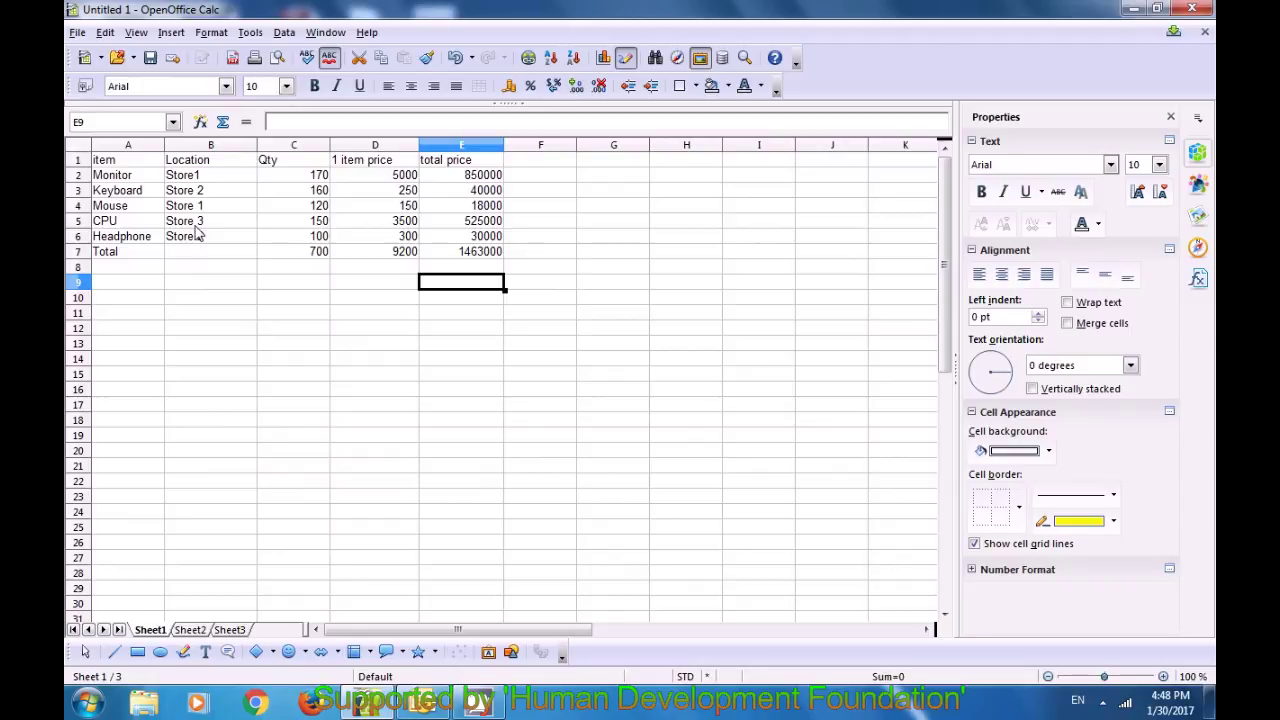
Step: With the sales sheet and its Total row of 1463000 complete, open the File menu
click(76, 33)
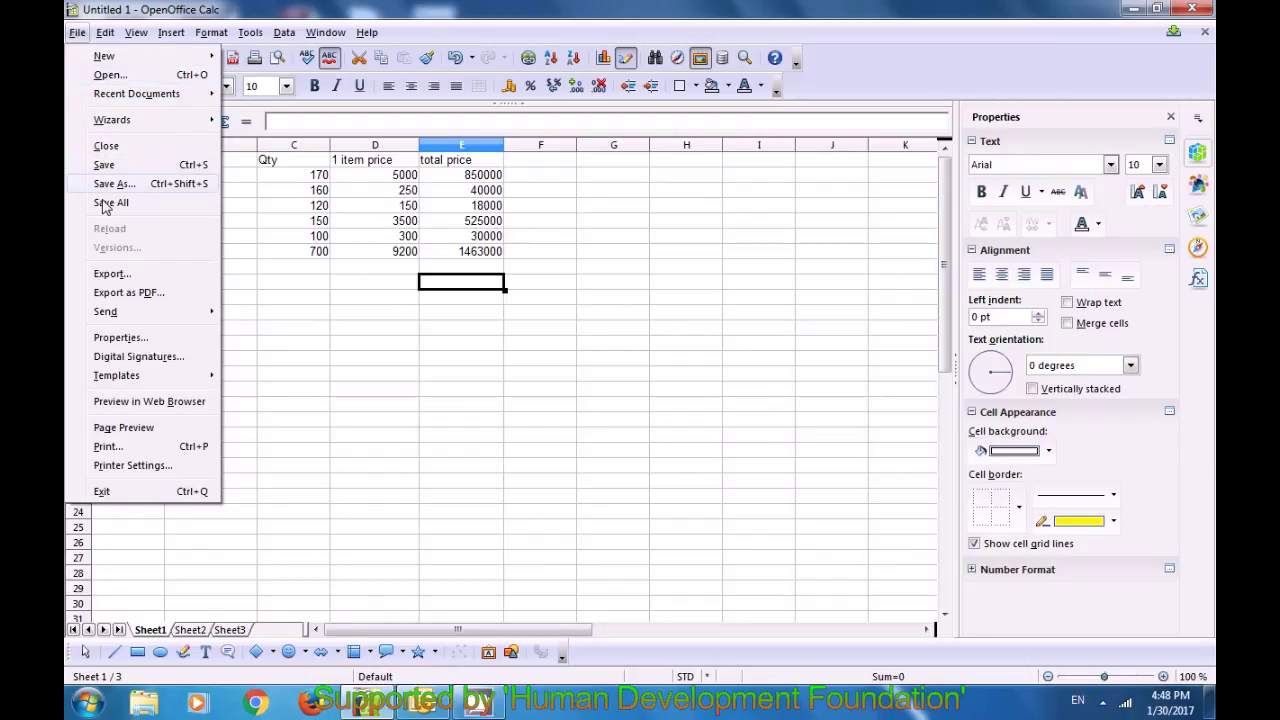
Step: Send the spreadsheet by e-mail as a document via File > Send
mouse_move(119, 315)
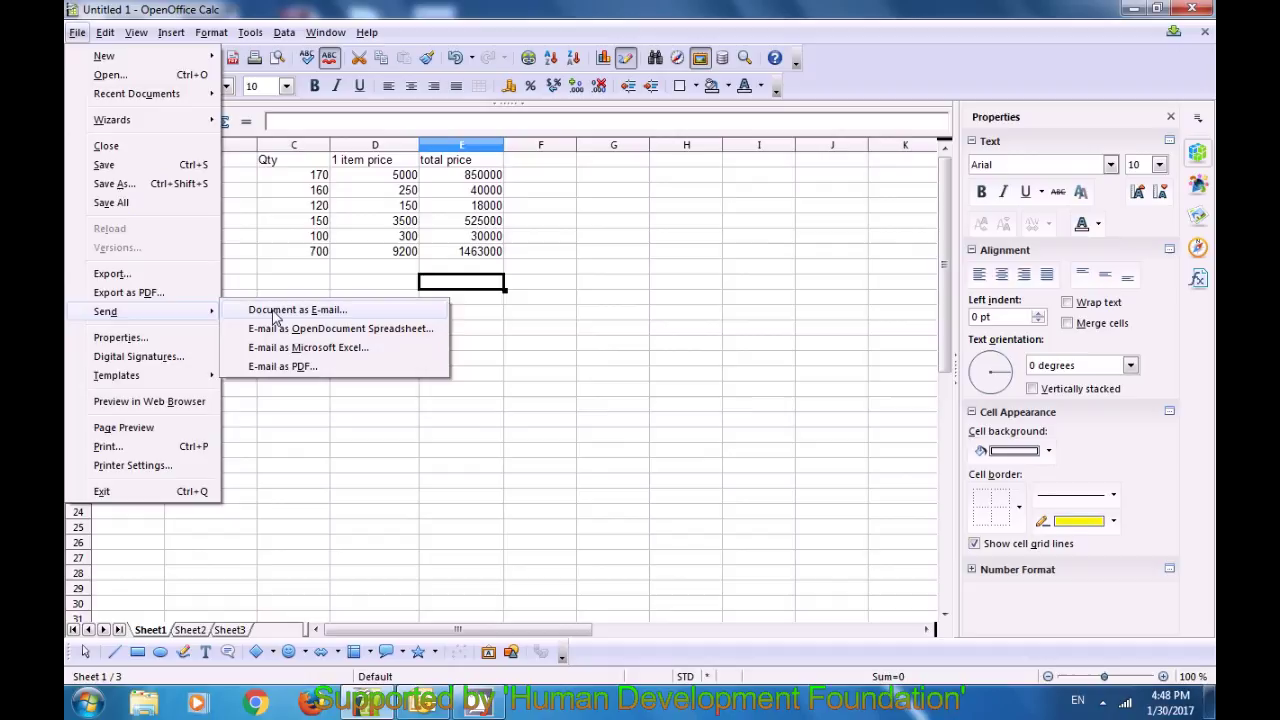
key(Escape)
key(Escape)
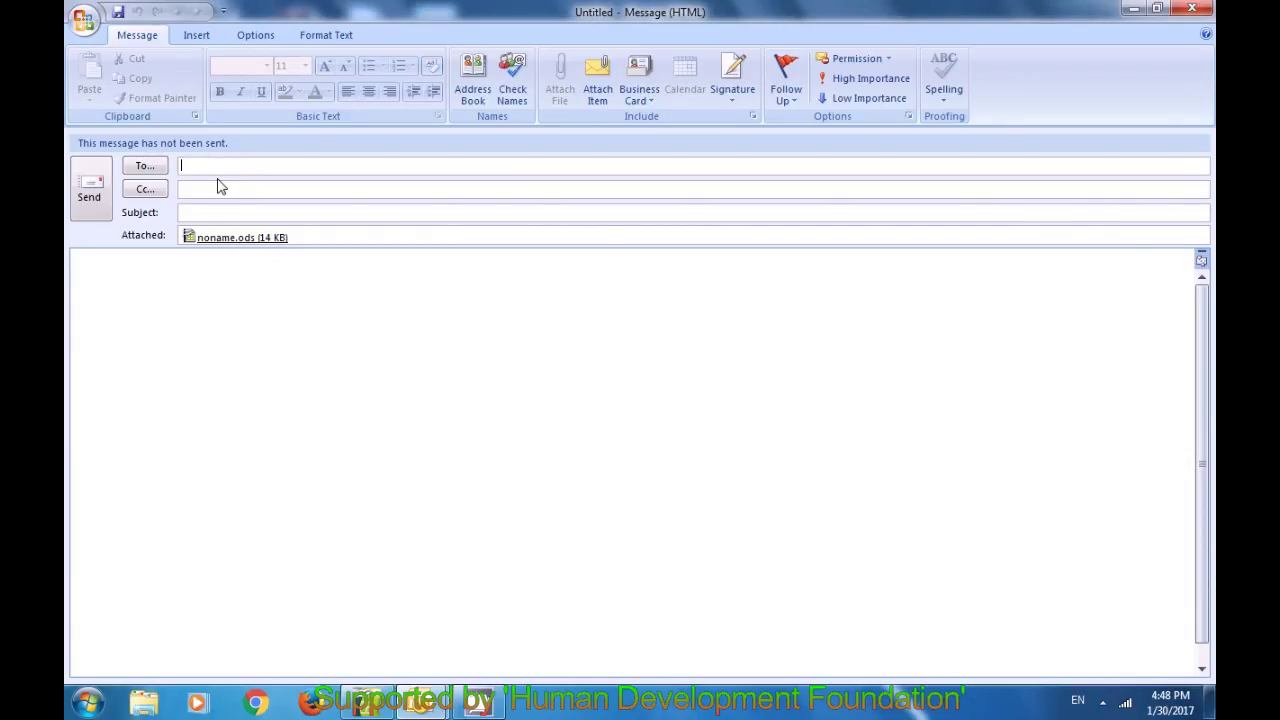
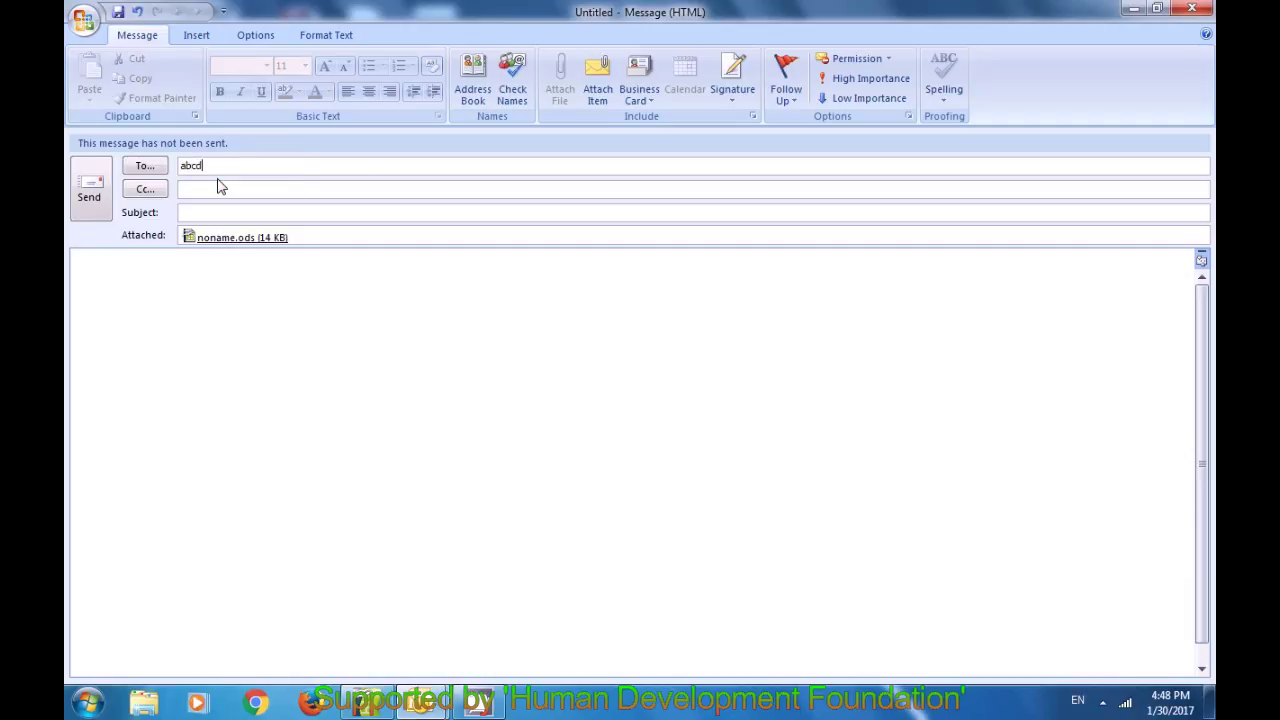
Step: Enter a recipient's e-mail address in To, then close the Outlook message without saving
click(239, 219)
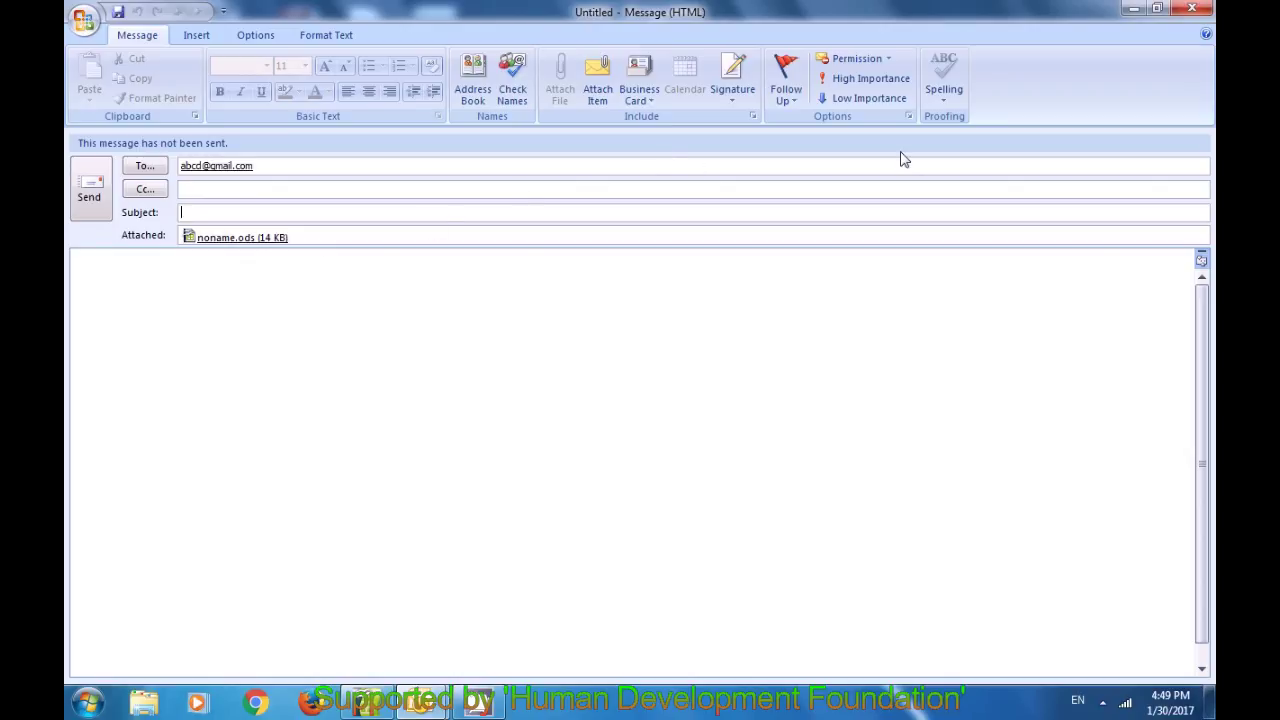
click(1192, 12)
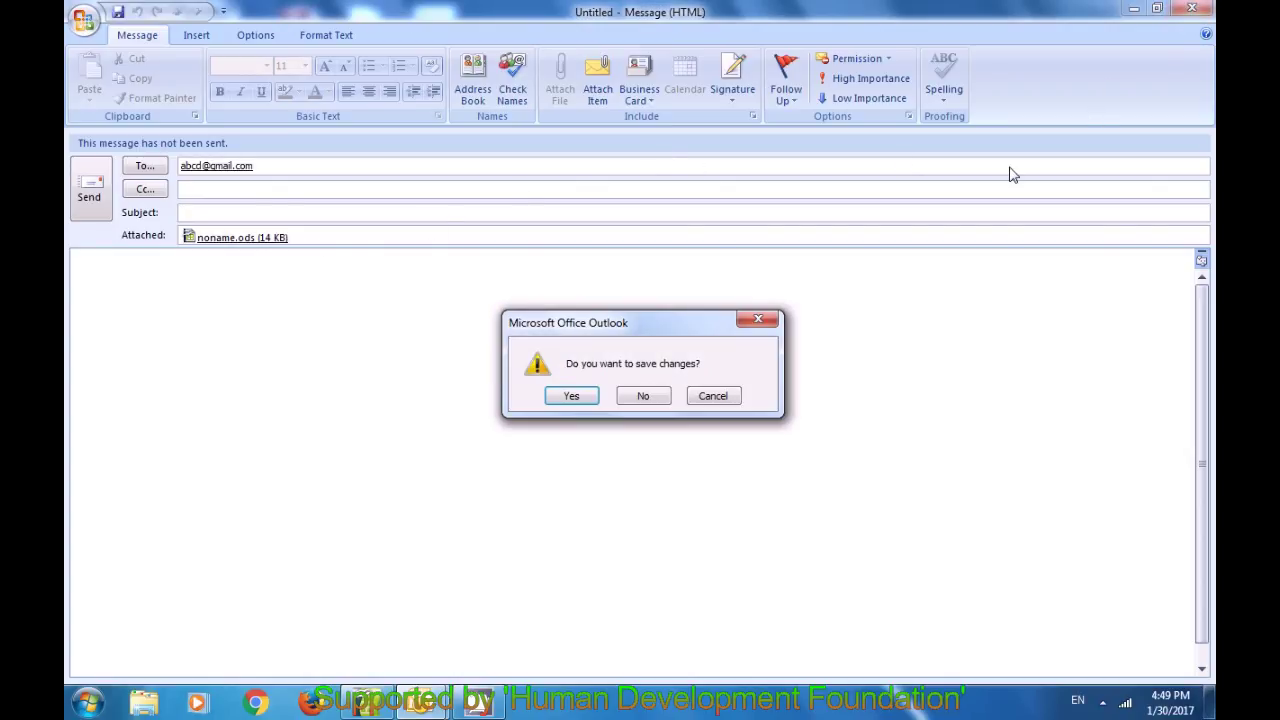
click(651, 396)
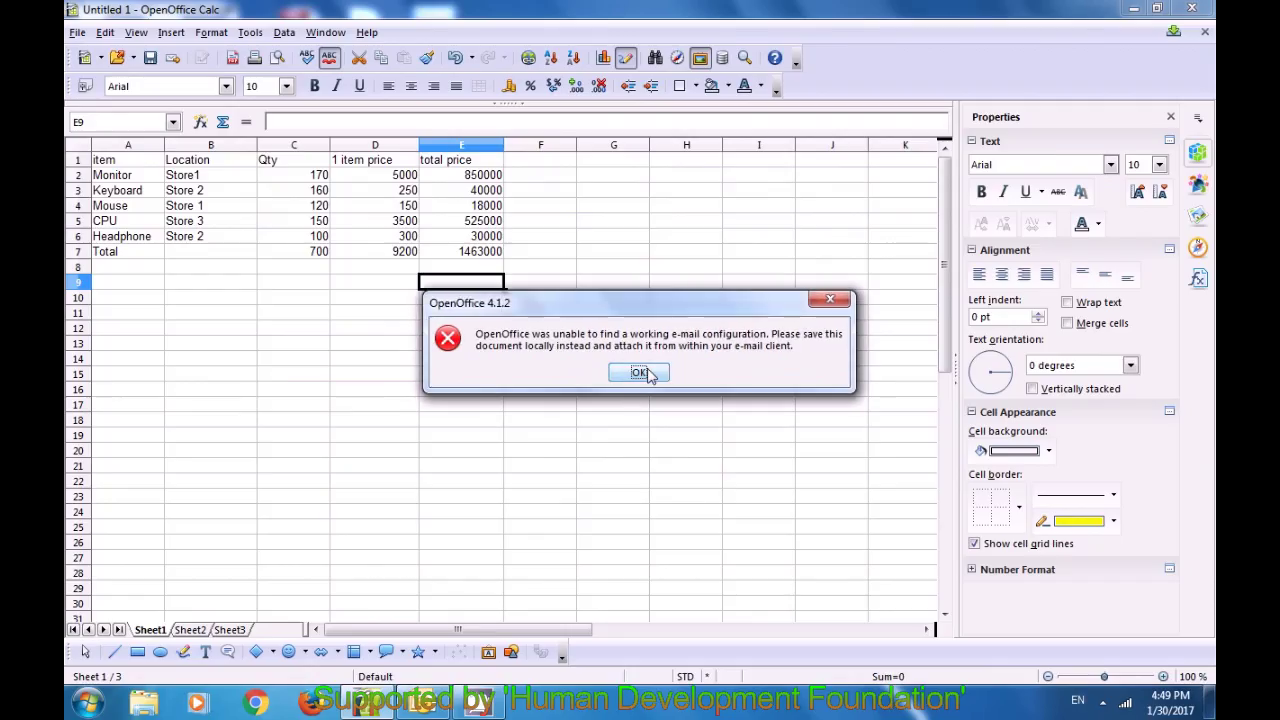
Step: Acknowledge the error that no working e-mail configuration was found
click(646, 376)
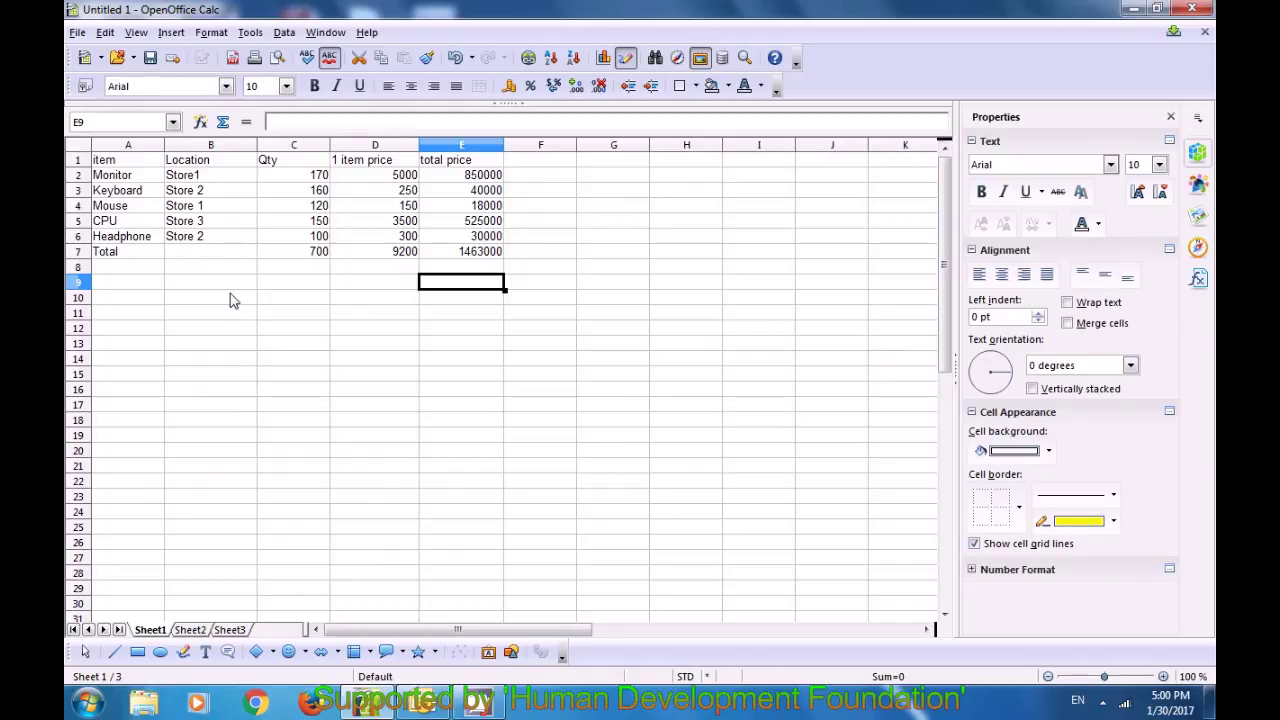
Step: Open the document Properties at the Description page with title, subject, keywords and comments
click(78, 33)
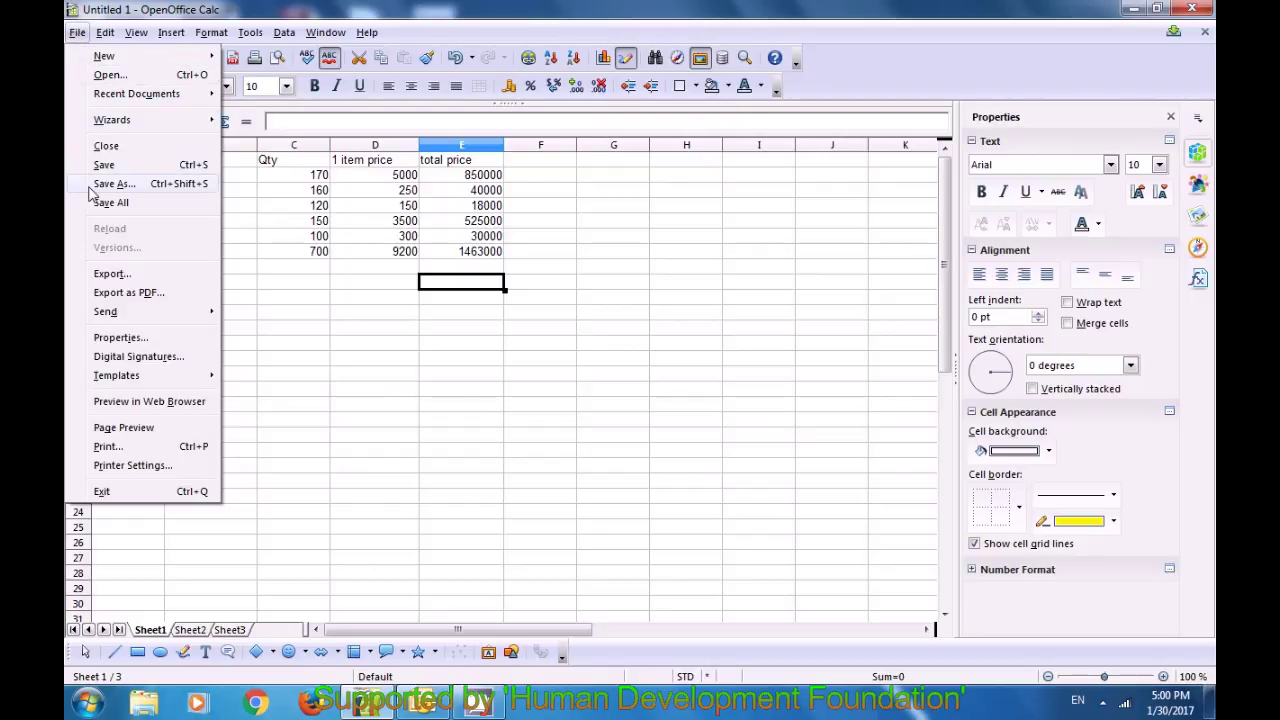
click(118, 338)
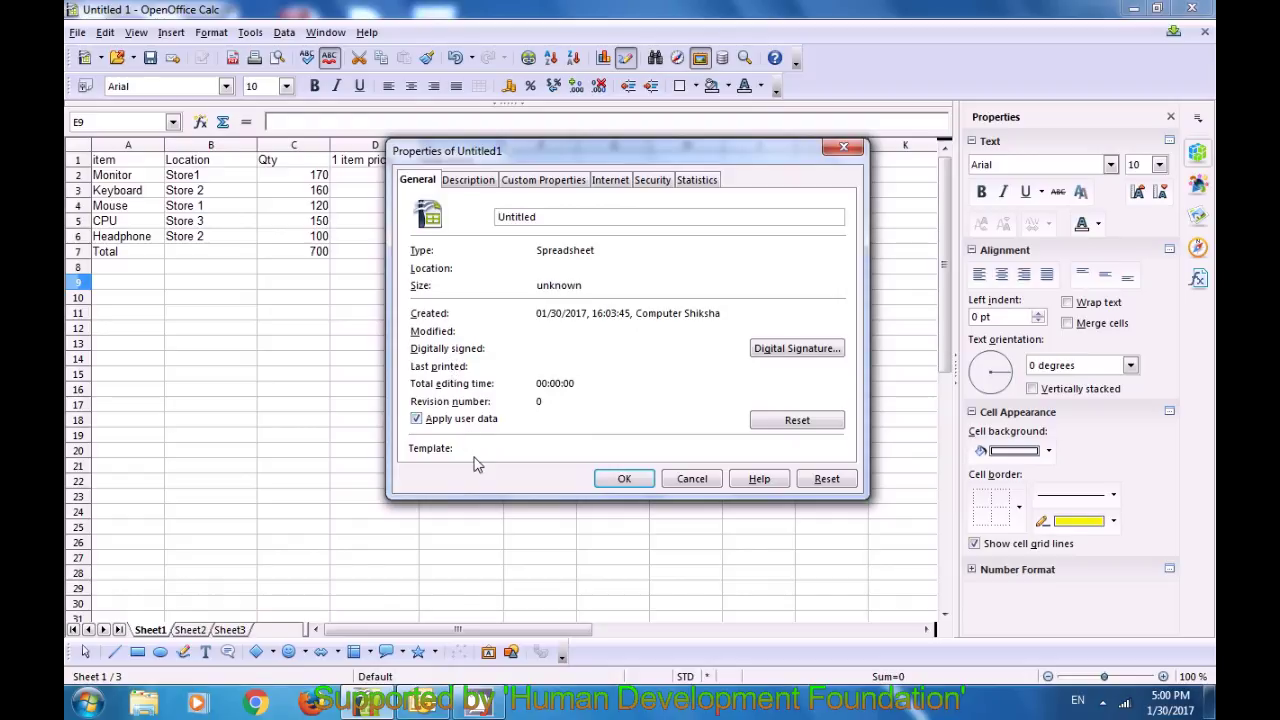
click(466, 188)
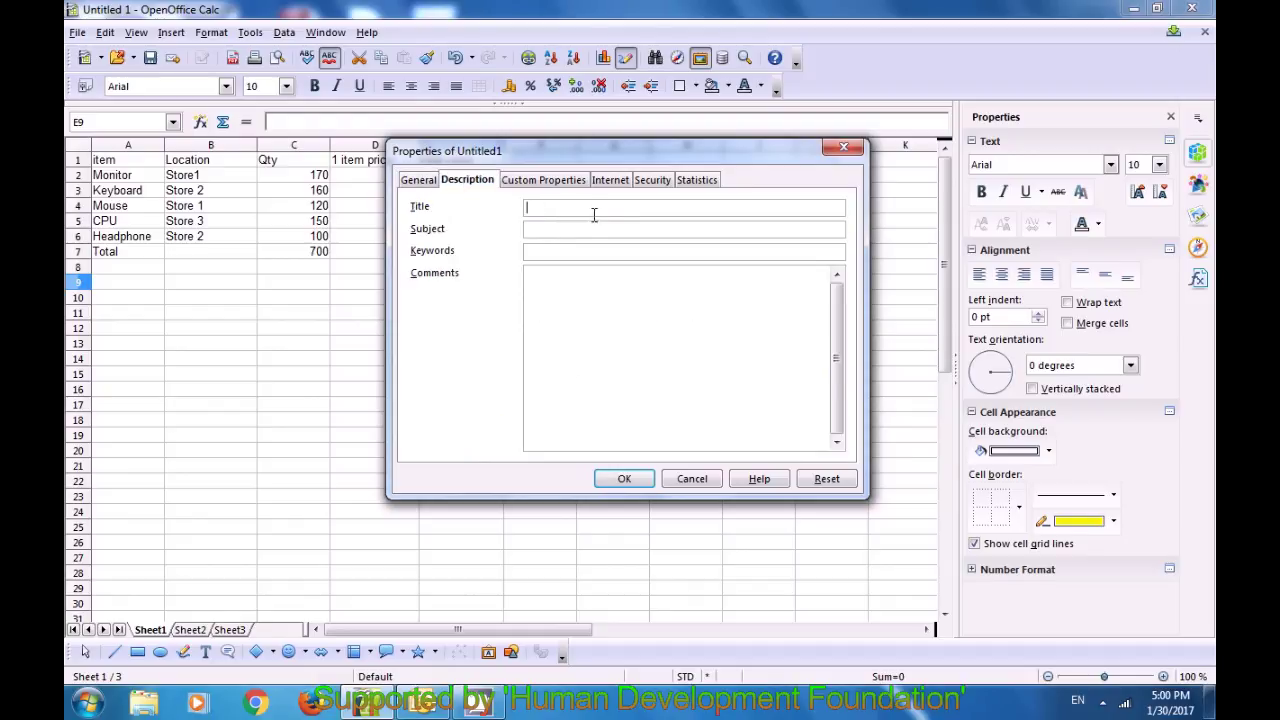
Step: Visit the Subject and Comments fields, then the Custom Properties and Internet pages
click(550, 230)
click(544, 280)
click(640, 282)
click(533, 182)
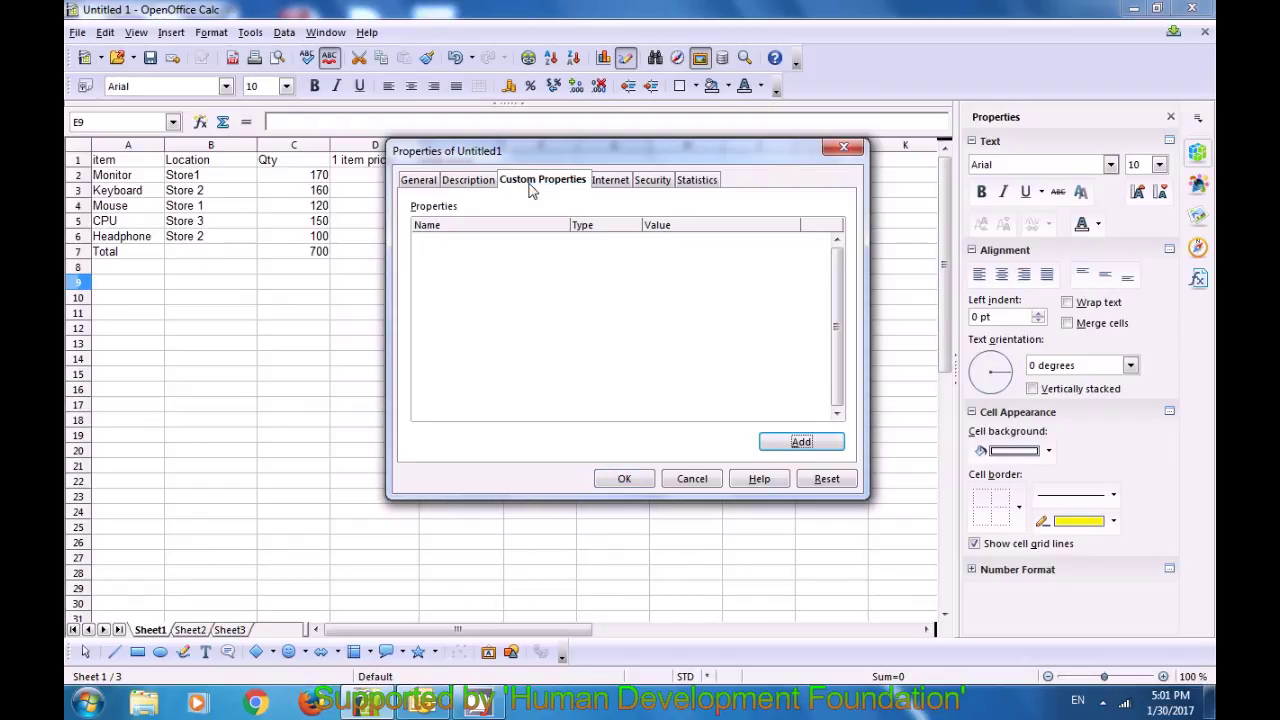
click(606, 182)
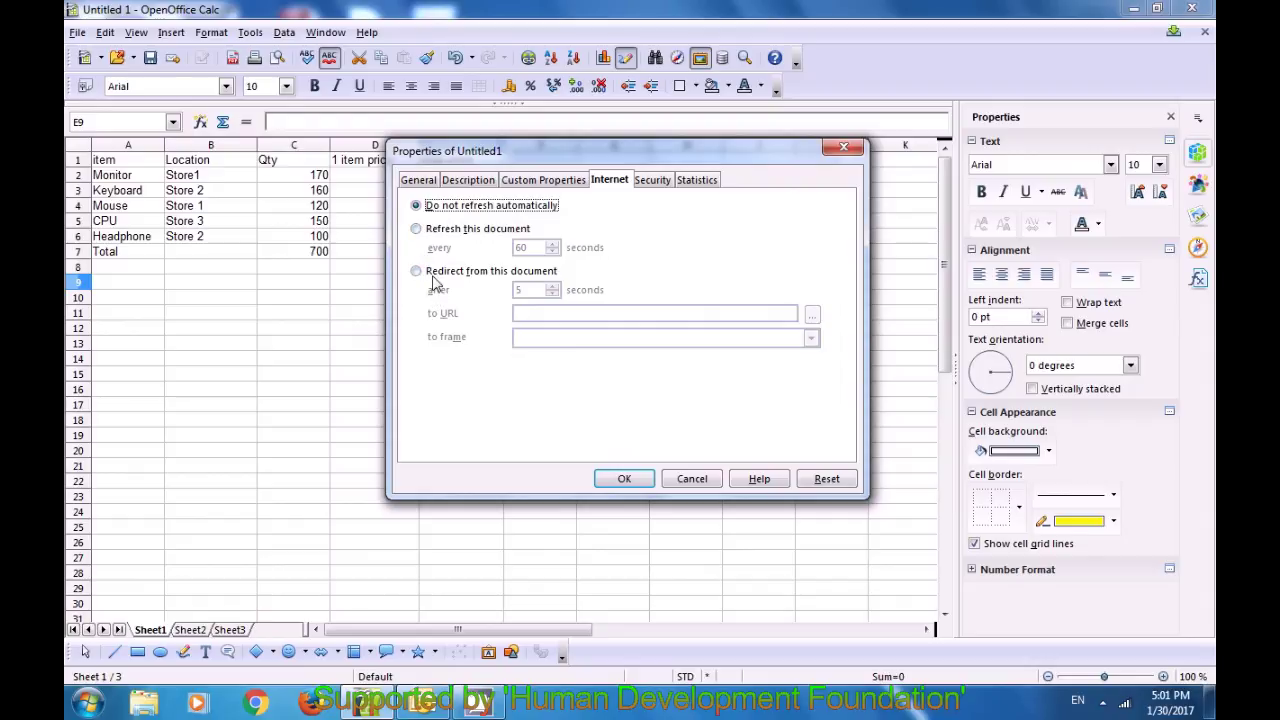
click(416, 230)
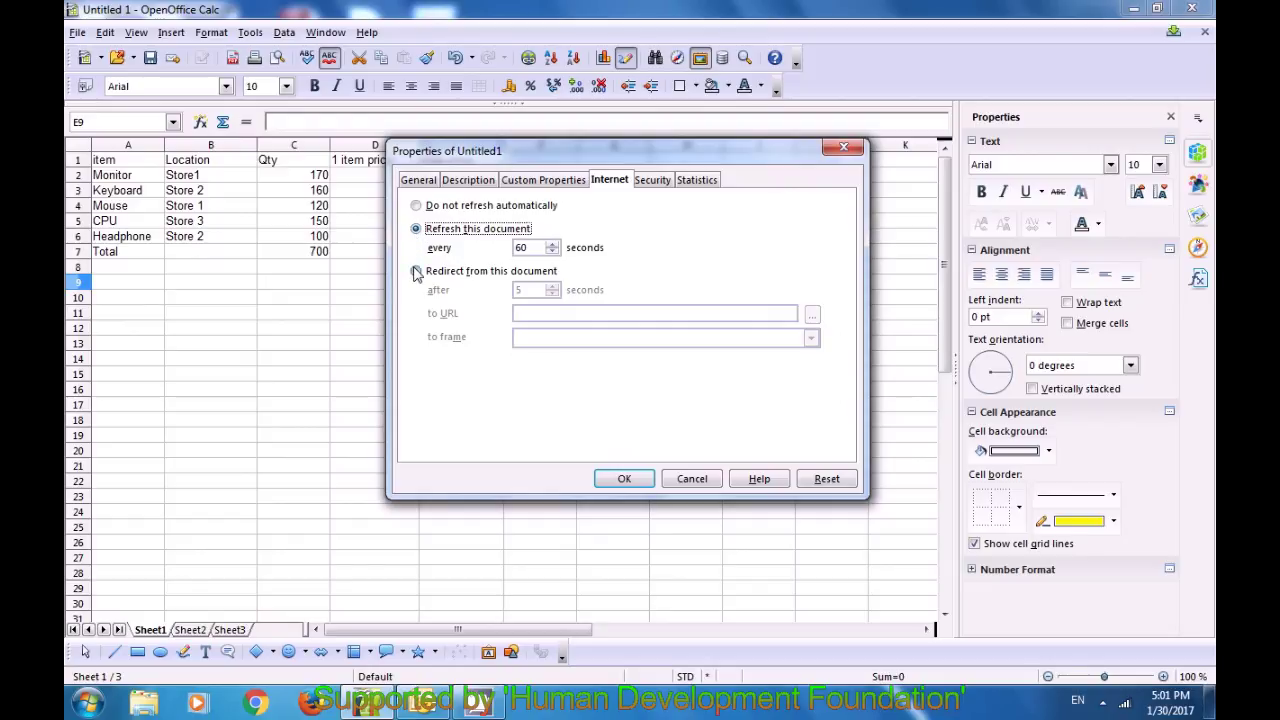
click(416, 272)
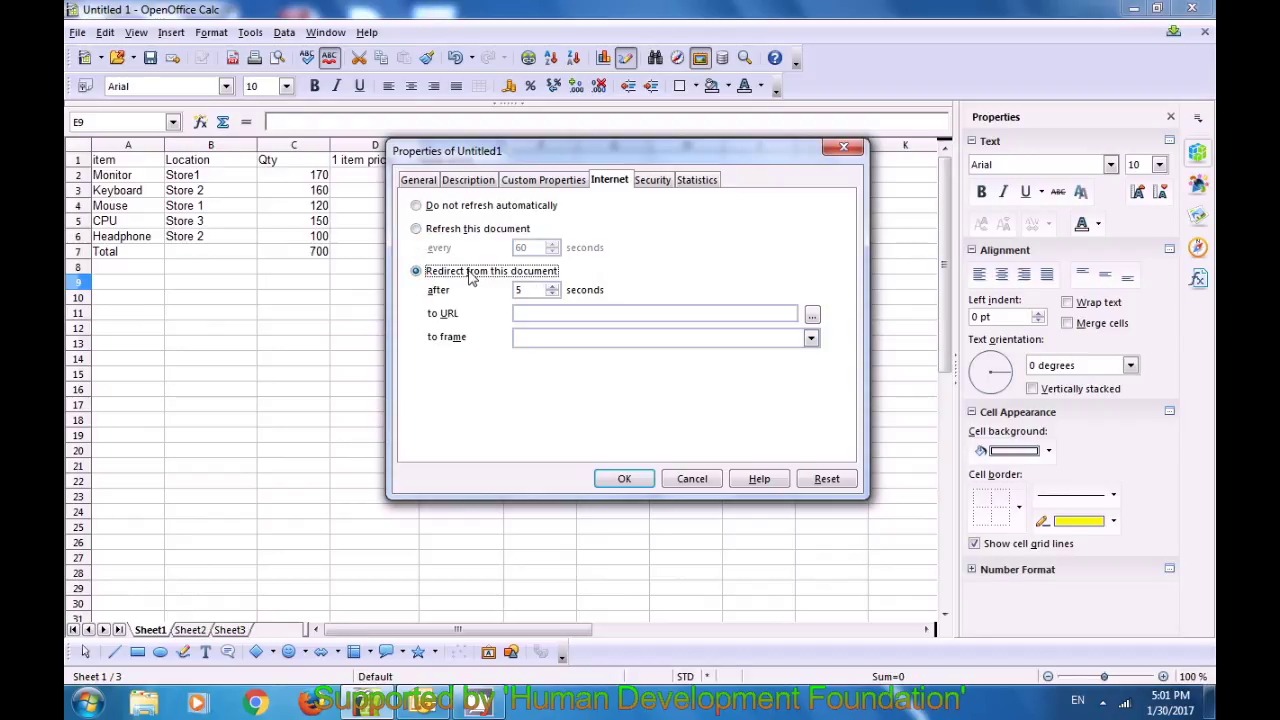
click(652, 186)
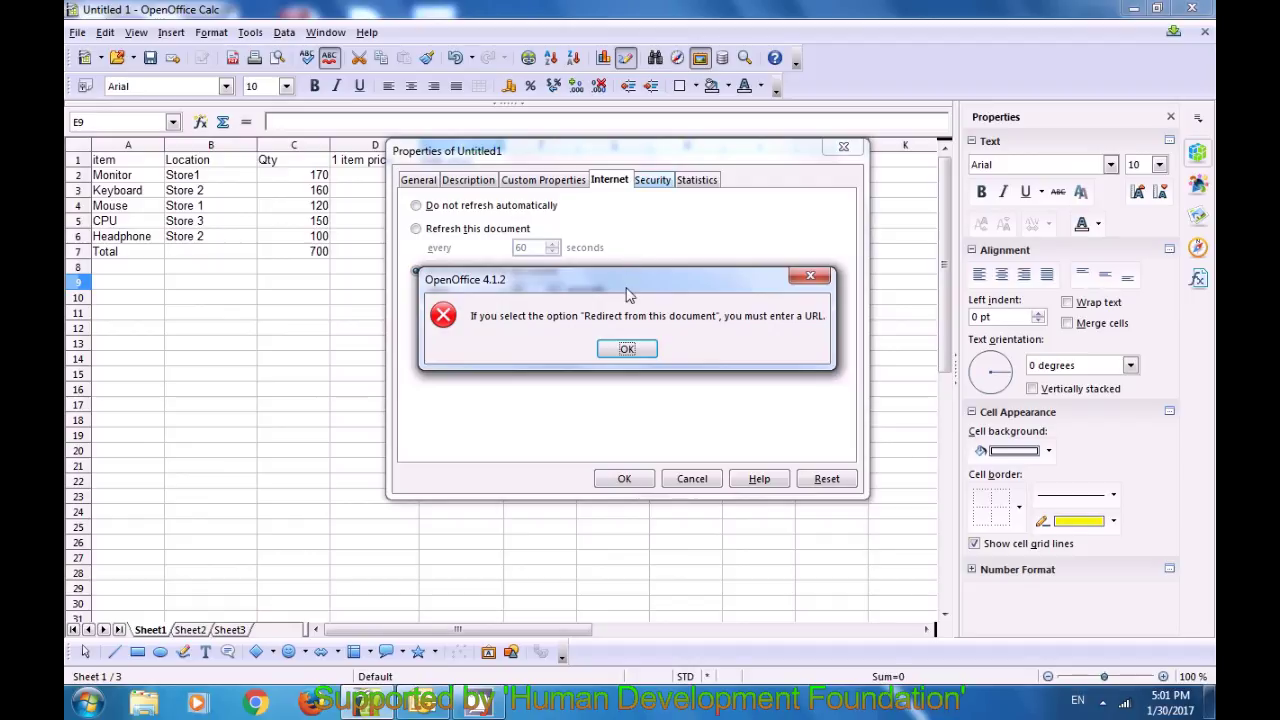
click(643, 349)
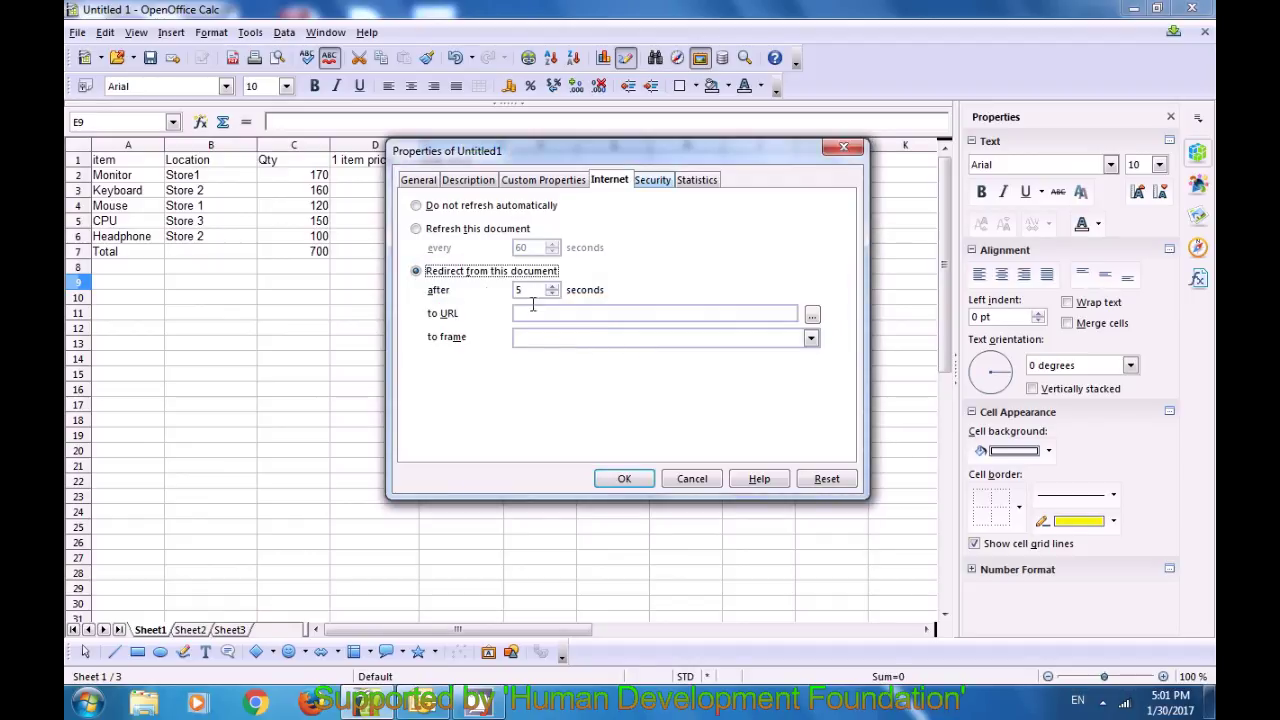
click(416, 206)
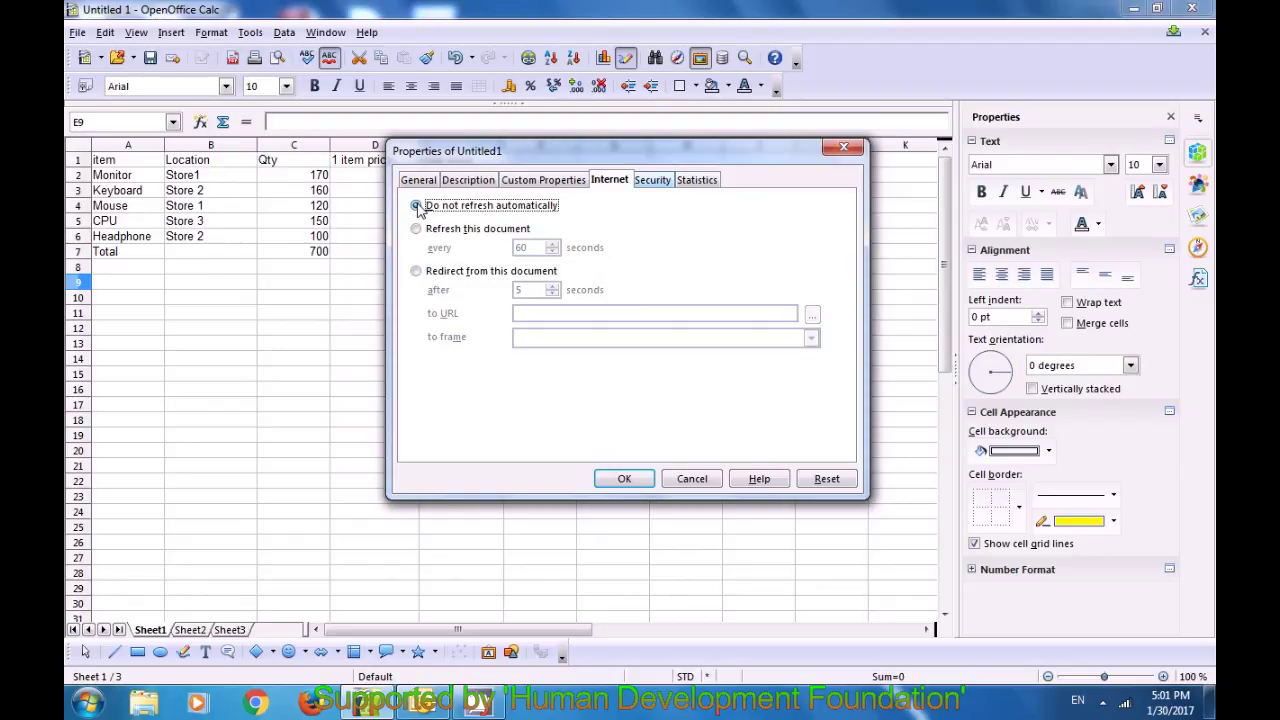
click(648, 182)
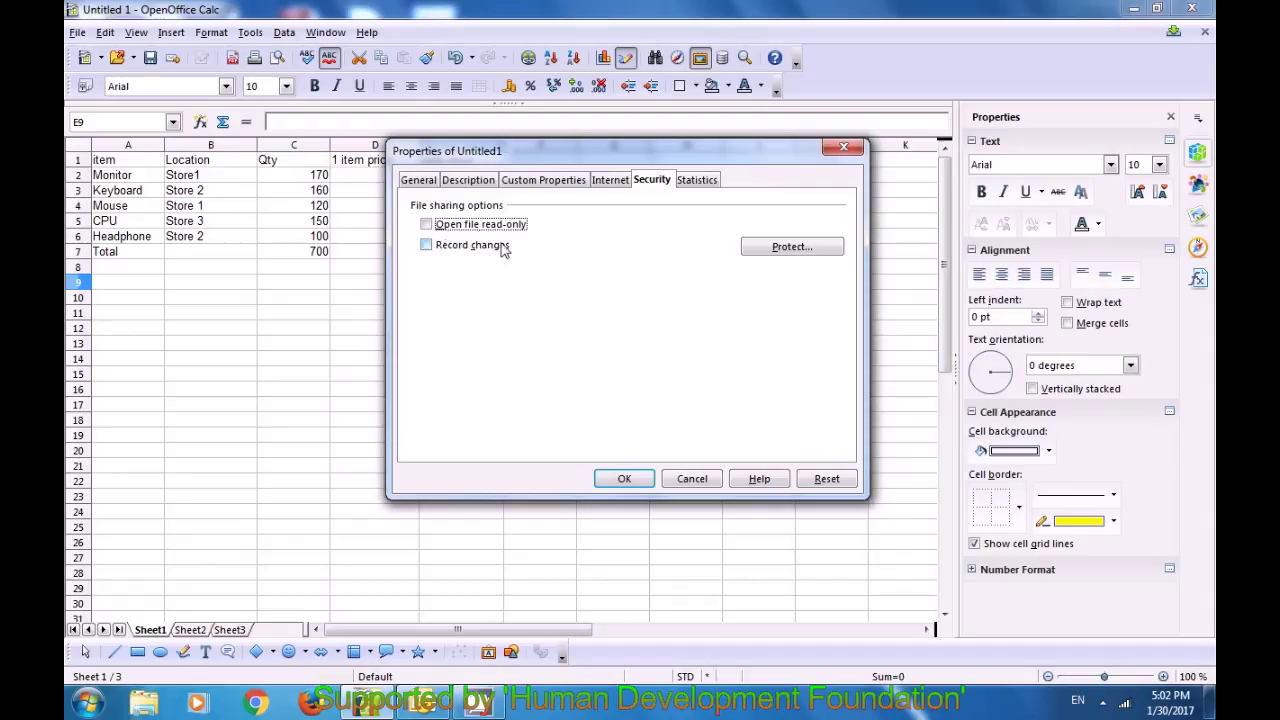
Step: Toggle 'Open file read-only' and 'Record changes' on and back off, confirming exit from recording
click(427, 226)
click(428, 245)
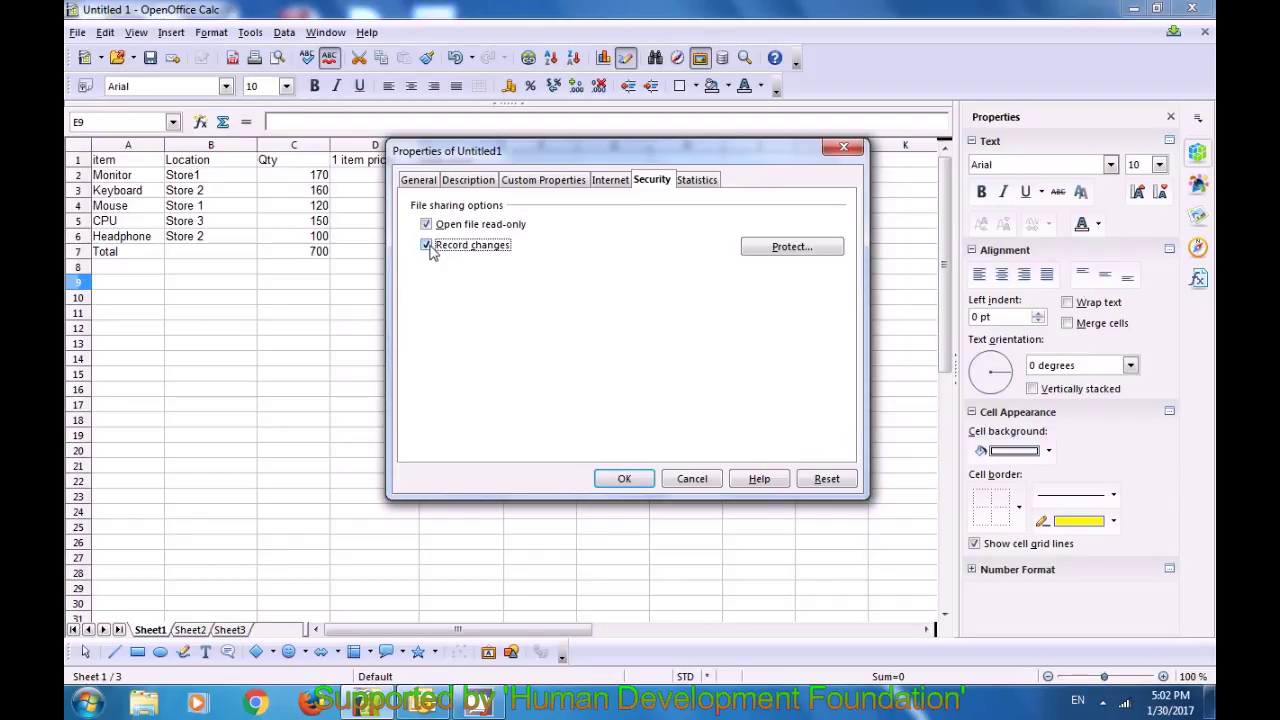
click(427, 225)
click(427, 245)
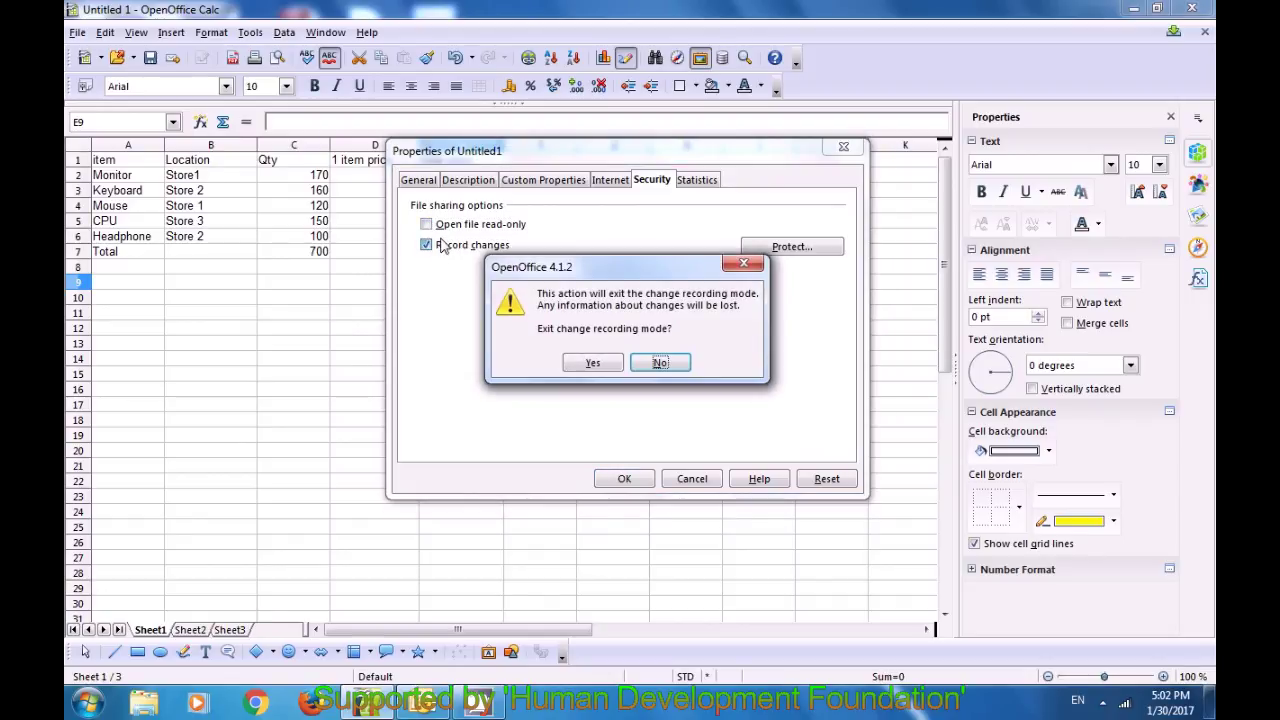
click(590, 364)
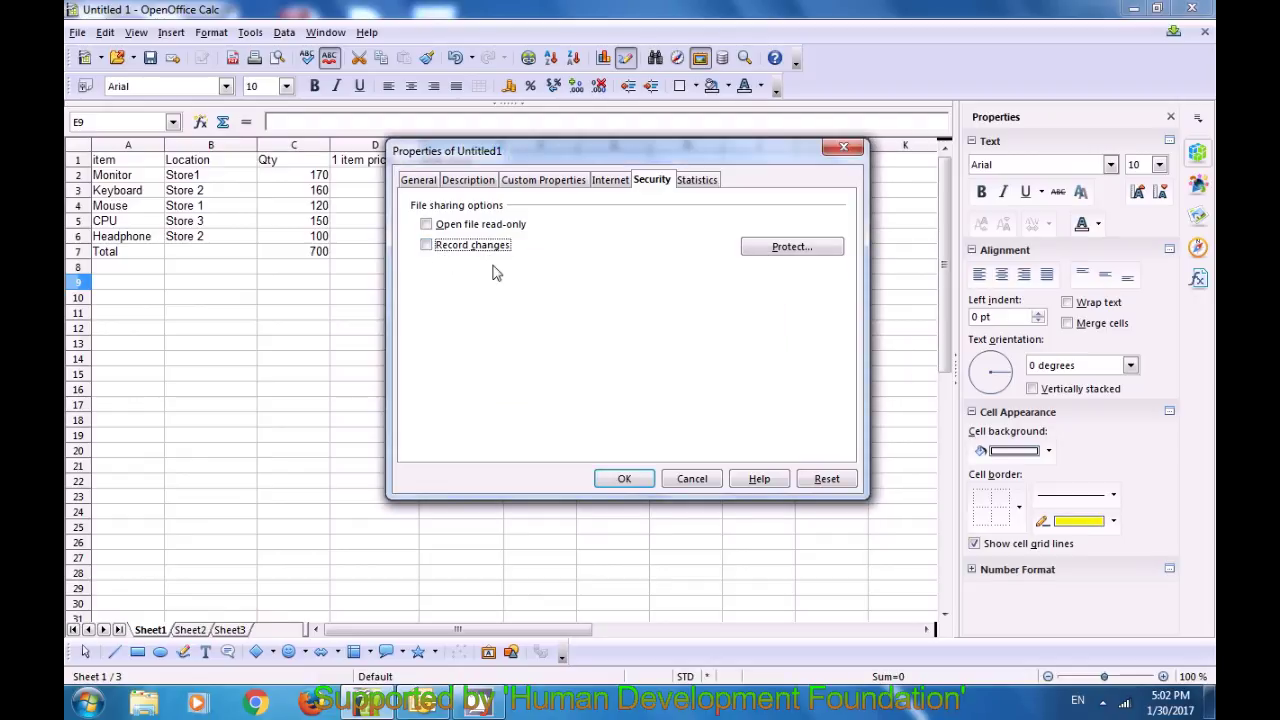
click(698, 185)
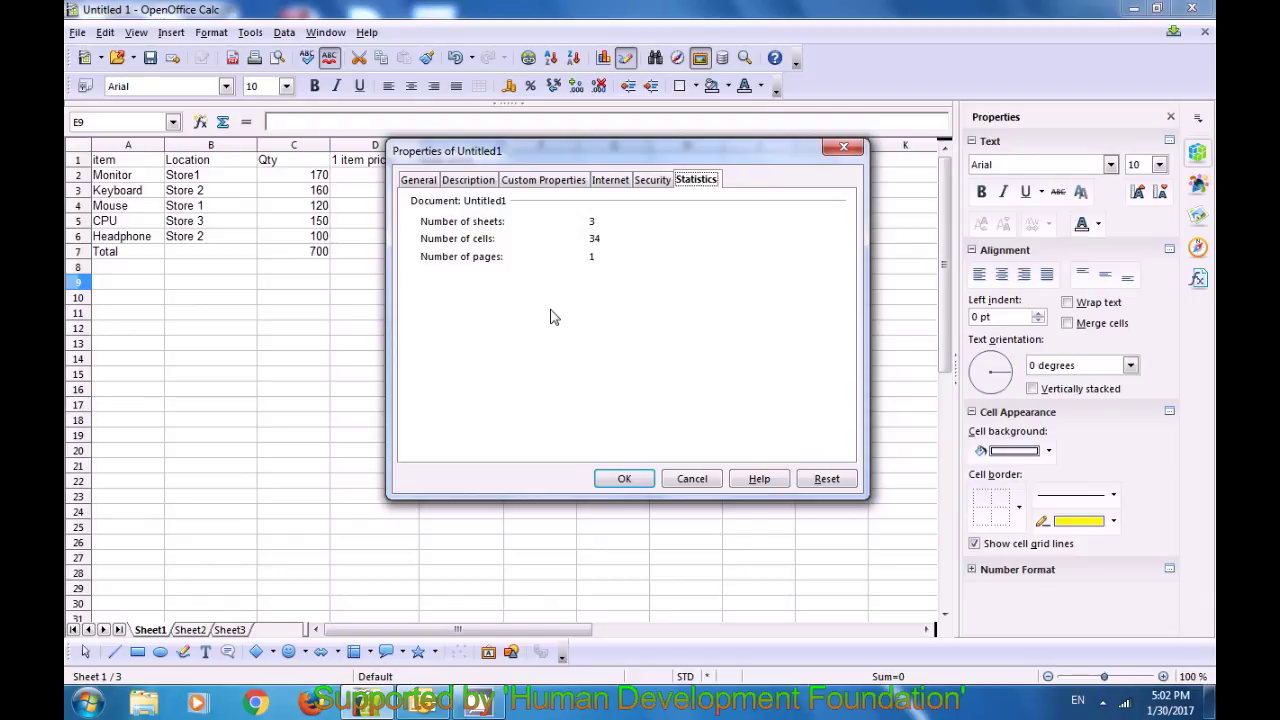
click(624, 480)
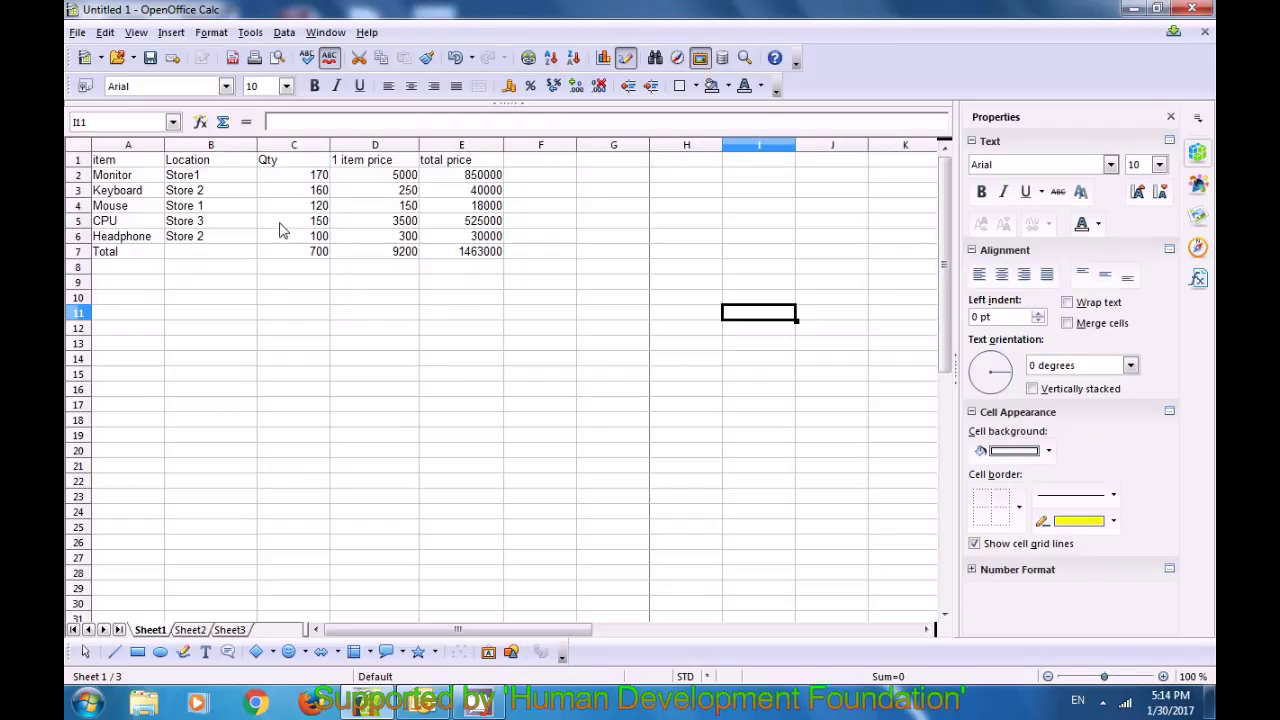
Step: Save the sheet as a template named Calc123 in My Templates
click(78, 33)
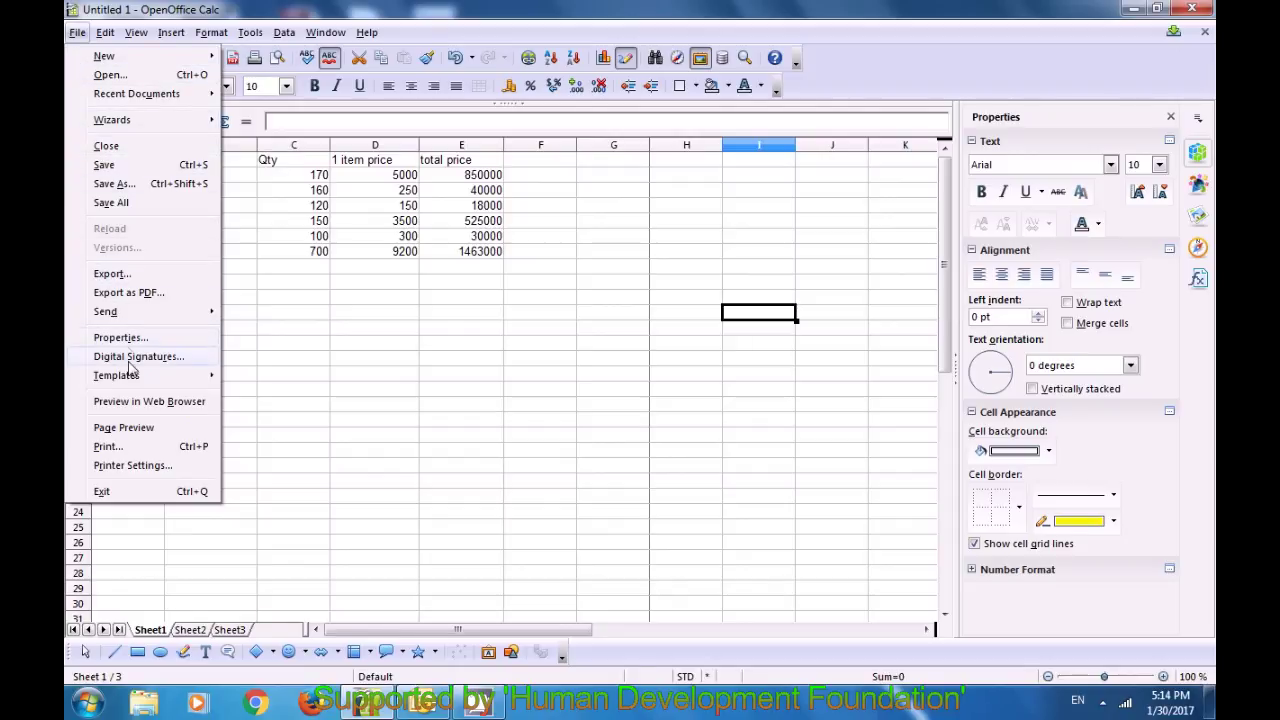
mouse_move(133, 387)
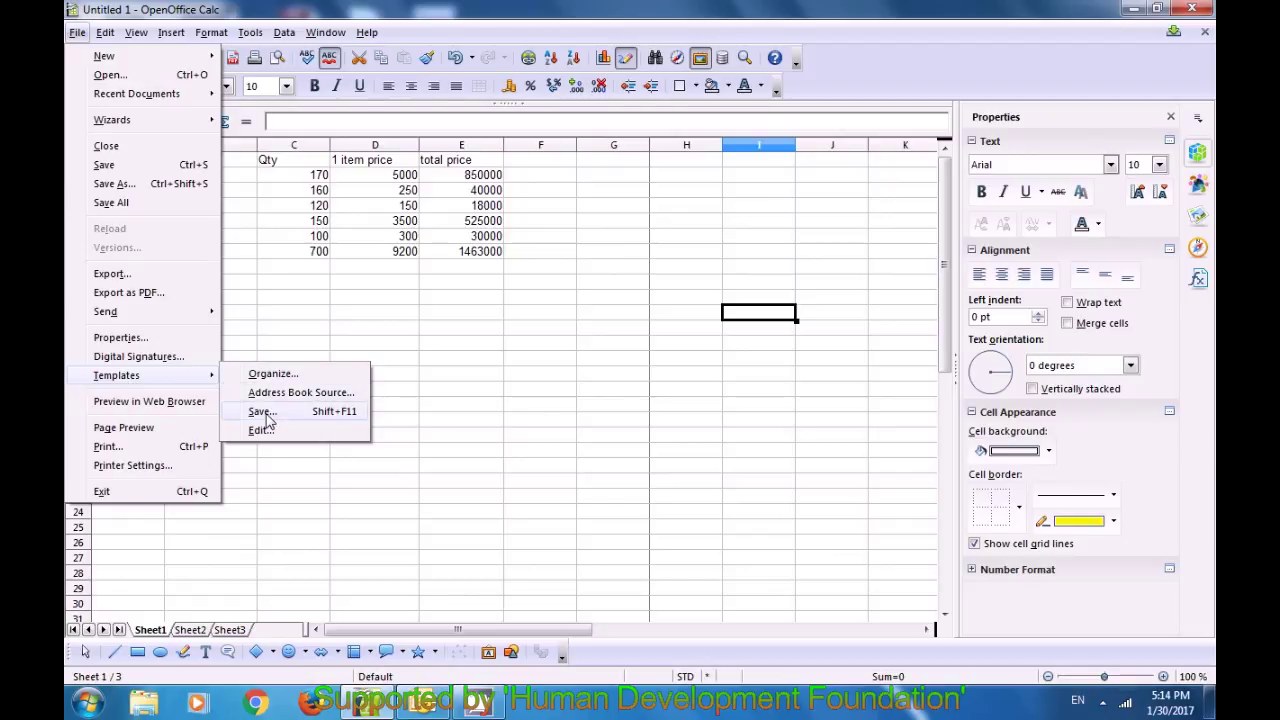
click(262, 411)
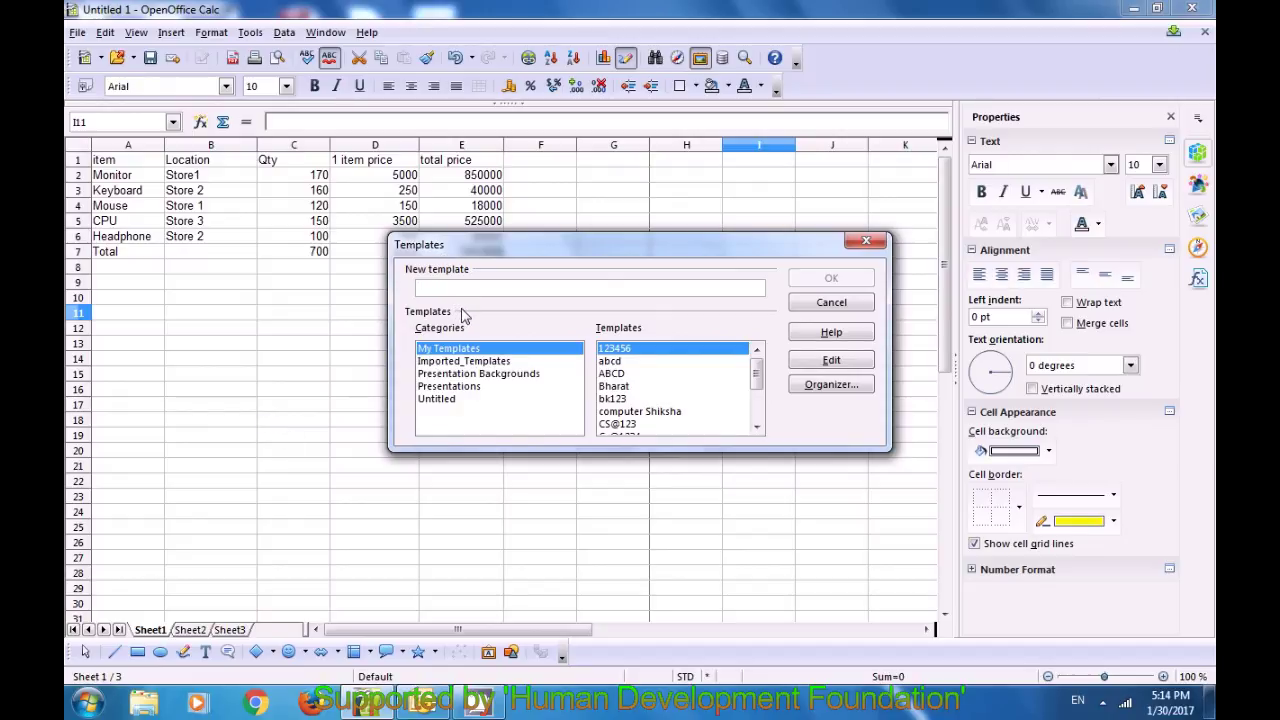
text(Calc)
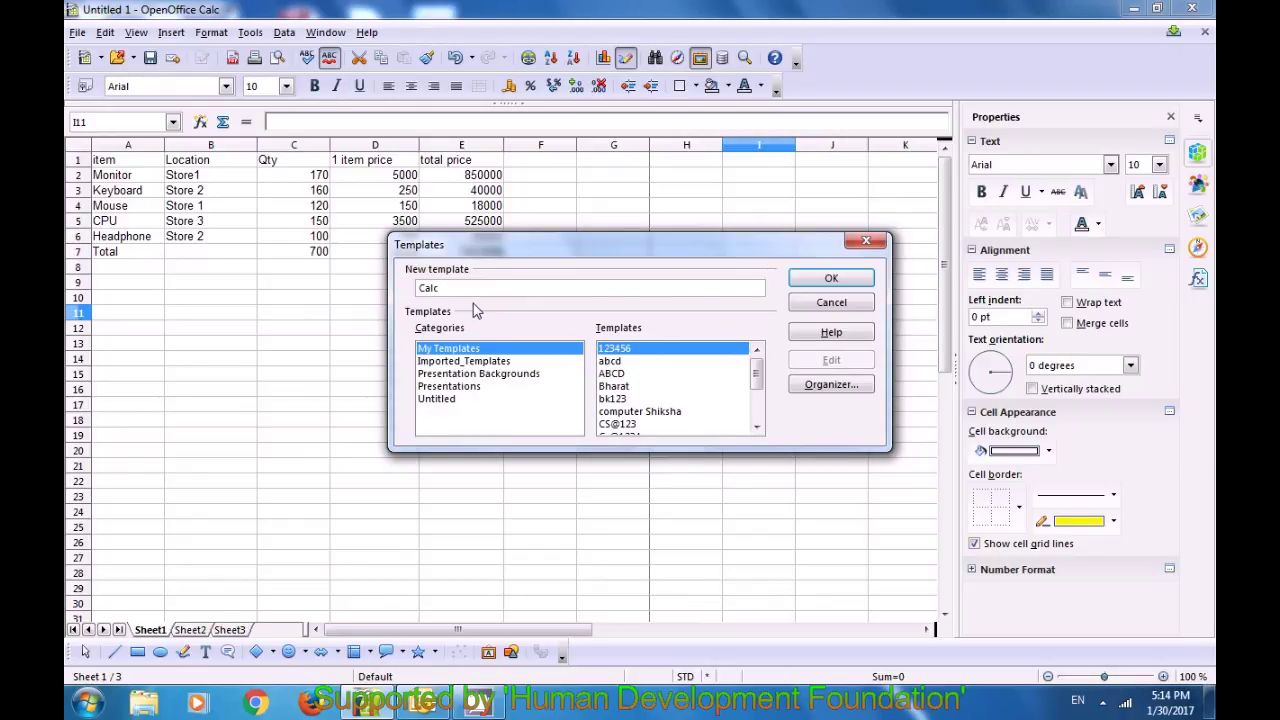
text(123)
click(836, 282)
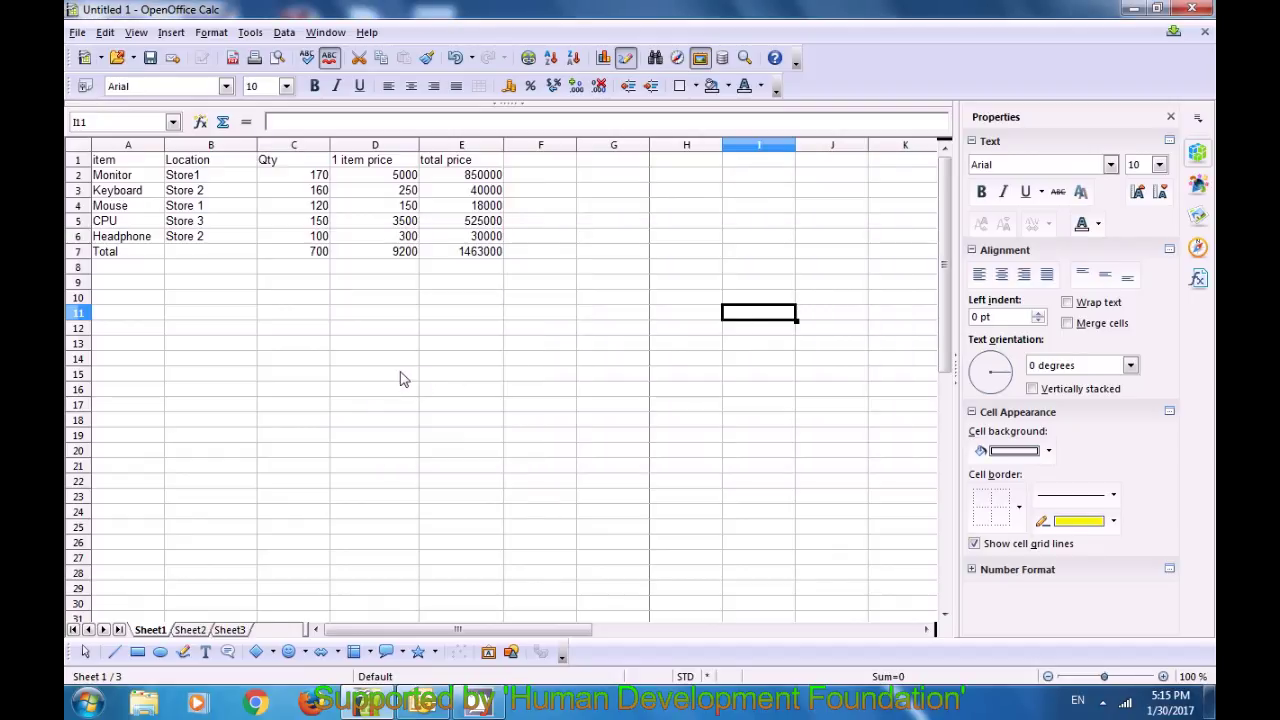
drag(408, 362, 409, 375)
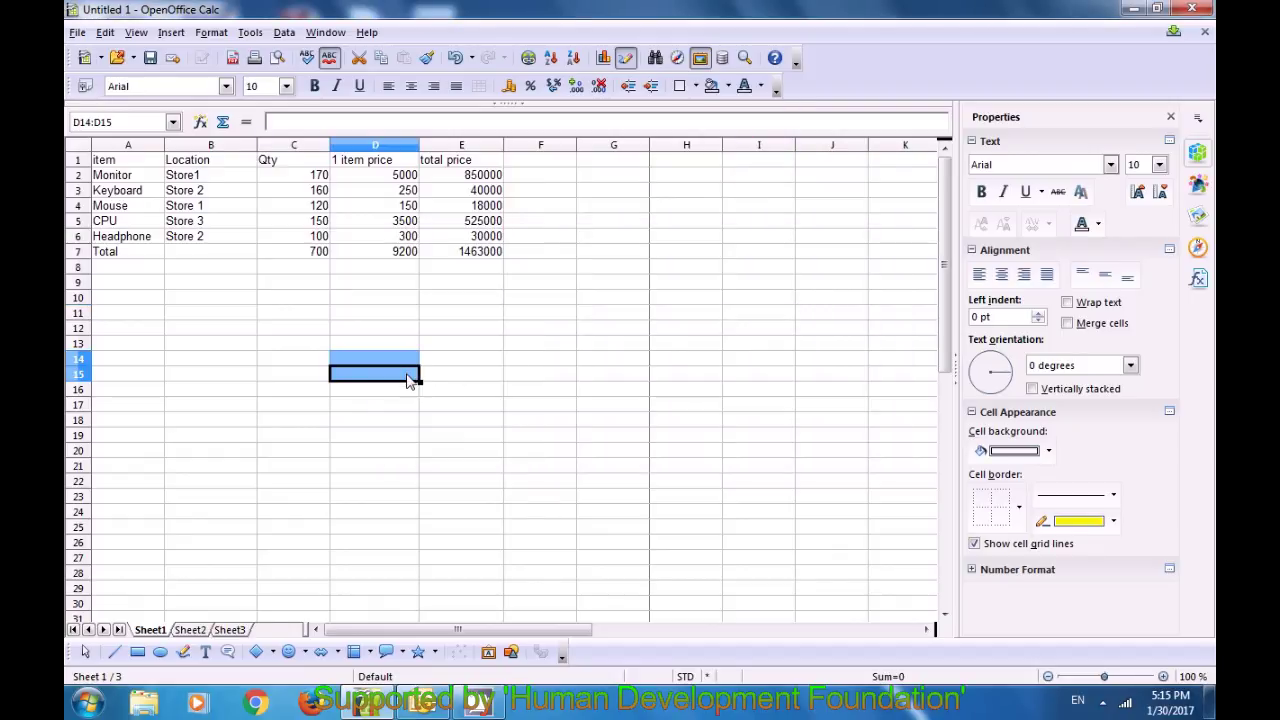
click(328, 345)
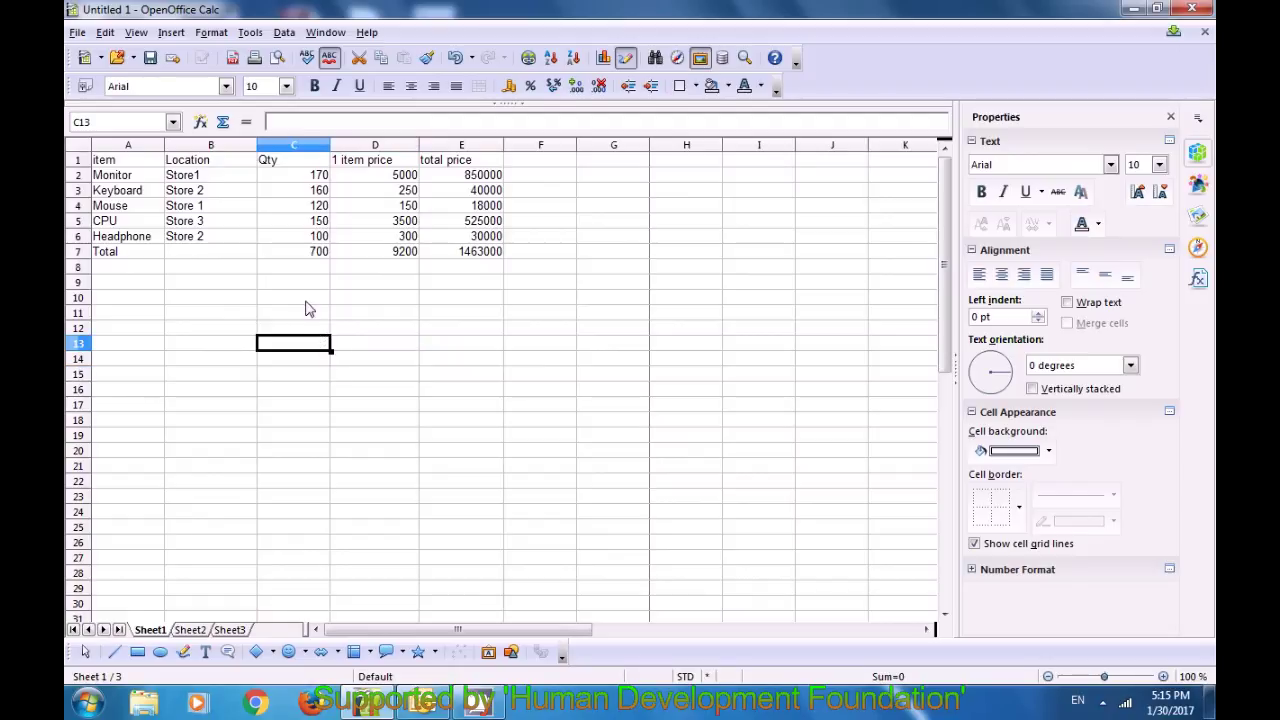
Step: In Template Management, expand My Templates, select Calc123 and show its Commands list
click(77, 33)
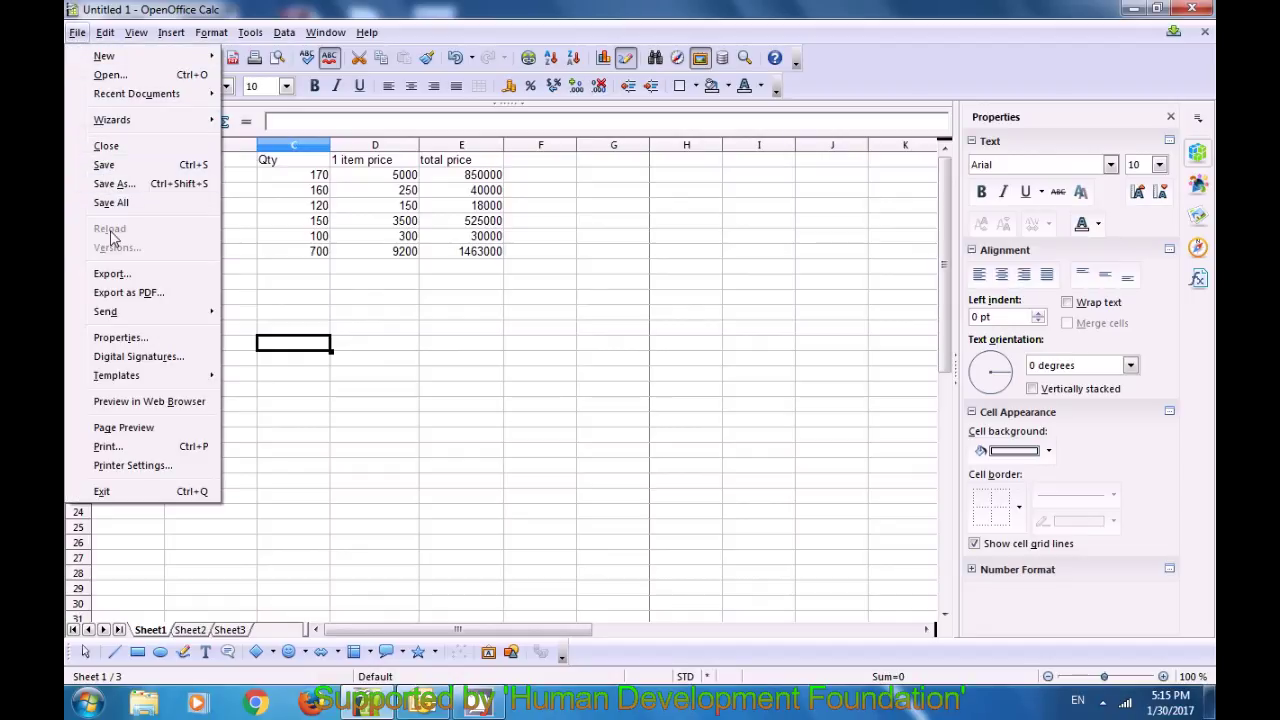
mouse_move(133, 381)
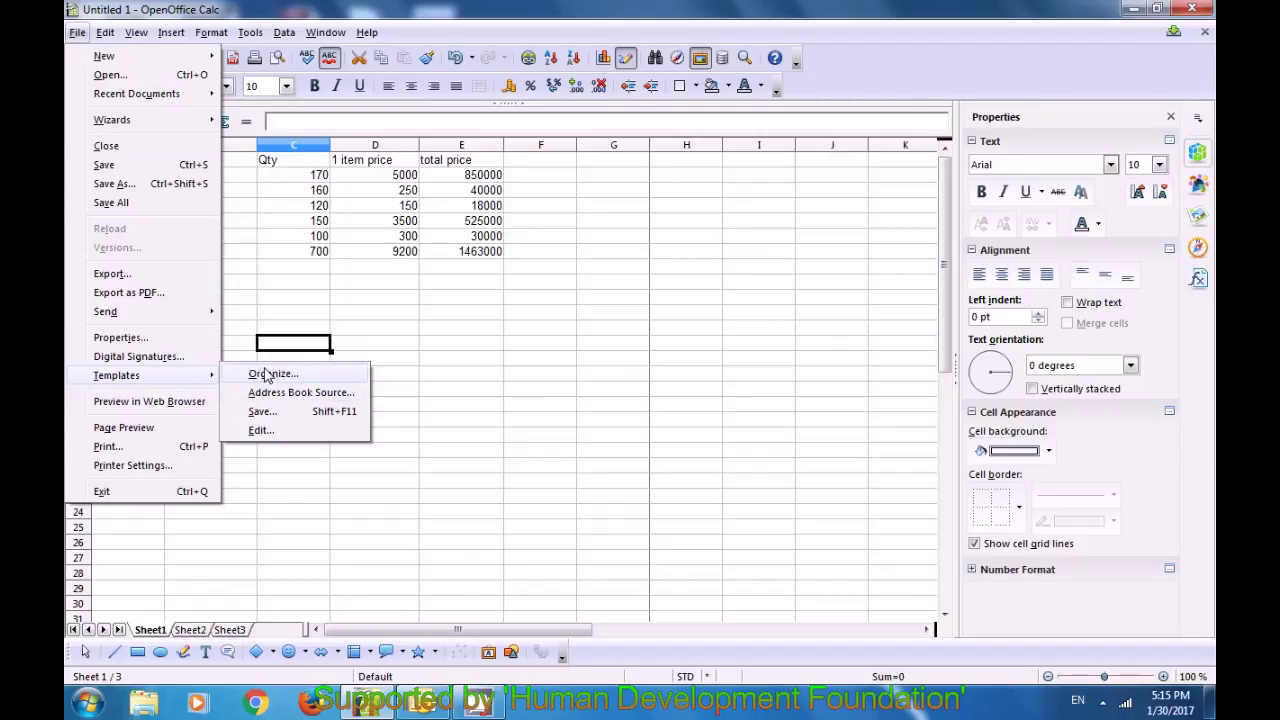
click(267, 374)
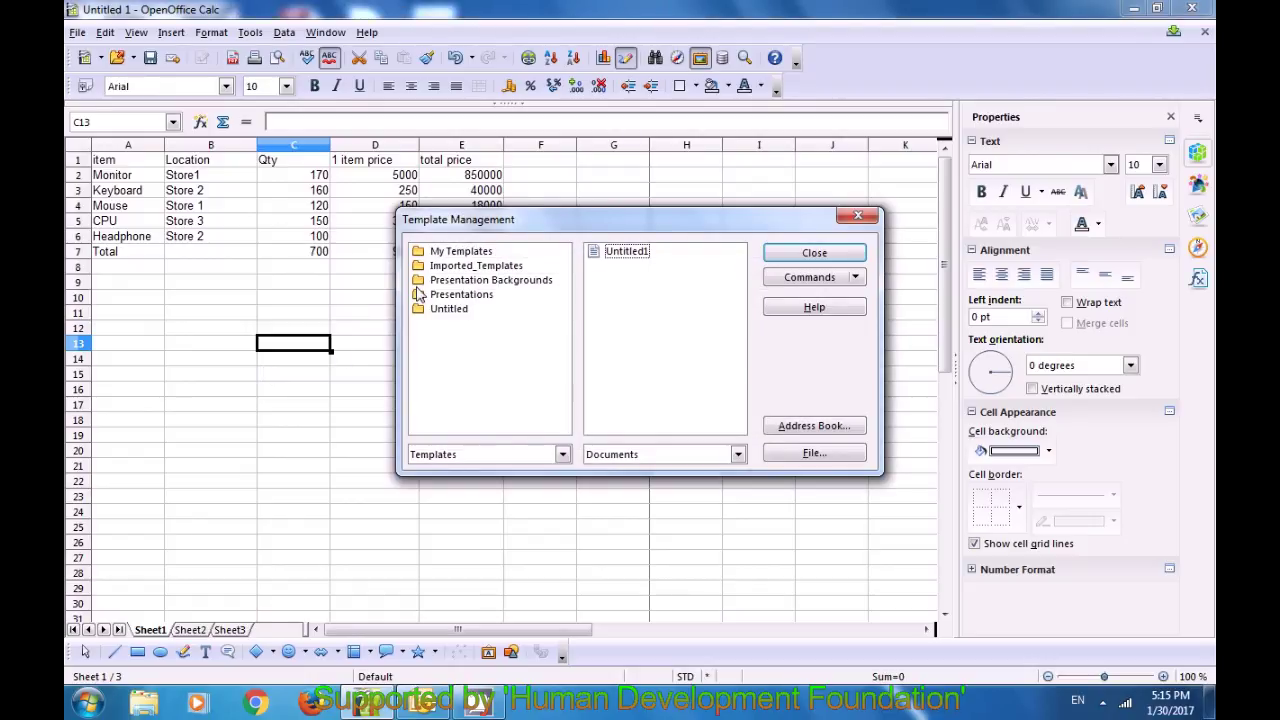
click(440, 254)
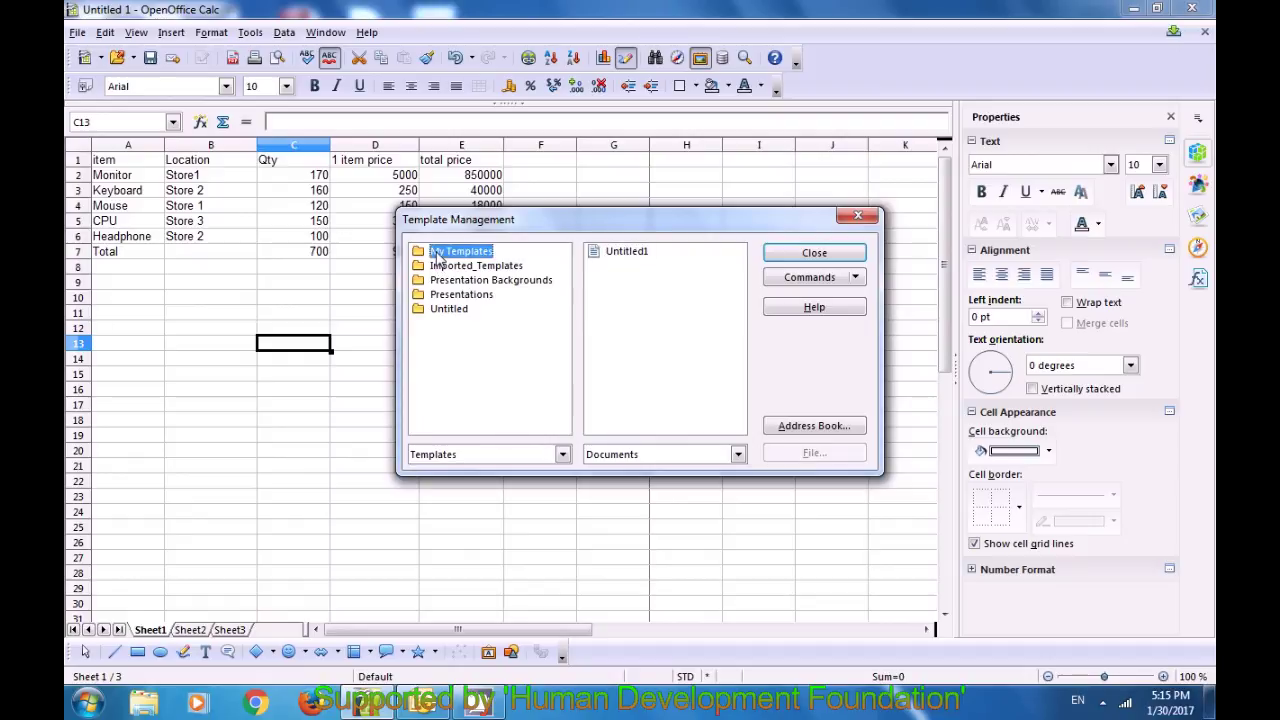
double_click(437, 256)
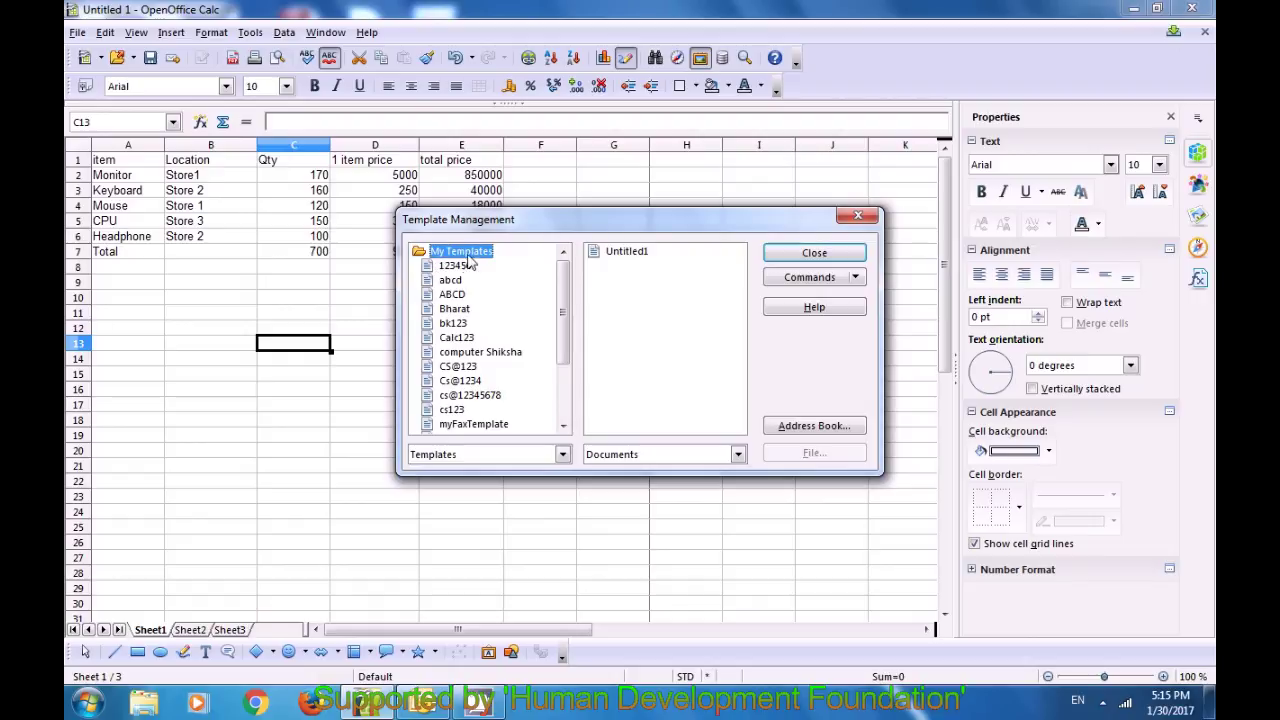
drag(563, 337, 560, 337)
click(476, 339)
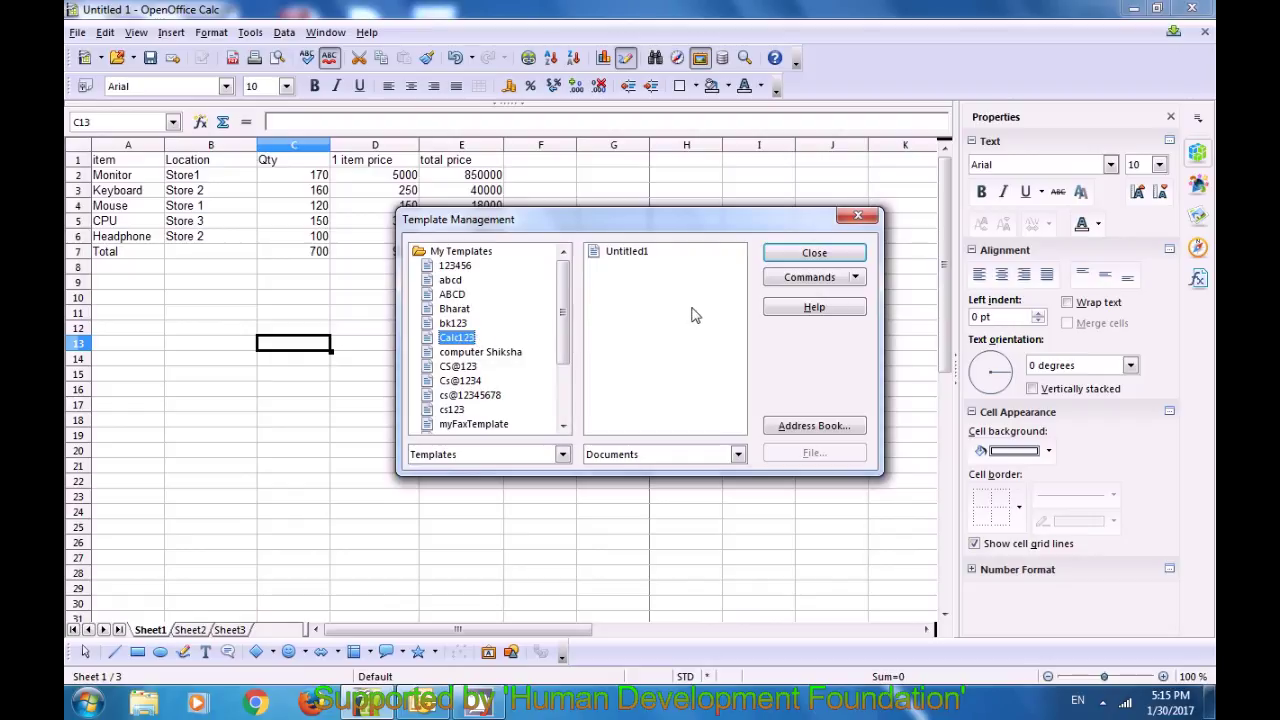
click(851, 278)
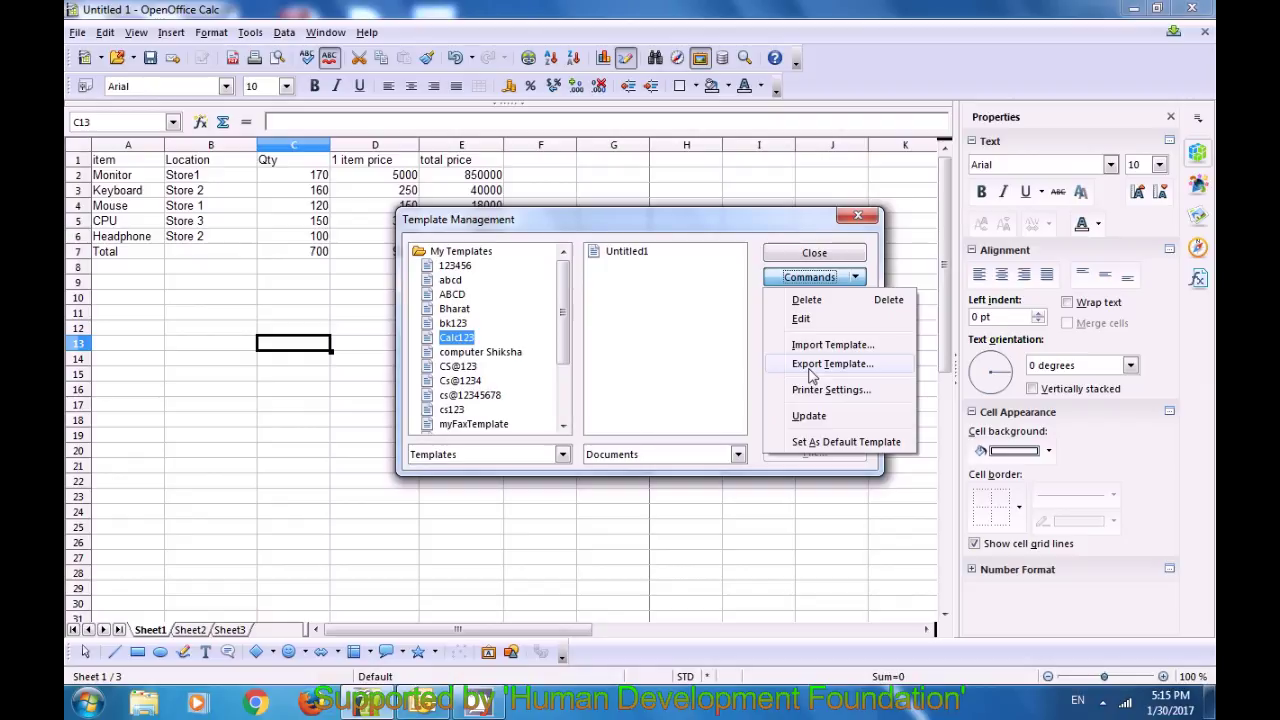
Step: Export the Calc123 template to the Desktop as Calc123, then close Template Management
click(810, 366)
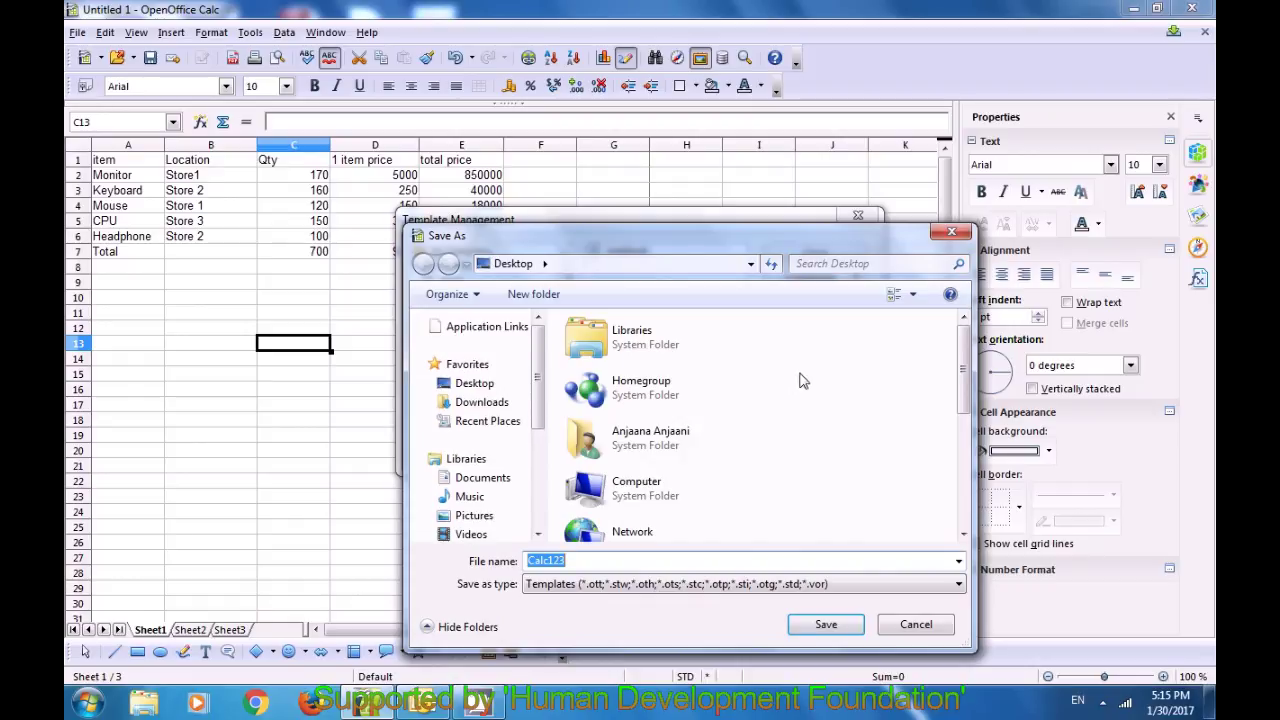
drag(628, 234, 537, 124)
click(519, 453)
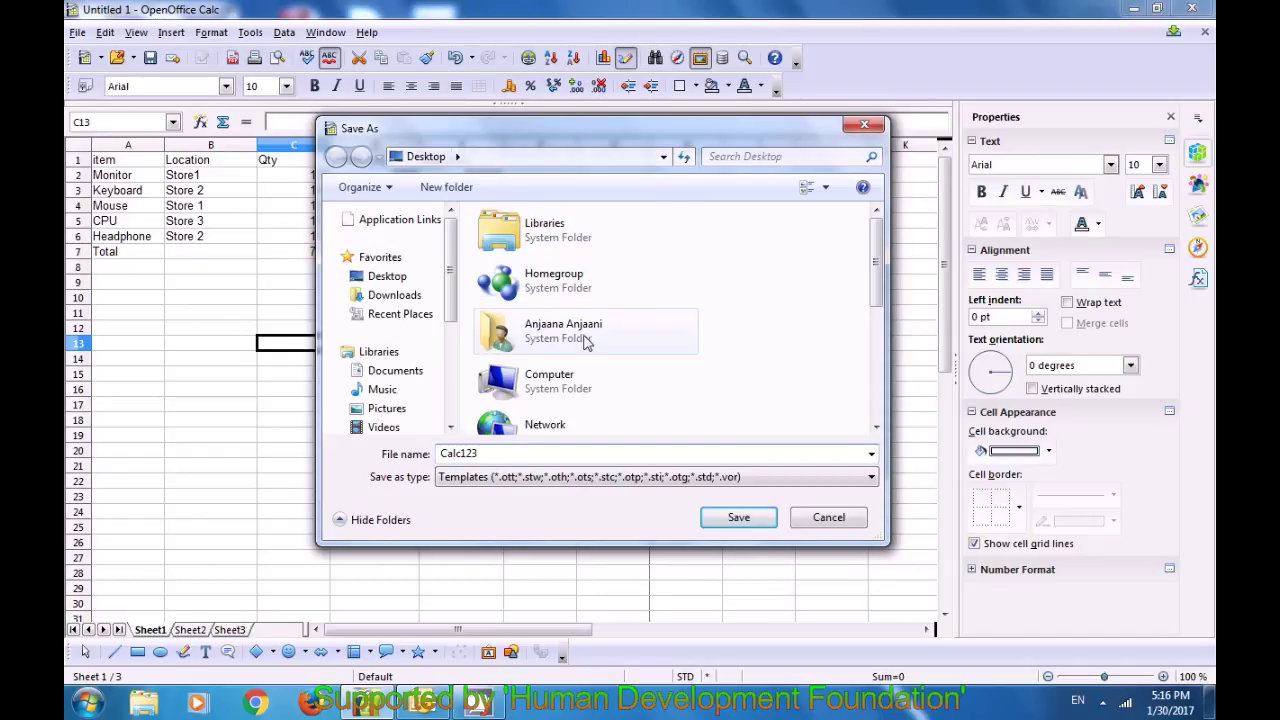
click(739, 519)
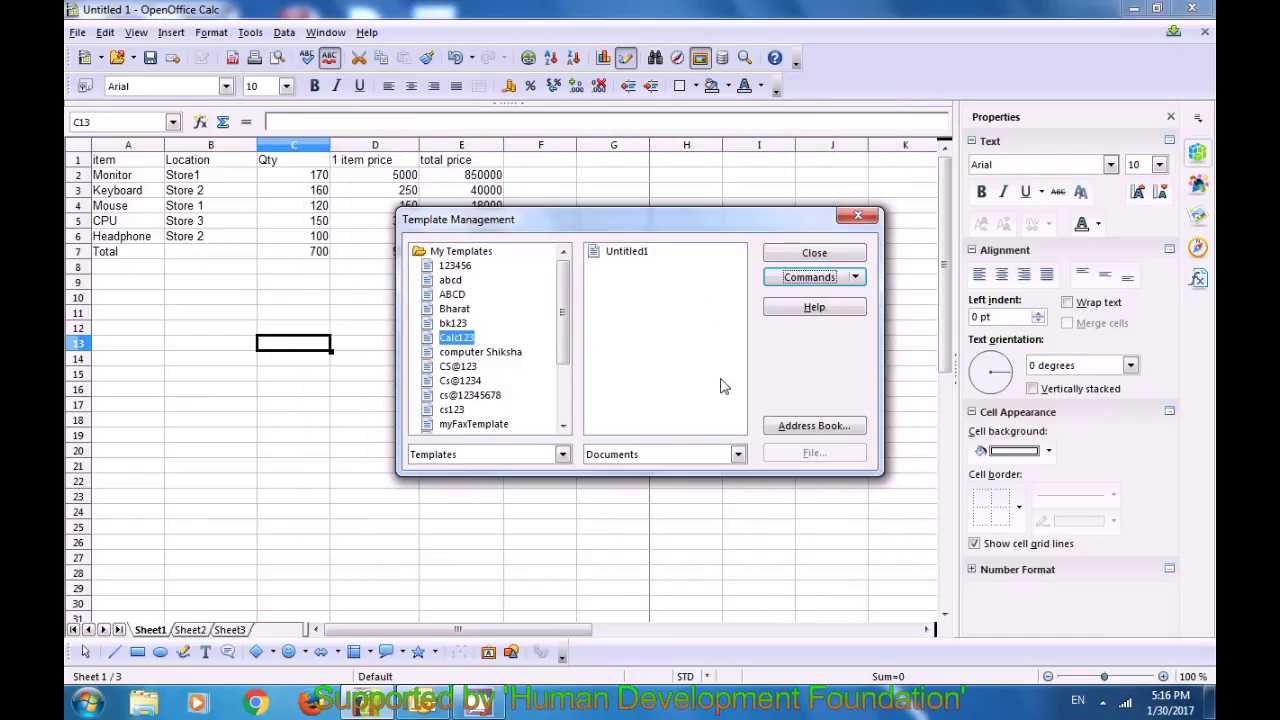
click(859, 218)
click(596, 306)
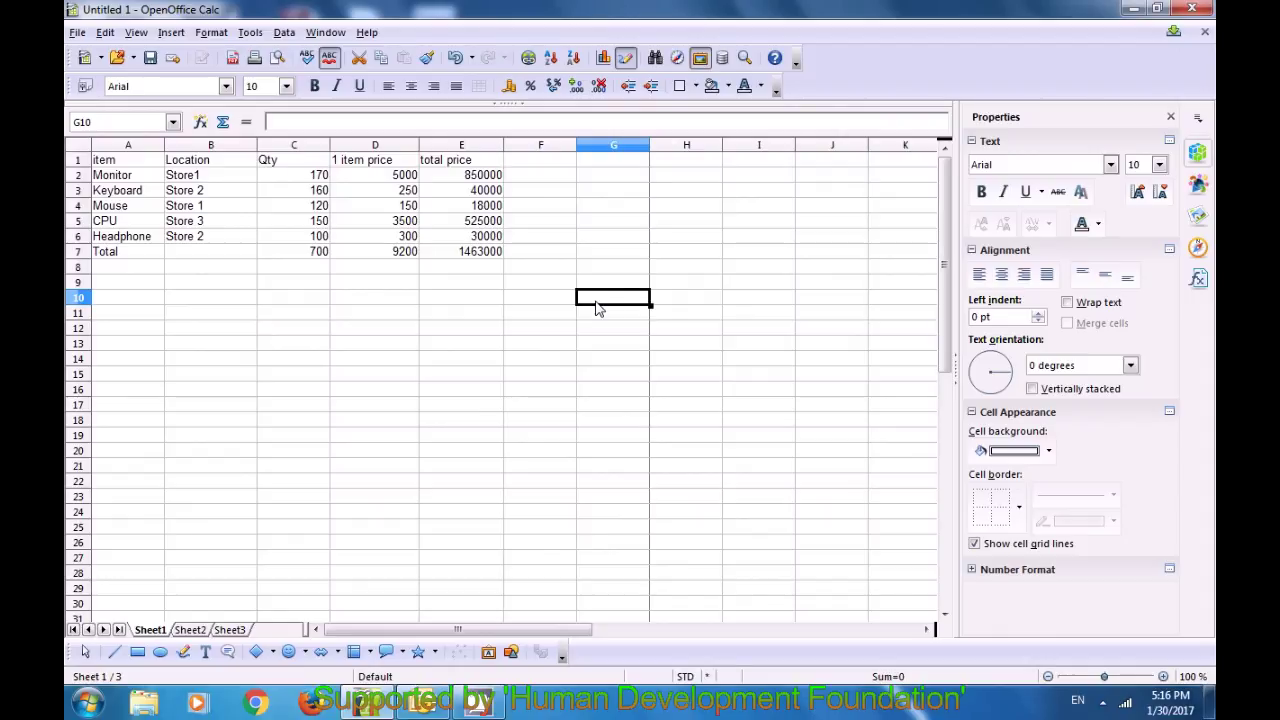
click(1130, 11)
click(1132, 11)
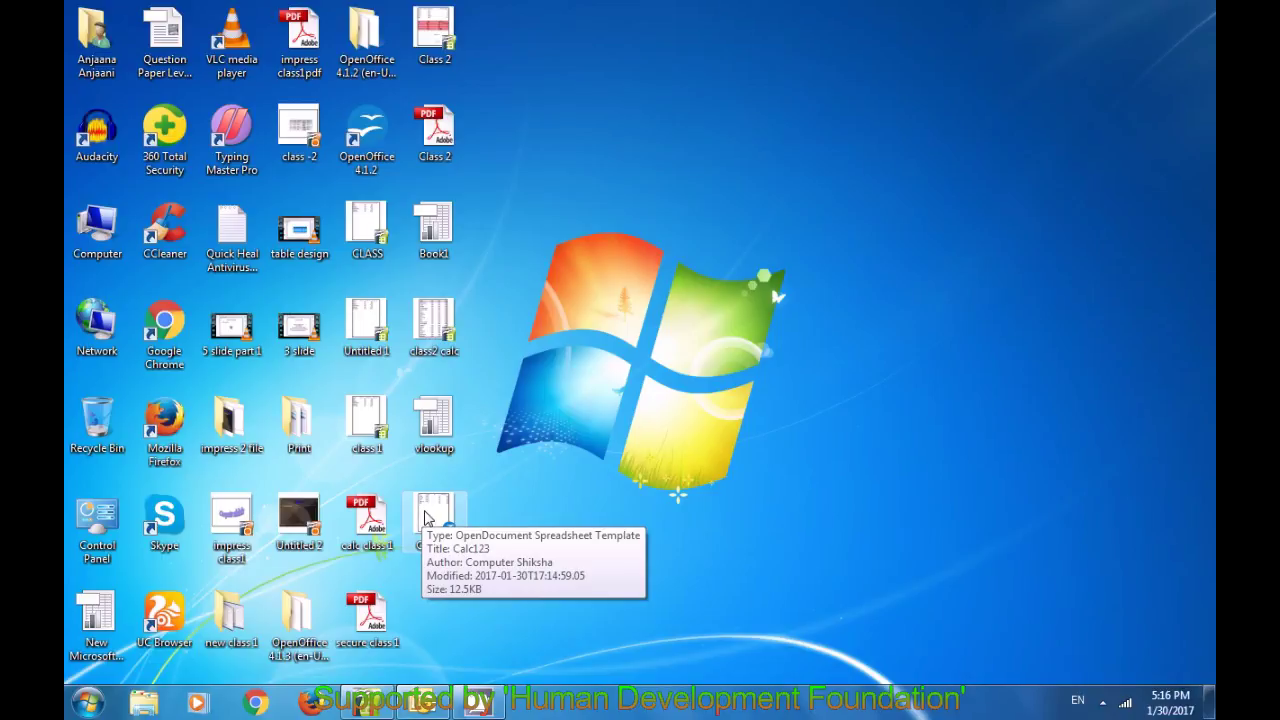
click(425, 517)
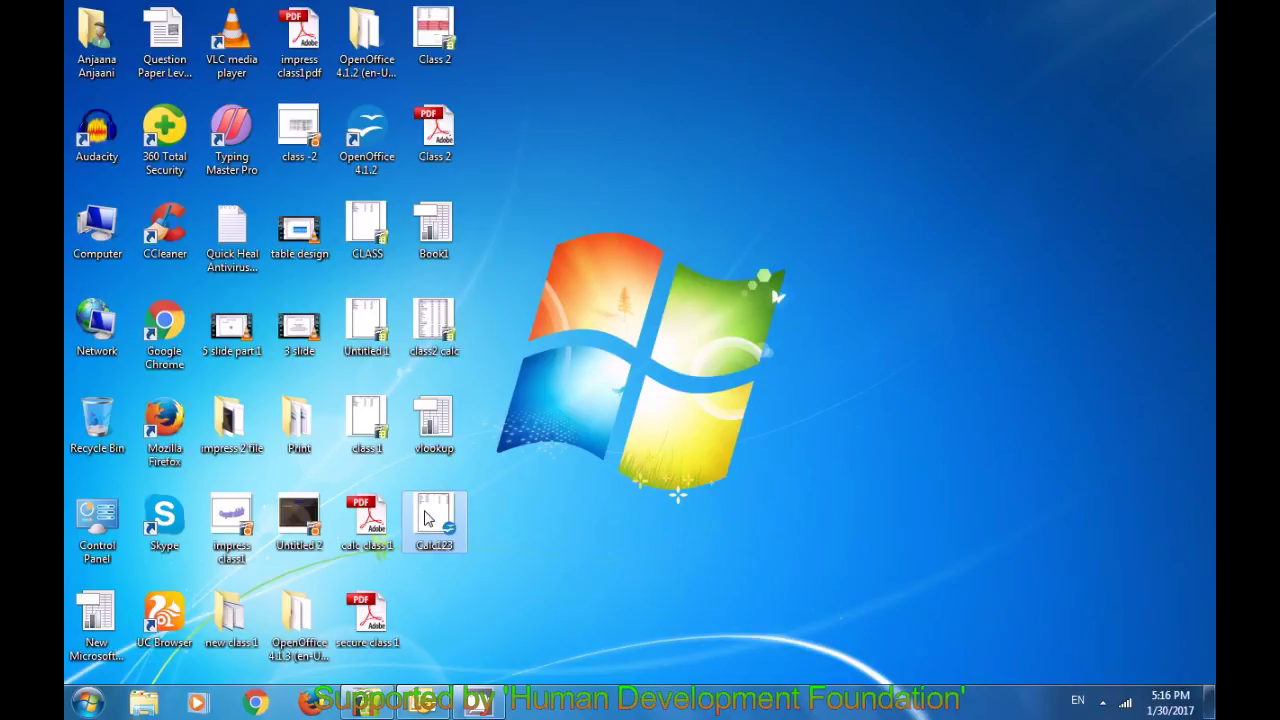
double_click(425, 517)
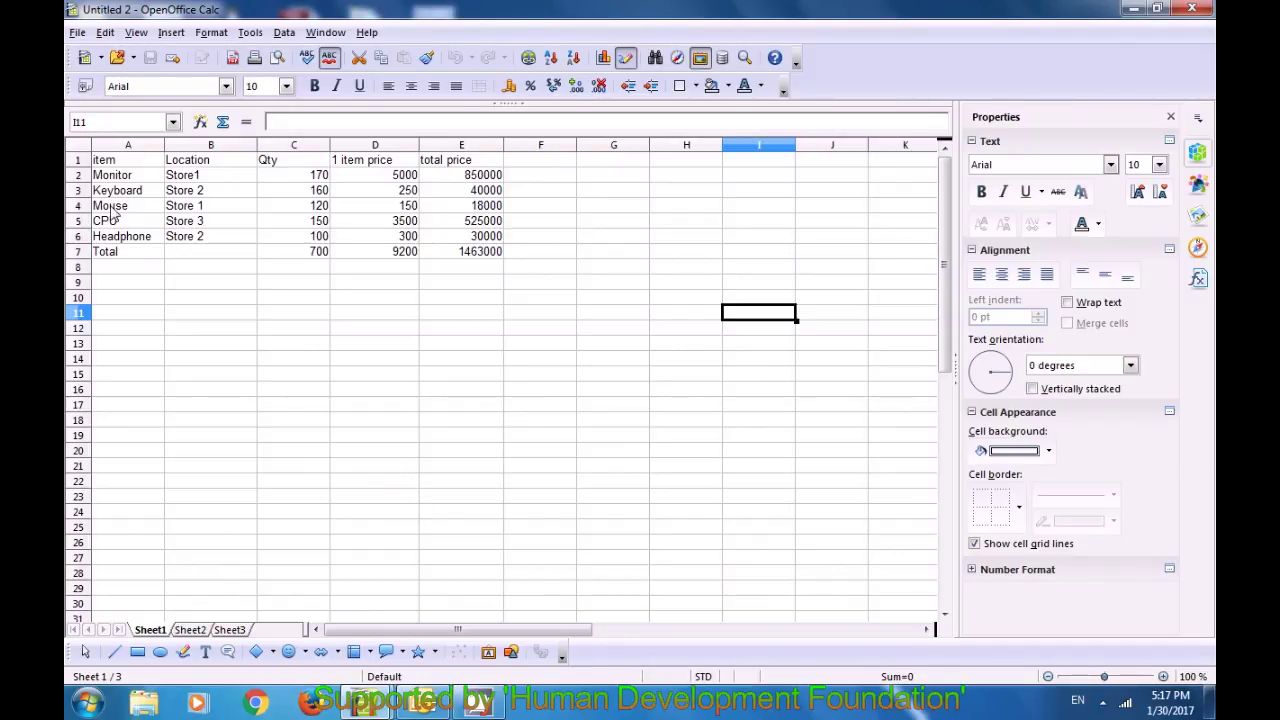
click(1192, 10)
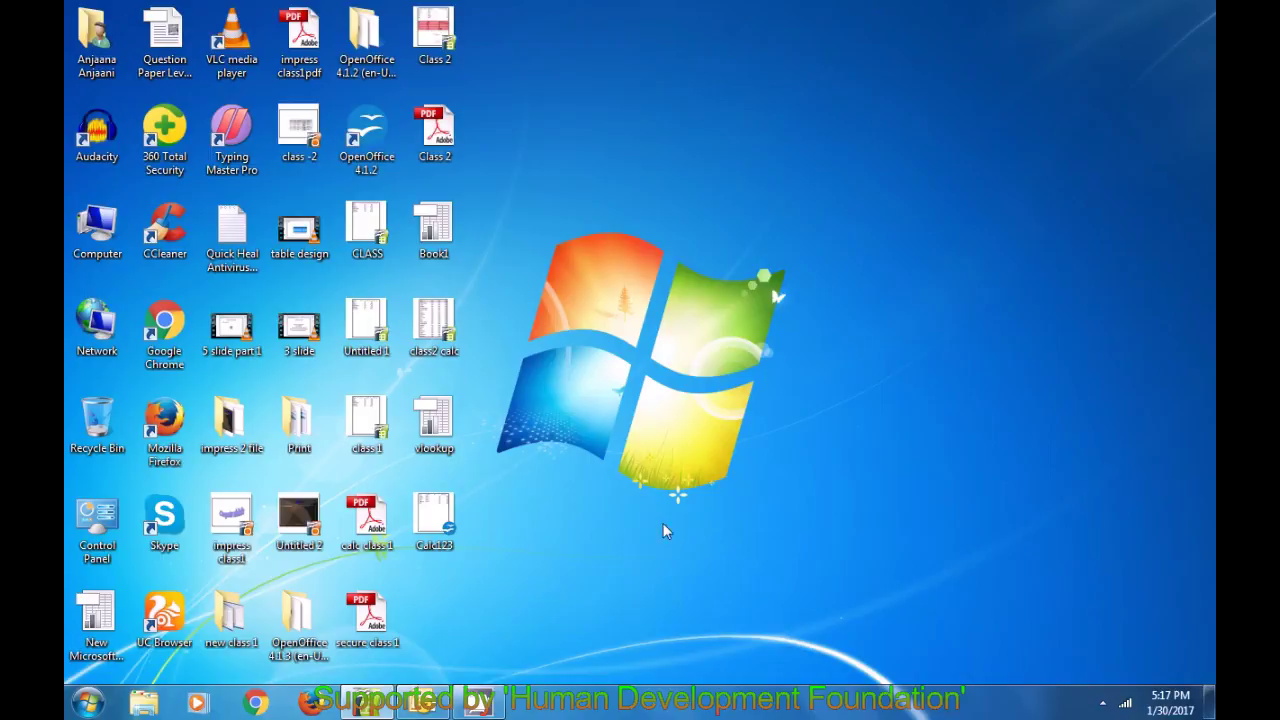
click(358, 708)
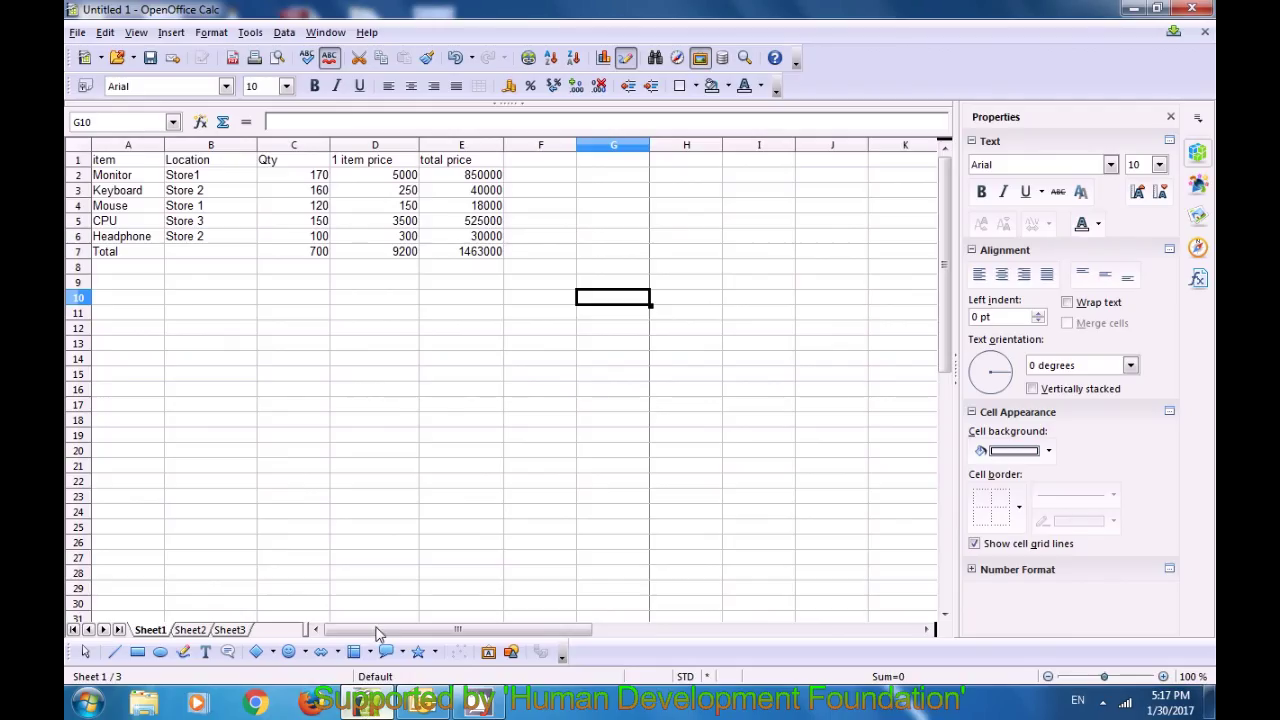
click(366, 426)
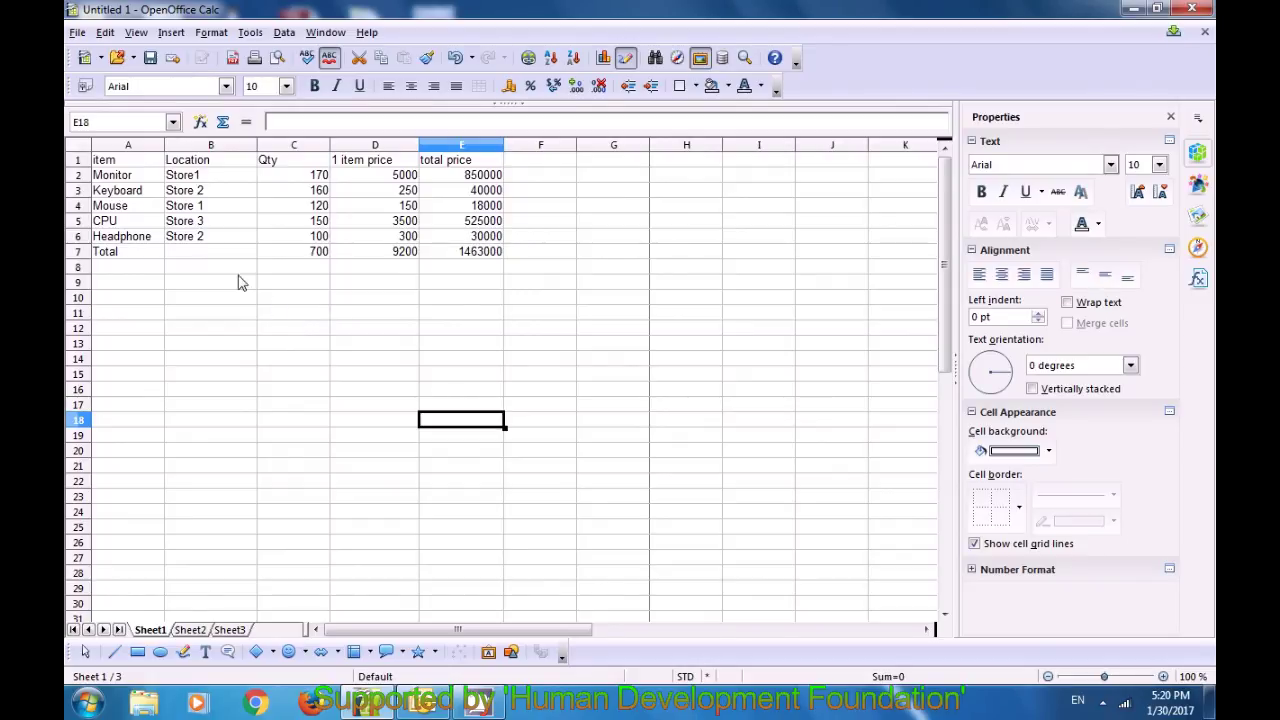
Step: Preview the five-item sales sheet, with its 700-unit Total row, as a web page in the browser
click(77, 33)
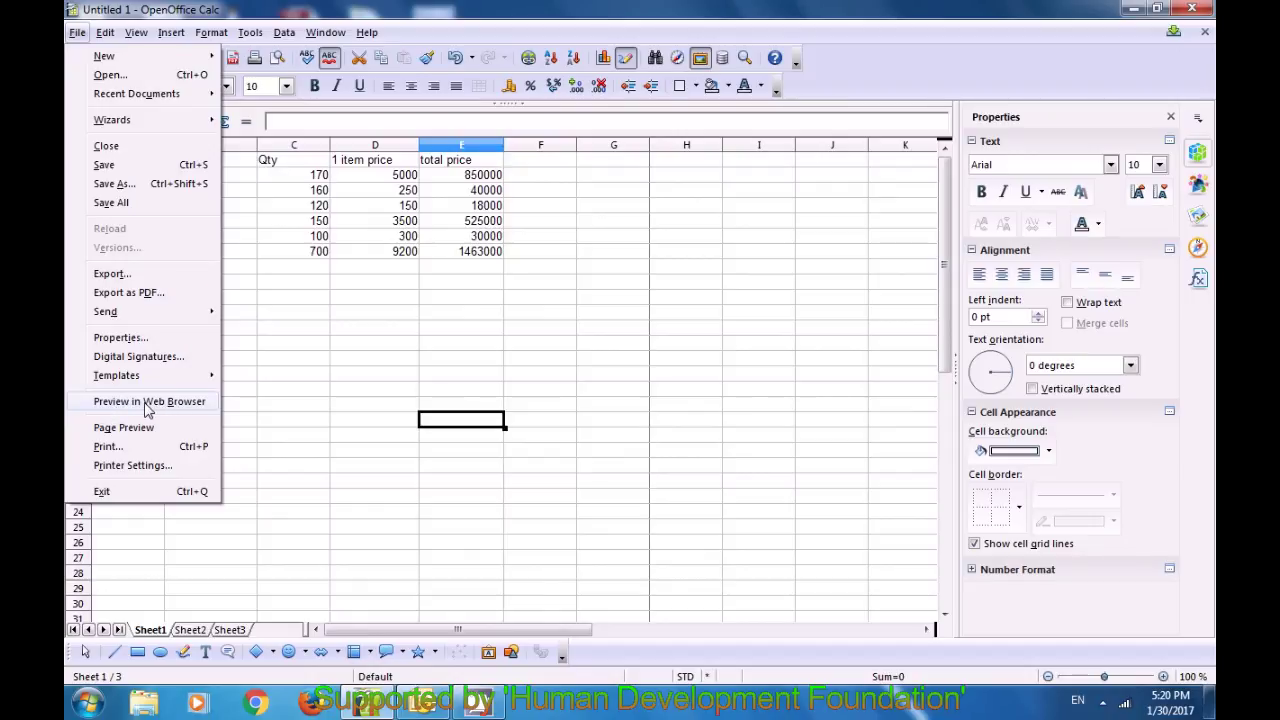
click(145, 405)
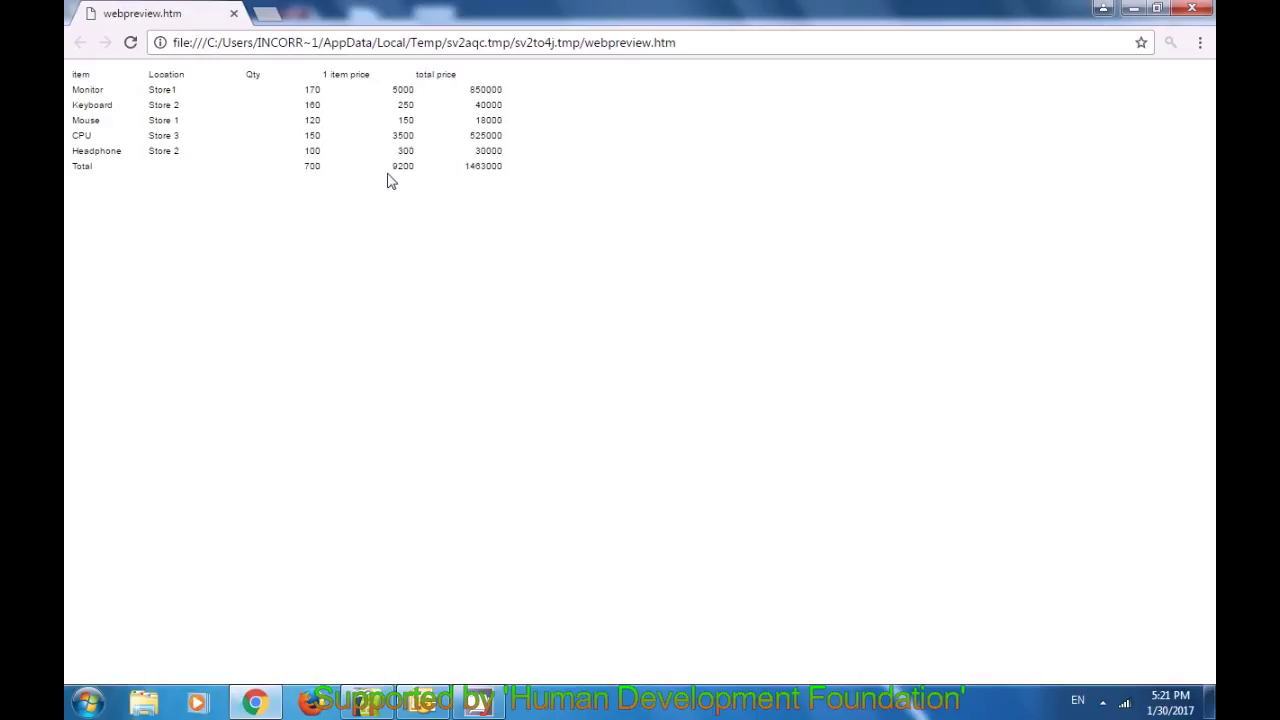
Step: Select and inspect the previewed sales table in Chrome, then return to Calc and check cells B9 and C9
drag(76, 74, 567, 192)
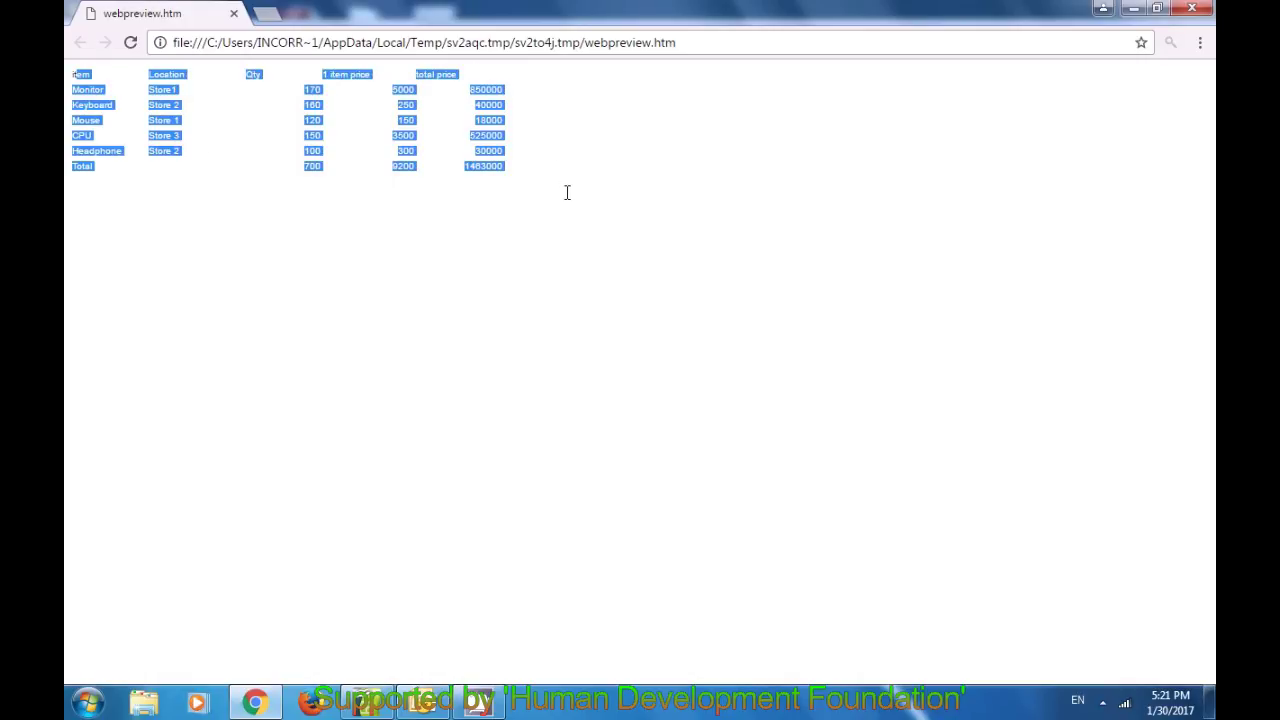
click(533, 250)
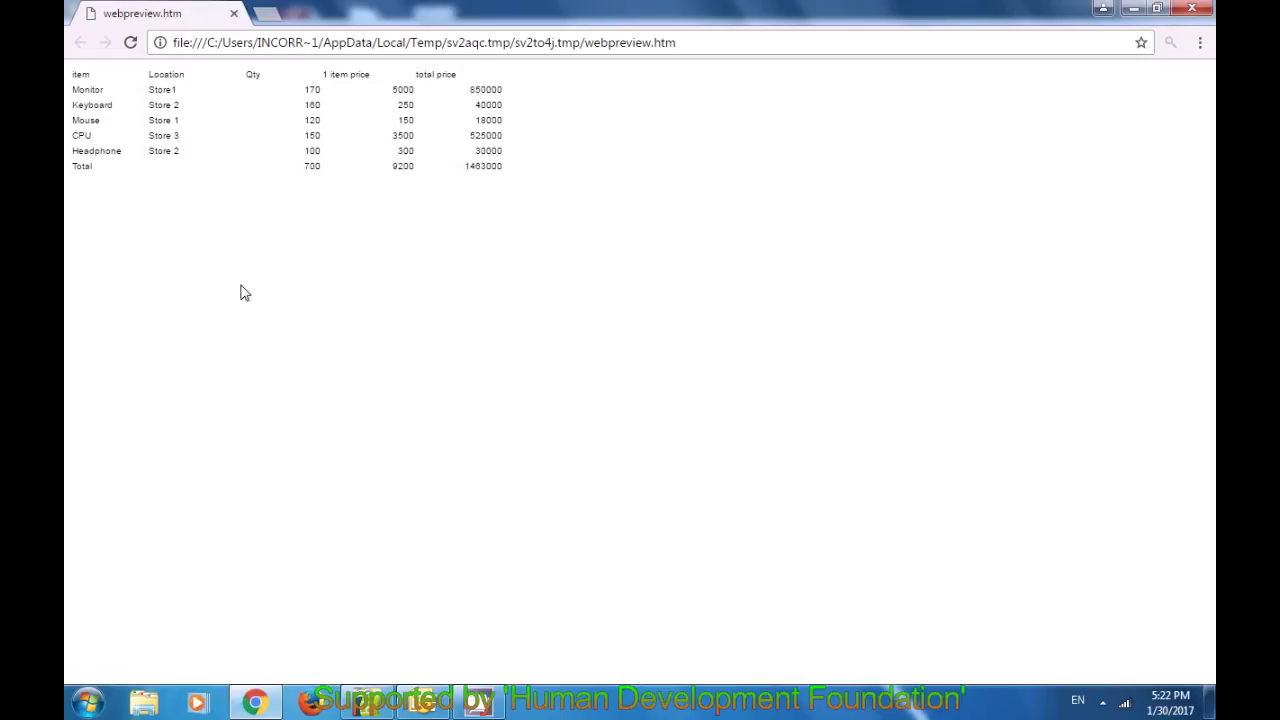
click(368, 701)
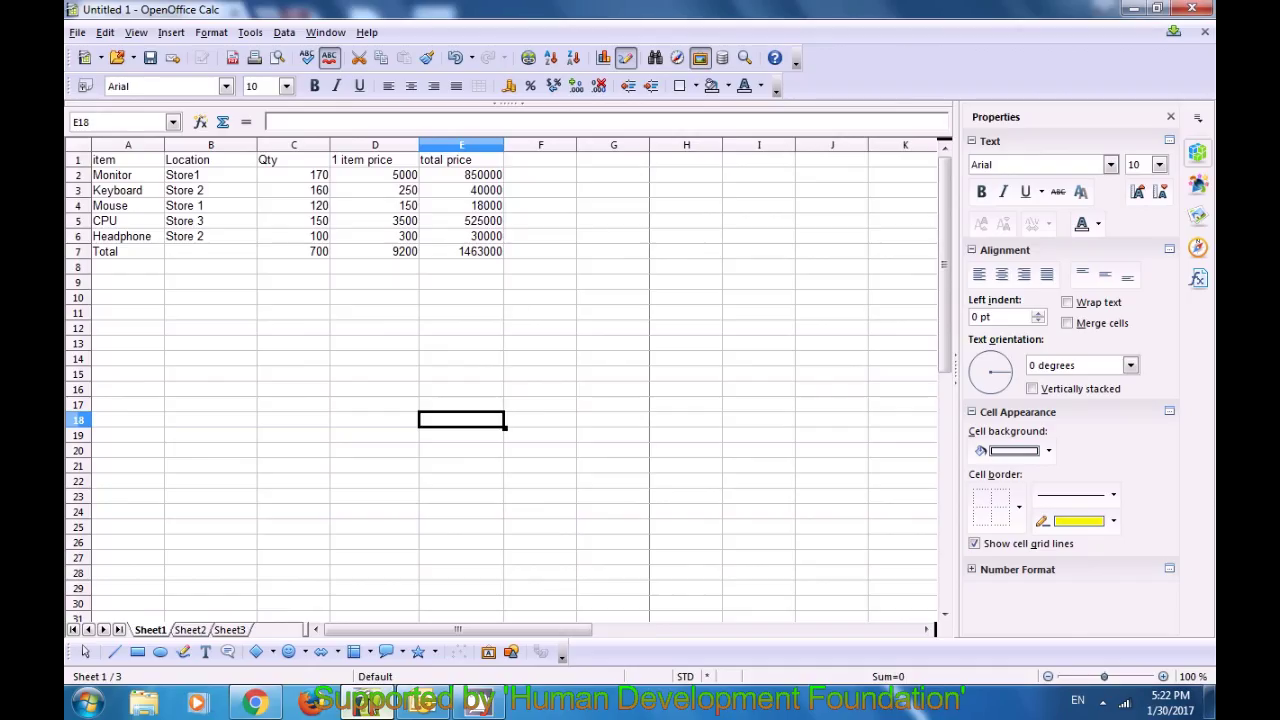
click(232, 287)
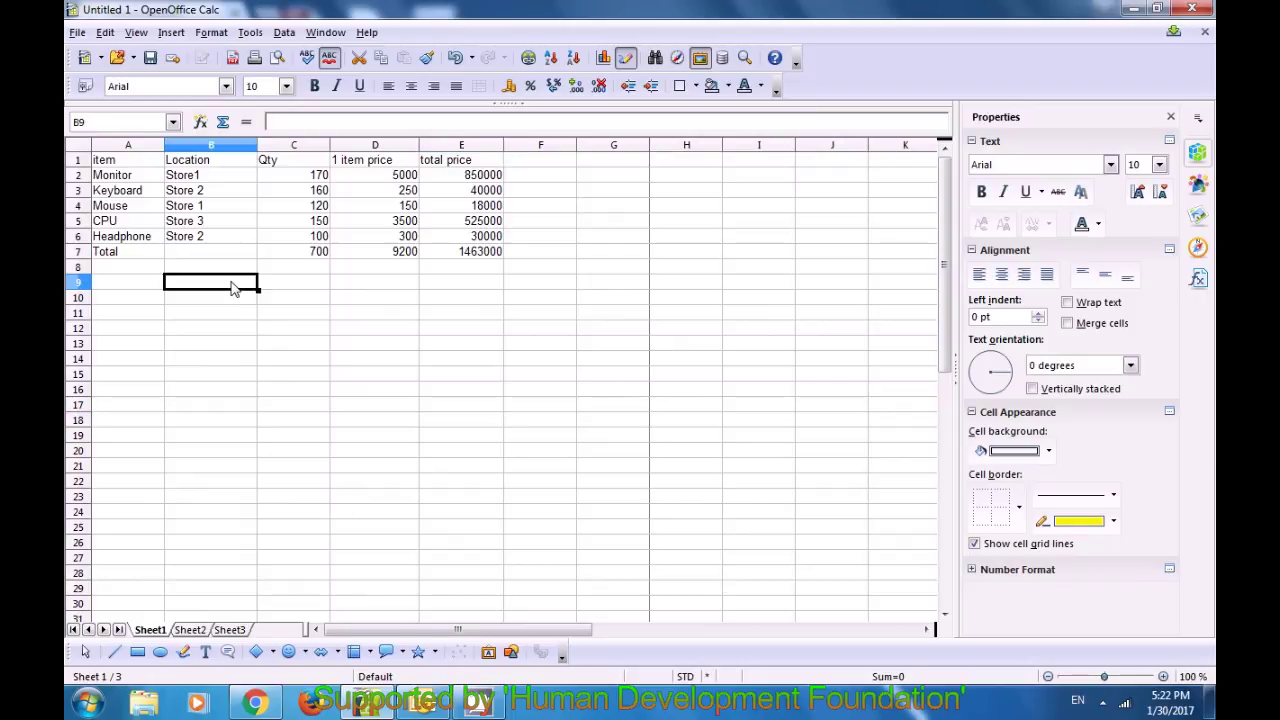
click(329, 283)
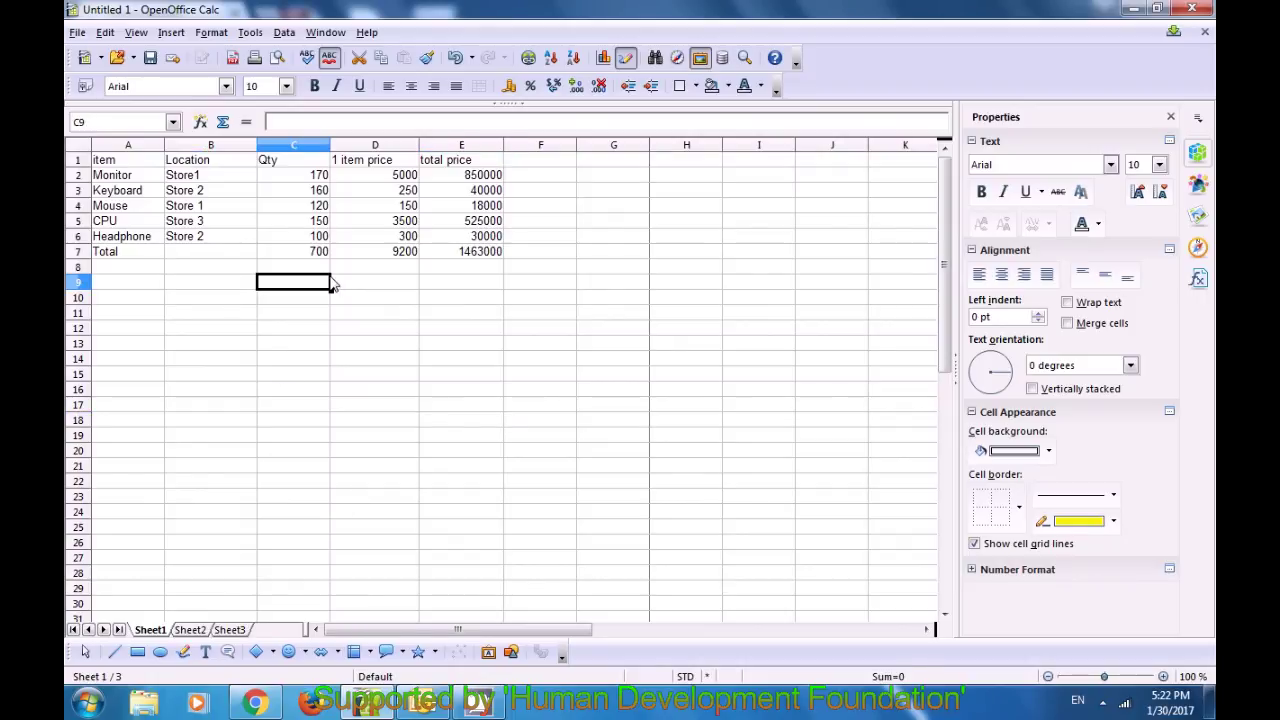
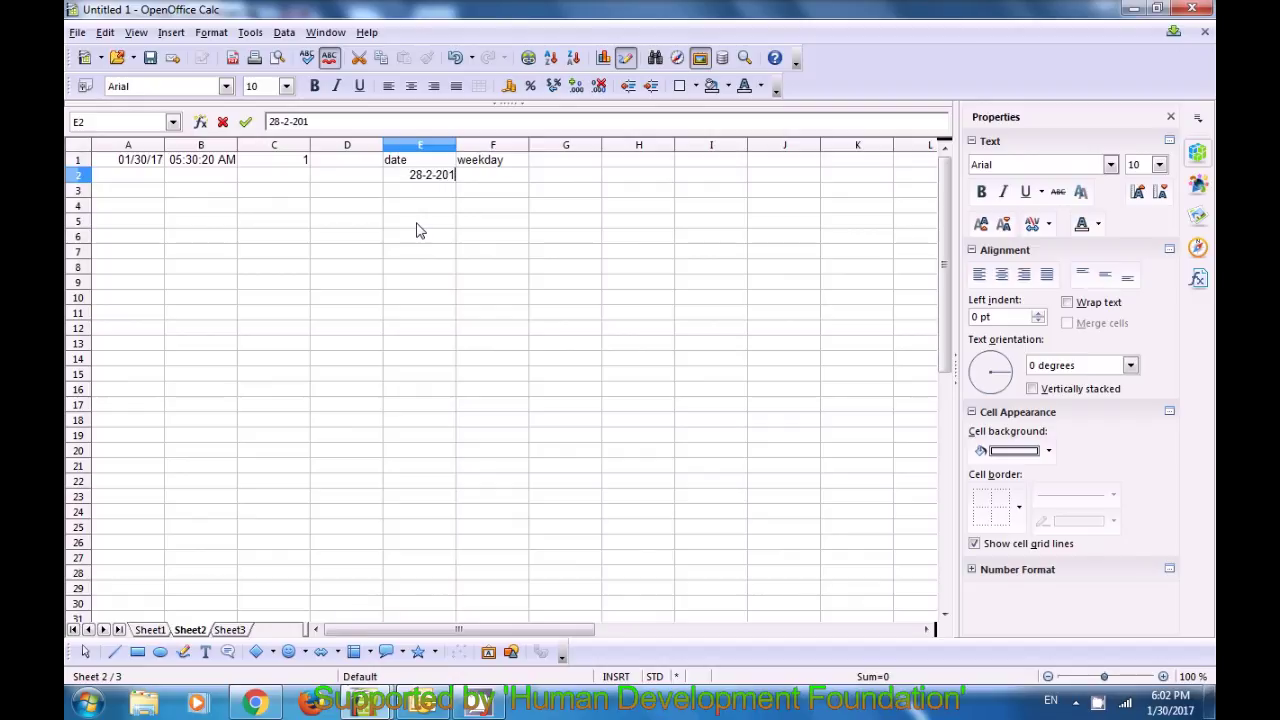
Step: Enter the dates 28-2-2017, 12-2-2017 and 6-2-2017 in cells E2 to E4
key(Return)
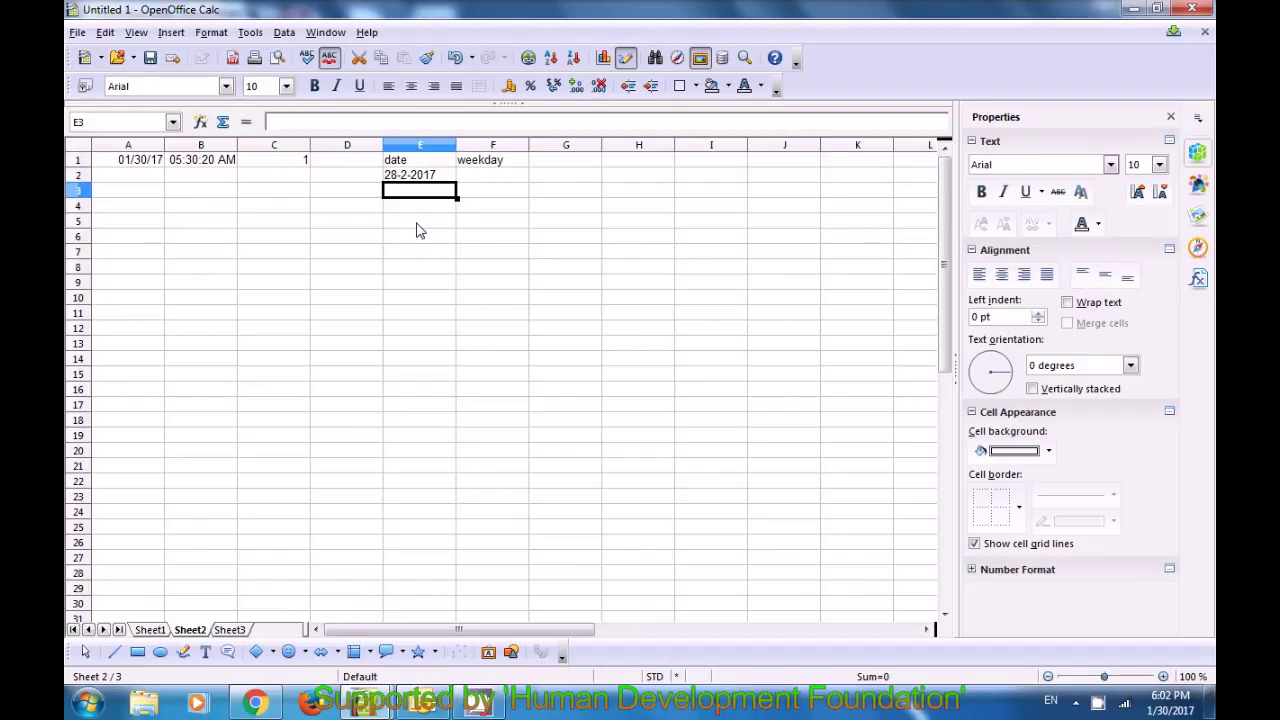
text(1)
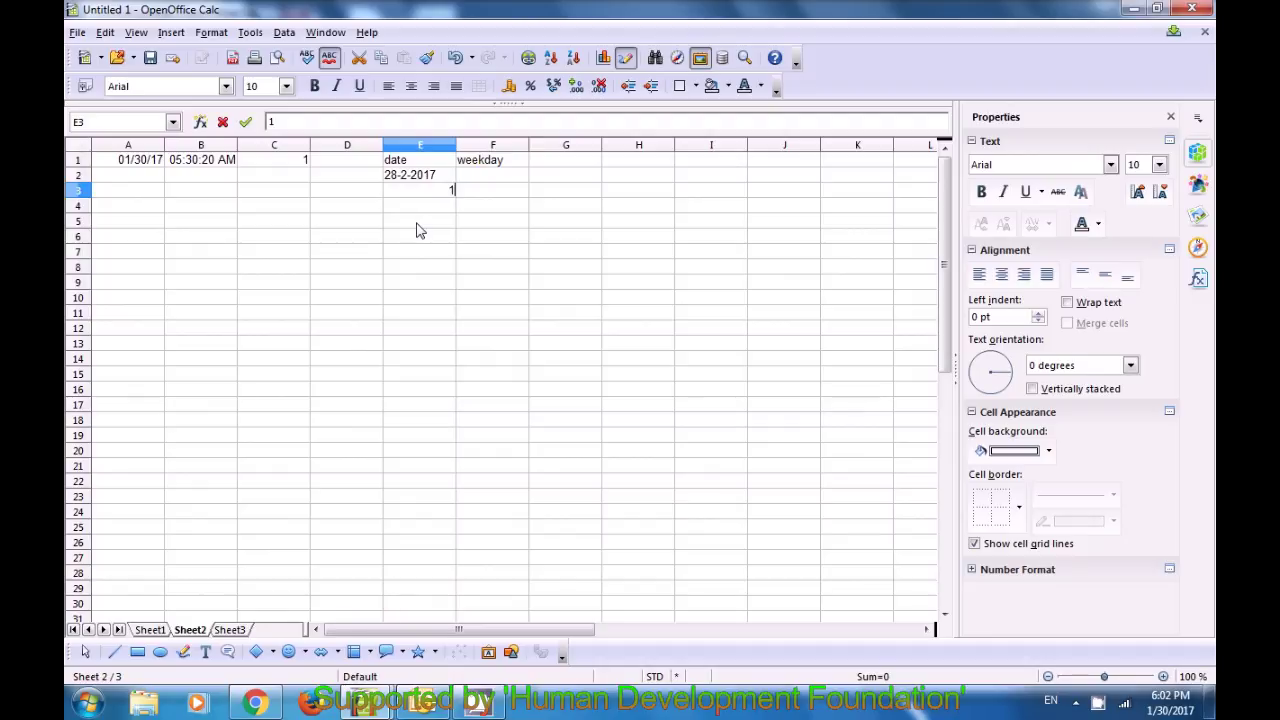
text(2-2-)
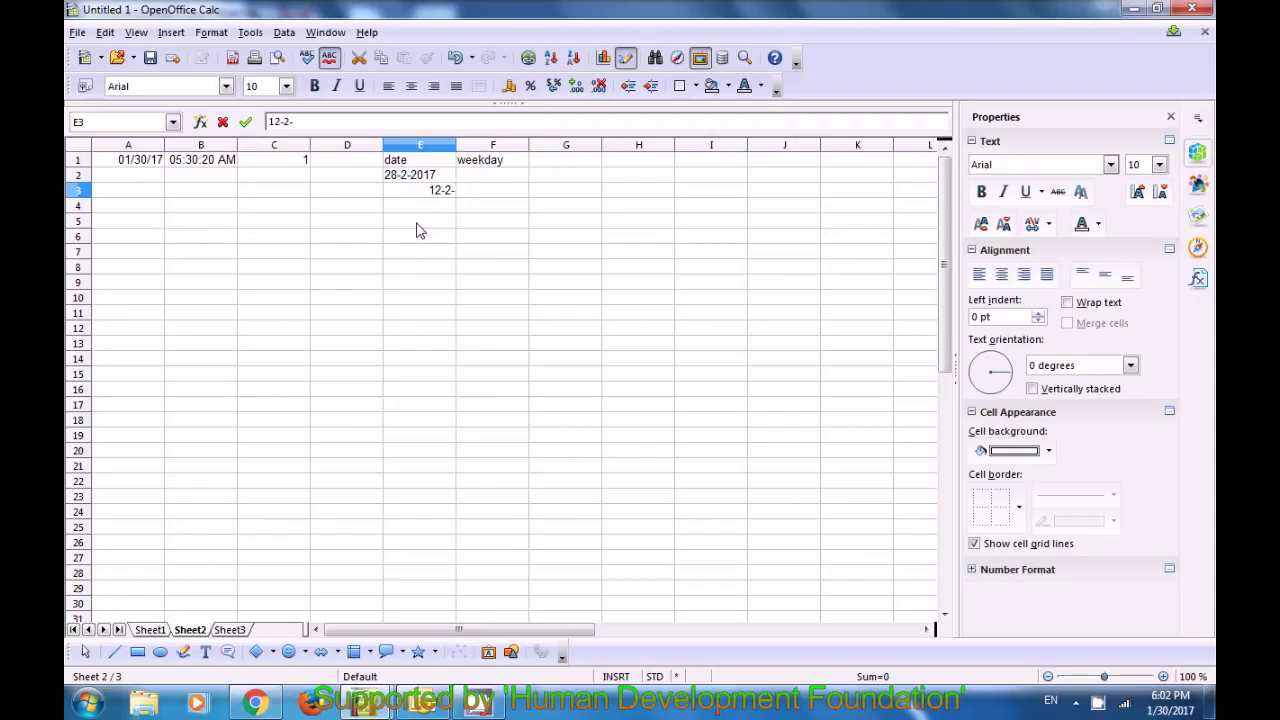
text(2017)
key(Return)
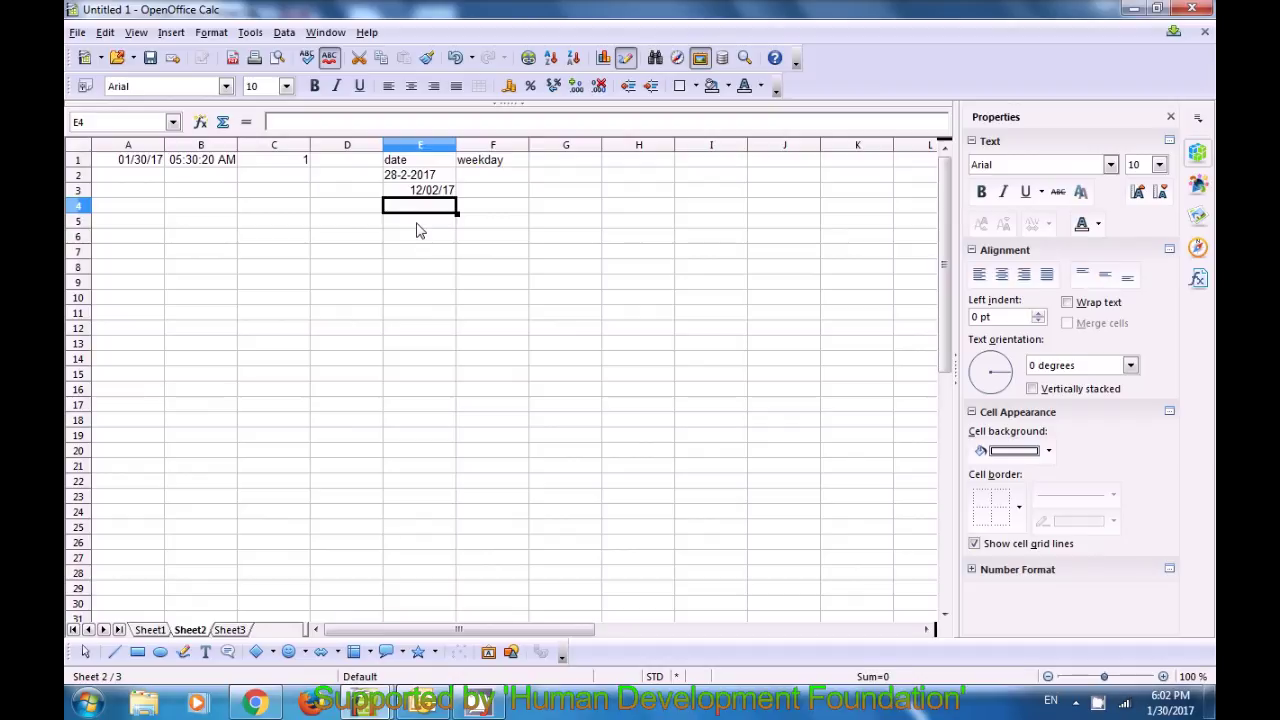
text(=)
key(BackSpace)
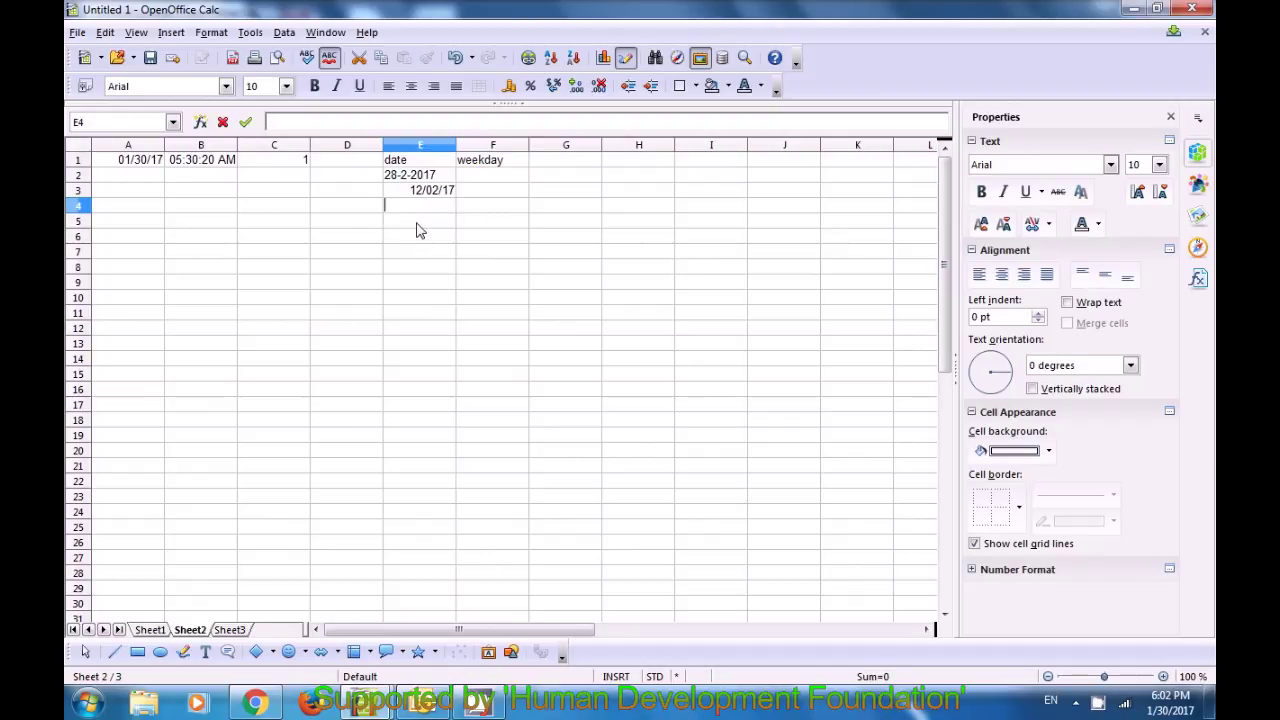
text(6-2-)
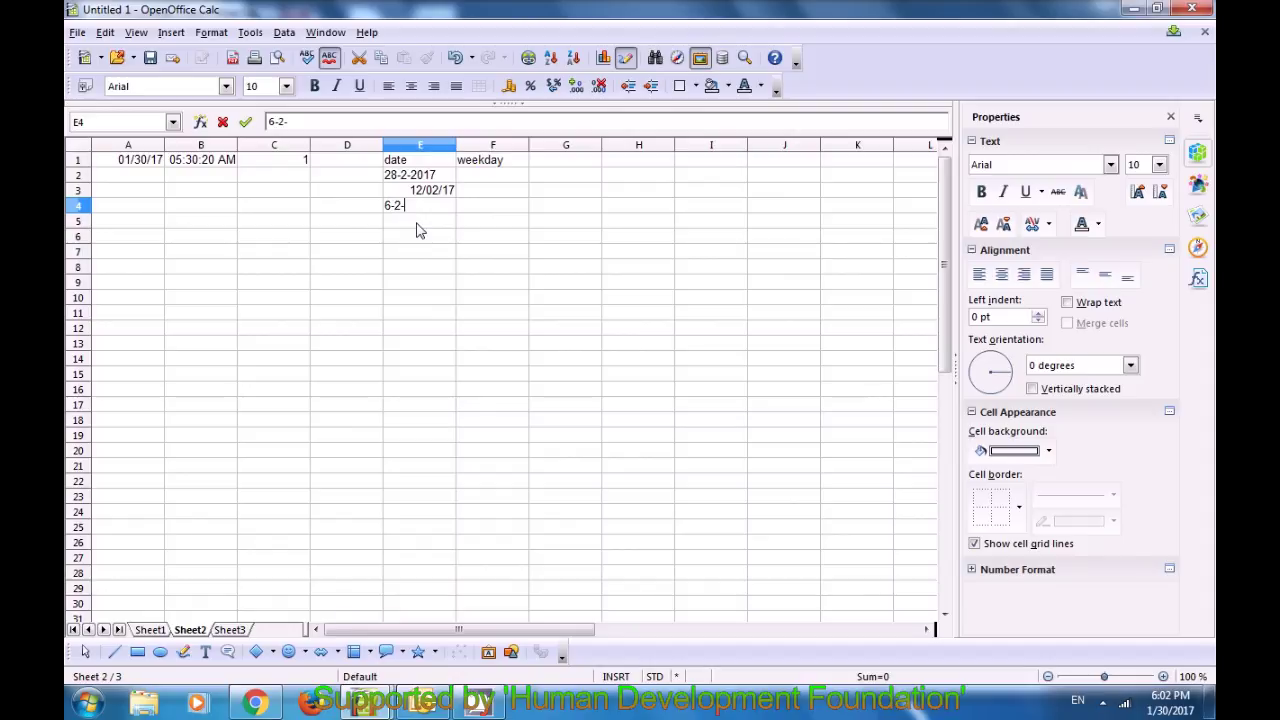
text(2017)
key(Up)
key(Up)
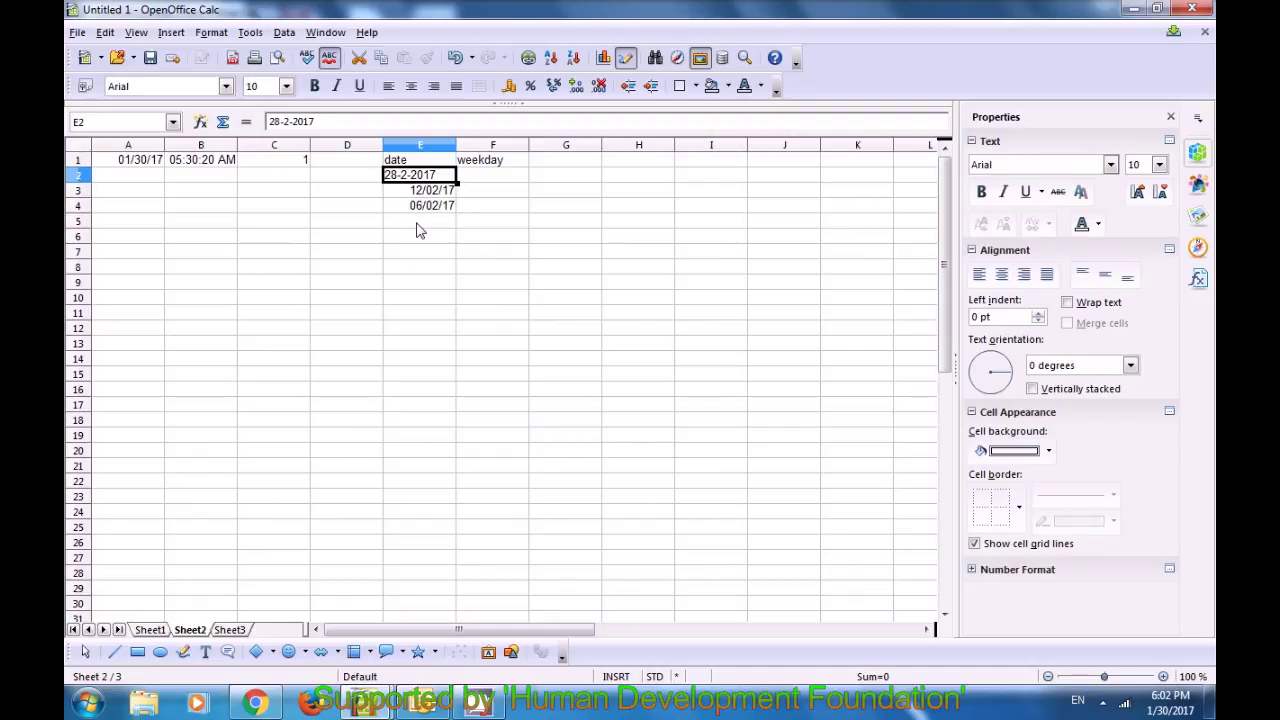
Step: Check the stored values of the first and third dates, ending on weekday cell F2
key(Right)
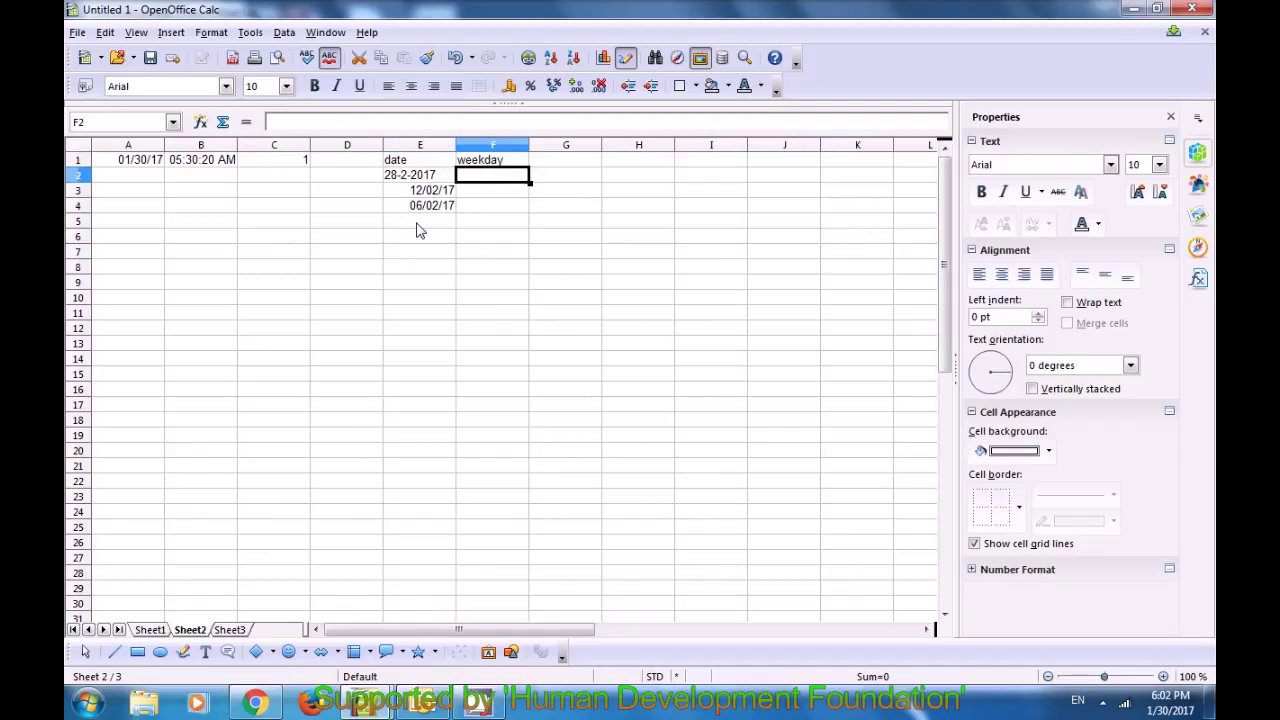
click(415, 180)
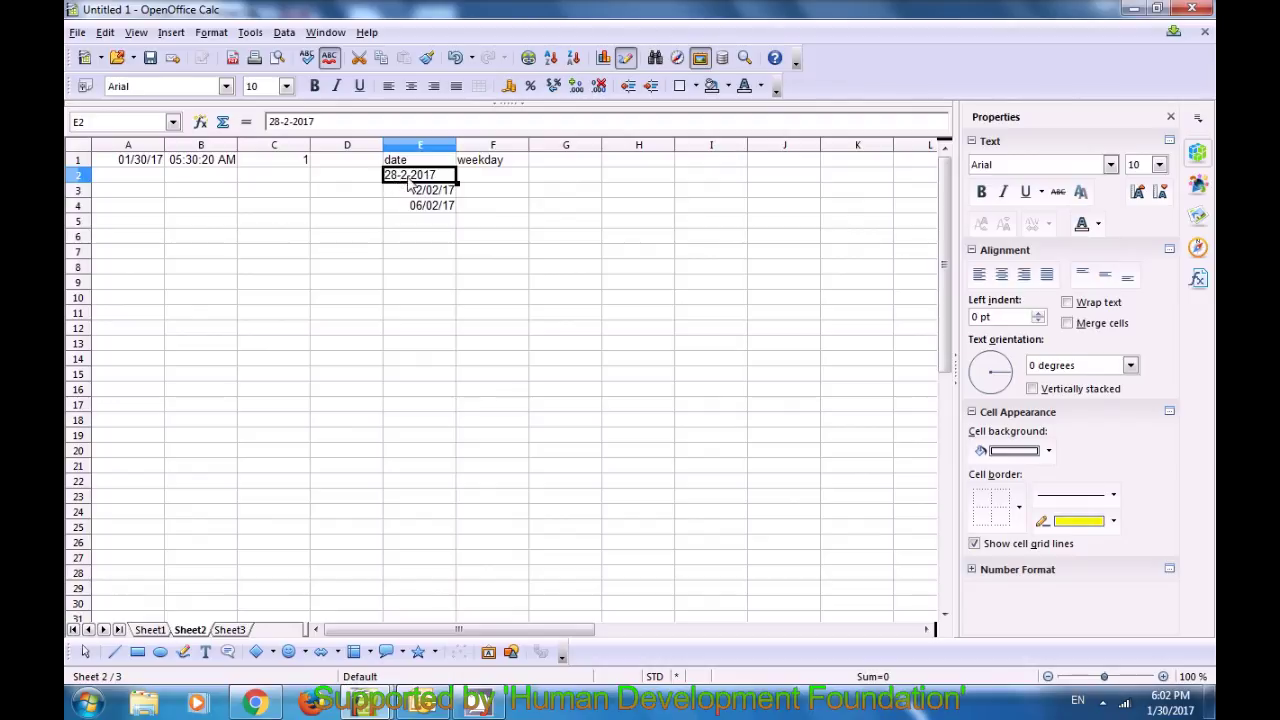
click(484, 176)
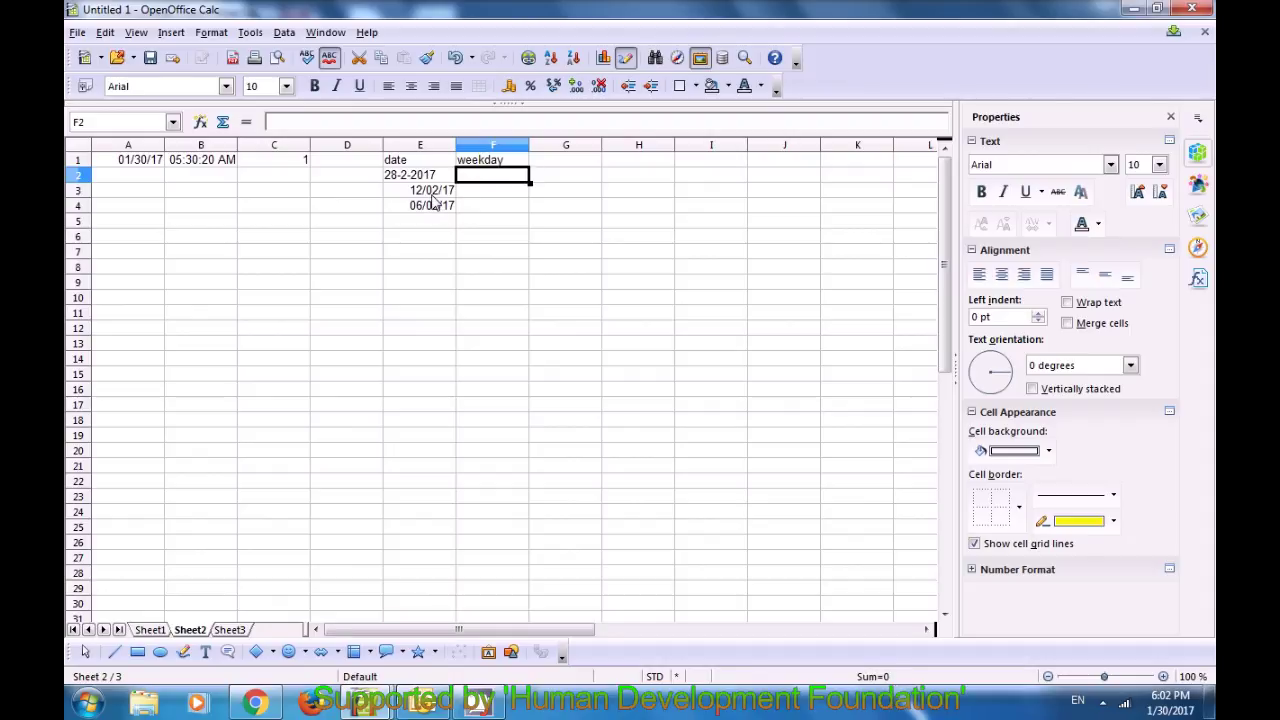
click(473, 195)
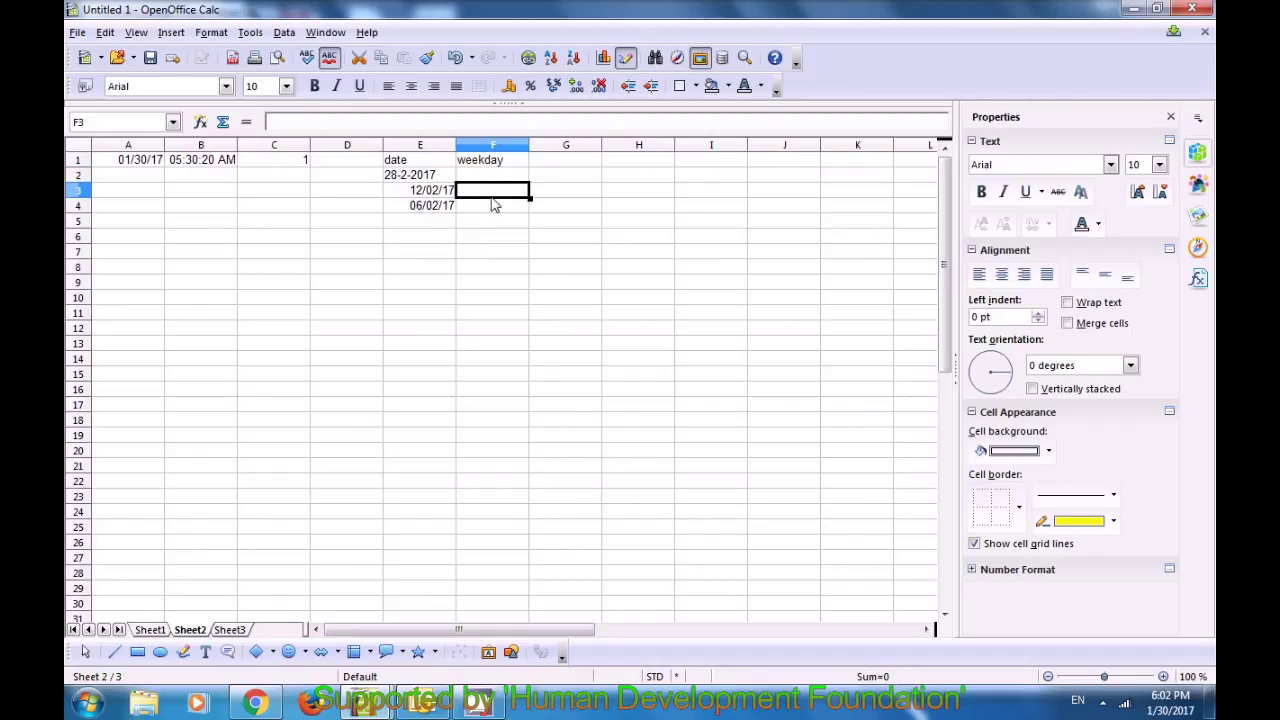
click(415, 212)
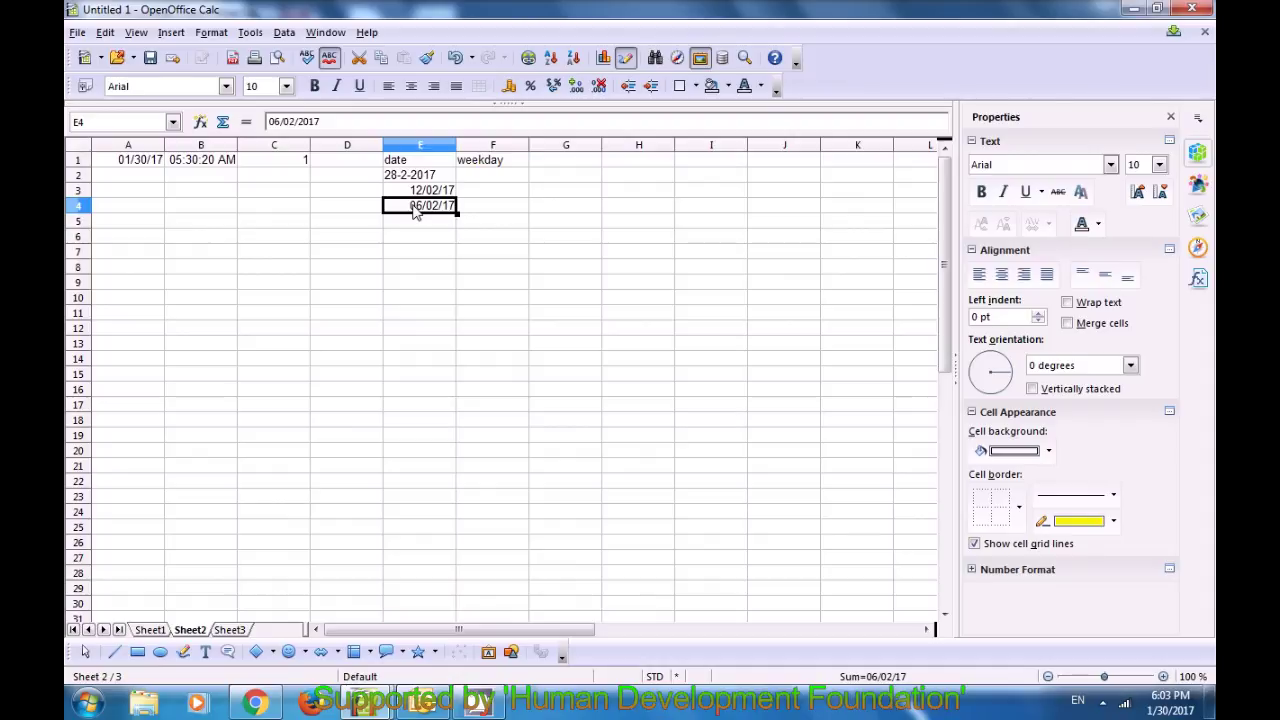
click(477, 212)
click(478, 190)
click(478, 178)
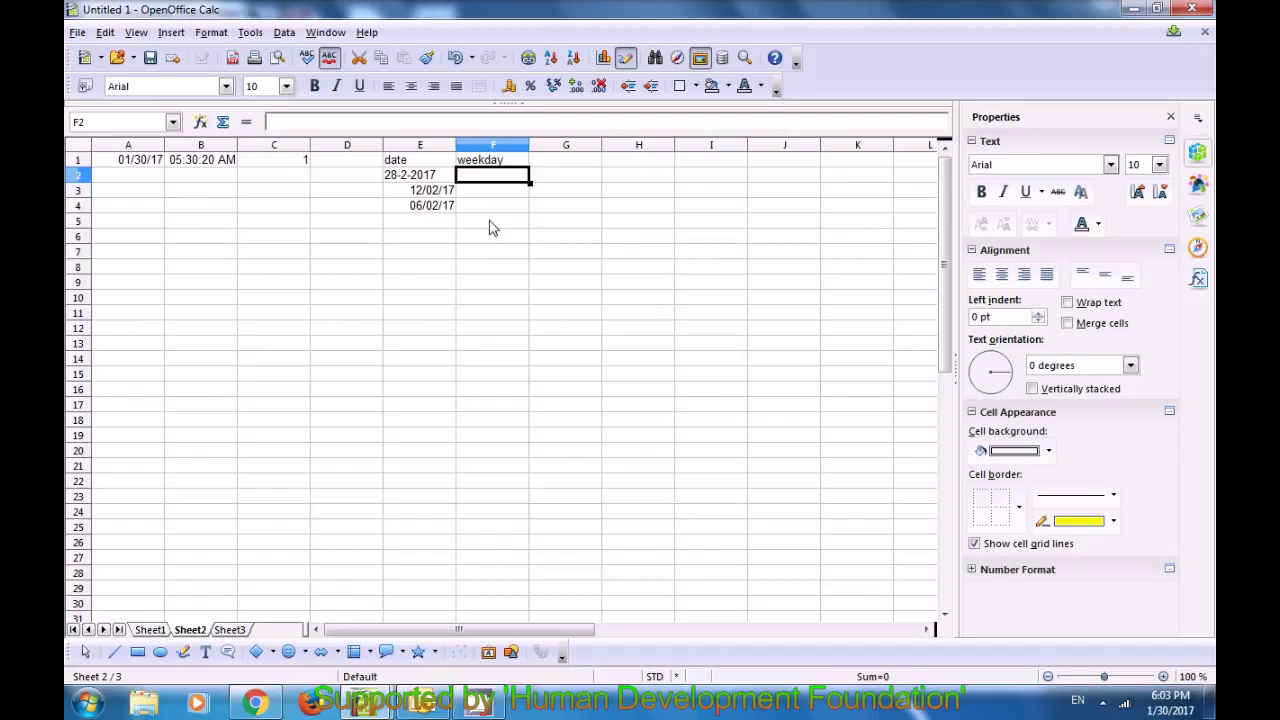
Step: Enter =WEEKDAY(28-2-2017;1) in F2 so it shows 4, then begin a WEEKDAY formula in F3
text(=we)
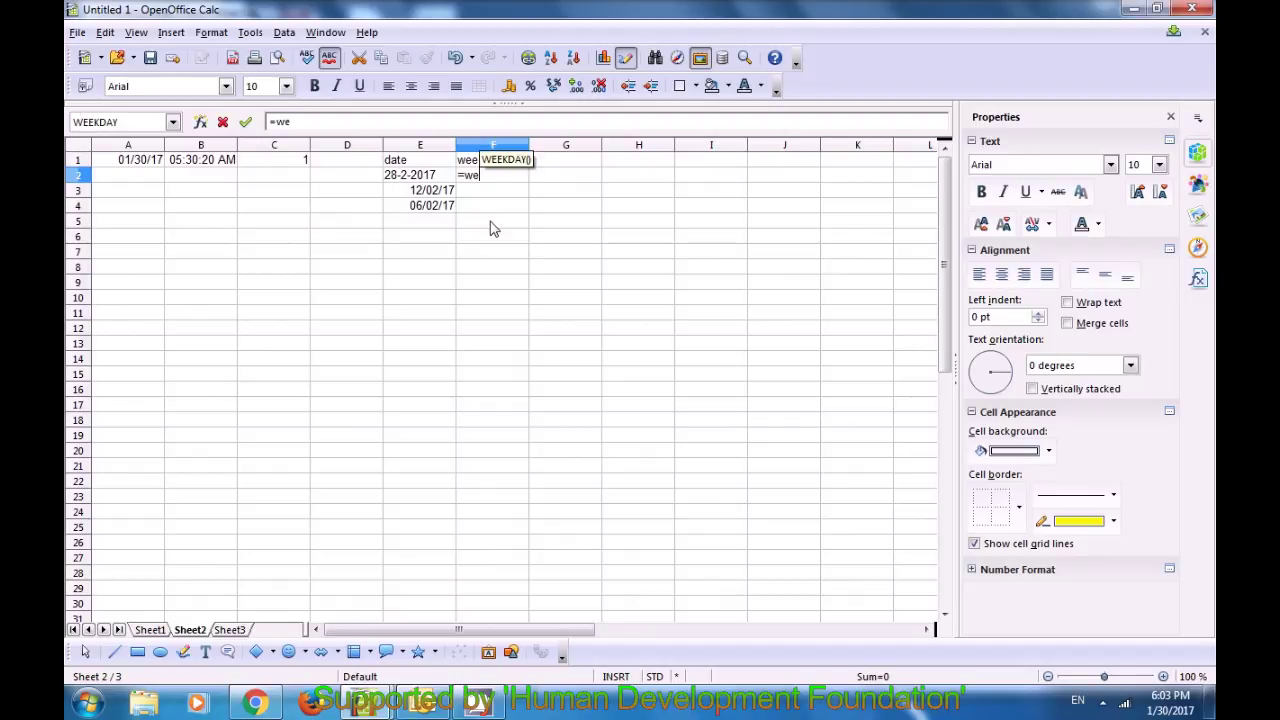
text(ekday)
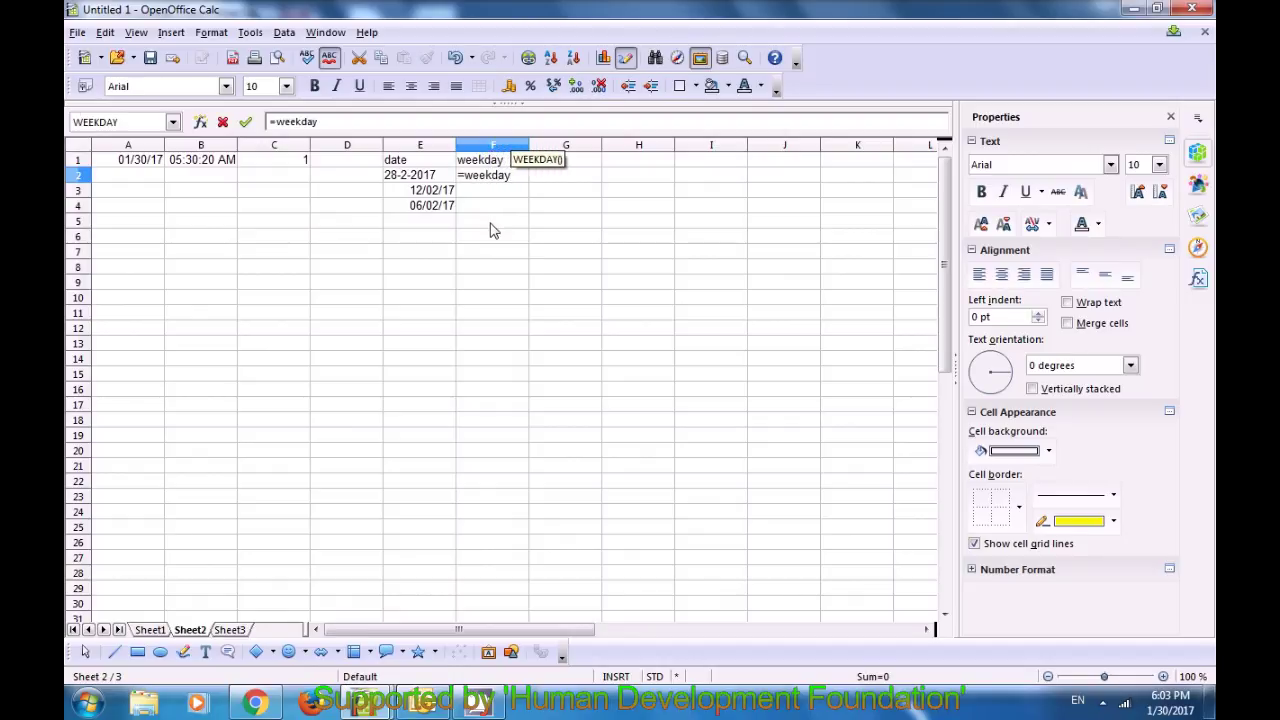
text(()
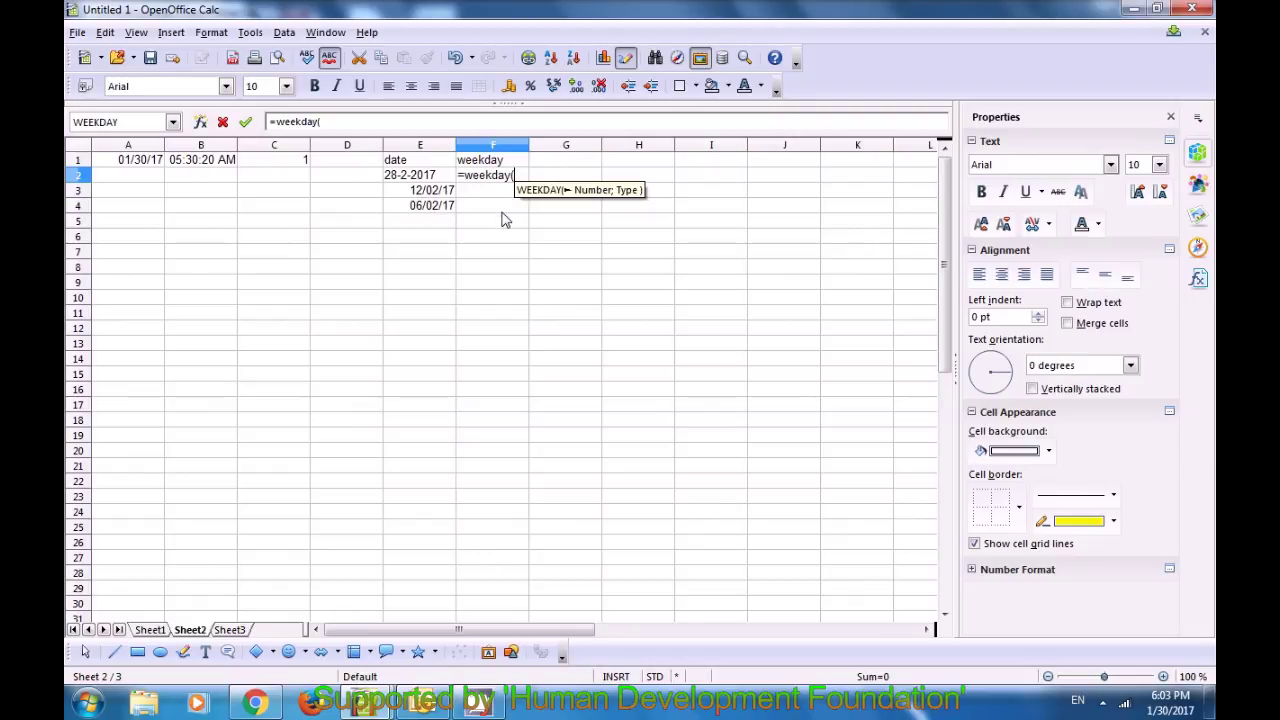
text(28)
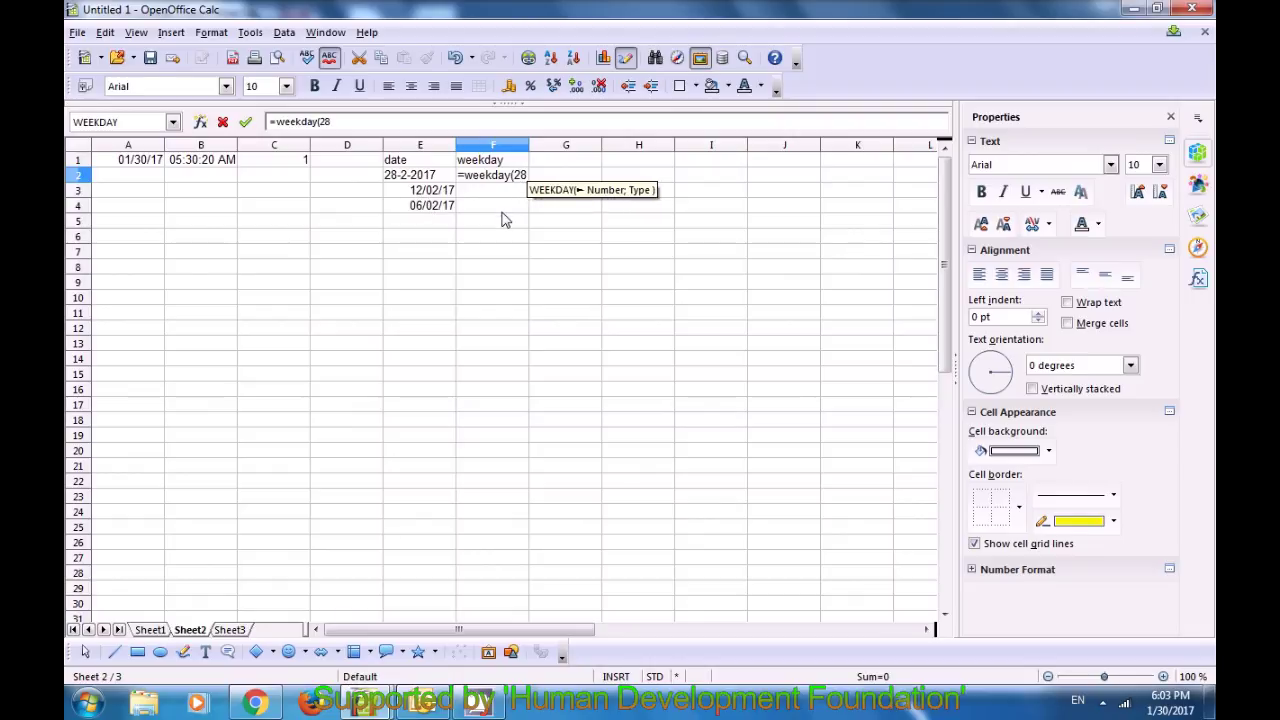
text(-2-2017)
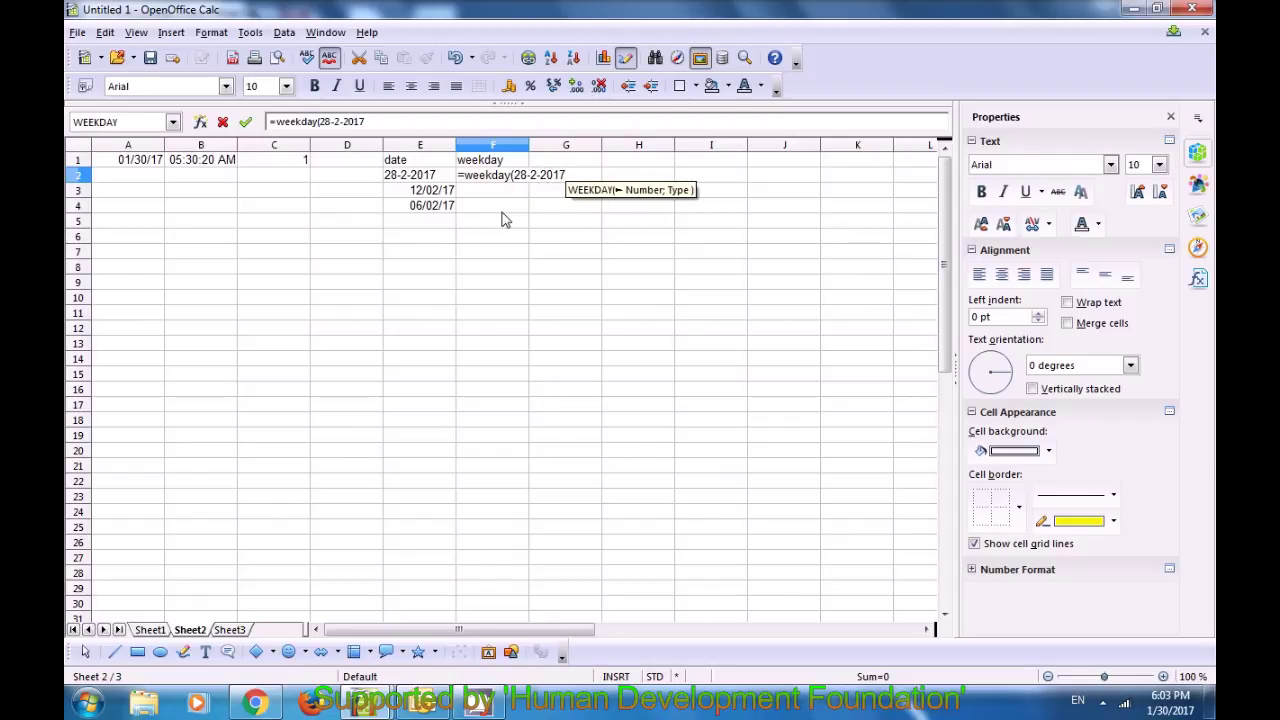
text(;1)
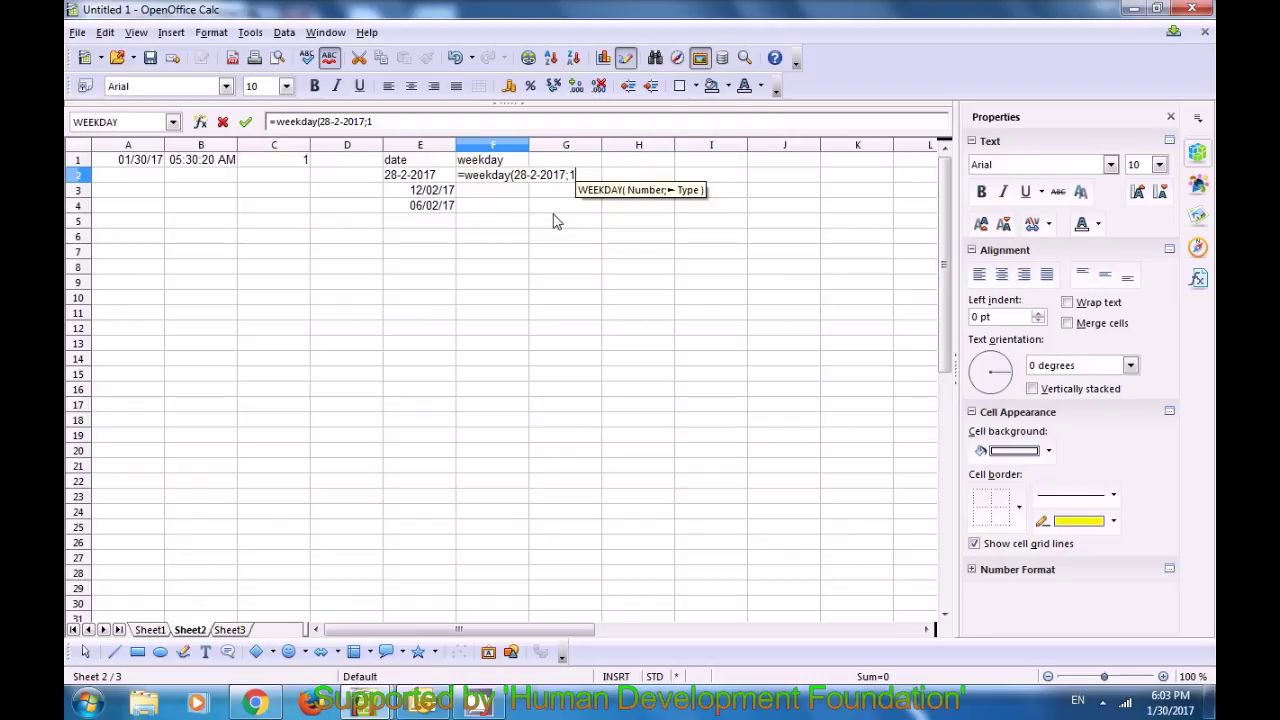
text())
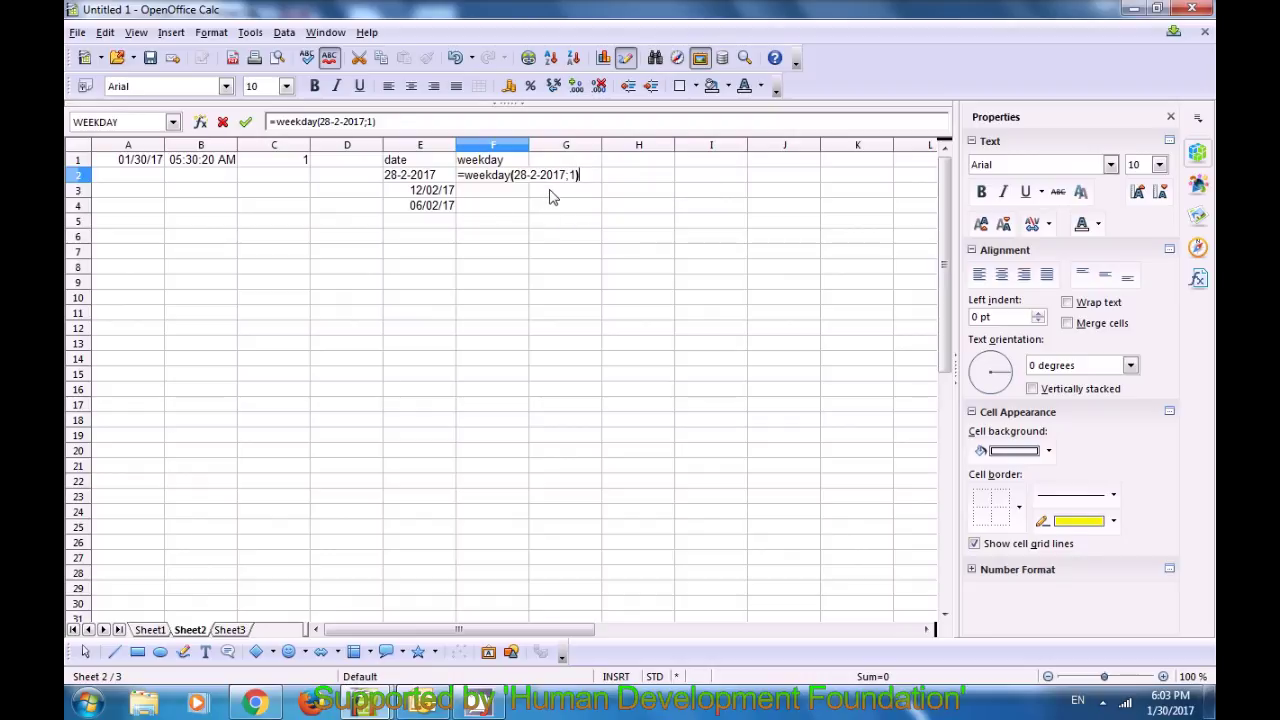
key(Return)
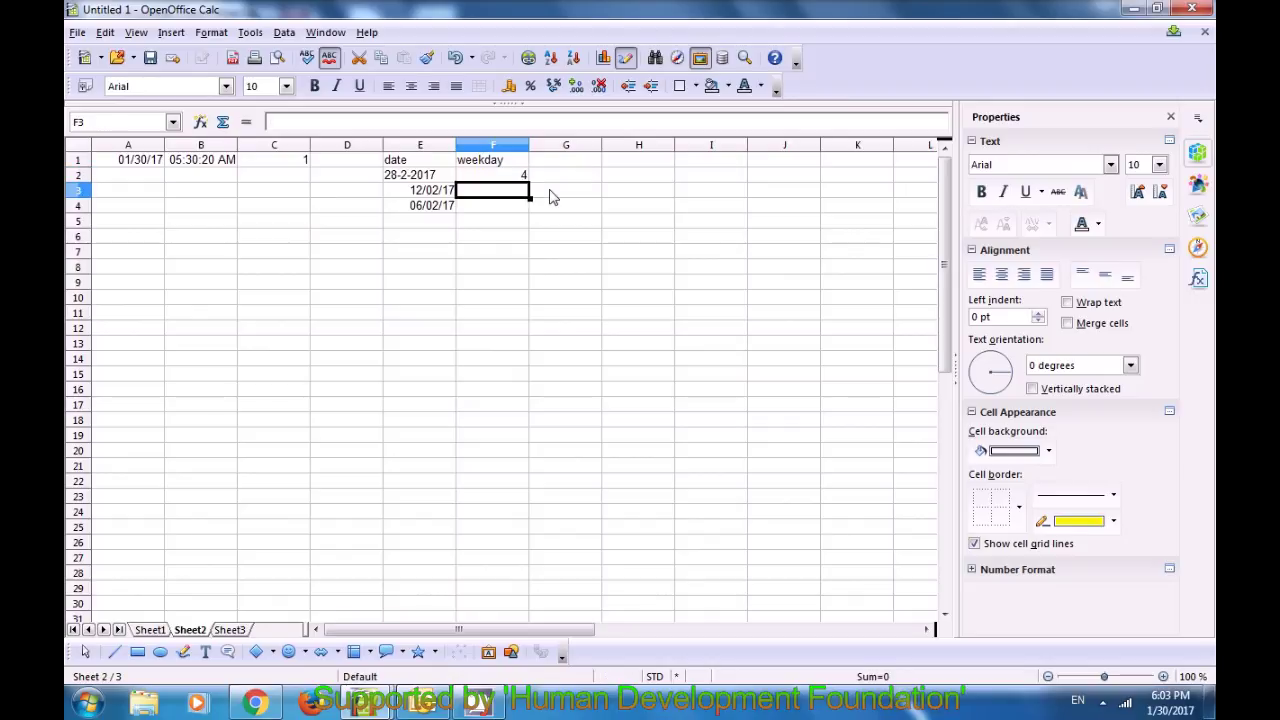
click(515, 178)
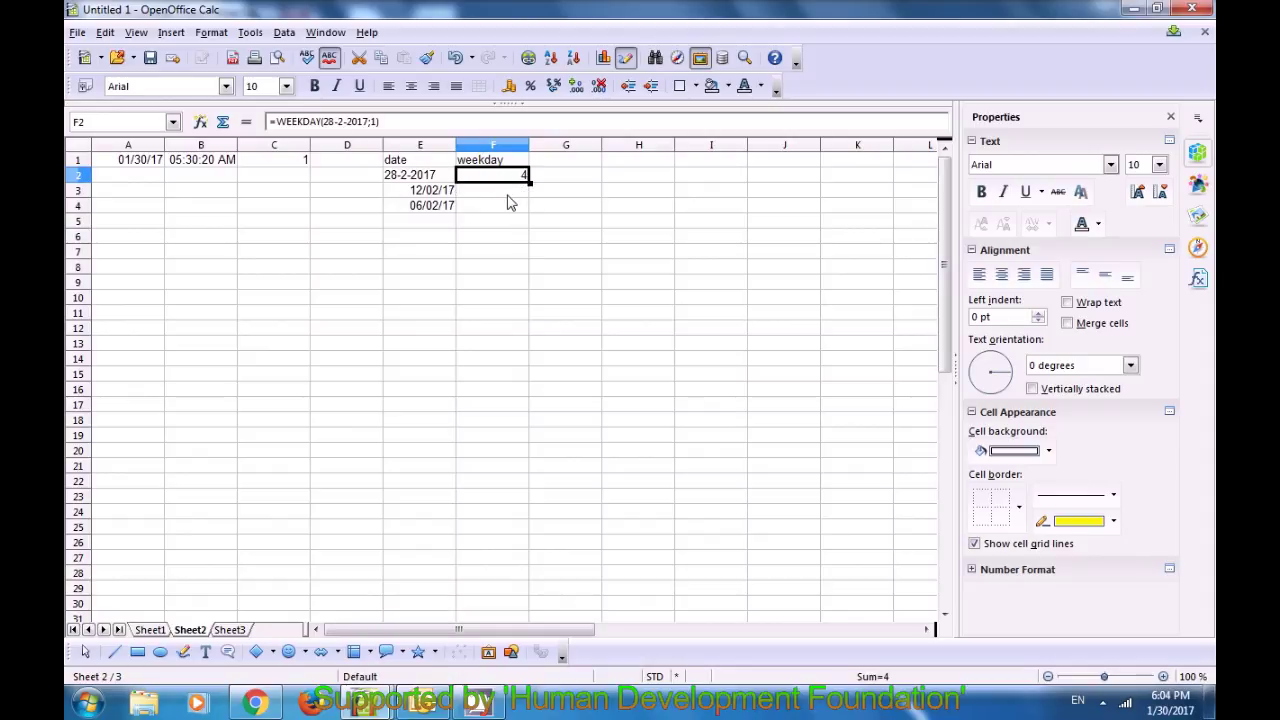
click(507, 196)
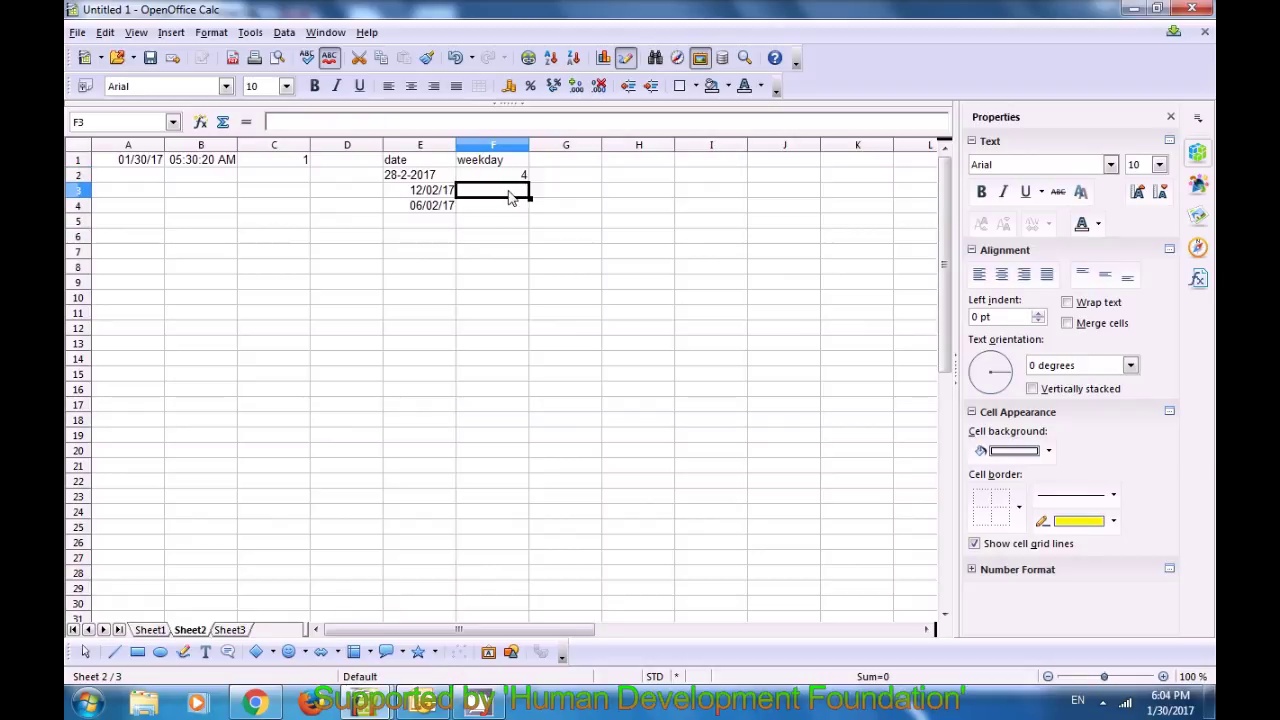
text(=)
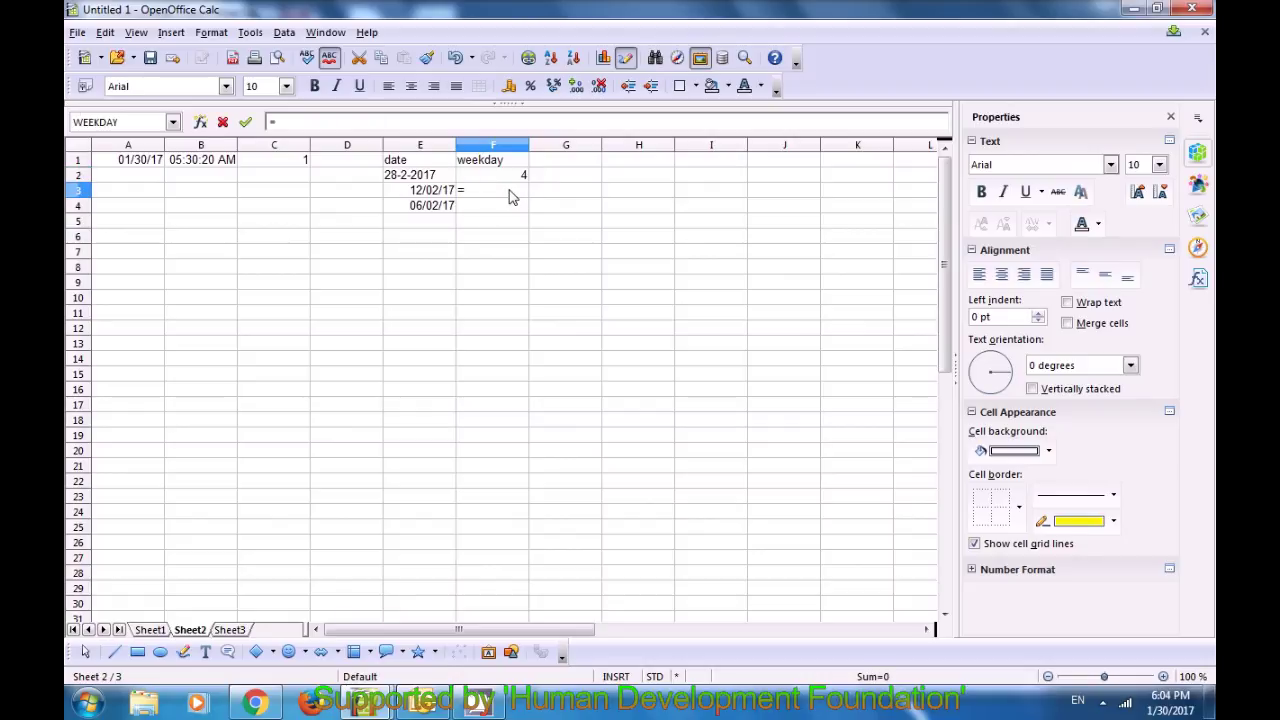
text(weeda)
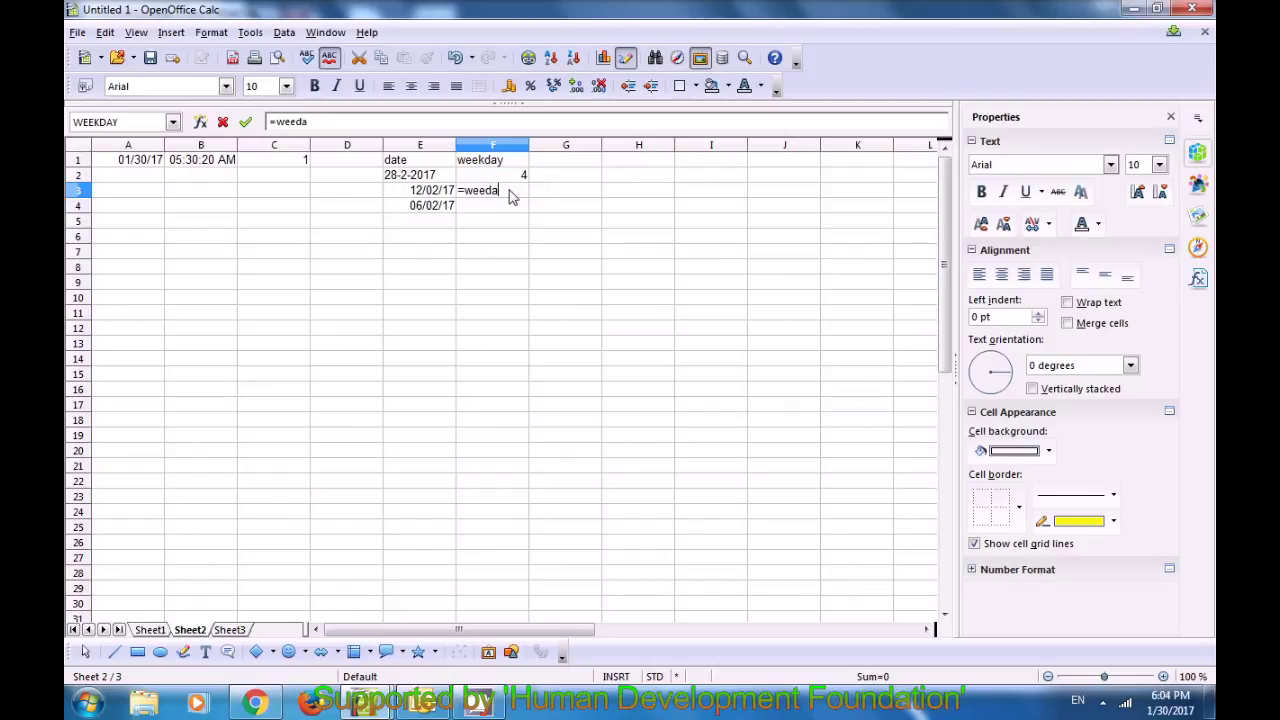
Step: Fix the function-name typo and complete =WEEKDAY(12-2-2017;1) in F3, which returns 2
key(BackSpace)
key(BackSpace)
text(kday)
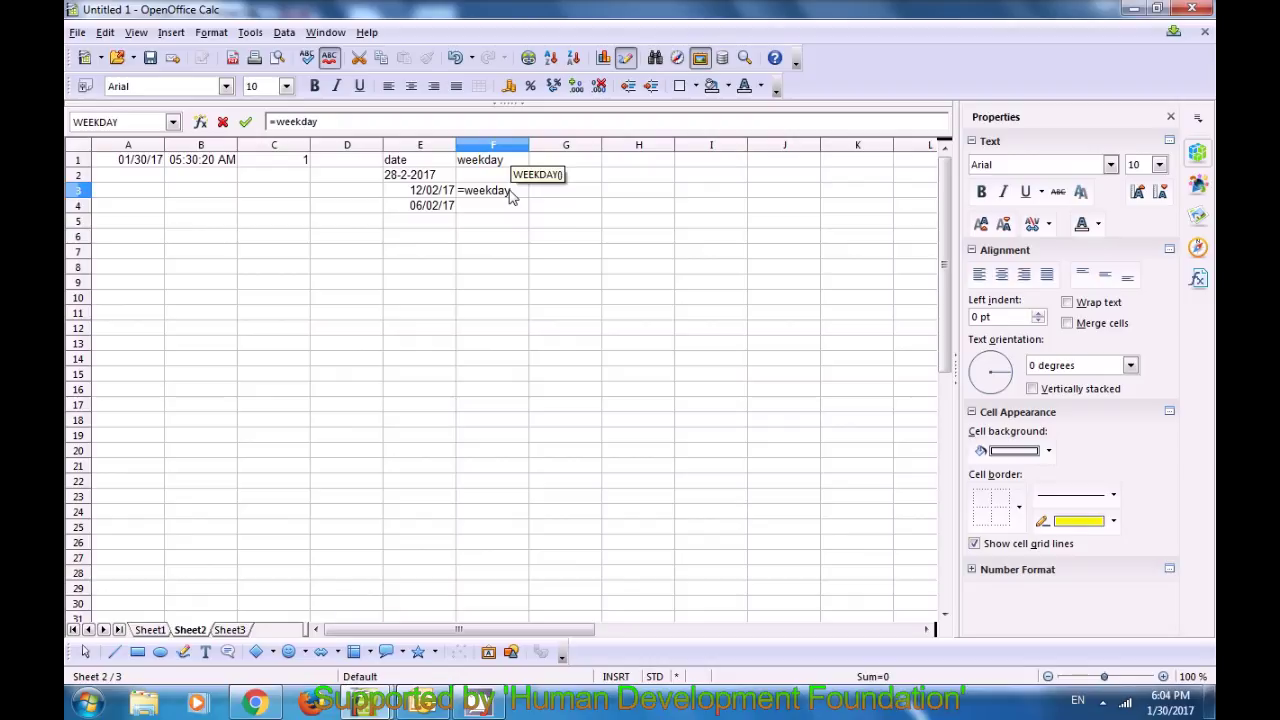
text(()
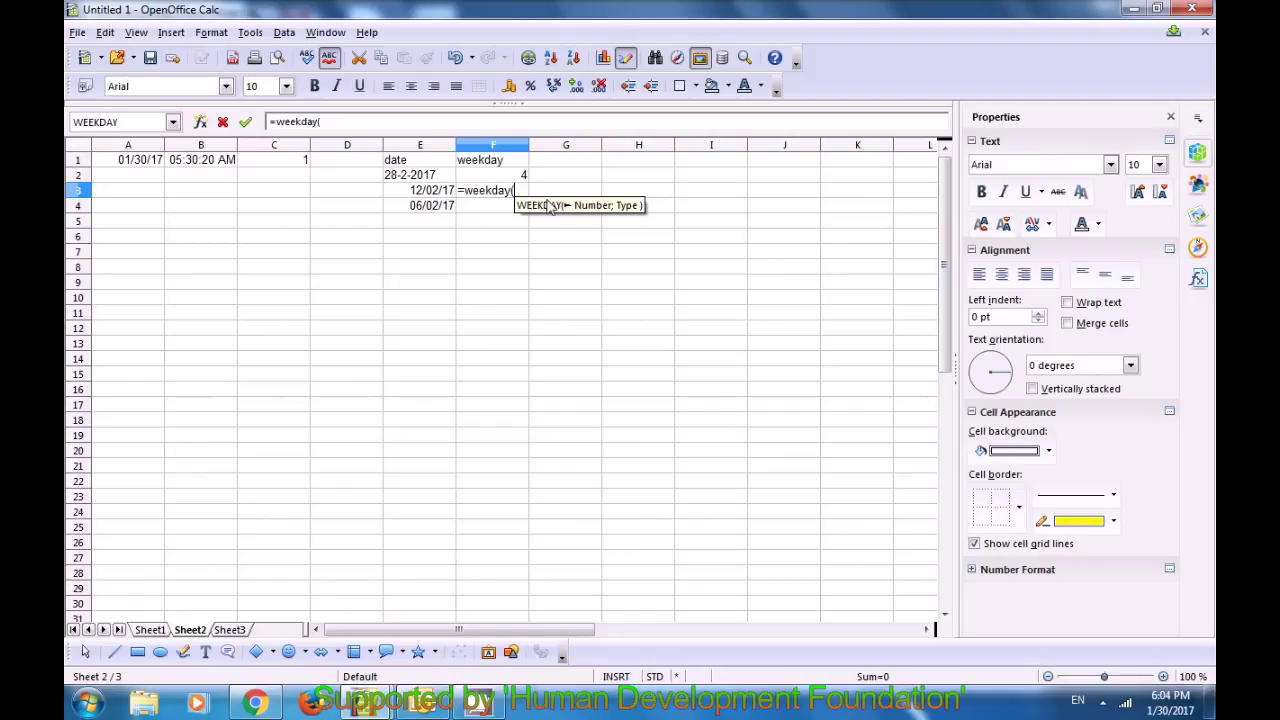
text(12)
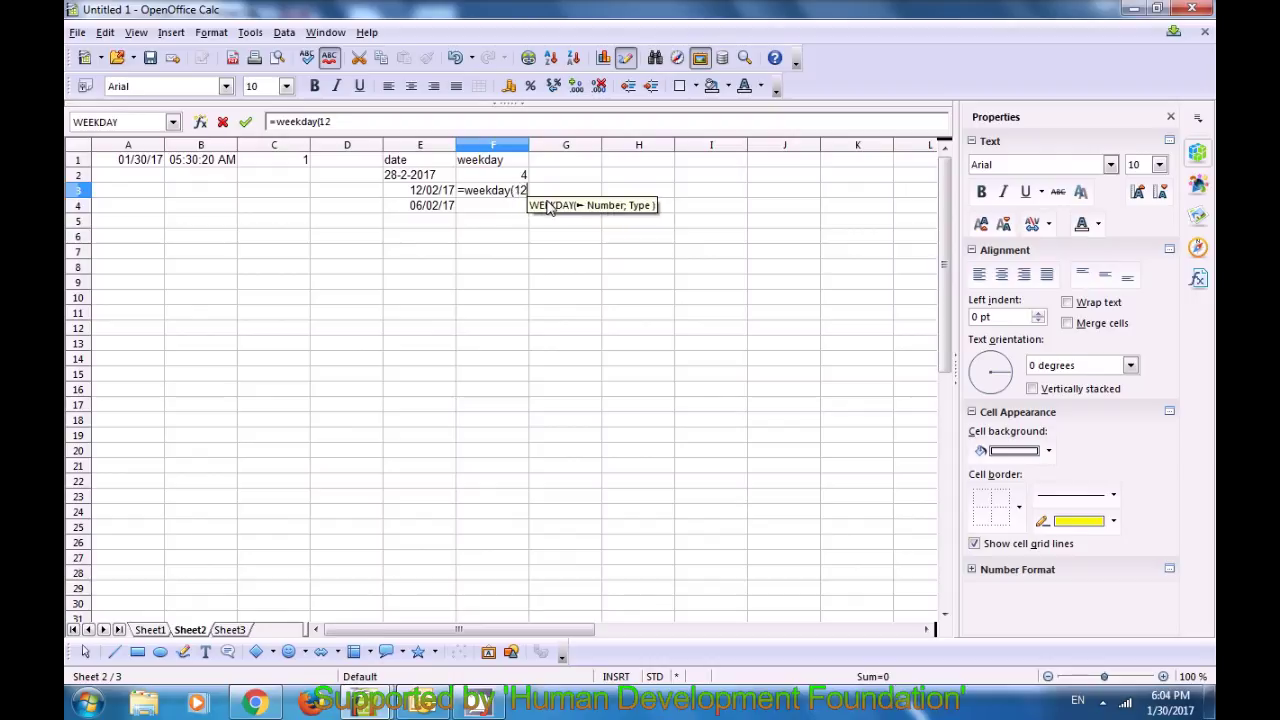
text(-2-2017)
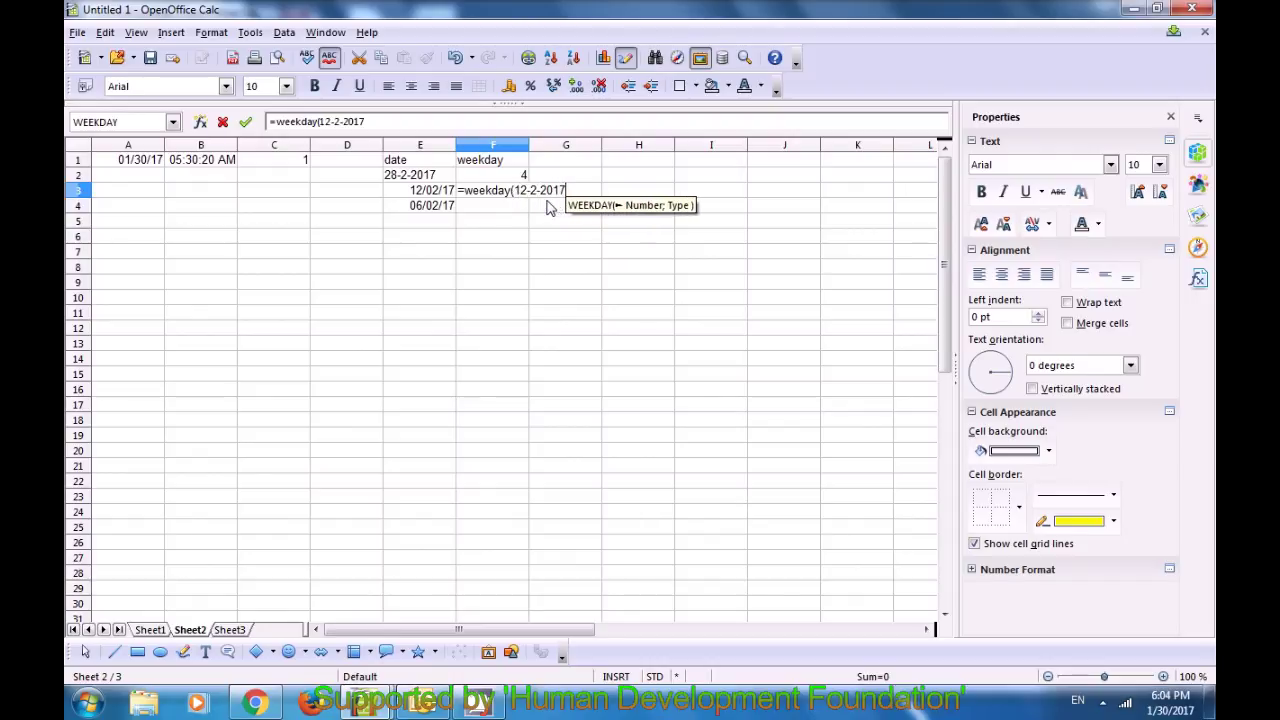
text(;1)
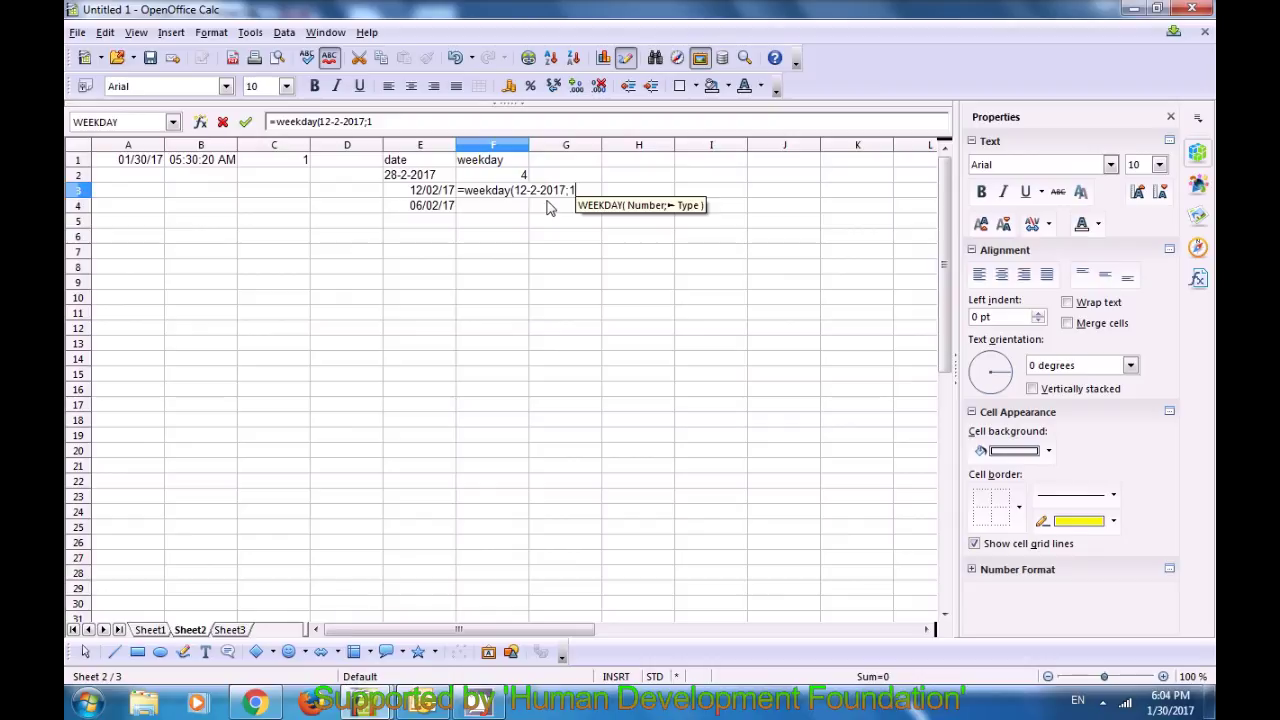
text())
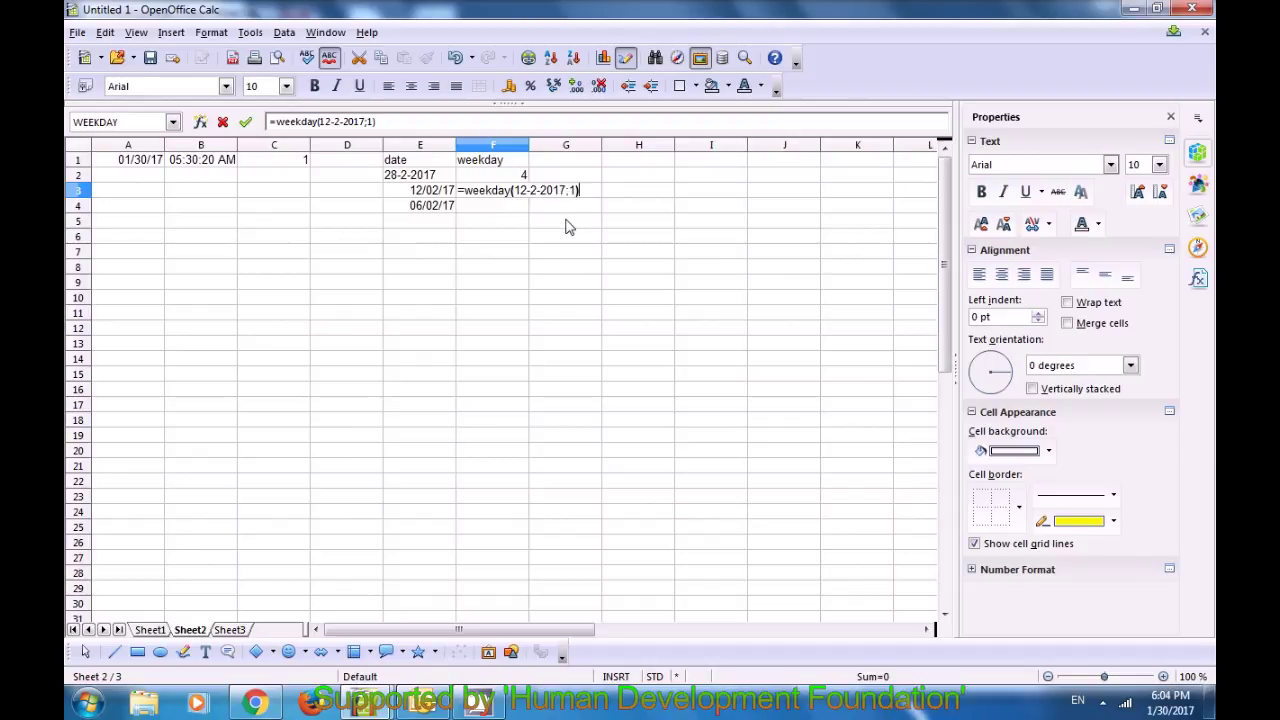
key(Return)
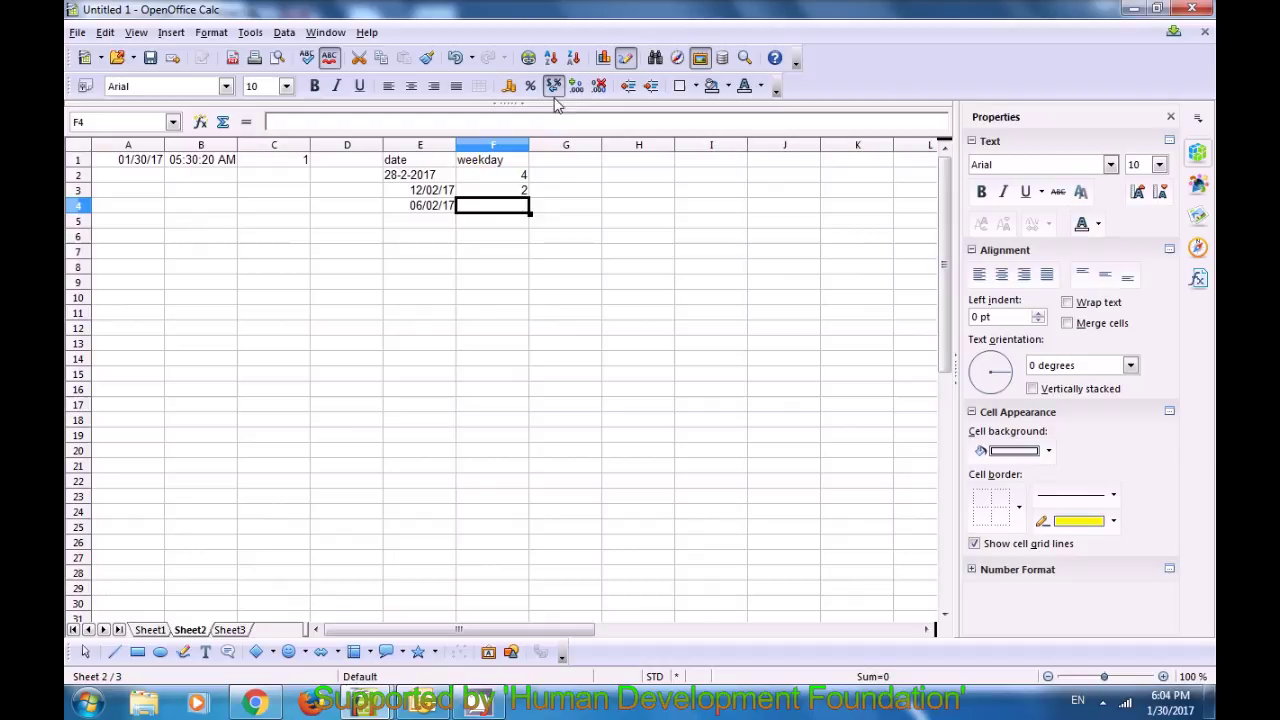
click(516, 193)
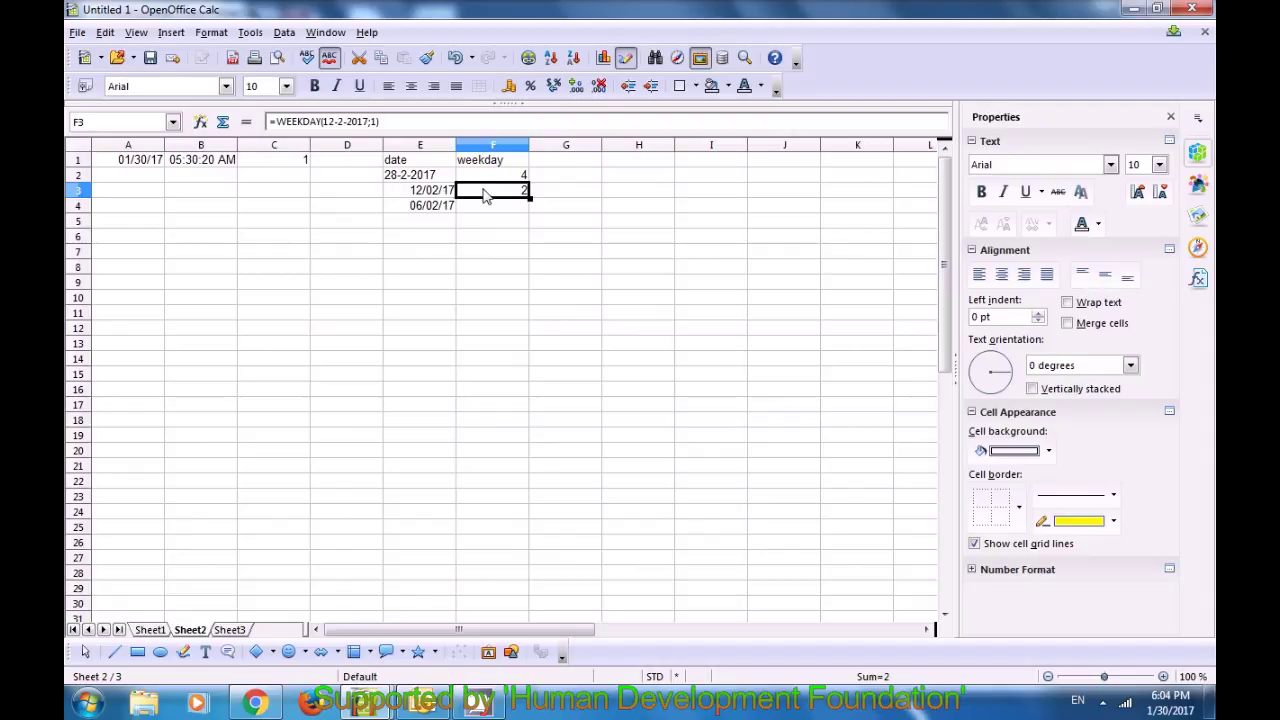
Step: Enter =WEEKDAY(6-2-2017;1) in F4 so it shows 3, and verify the formula
click(486, 211)
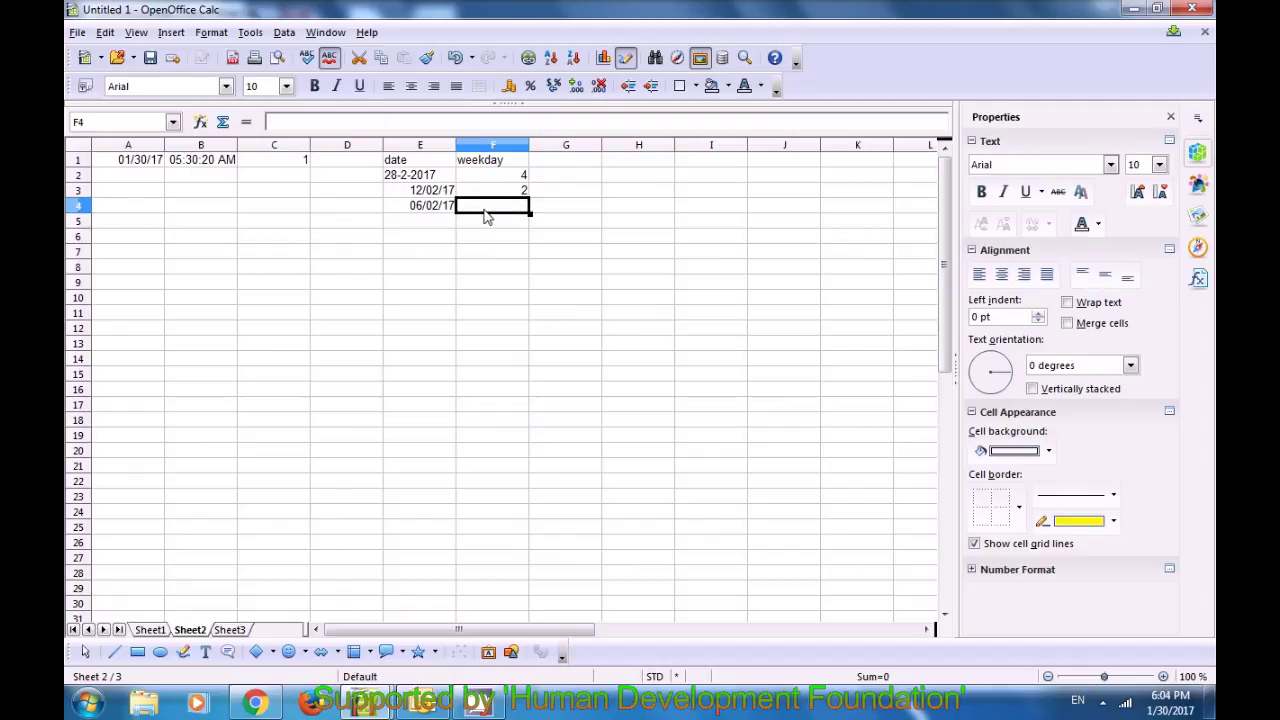
text(=)
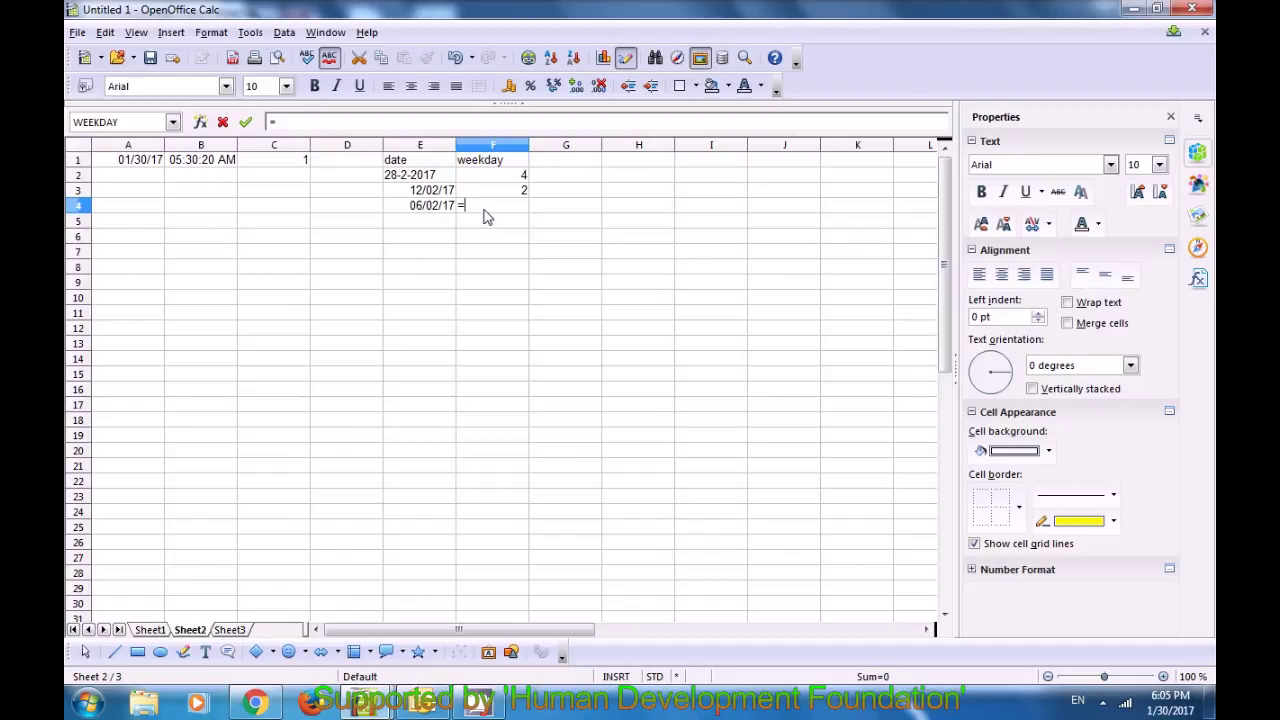
text(wee)
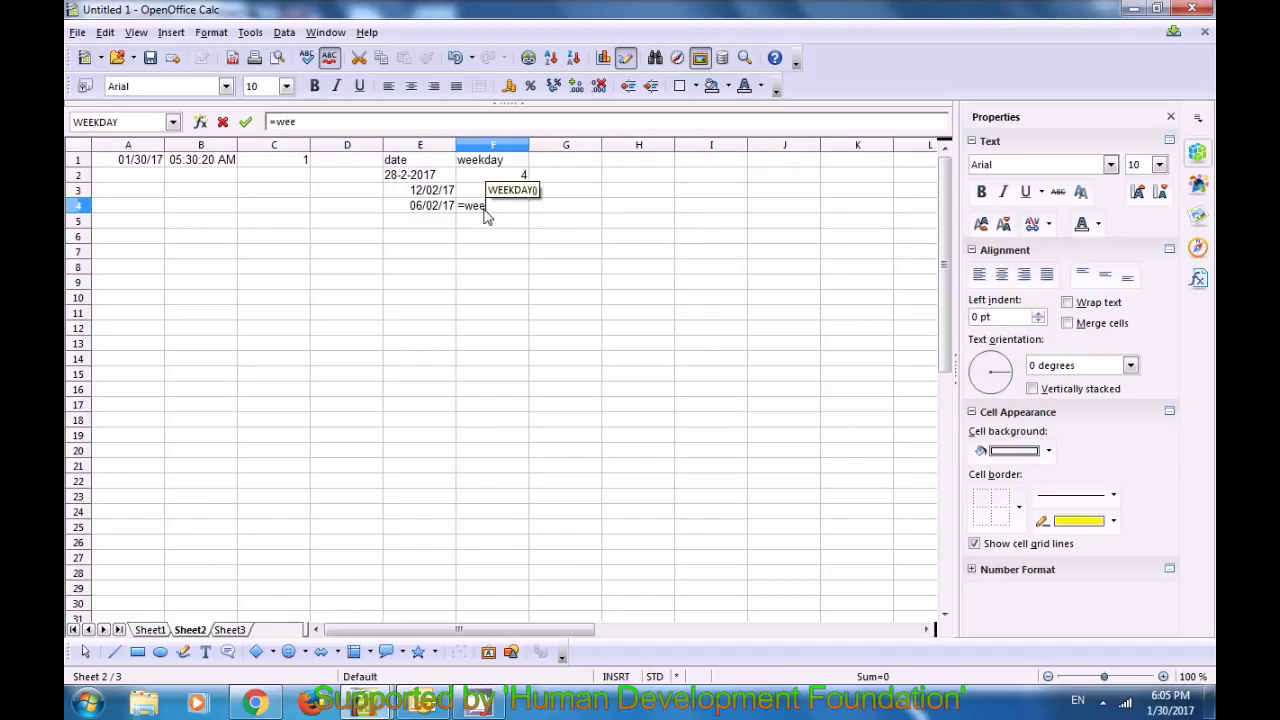
text(kday()
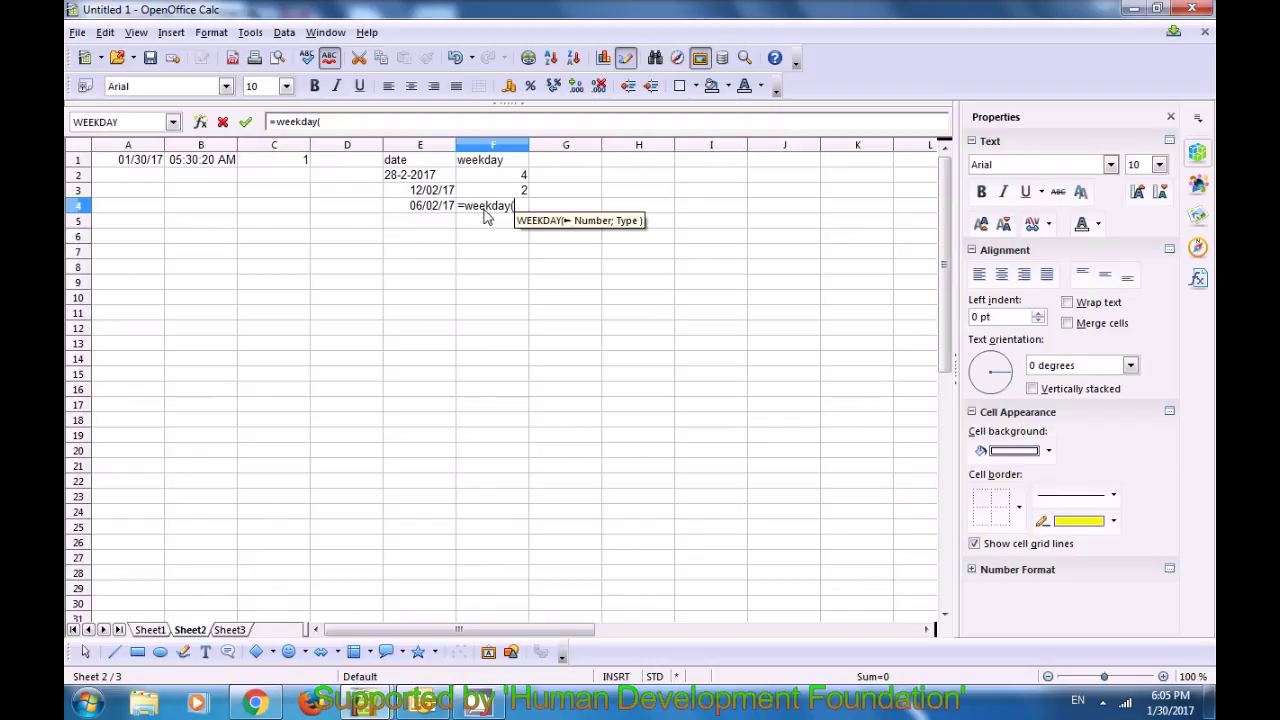
text(6)
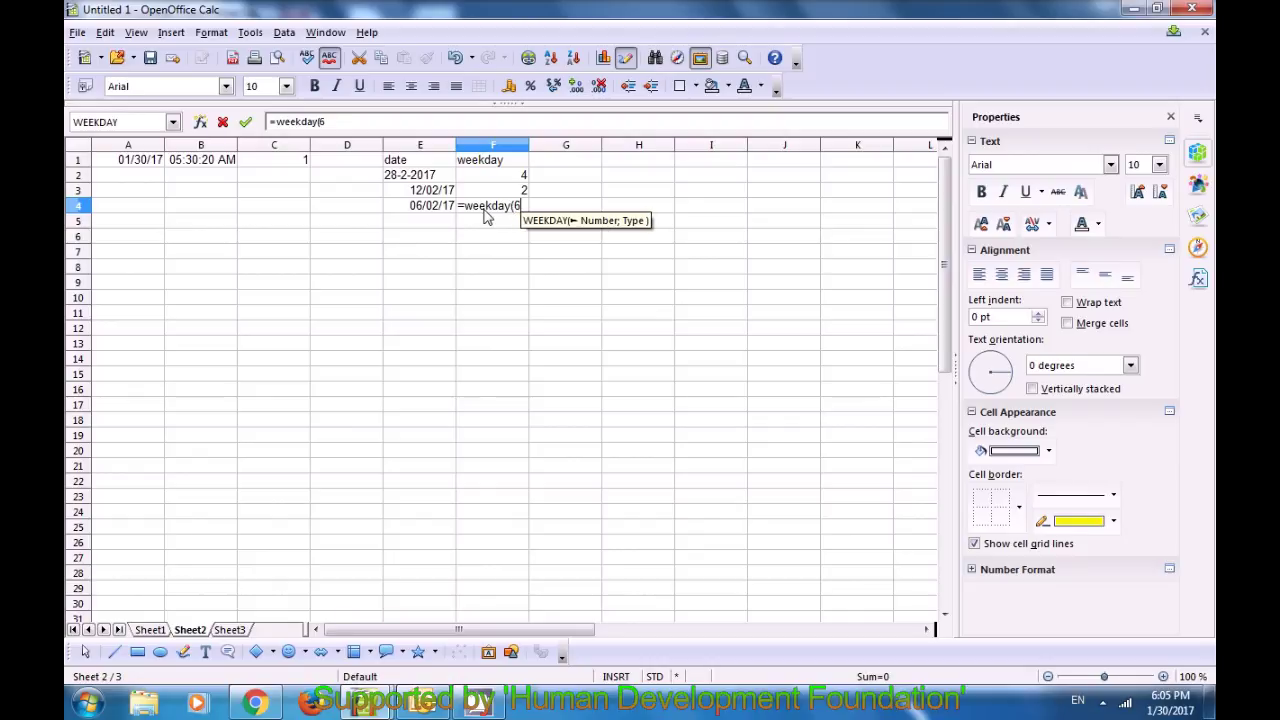
text(-)
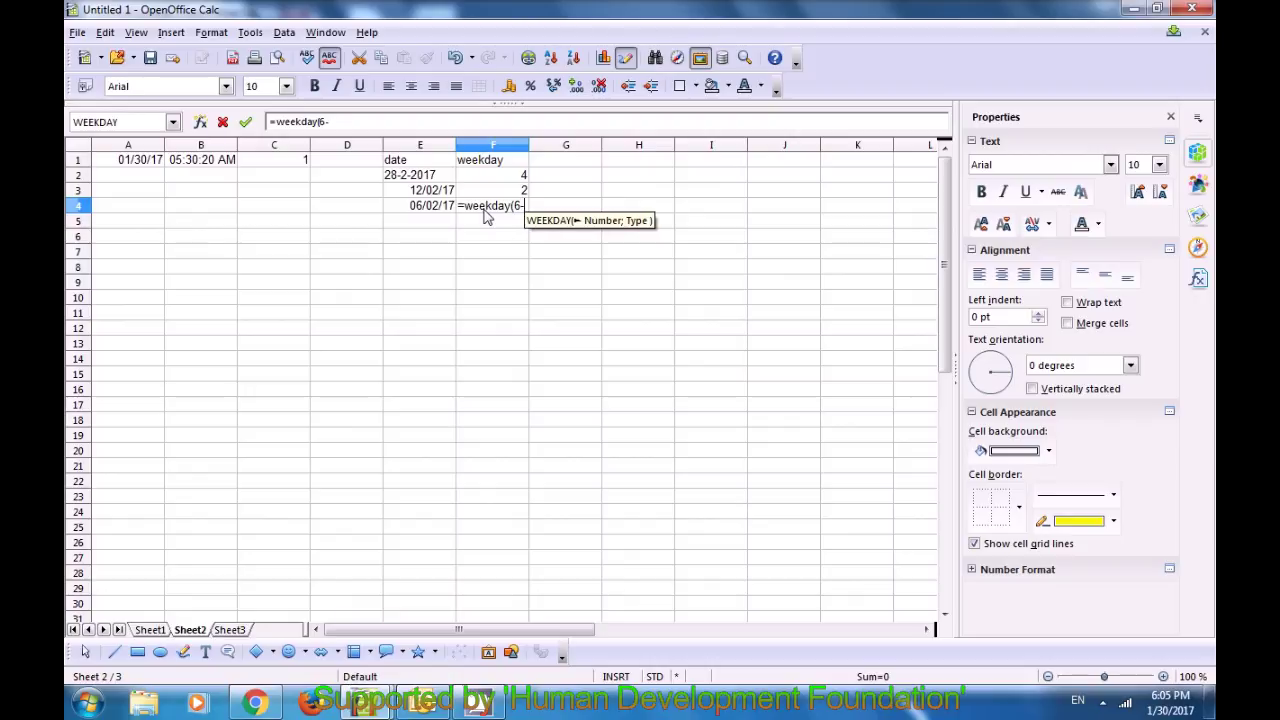
text(2-)
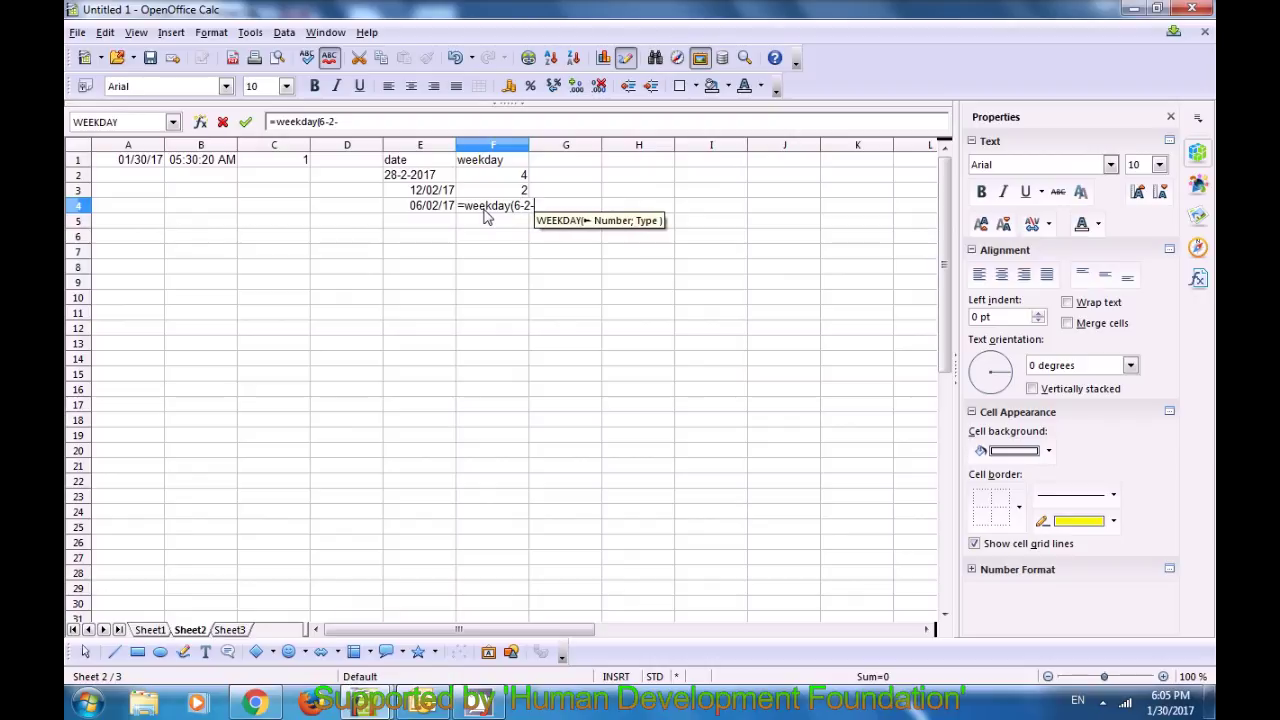
text(2)
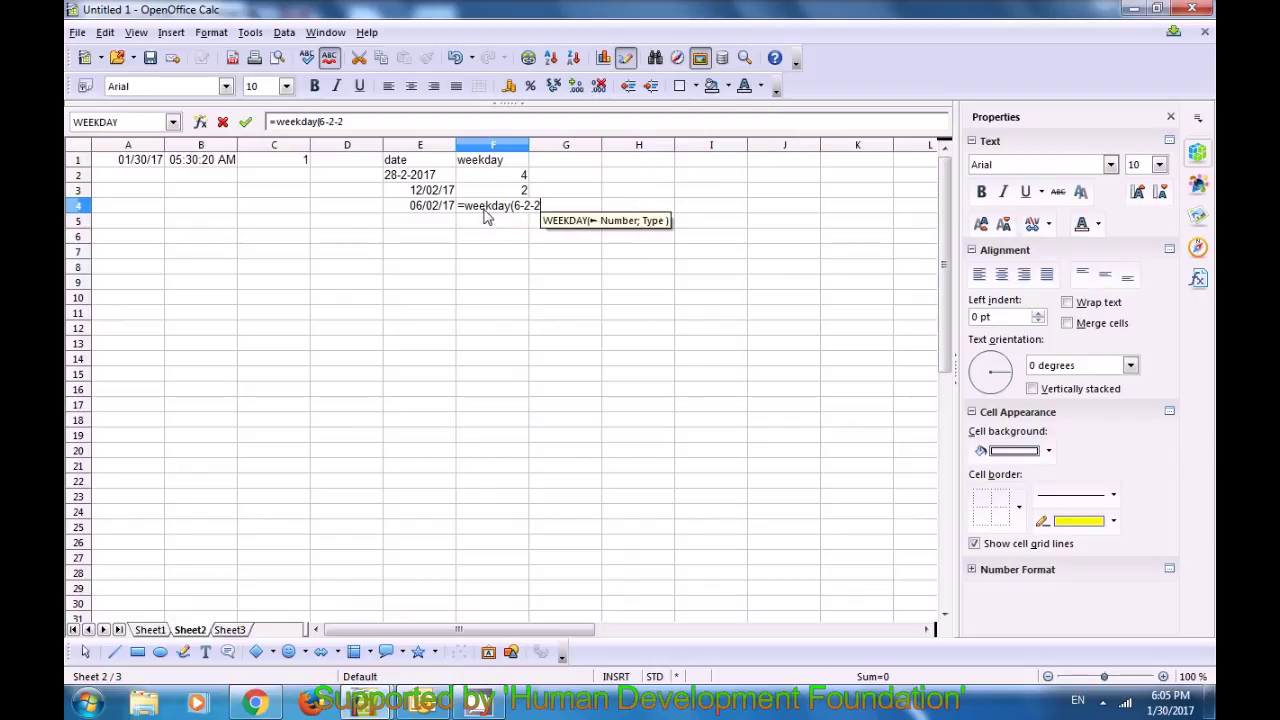
text(017)
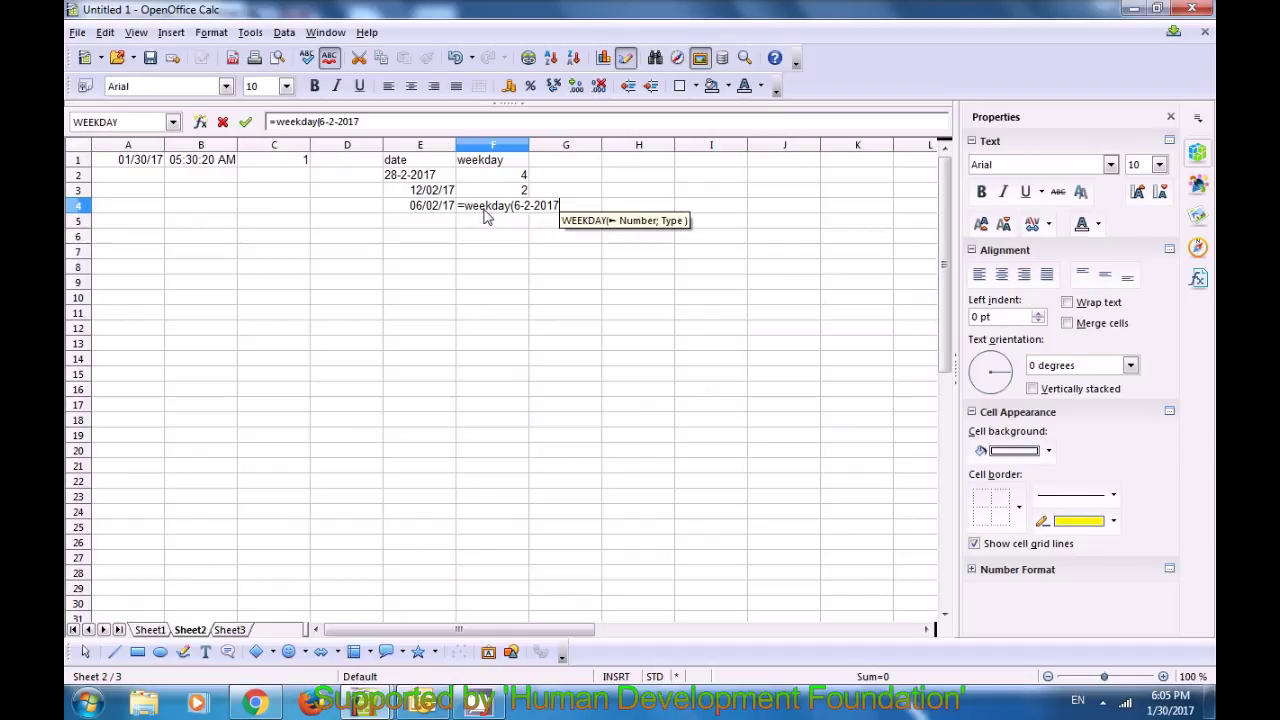
text(;)
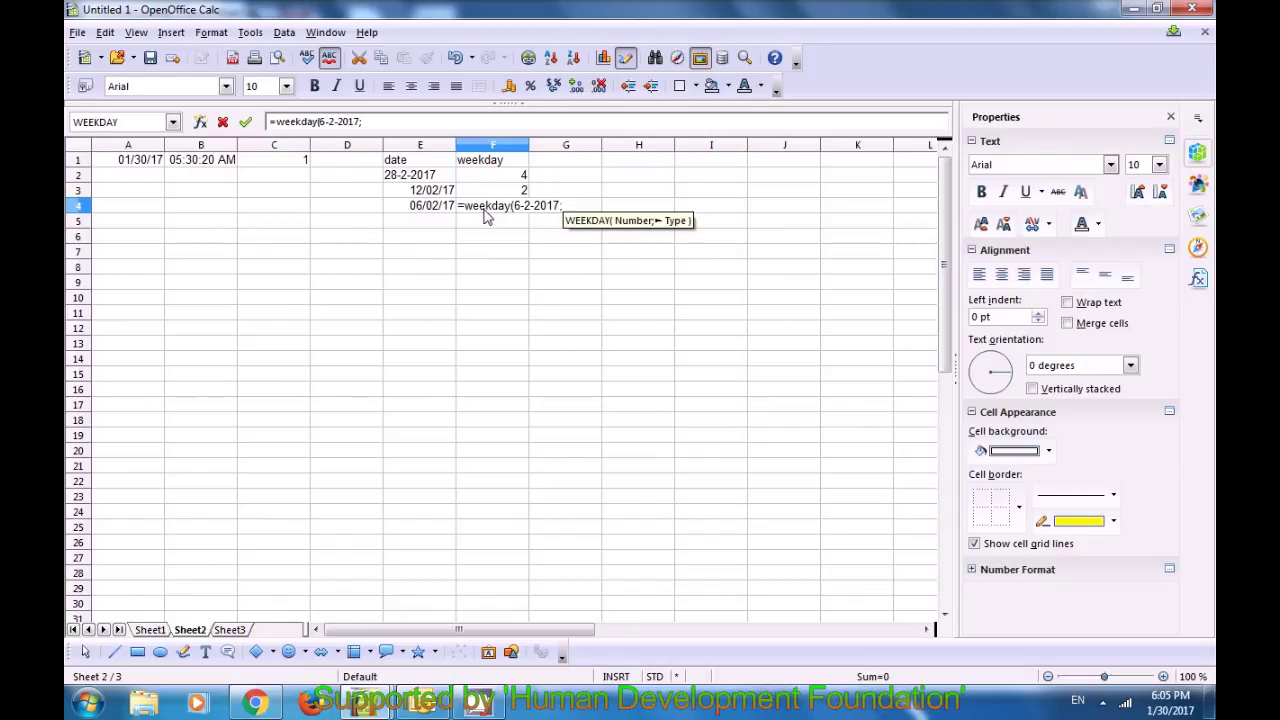
text(1)
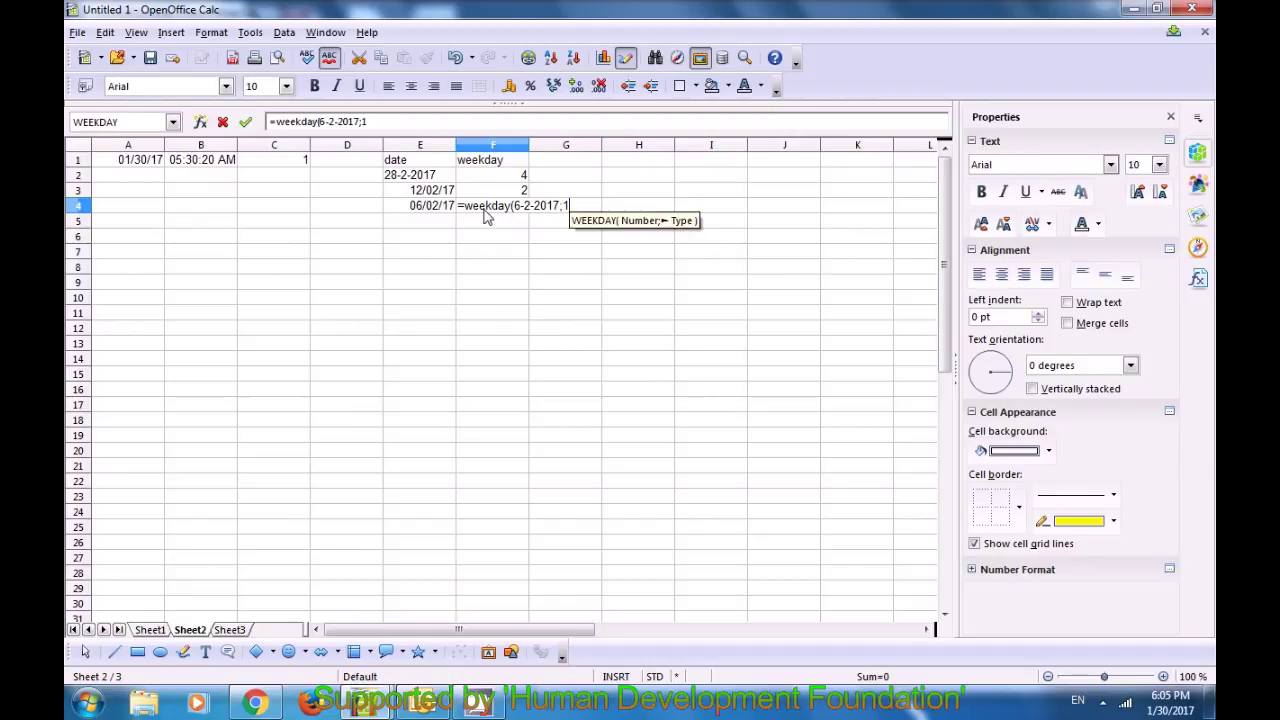
text())
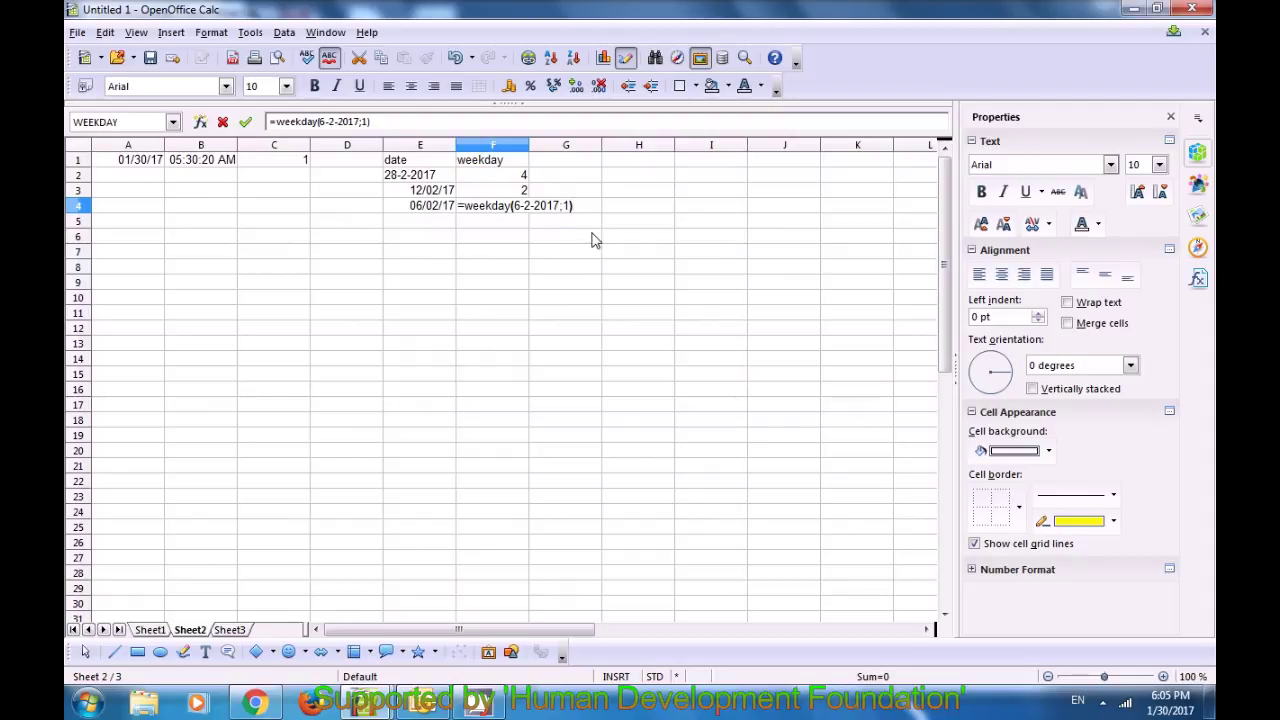
key(Return)
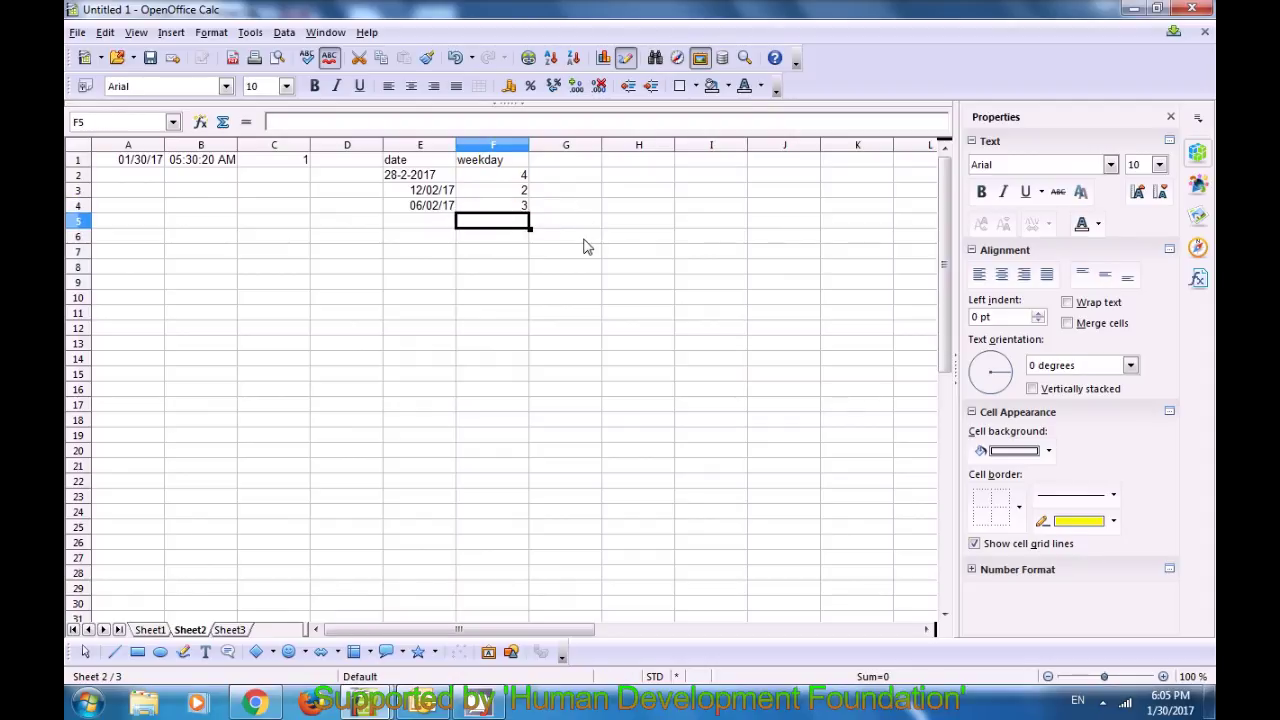
click(514, 206)
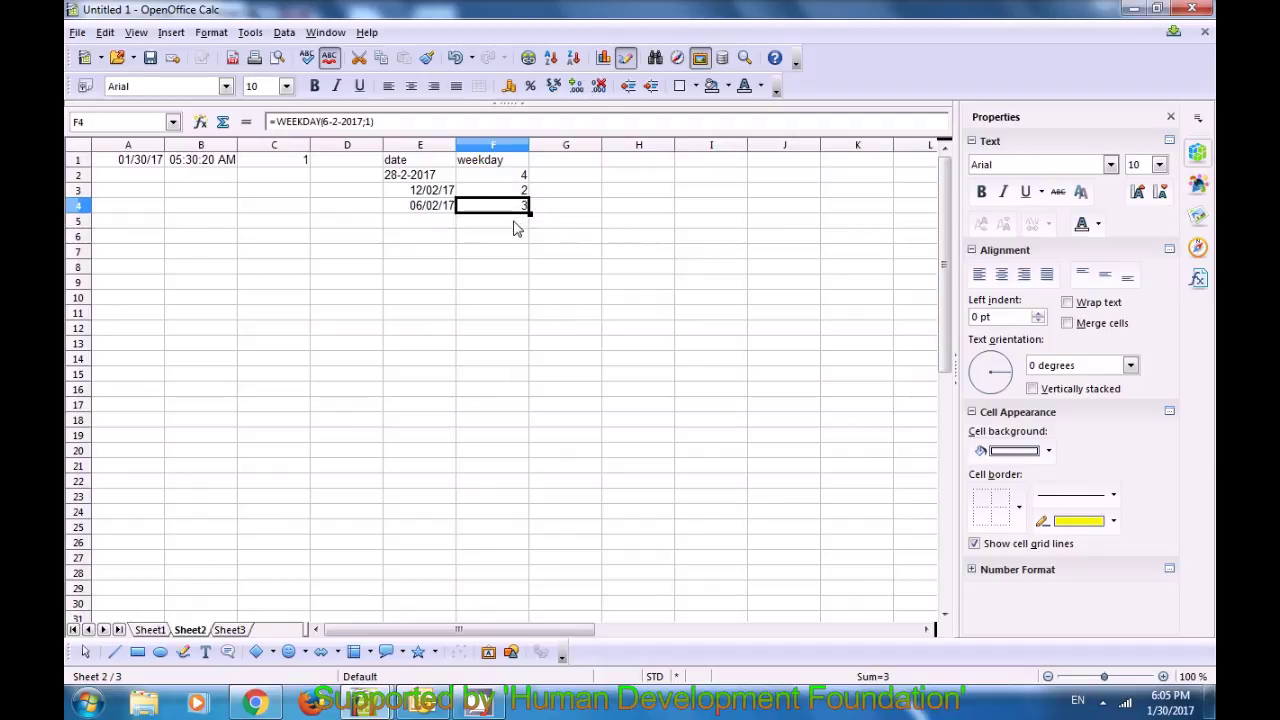
click(556, 208)
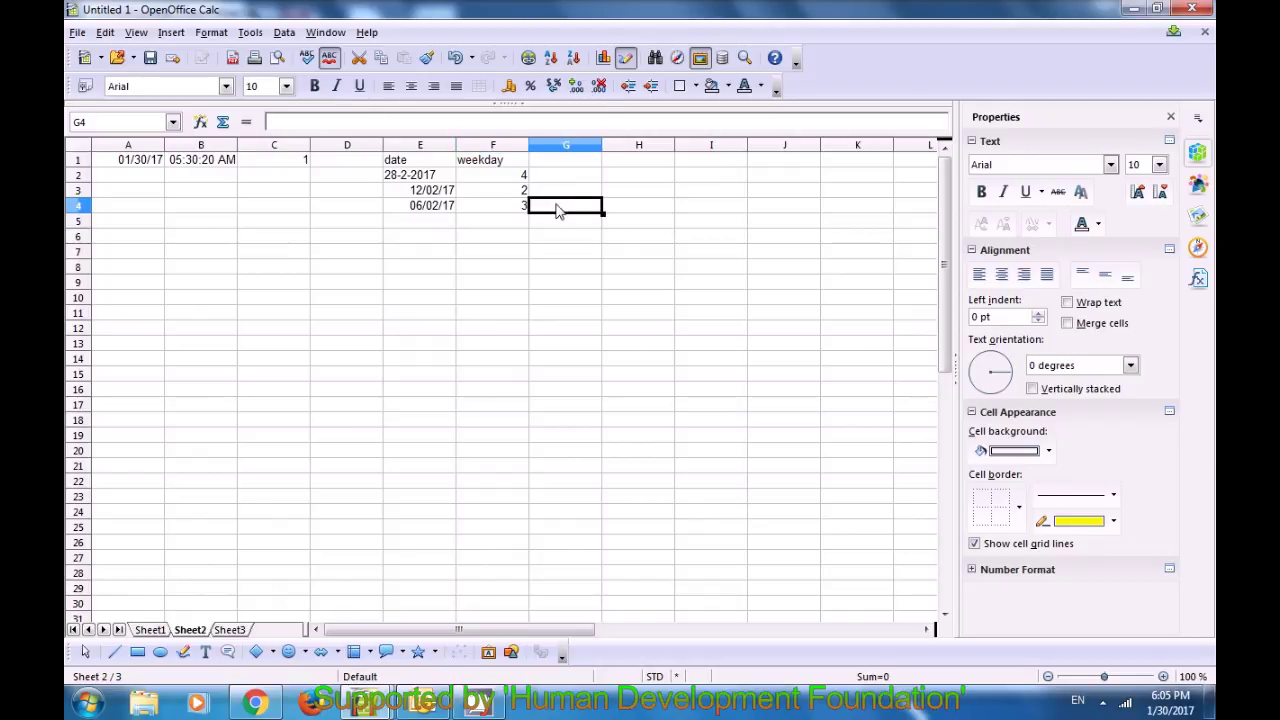
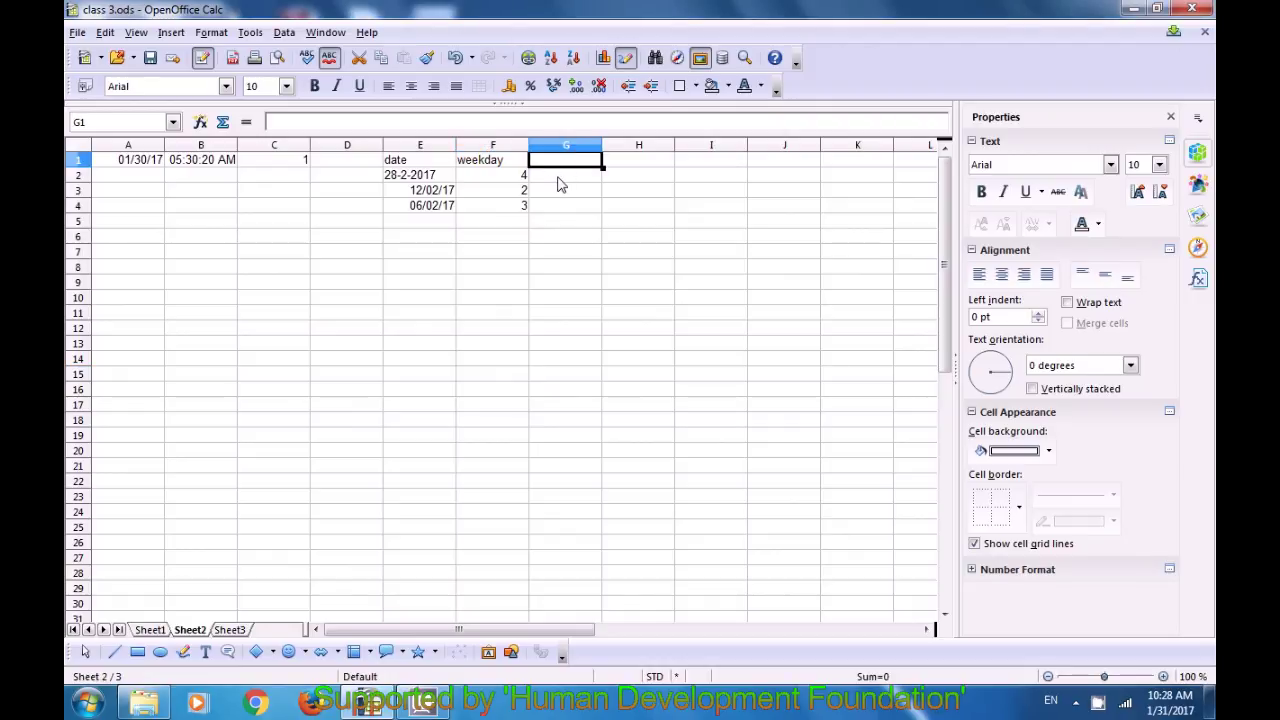
Step: Head column G 'date' and enter =DATE(2014;2;20) in G2, showing 02/20/14
text(date)
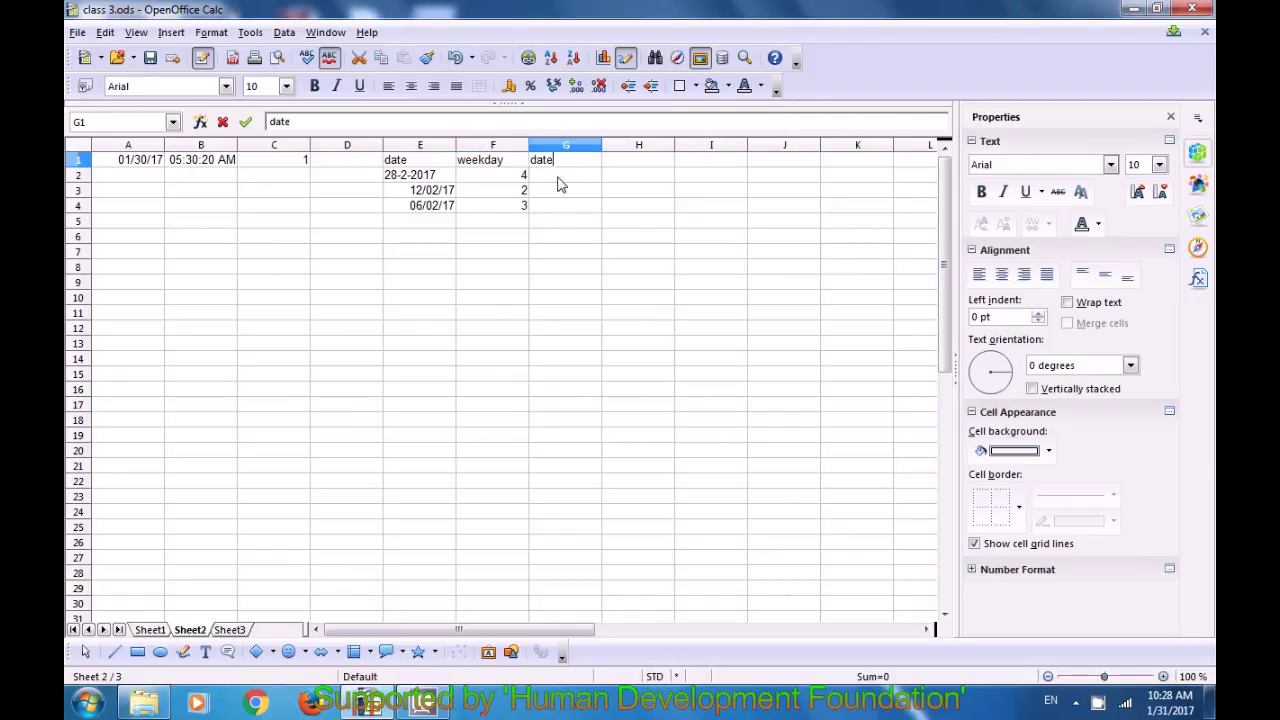
key(Return)
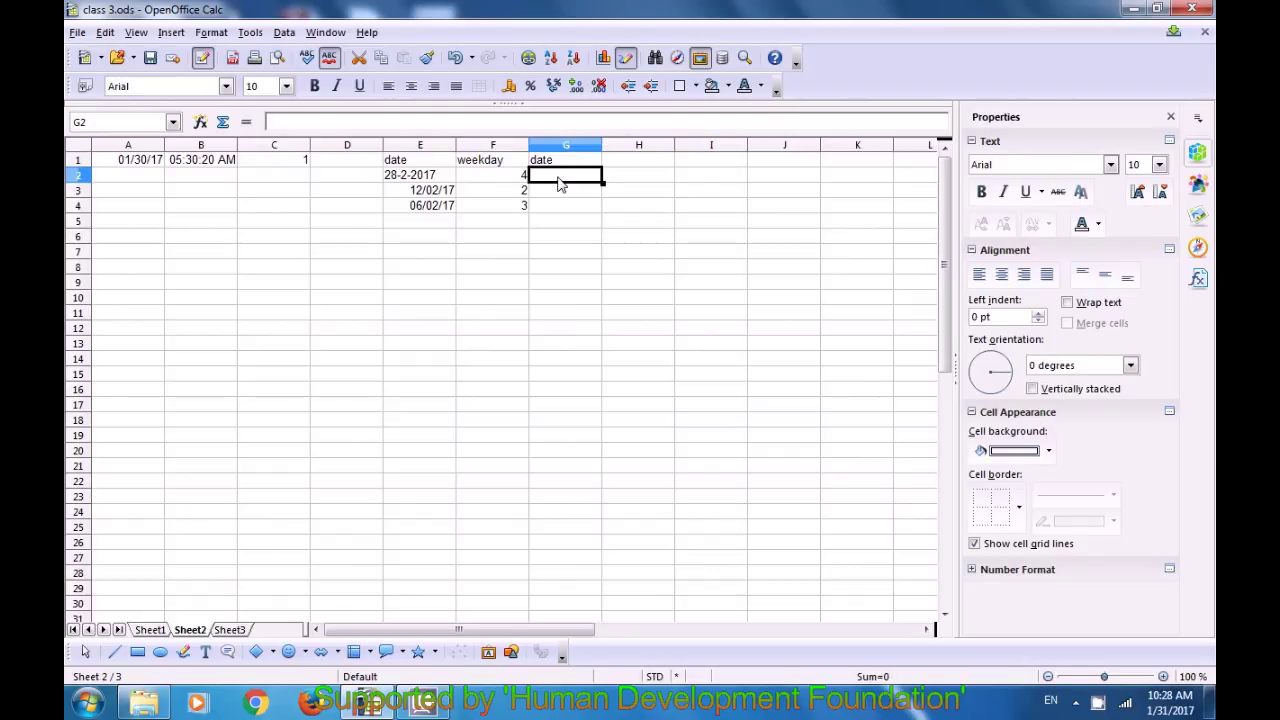
text(date)
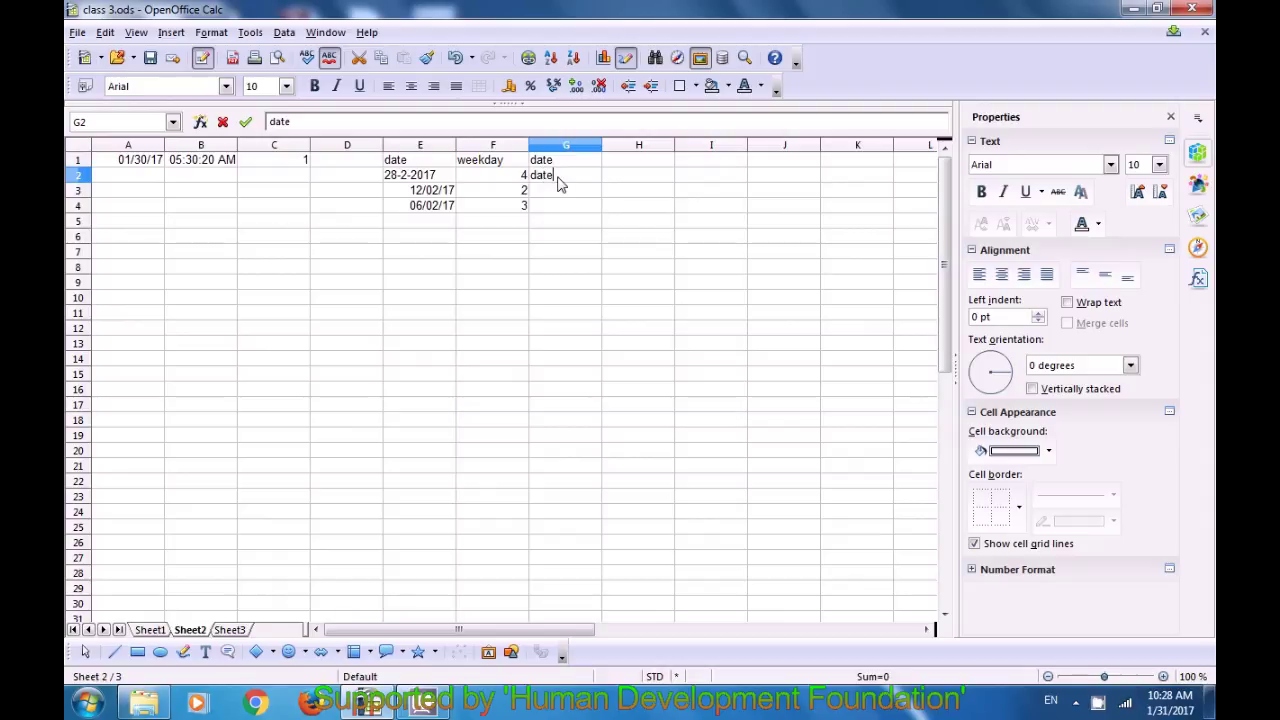
key(BackSpace)
key(BackSpace)
key(BackSpace)
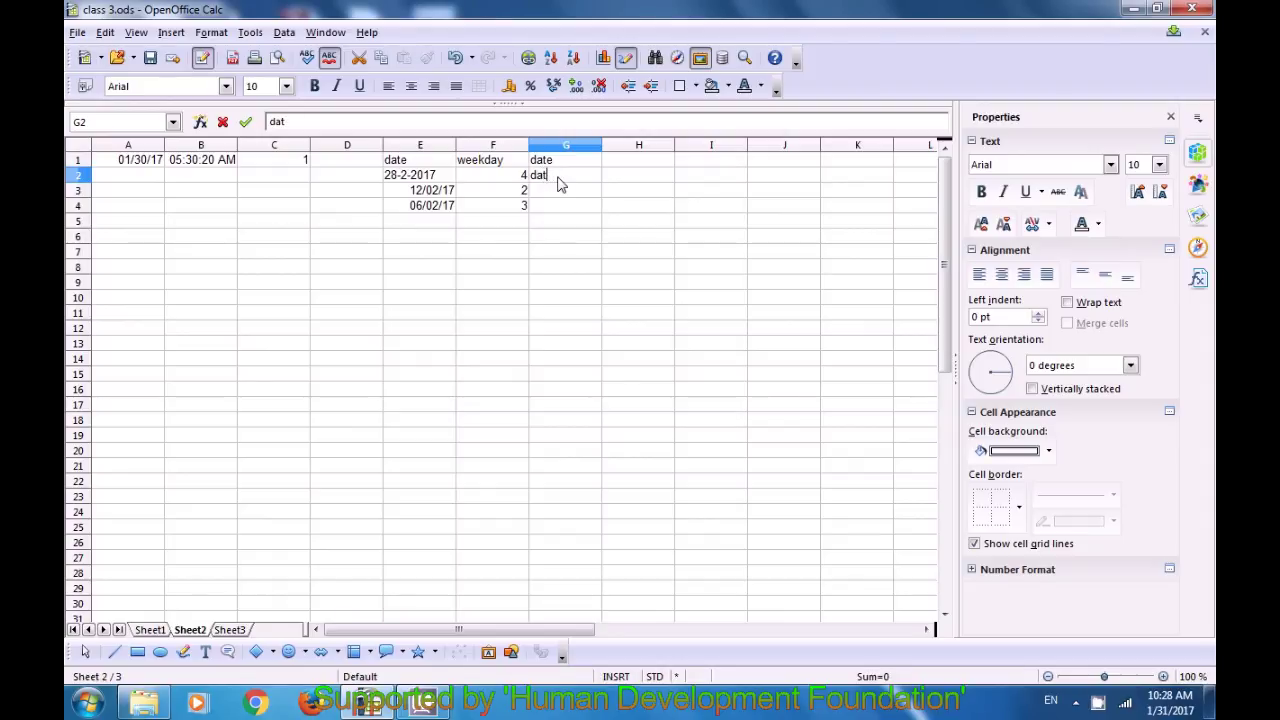
text(=date)
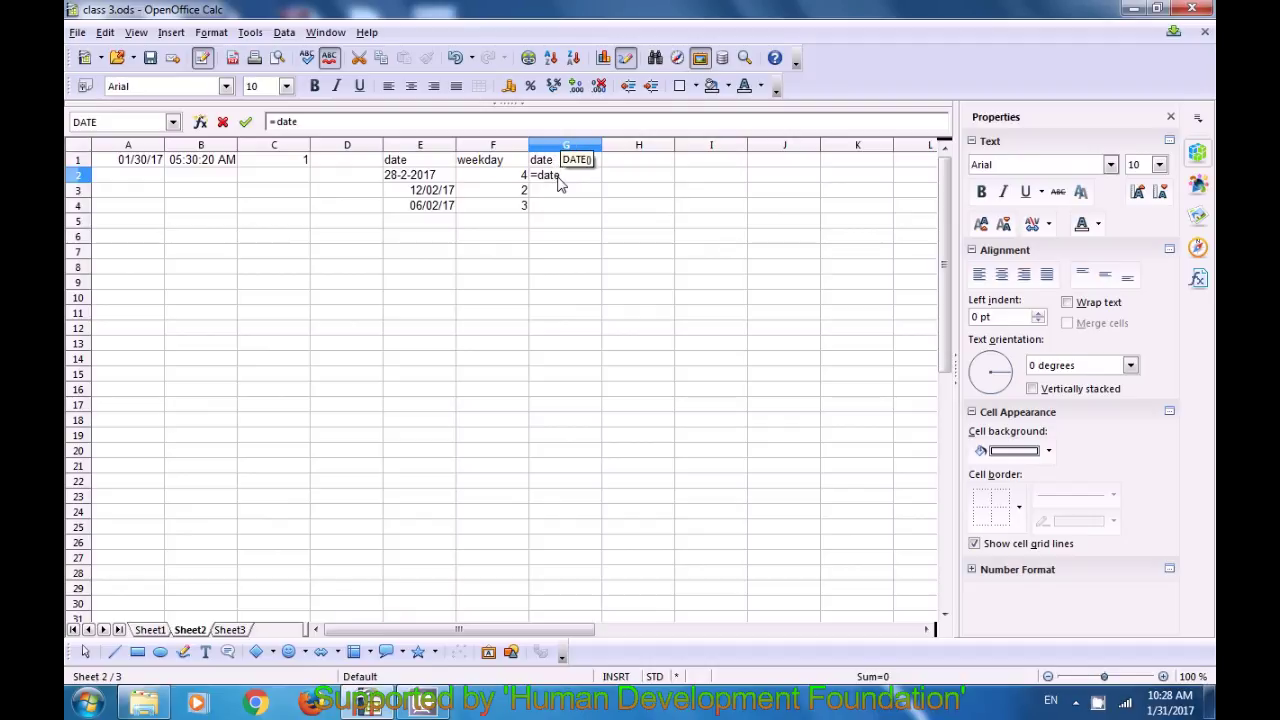
text(()
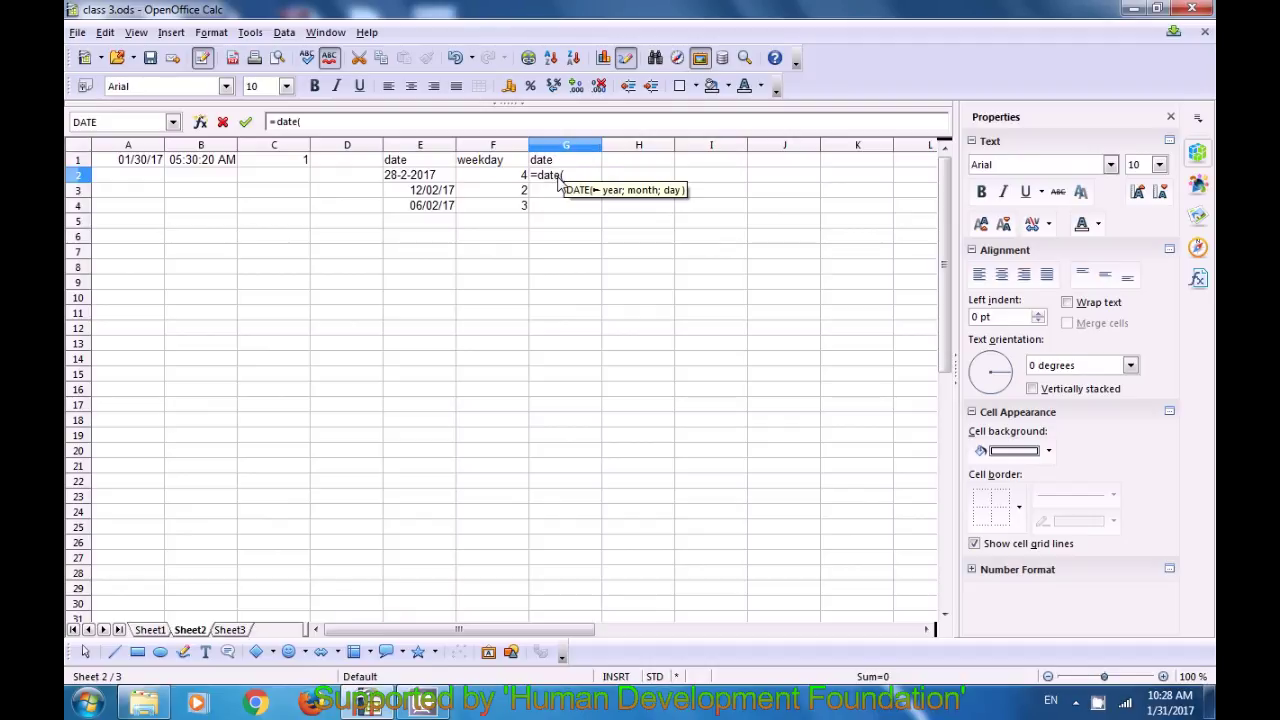
text(20)
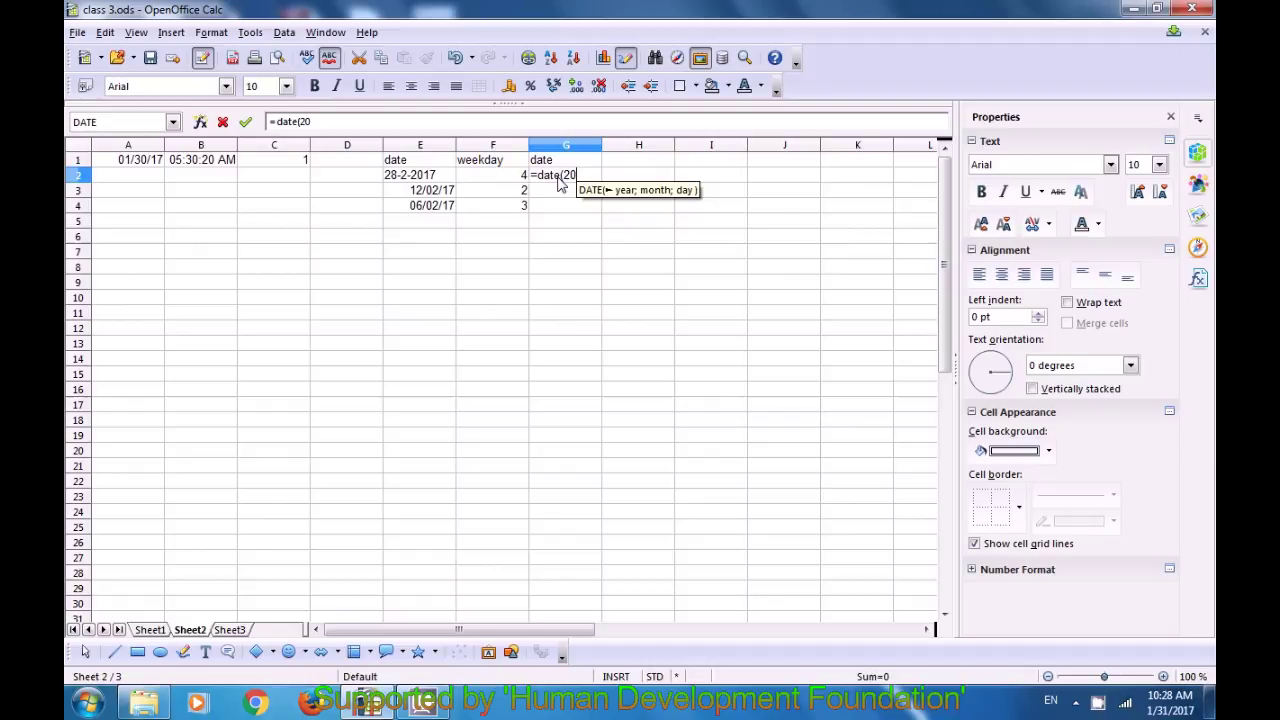
text(1)
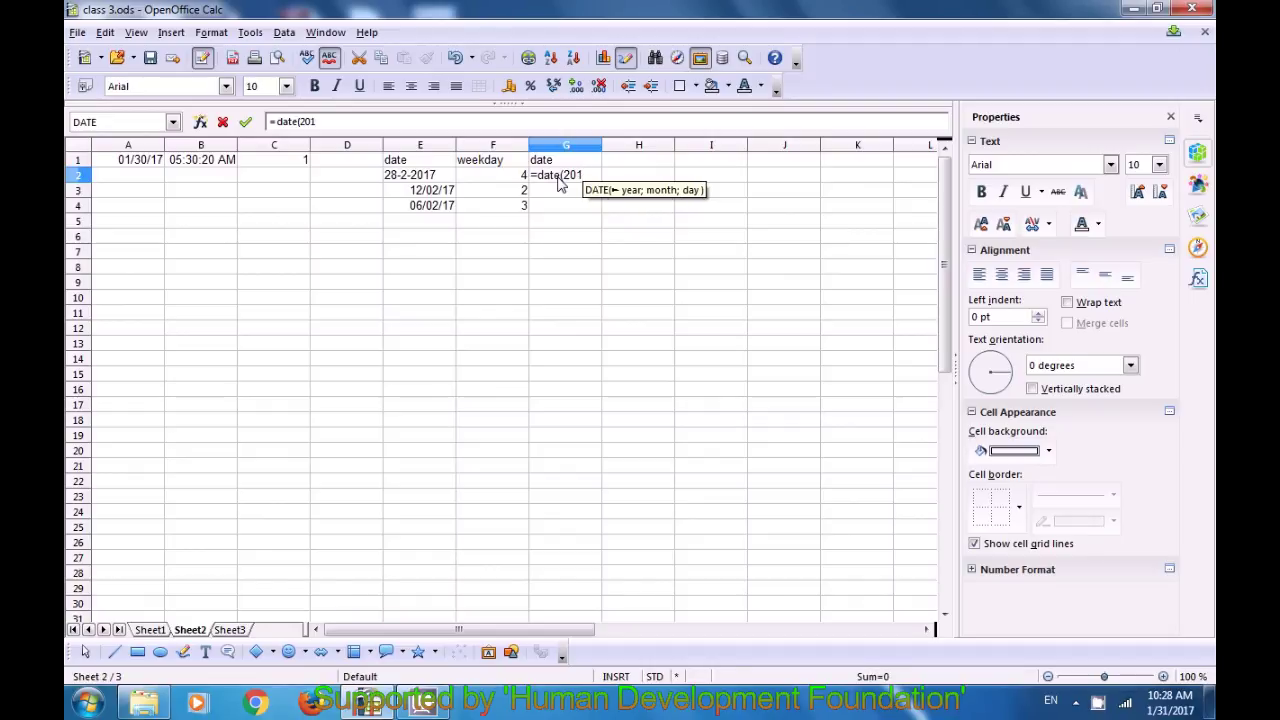
text(4)
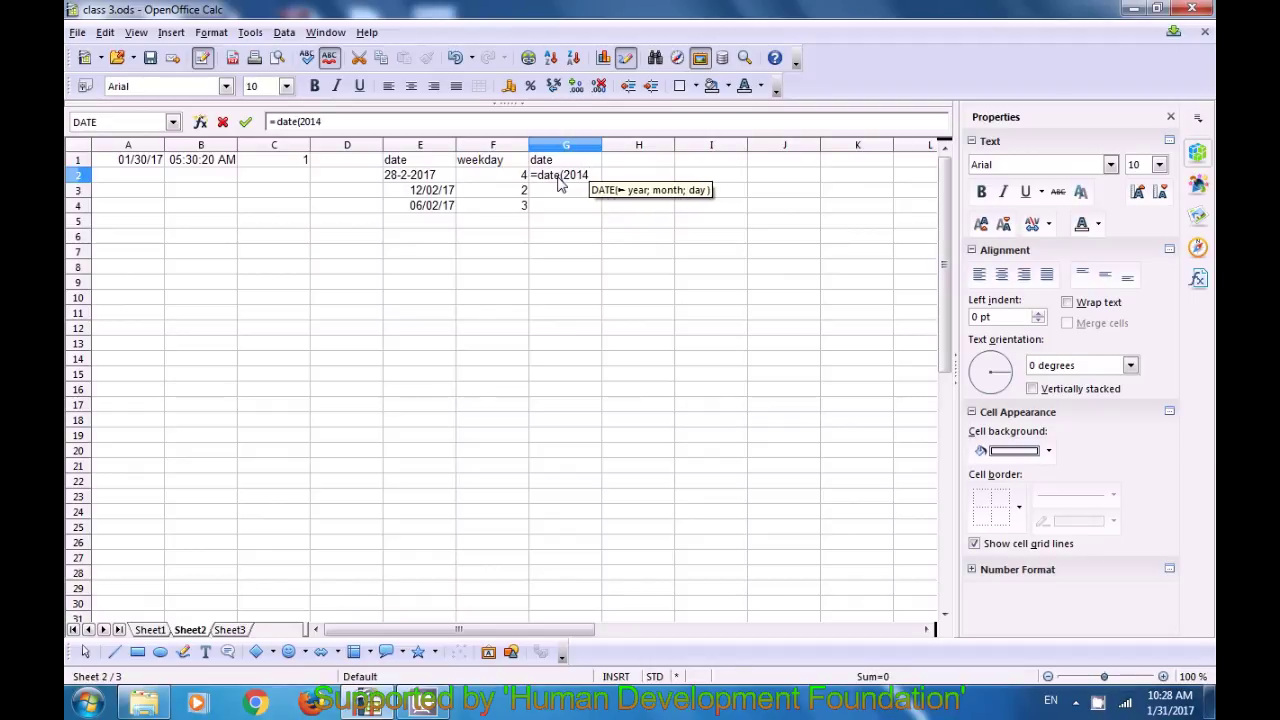
text(;2;)
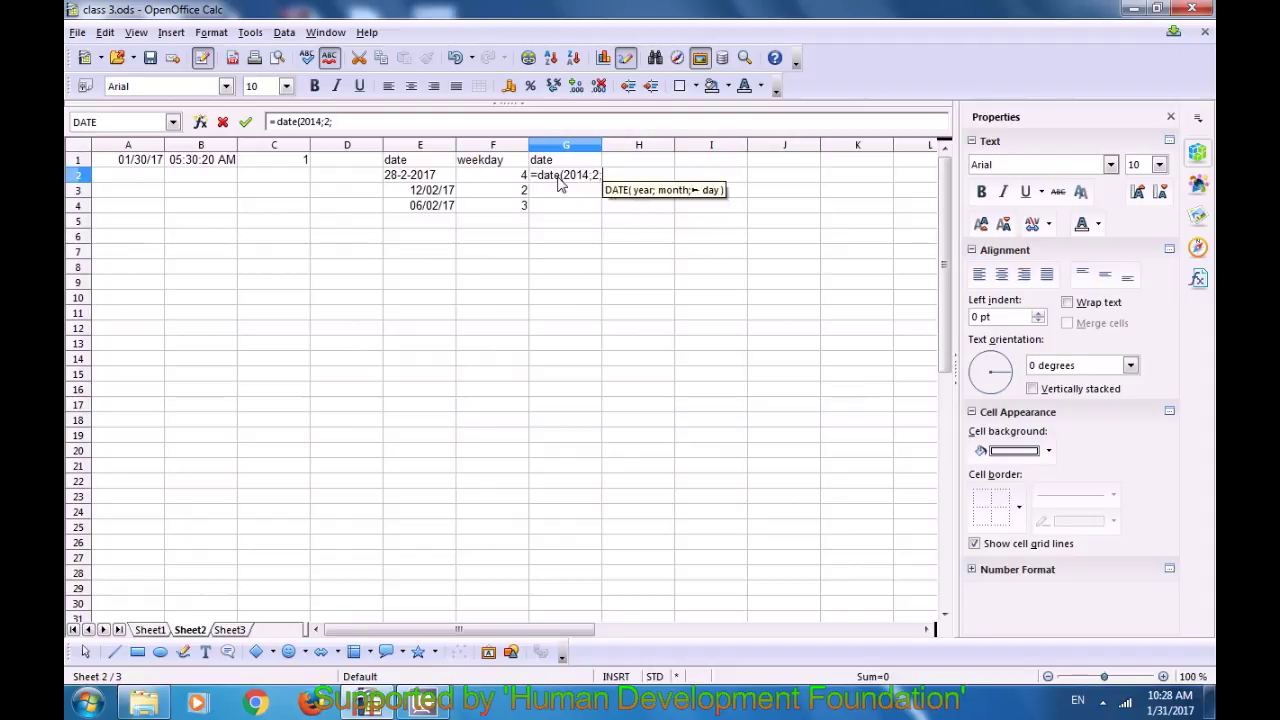
text(20)
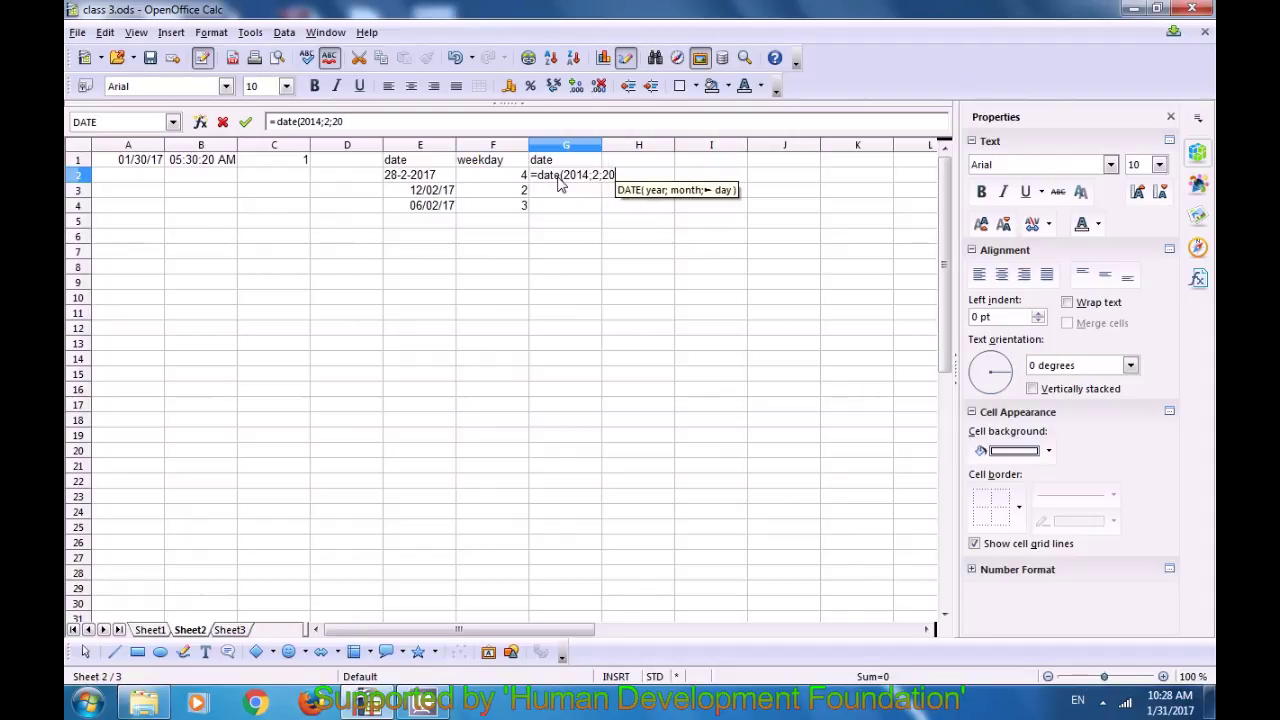
text())
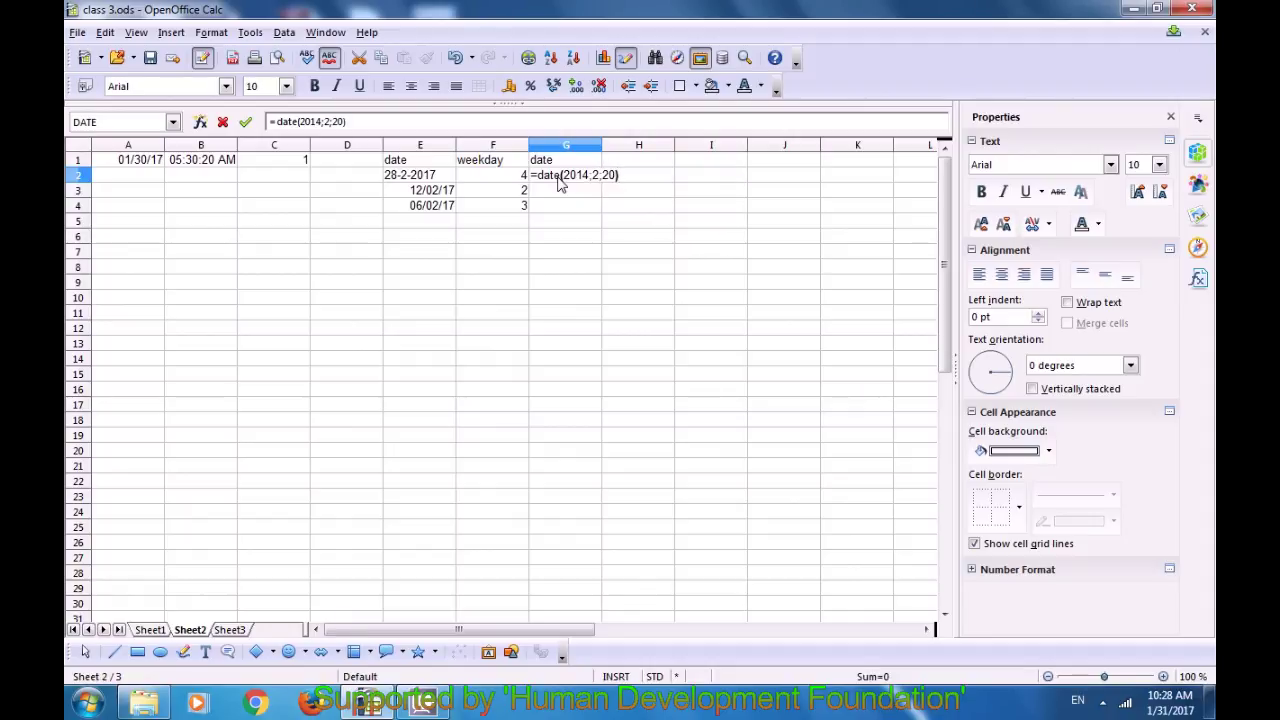
key(Return)
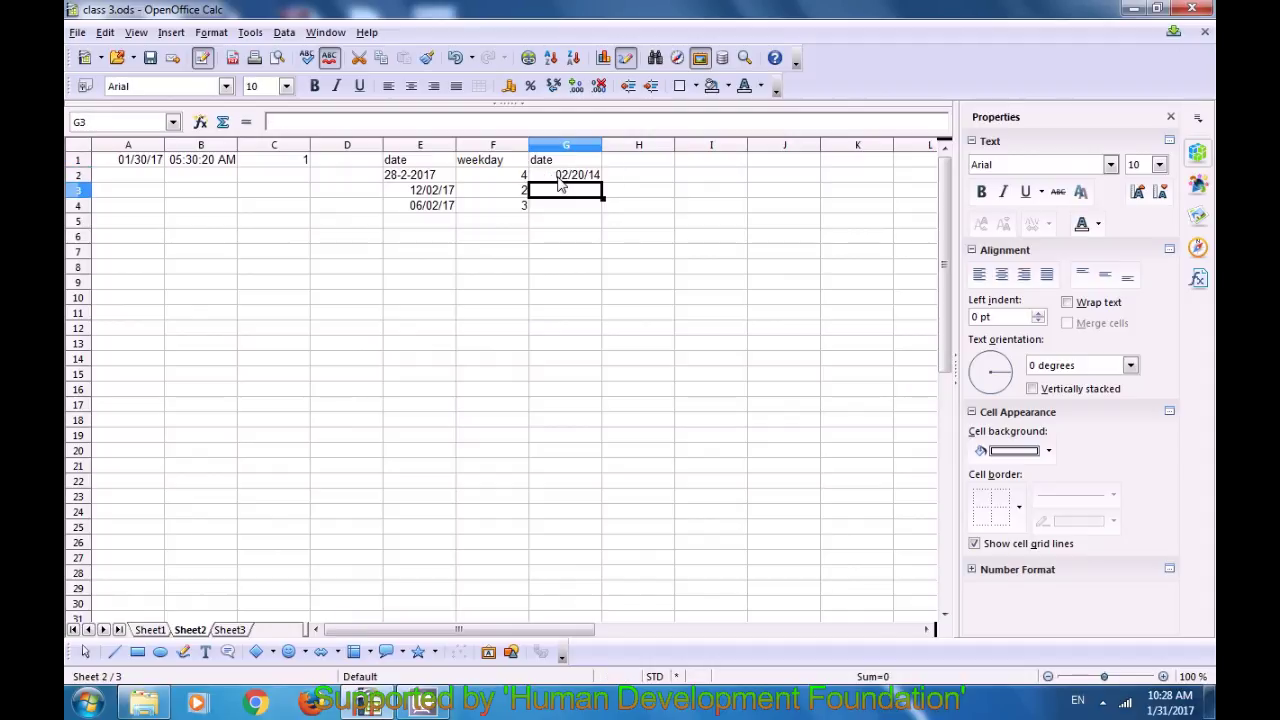
Step: Fill G3, G4 and G5 with =DATE(2016;3;20), =DATE(2019;2;30) and =DATE(2020;2;1)
text(3)
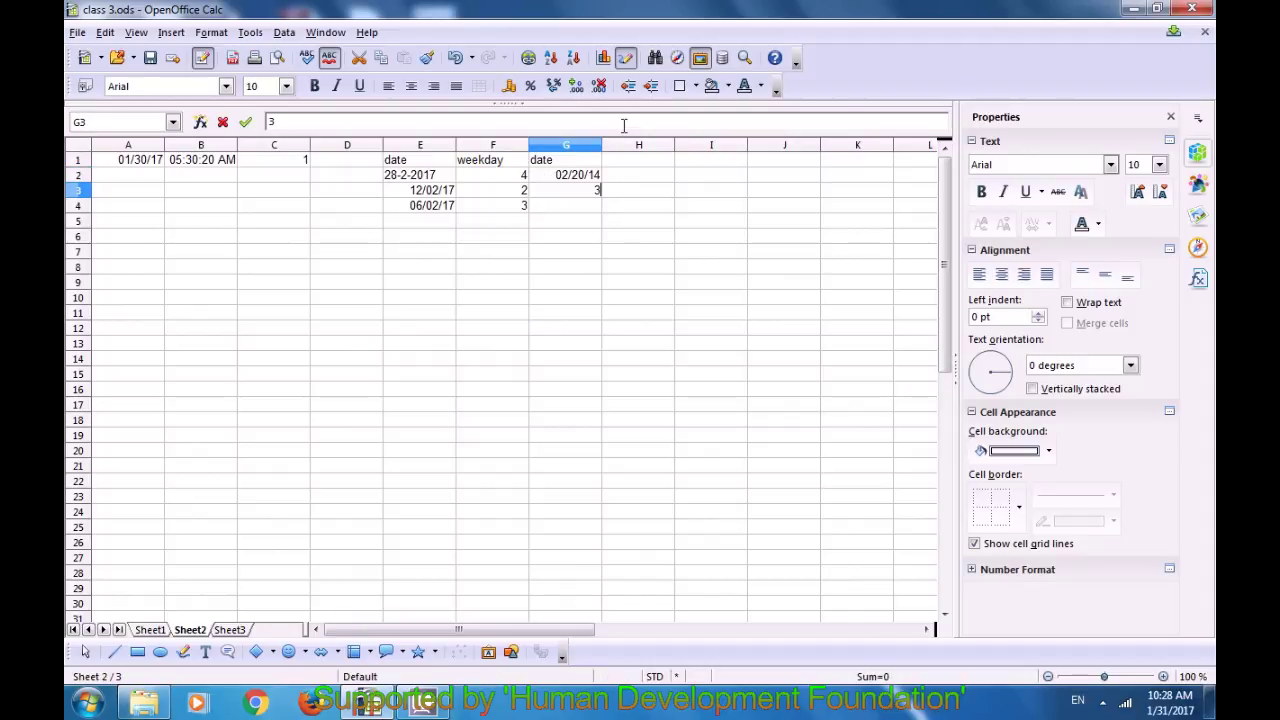
key(BackSpace)
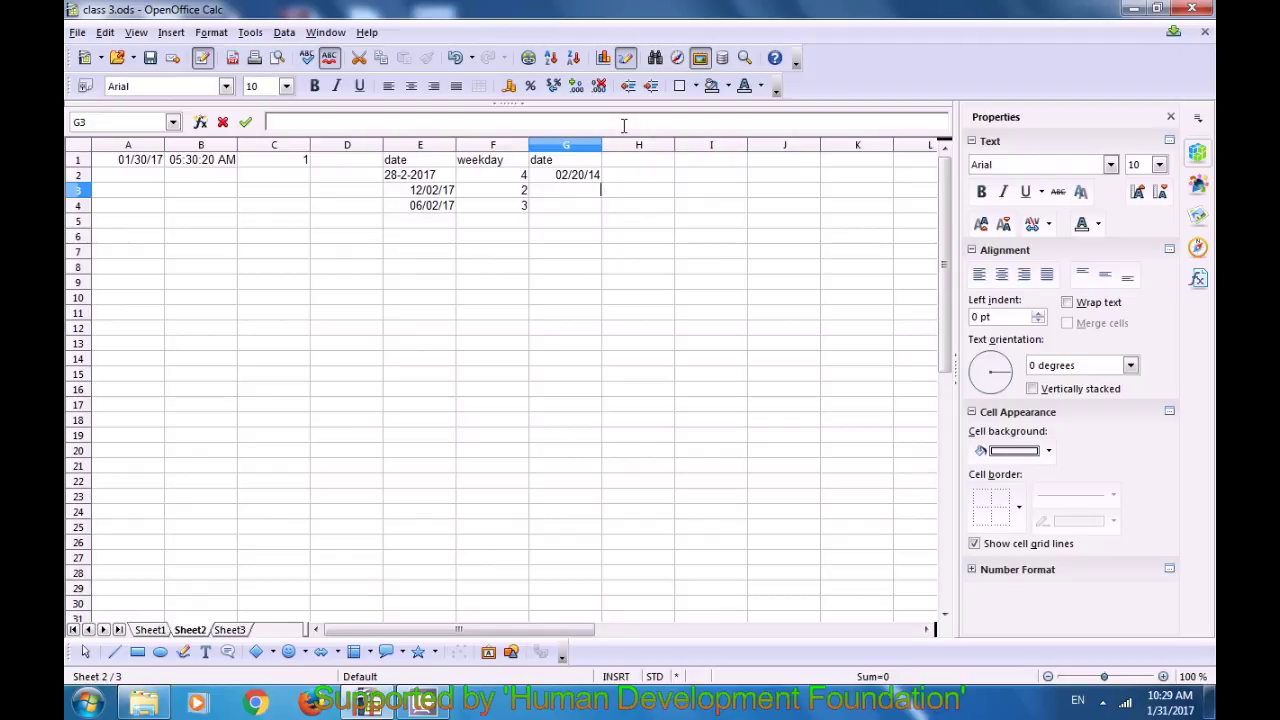
text(=date)
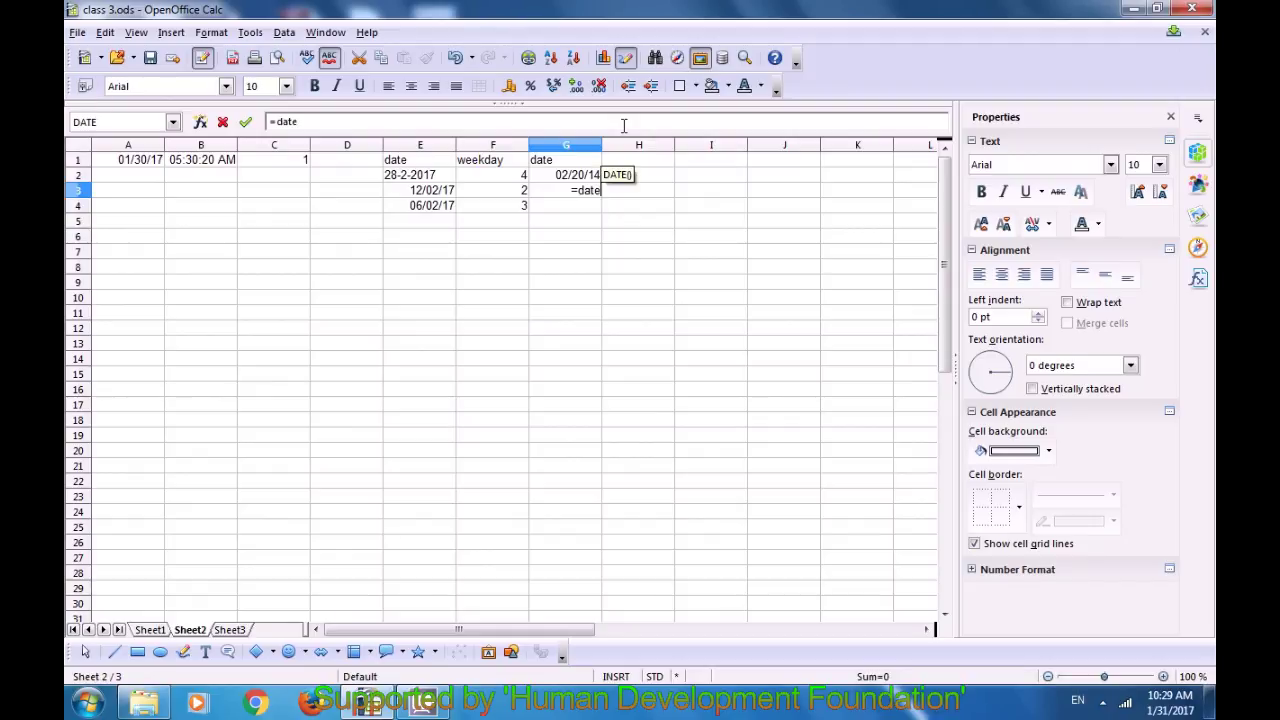
text(()
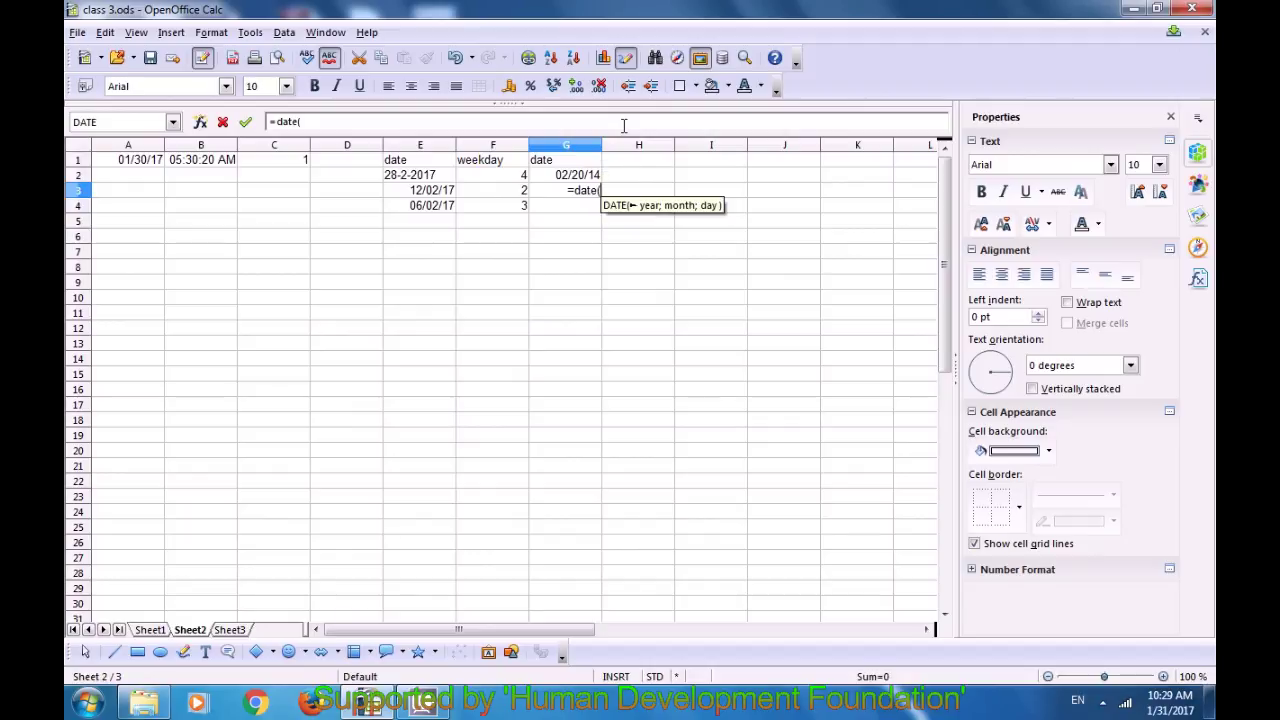
text(2016;3;)
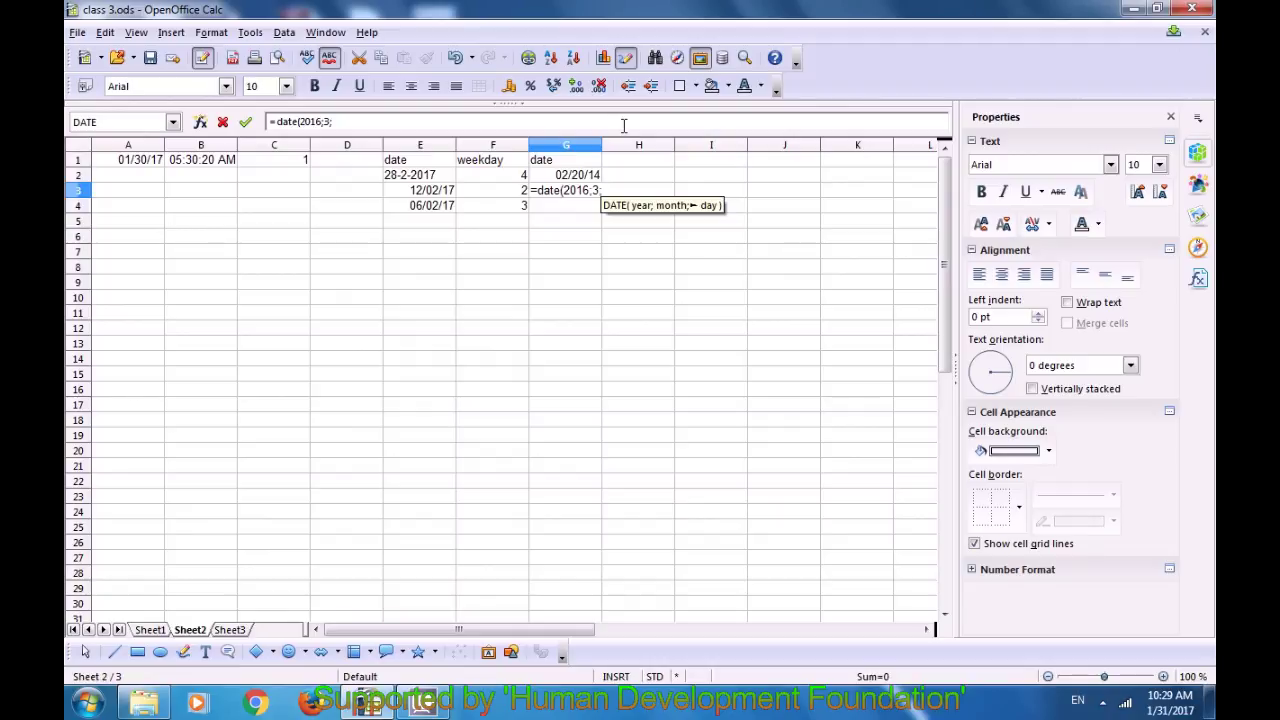
text(20)
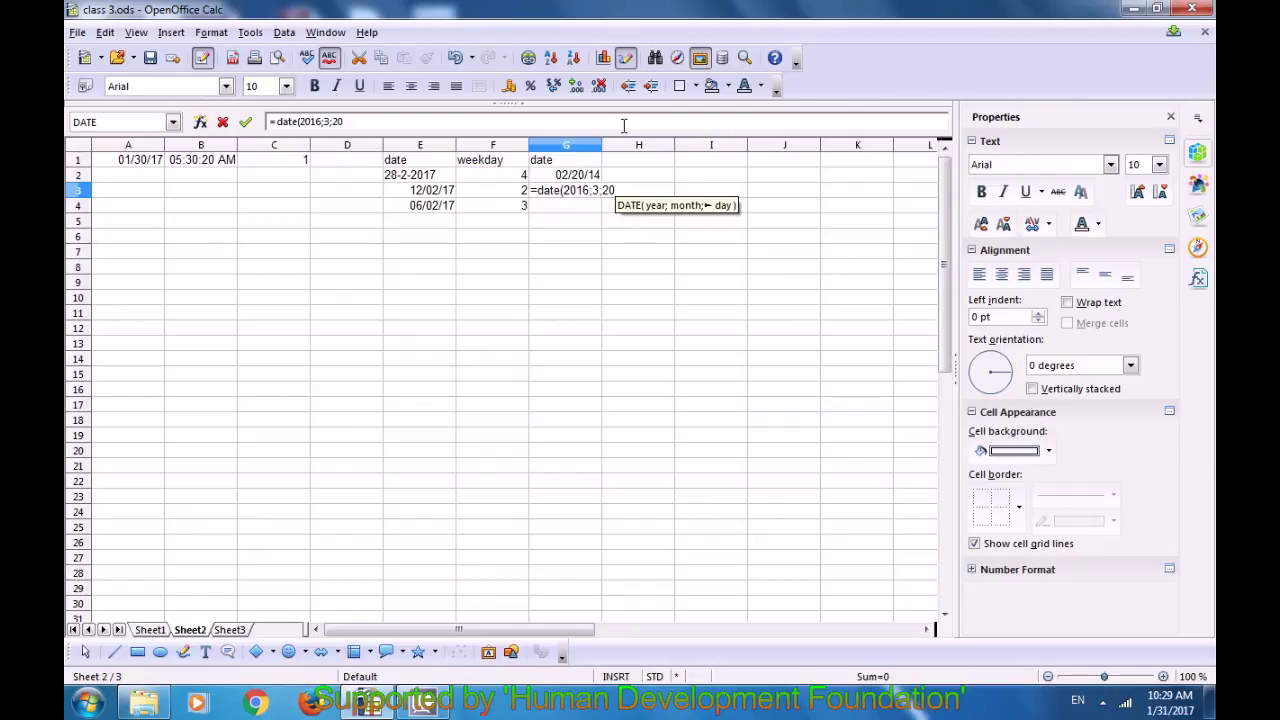
text())
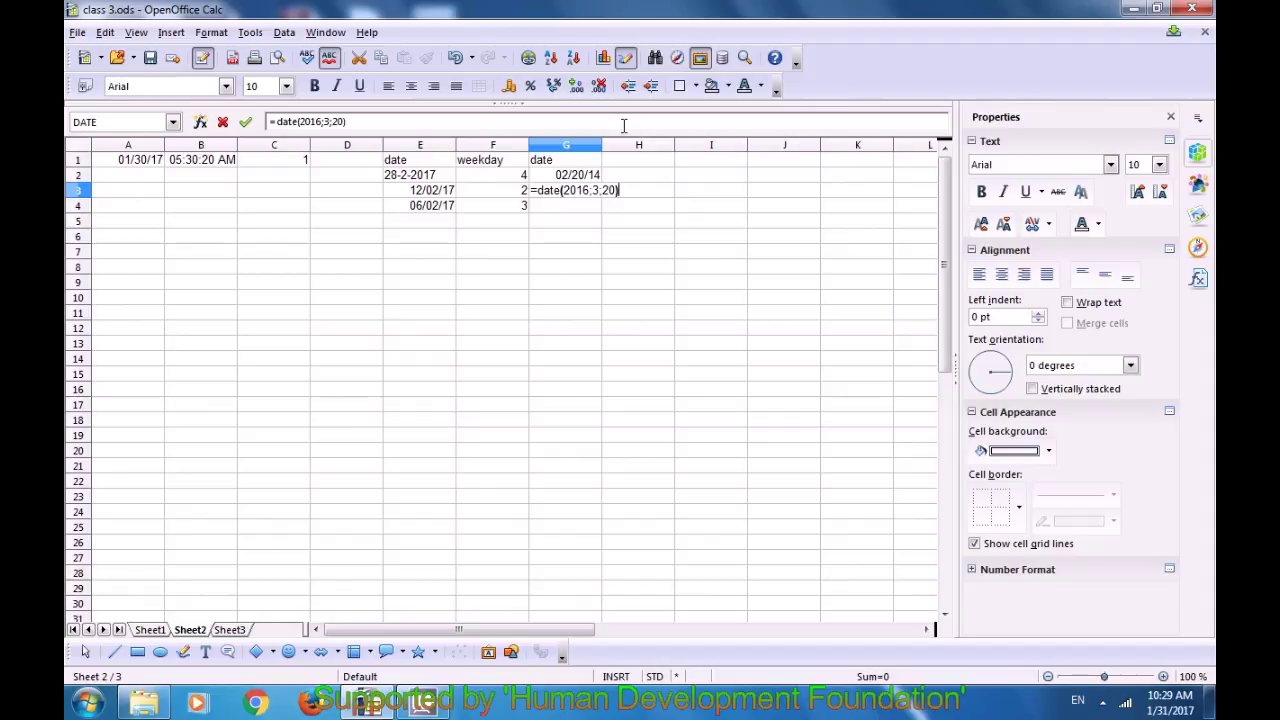
key(Return)
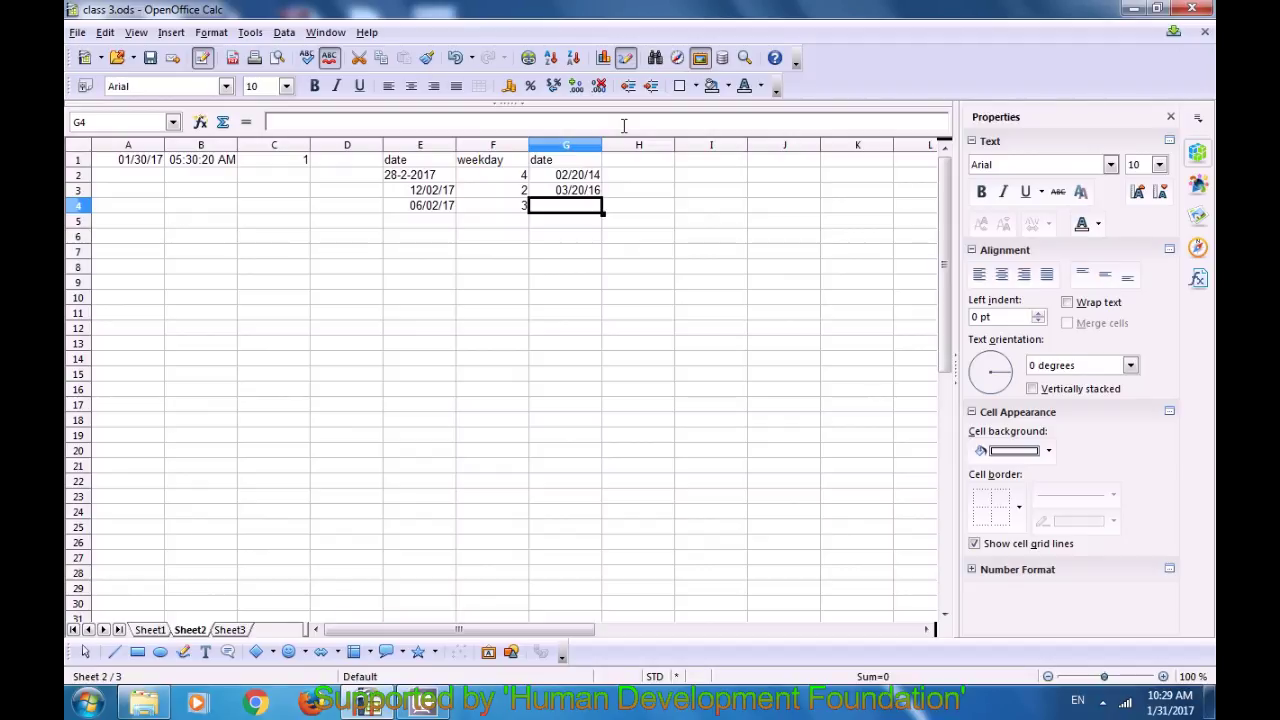
text(=da)
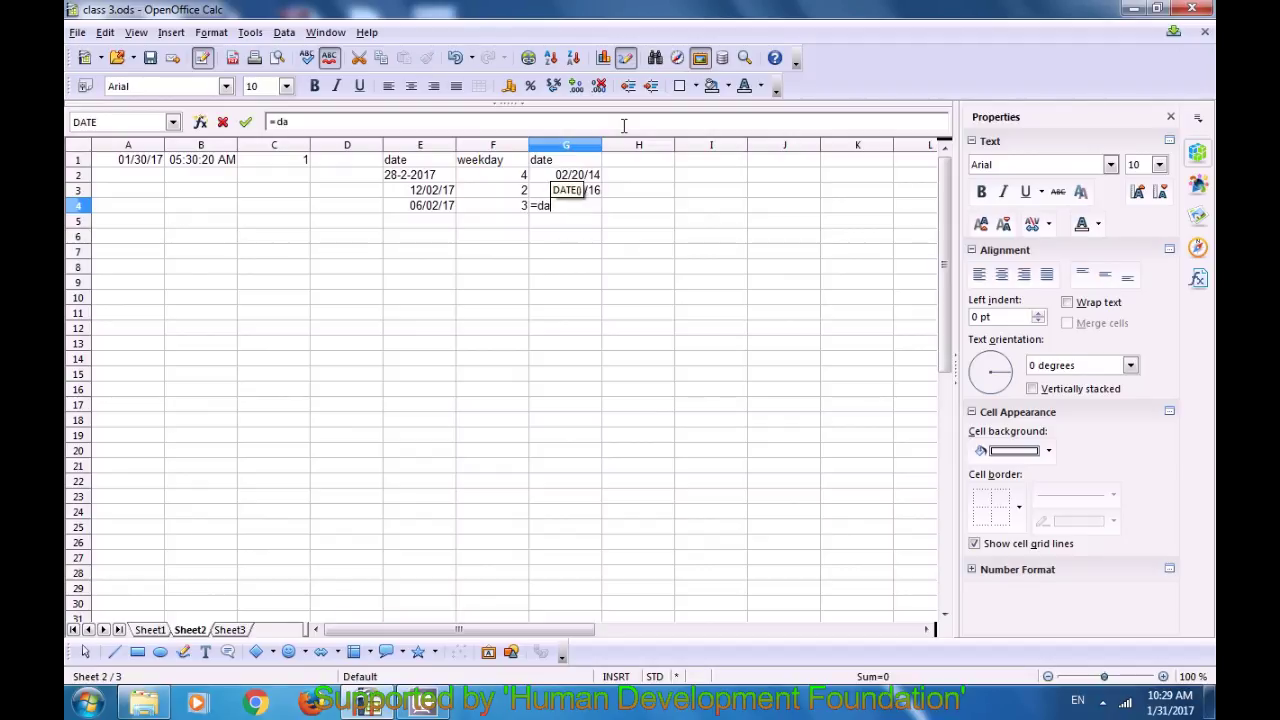
text(te()
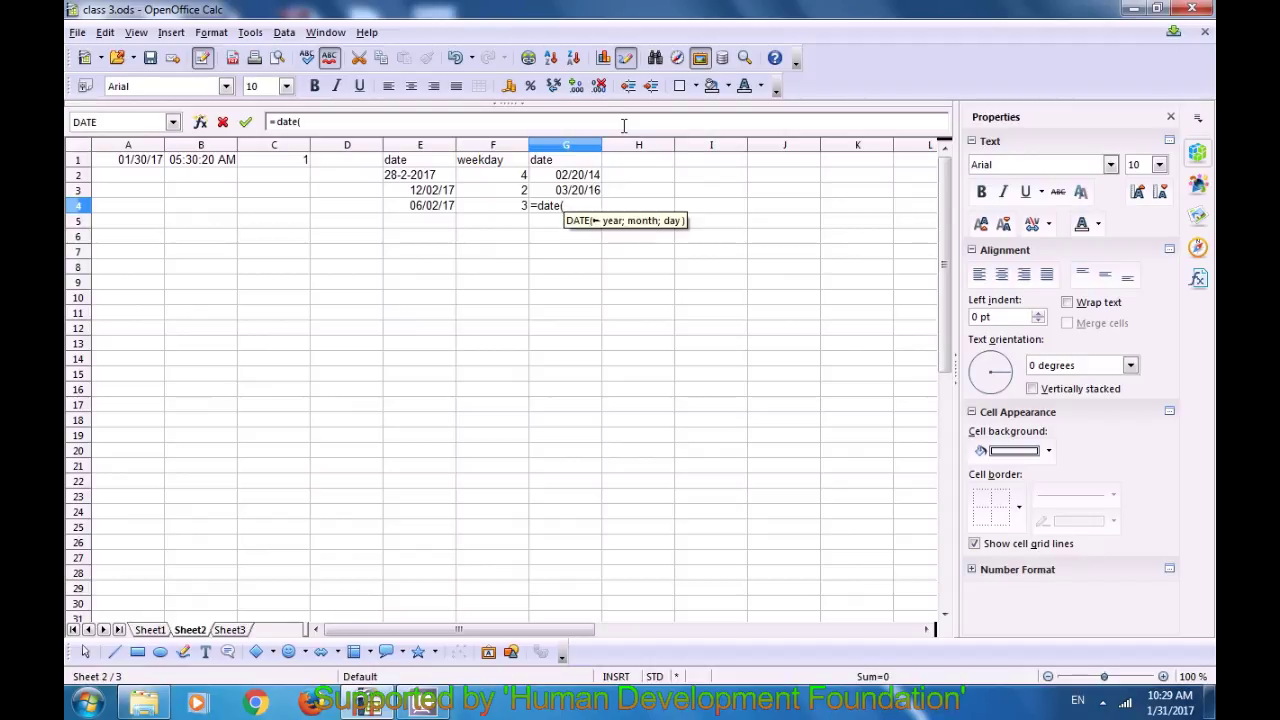
text(201)
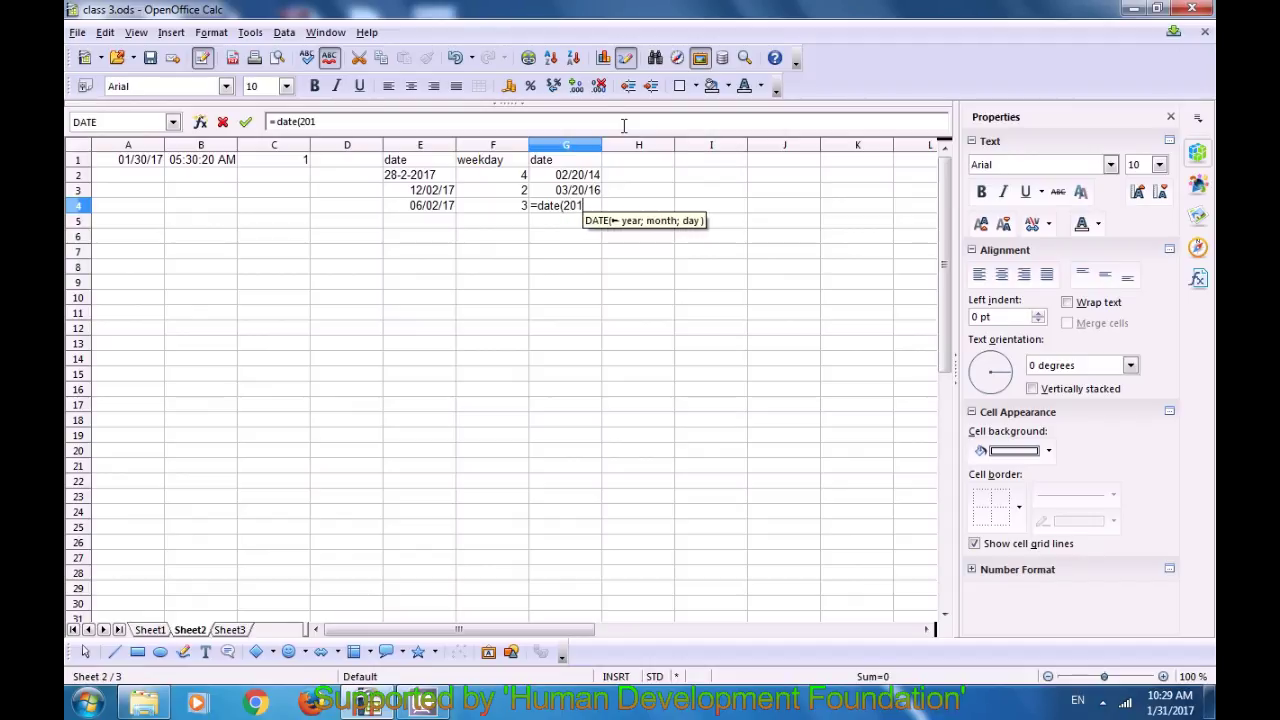
text(9;2;)
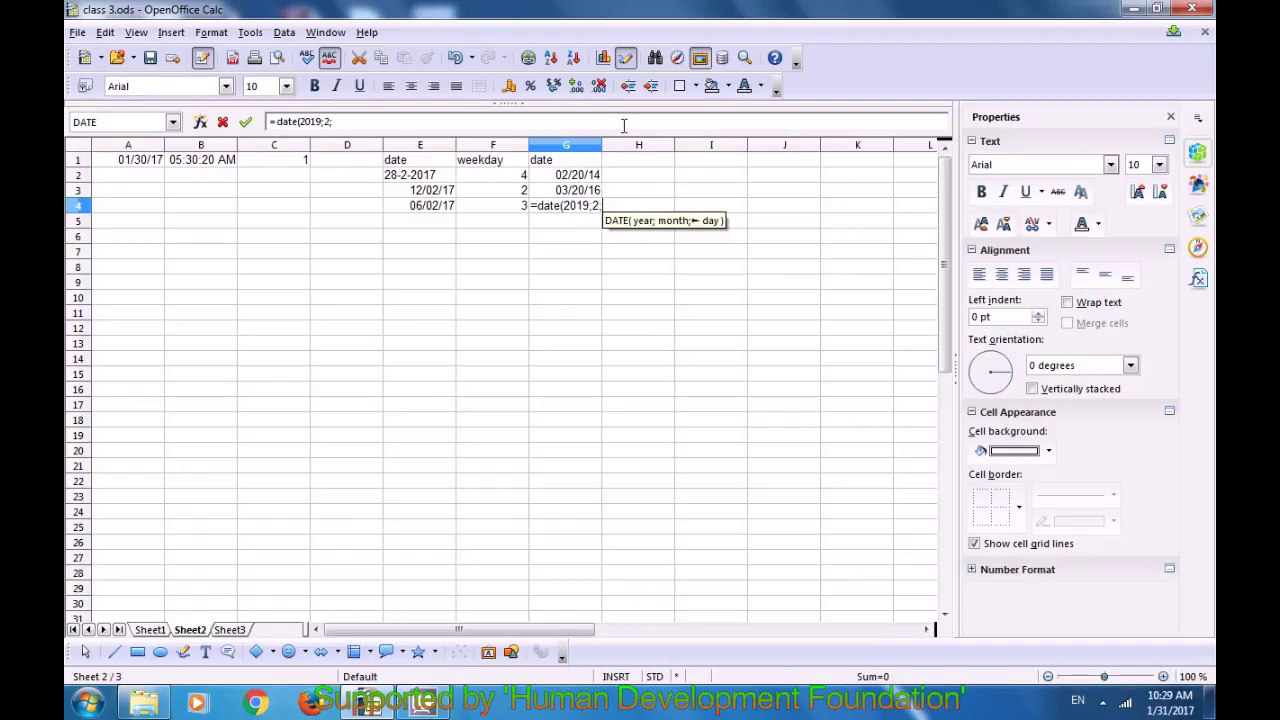
text(30)
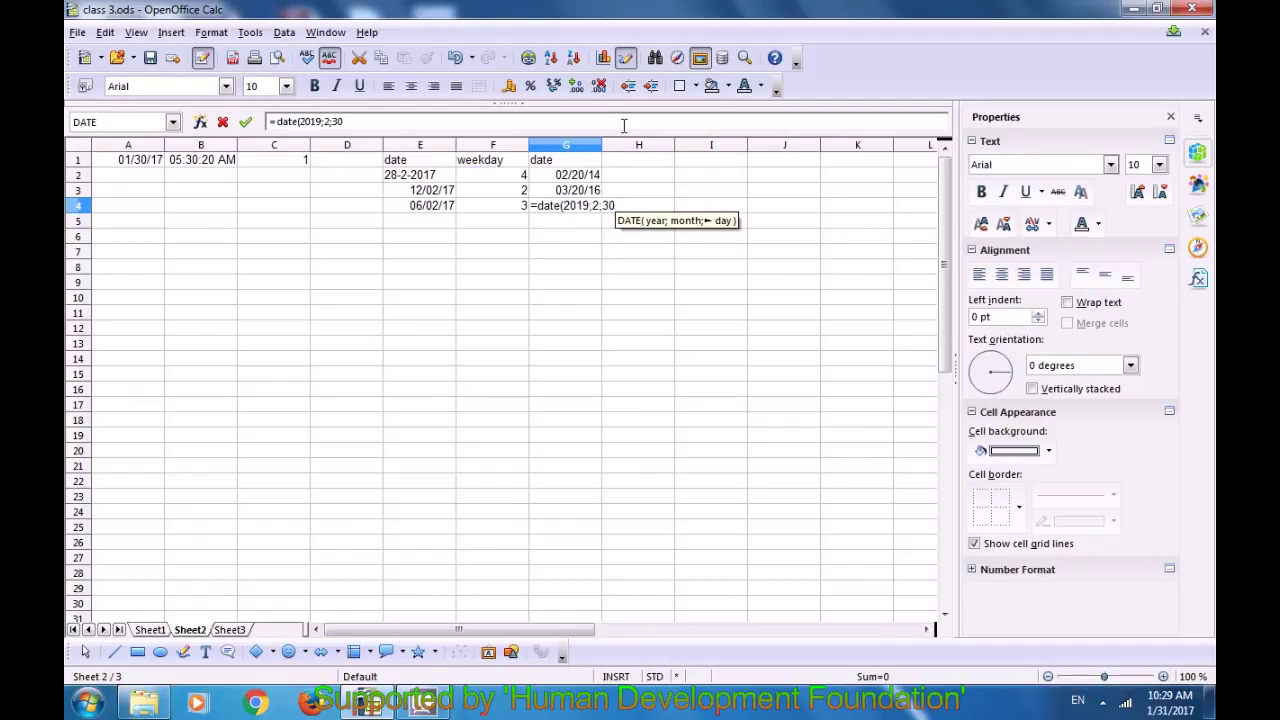
text())
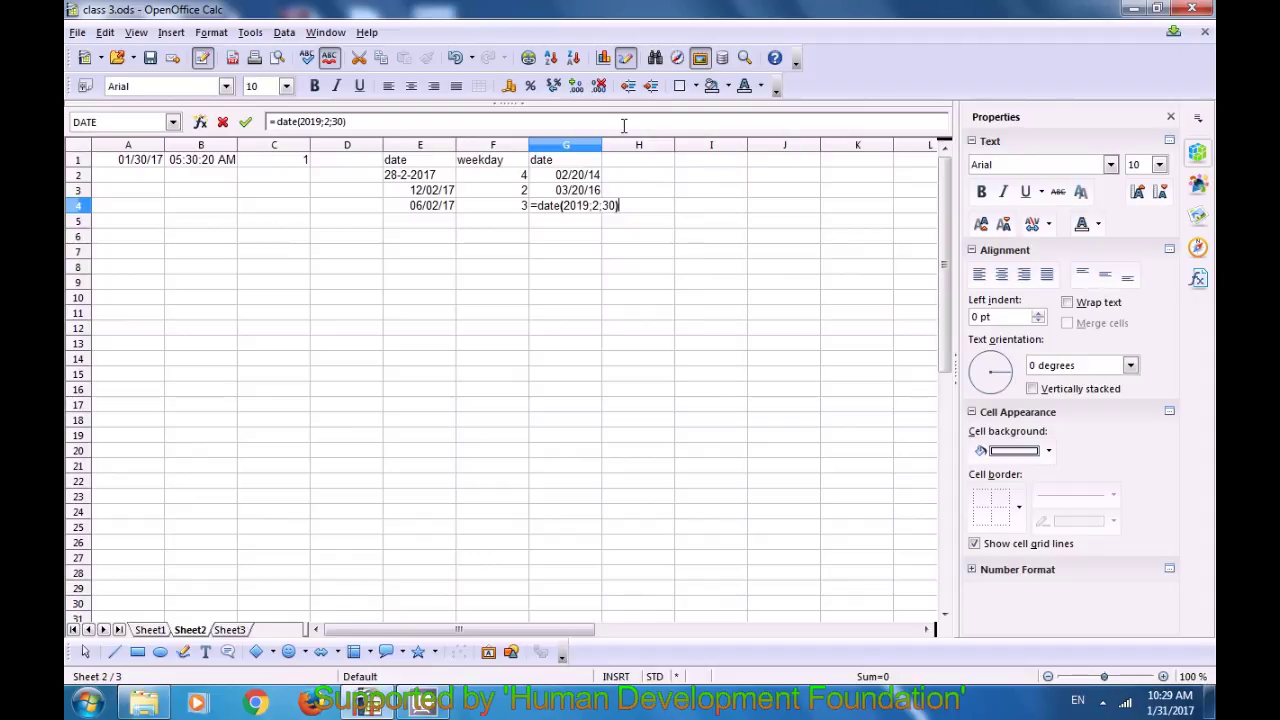
key(Return)
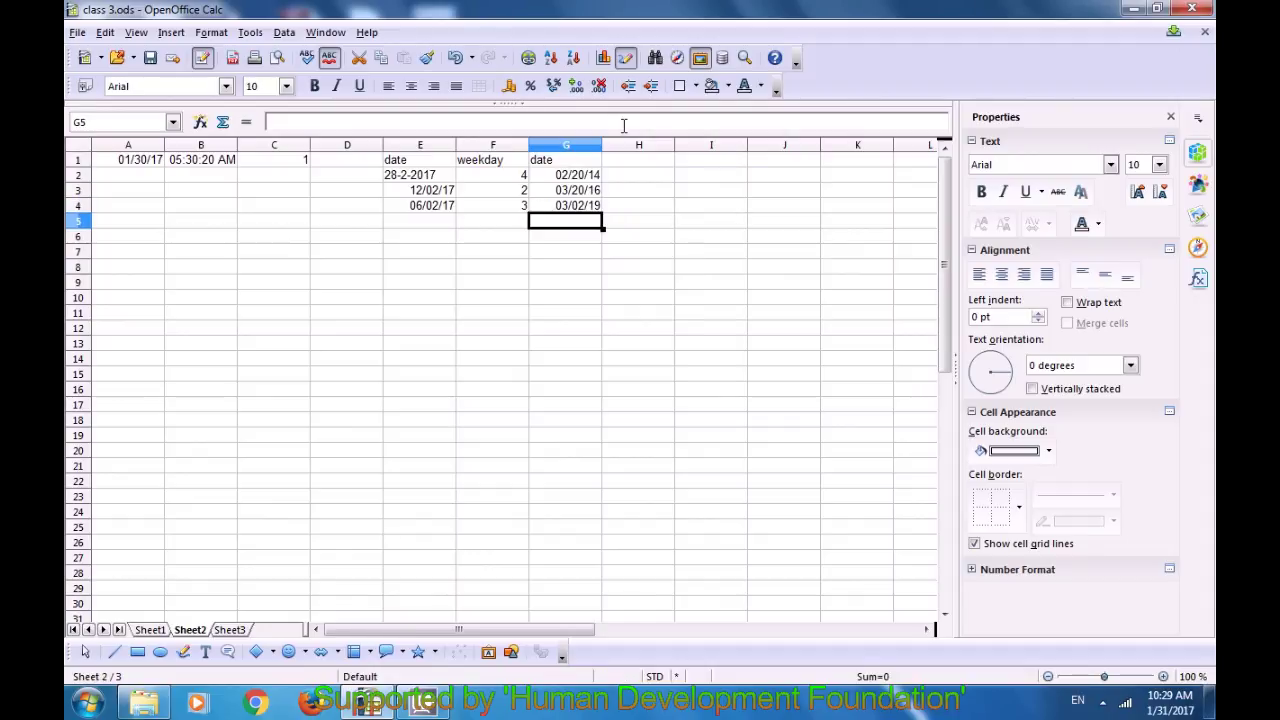
text(=)
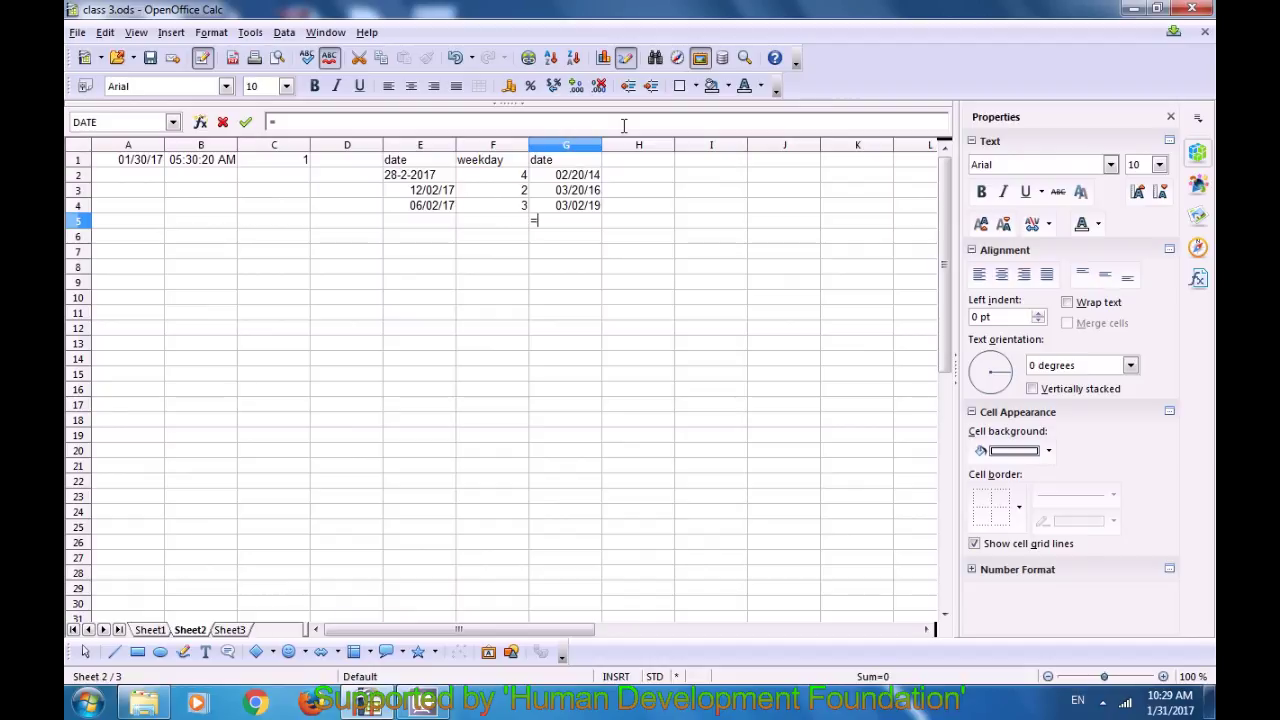
text(date)
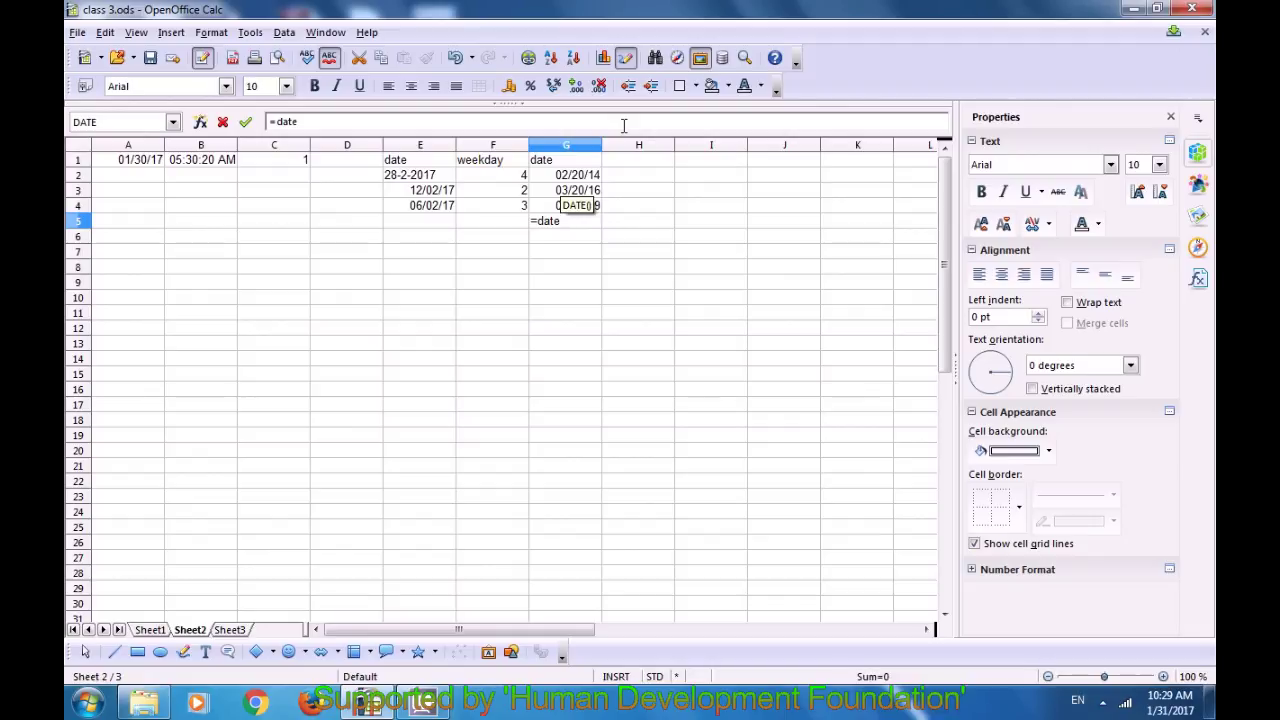
text((2)
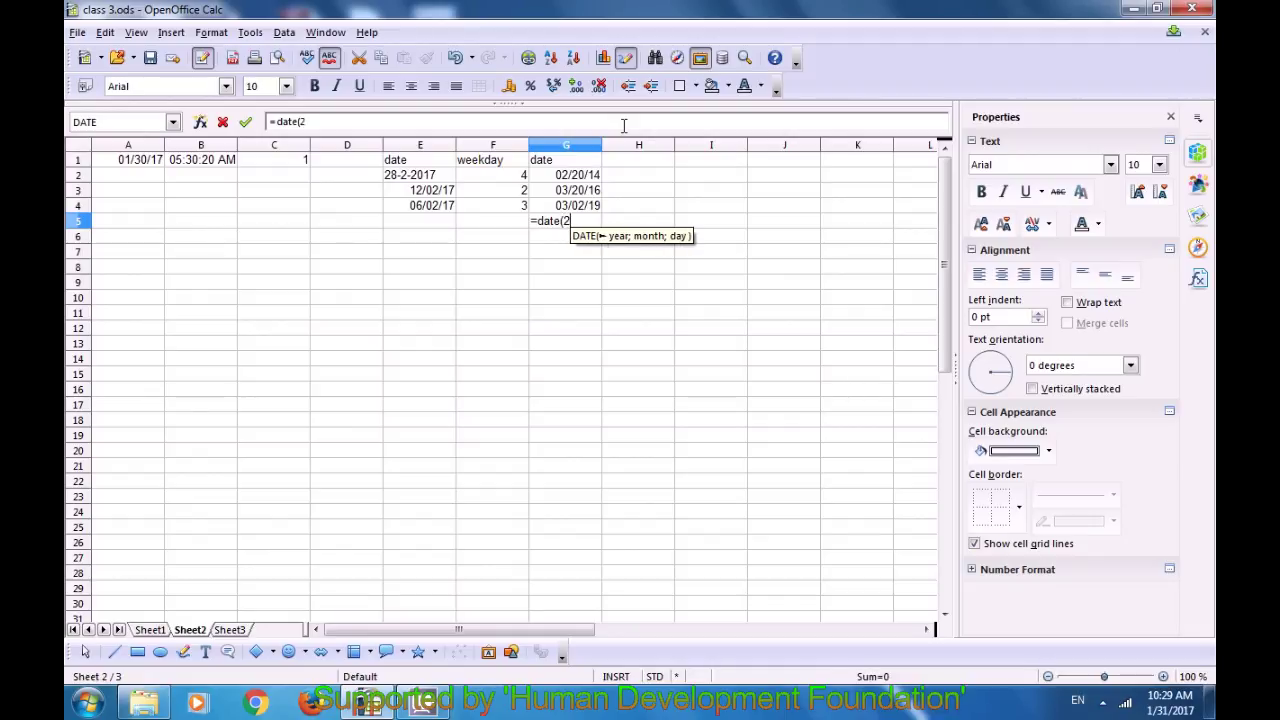
text(020;)
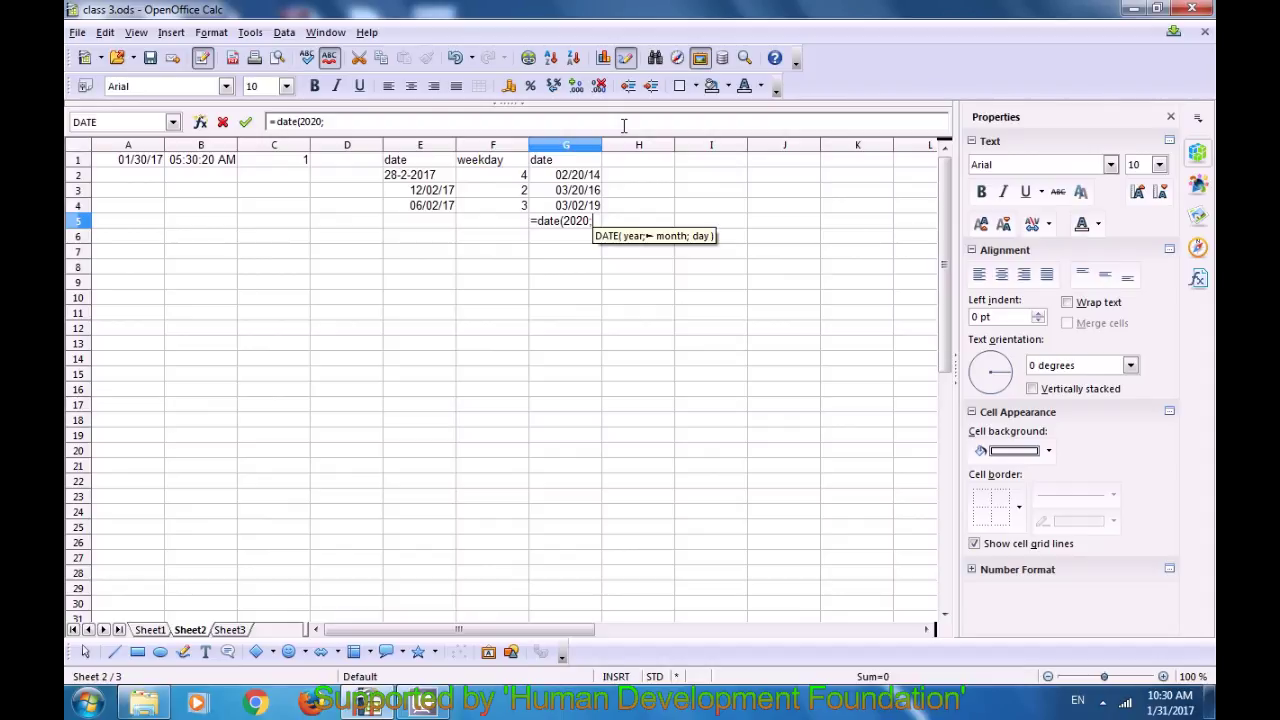
text(2;)
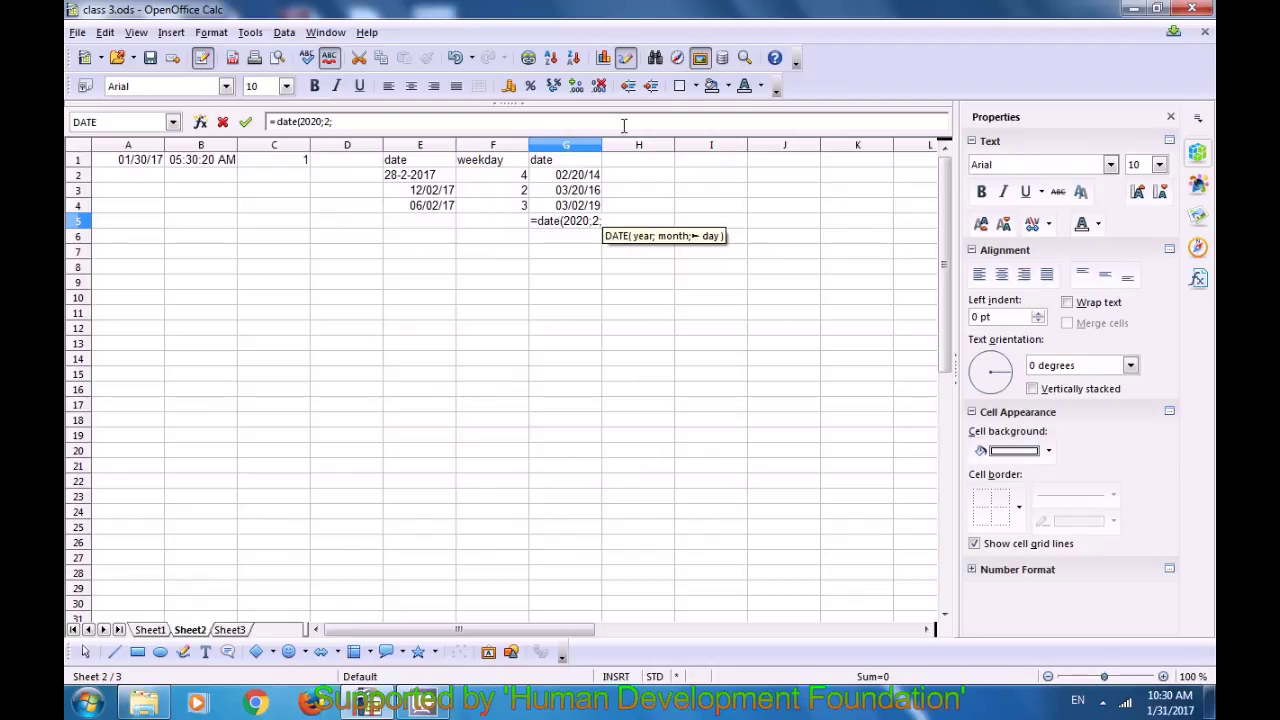
text(1))
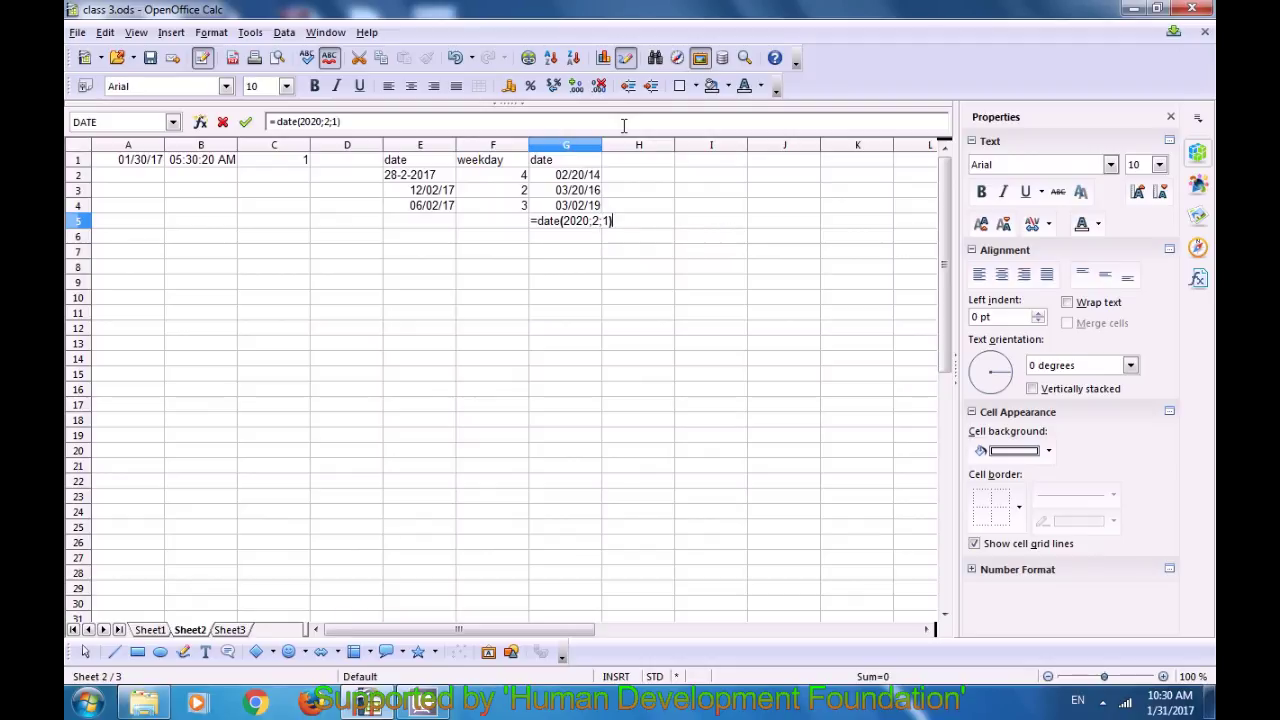
key(Return)
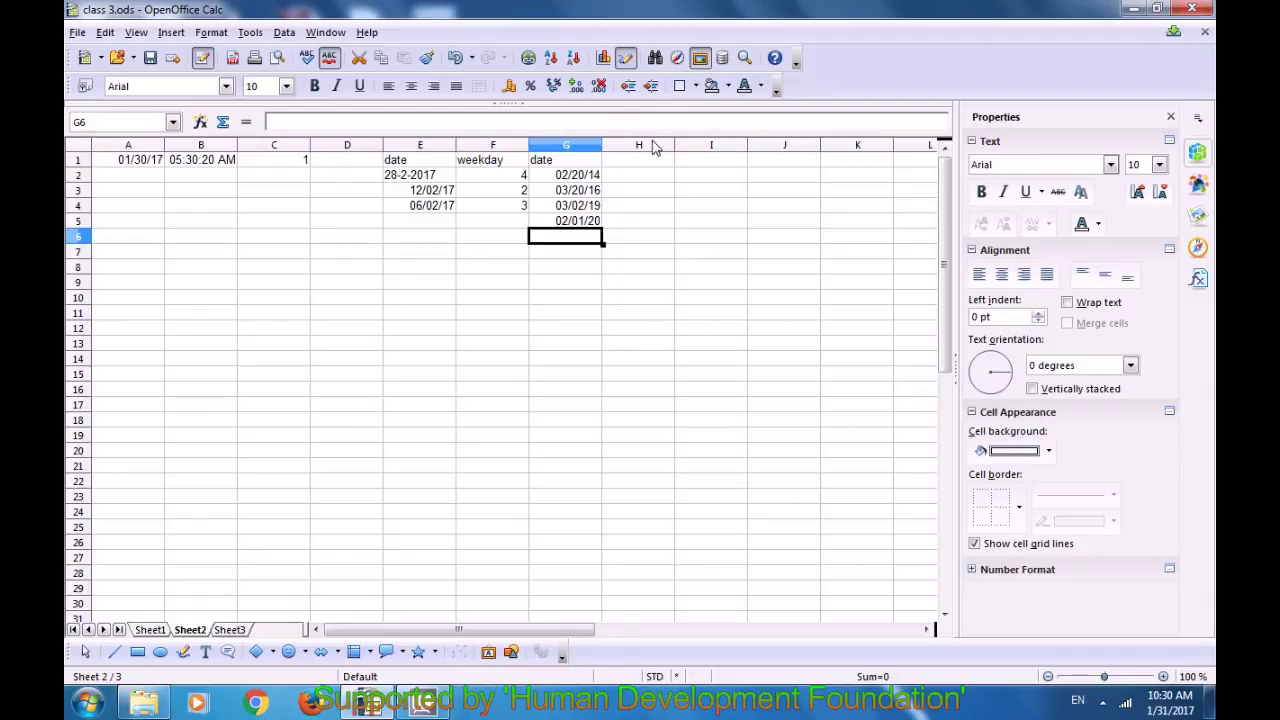
click(648, 160)
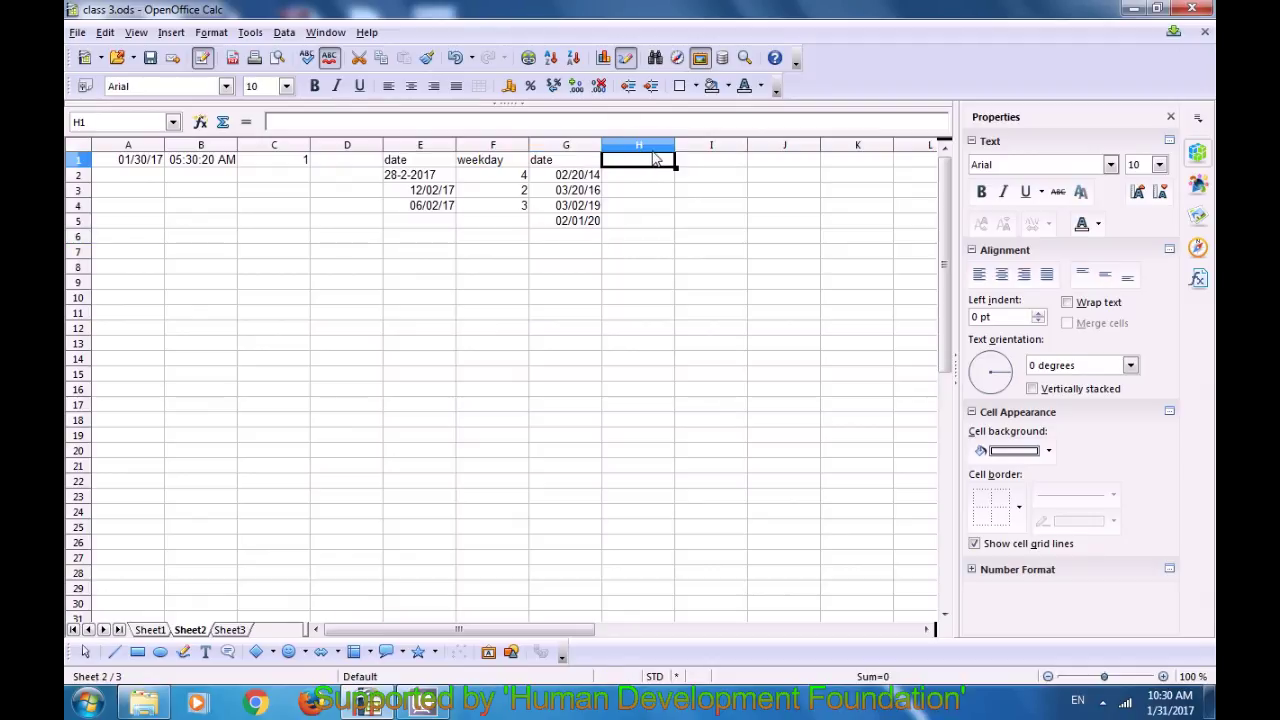
Step: Head column H 'leapyear' and enter =ISLEAPYEAR(G2) in H2, returning 0
text(lea)
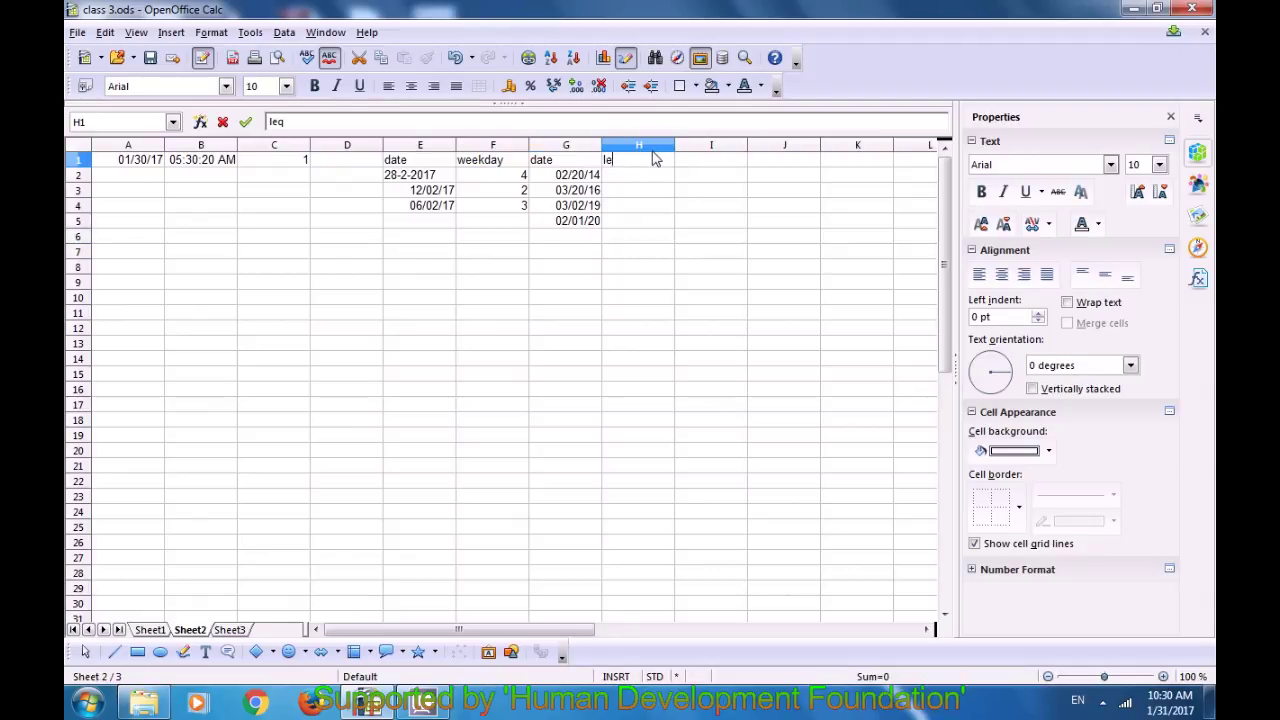
text(pyear)
click(630, 180)
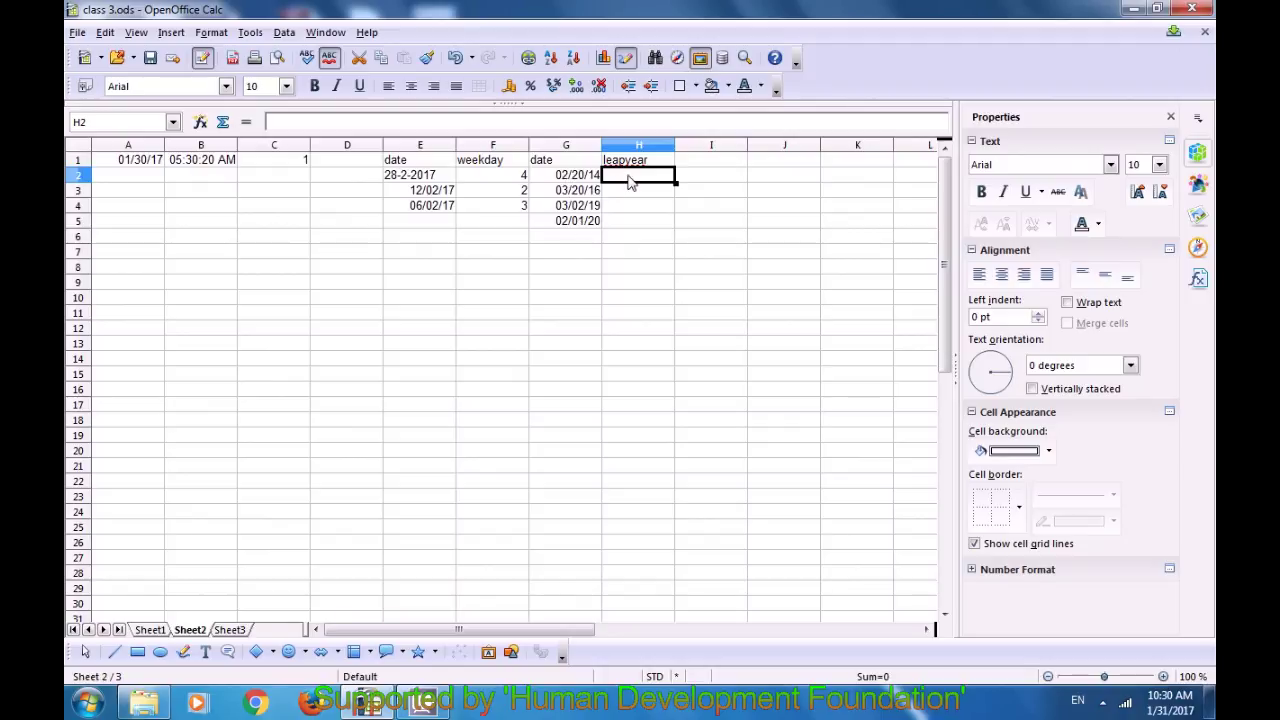
text(=)
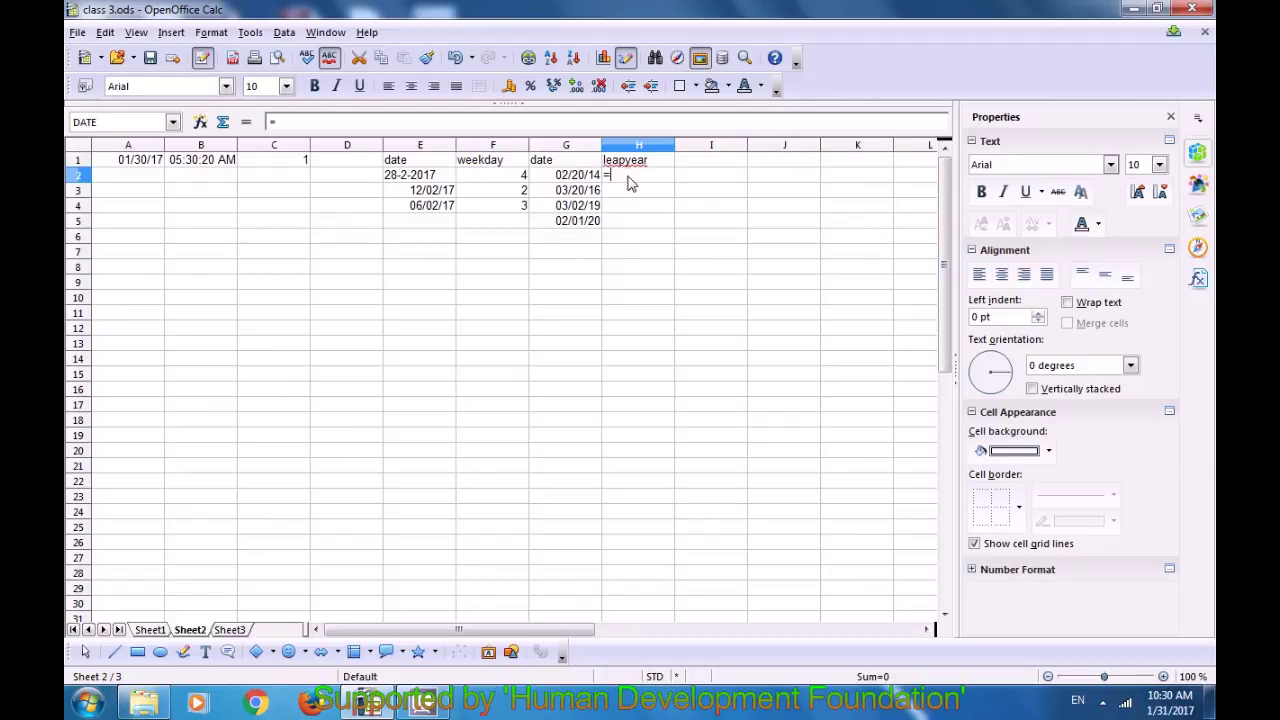
text(le)
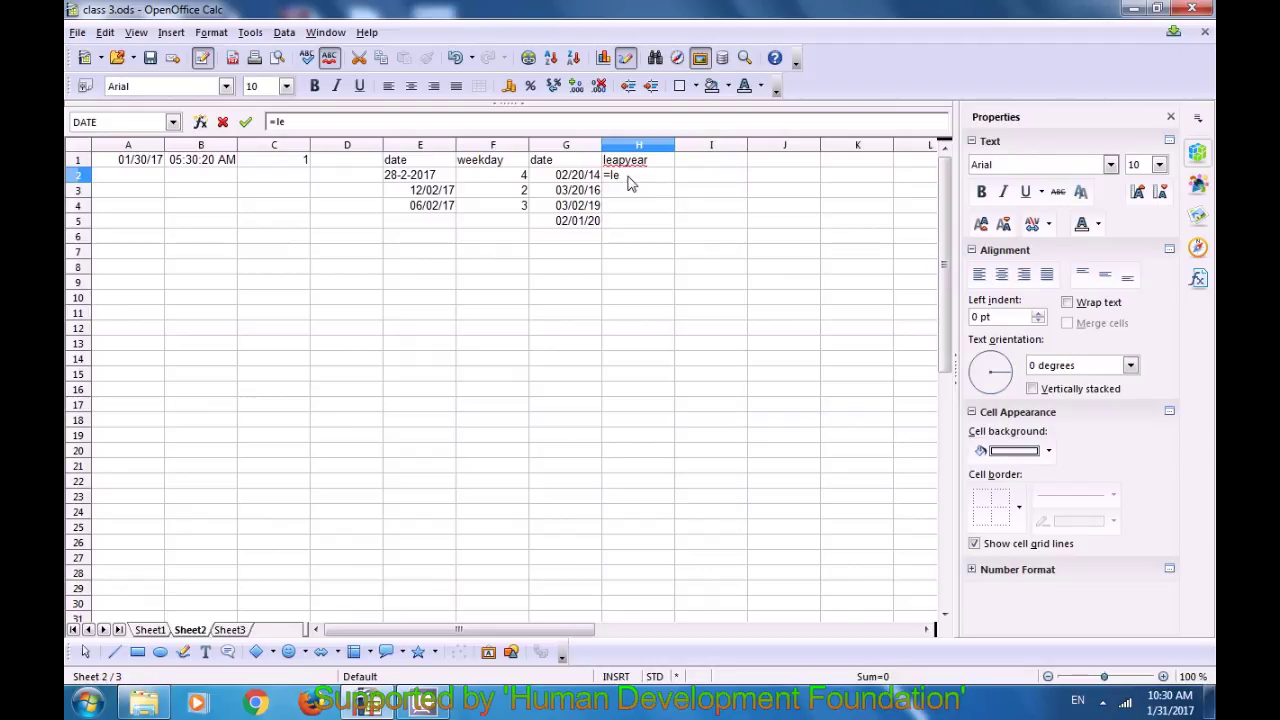
key(BackSpace)
text(isleapyear()
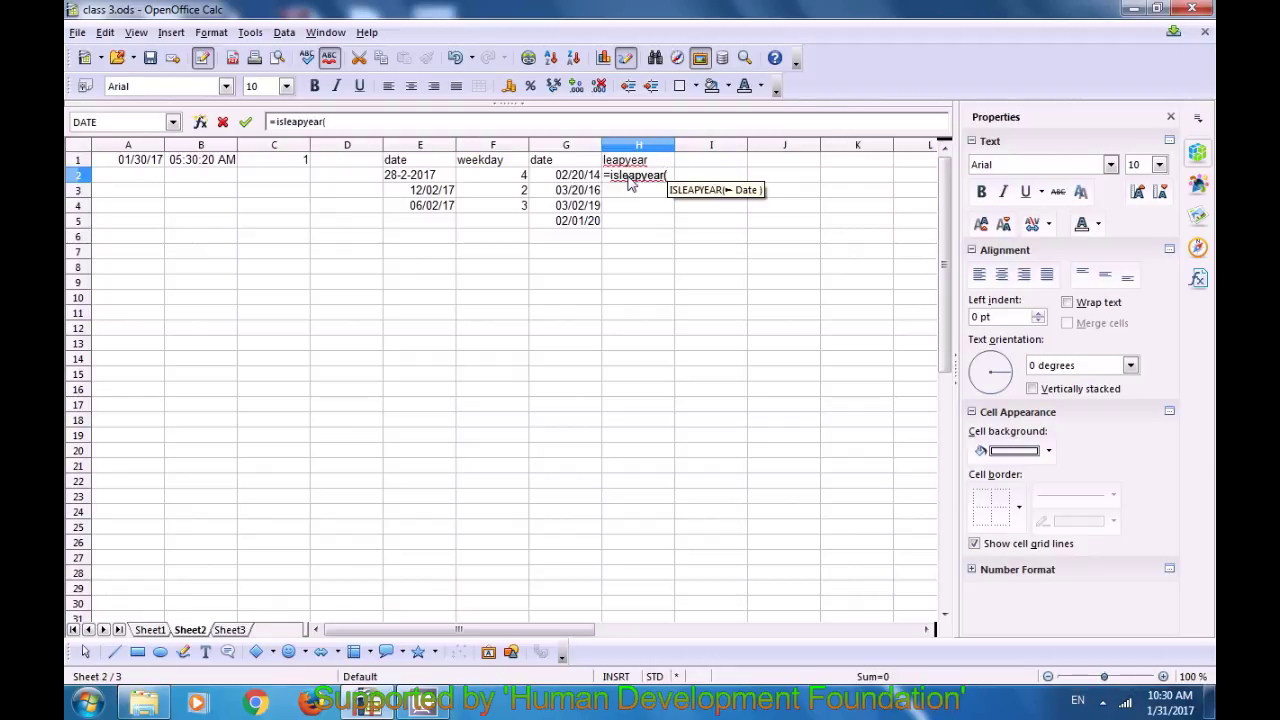
click(568, 176)
text())
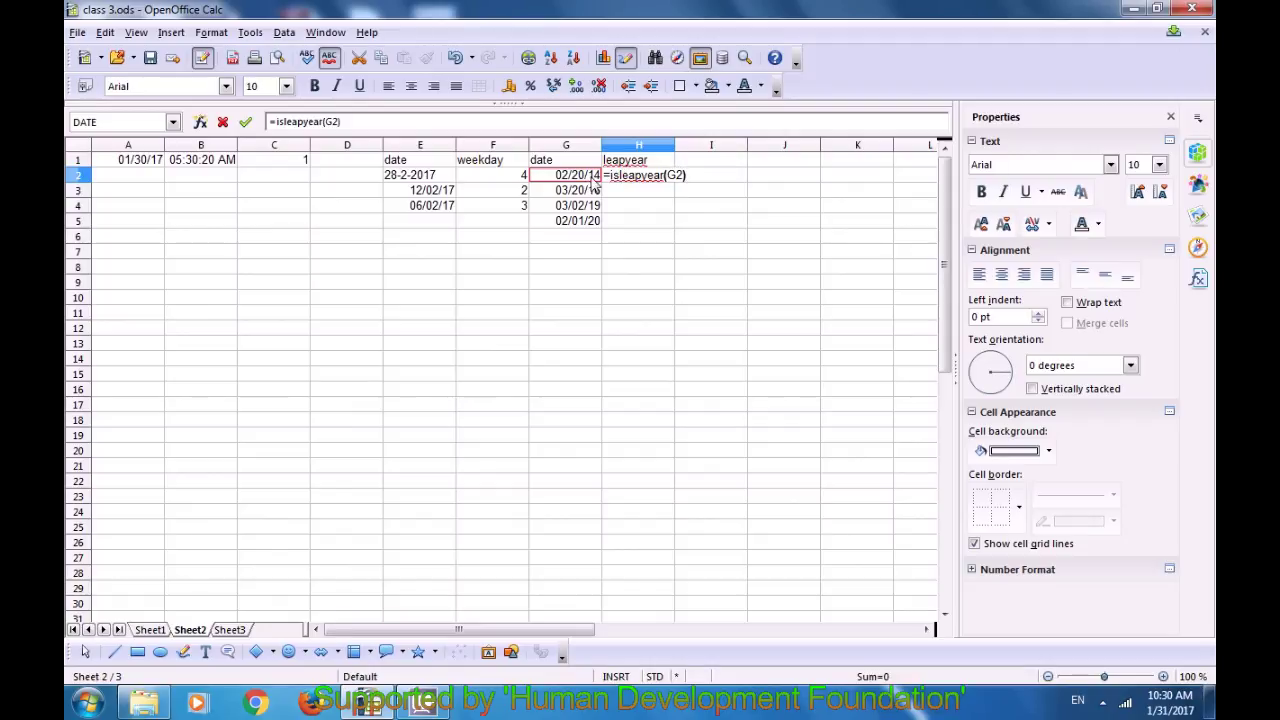
key(Return)
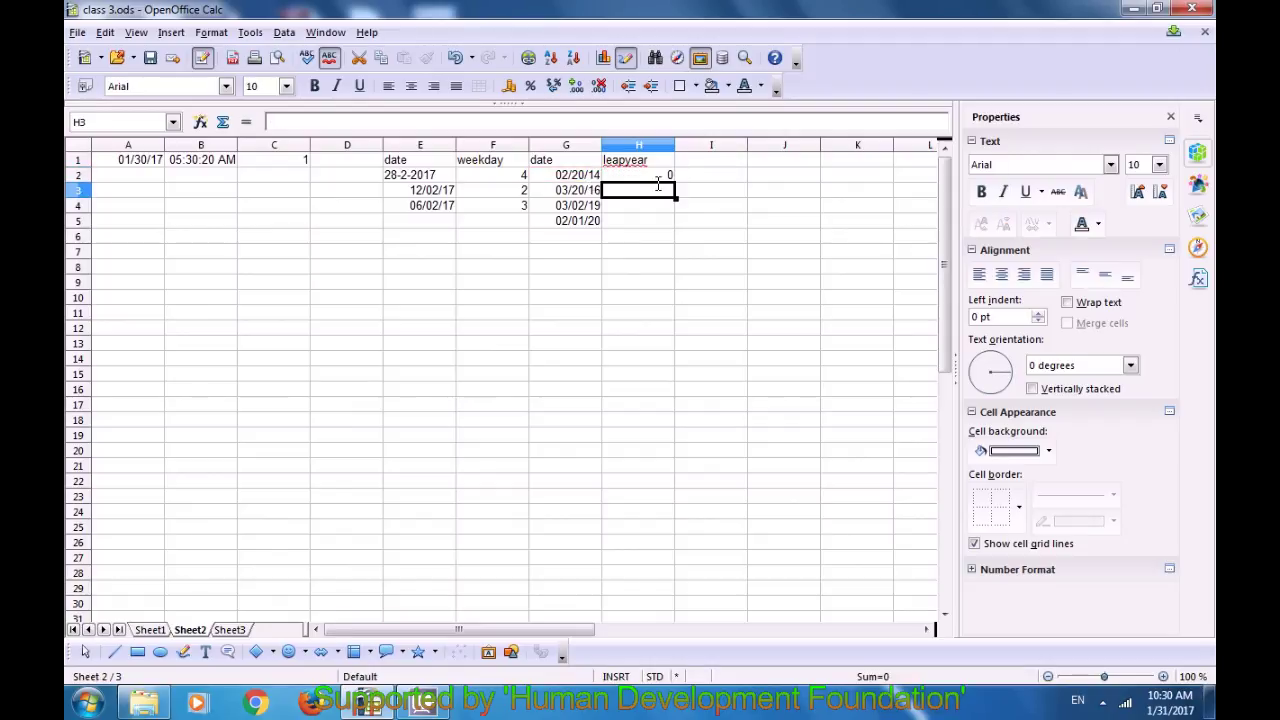
click(664, 178)
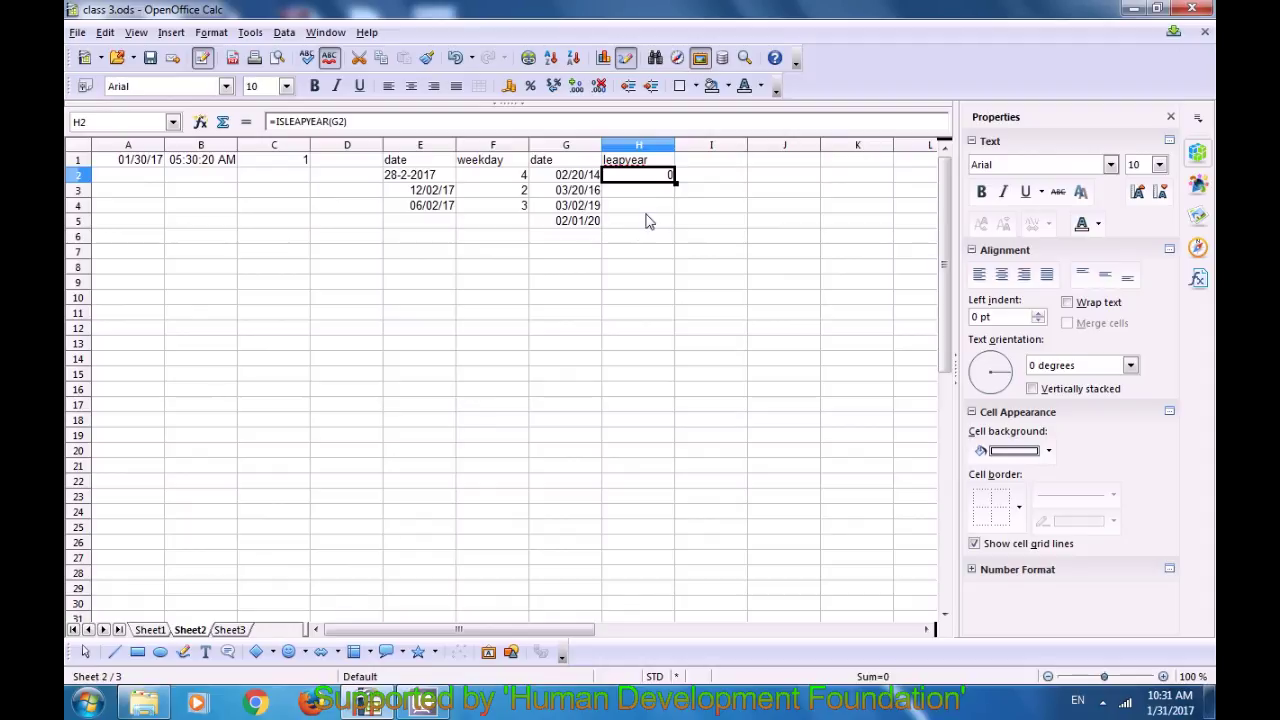
Step: Copy =ISLEAPYEAR down H2:H5 and check each result (0, 1, 0, 1)
key(Down)
key(Down)
click(640, 224)
click(650, 178)
double_click(675, 182)
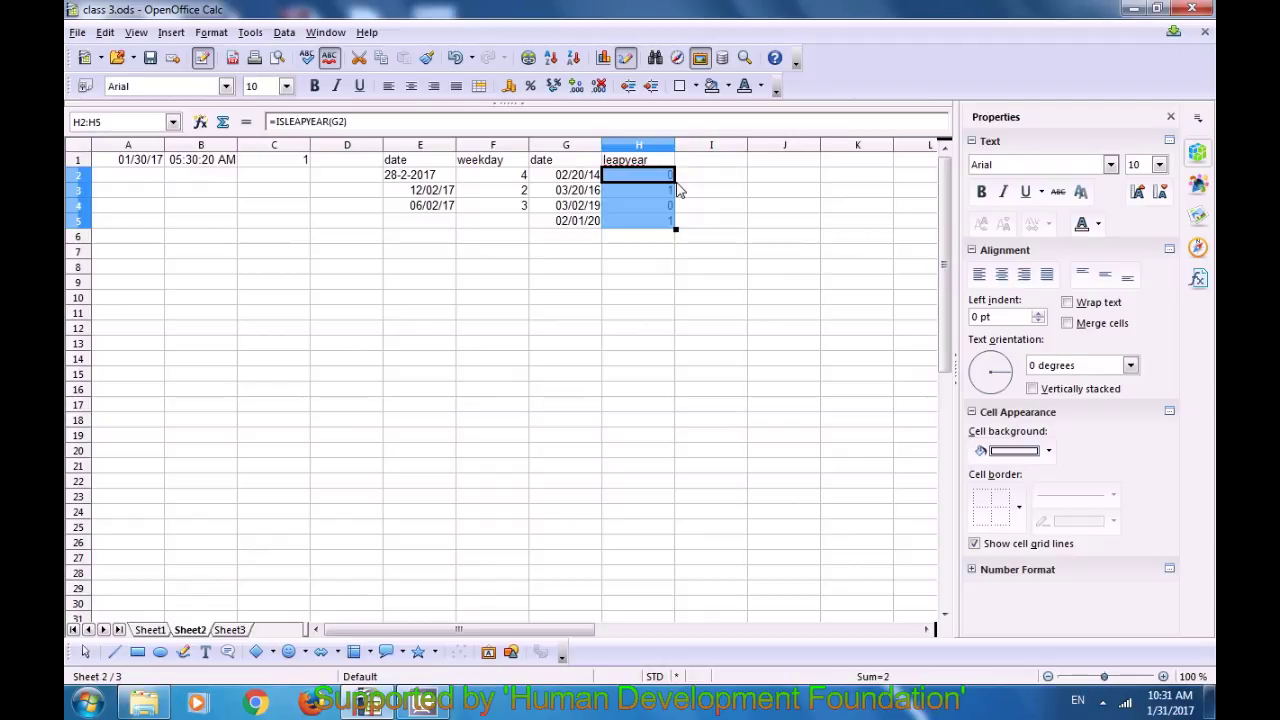
click(698, 192)
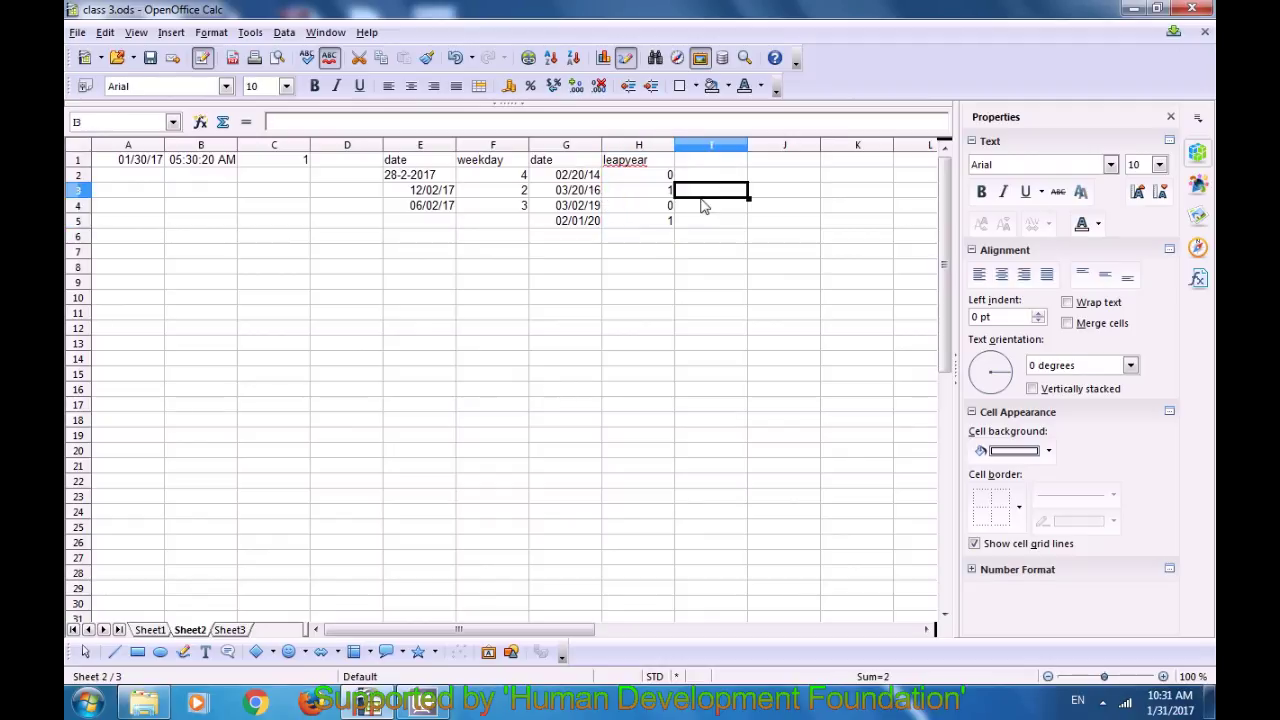
click(663, 195)
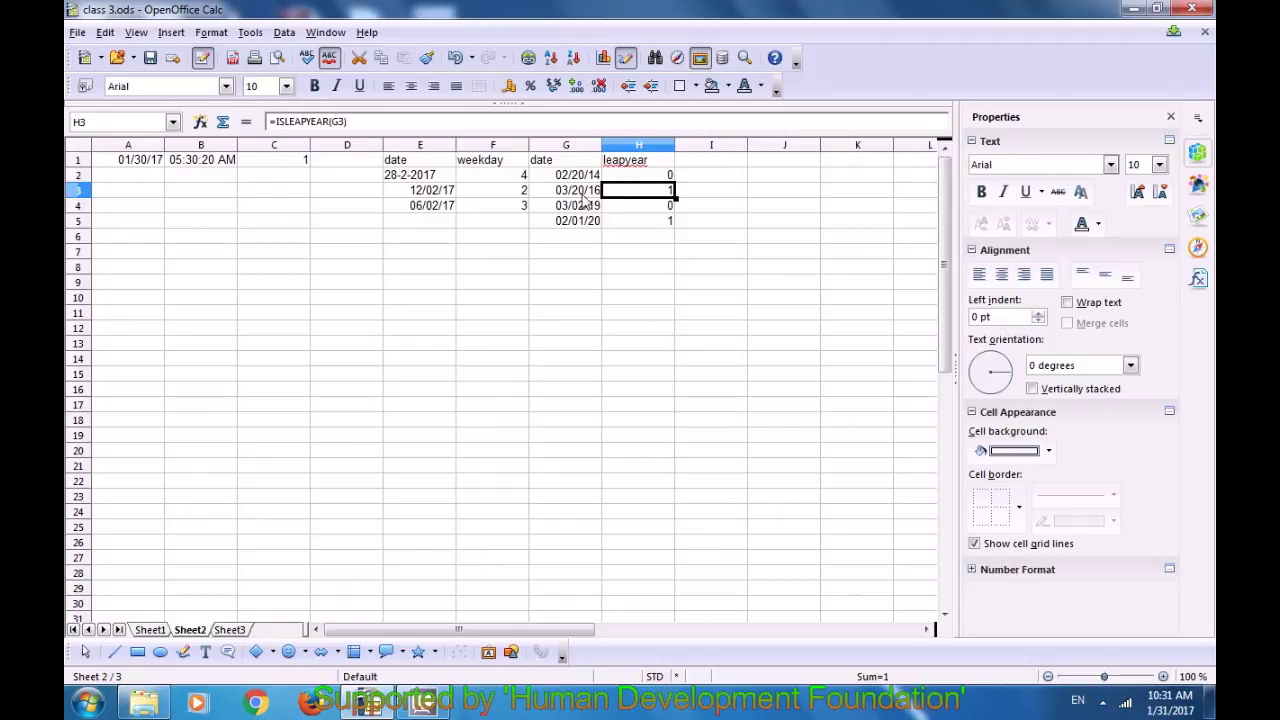
click(653, 209)
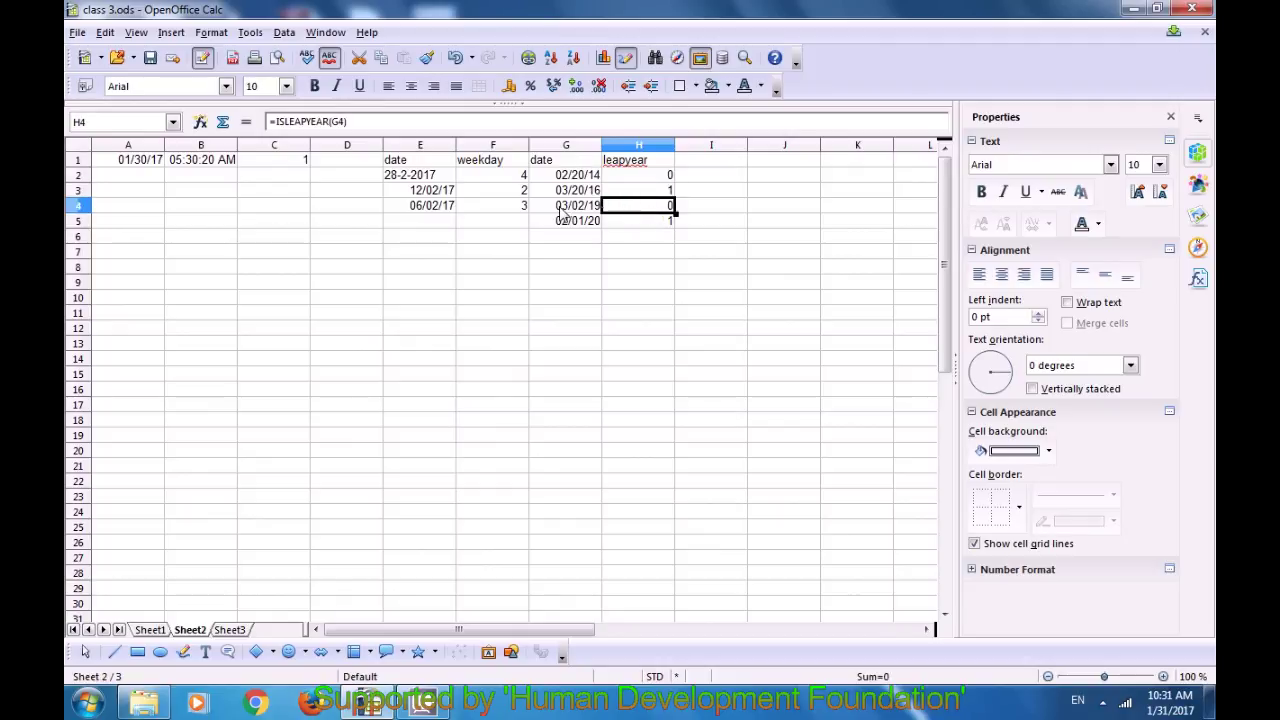
click(640, 224)
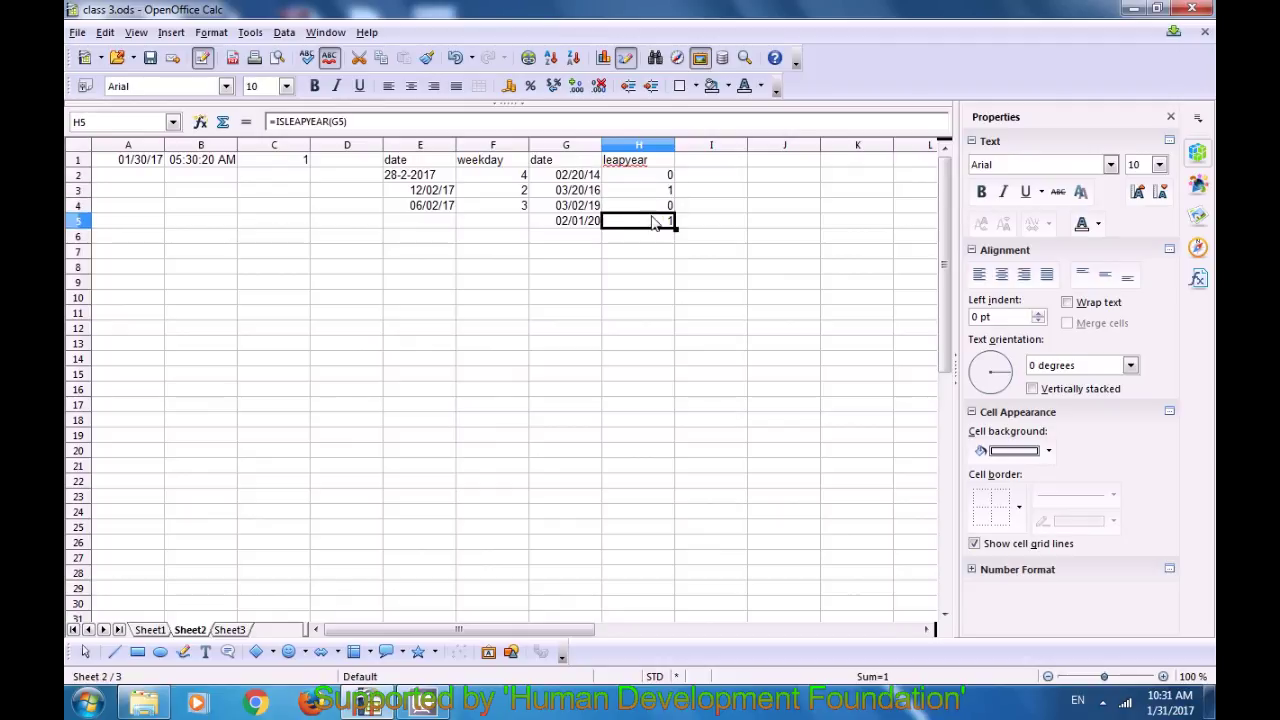
click(656, 270)
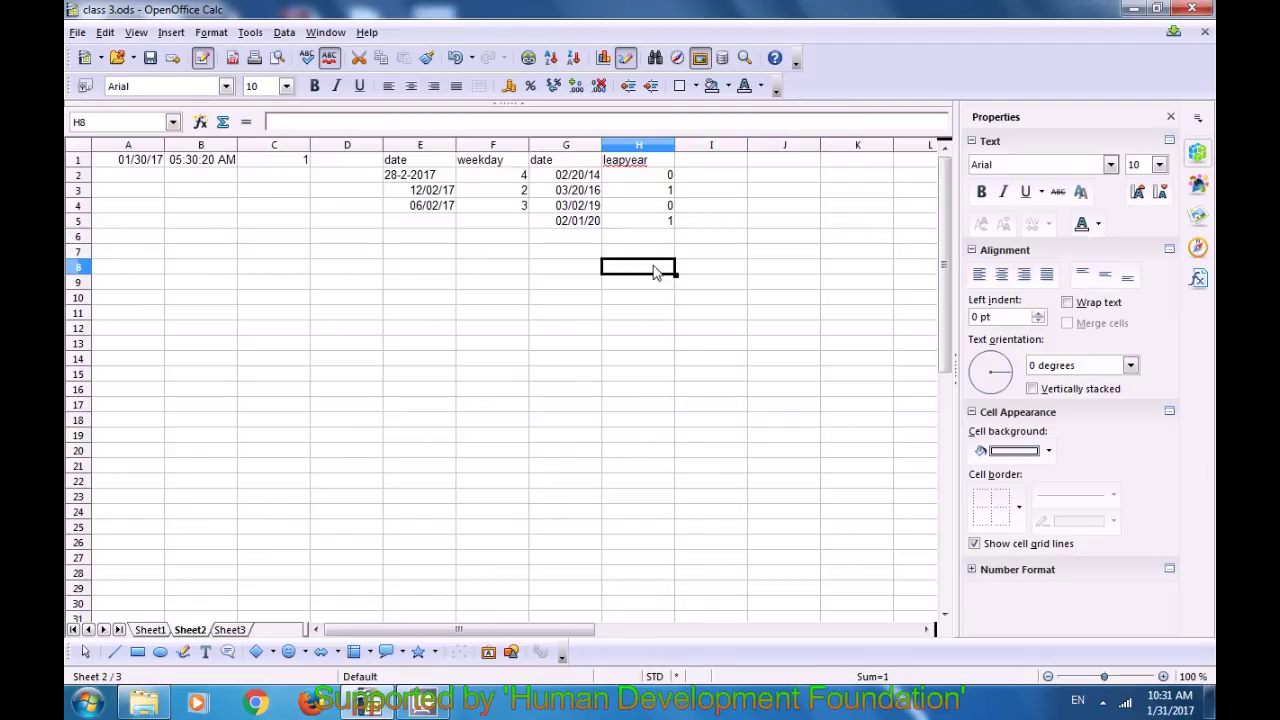
click(643, 176)
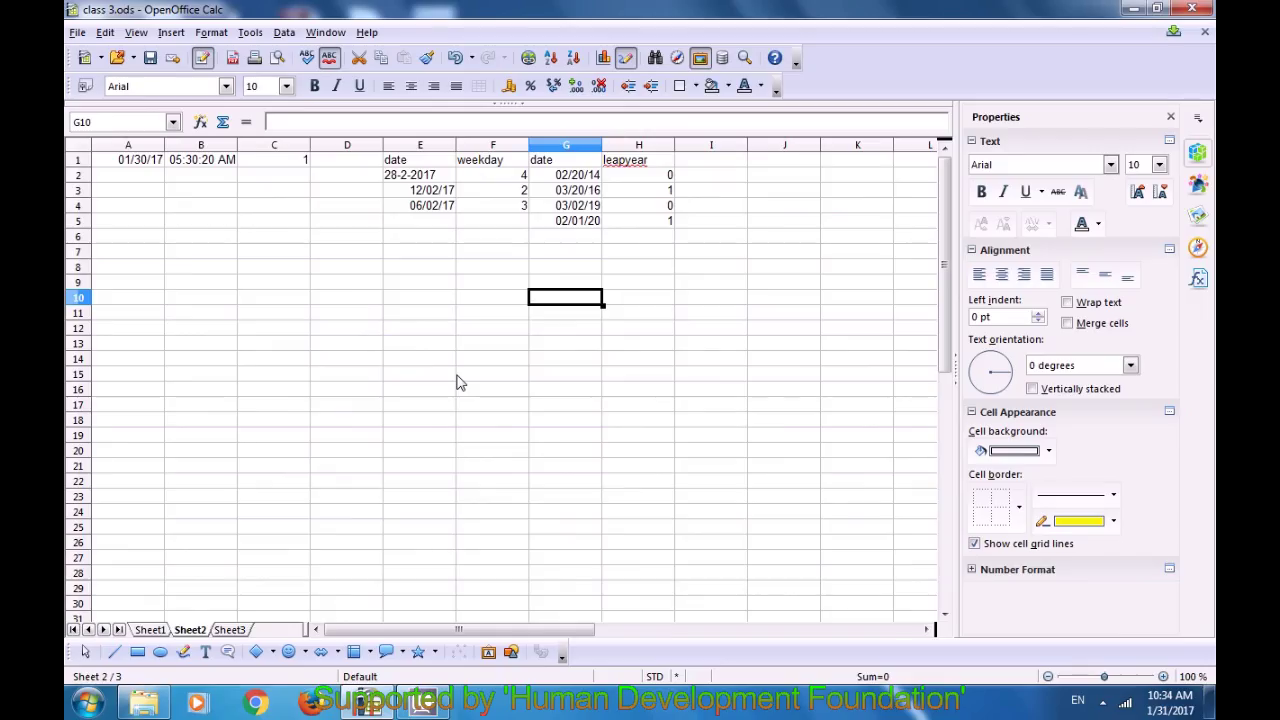
click(704, 165)
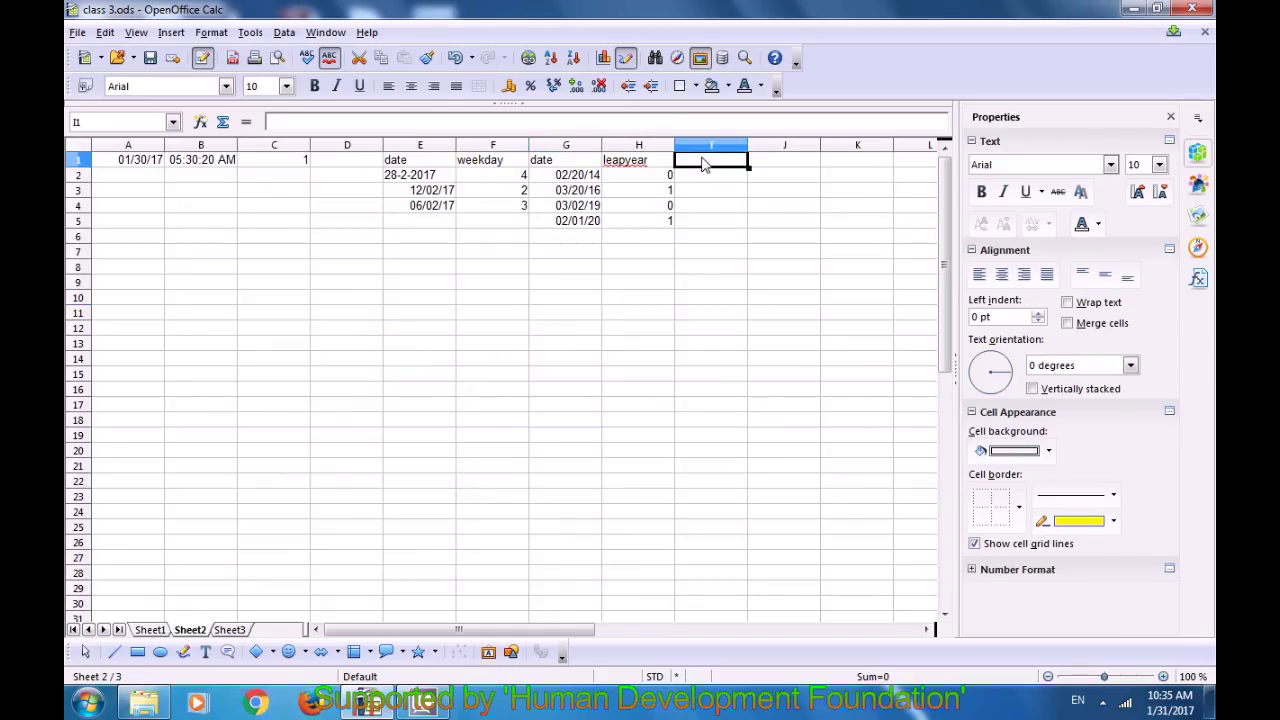
Step: Enter the heading 'days count' in cell I1
text(day)
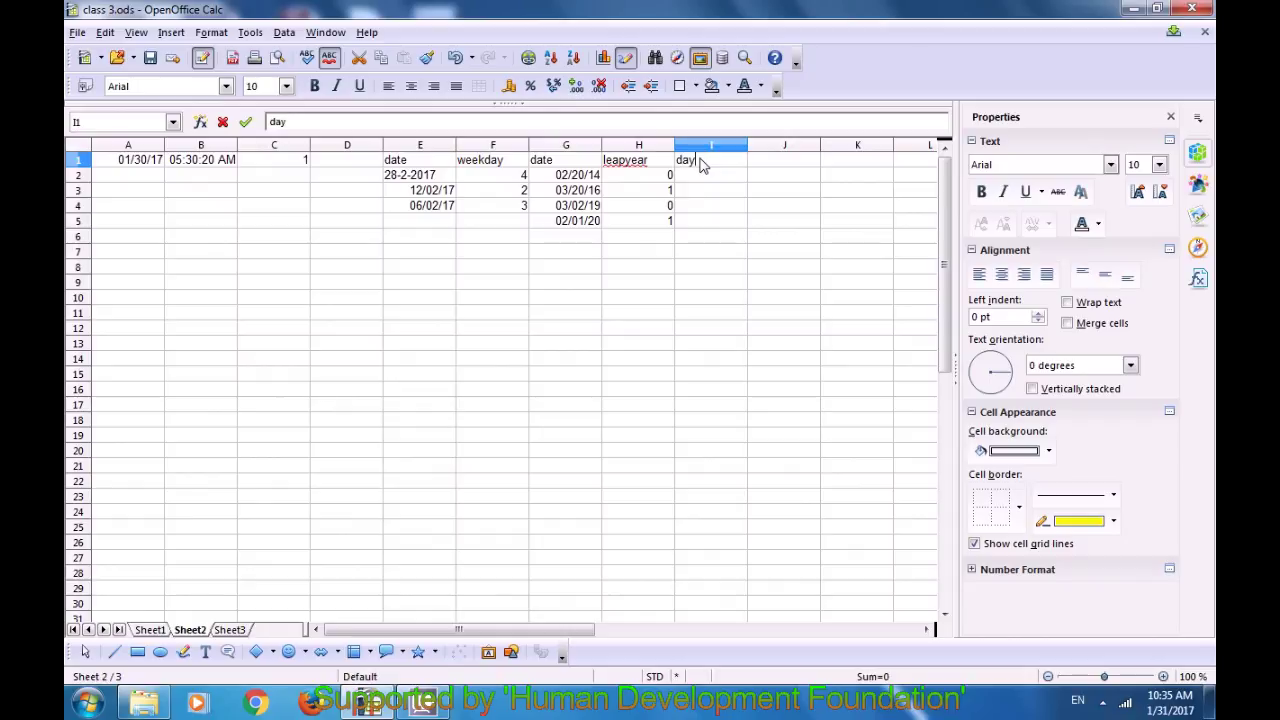
text(s count)
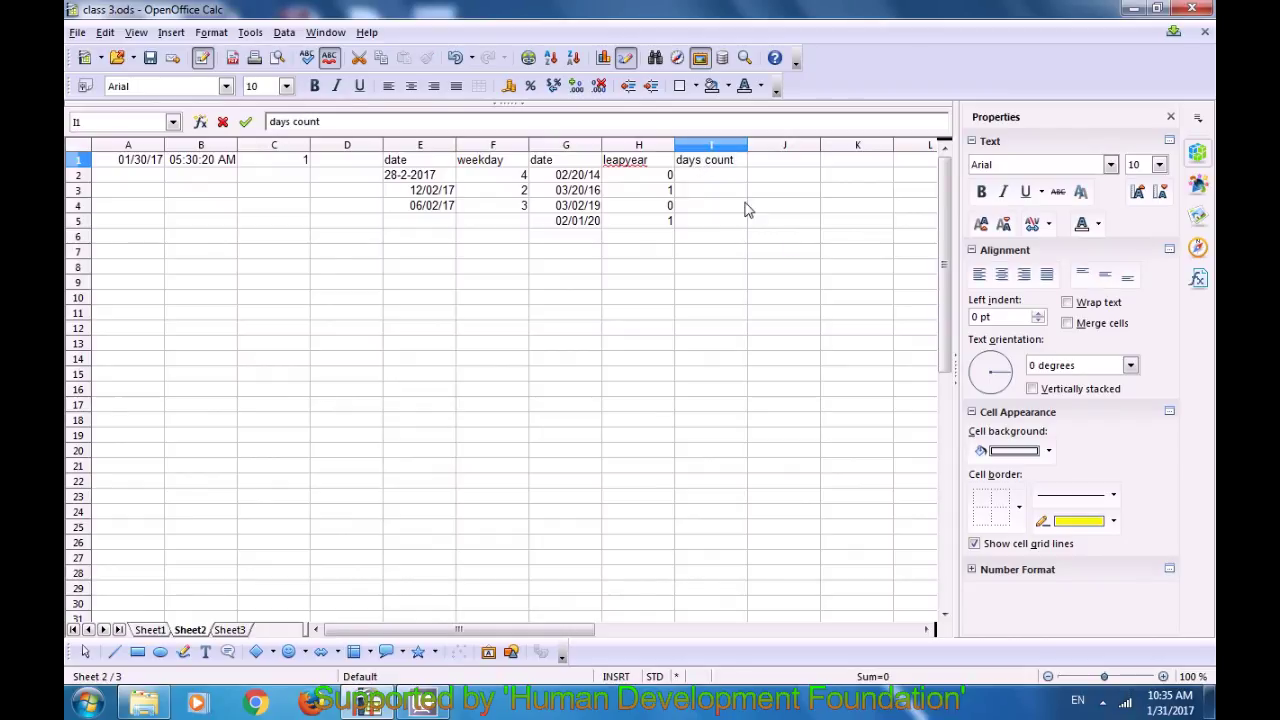
key(Return)
click(700, 164)
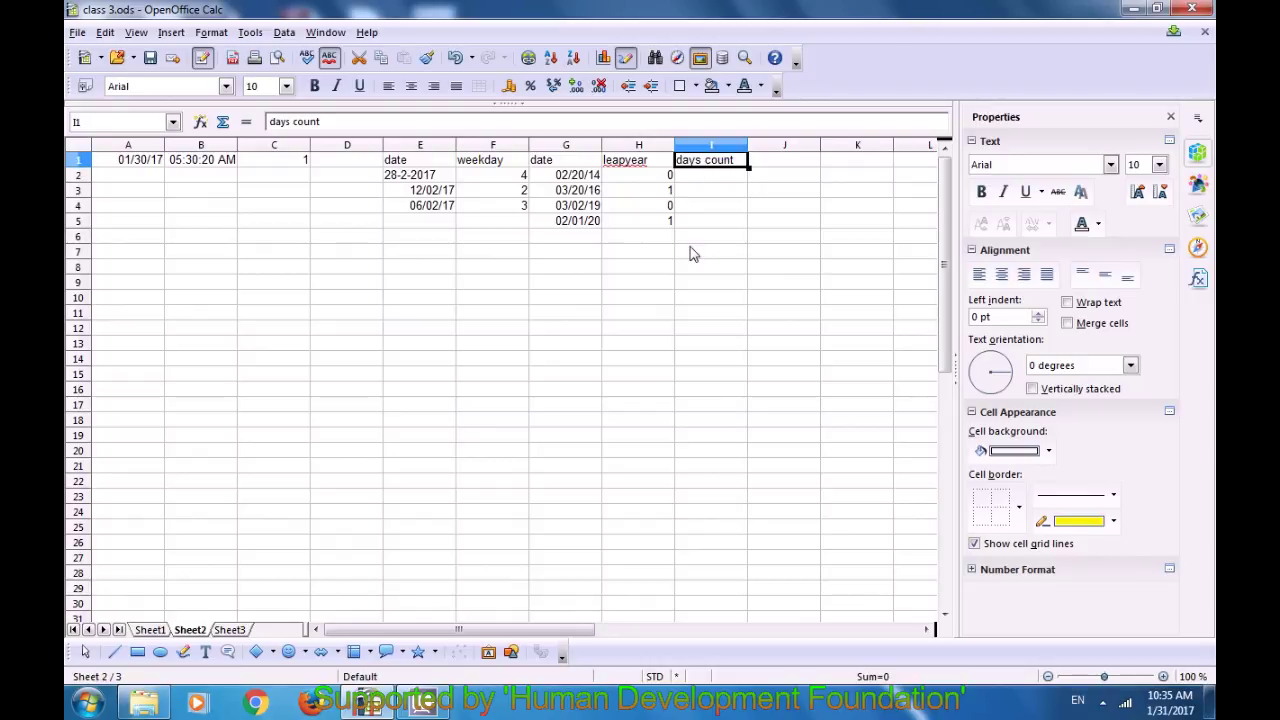
Step: Review the DATE entries in G2–G5 and the typed date in E3
click(566, 178)
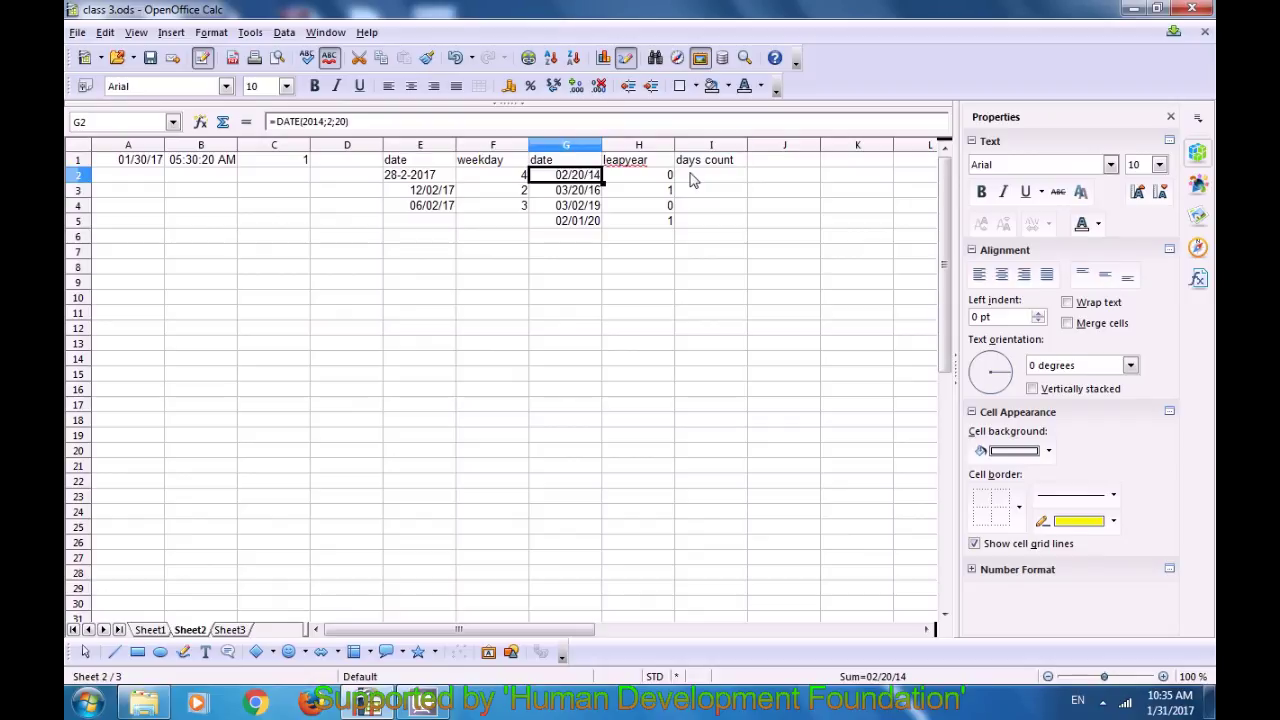
click(690, 177)
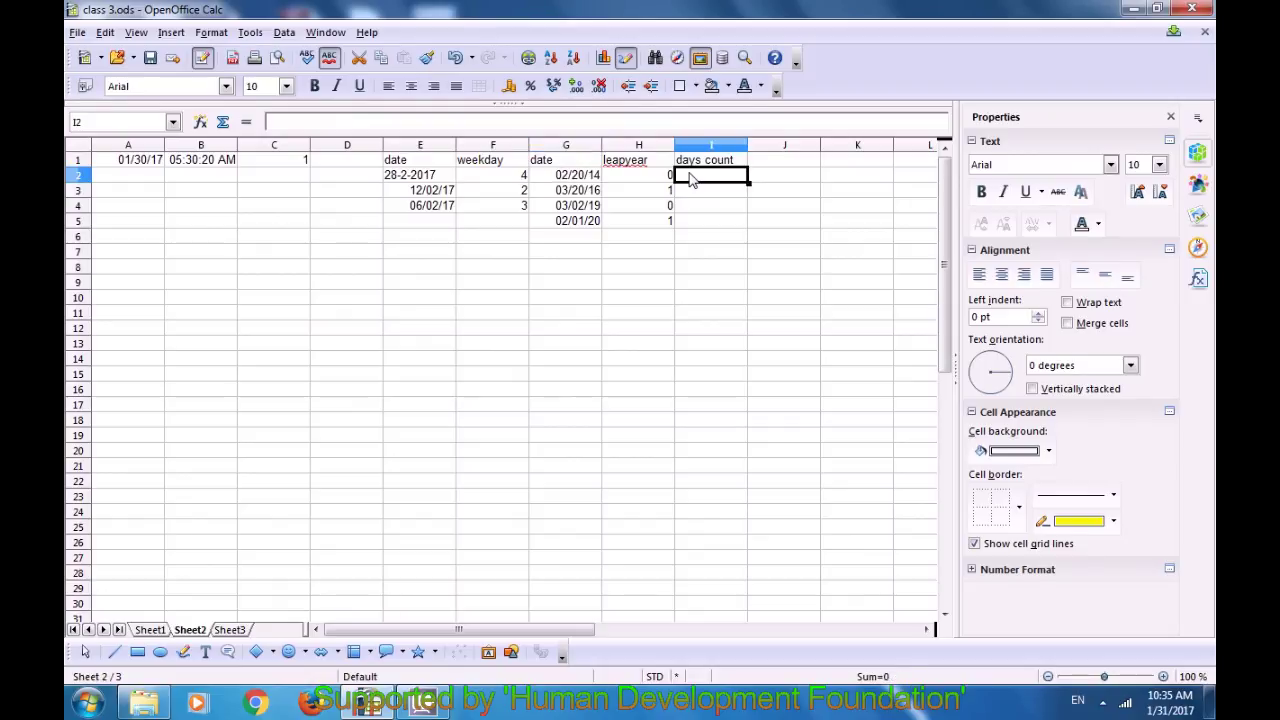
click(562, 180)
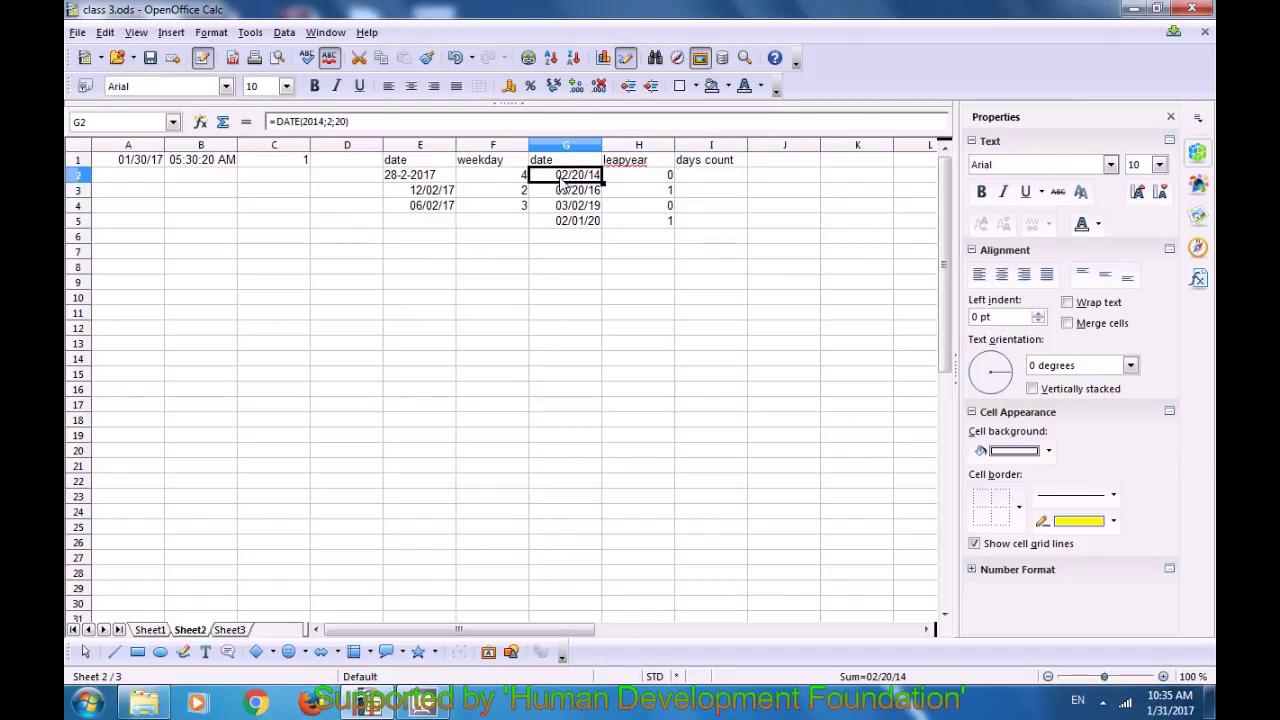
click(561, 195)
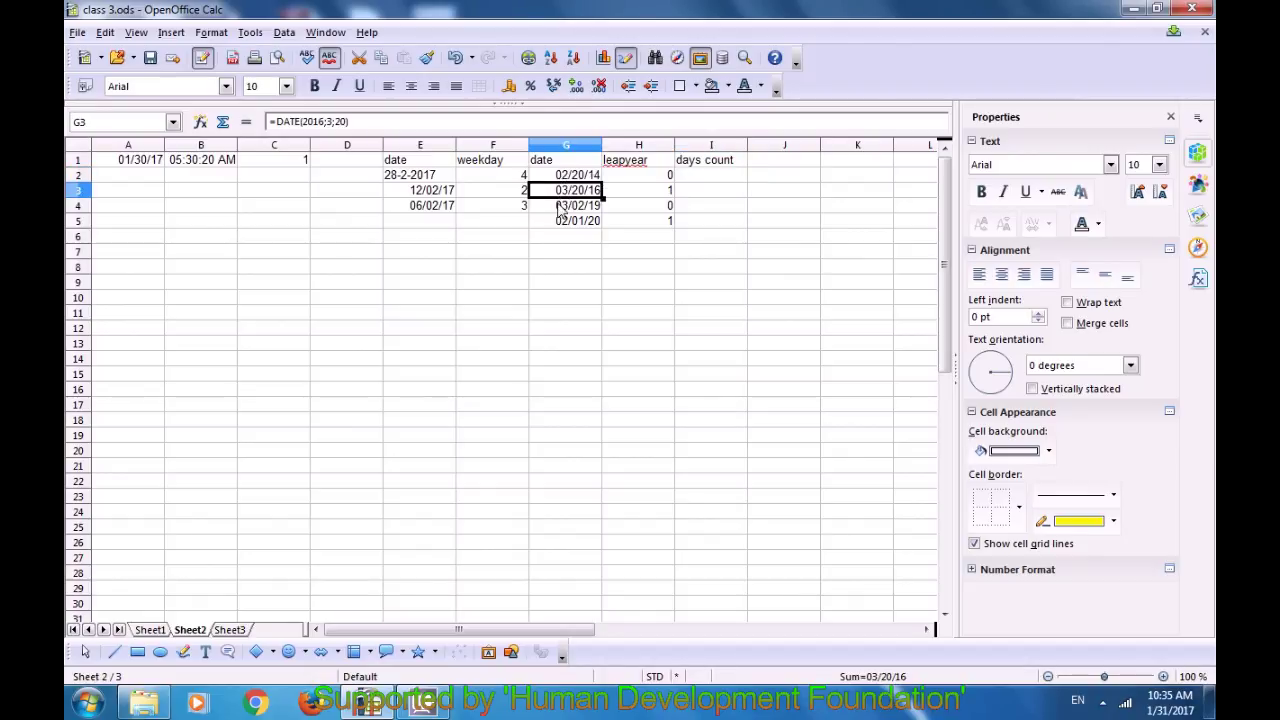
click(557, 208)
click(560, 228)
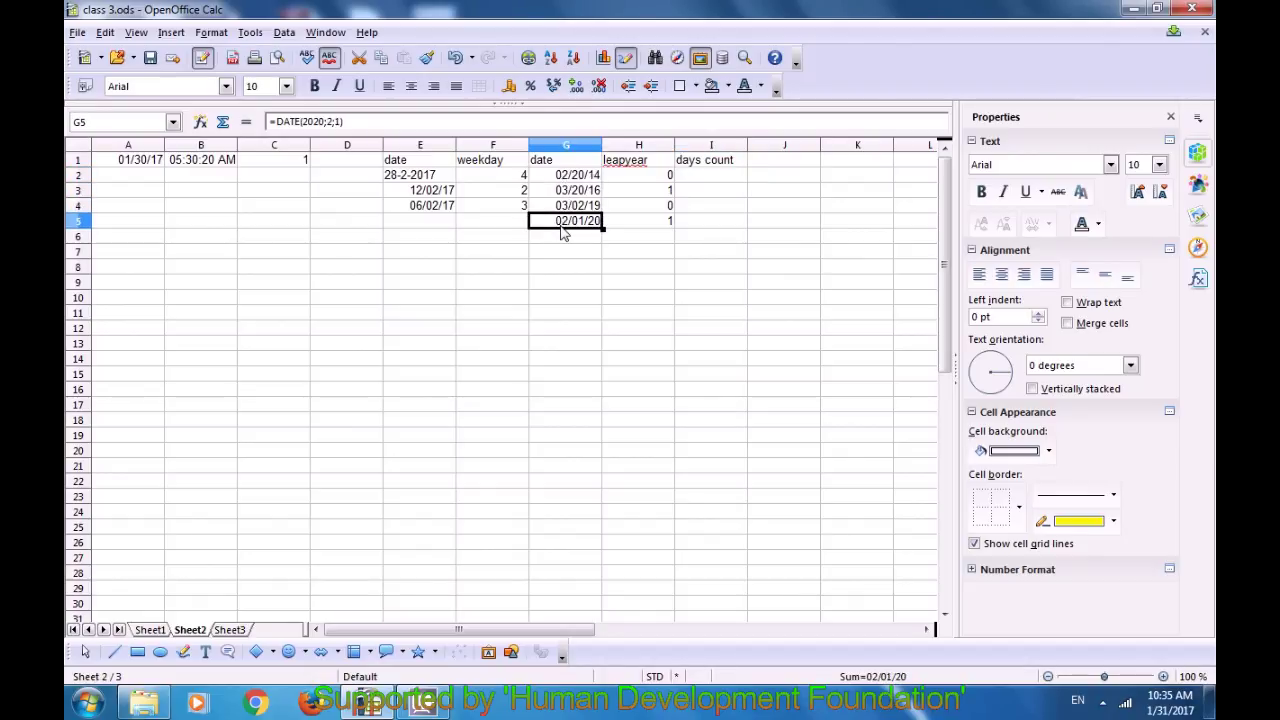
click(418, 195)
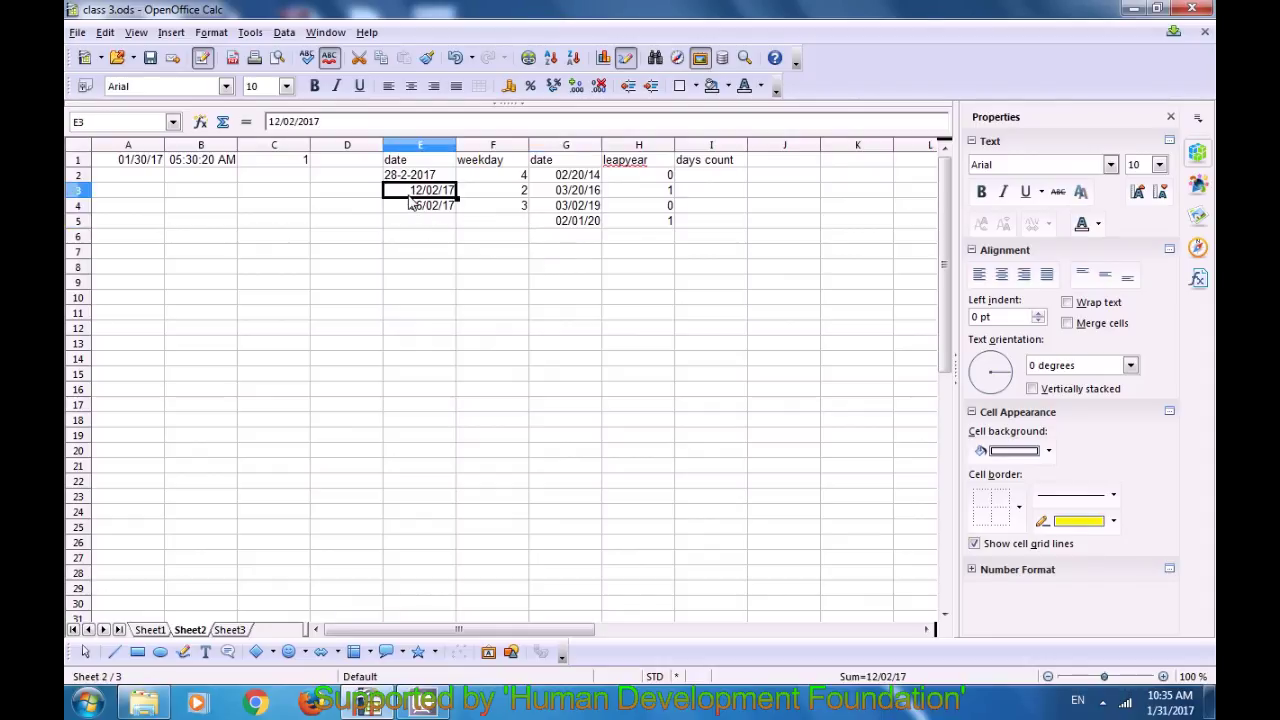
click(708, 178)
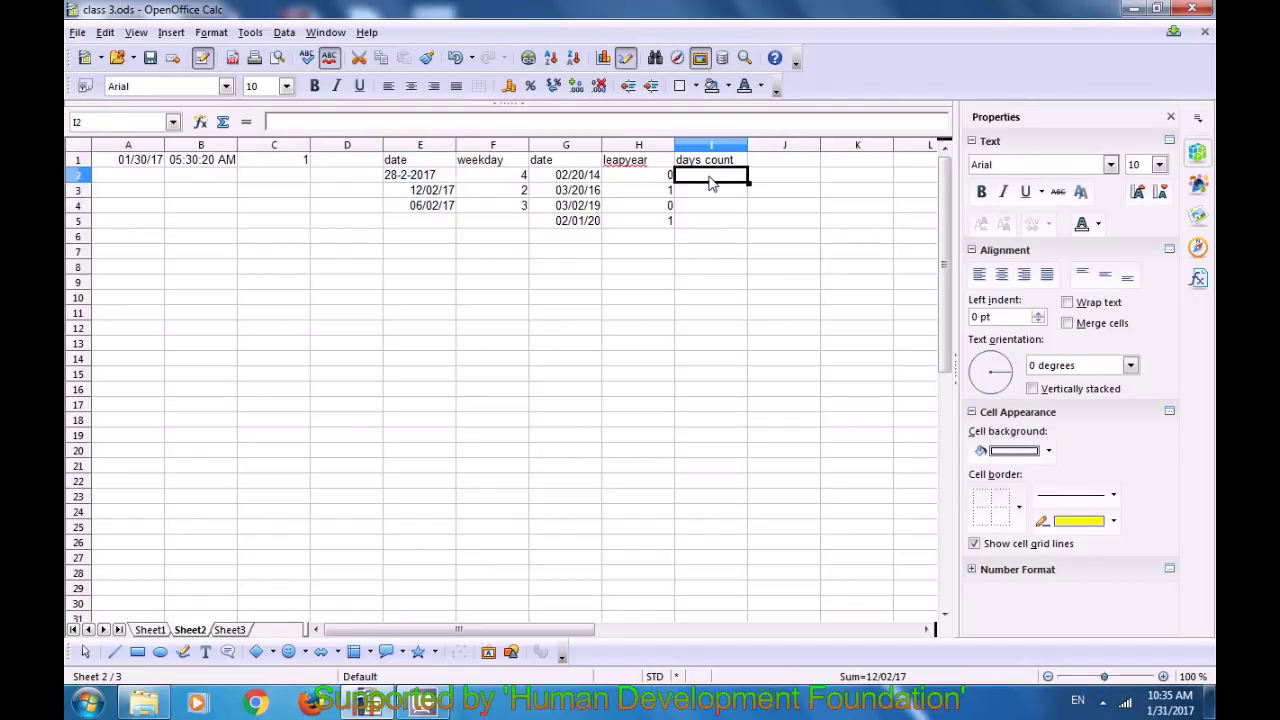
Step: Enter =DAYSINMONTH(G2) in I2, returning 28 days for February 2014
text(=daysin)
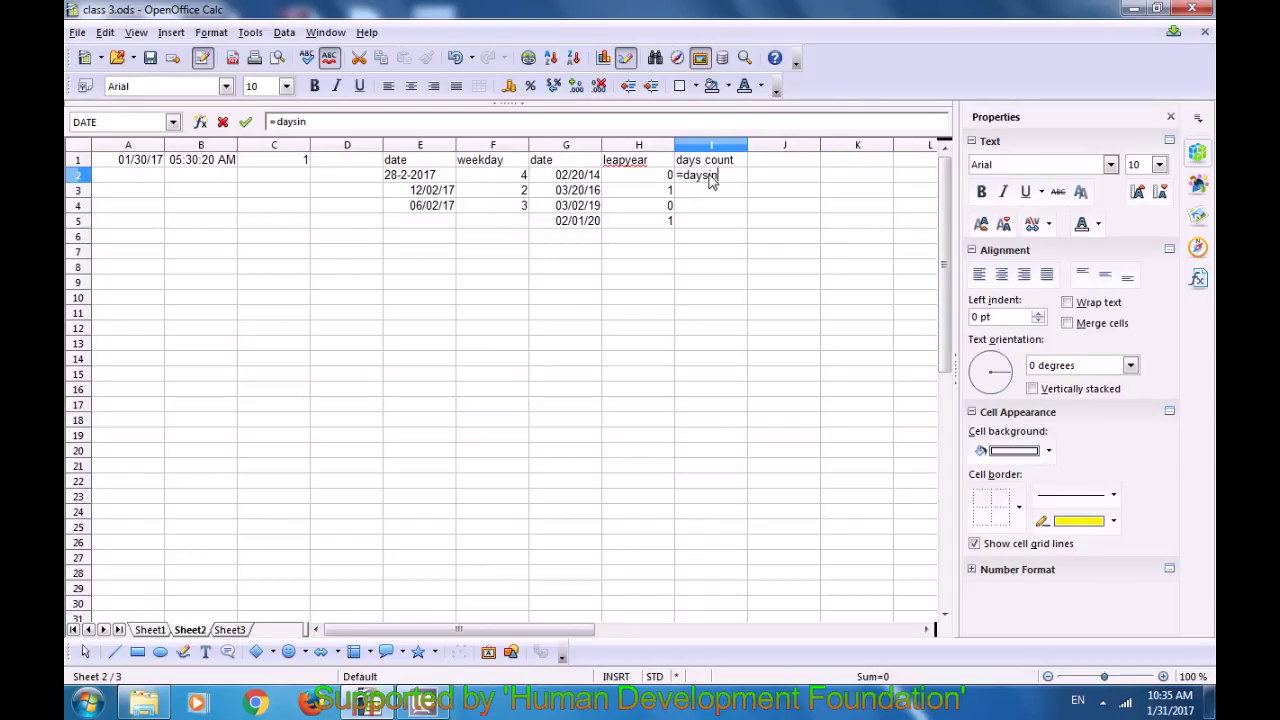
text(month()
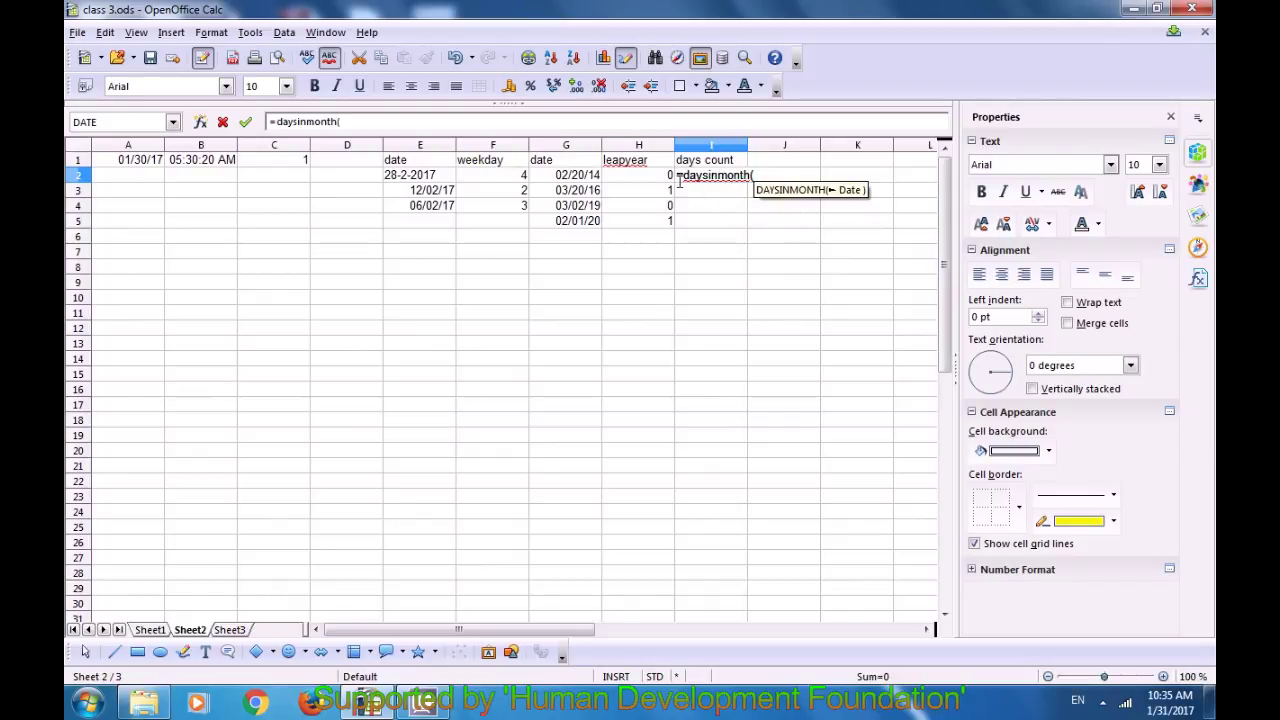
click(575, 178)
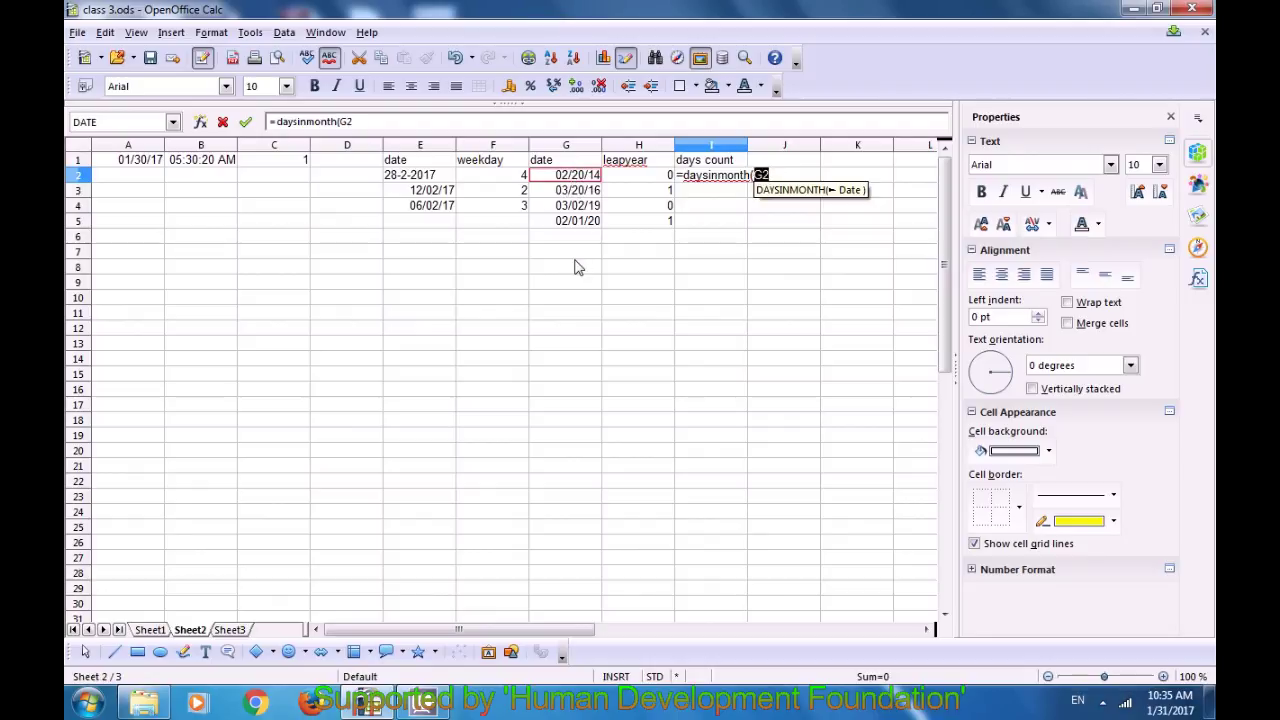
text())
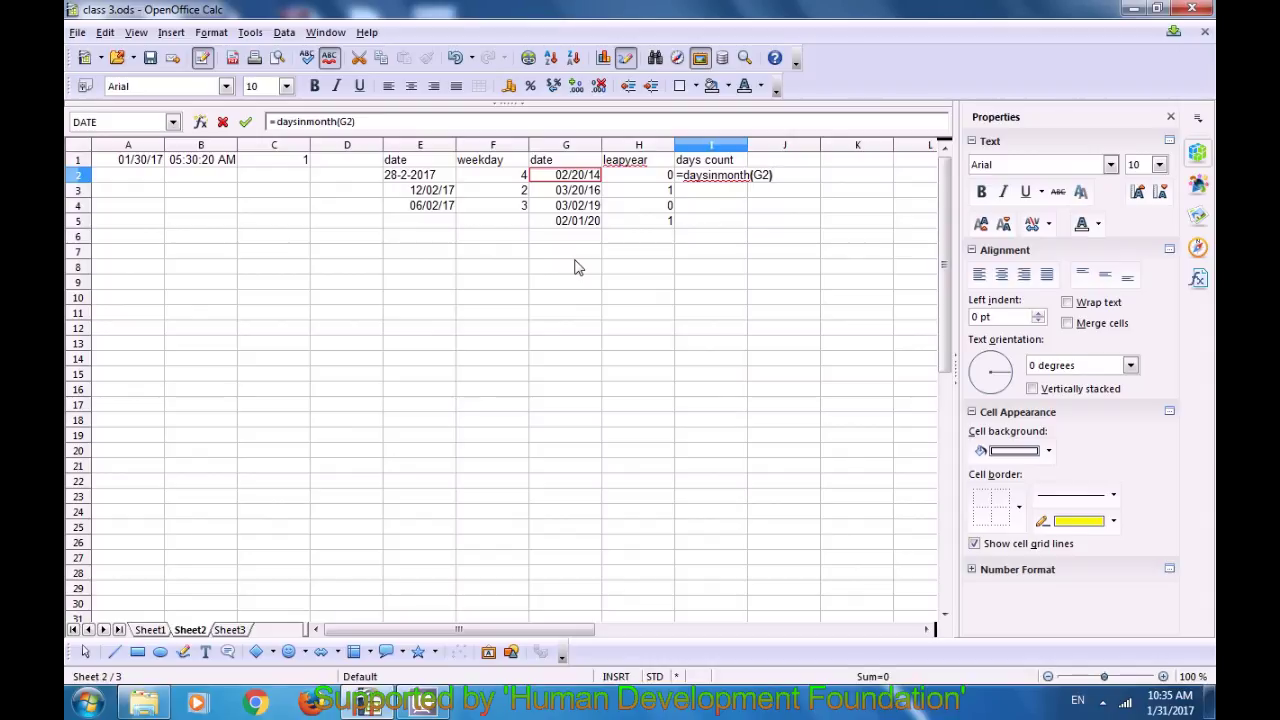
key(Return)
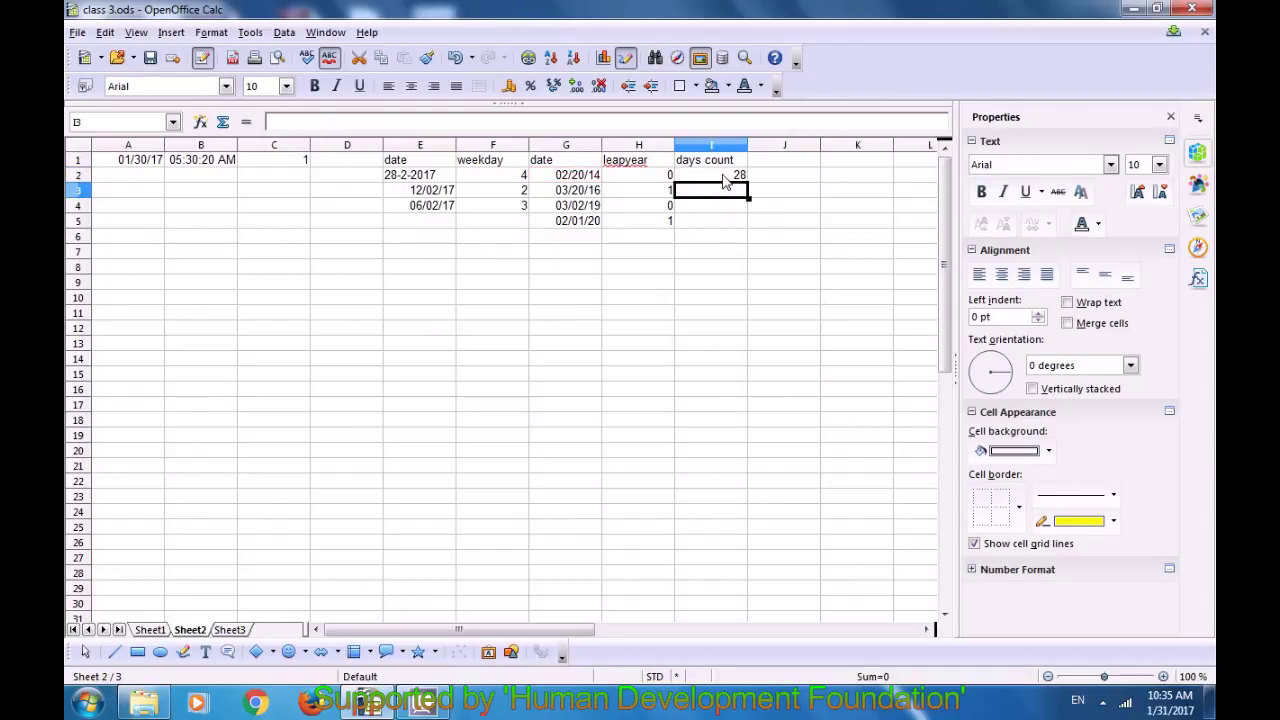
click(716, 180)
click(564, 186)
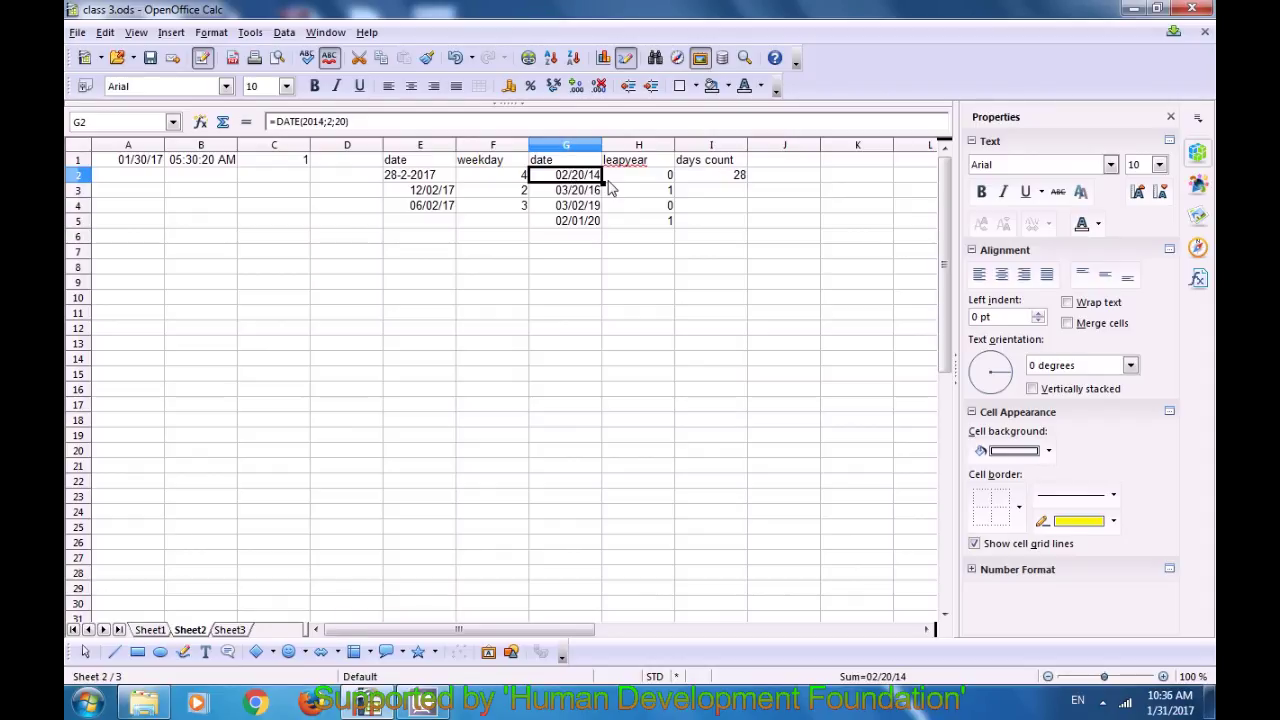
Step: Enter =DAYSINMONTH(G3) in I3, returning 31
click(711, 195)
text(=)
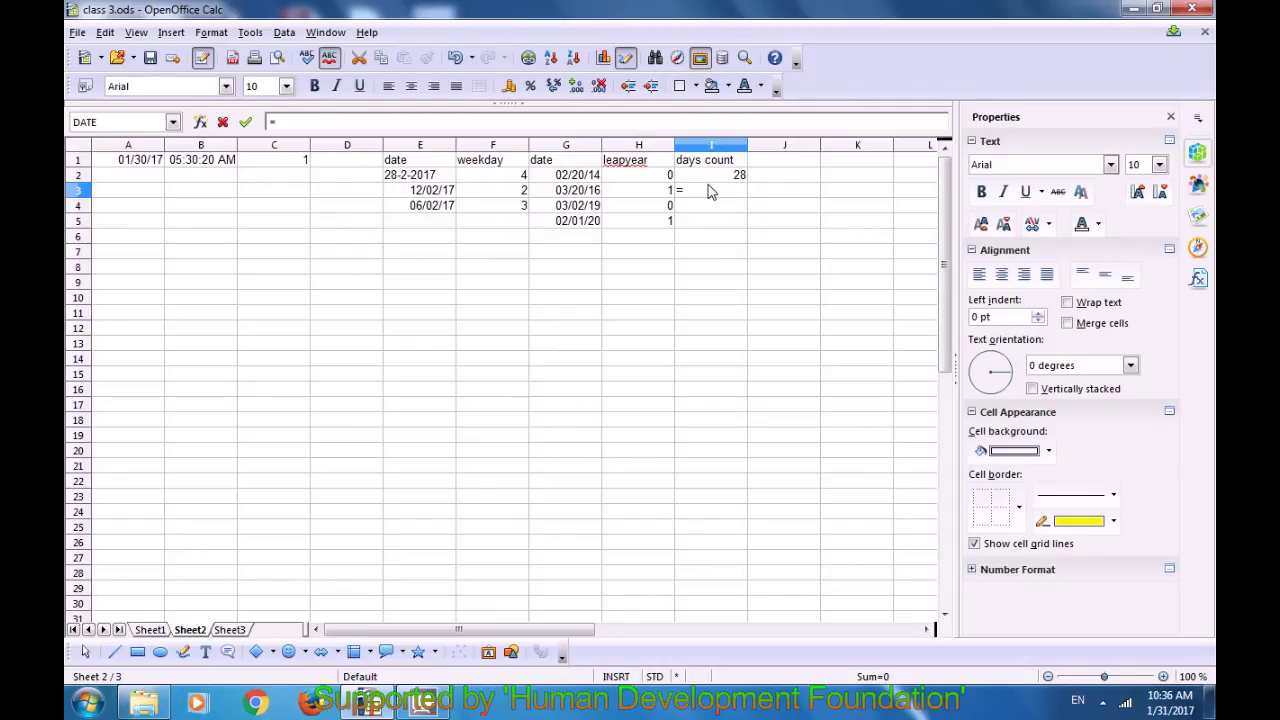
text(daysinmonth)
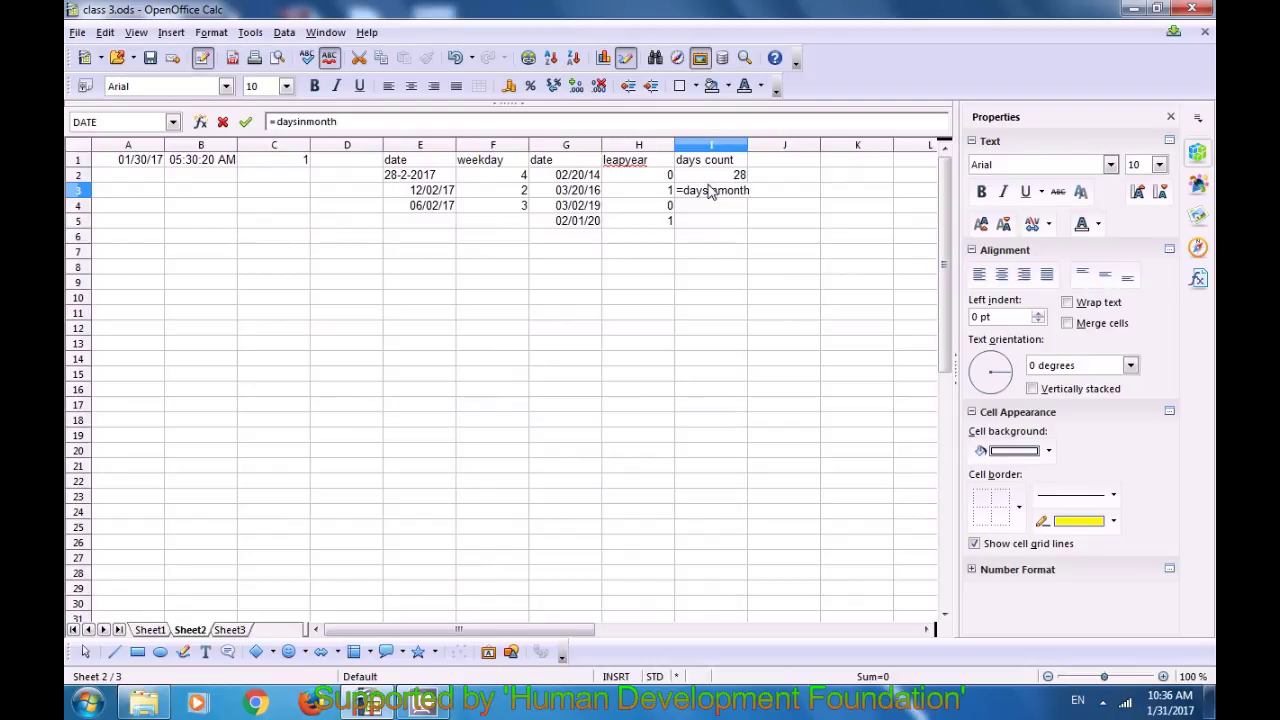
text(()
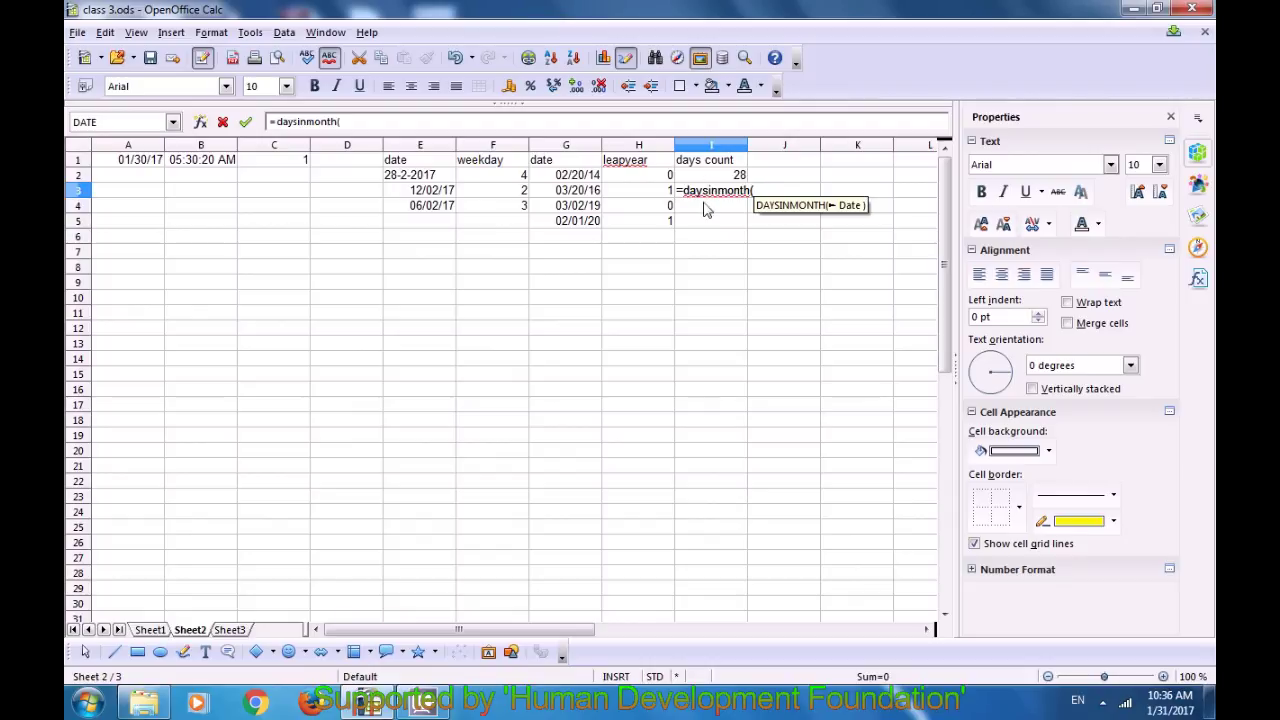
click(581, 192)
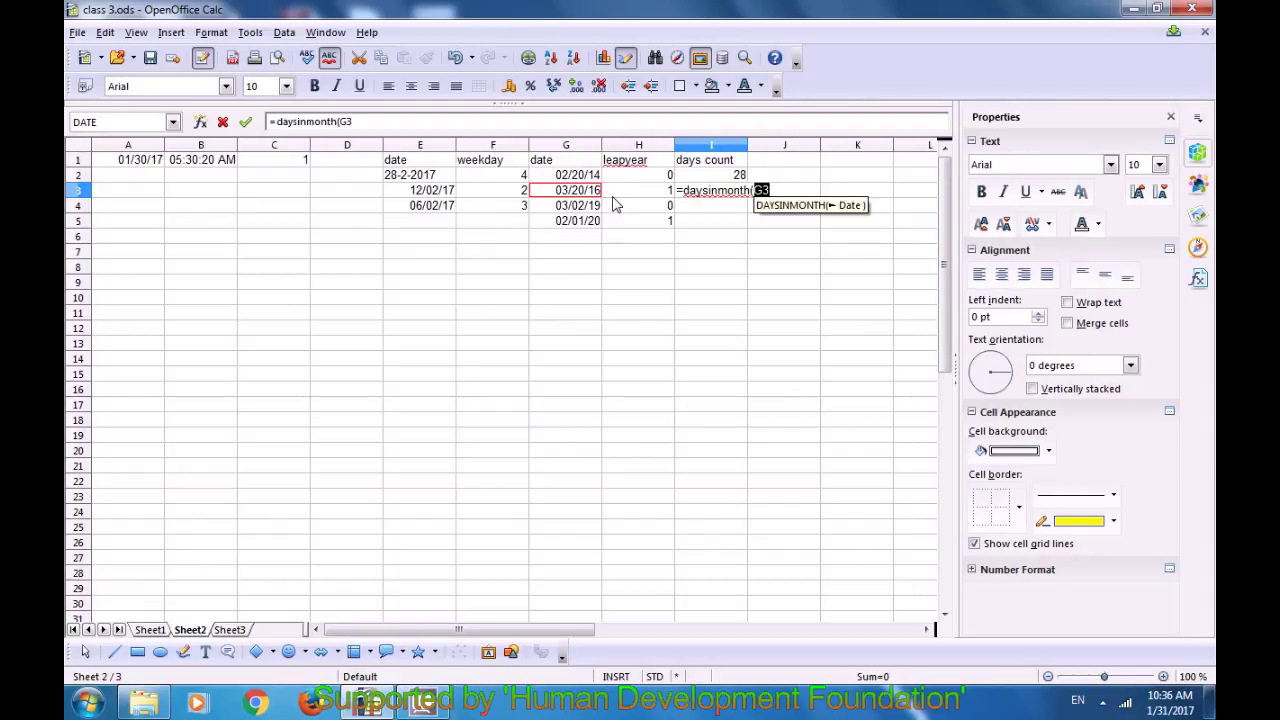
text())
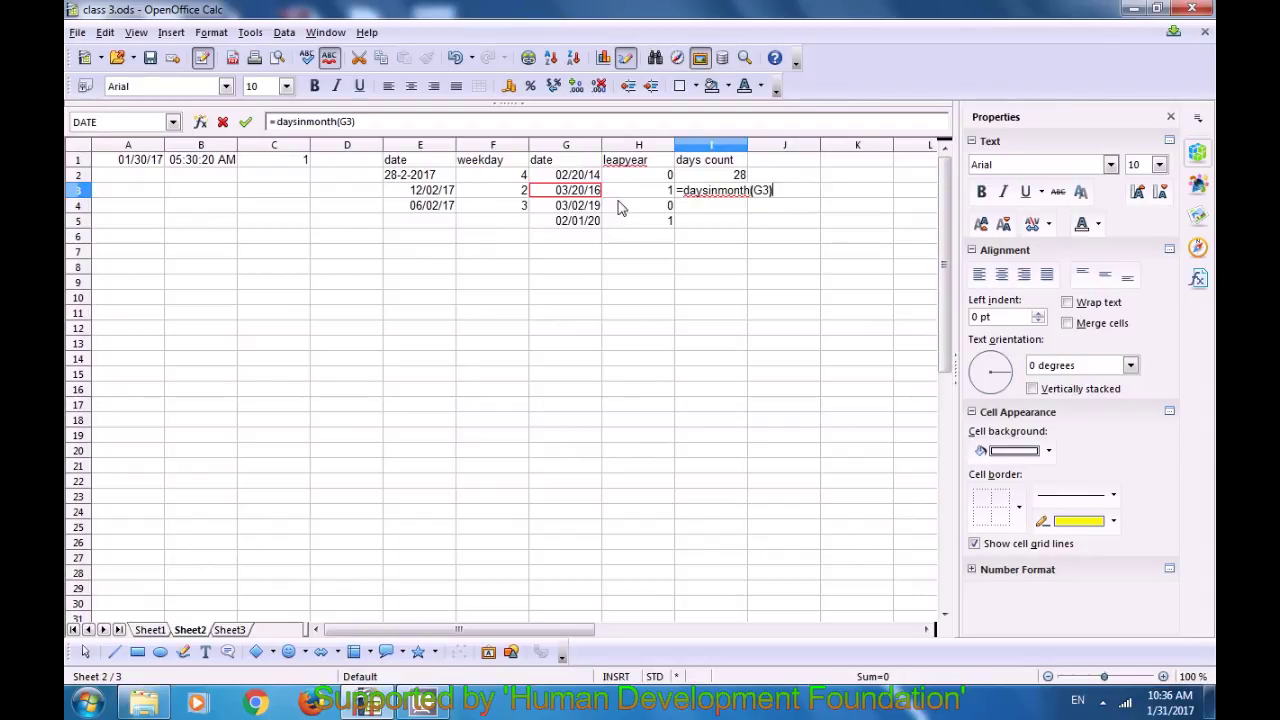
key(Return)
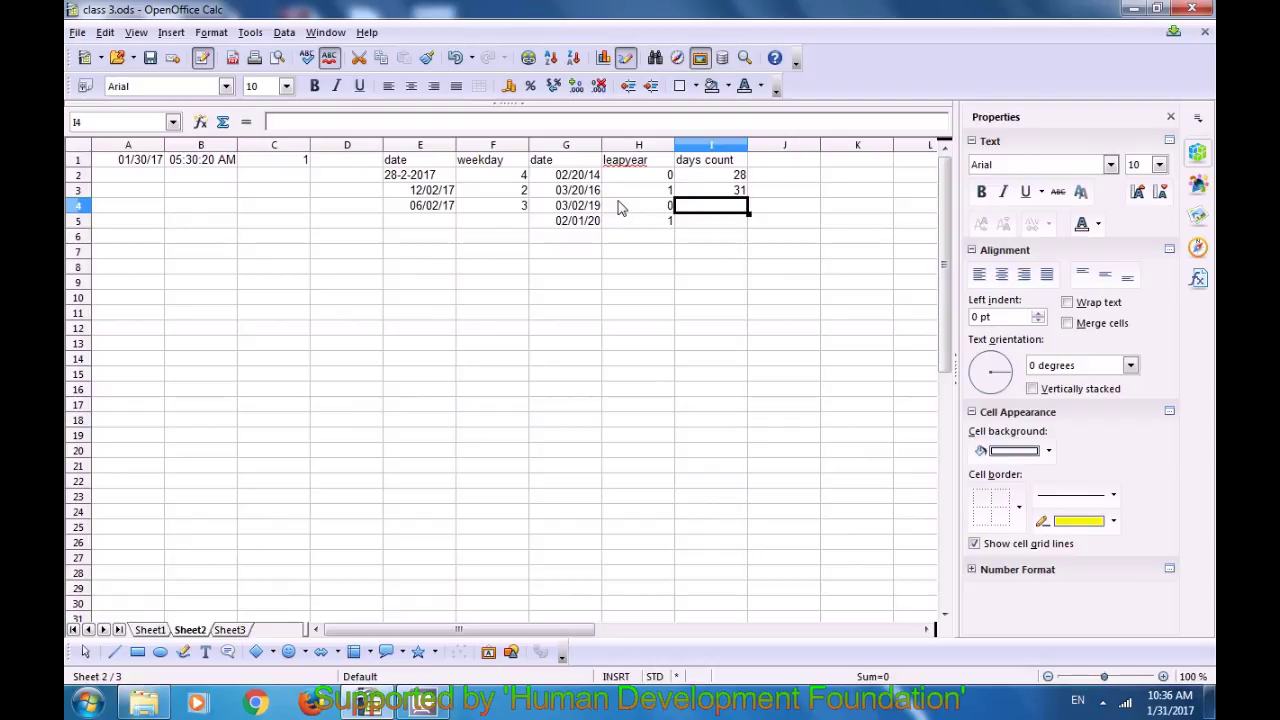
Step: Fill the formula down to I5 and verify 31 and 29 against the G4 and G5 dates
click(697, 191)
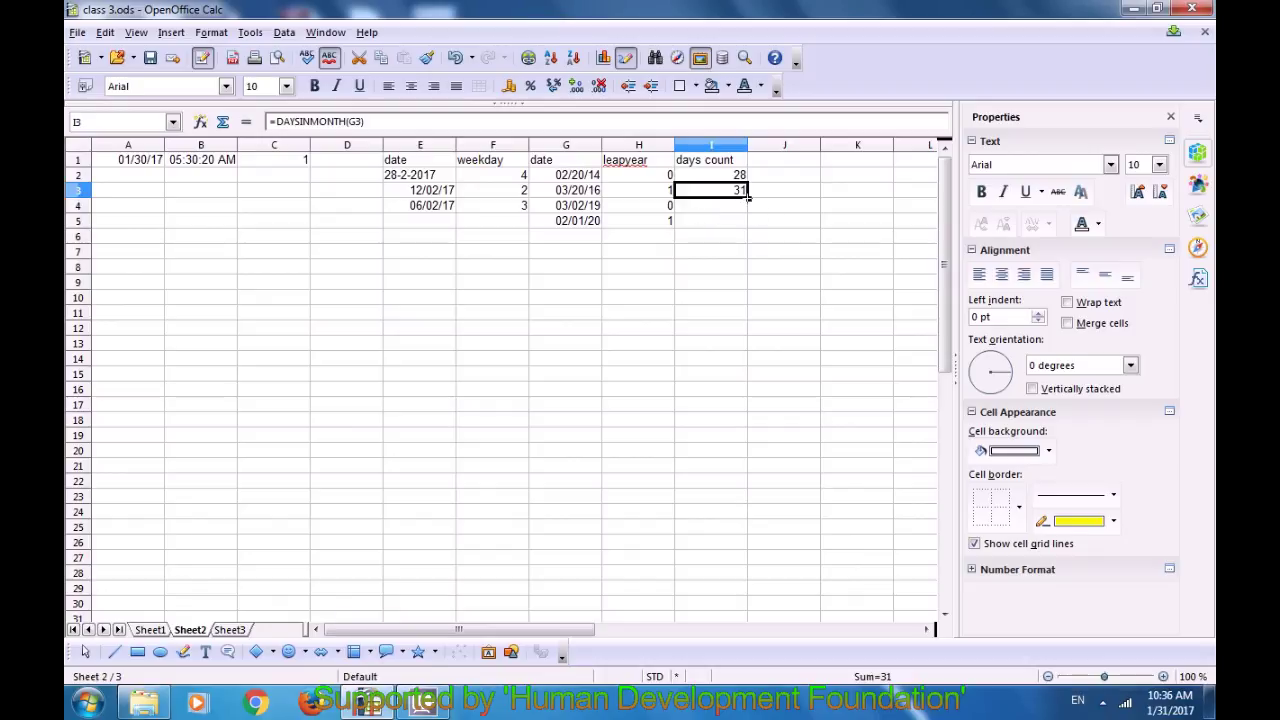
drag(748, 197, 751, 222)
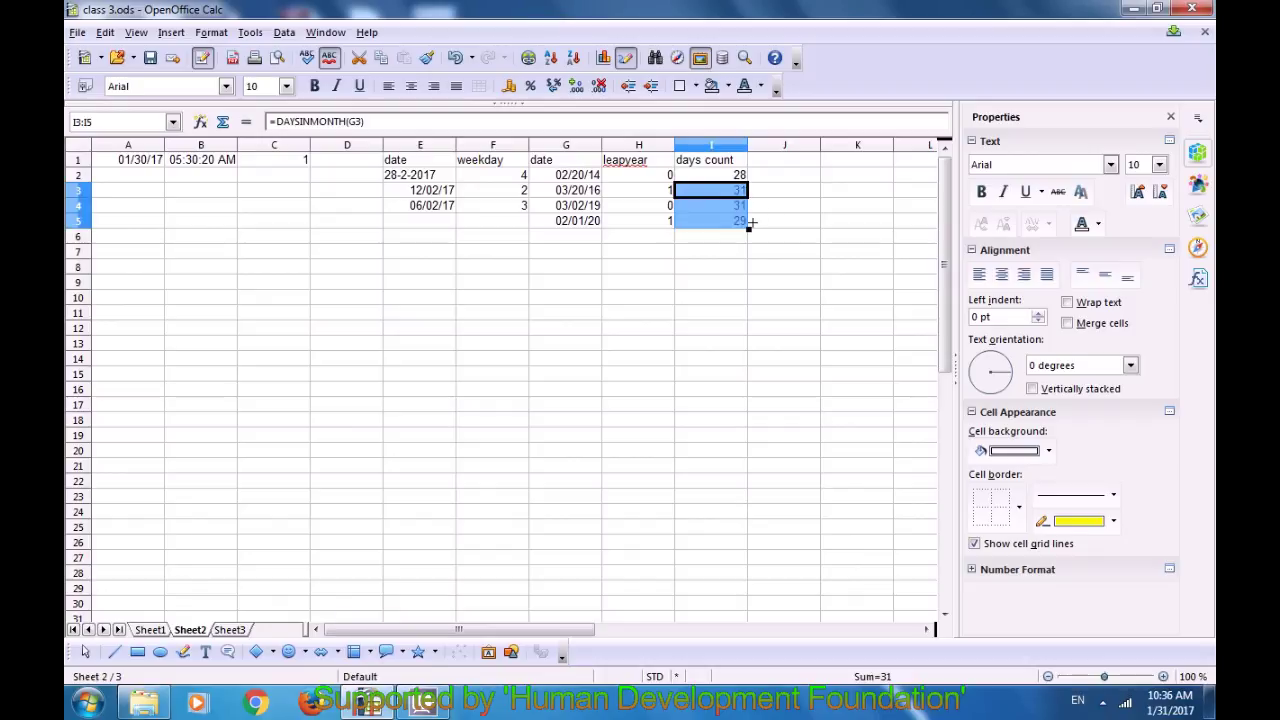
click(717, 262)
click(595, 208)
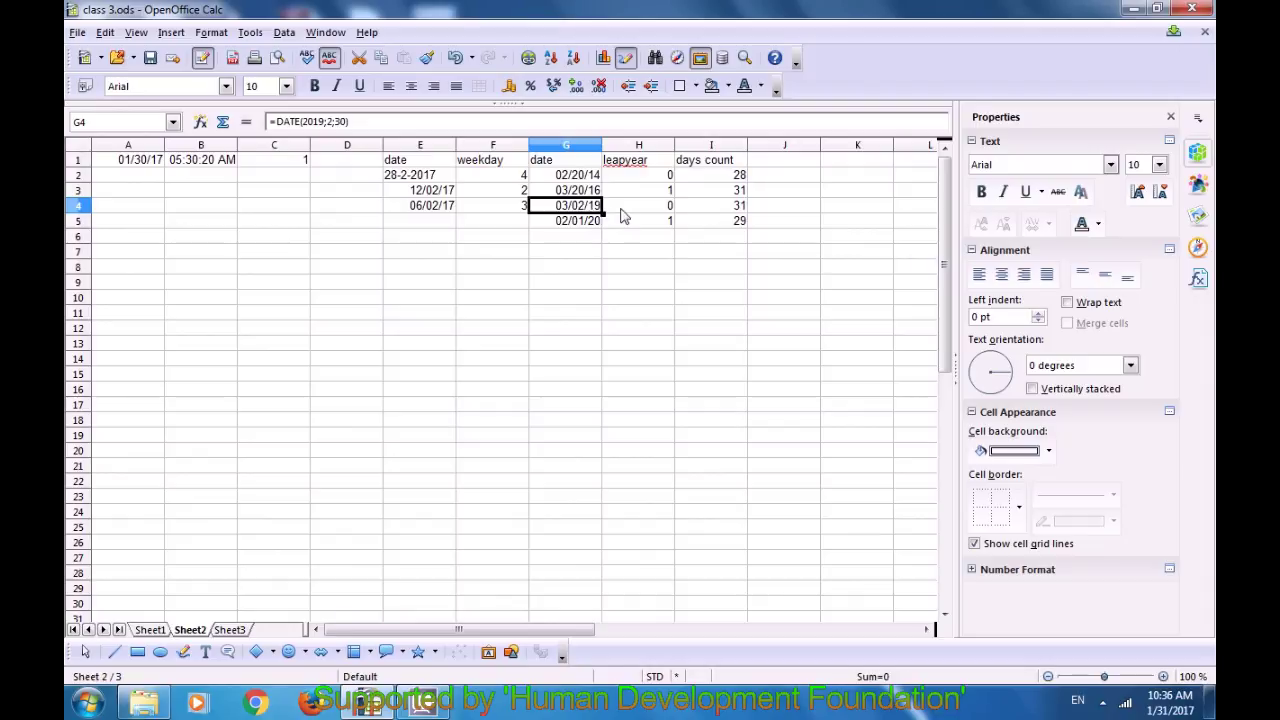
click(731, 212)
click(732, 220)
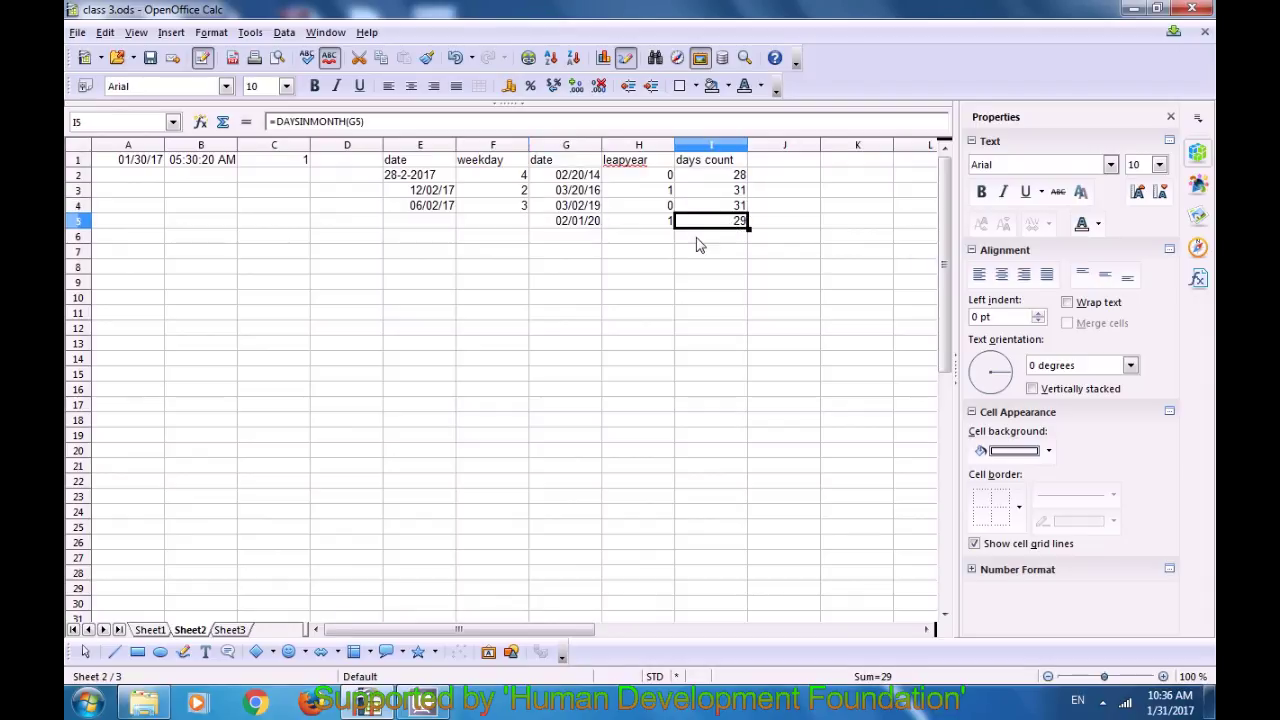
click(588, 223)
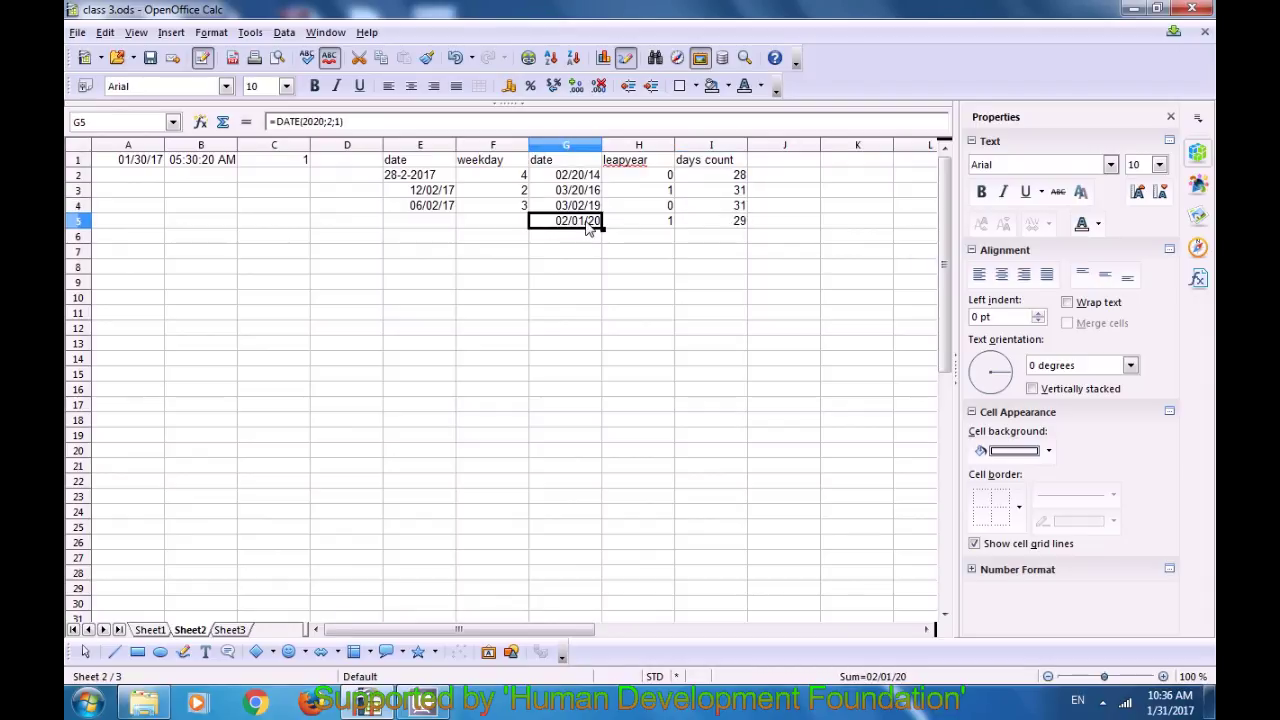
click(724, 226)
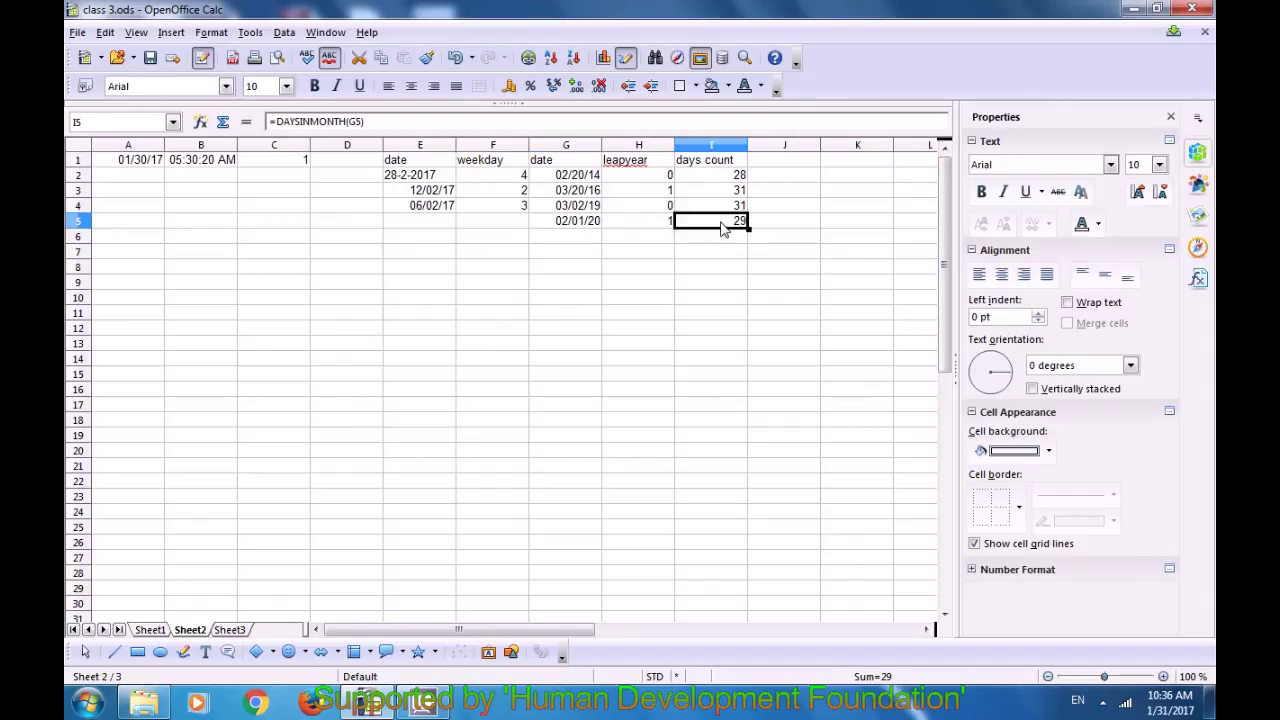
click(667, 273)
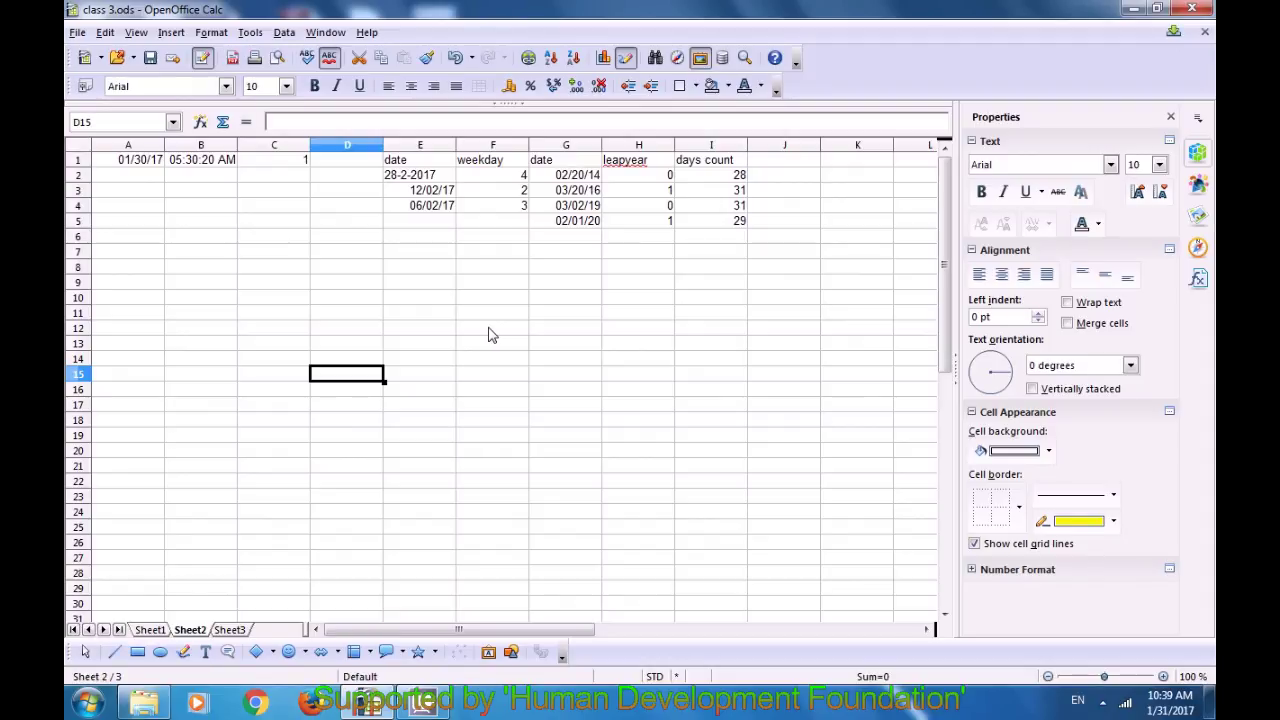
click(784, 162)
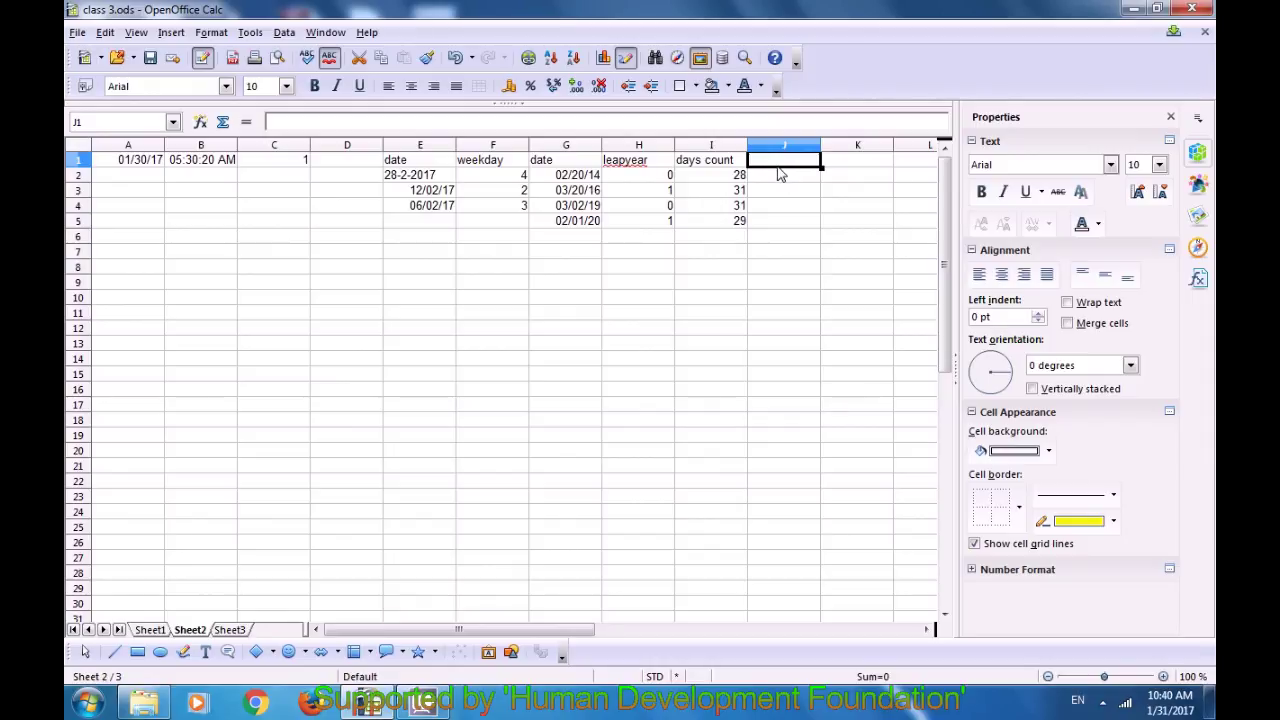
text(w)
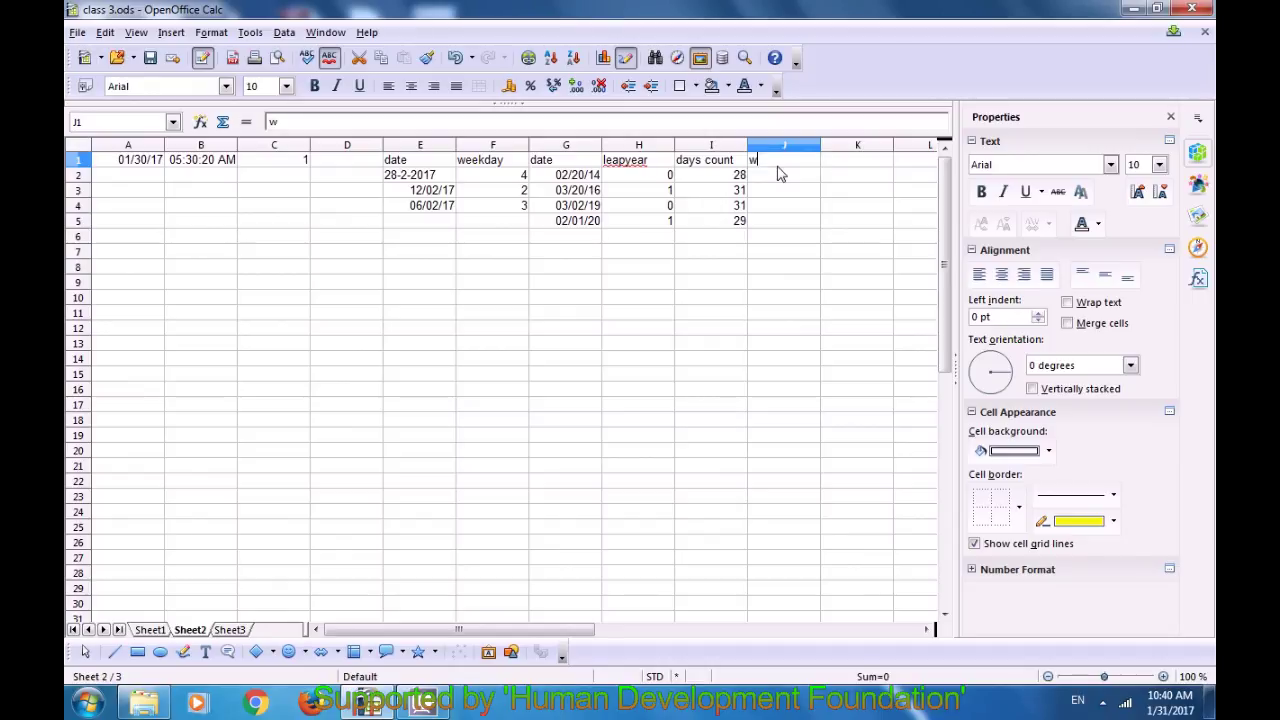
text(eek count)
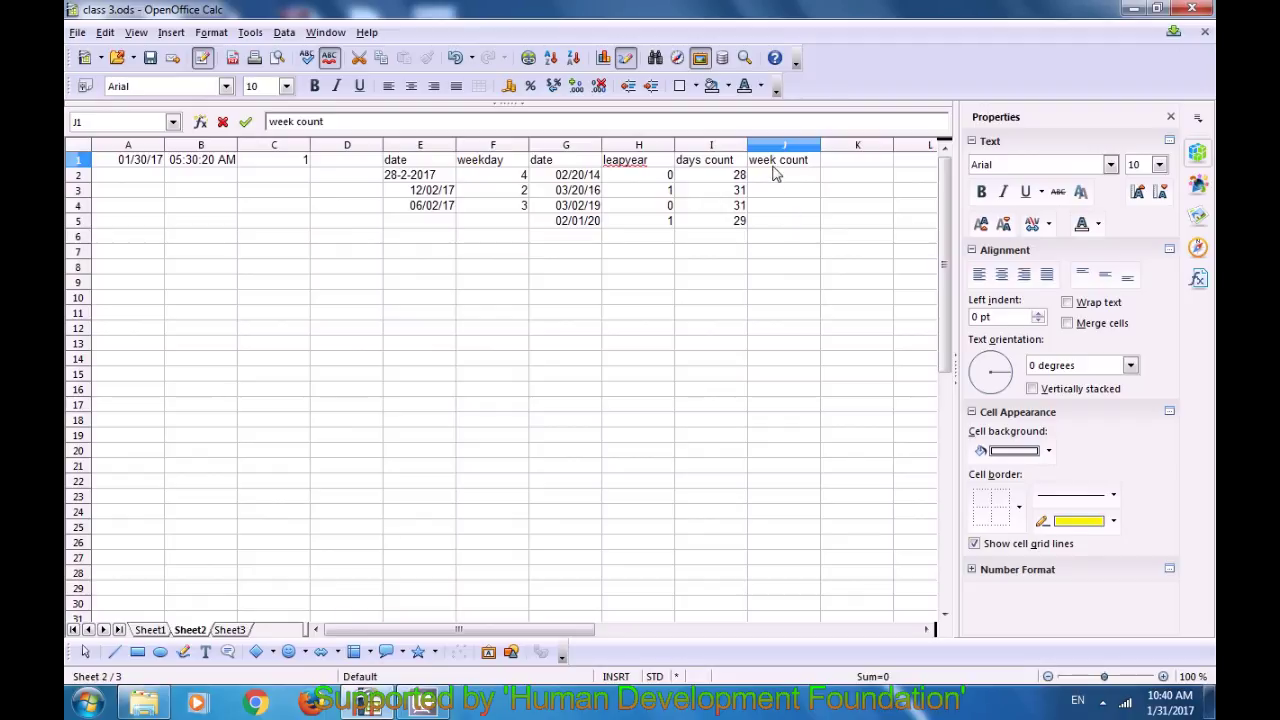
click(775, 180)
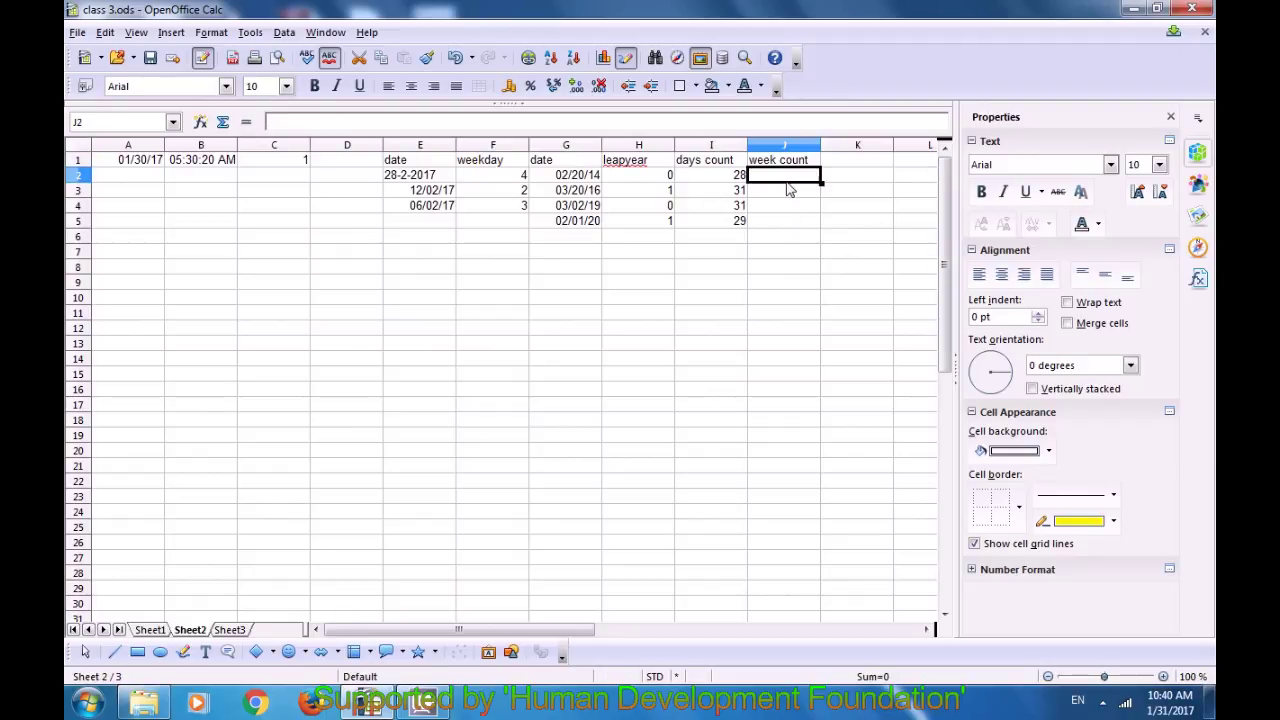
click(738, 176)
click(765, 177)
text(=)
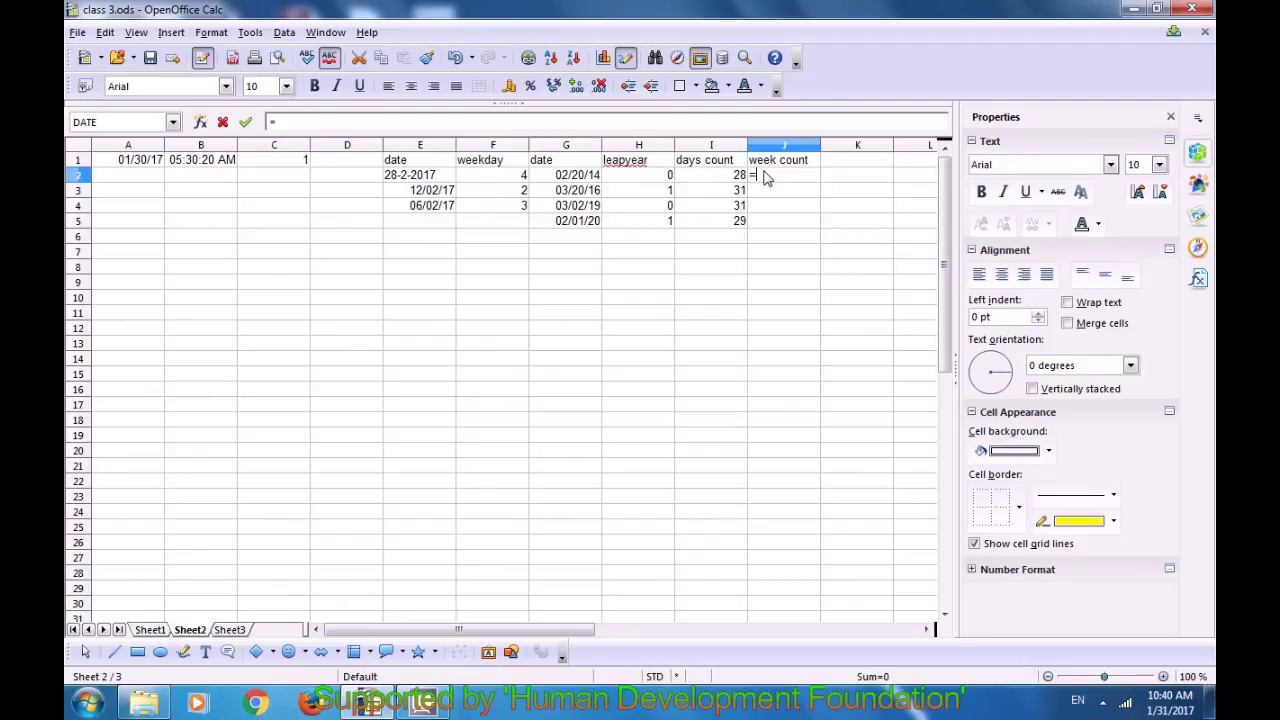
text(week)
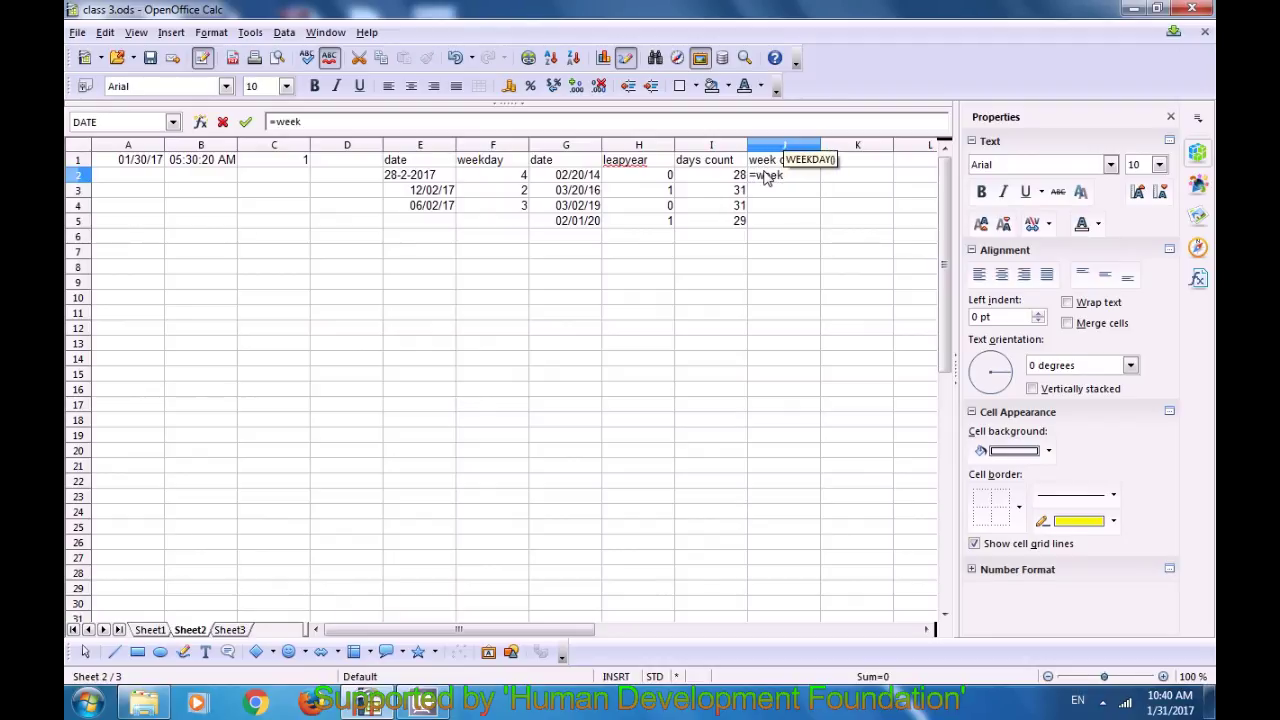
text(is)
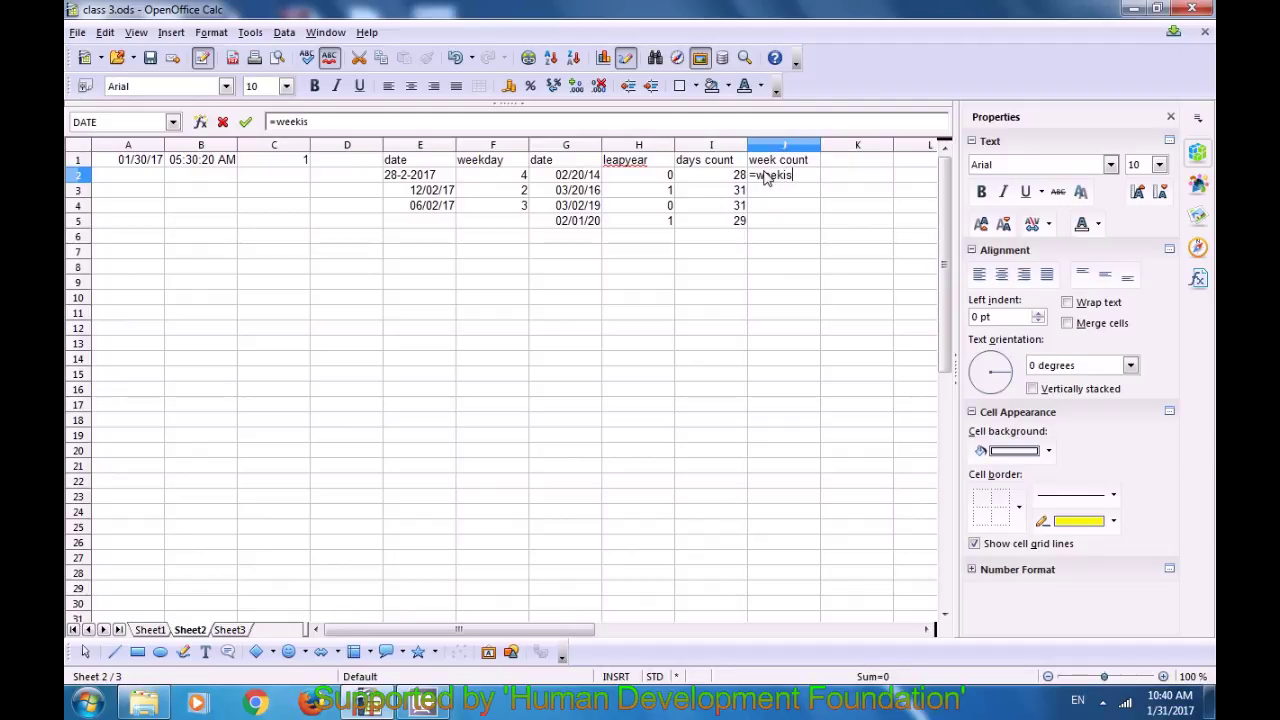
key(BackSpace)
text(nyear()
key(BackSpace)
key(BackSpace)
key(BackSpace)
key(BackSpace)
key(BackSpace)
key(BackSpace)
key(BackSpace)
key(BackSpace)
text(ksinyear()
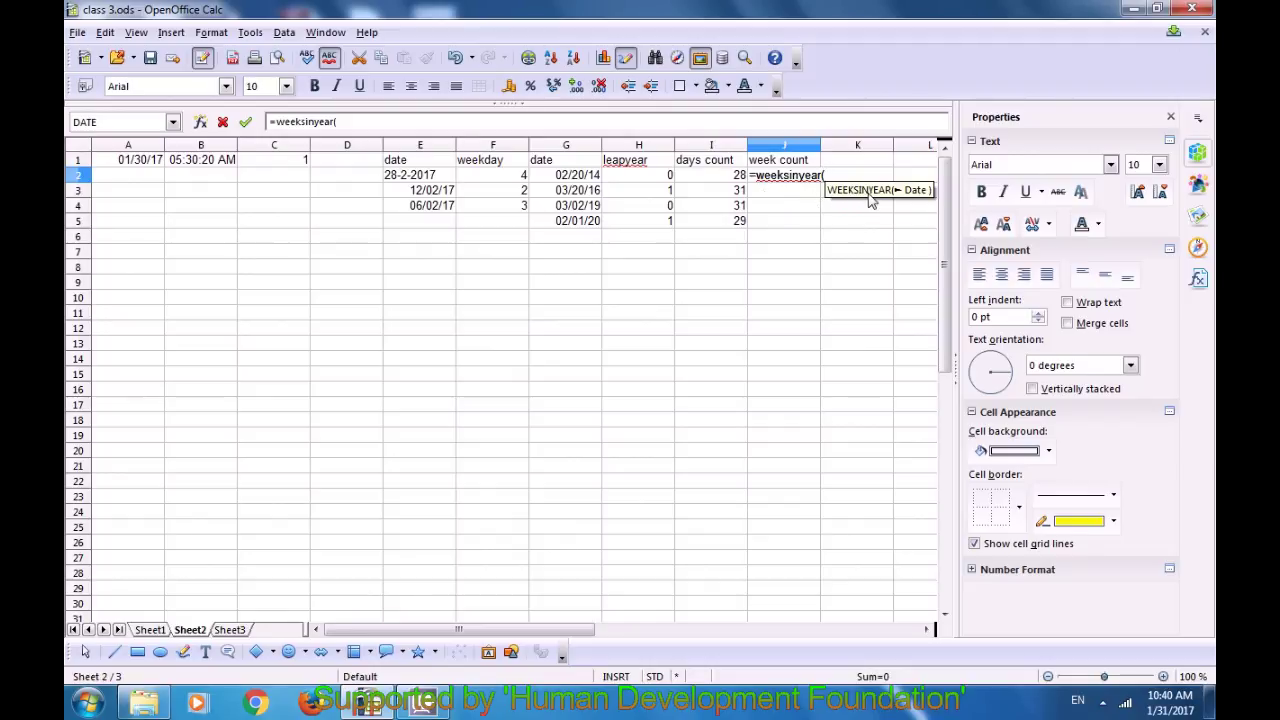
click(566, 178)
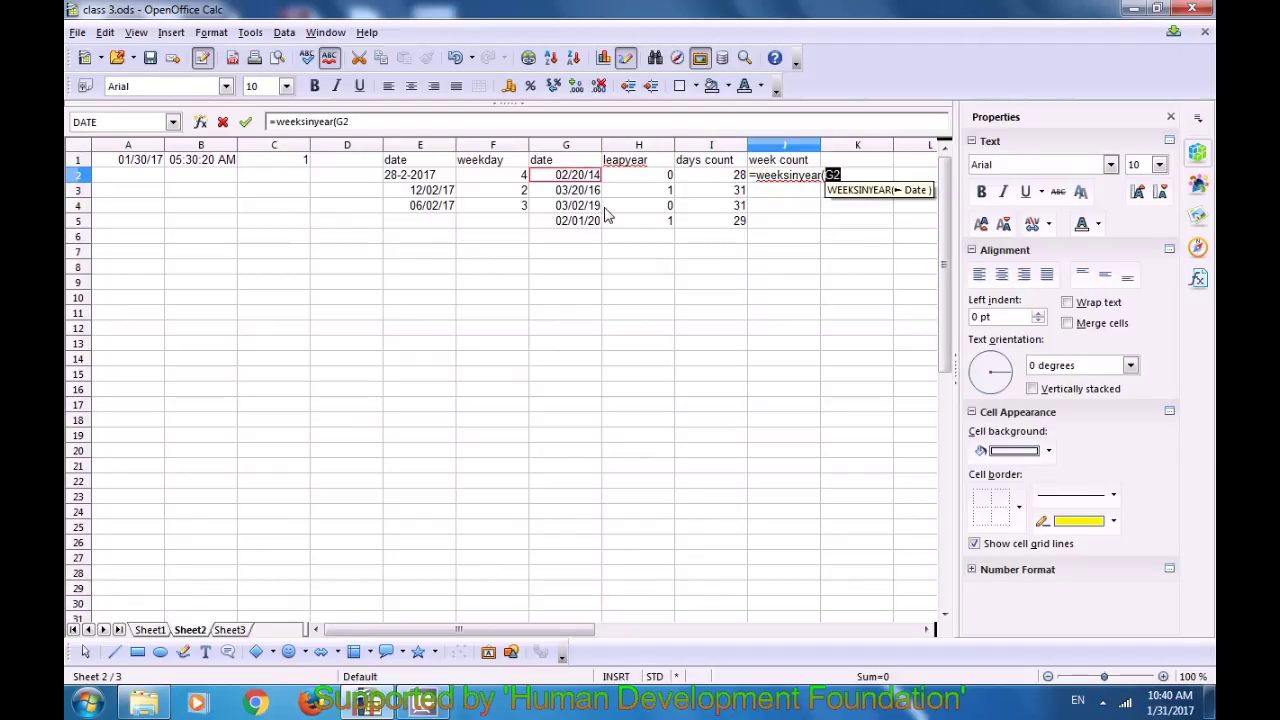
text())
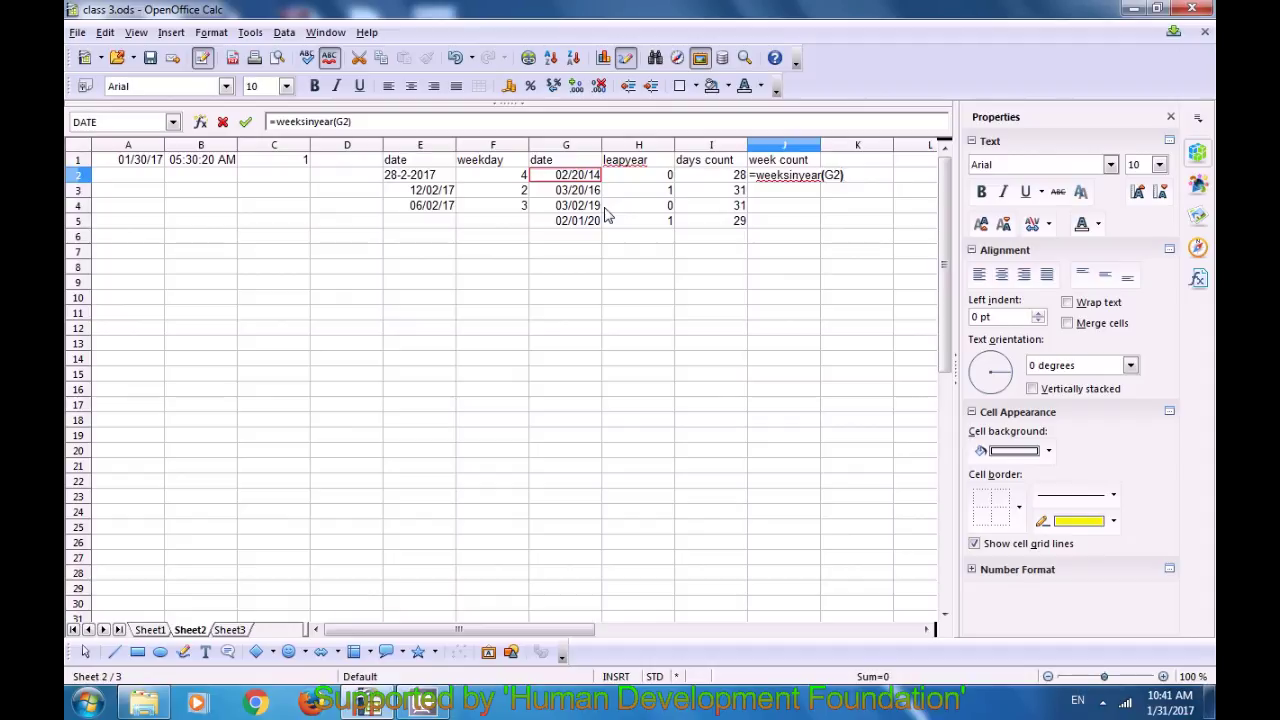
key(Return)
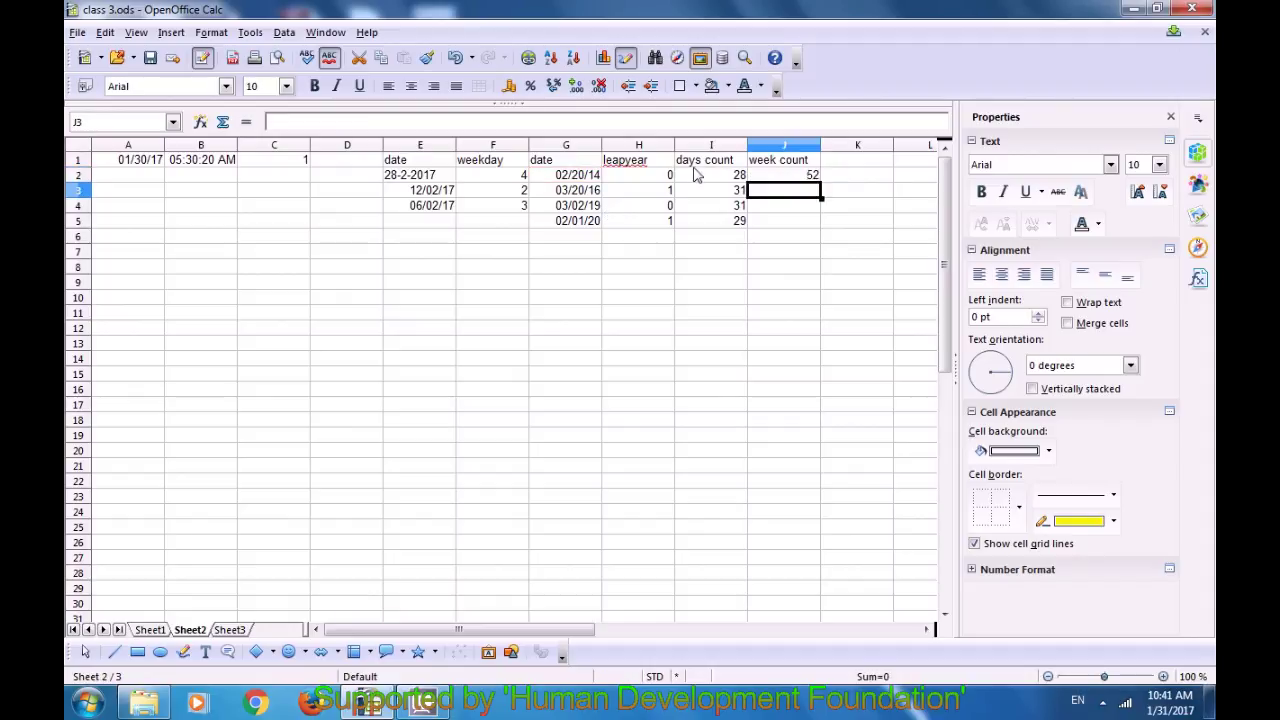
click(788, 177)
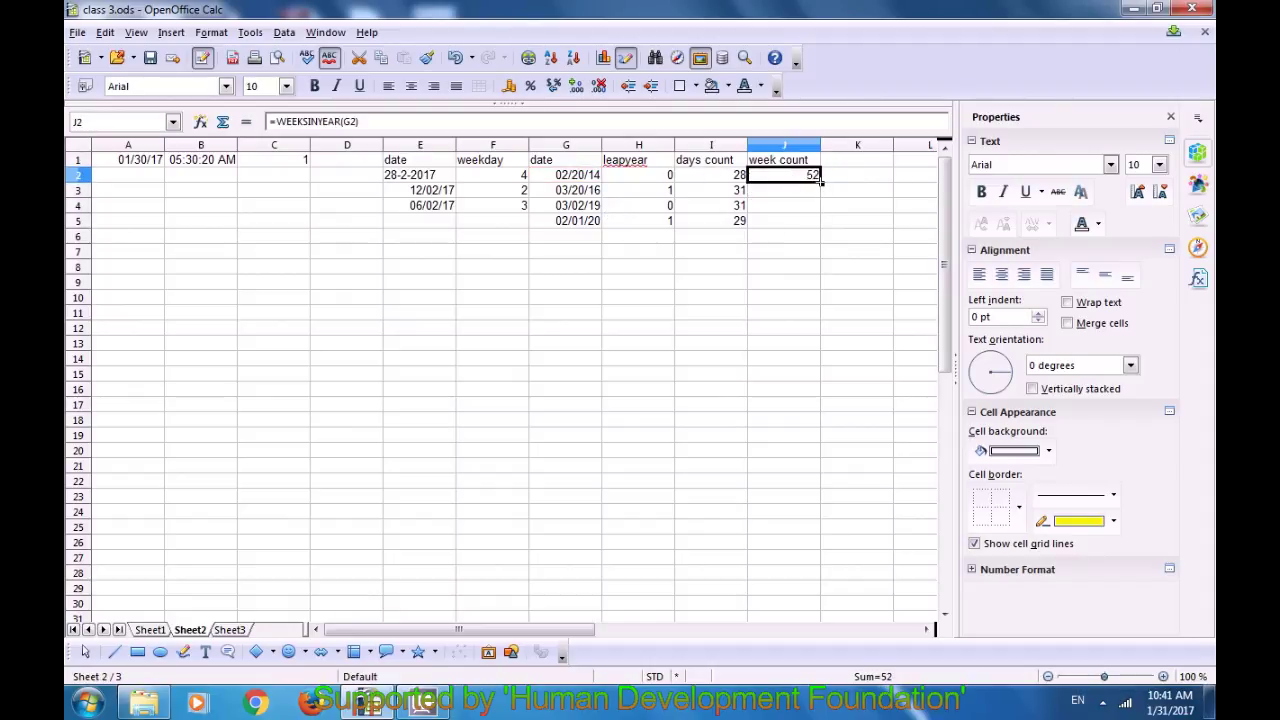
drag(820, 177, 821, 228)
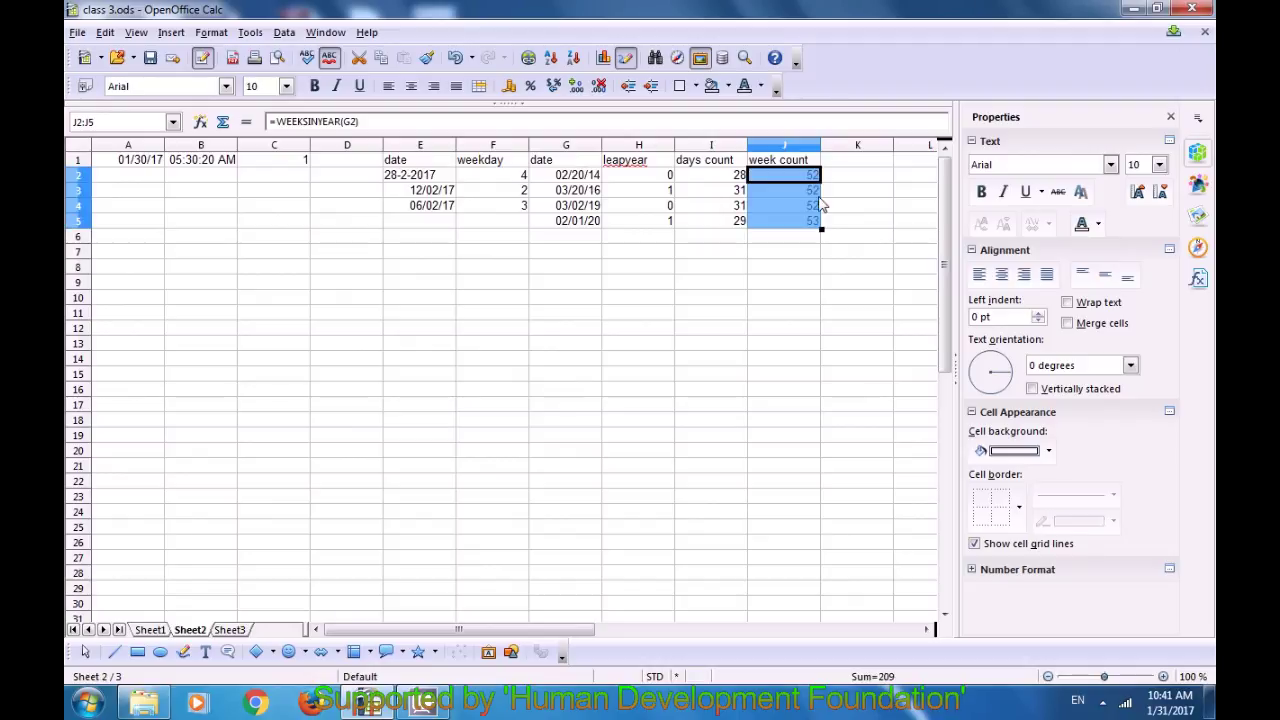
click(781, 253)
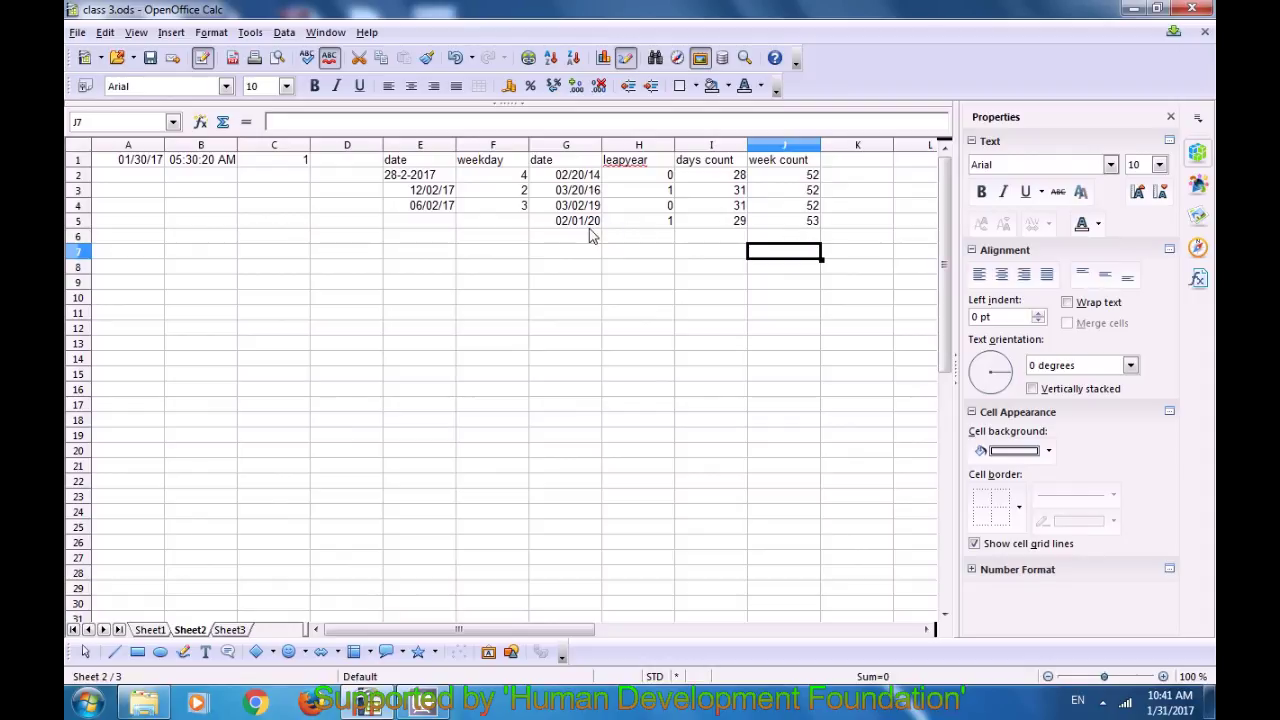
click(778, 224)
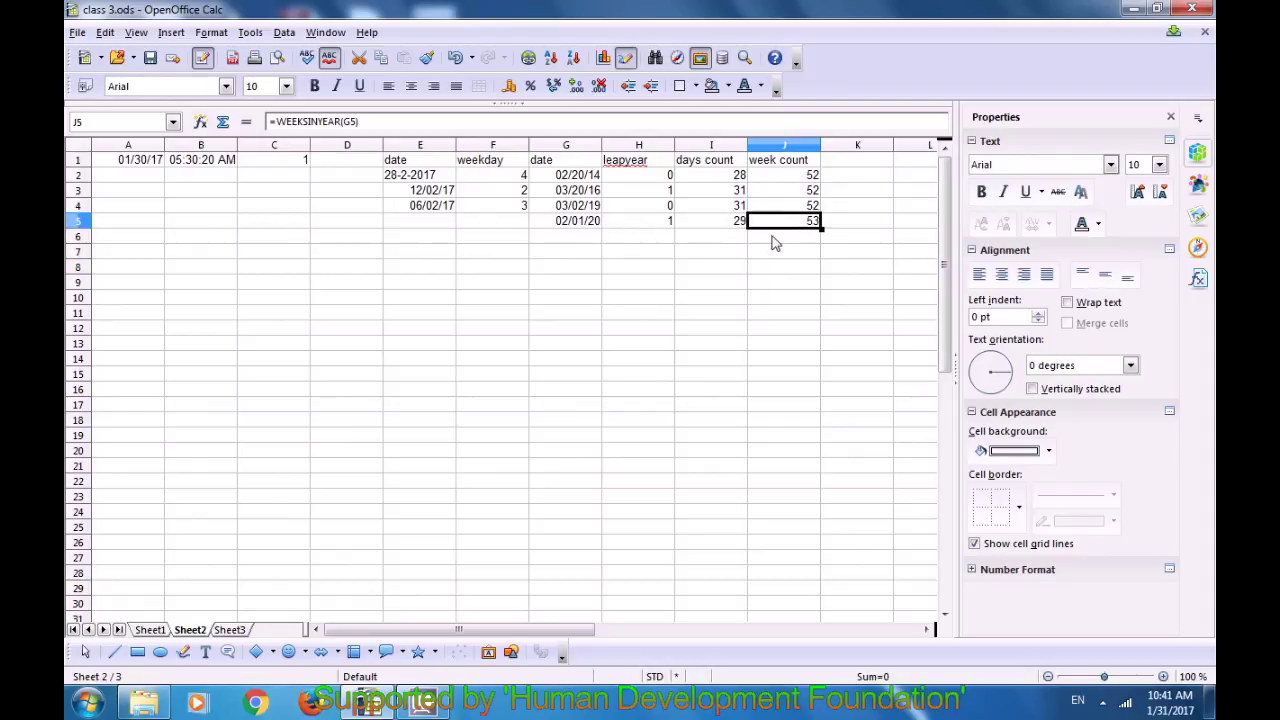
click(588, 224)
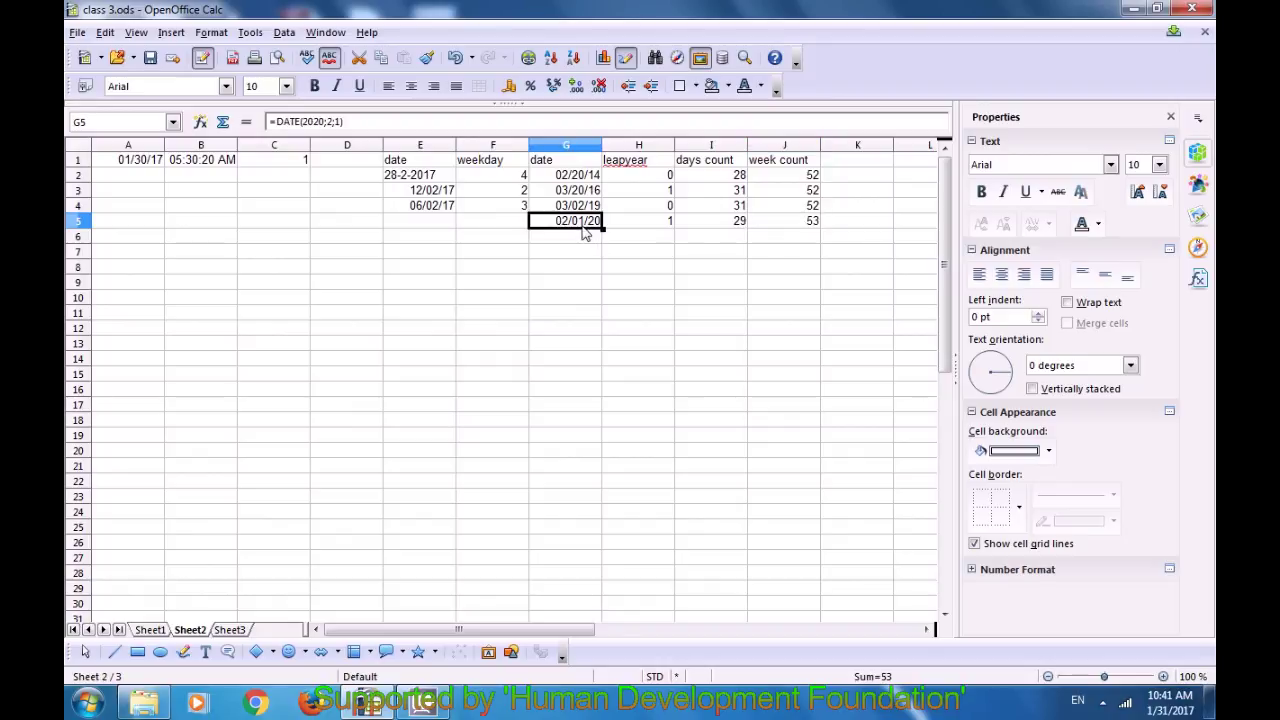
click(785, 230)
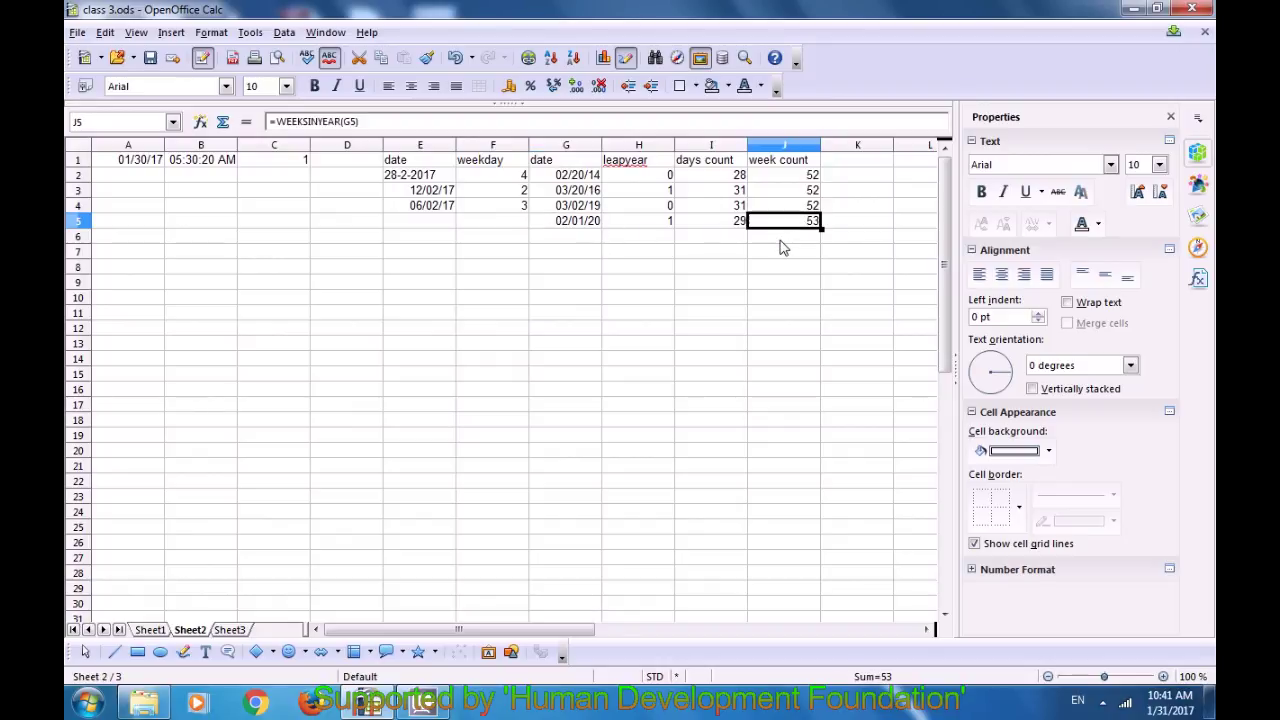
click(781, 241)
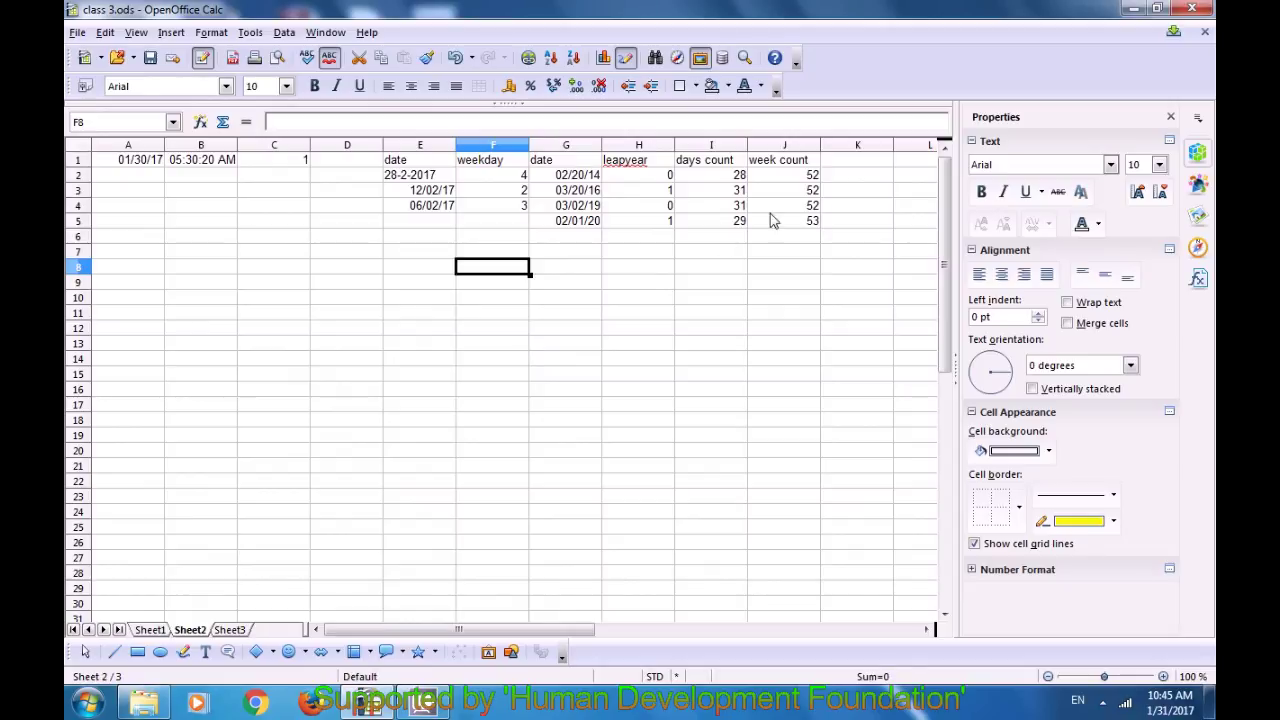
Step: Enter the heading 'day count' in K1 and look over the G2 and G3 dates
click(834, 165)
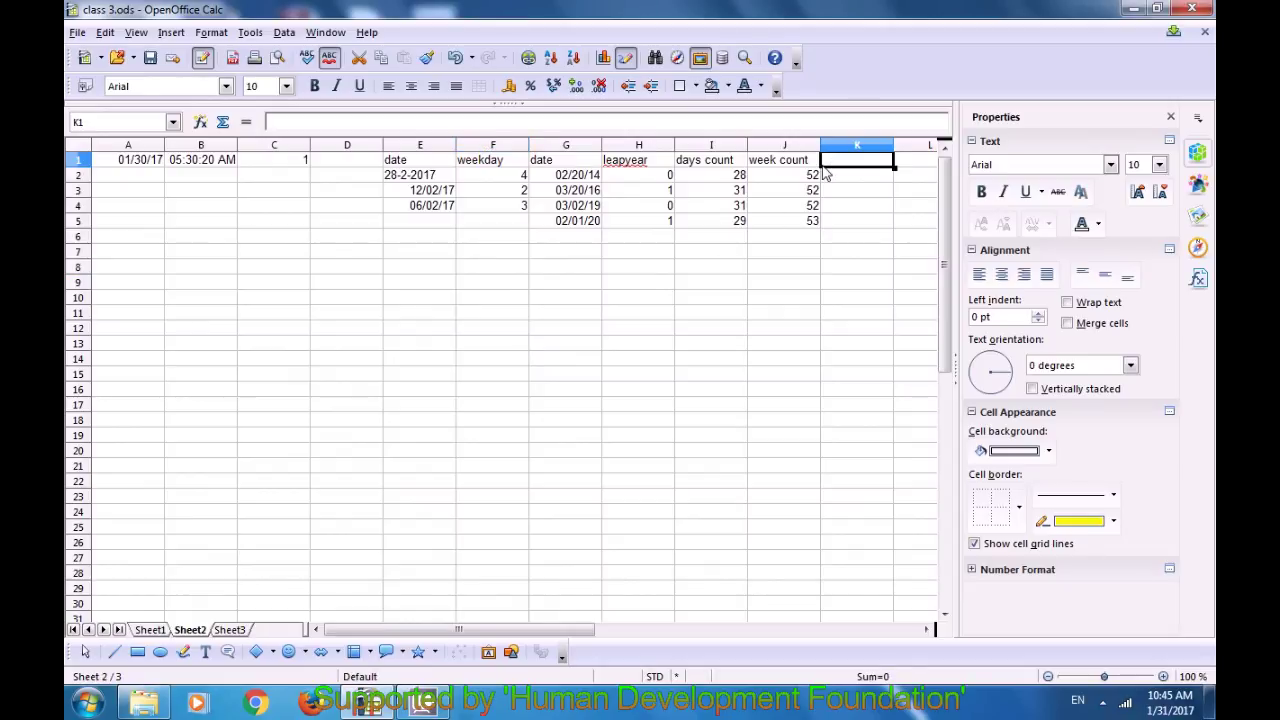
text(days)
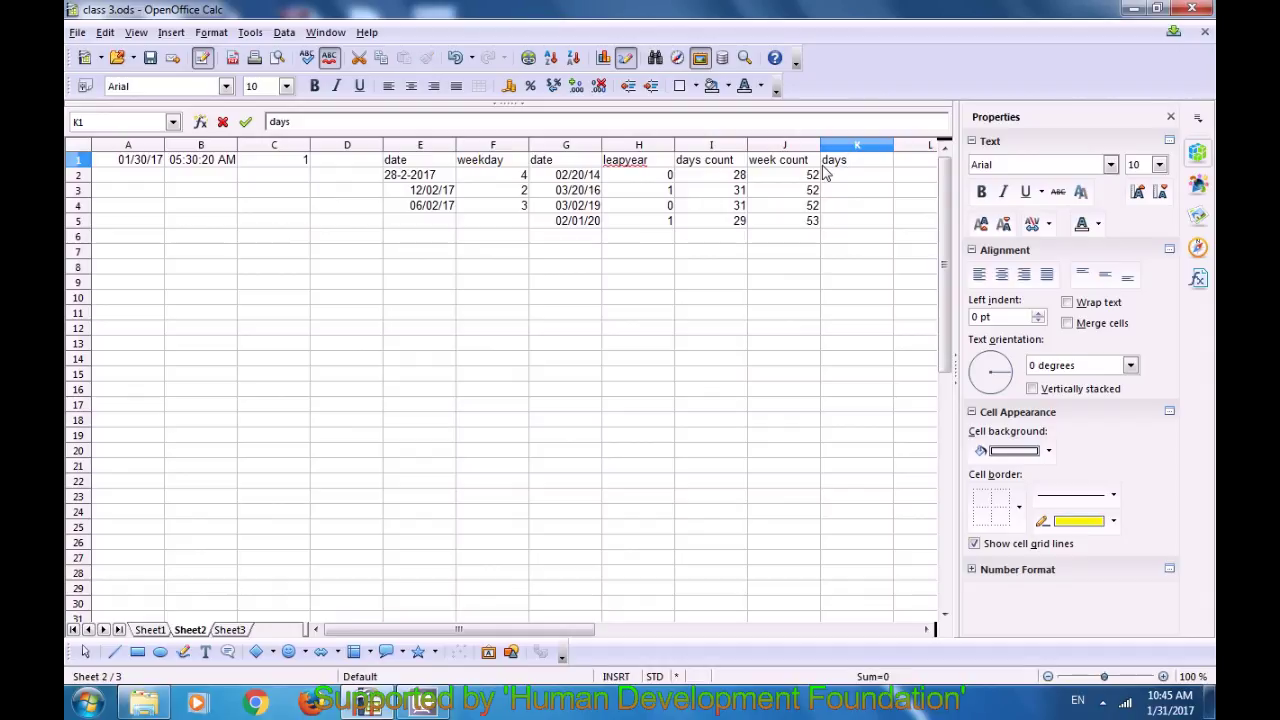
key(BackSpace)
text(count)
click(762, 255)
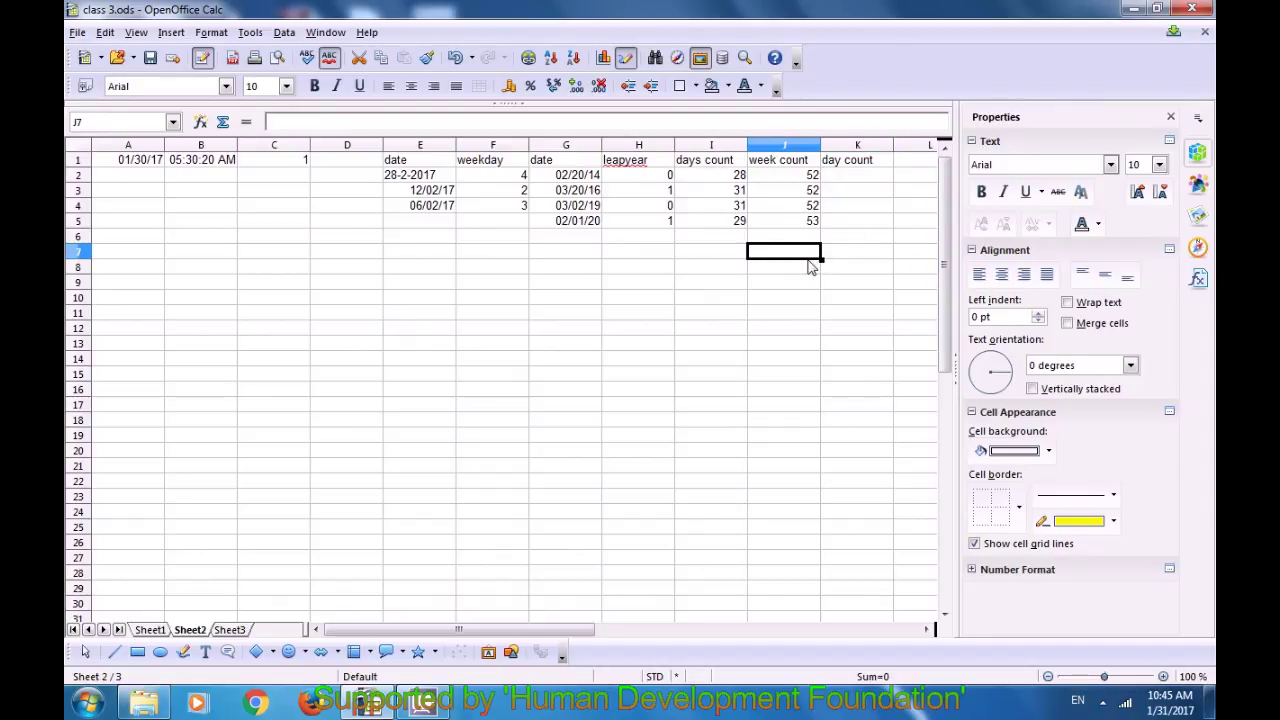
click(580, 192)
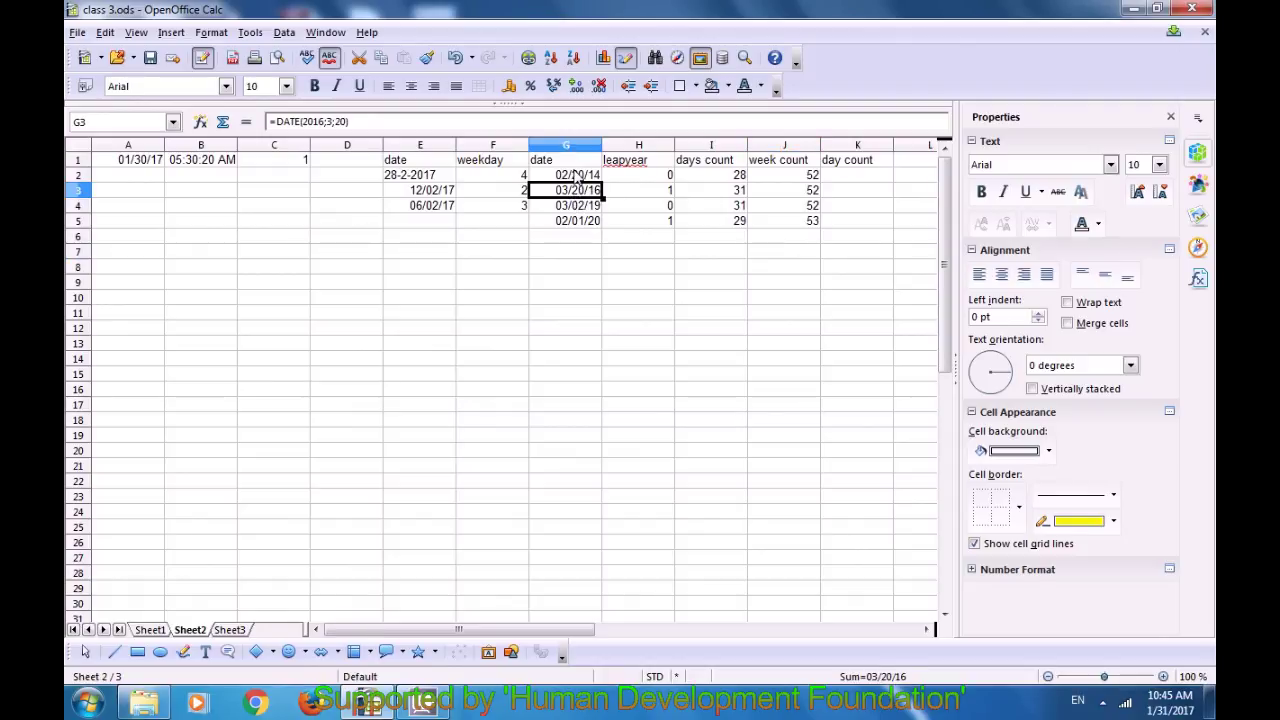
click(578, 176)
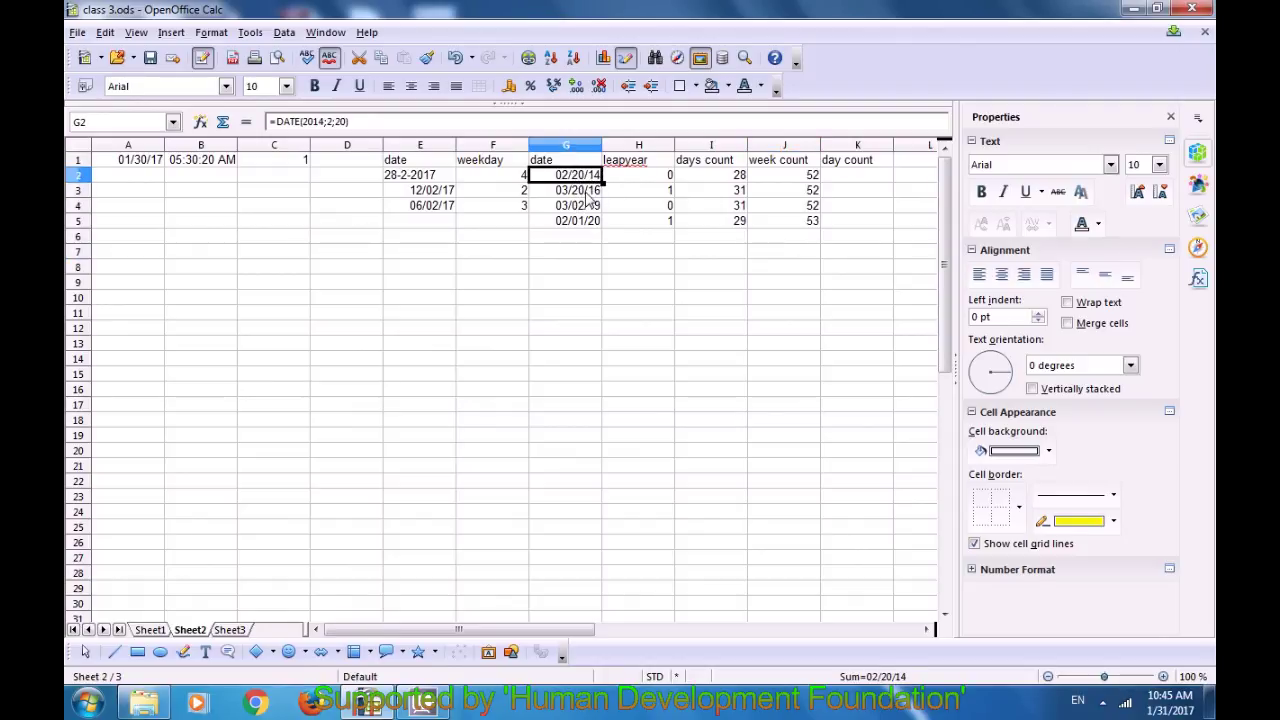
Step: Enter =DAYS(G3;G2) in K2, giving 759 days
click(836, 177)
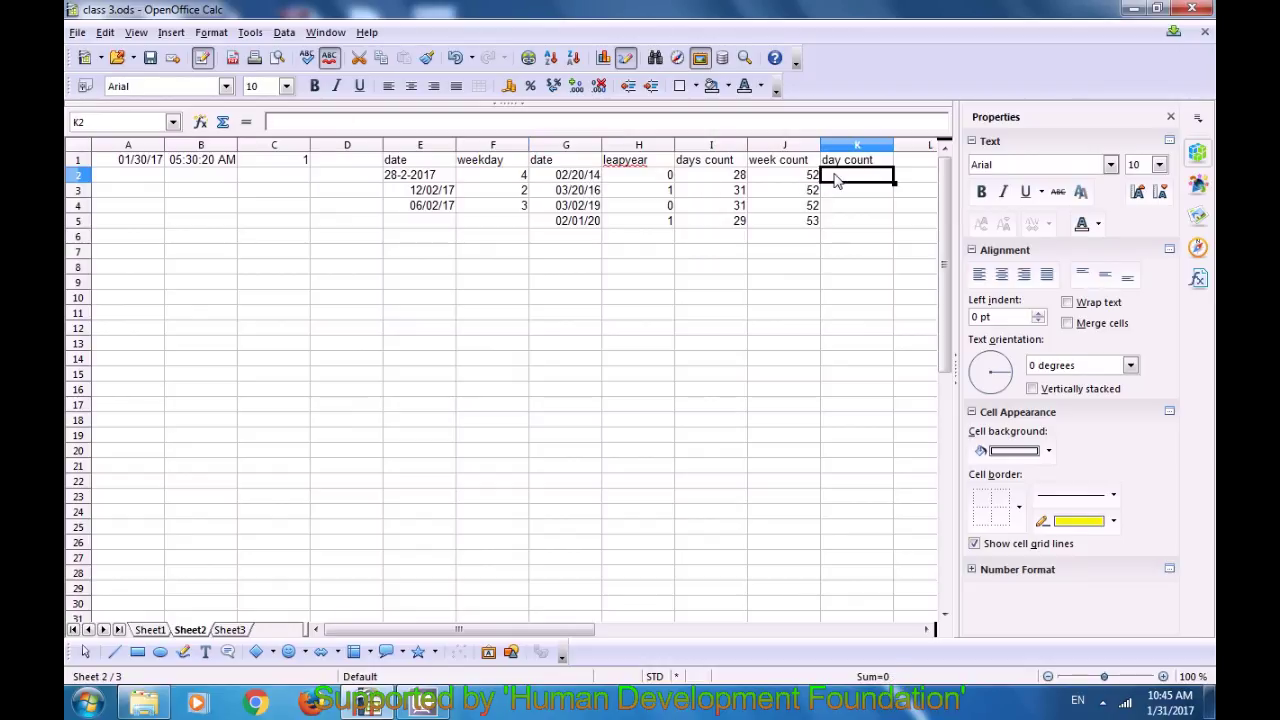
text(=days)
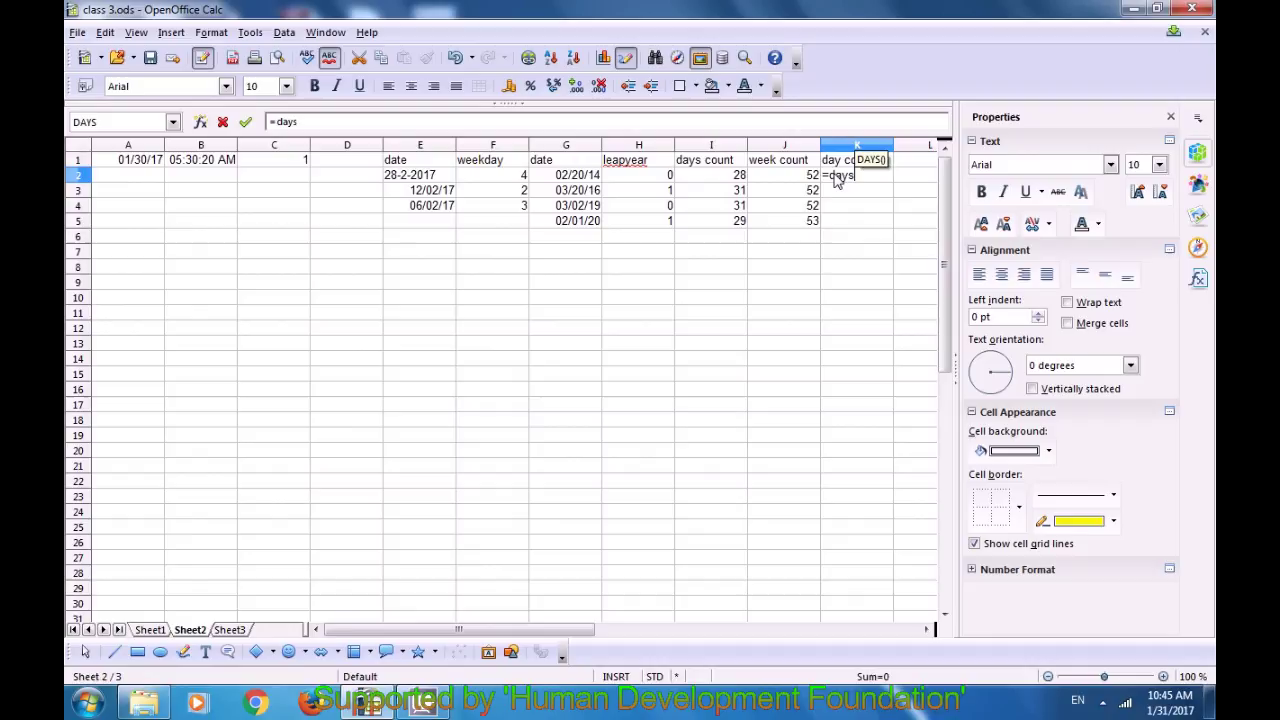
text(()
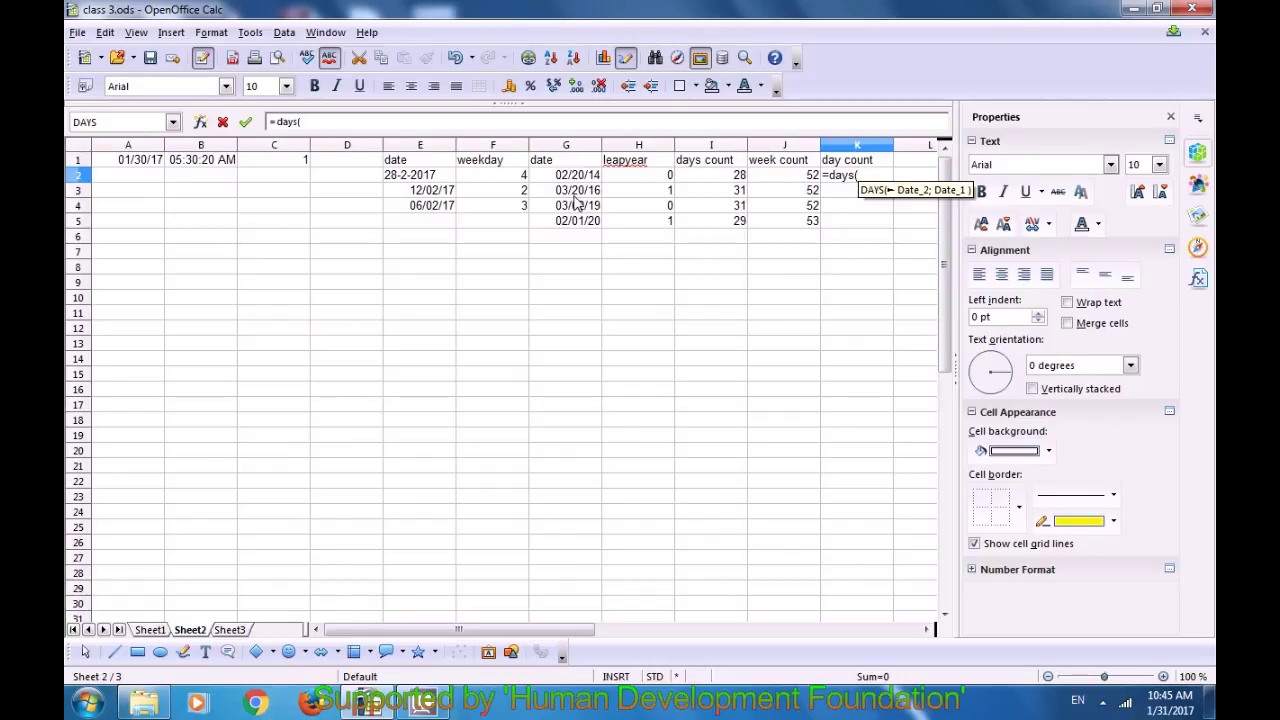
click(584, 193)
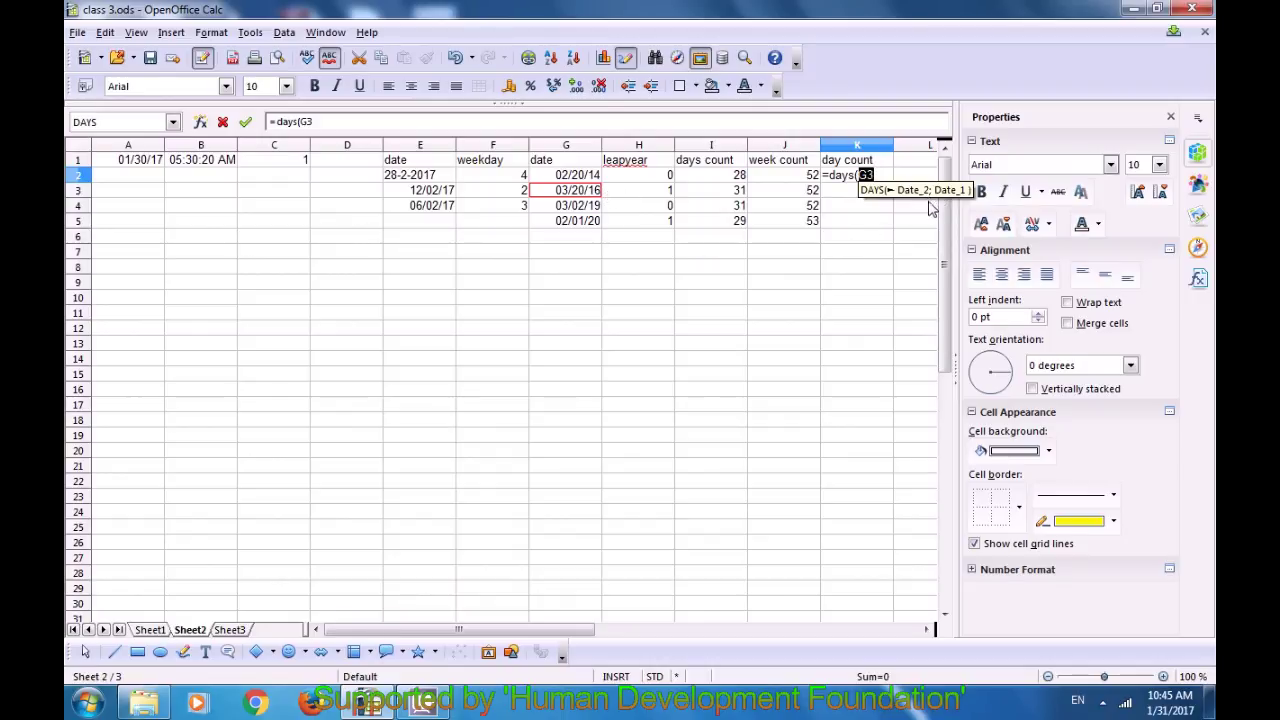
text(;)
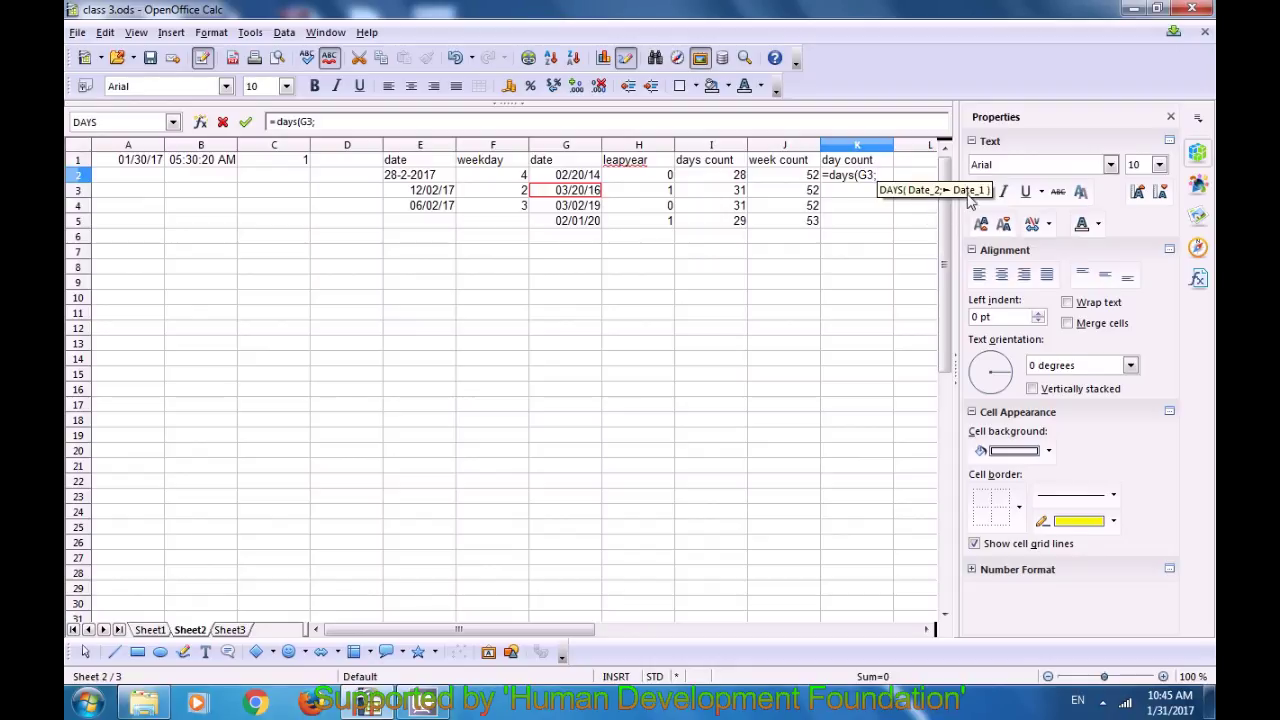
click(578, 178)
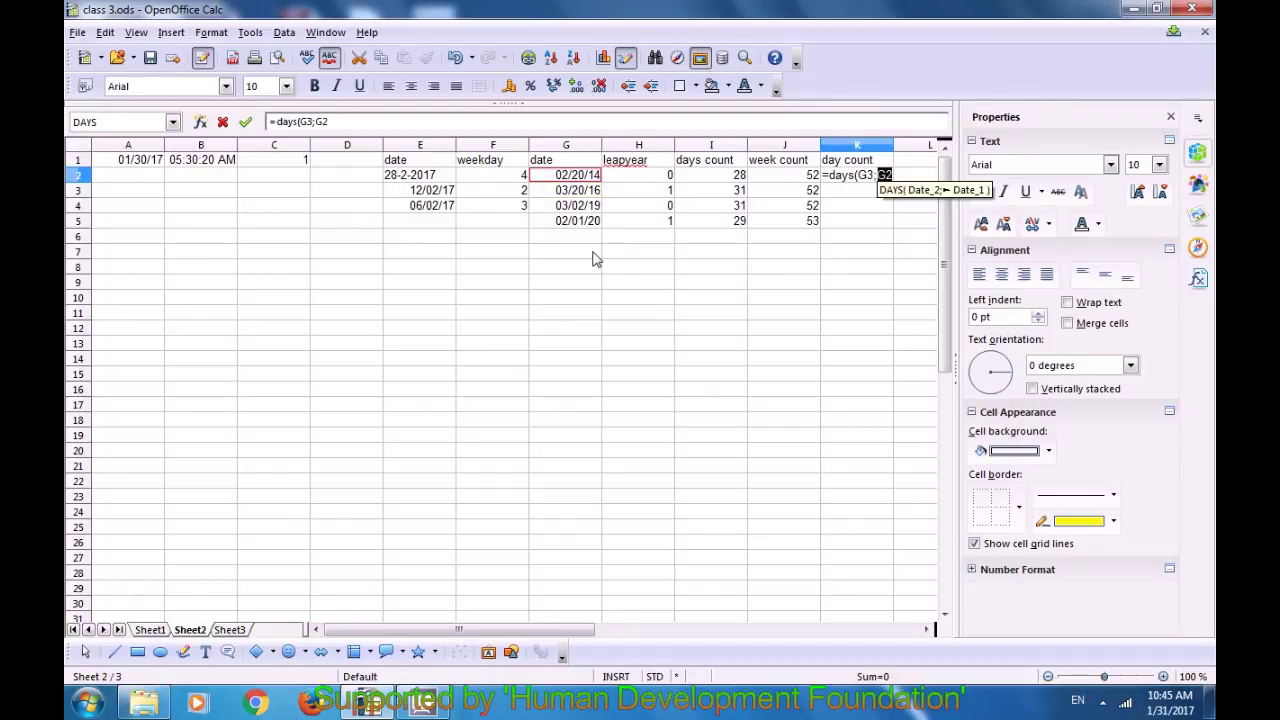
text())
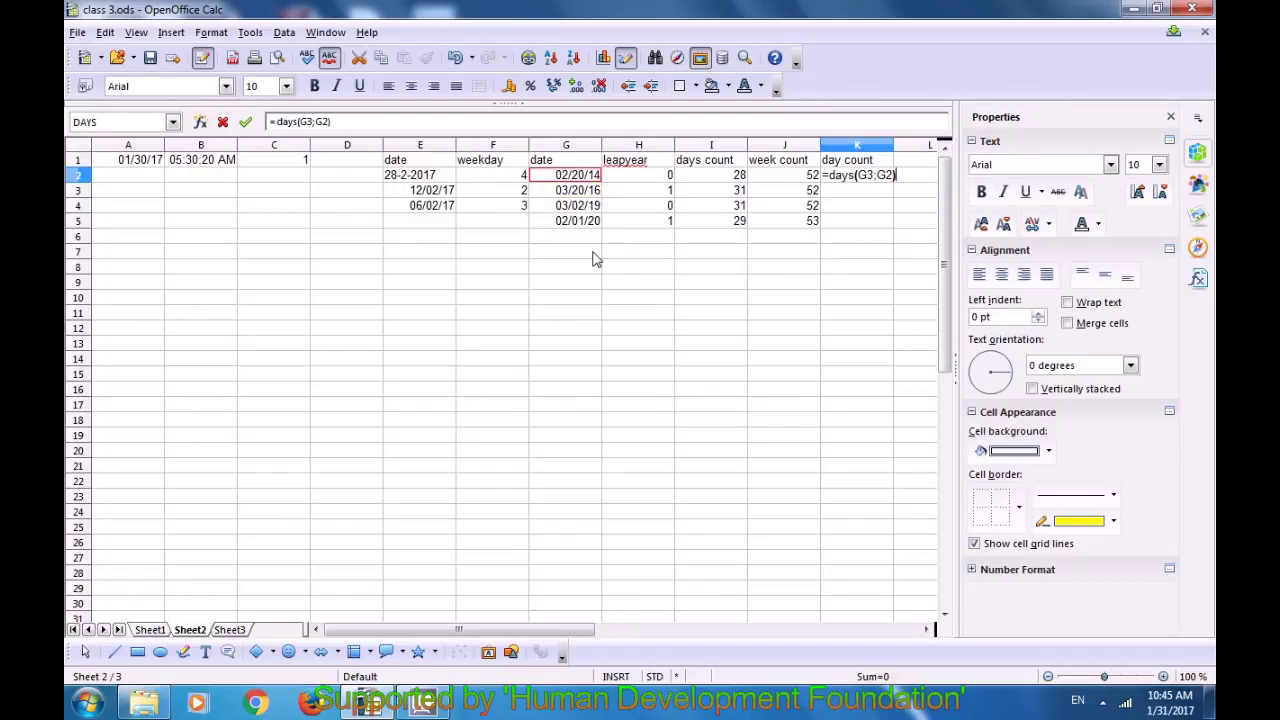
key(Return)
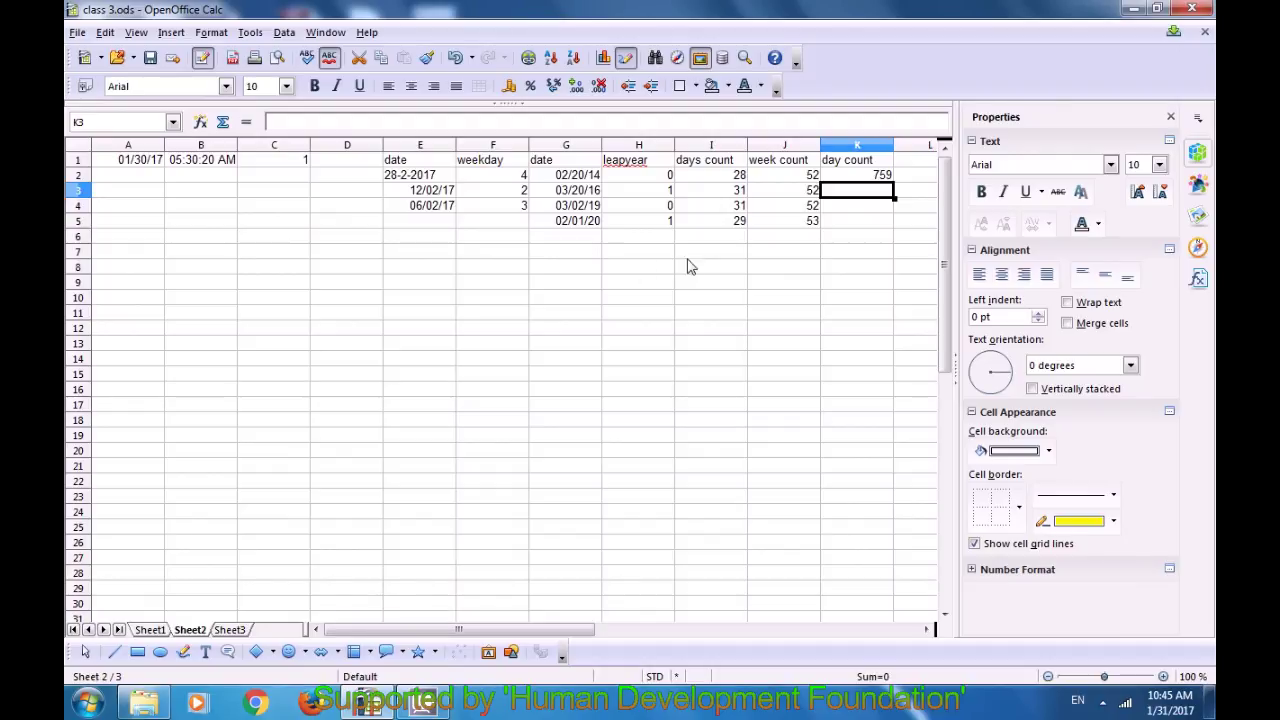
Step: Recheck K2's day count against the dates in G2–G5
click(845, 178)
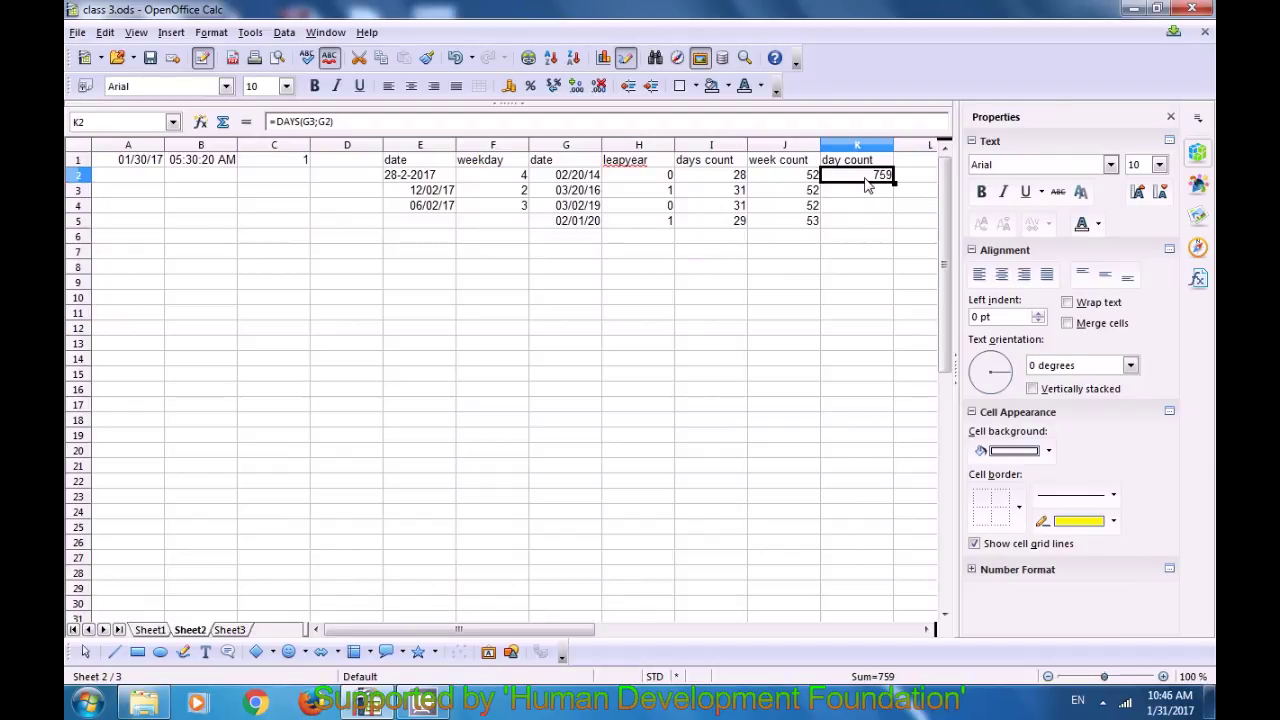
click(591, 191)
click(590, 176)
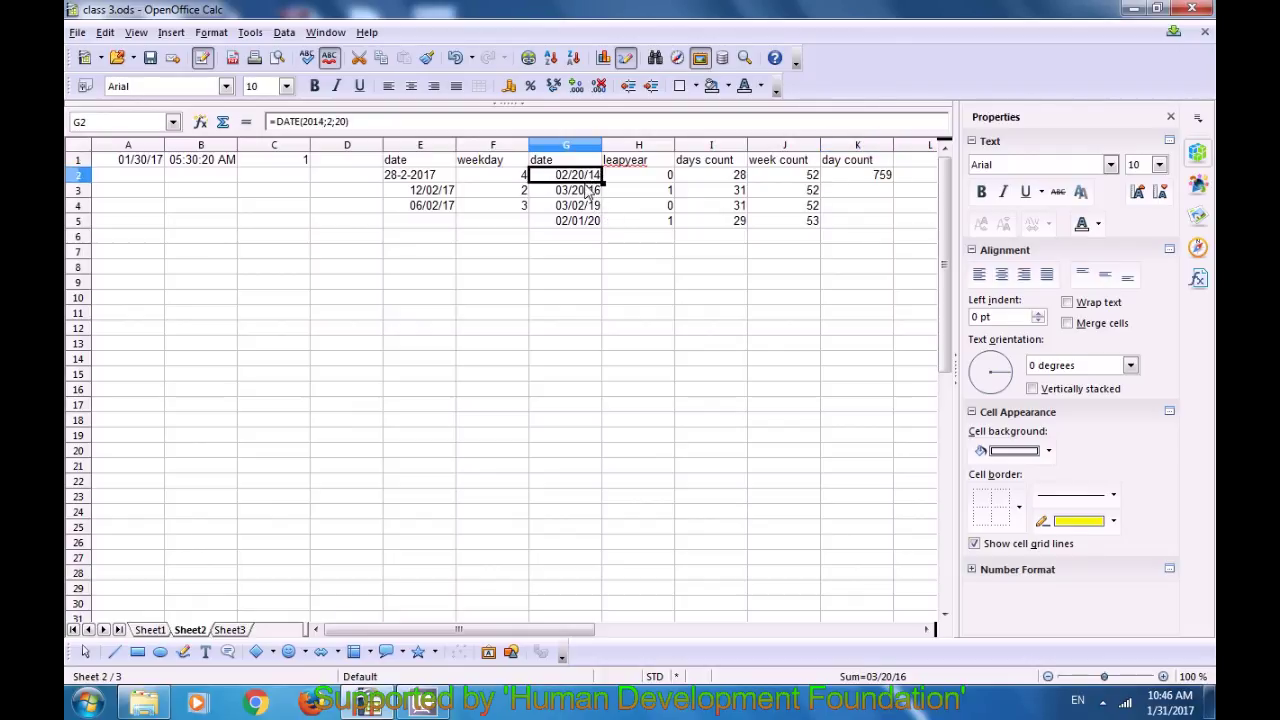
click(866, 178)
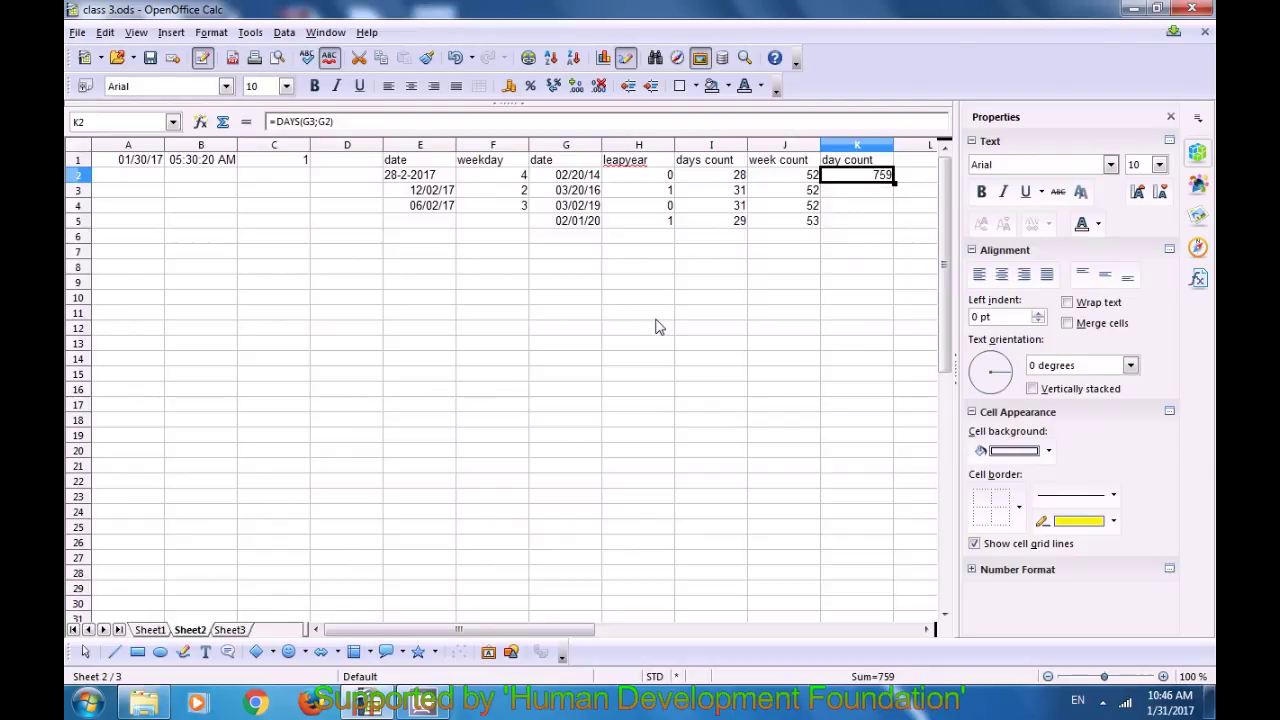
click(578, 230)
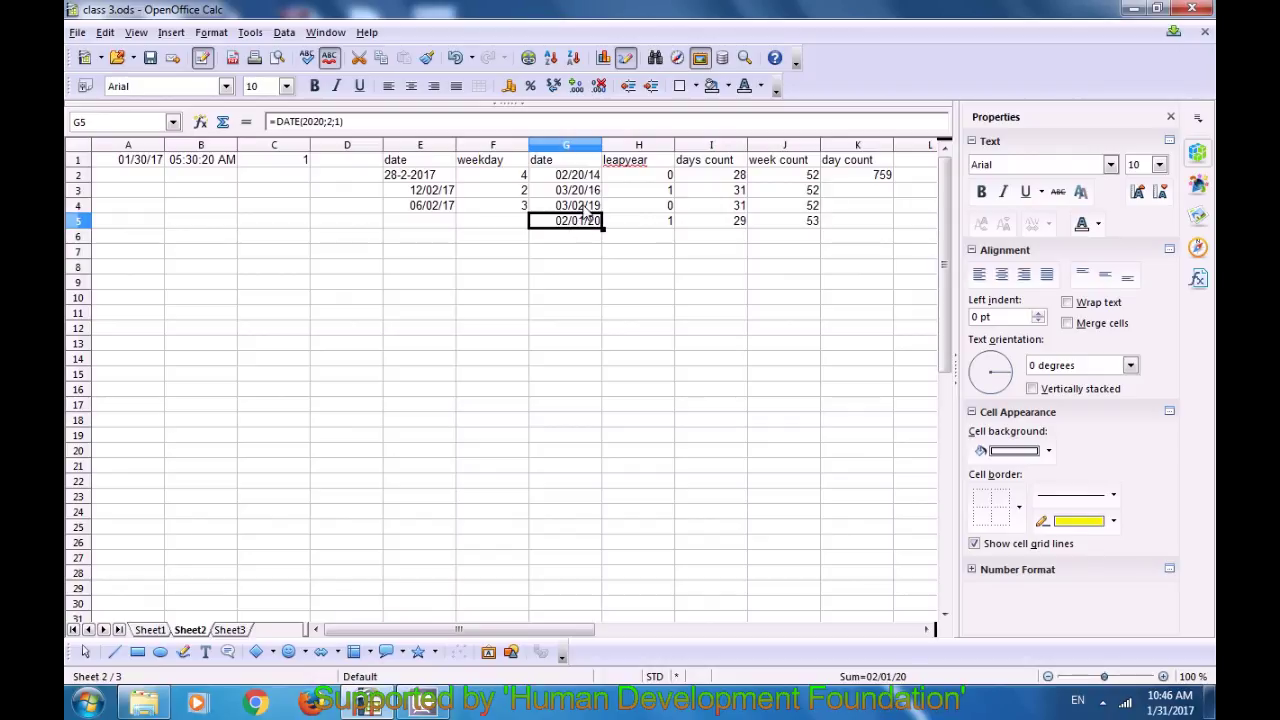
click(584, 209)
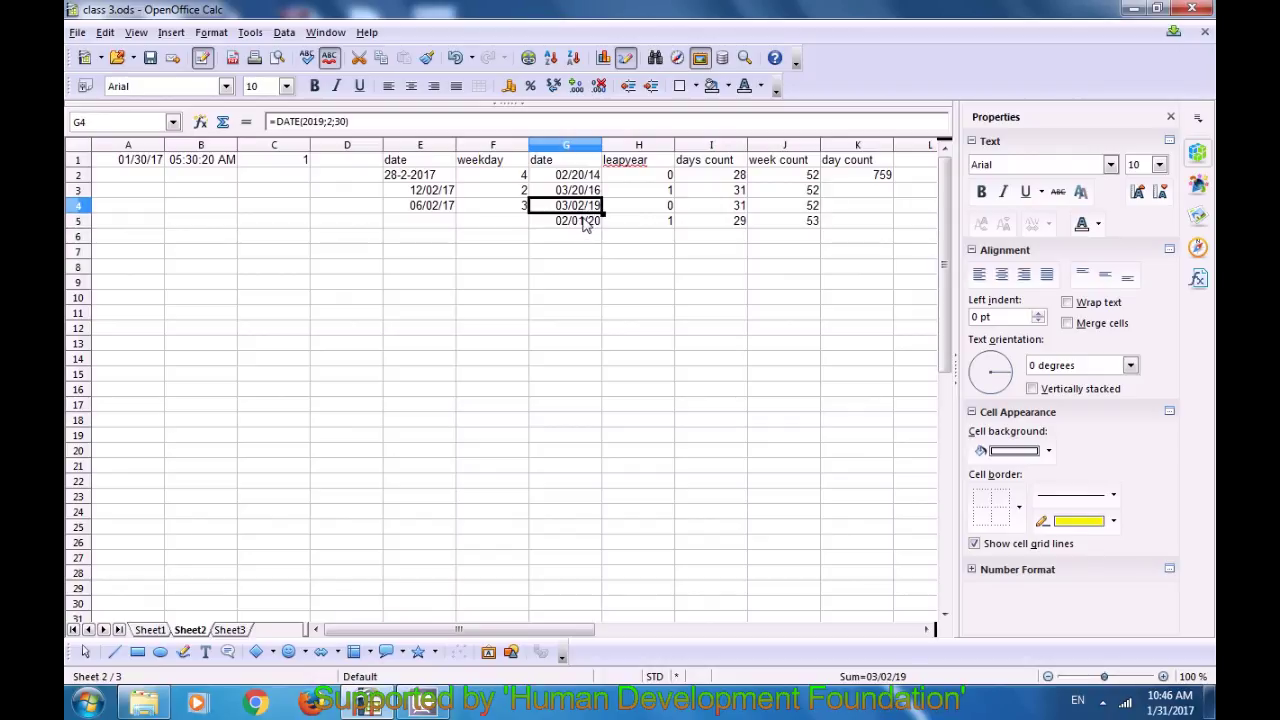
click(843, 195)
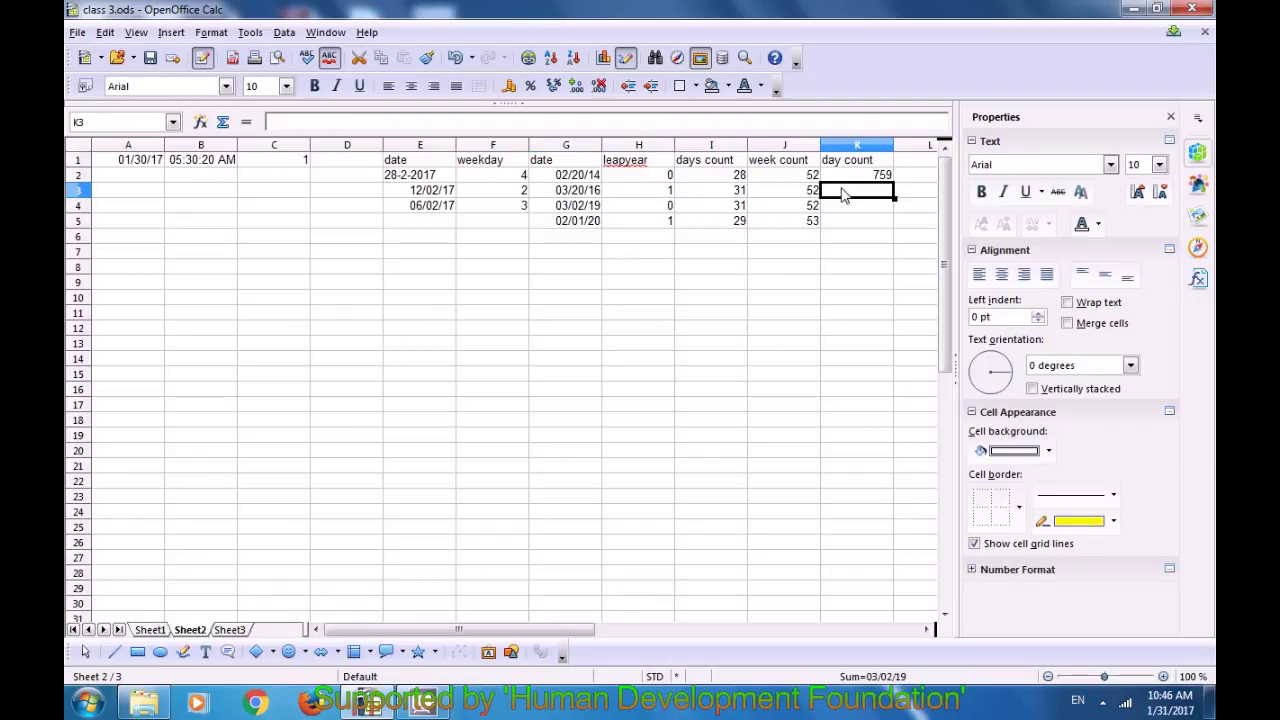
text(=)
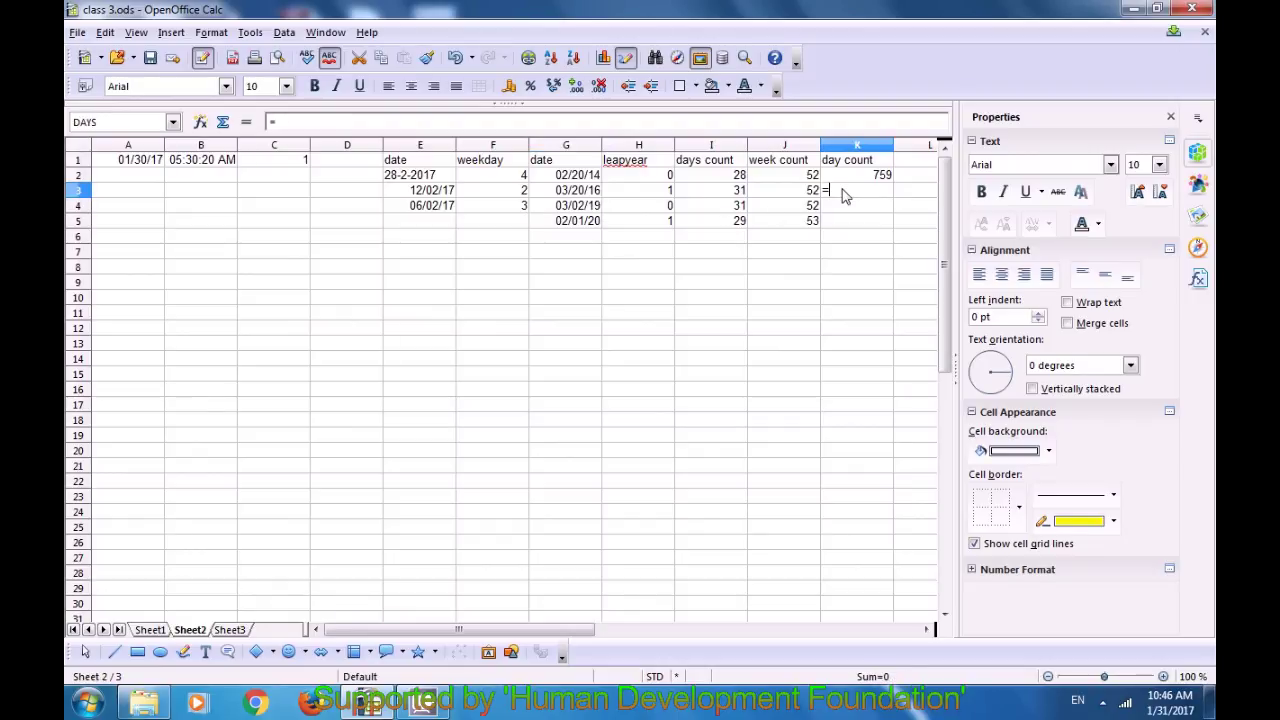
text(days)
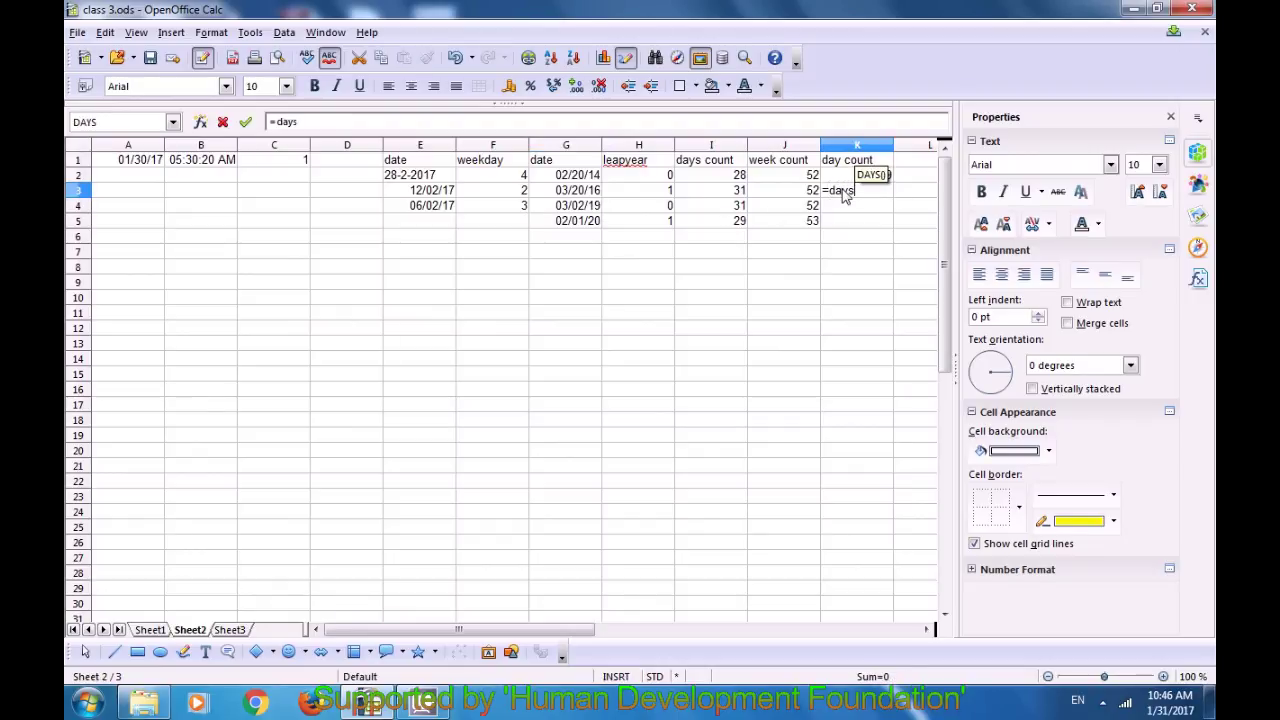
text(()
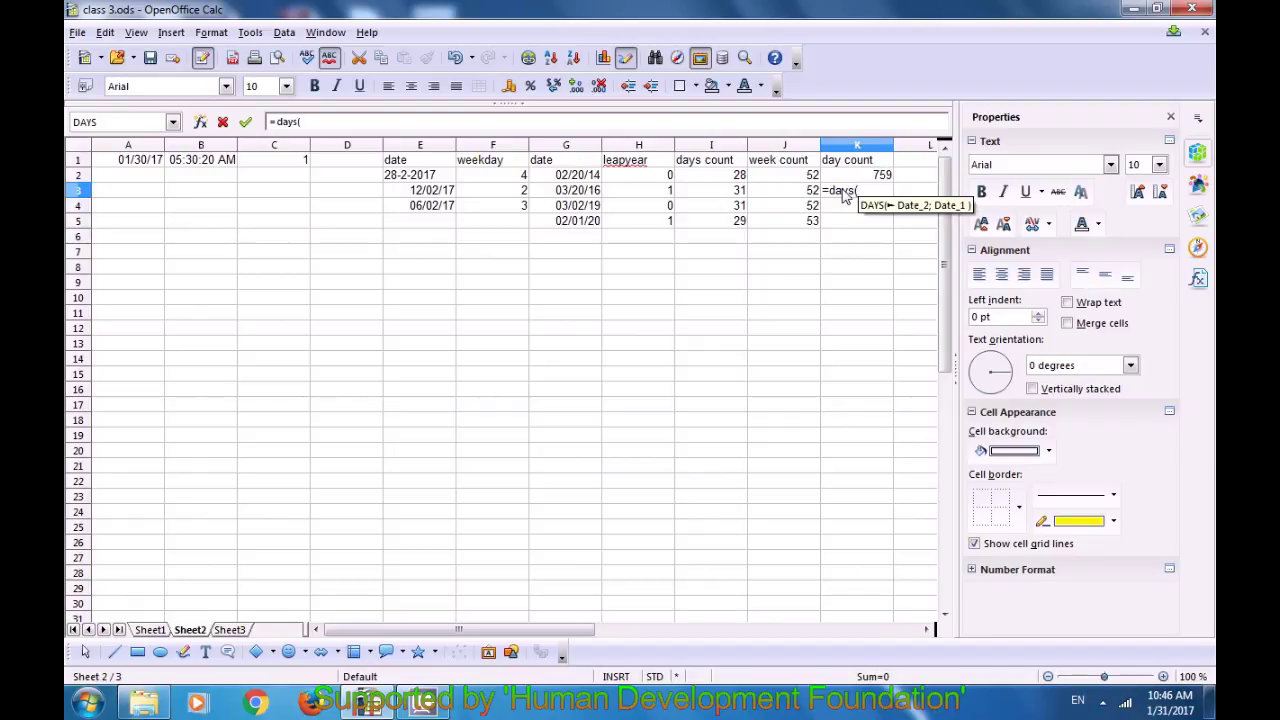
click(563, 225)
text(;)
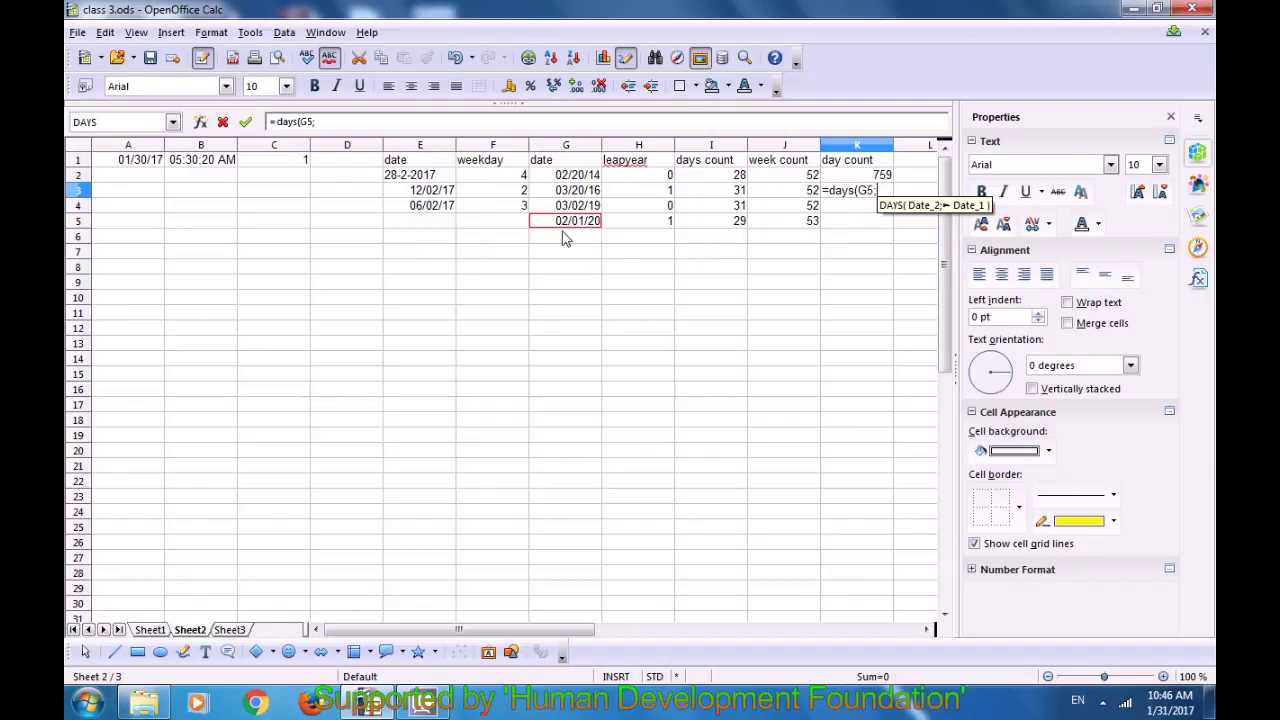
click(575, 204)
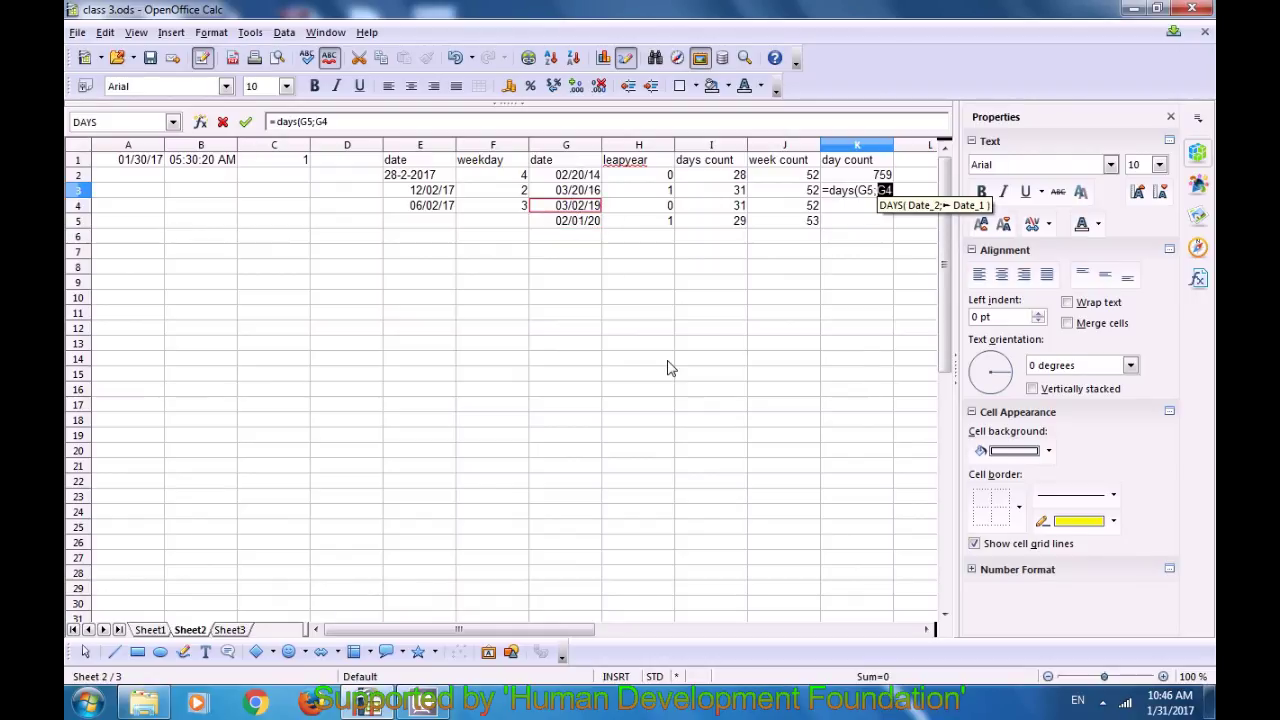
text())
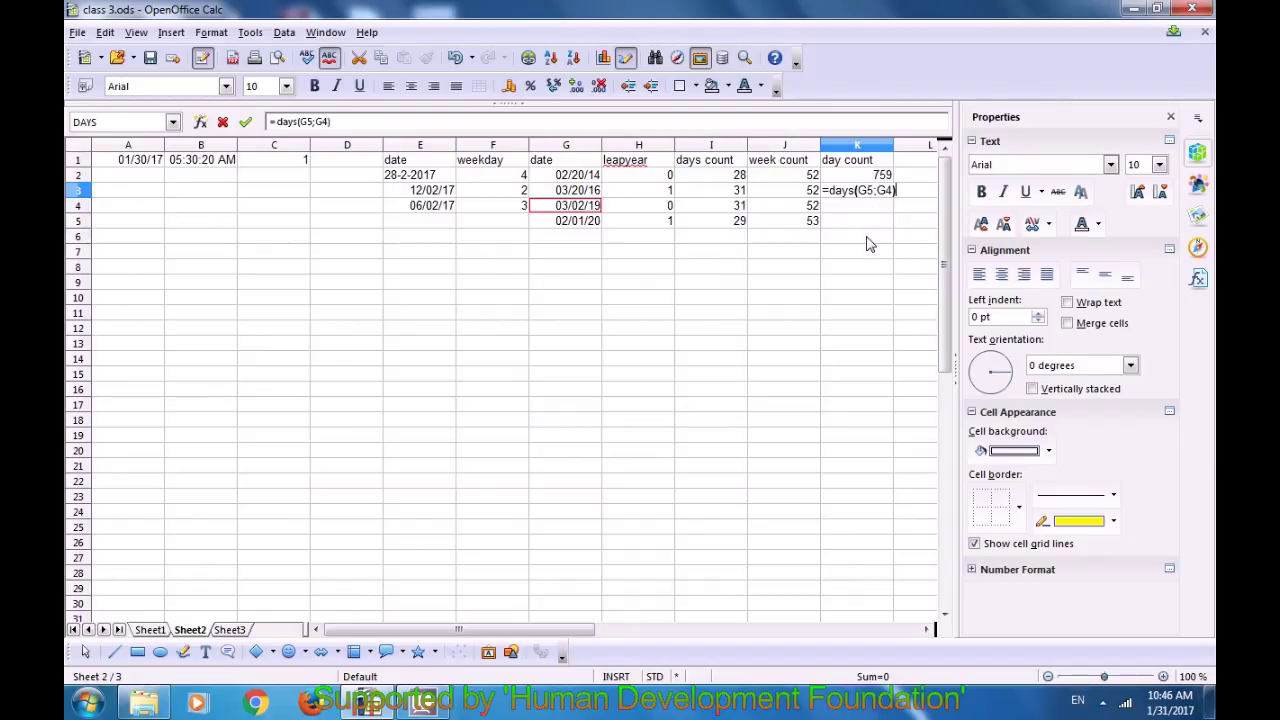
key(Return)
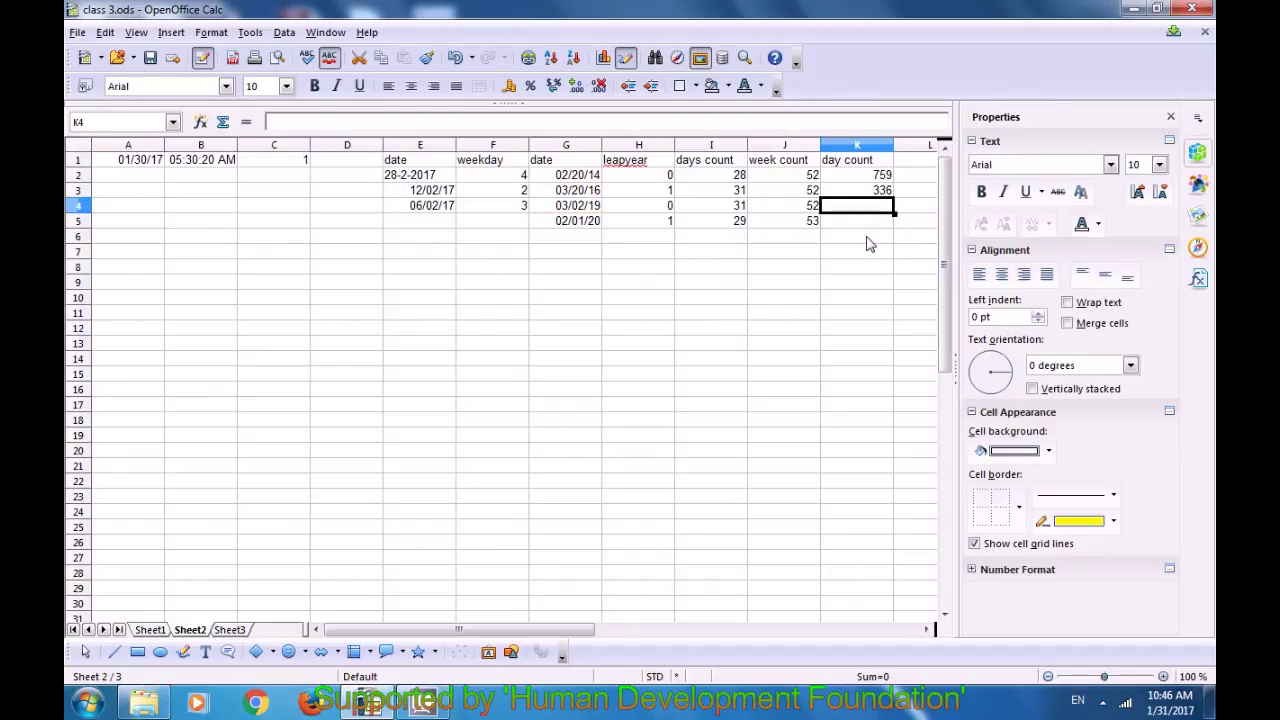
click(876, 195)
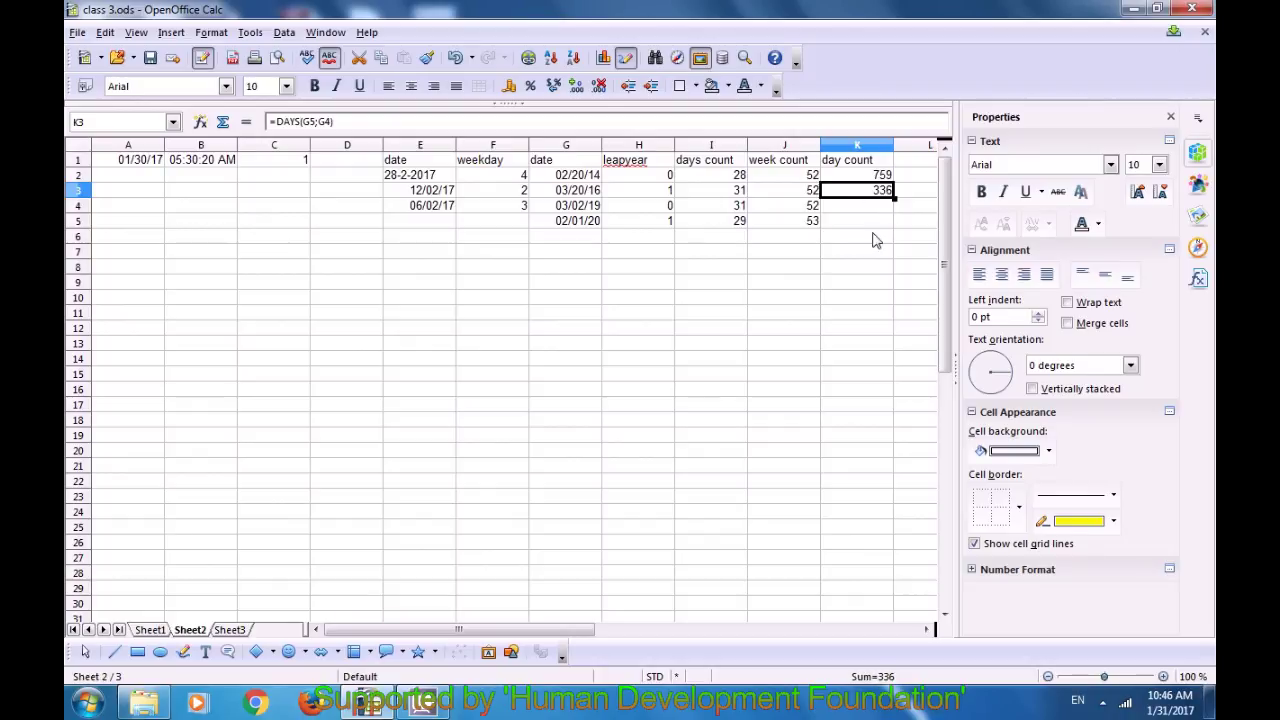
click(566, 220)
click(565, 206)
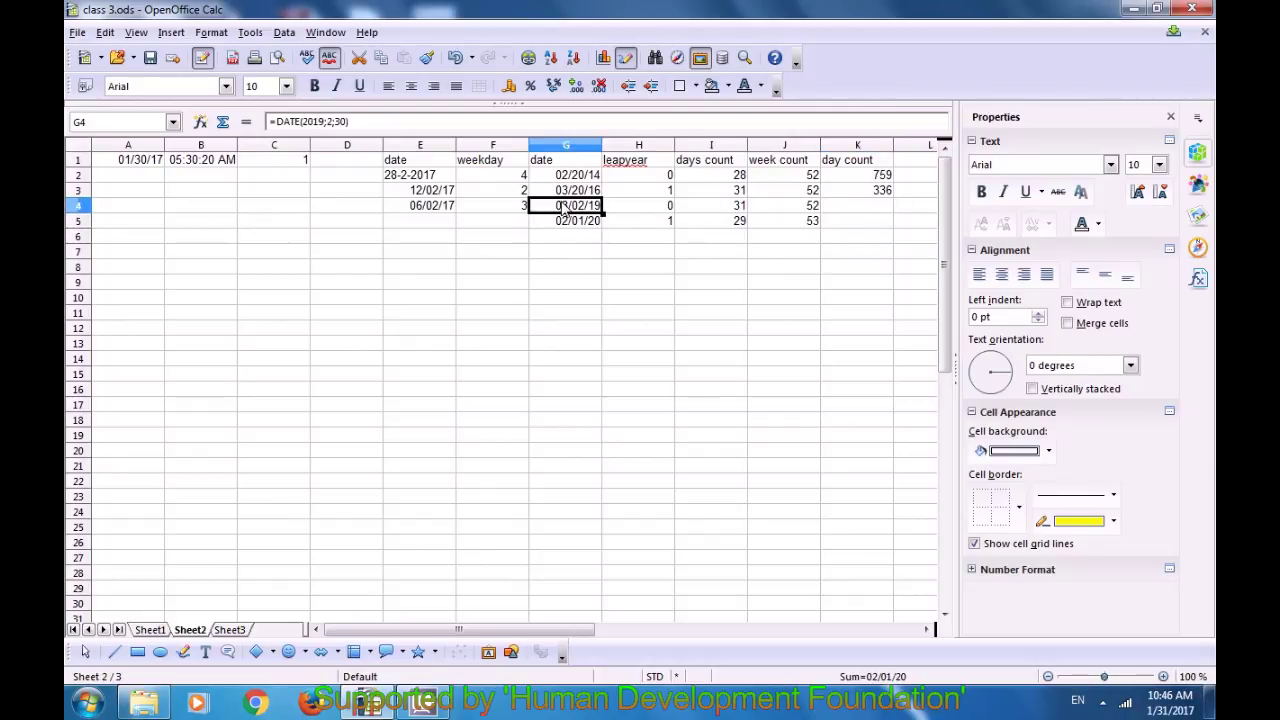
click(862, 193)
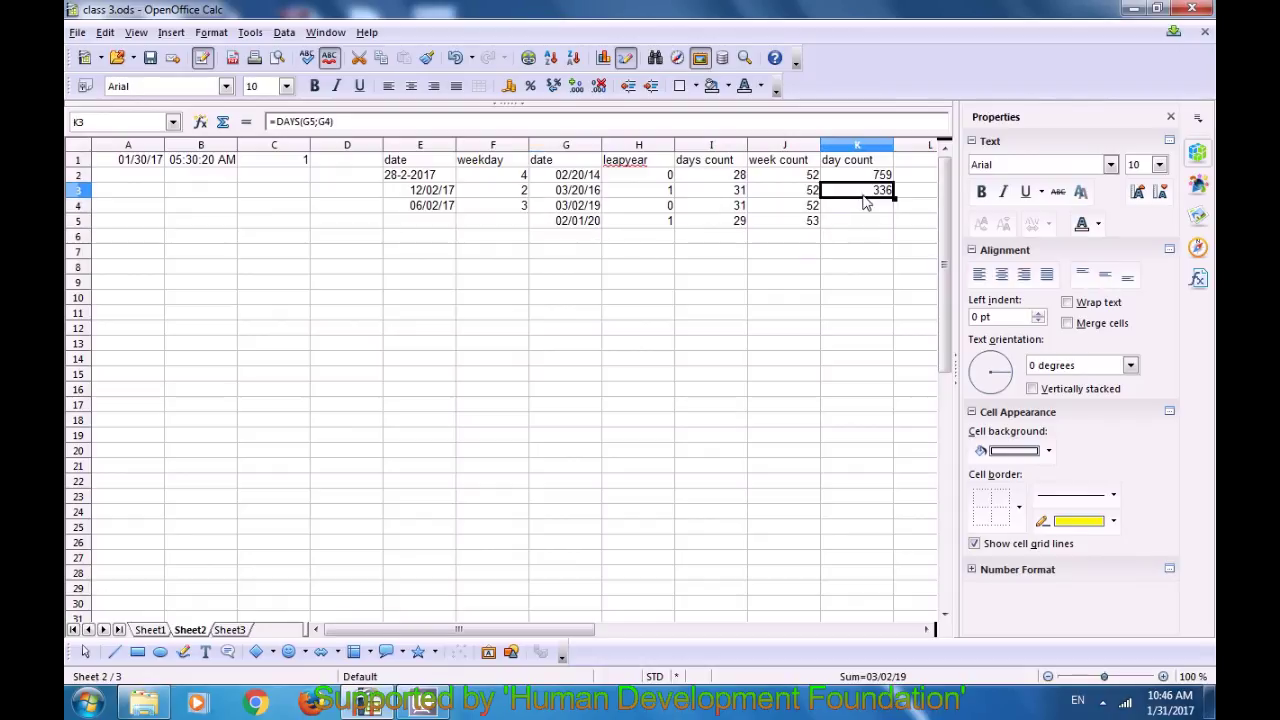
click(571, 299)
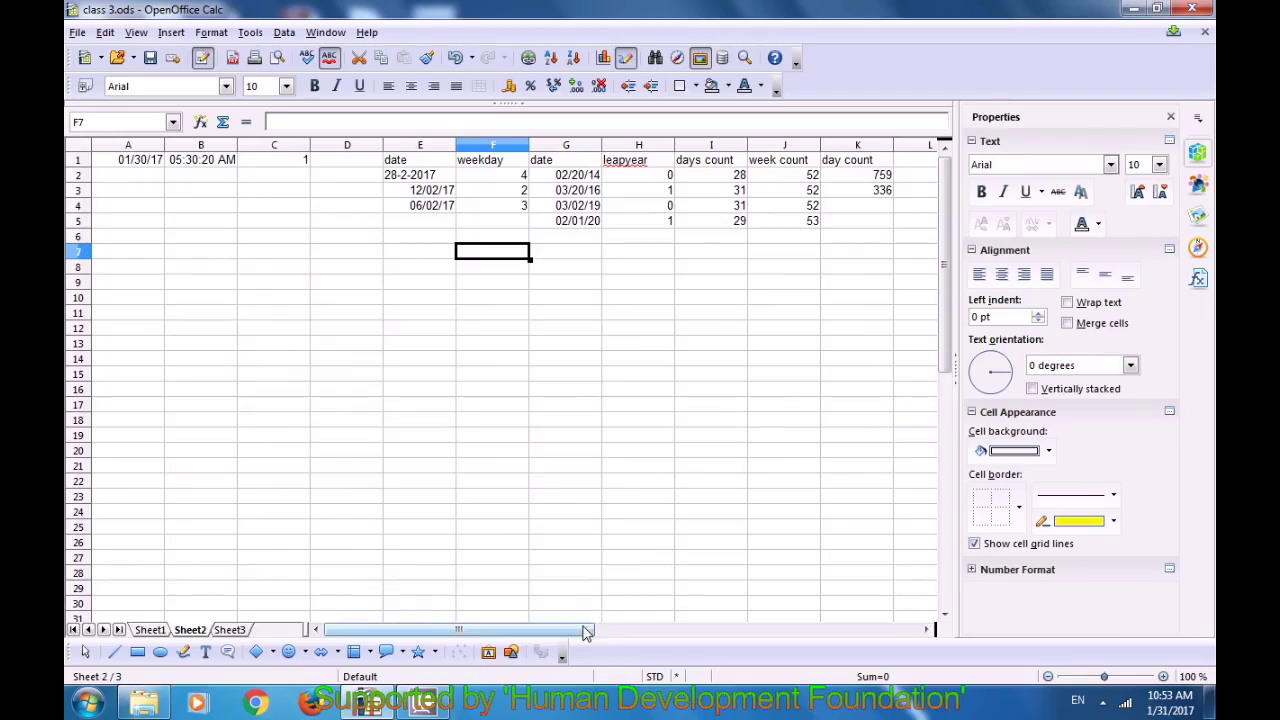
key(Left)
drag(624, 632, 629, 616)
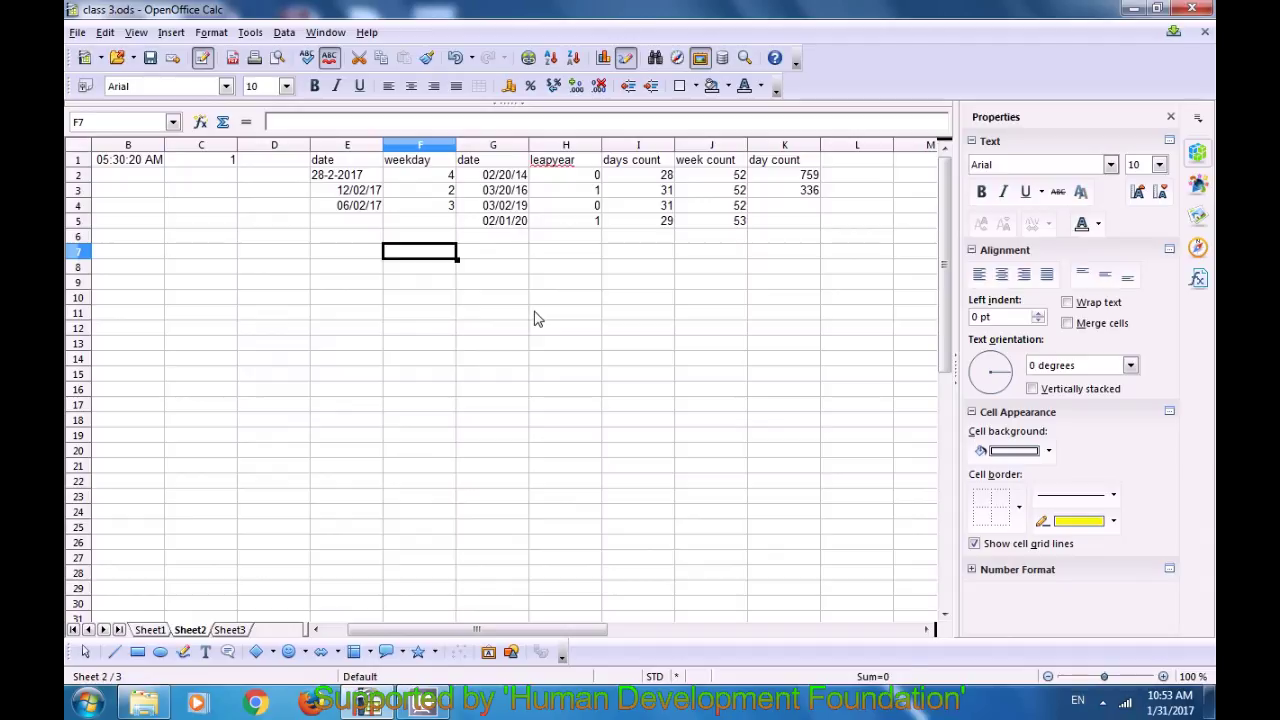
Step: Enter the heading 'year count' in cell L1
click(493, 259)
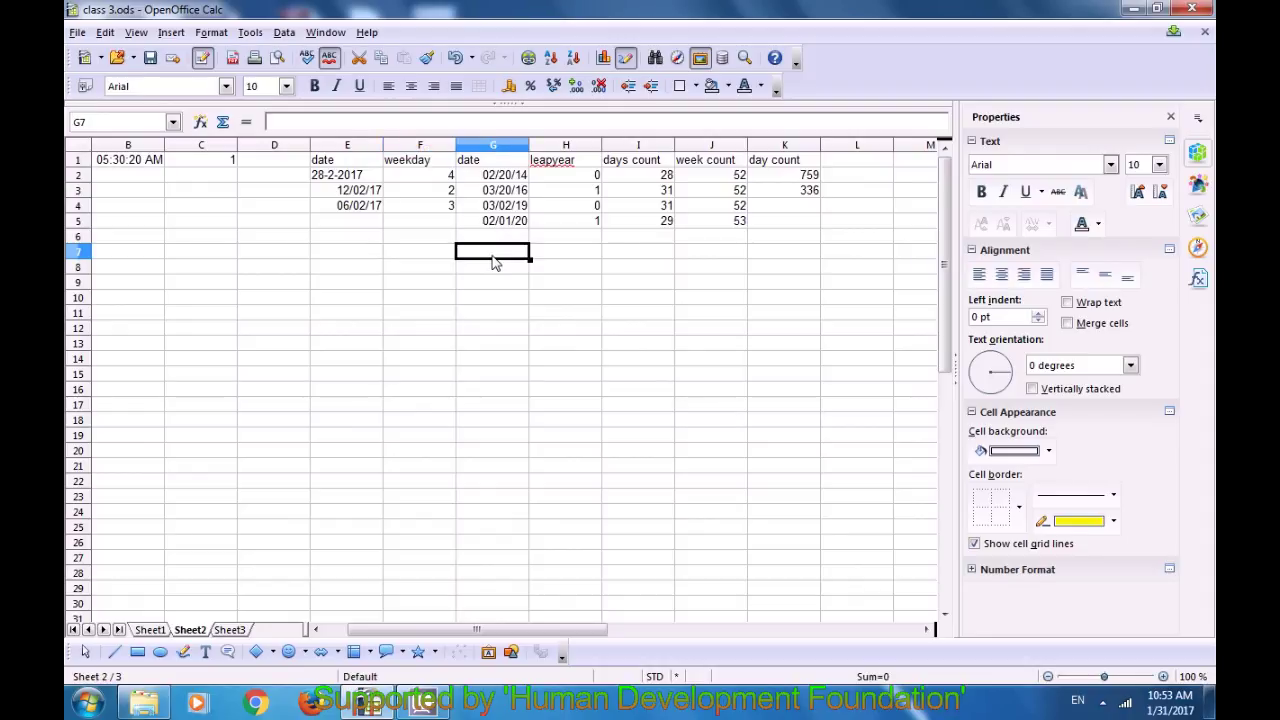
click(840, 160)
text(yea)
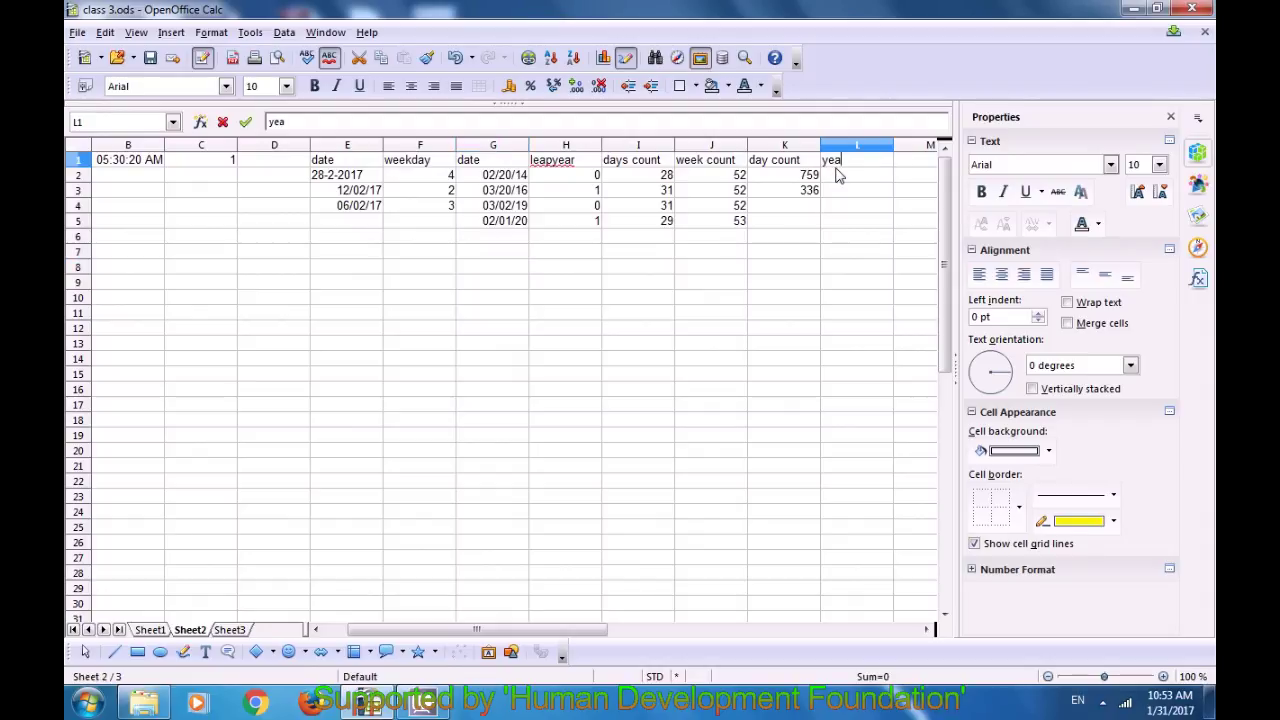
text(r count)
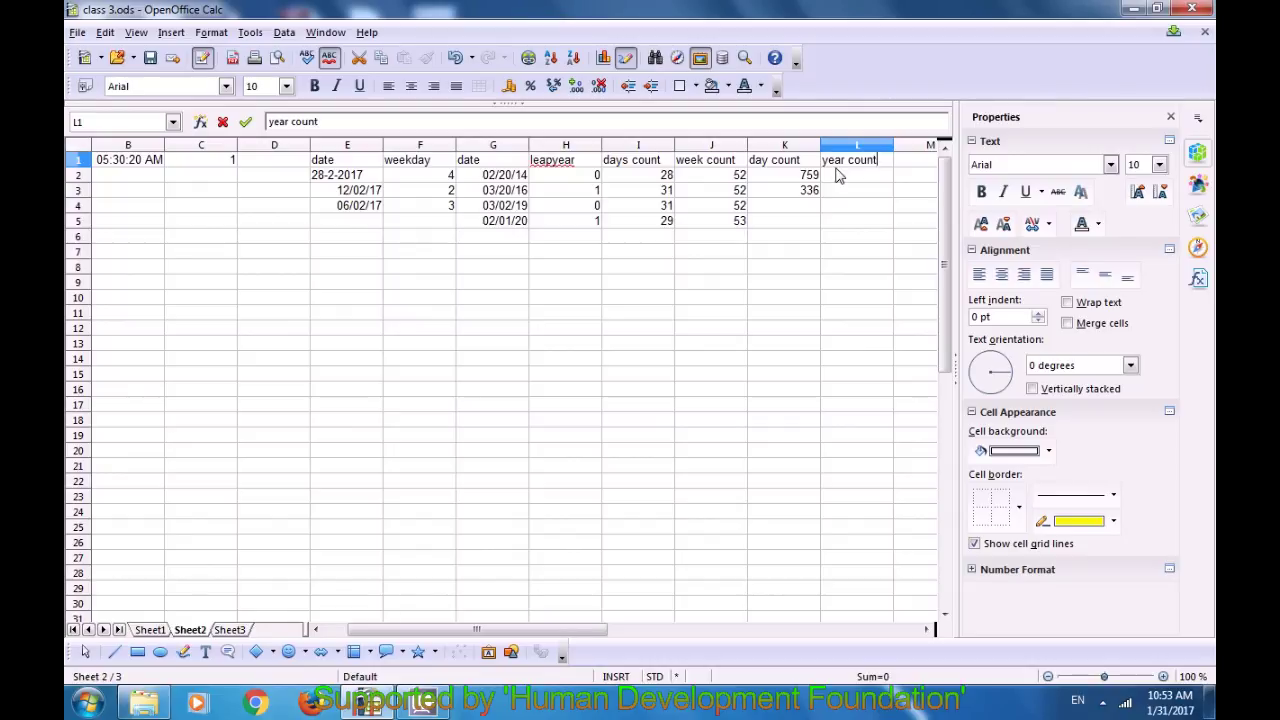
key(Return)
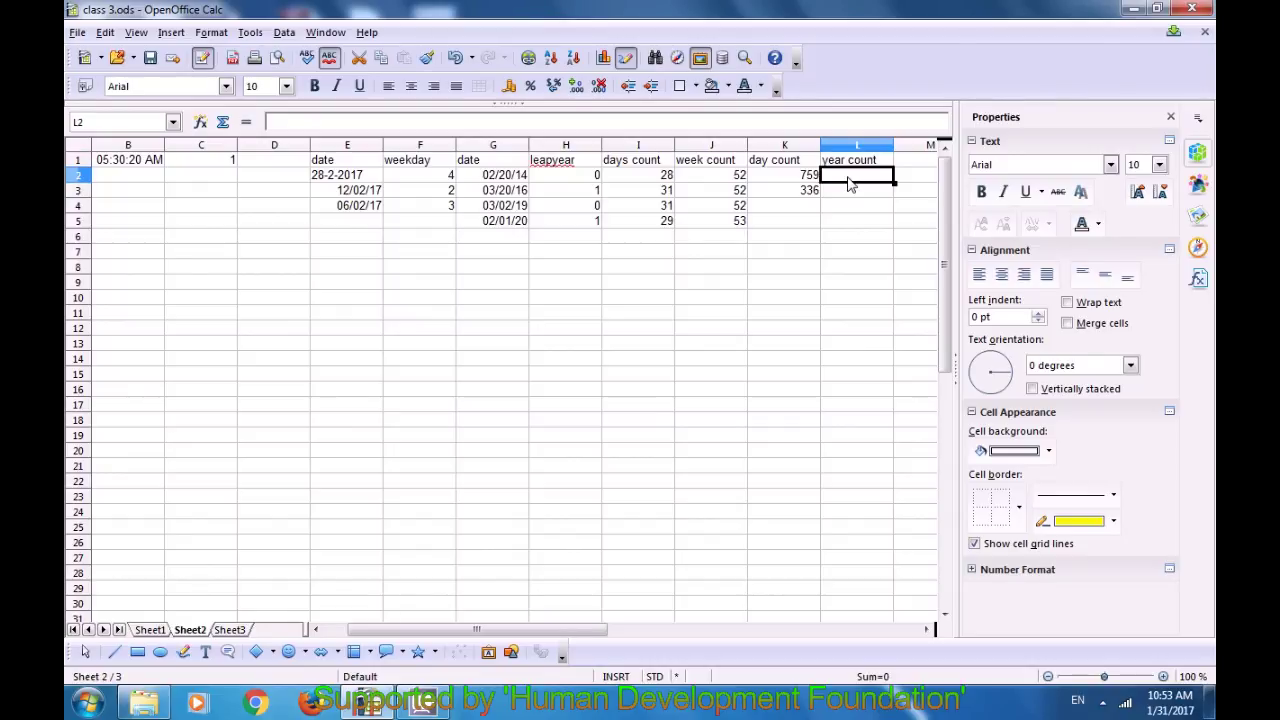
Step: Enter the years 1857 in E8 and 2017 in F8 and check both
click(339, 268)
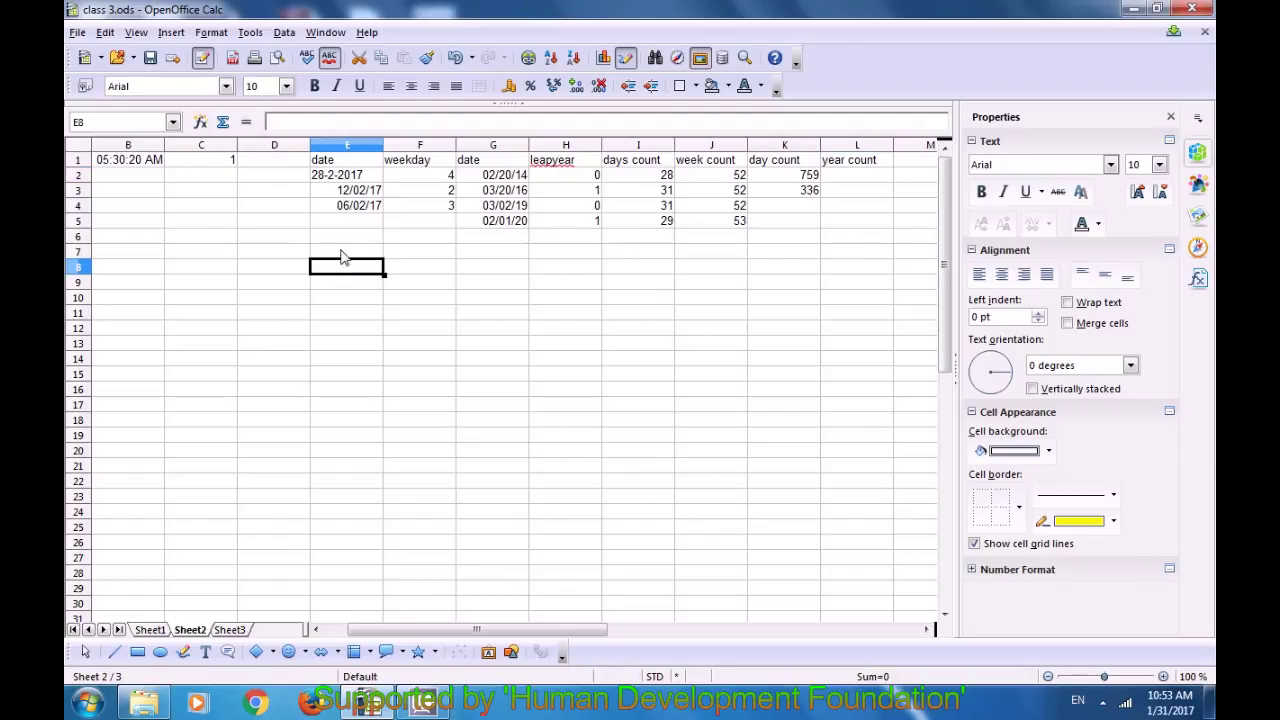
text(1)
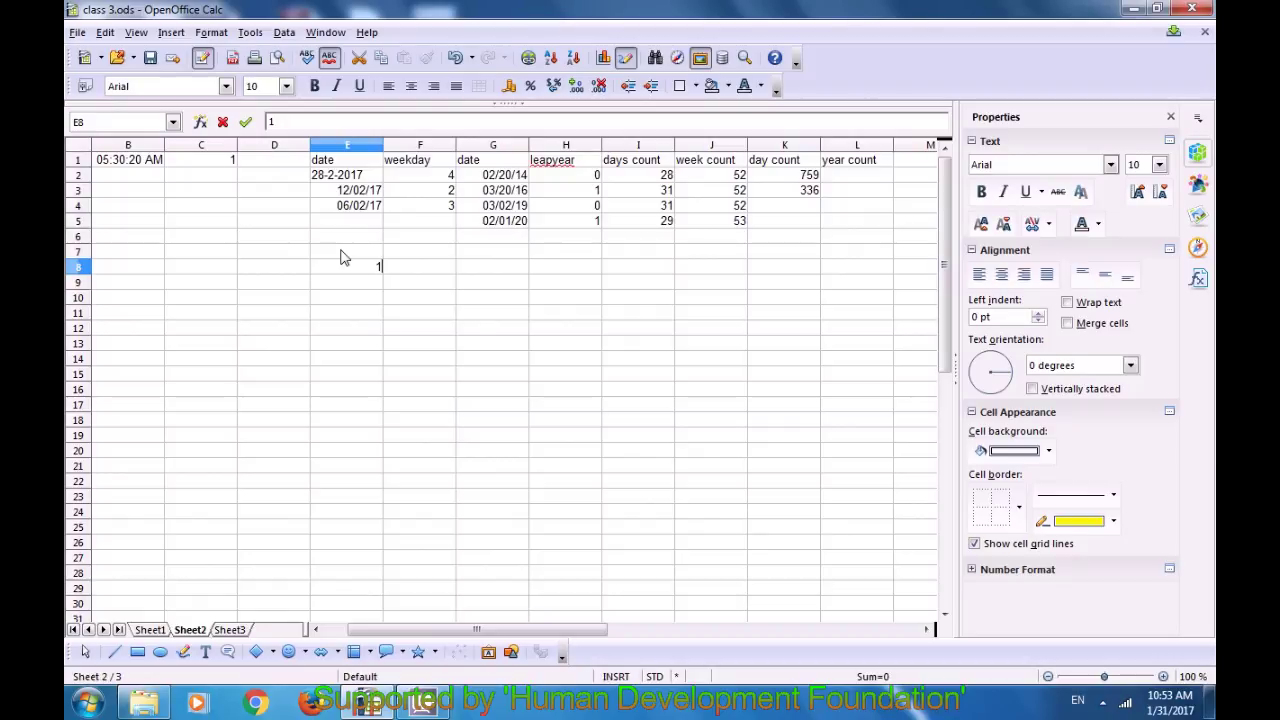
text(857)
click(410, 272)
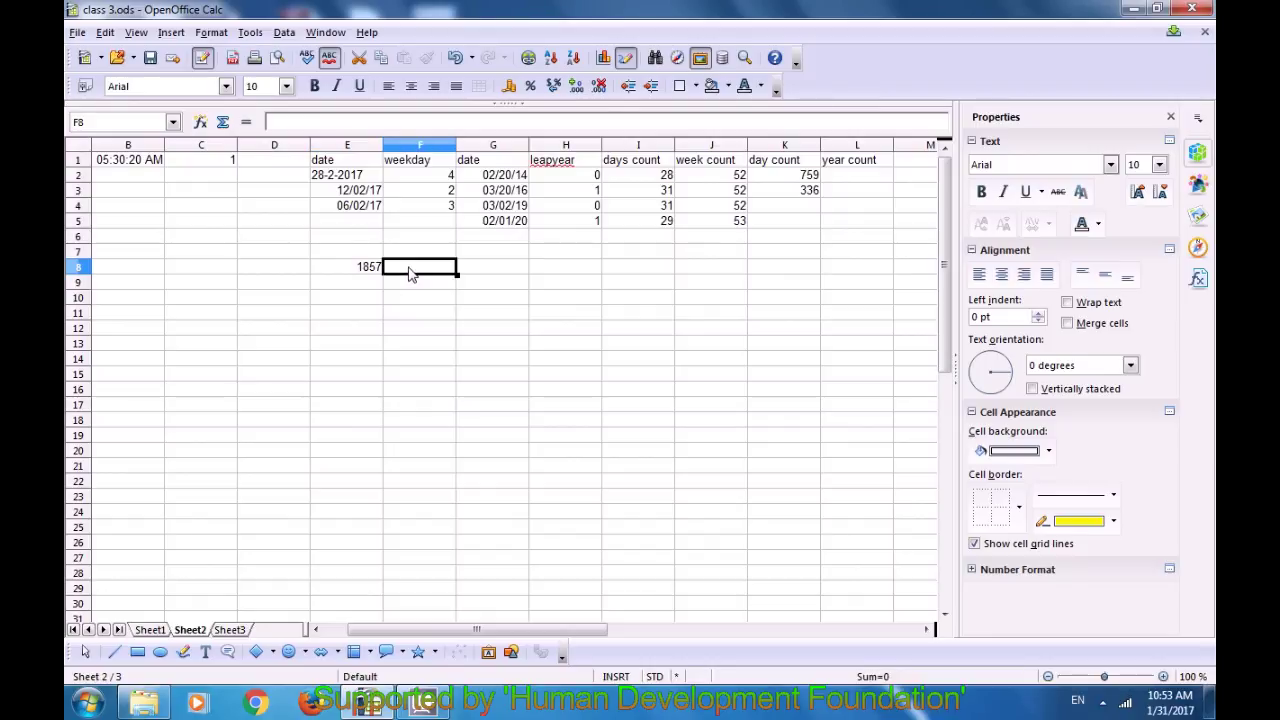
text(2017)
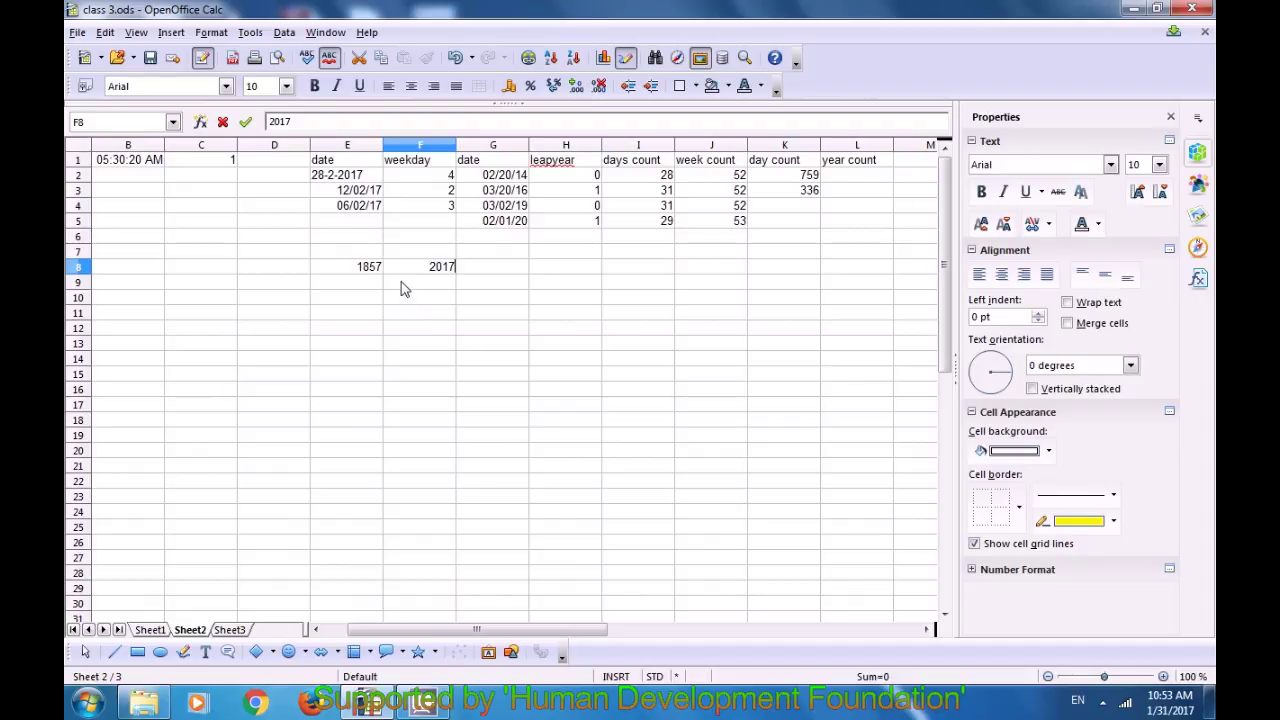
key(Return)
click(440, 270)
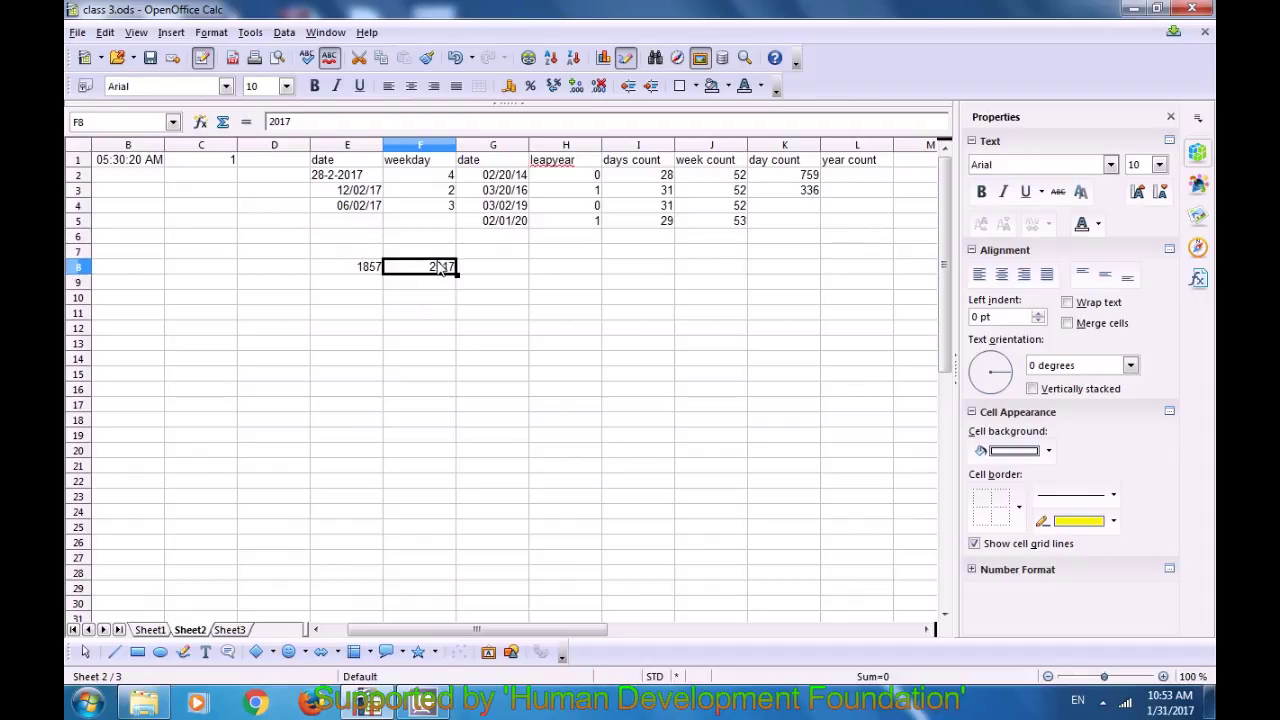
click(366, 276)
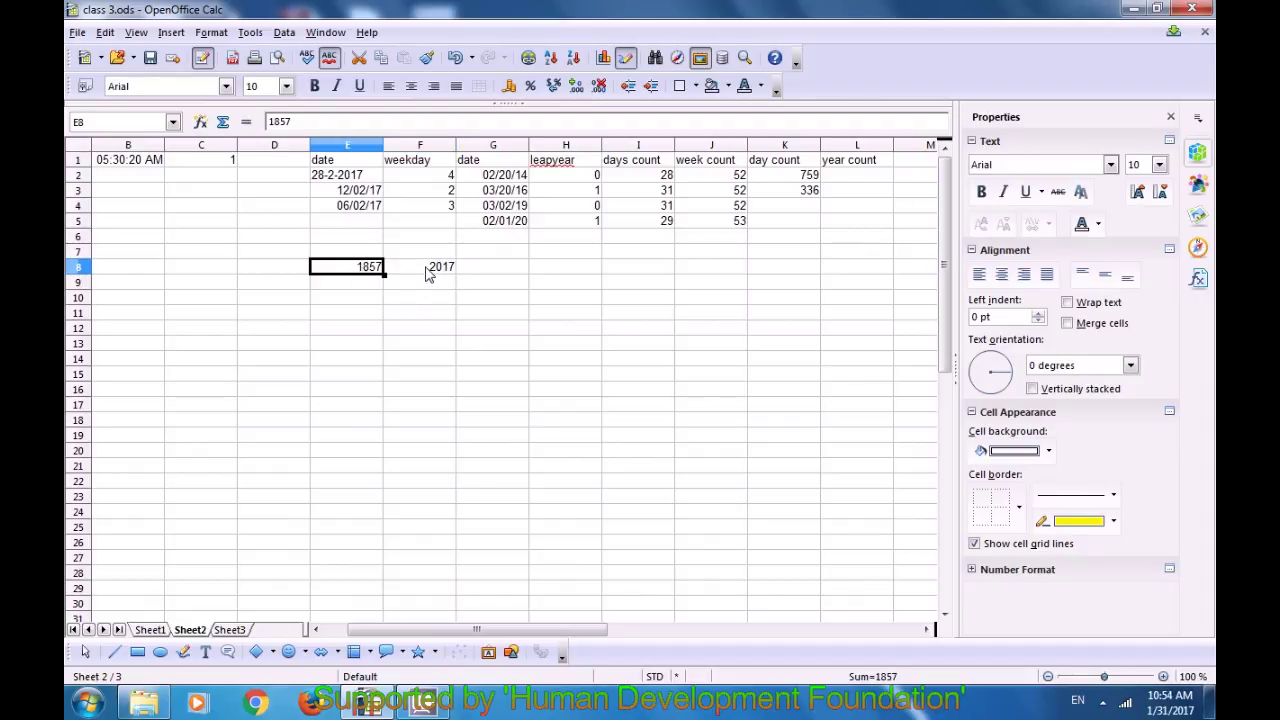
click(426, 279)
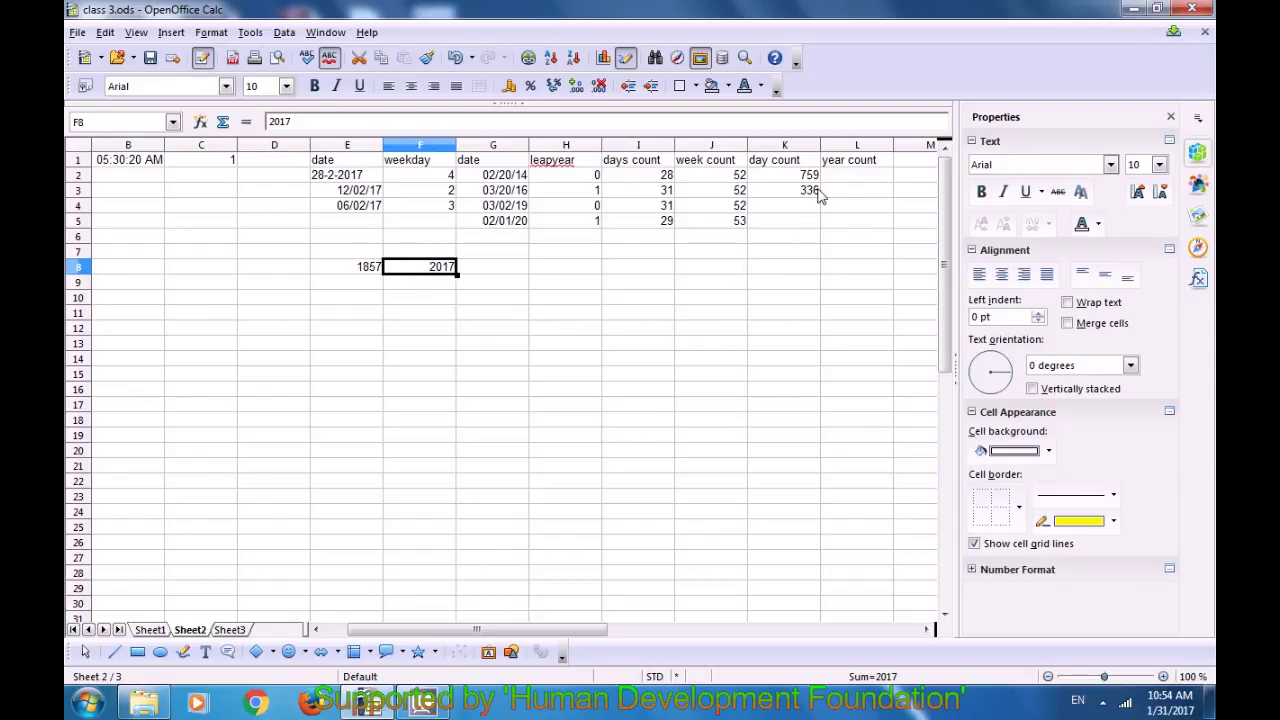
click(506, 271)
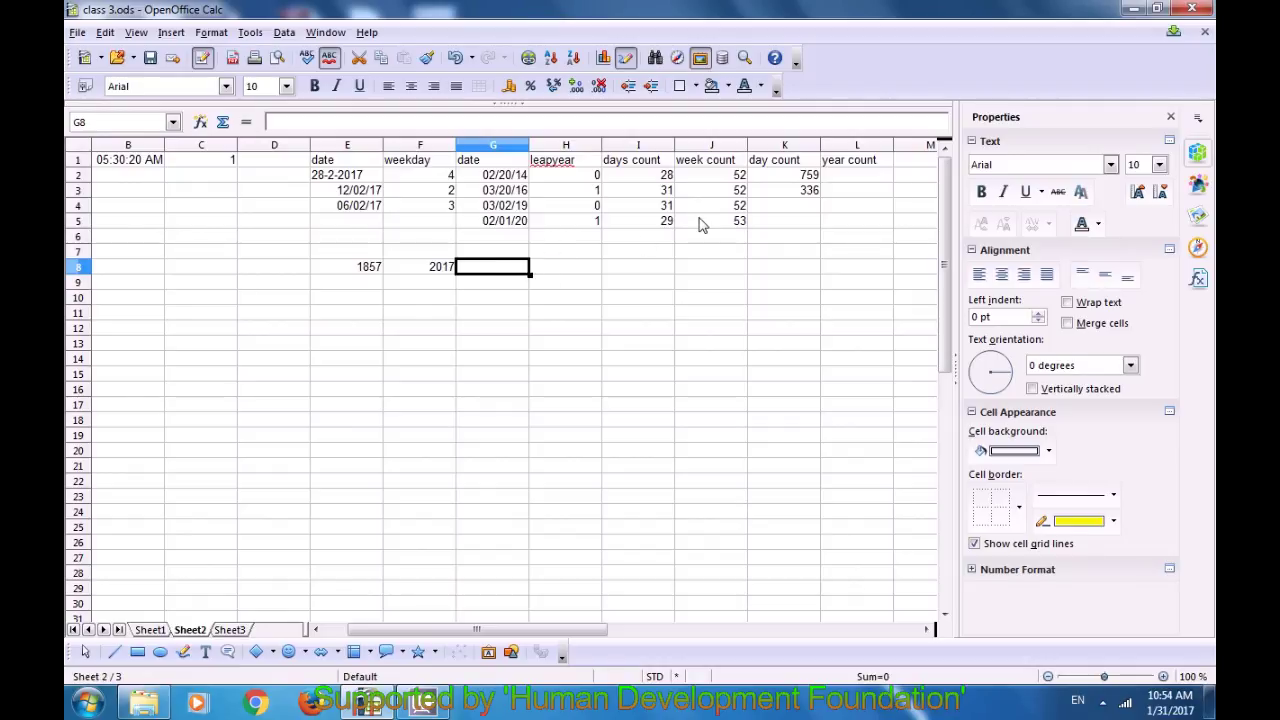
click(847, 176)
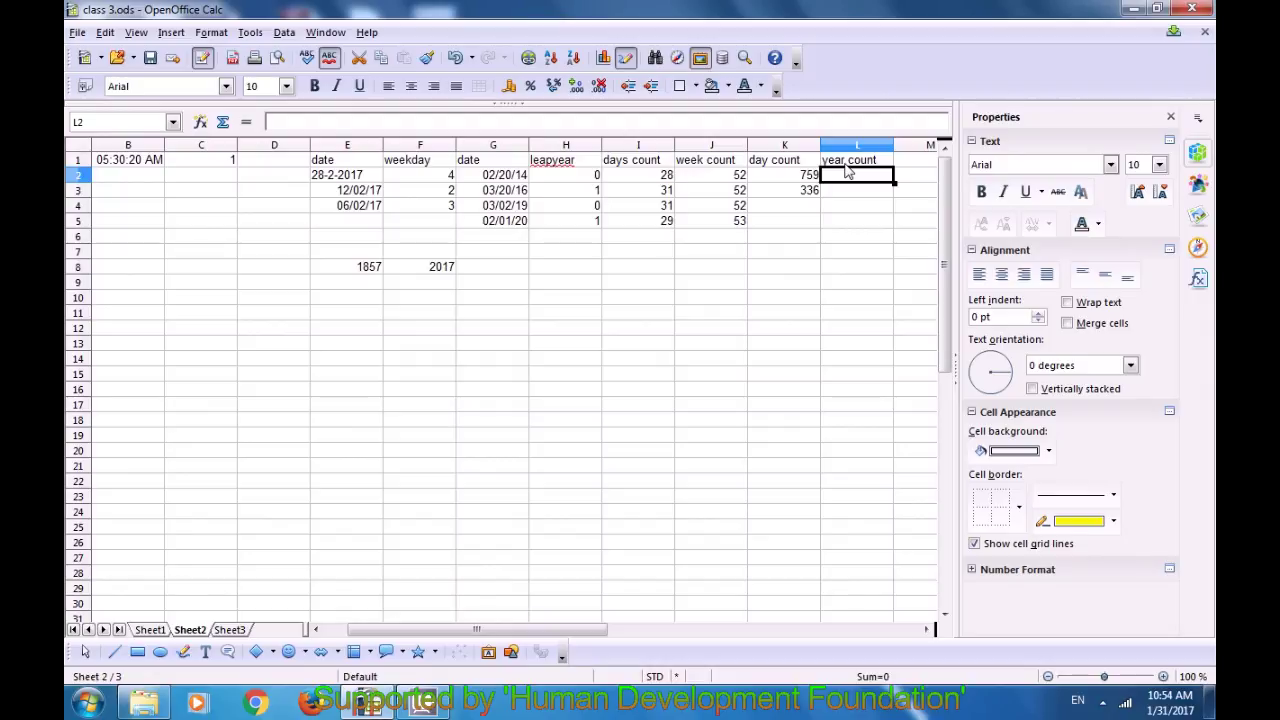
Step: Enter =DAYS360(F8;E8) in L2, which returns -159
text(=days)
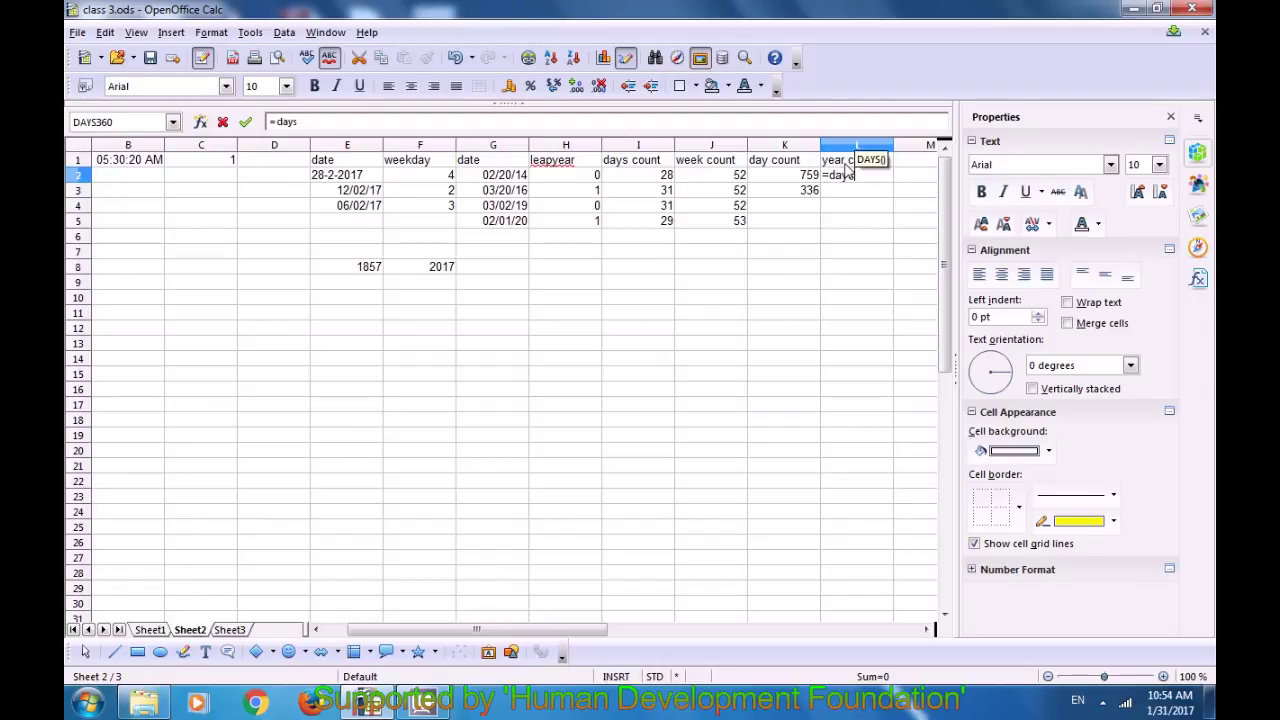
text(3y60)
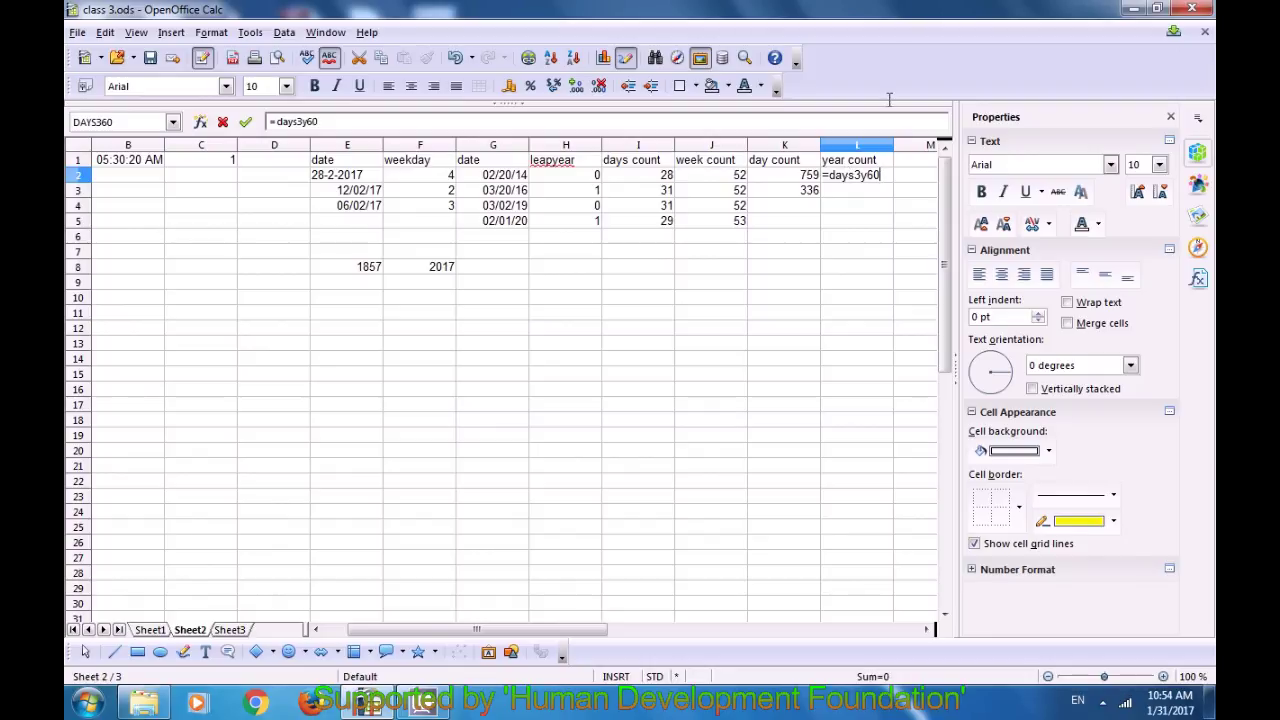
key(BackSpace)
key(BackSpace)
key(BackSpace)
key(BackSpace)
text(360)
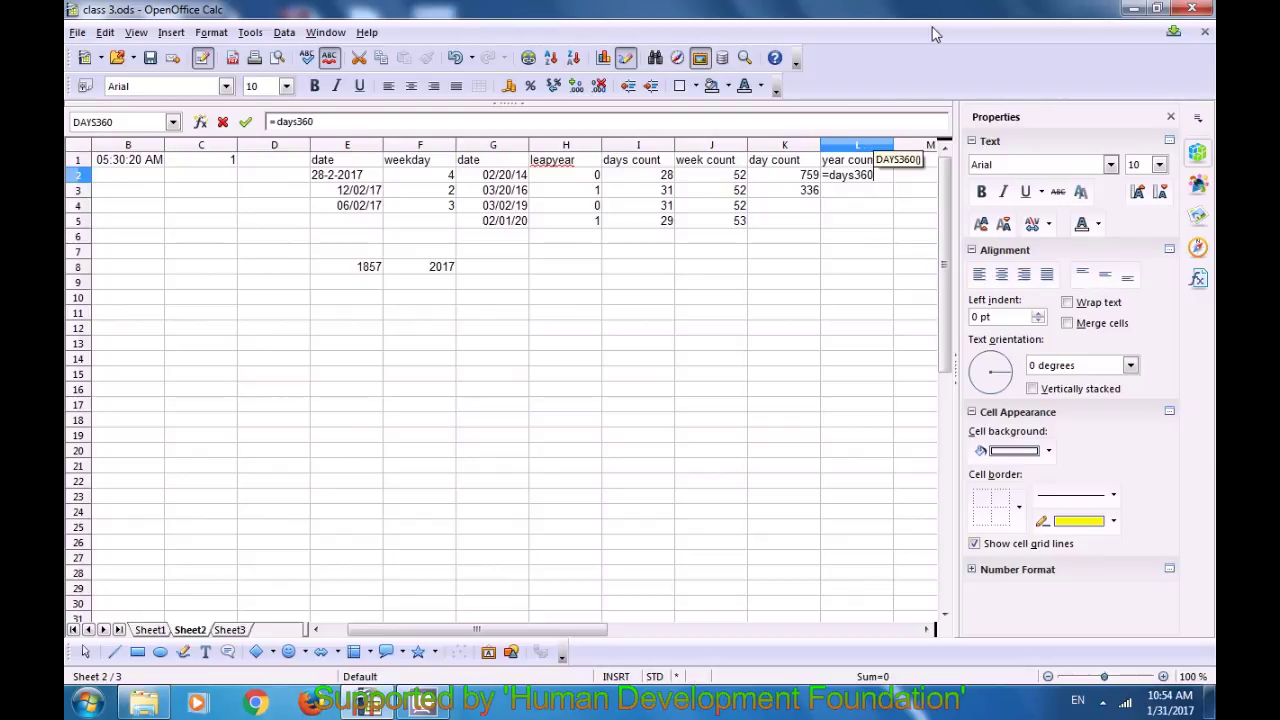
text(()
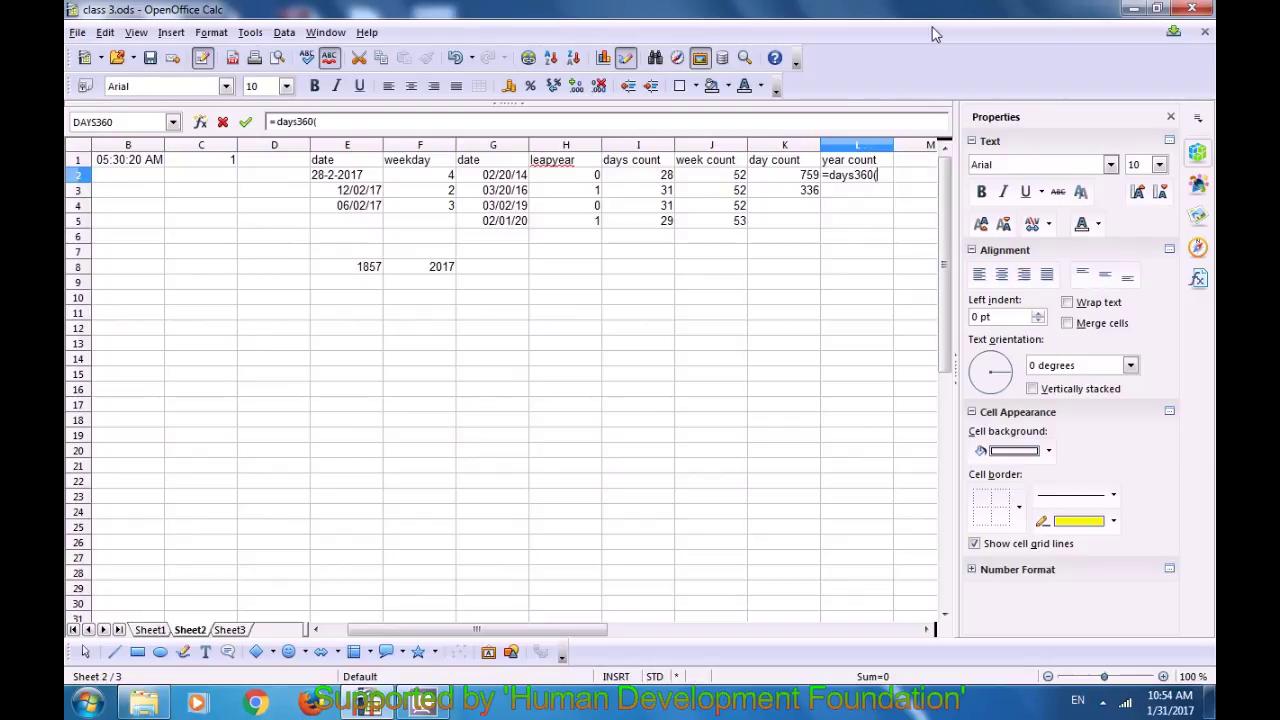
click(428, 277)
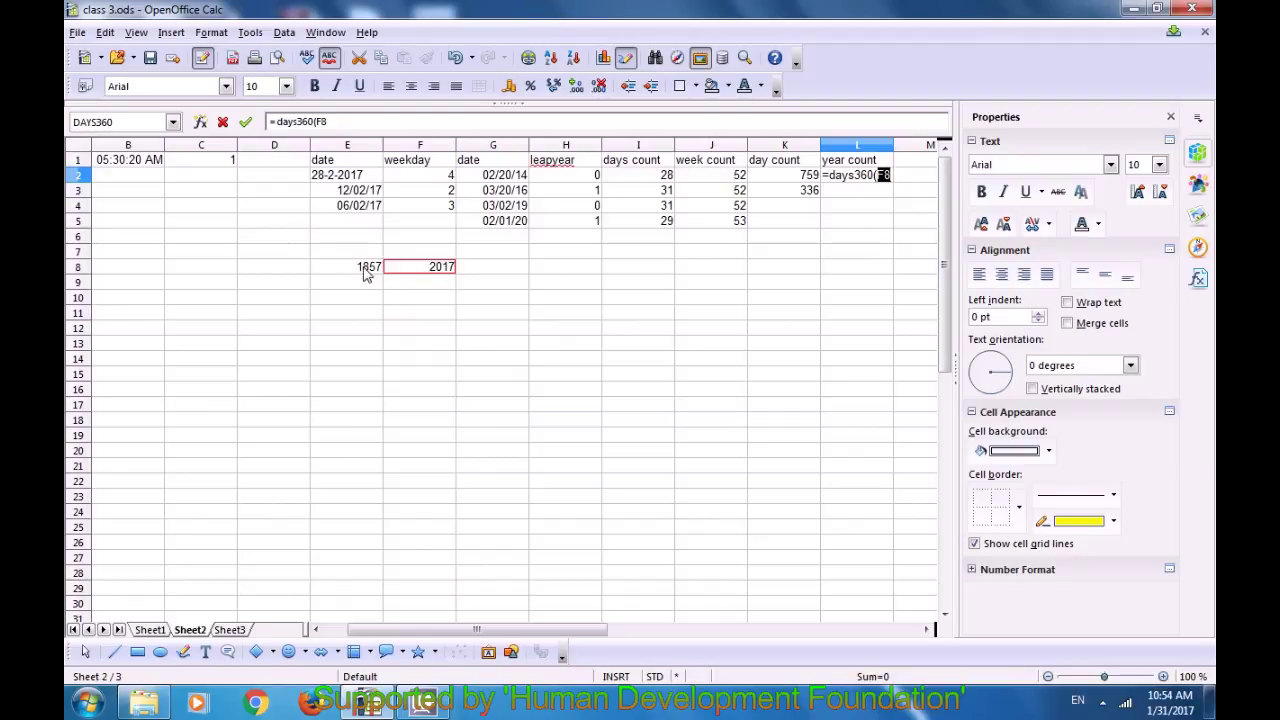
text(;)
click(365, 276)
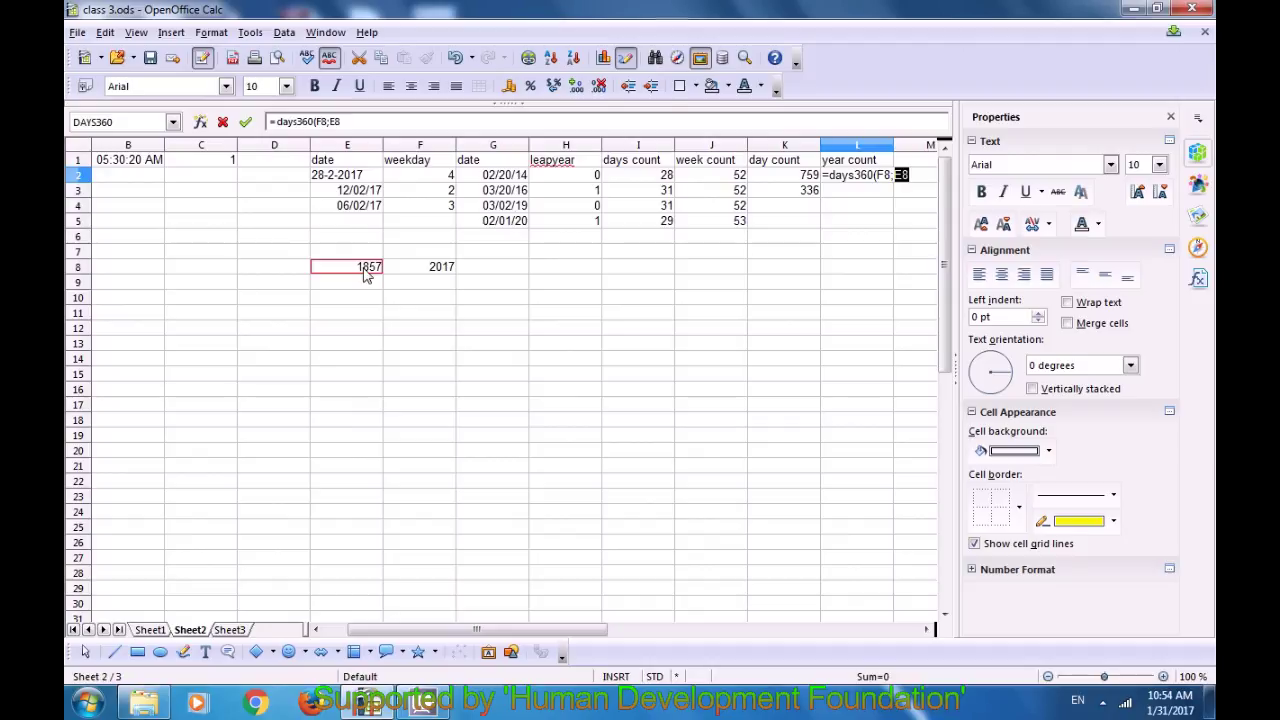
text())
key(Return)
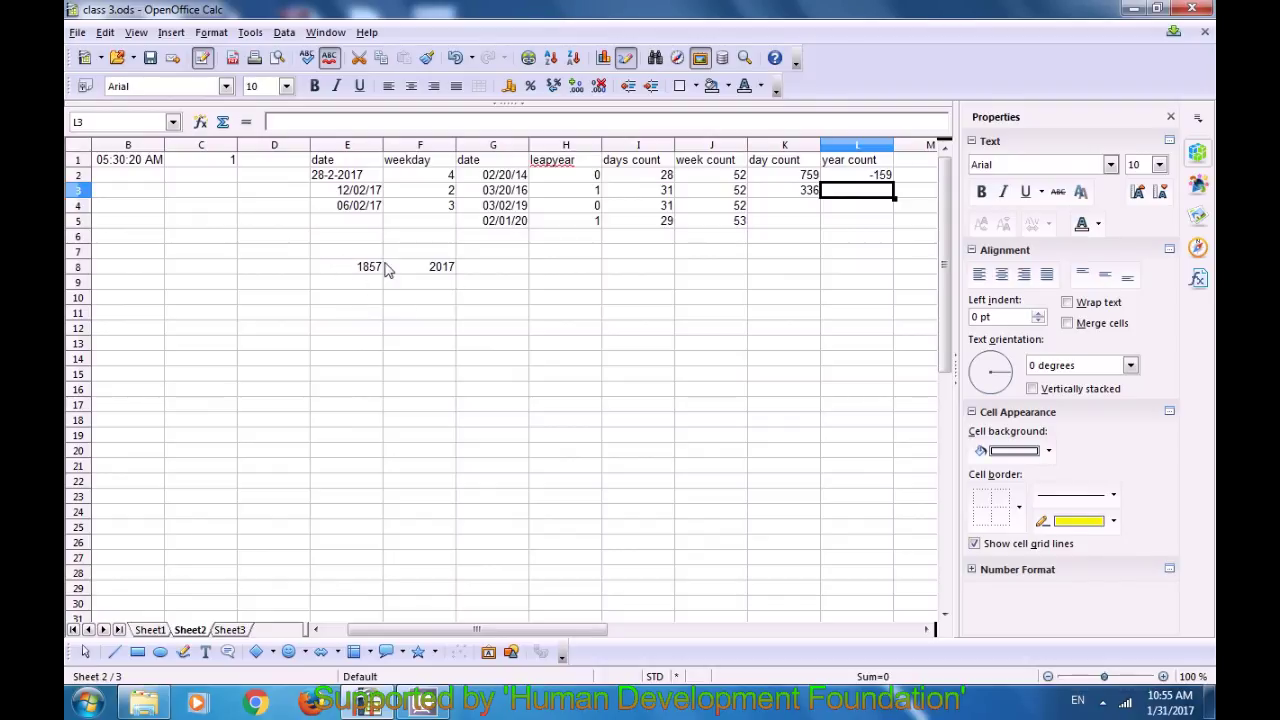
Step: Enter =DAYS(E8;F8) in F9 to compare the years 1857 and 2017, giving -160
click(433, 274)
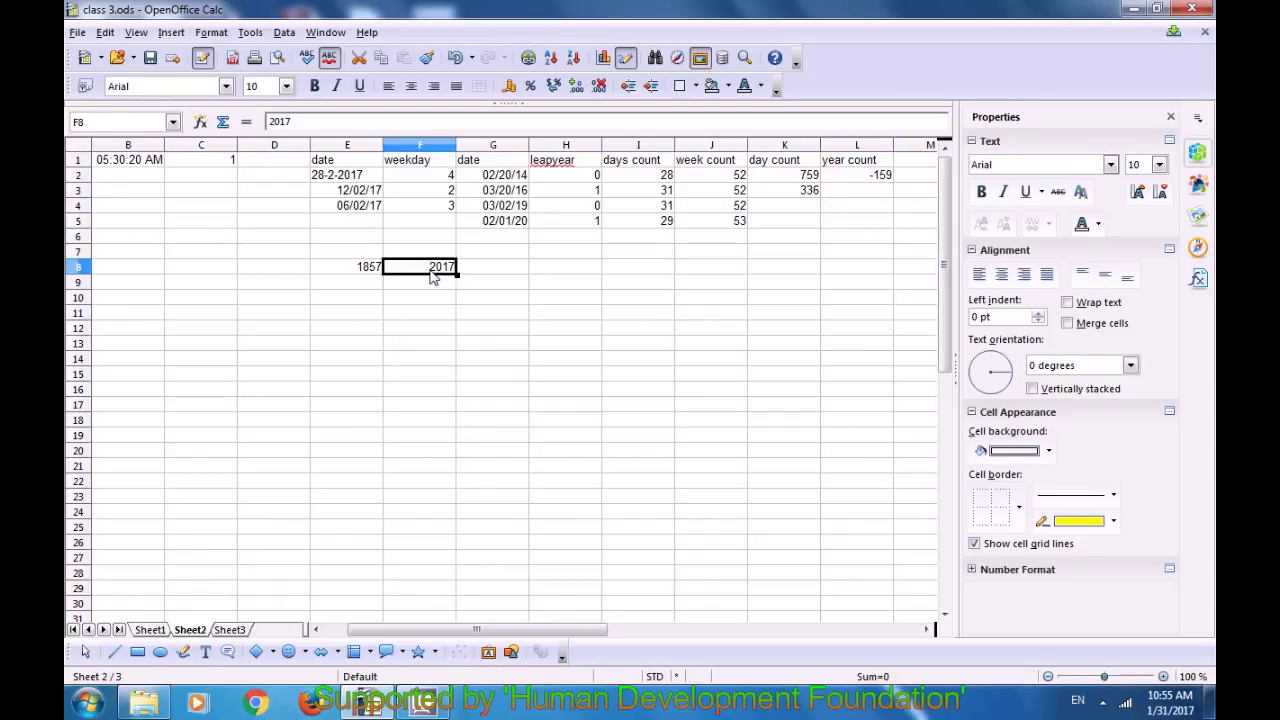
click(350, 270)
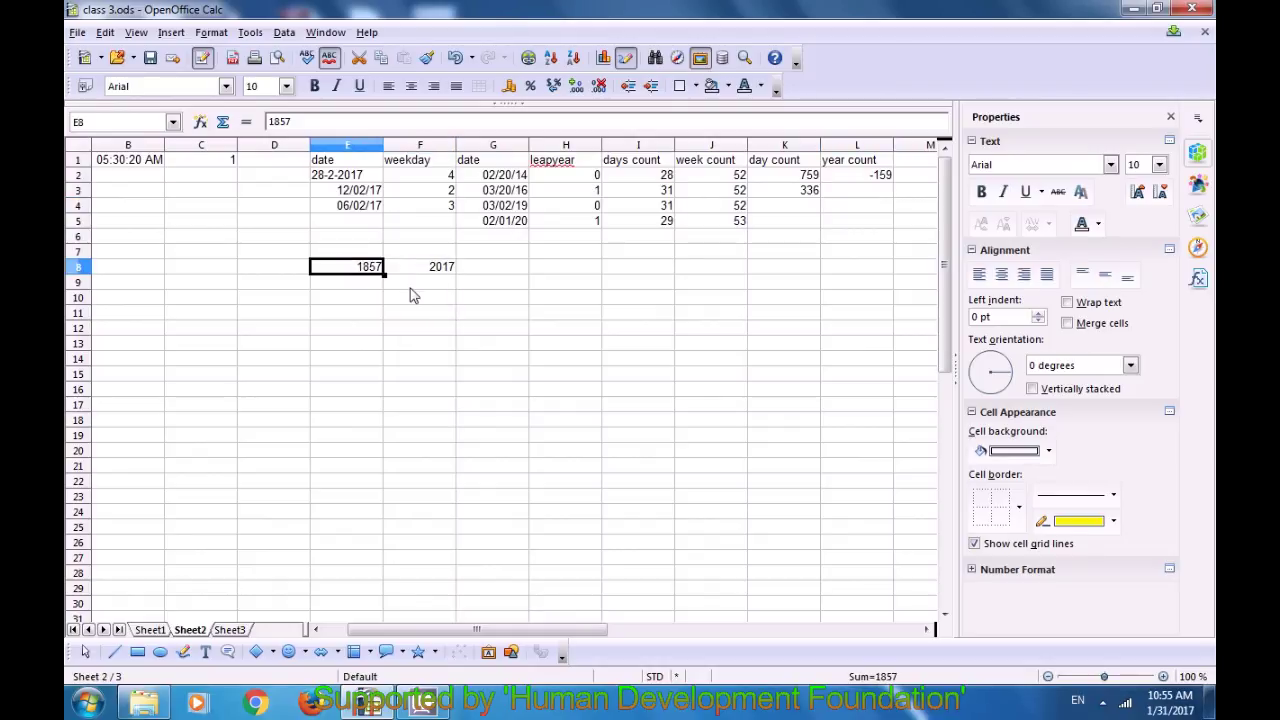
click(407, 287)
text(=3)
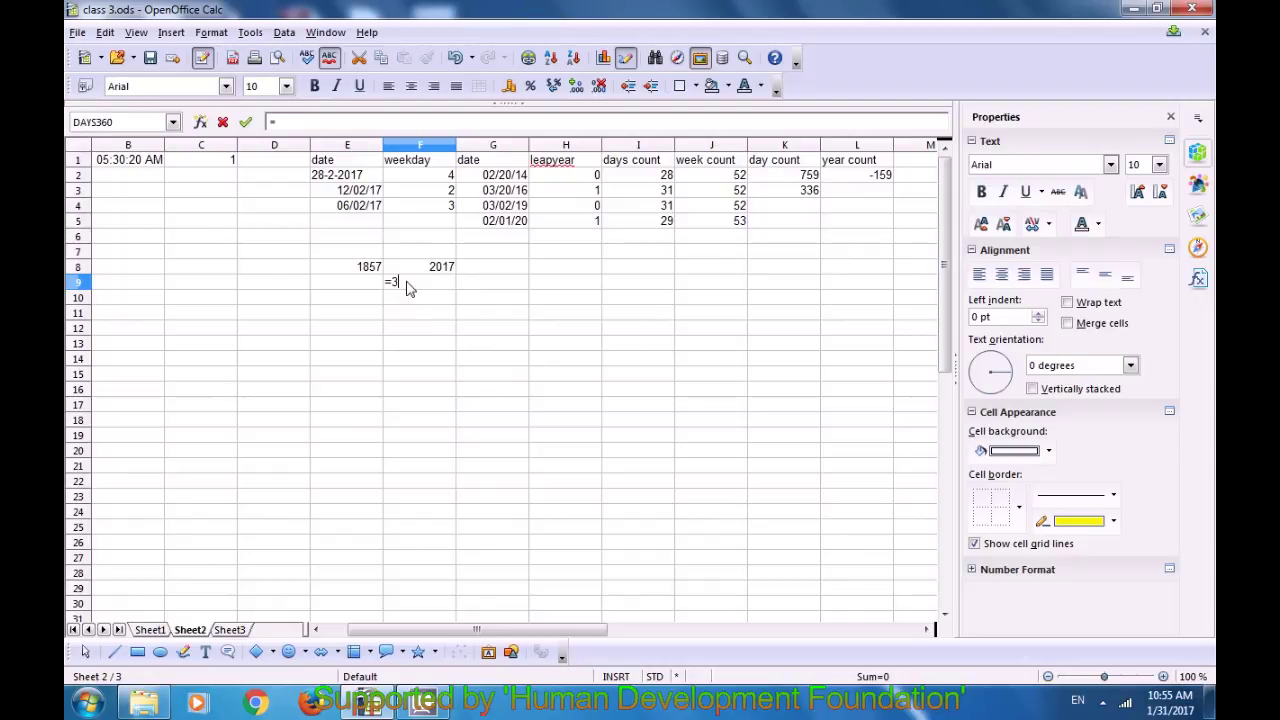
key(BackSpace)
text(da)
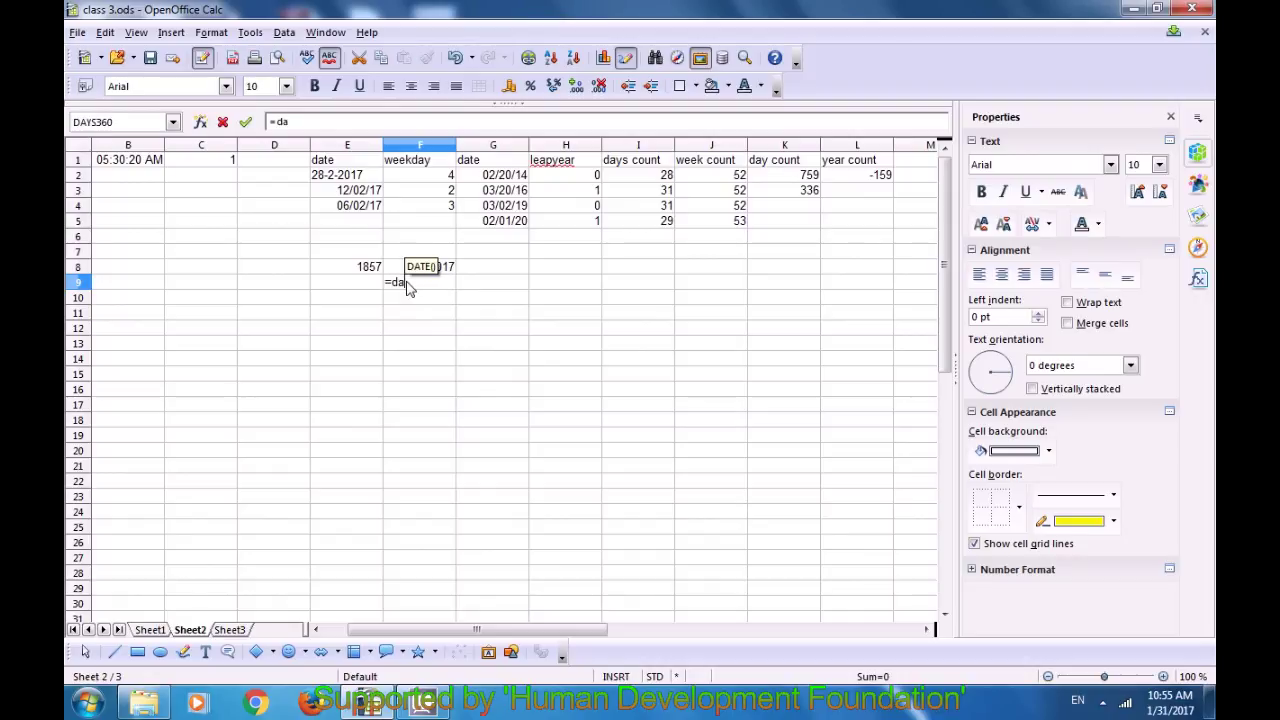
text(ys()
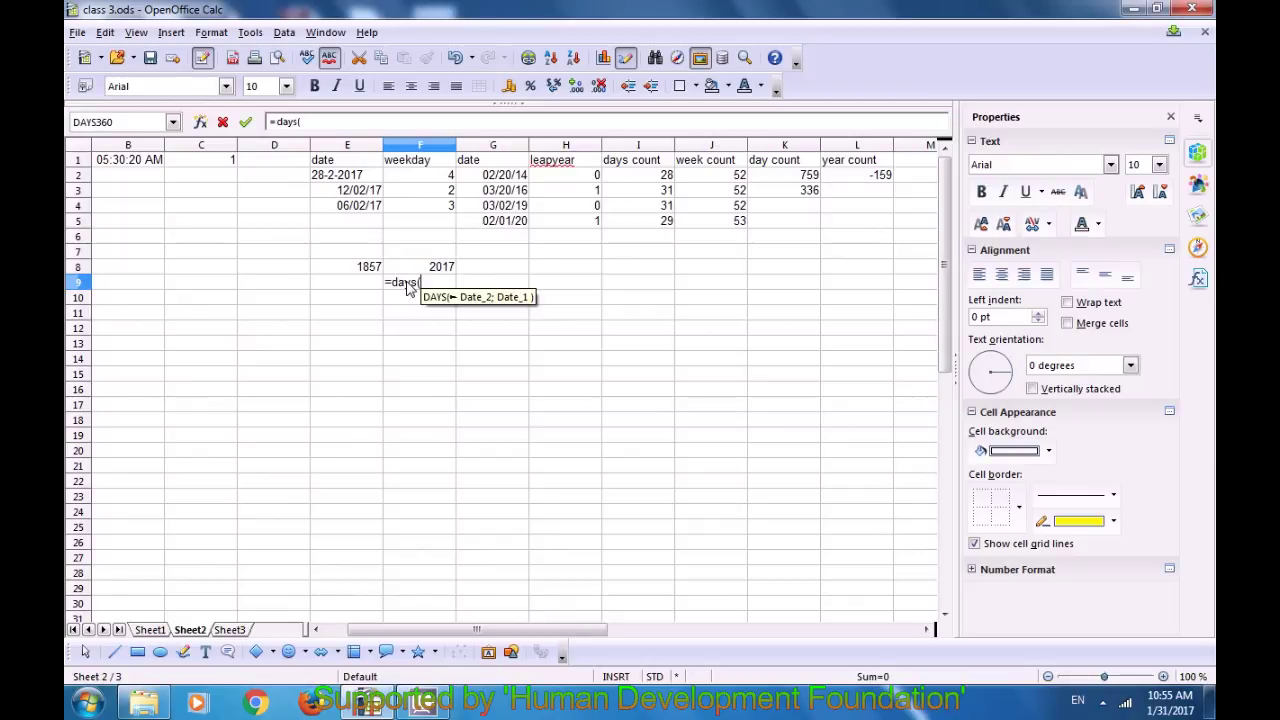
click(376, 268)
text(;)
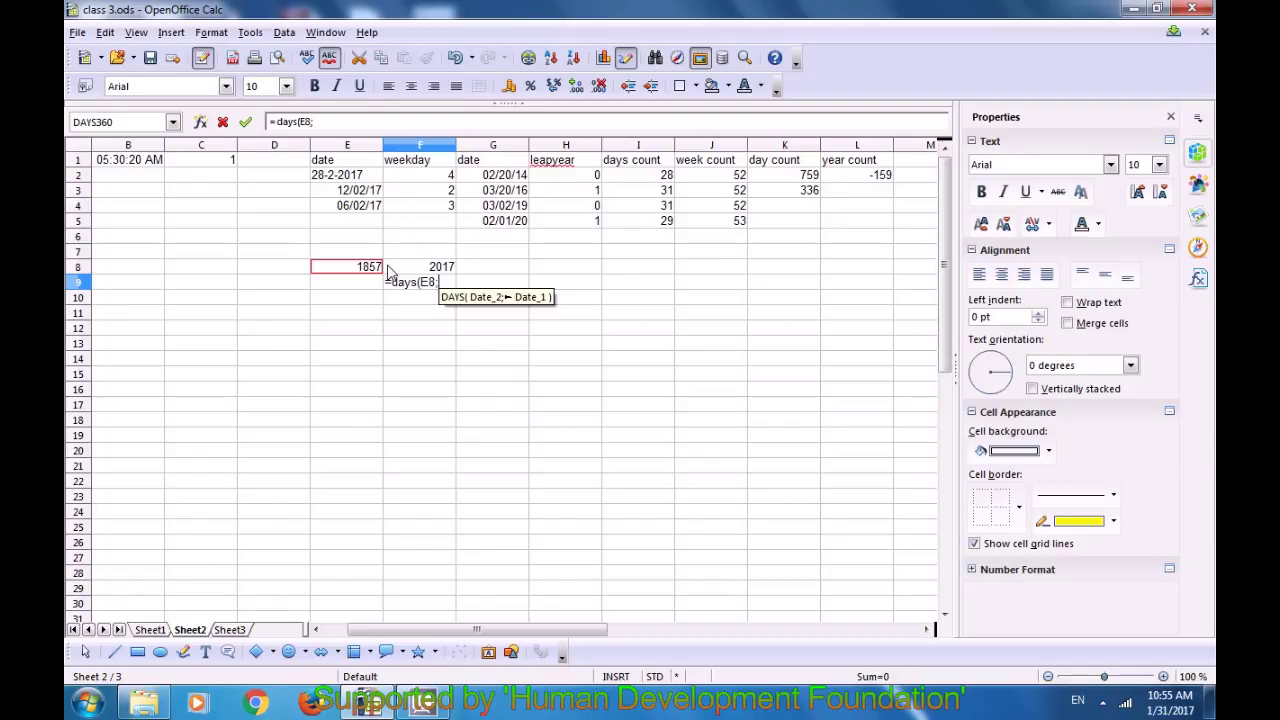
click(422, 267)
text())
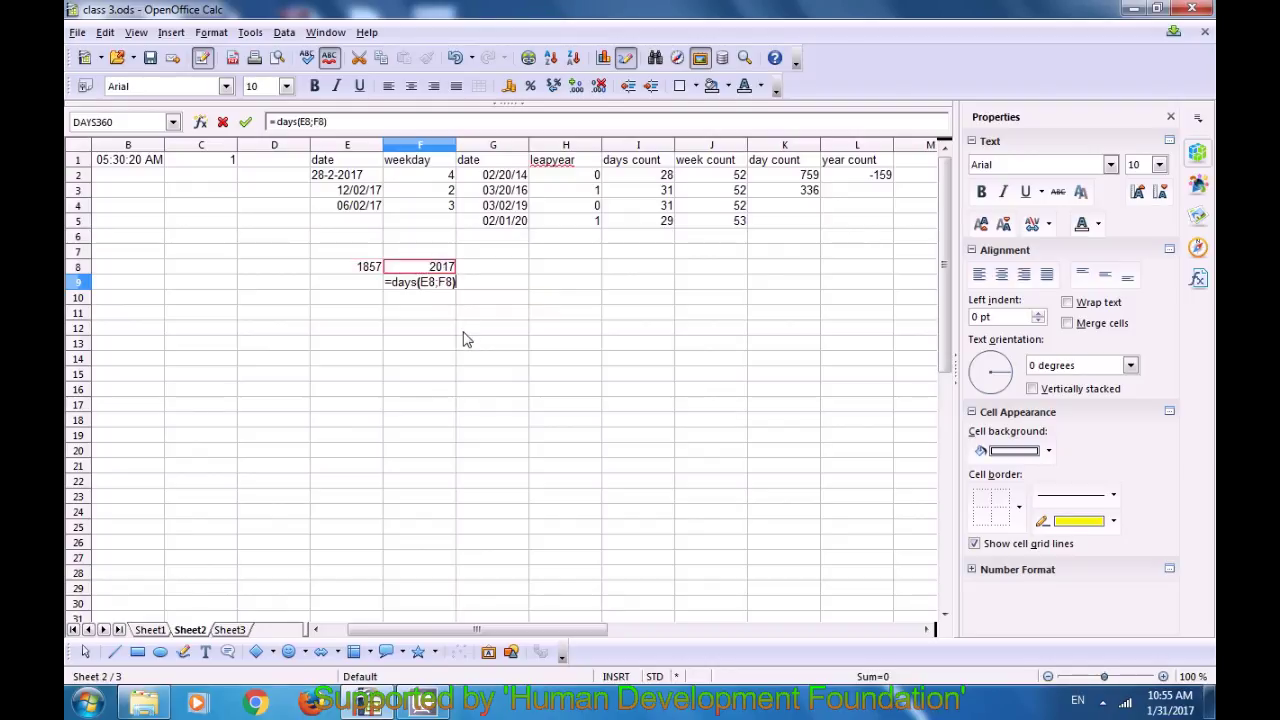
key(Return)
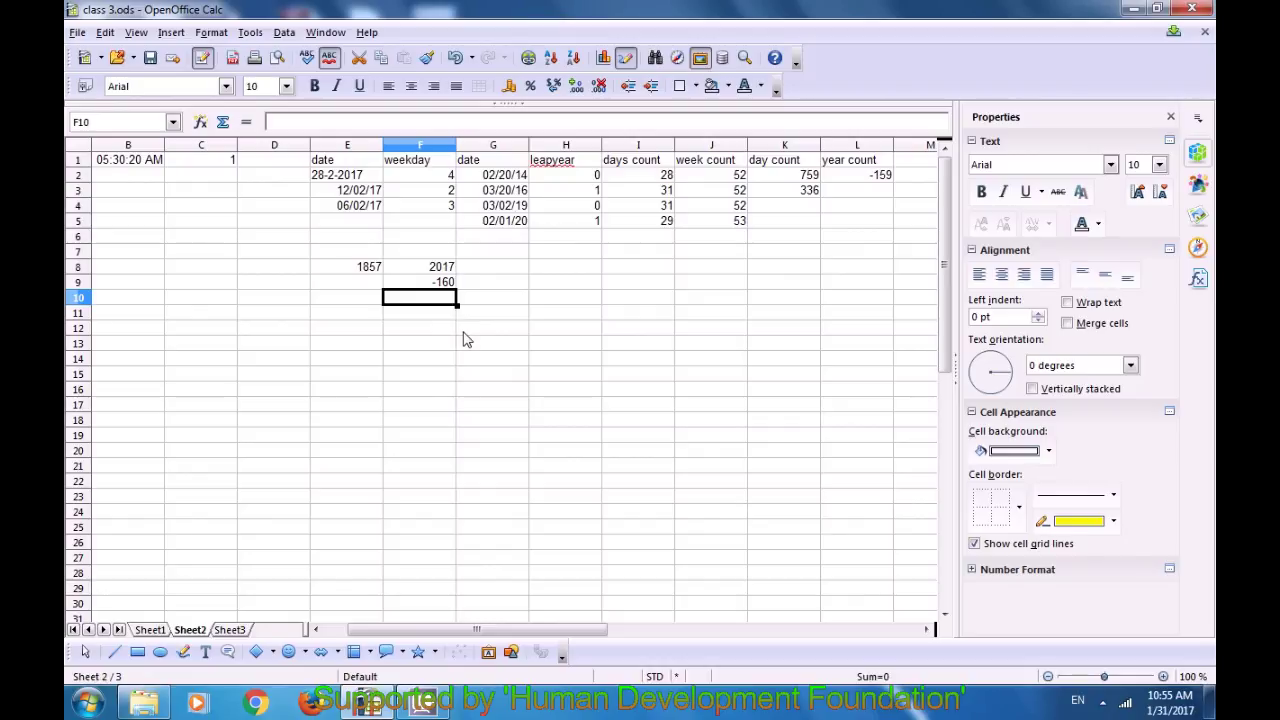
click(866, 196)
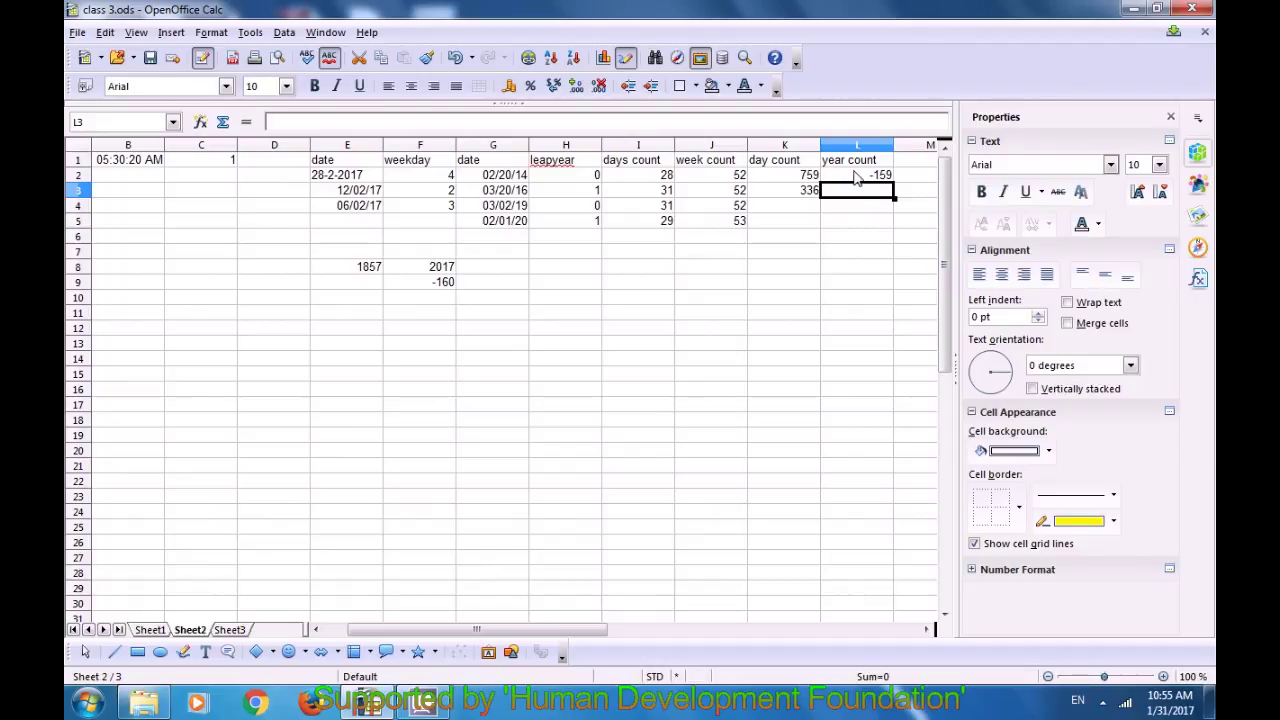
Step: Start a DAYS360 formula in year count cell L3, correcting the mistyped function name
click(855, 176)
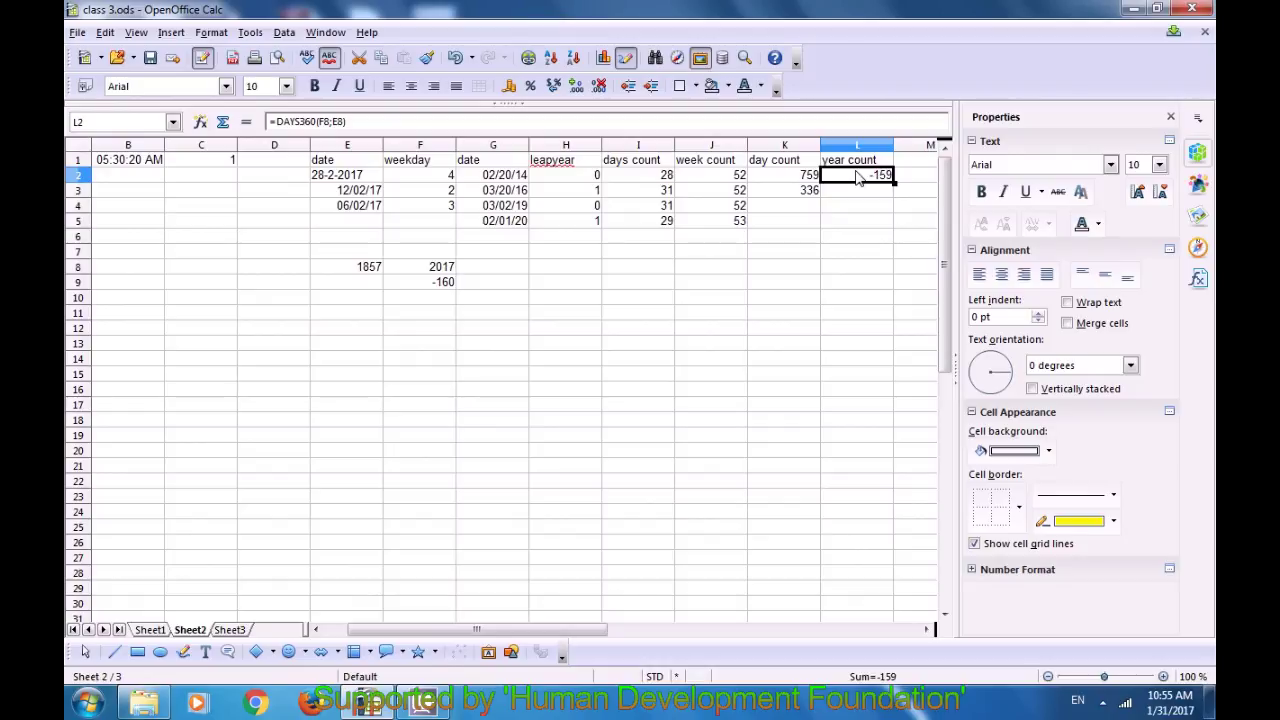
click(866, 196)
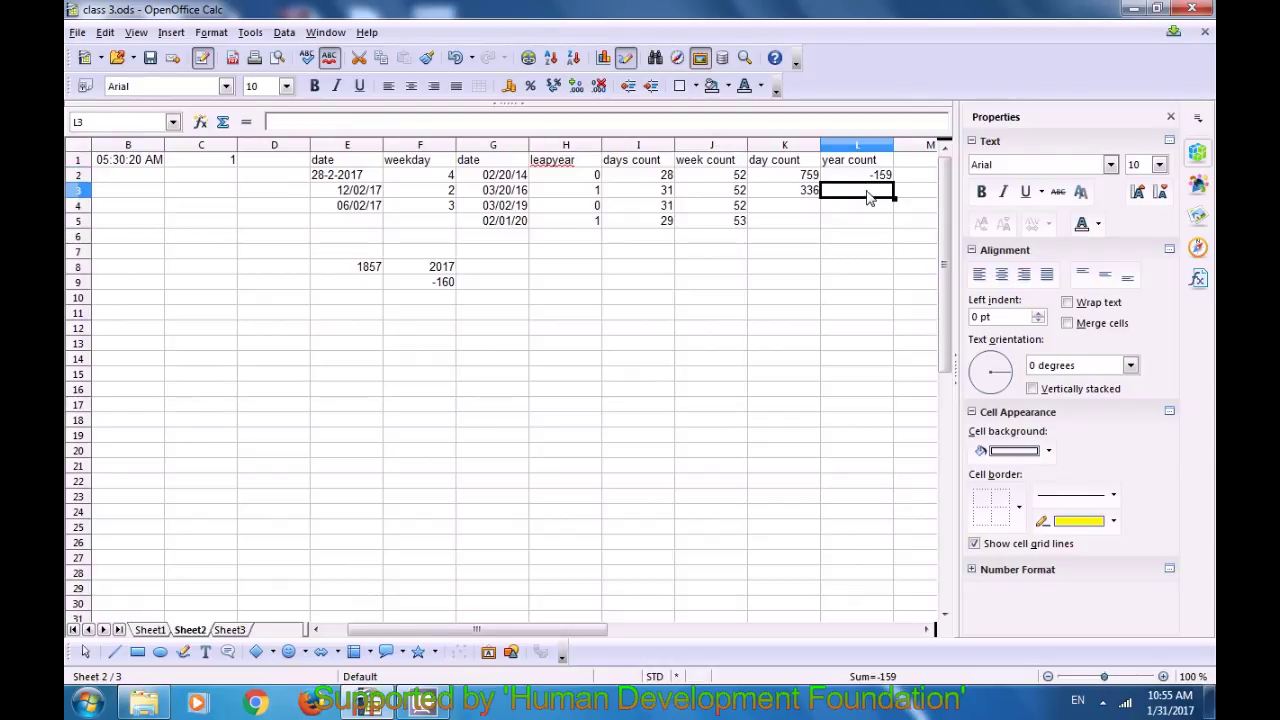
text(=)
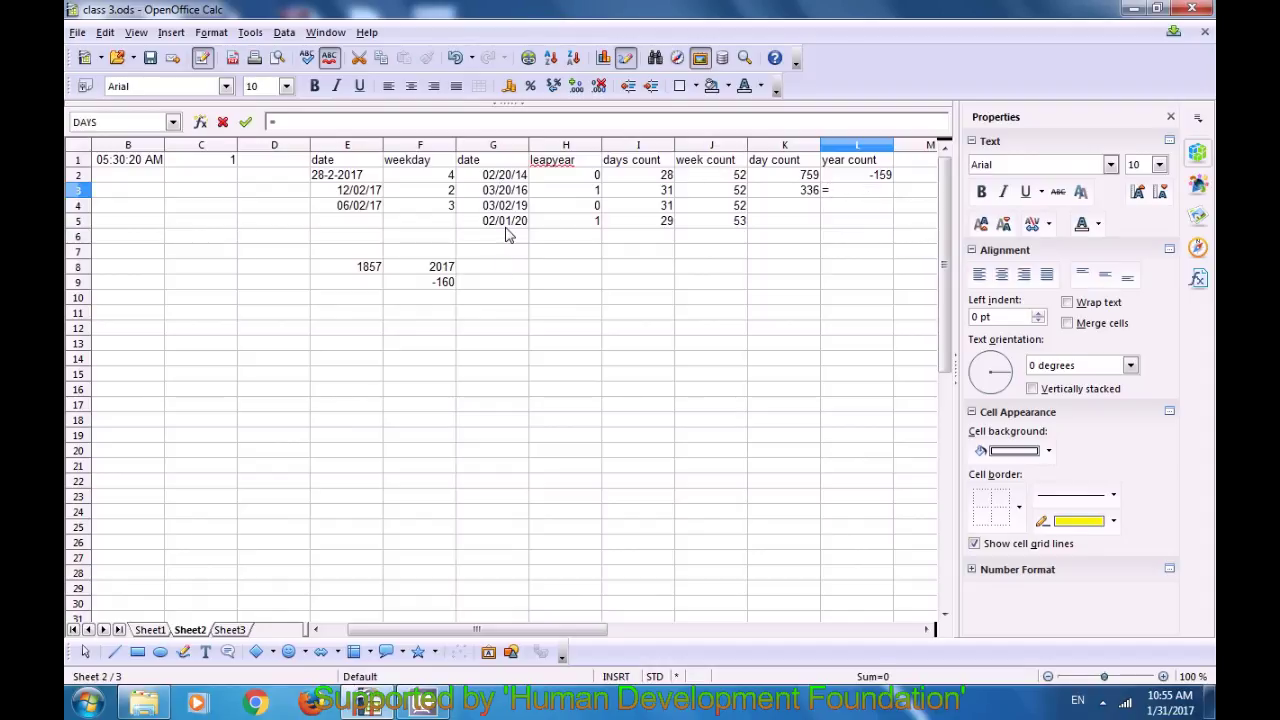
text(days)
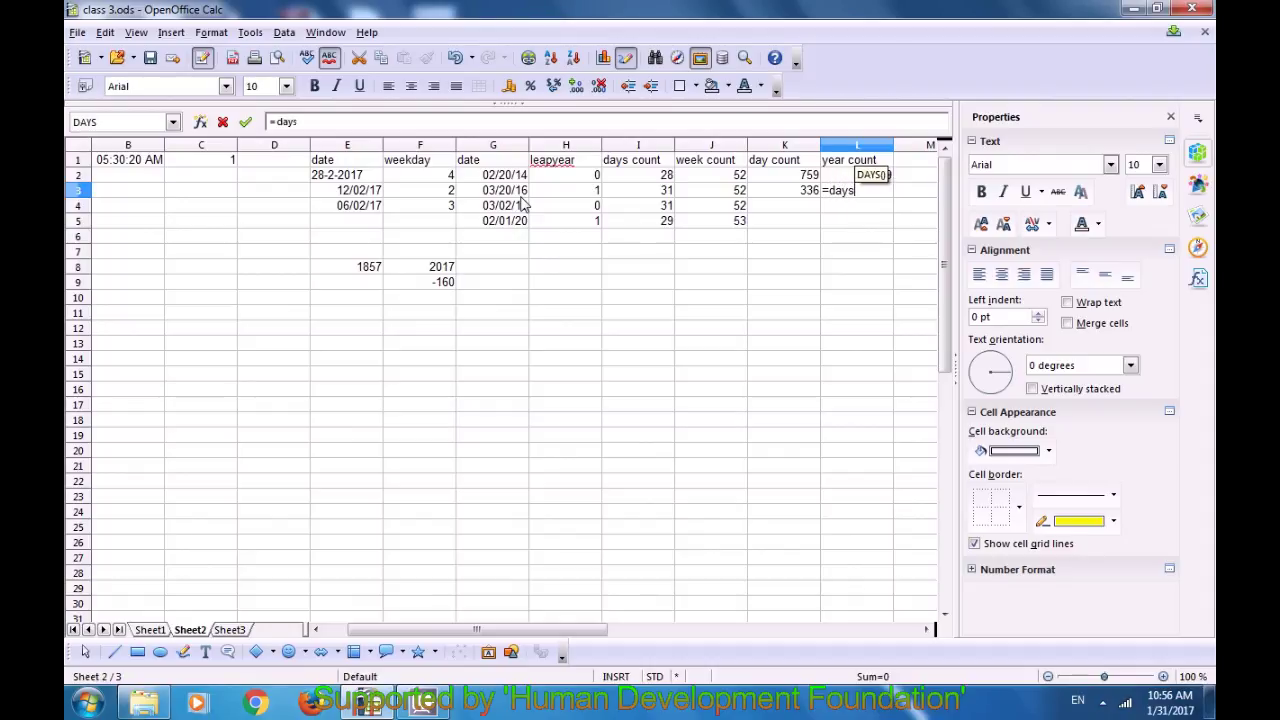
text(()
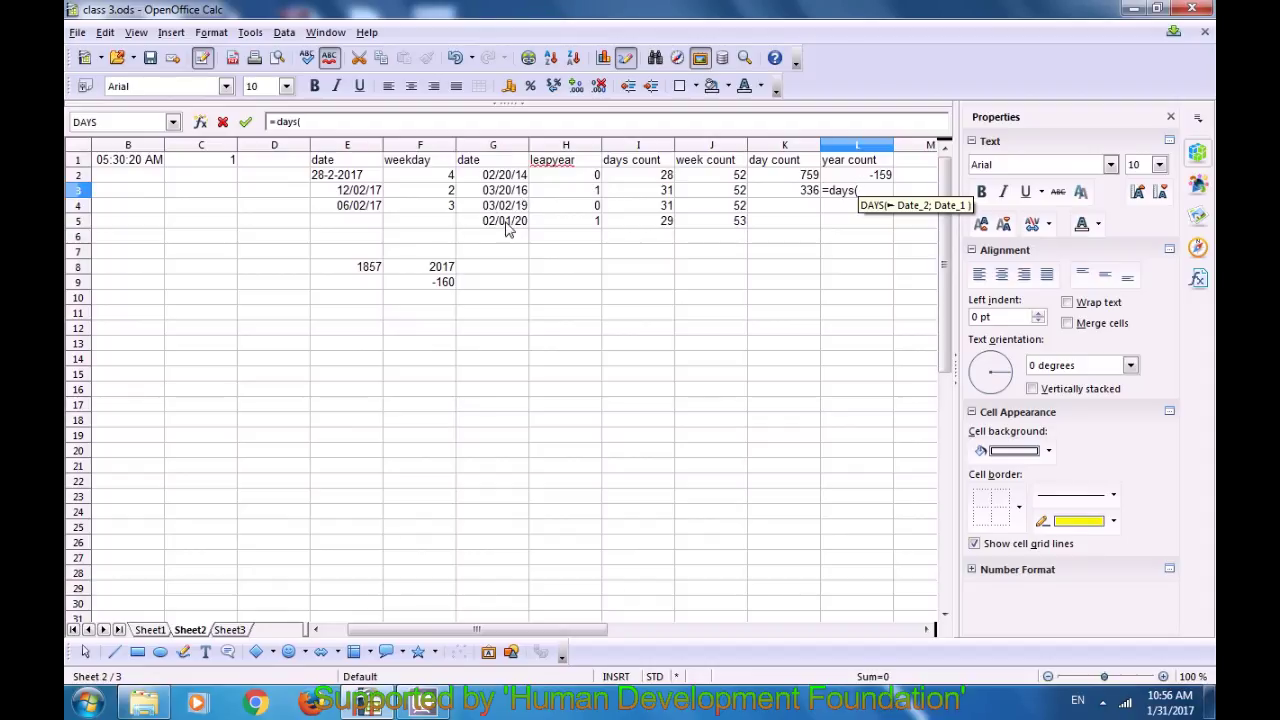
key(BackSpace)
key(Insert)
text(360()
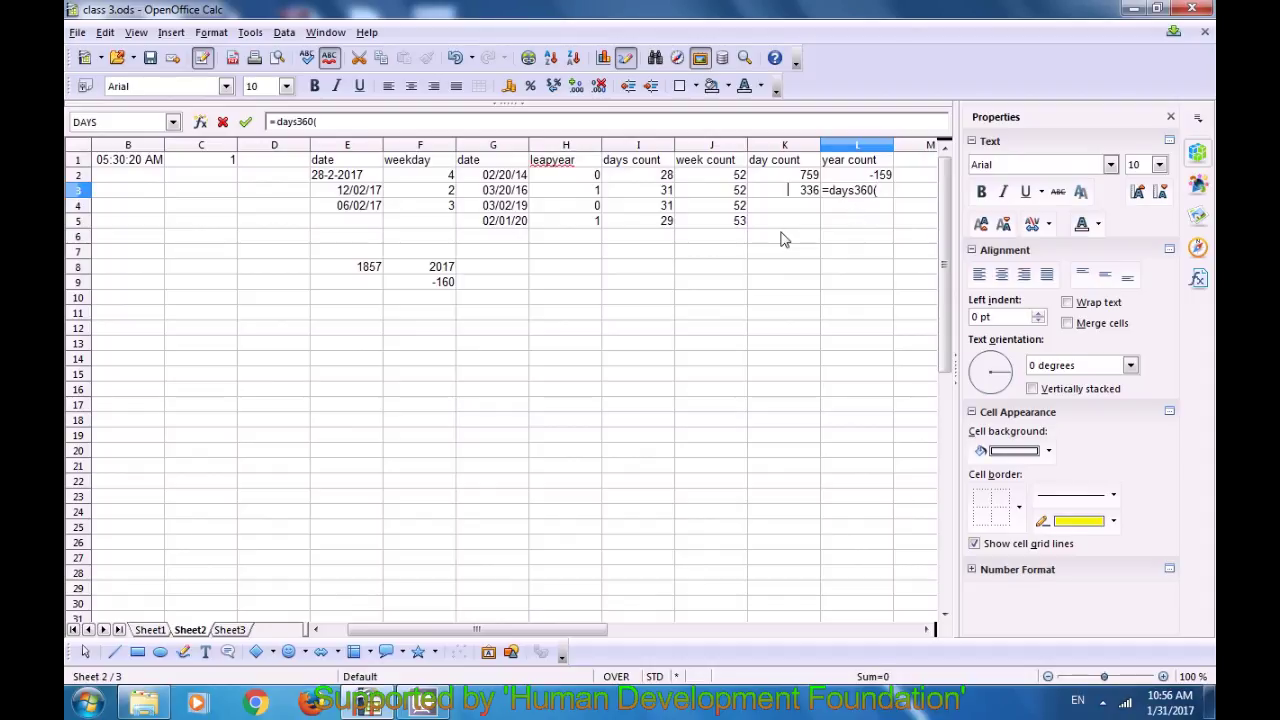
Step: Complete it as =DAYS360(G5;G4), returning -329
click(512, 226)
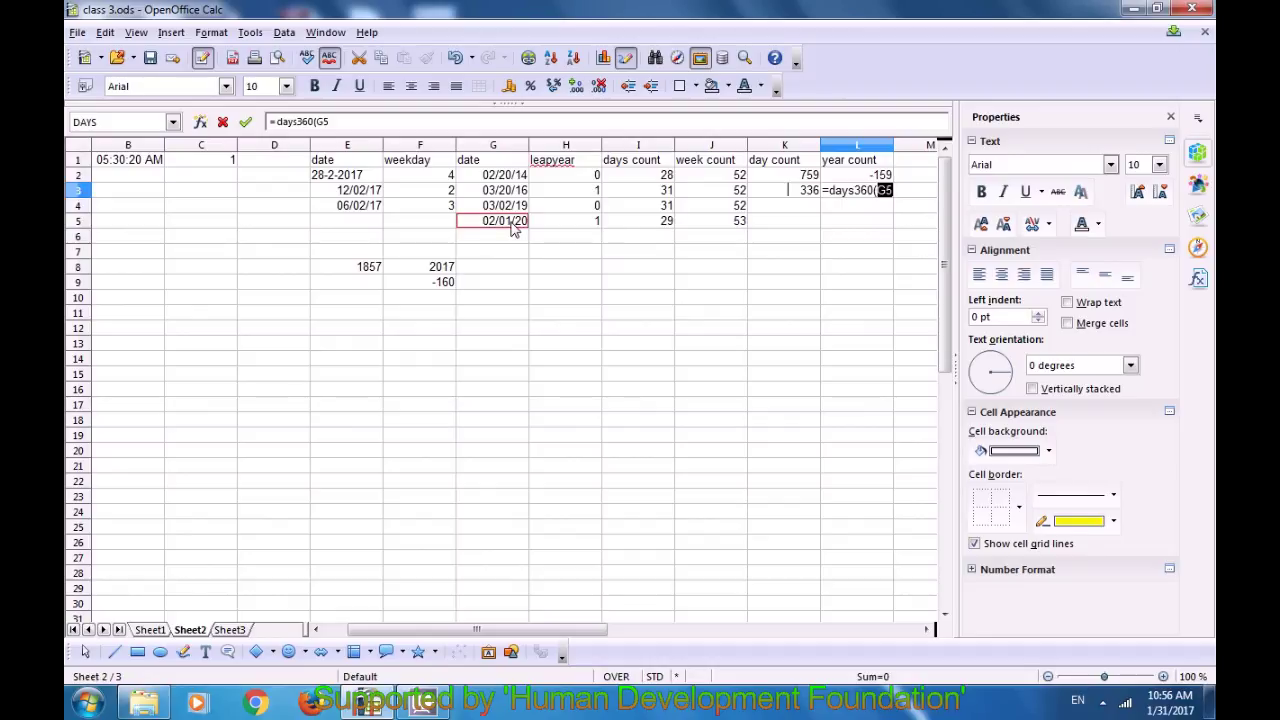
text(;)
click(506, 207)
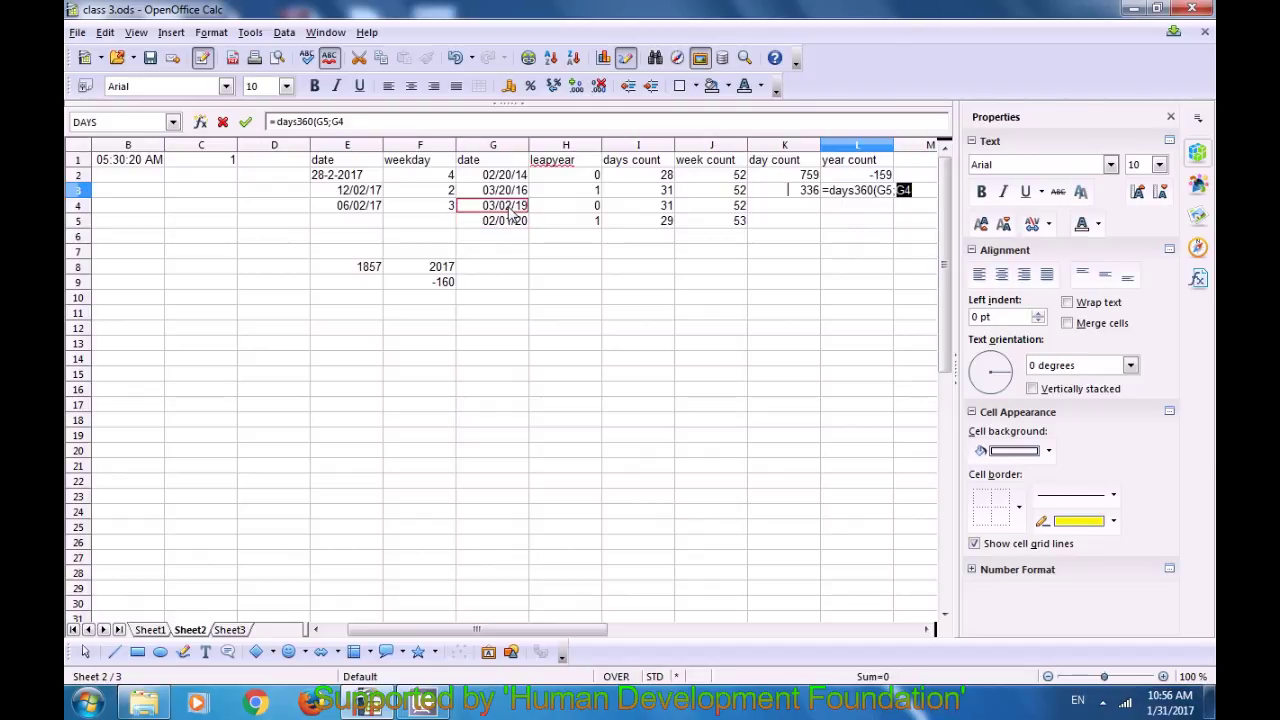
text())
key(Return)
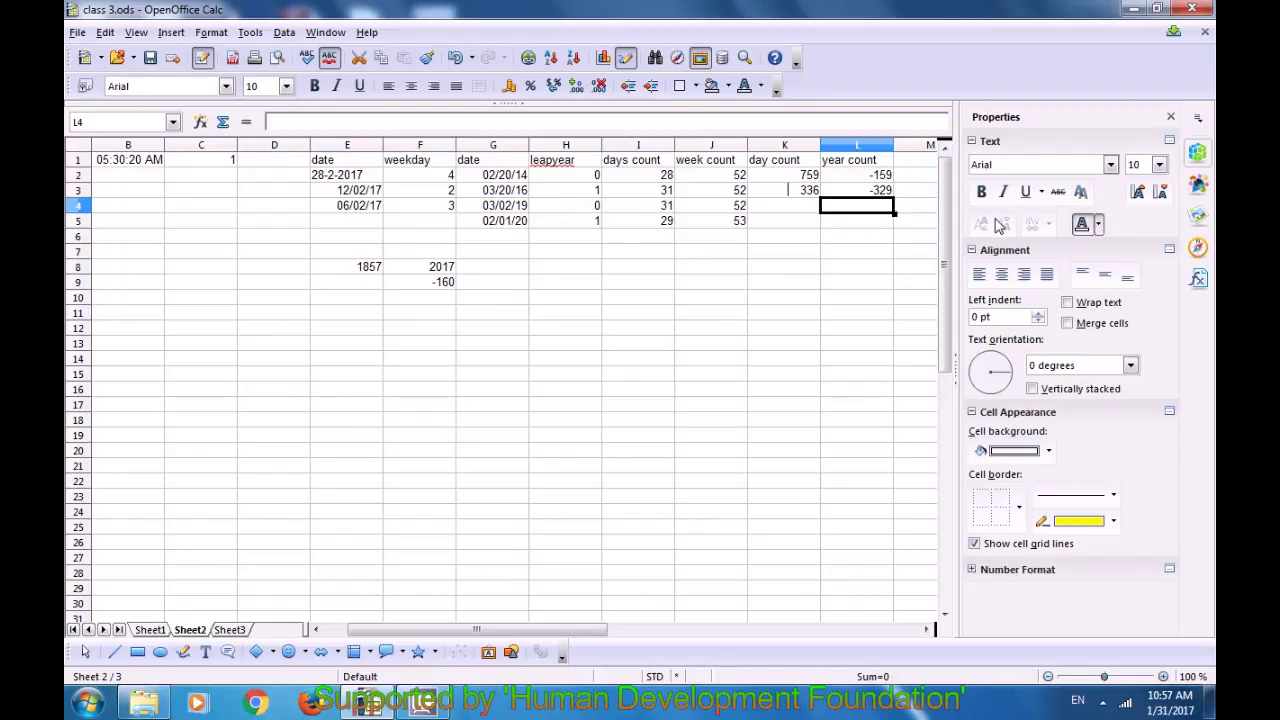
click(875, 192)
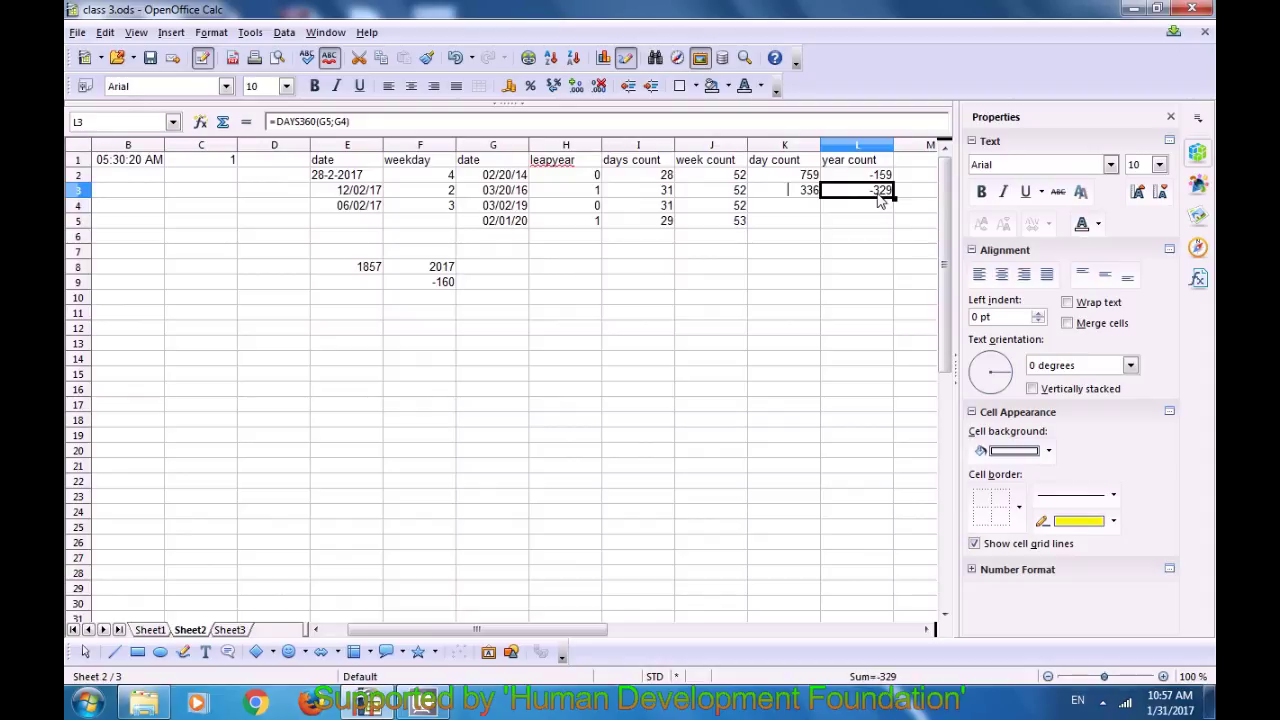
Step: Replace L3's -329 result with =DAYS(YEAR(G5);YEAR(G4)), which shows 1
key(Delete)
text(=)
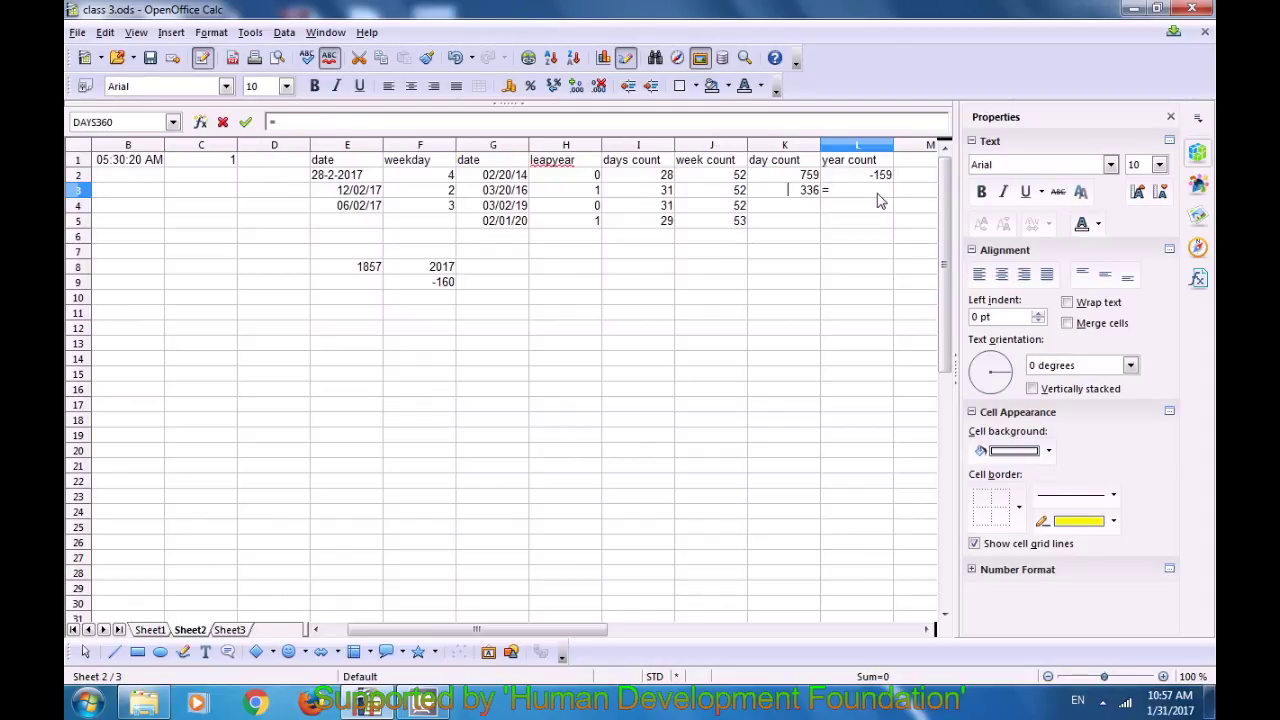
text(days)
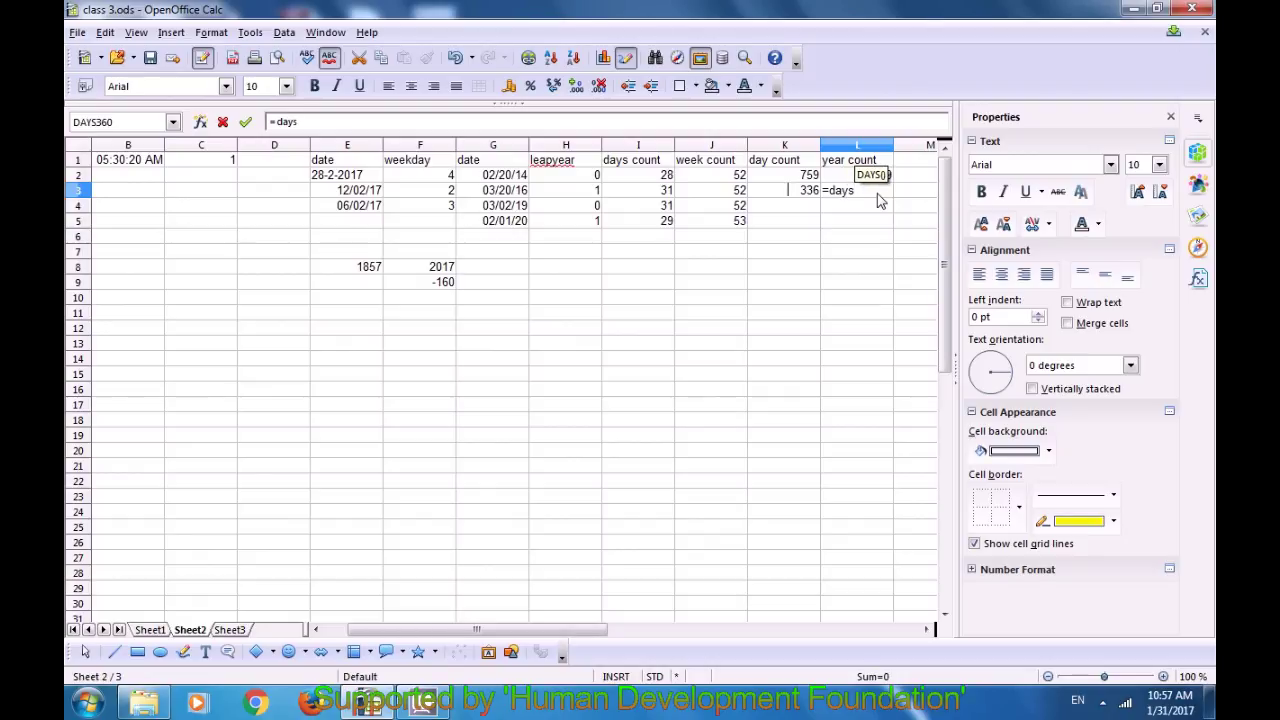
text(()
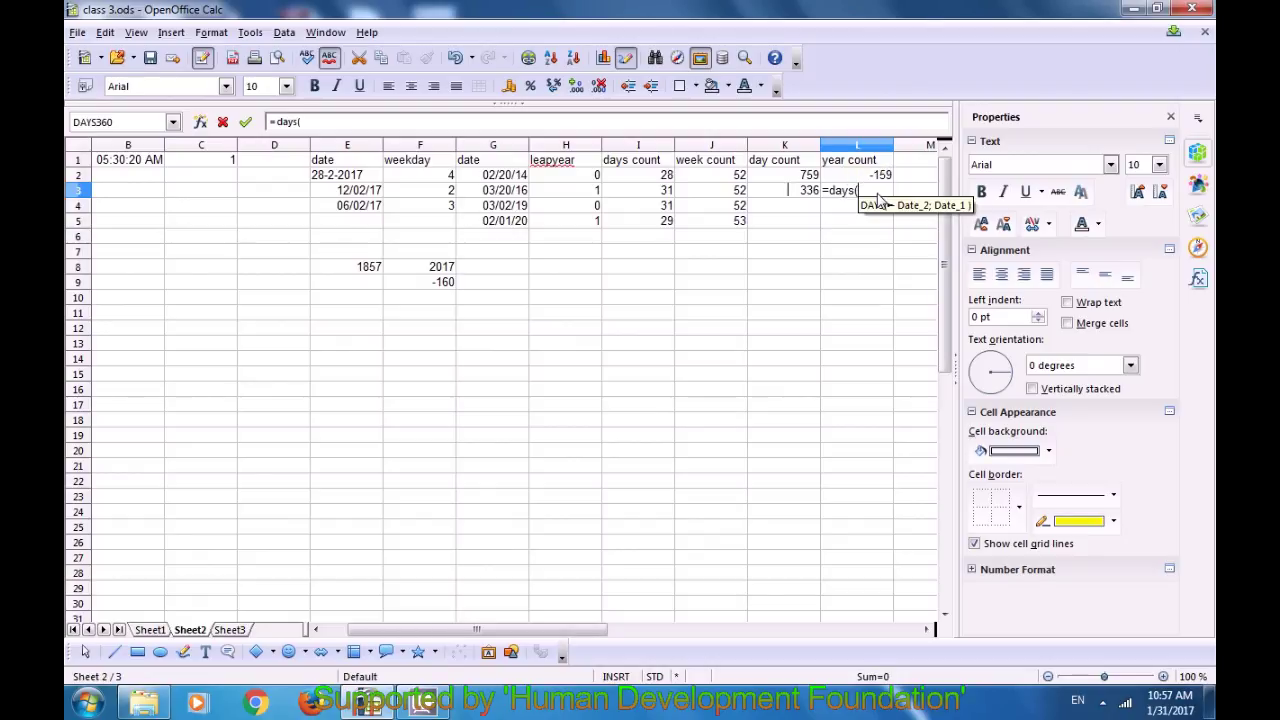
text(year)
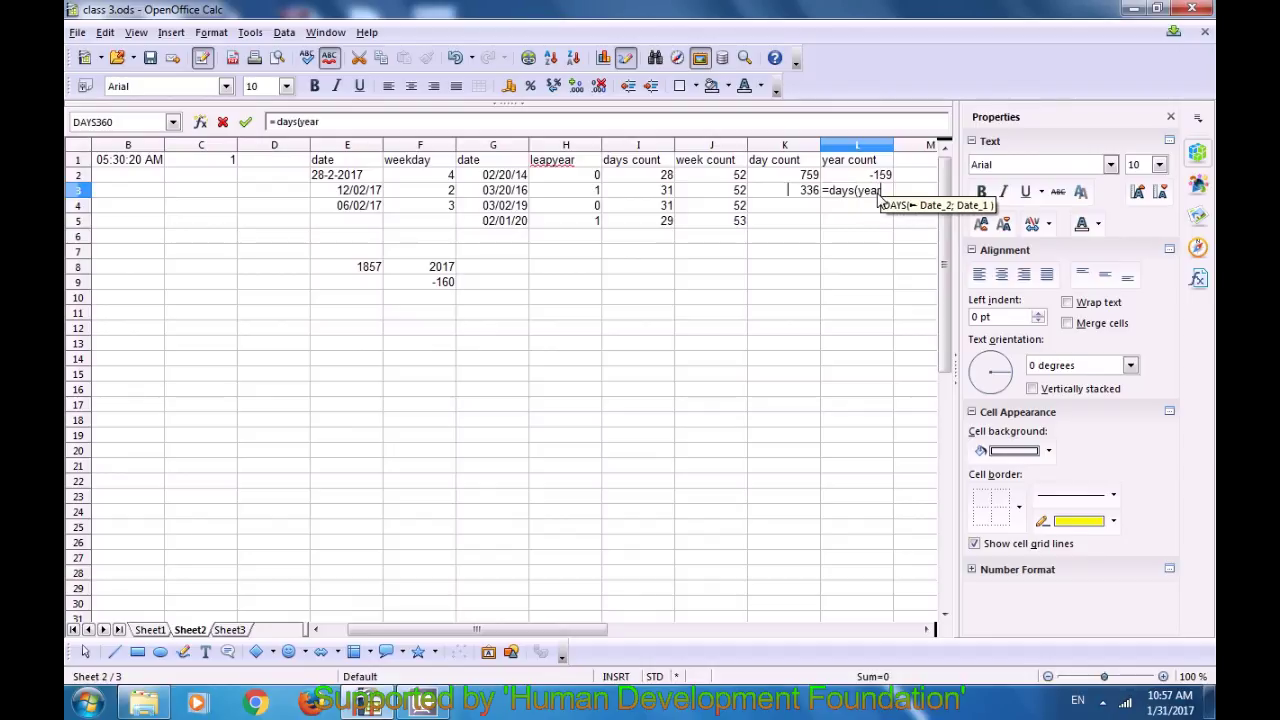
text(()
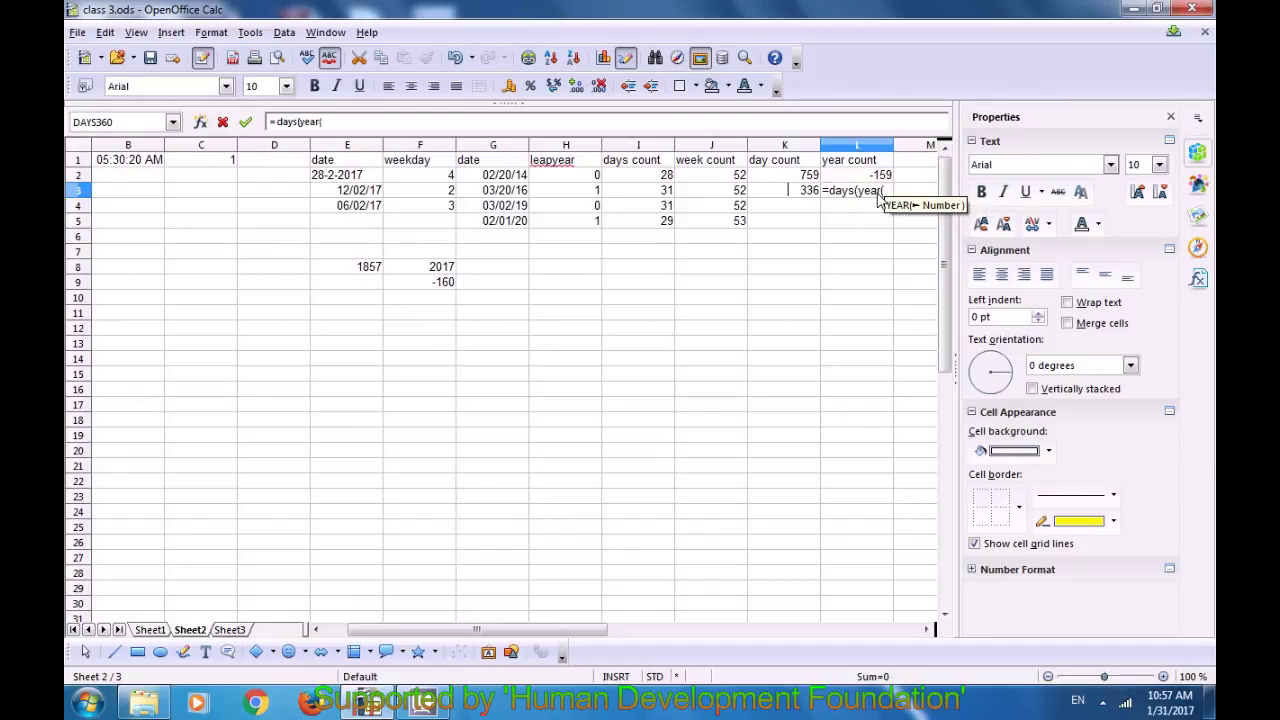
click(510, 222)
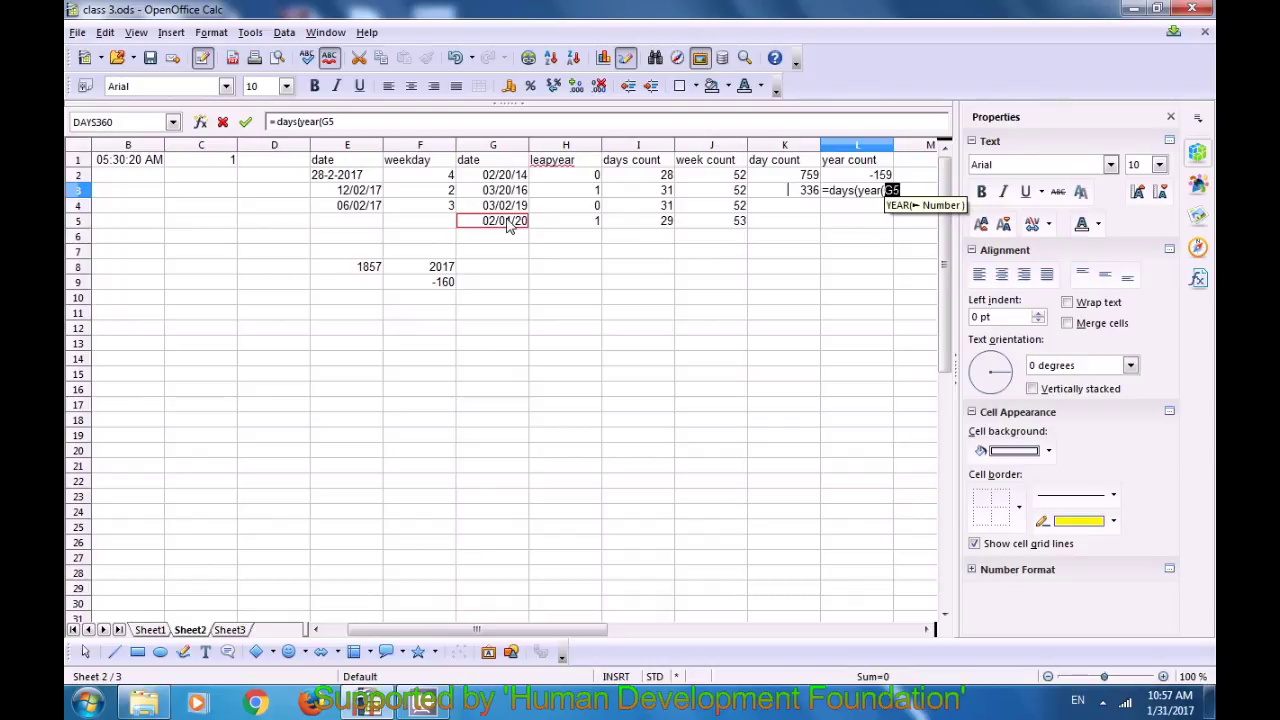
text())
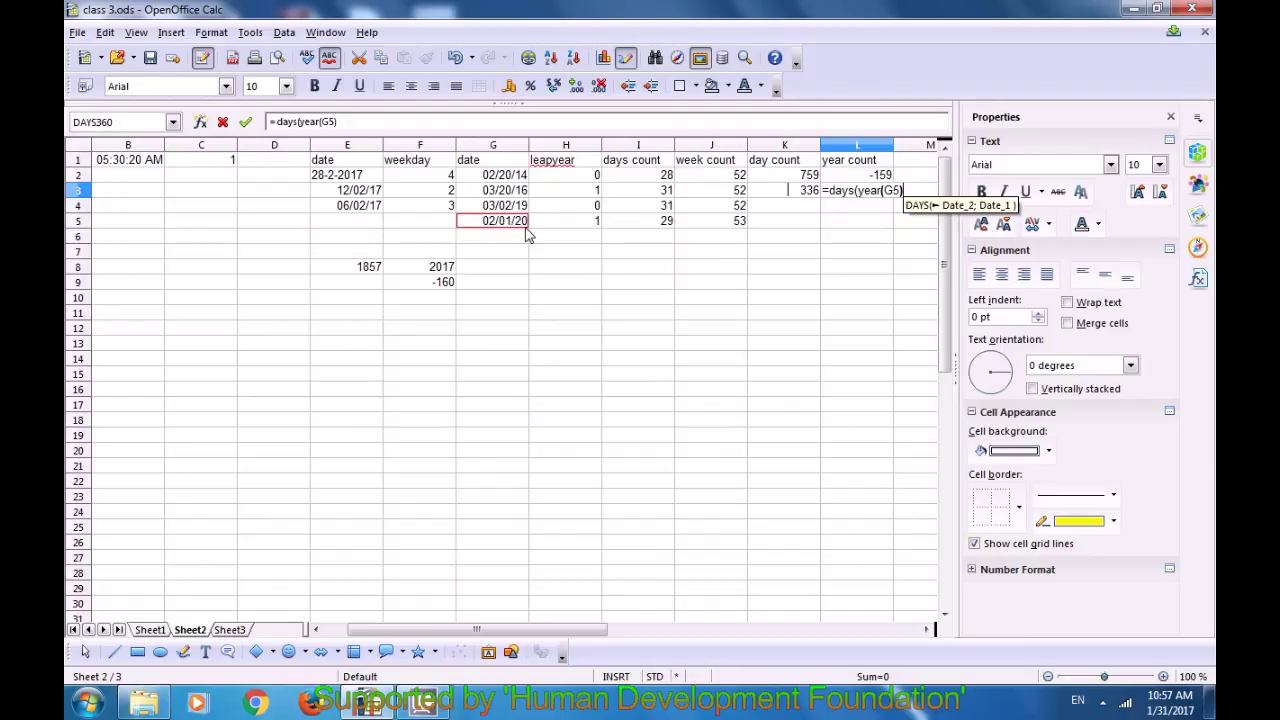
text(;)
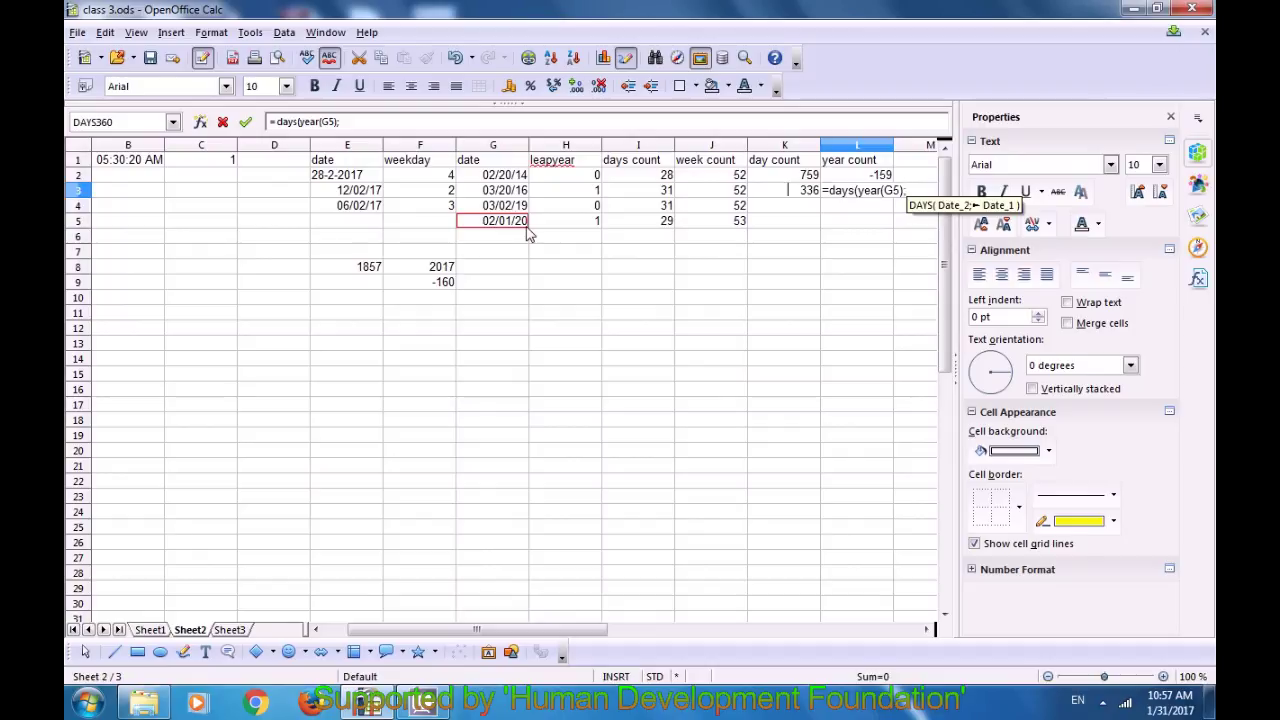
text(ya)
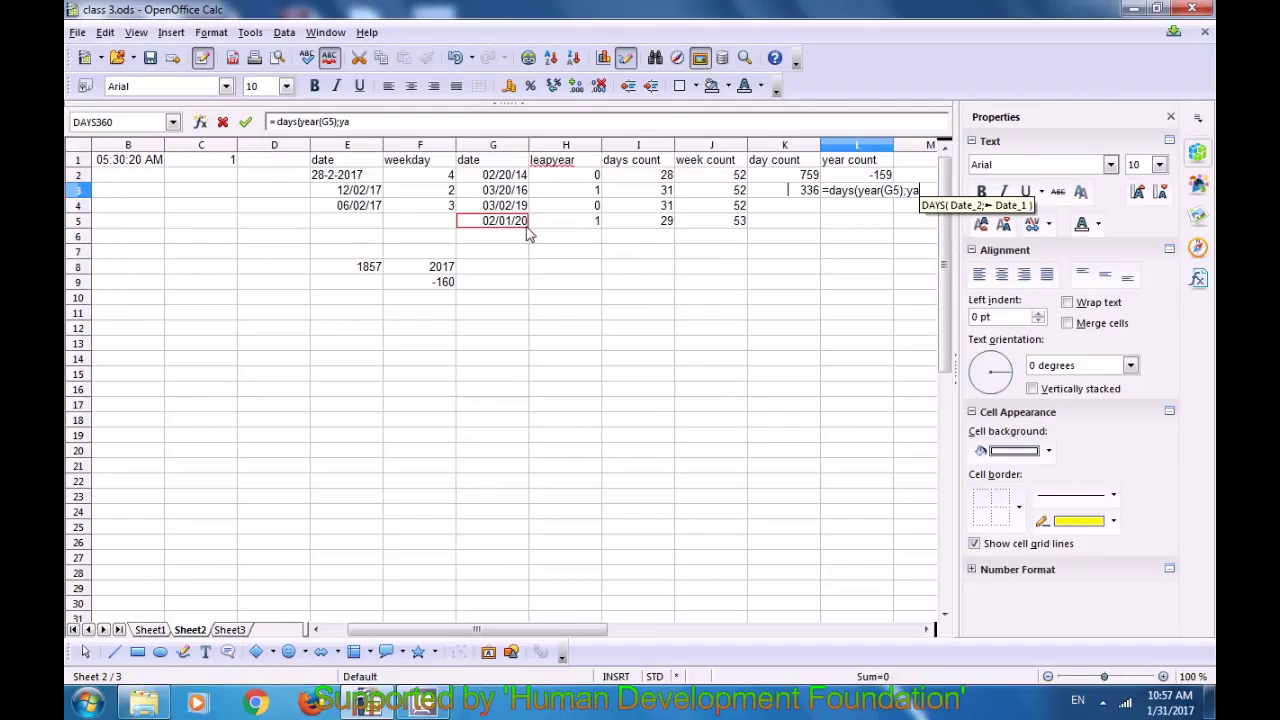
text(er)
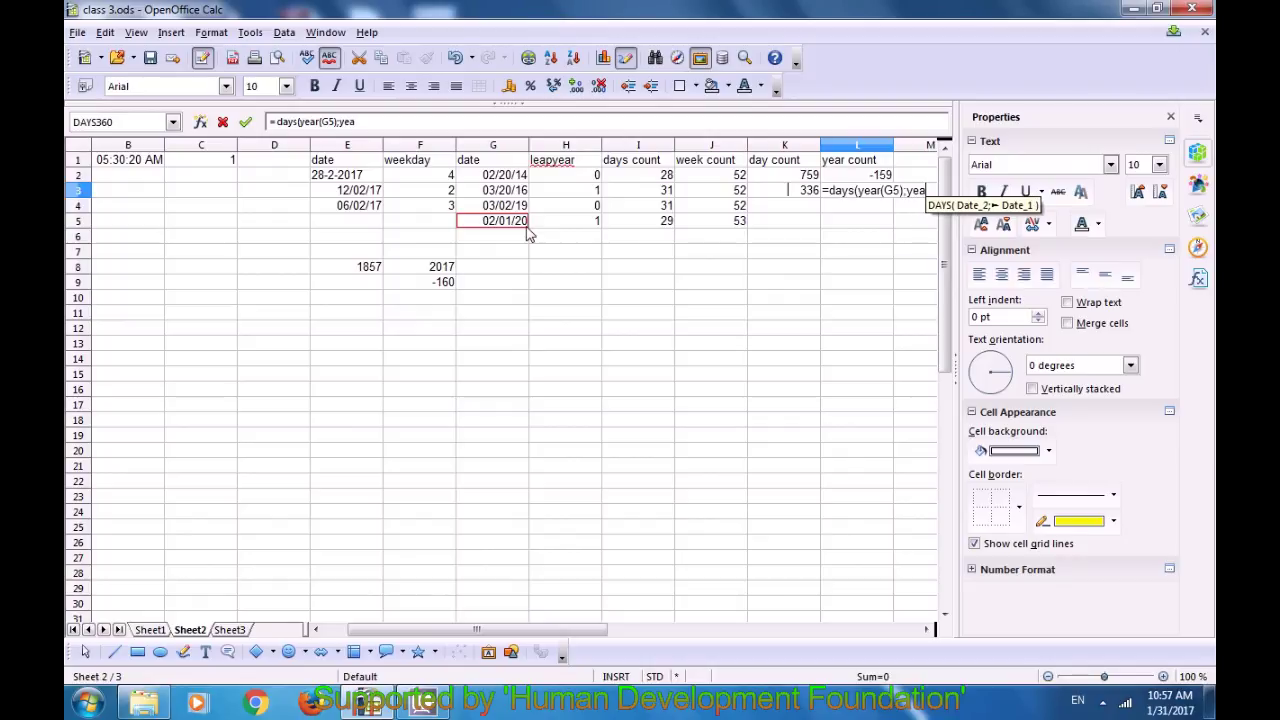
text(()
click(517, 207)
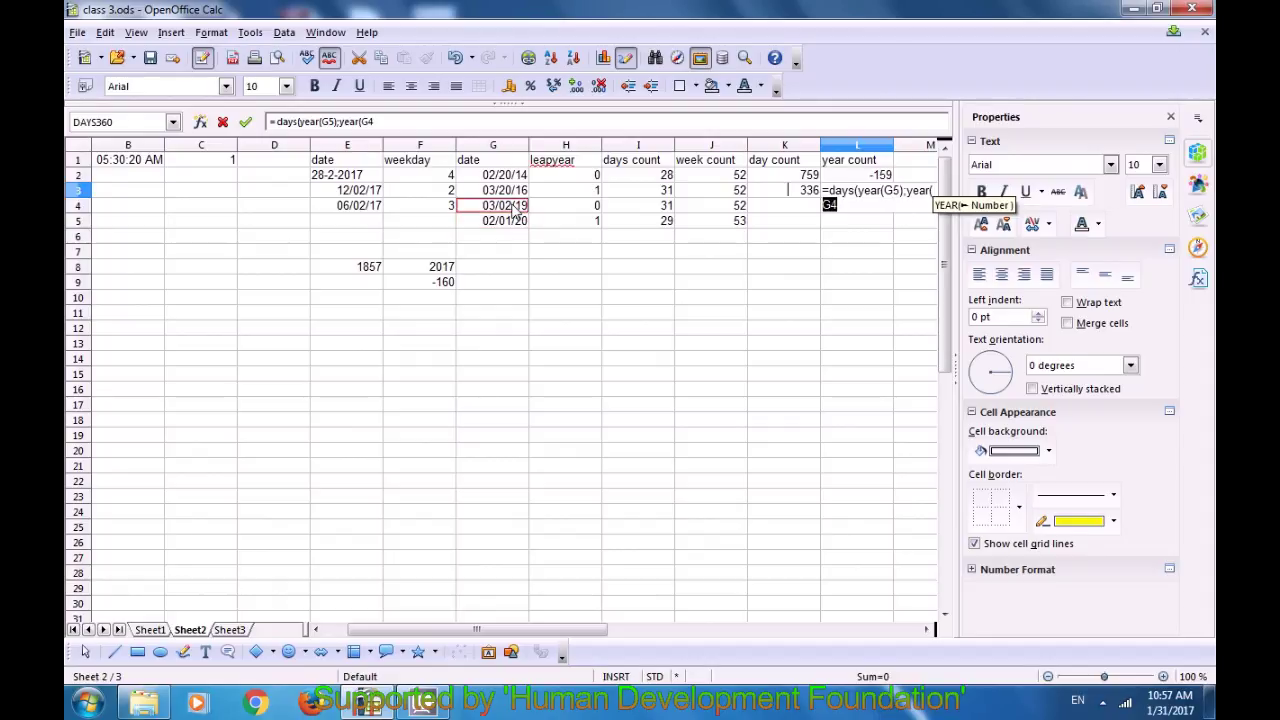
text())
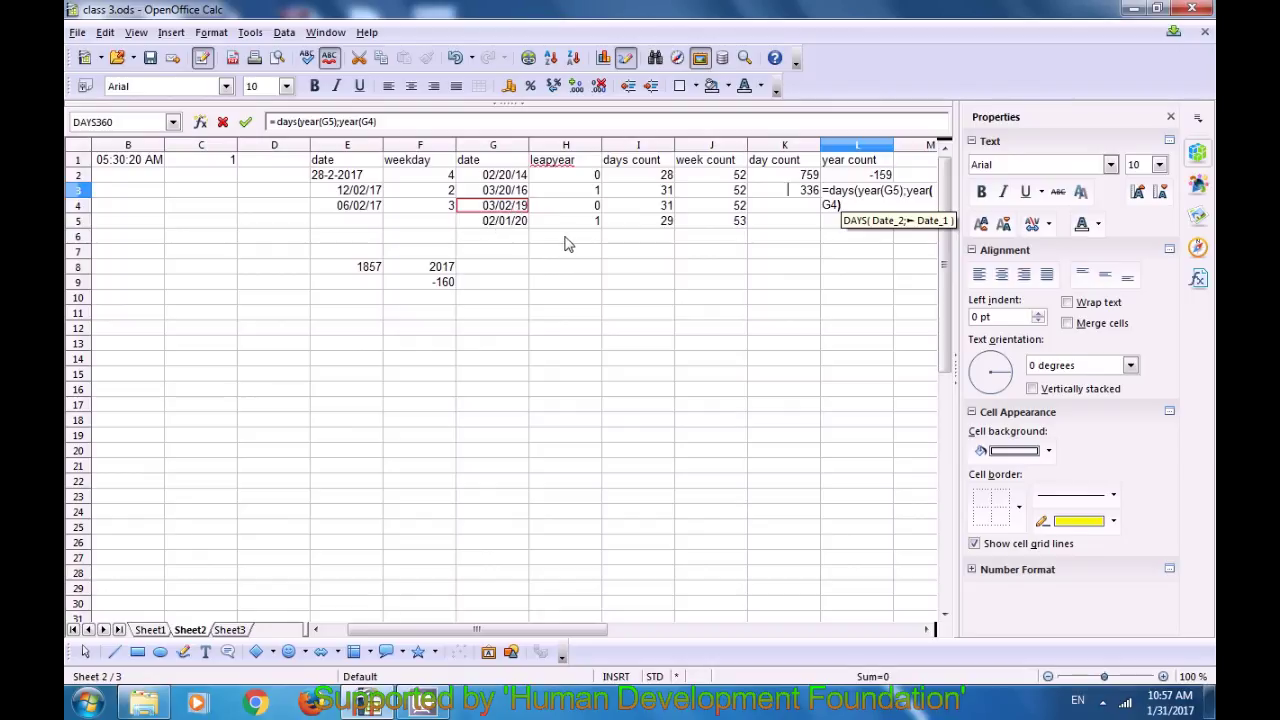
text())
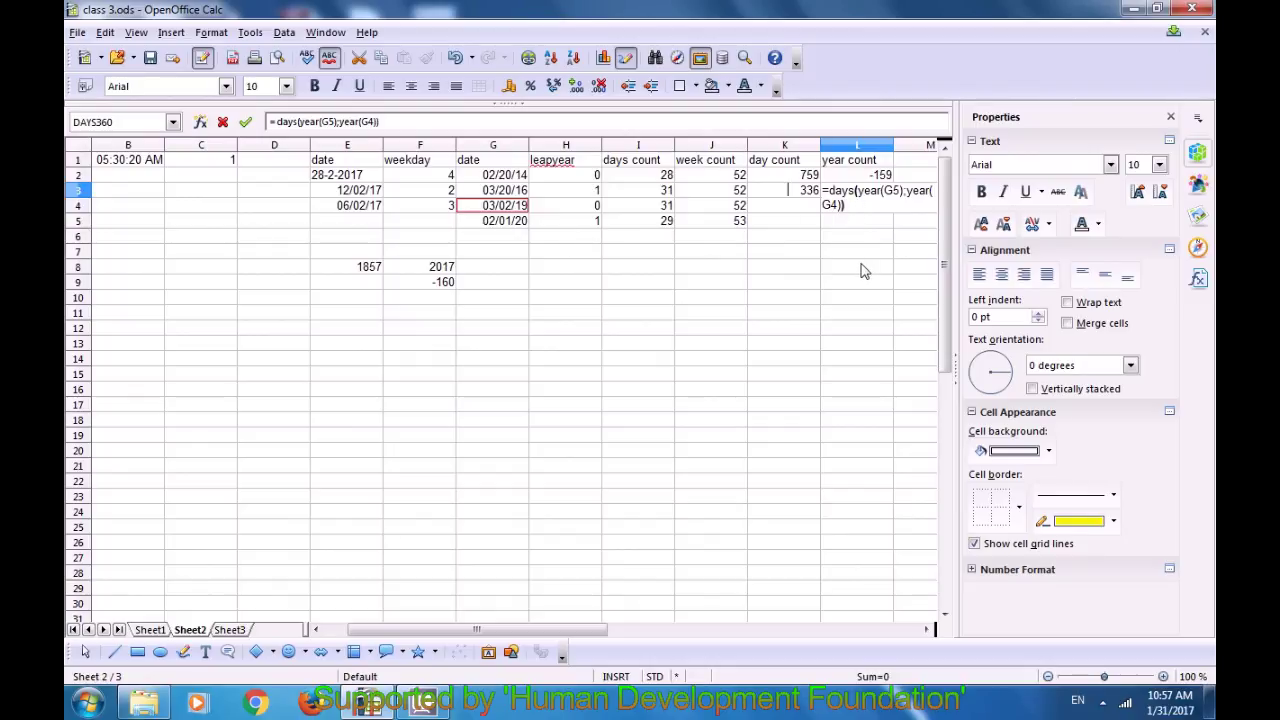
key(Return)
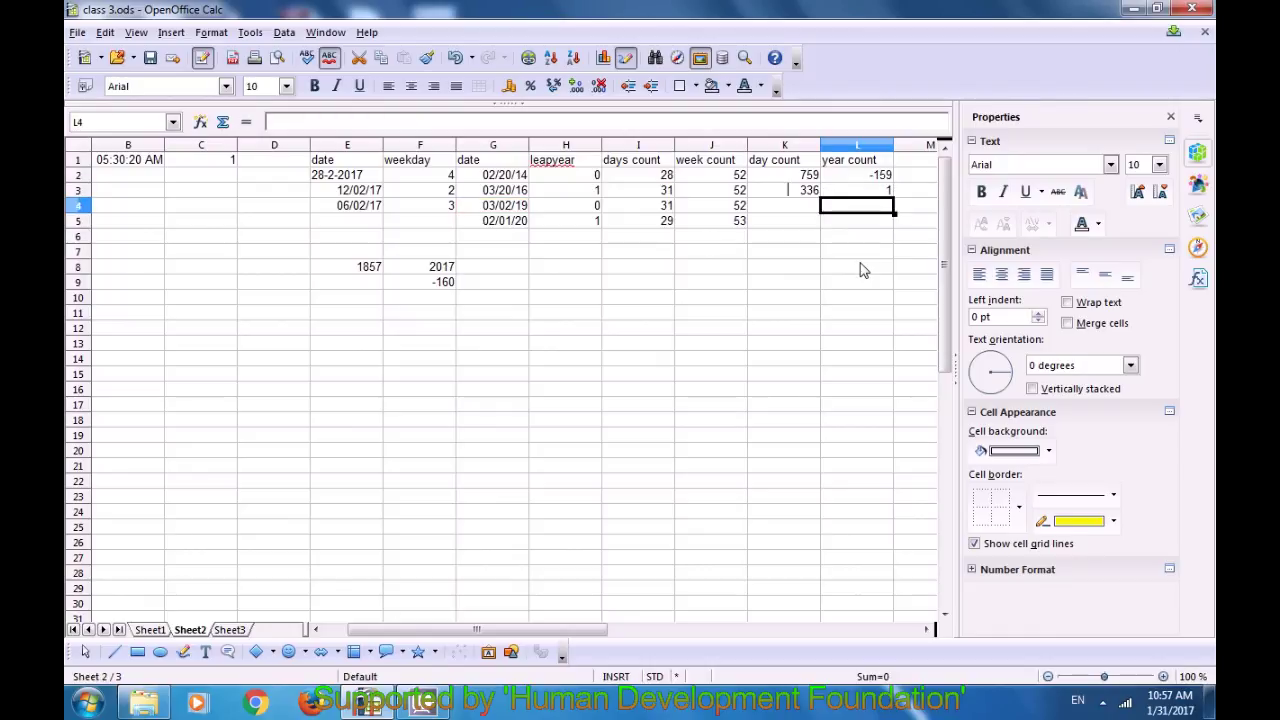
Step: Review the formulas in L3 and in the date cells G5 and G4
click(874, 192)
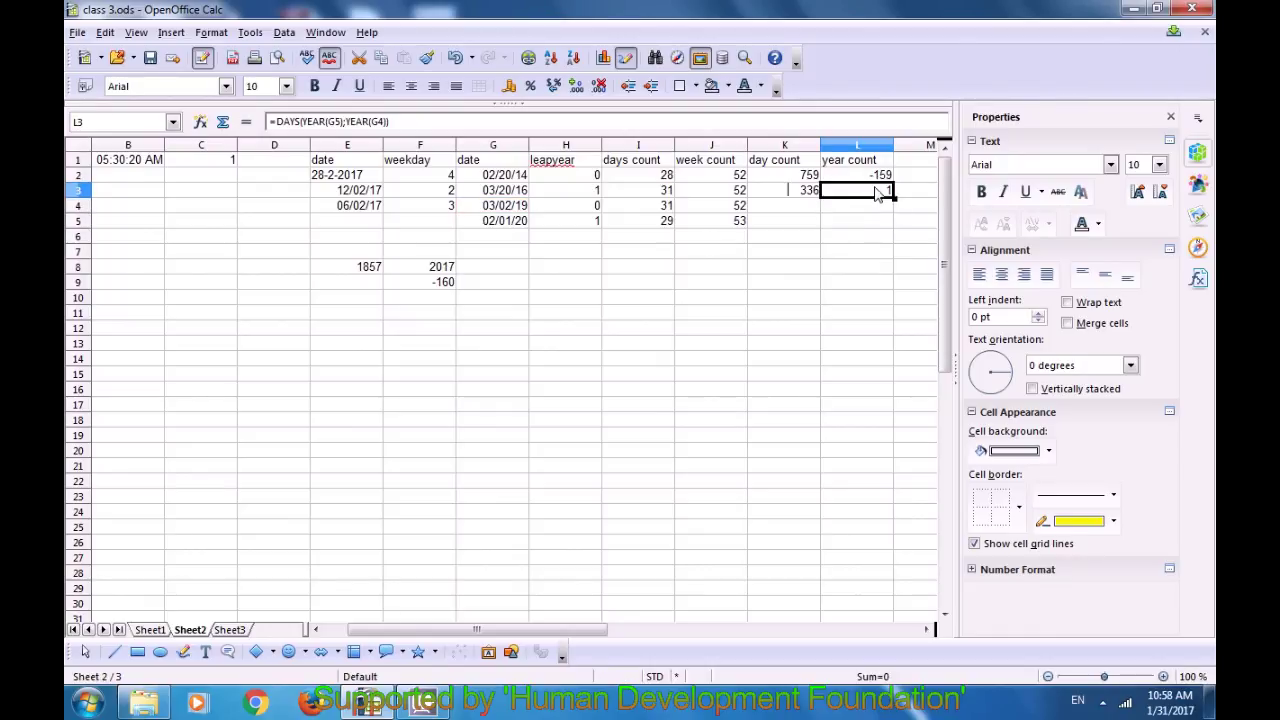
click(514, 221)
click(514, 206)
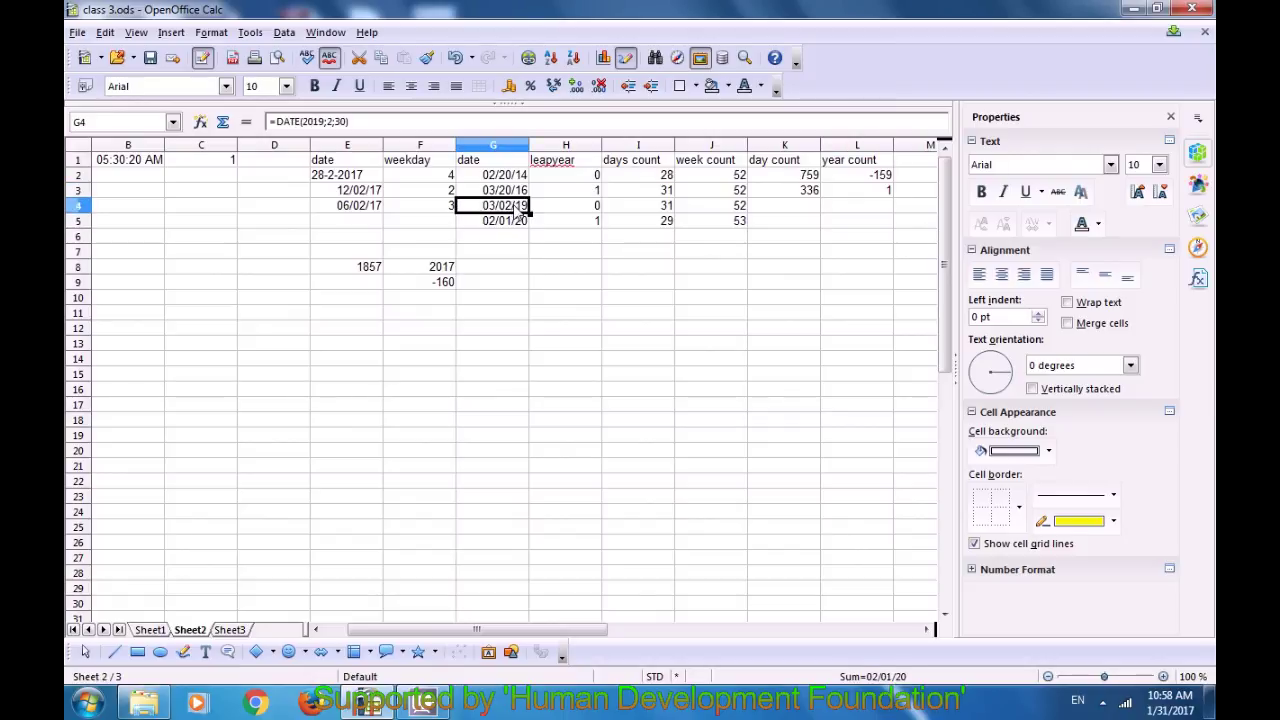
click(876, 196)
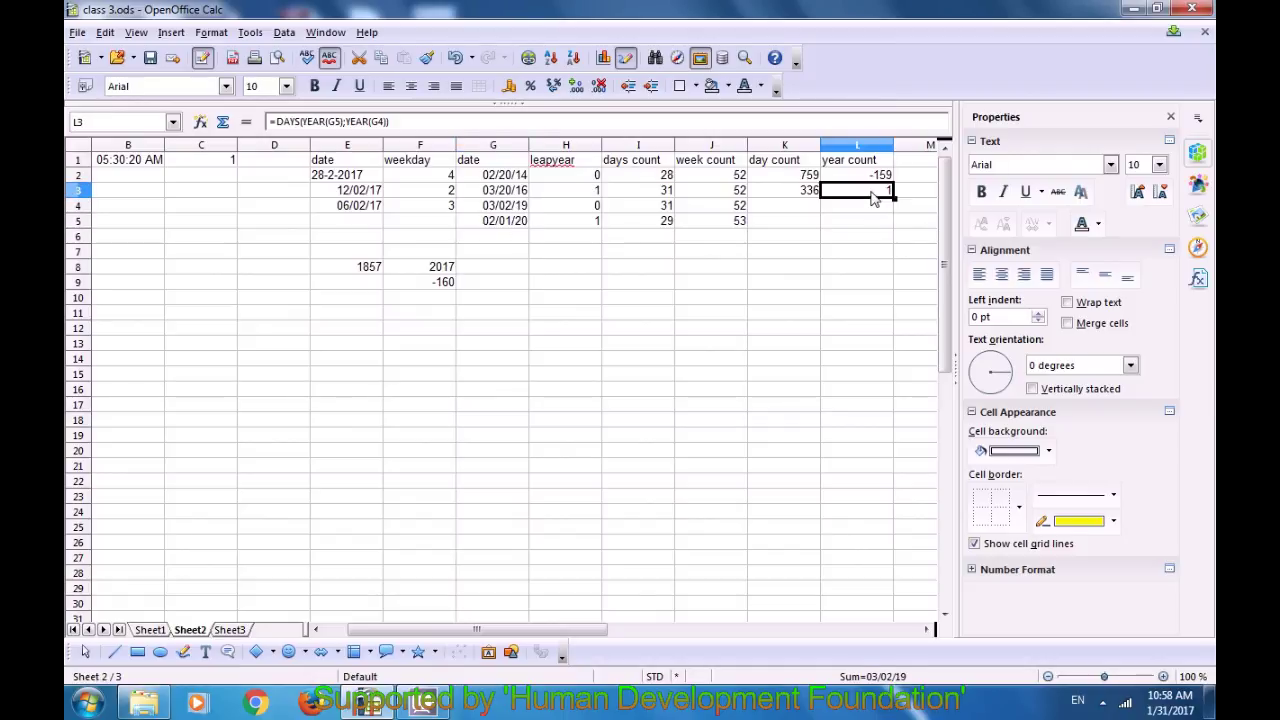
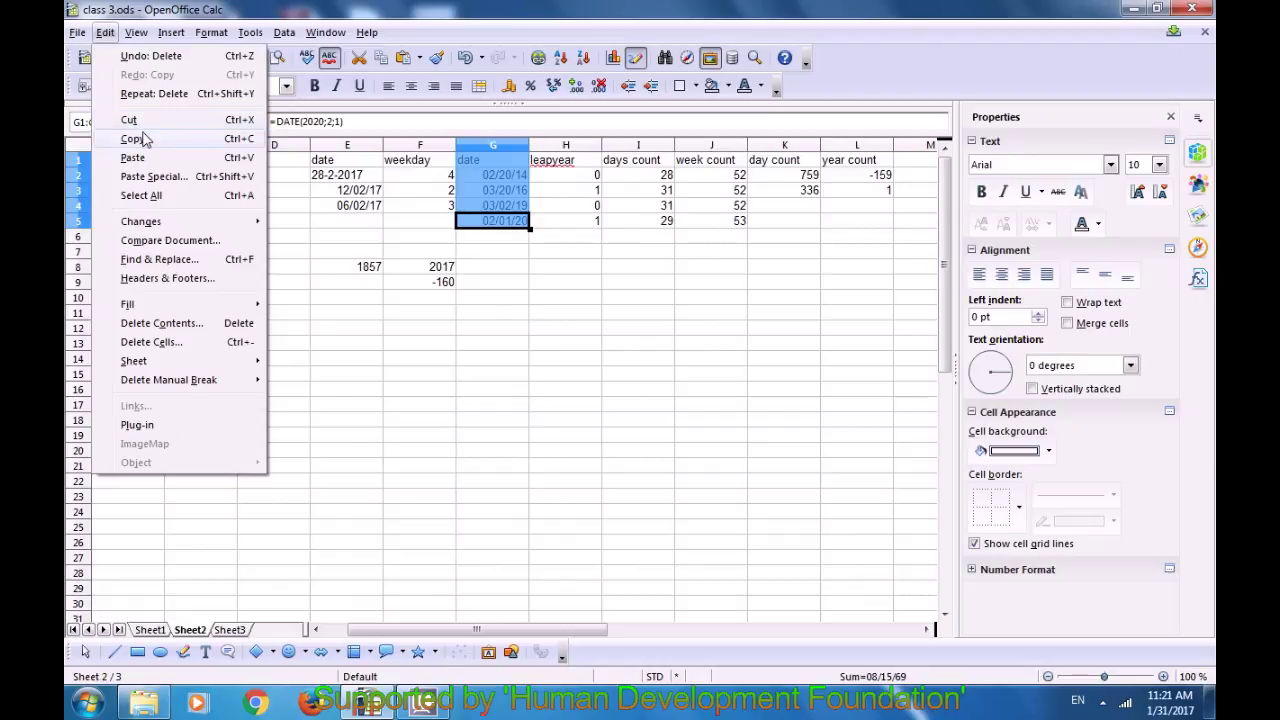
Step: Copy the date column G1:G5, header included, and Paste Special everything into B11:B15
click(146, 139)
click(120, 318)
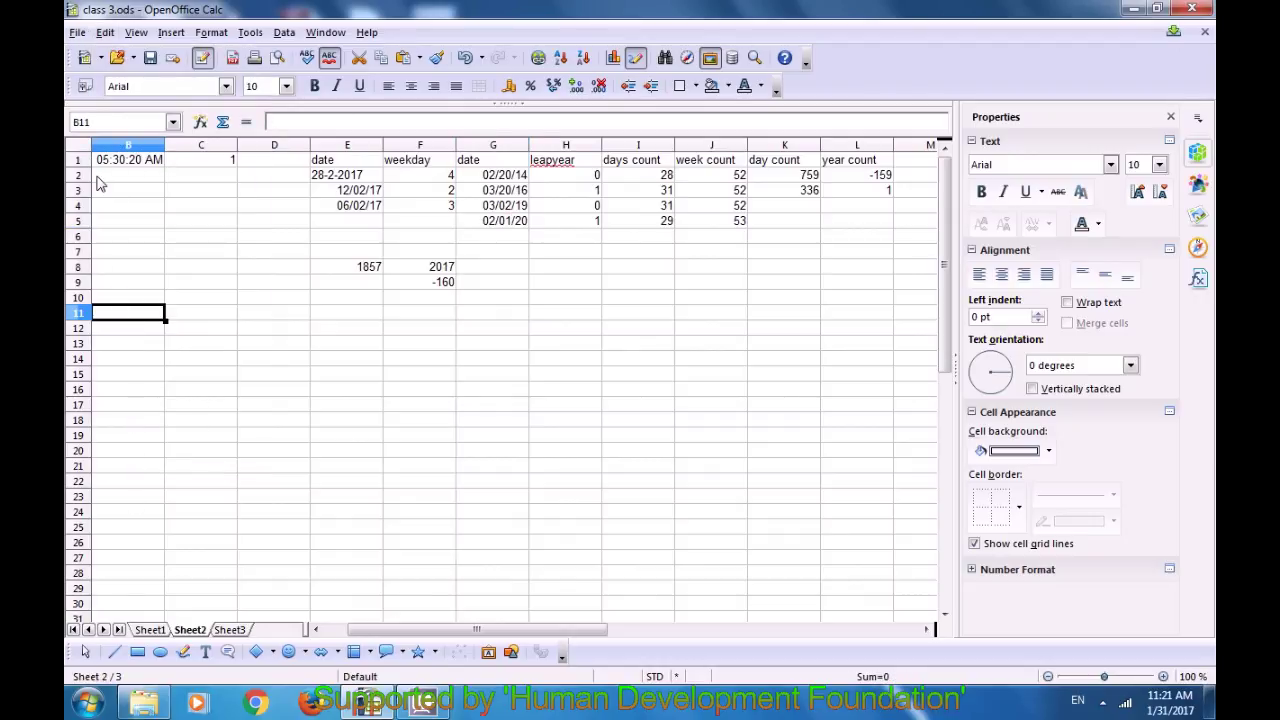
click(105, 33)
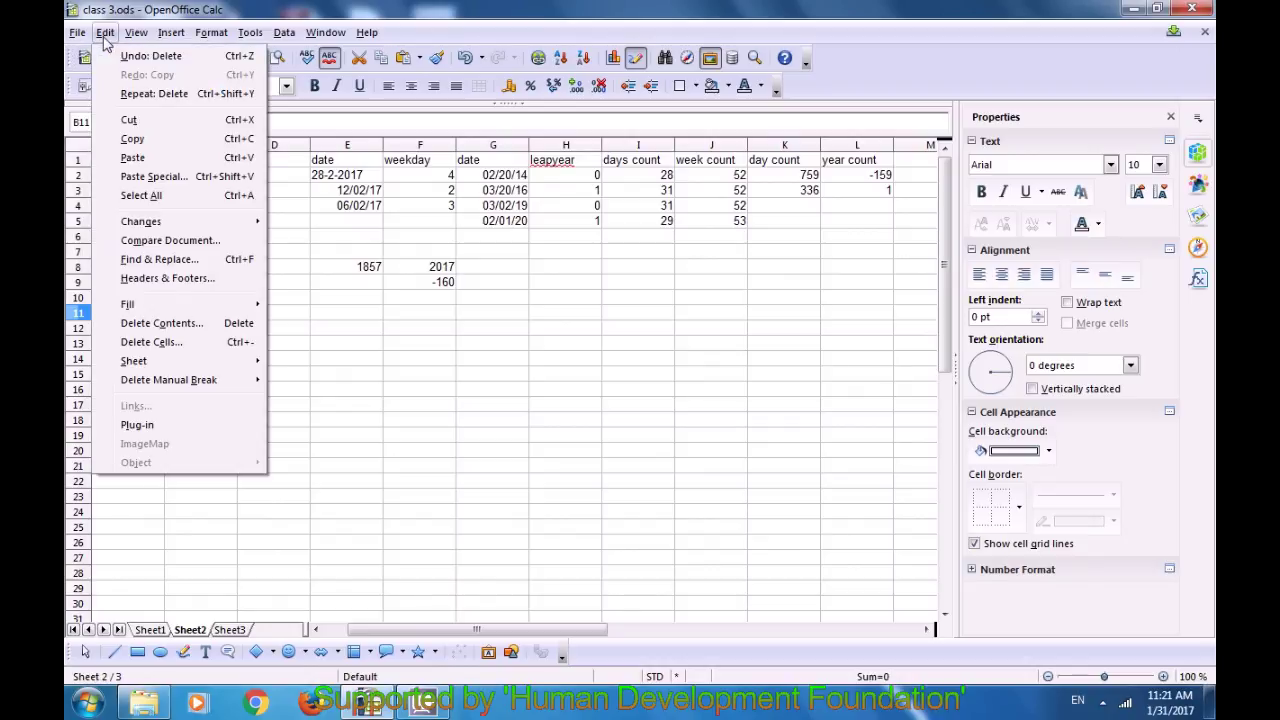
click(152, 176)
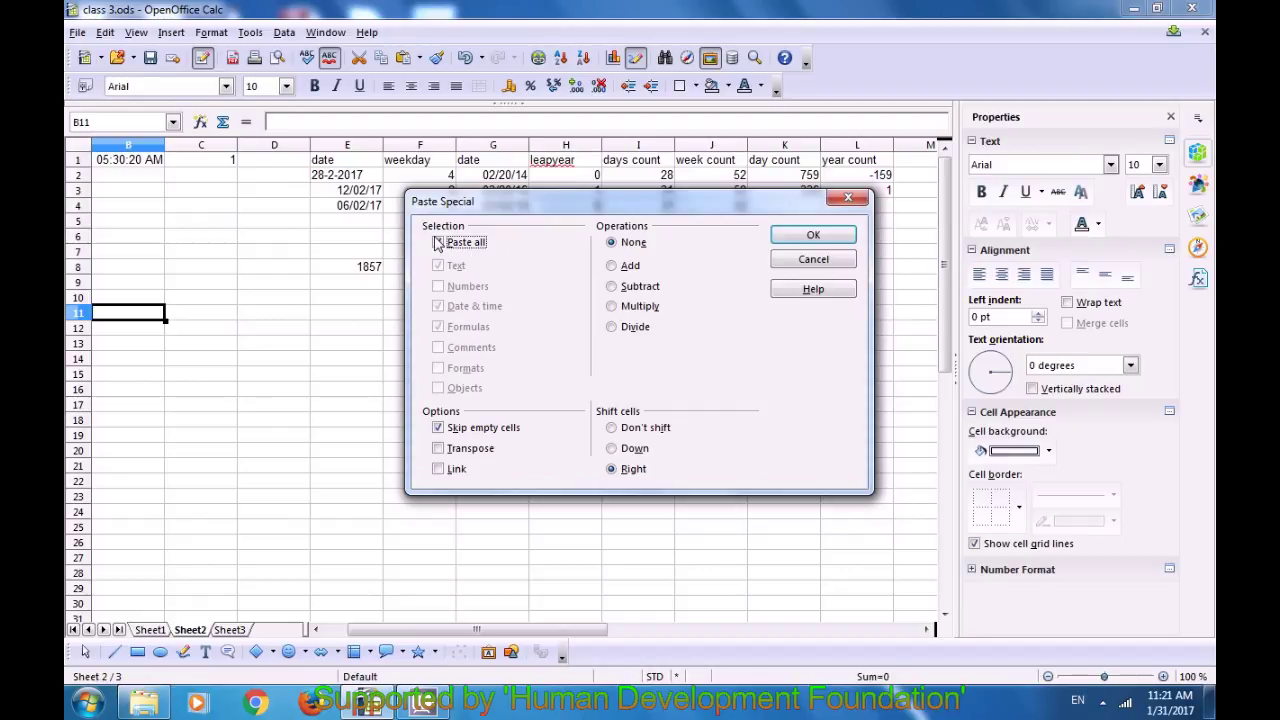
click(800, 240)
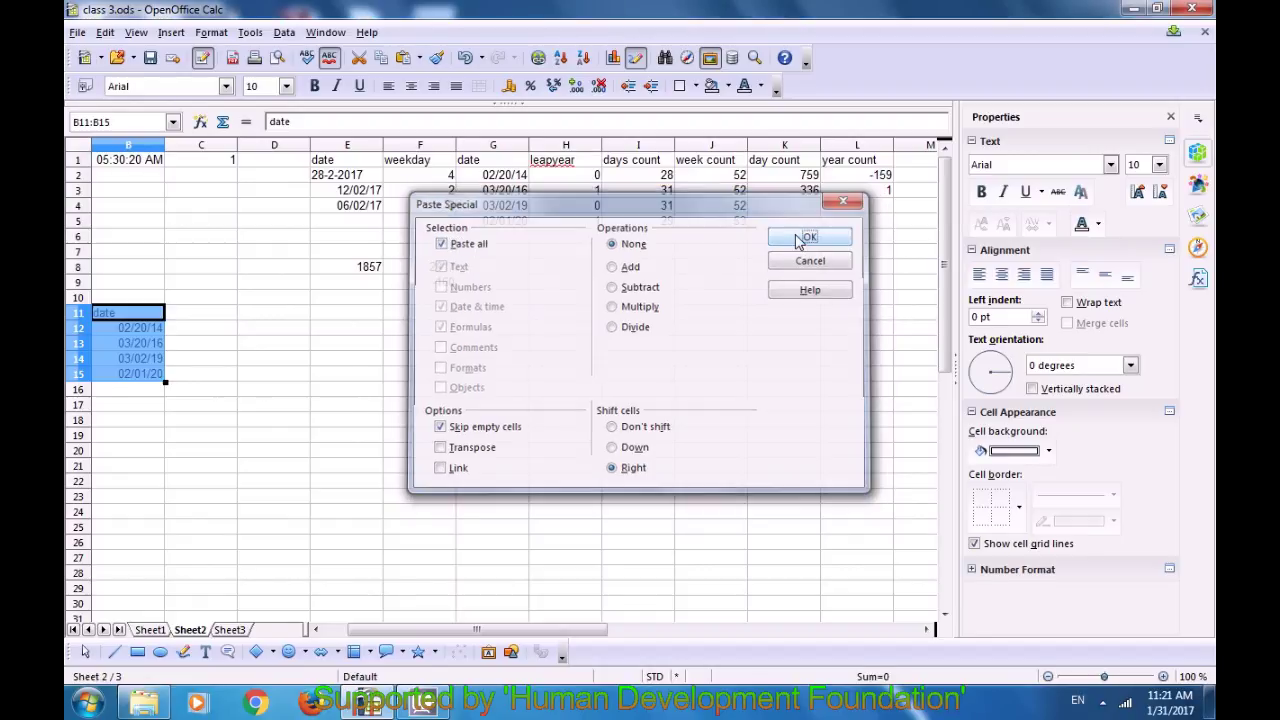
click(194, 312)
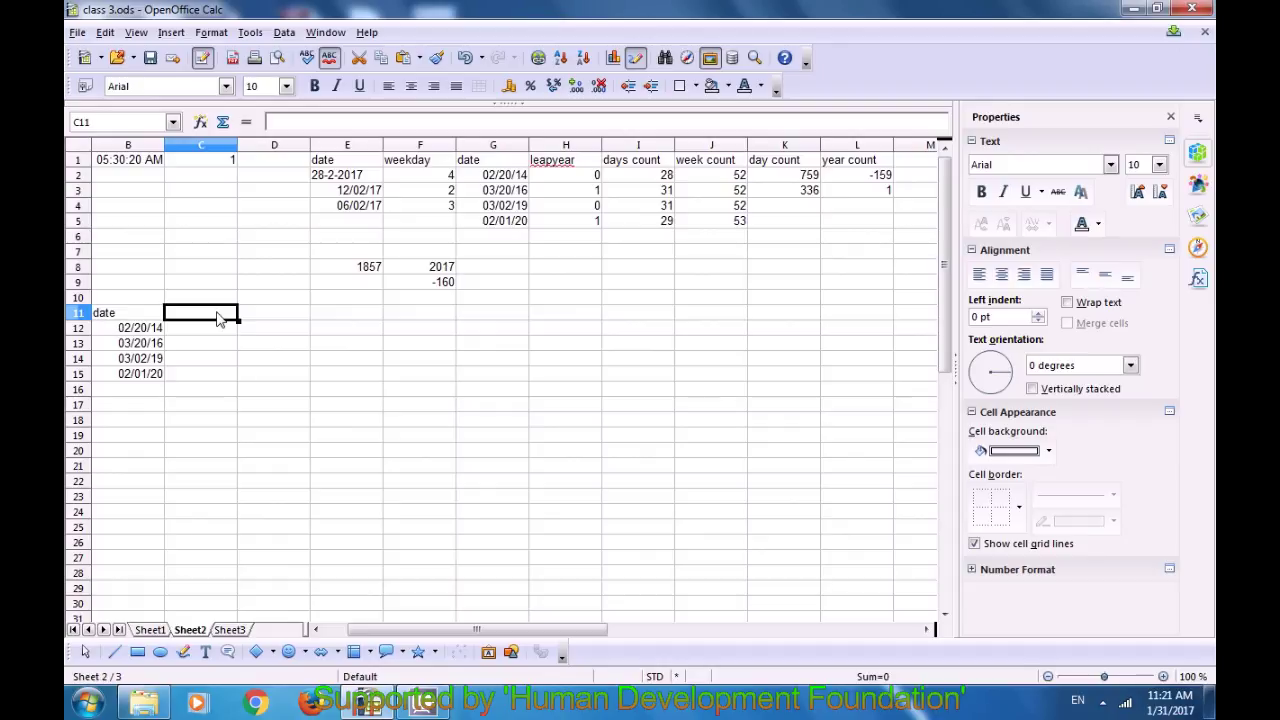
Step: Paste the dates into C12:C15 with Paste all and Text unchecked
click(105, 33)
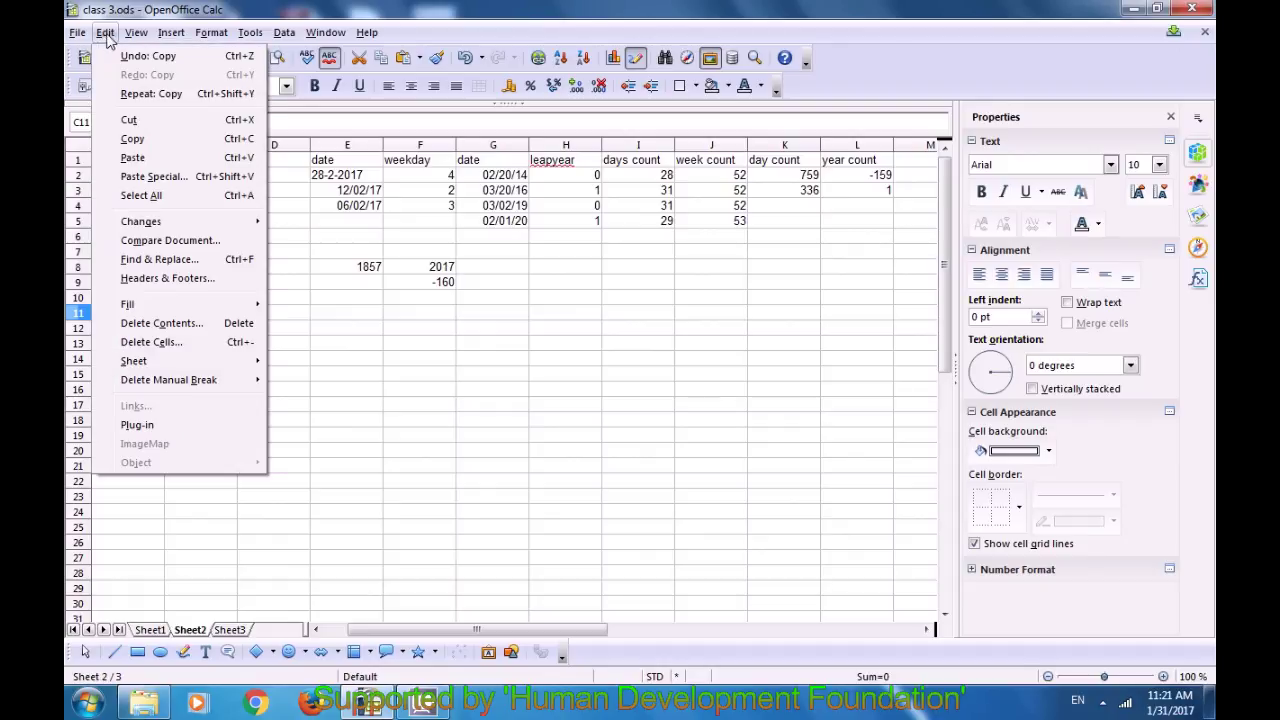
click(150, 176)
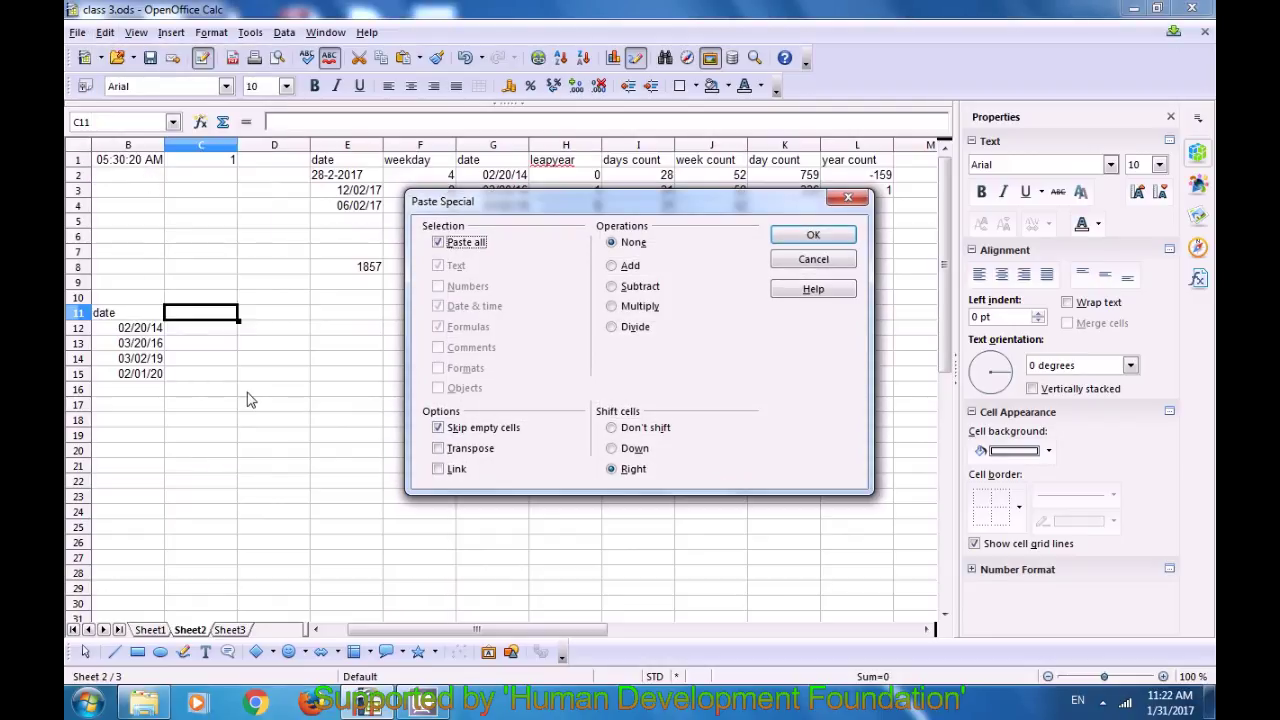
click(439, 243)
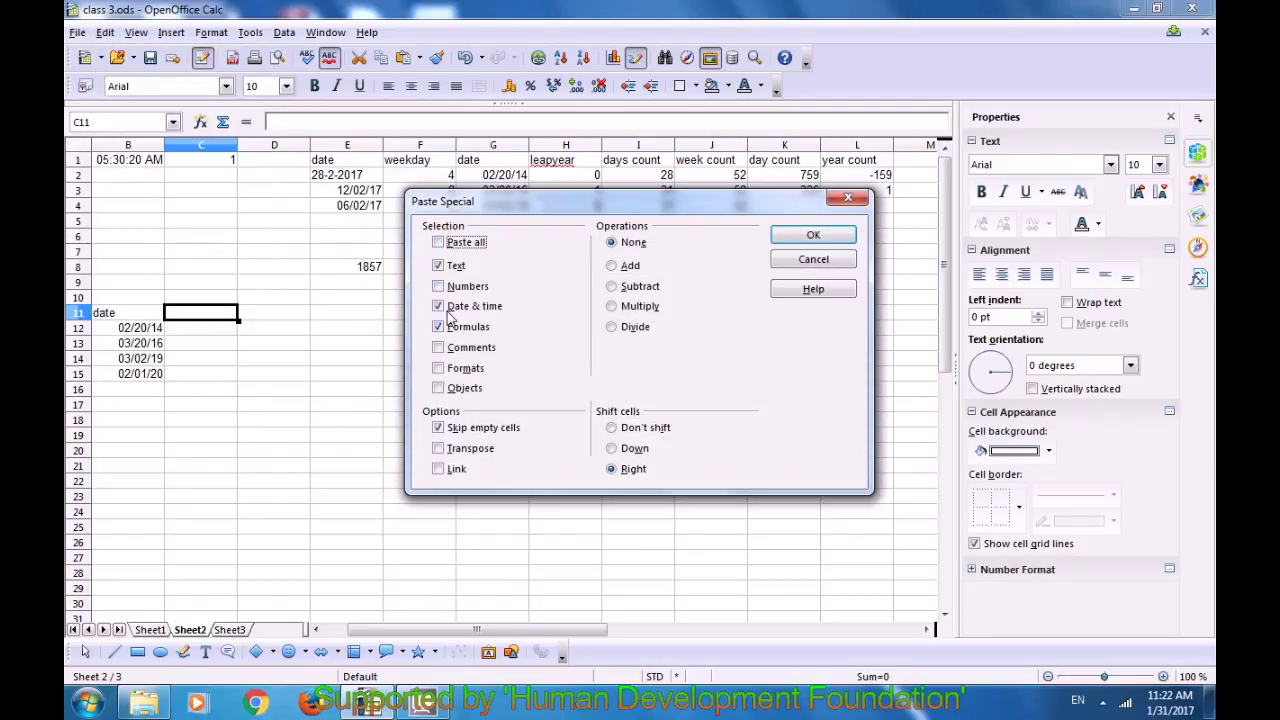
click(438, 265)
click(803, 238)
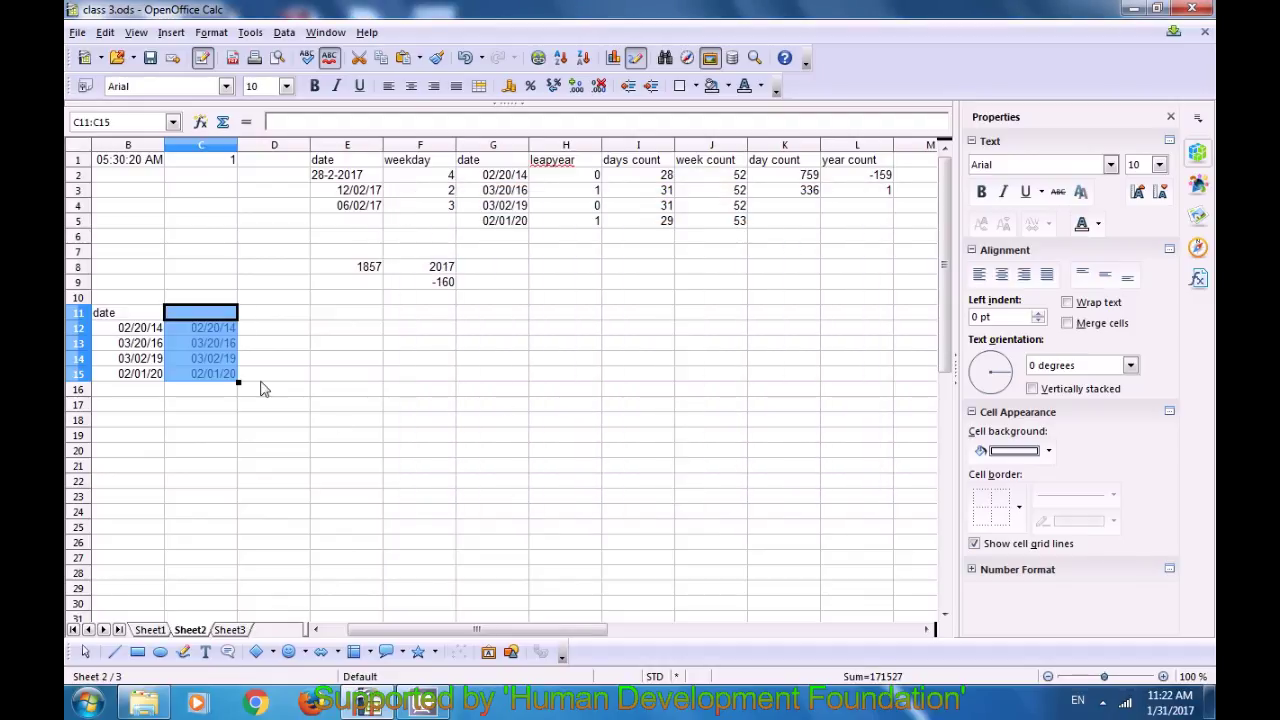
Step: Compare the pasted dates in C12:C13 with the source dates and header in G1:G5
click(265, 375)
click(215, 328)
click(222, 346)
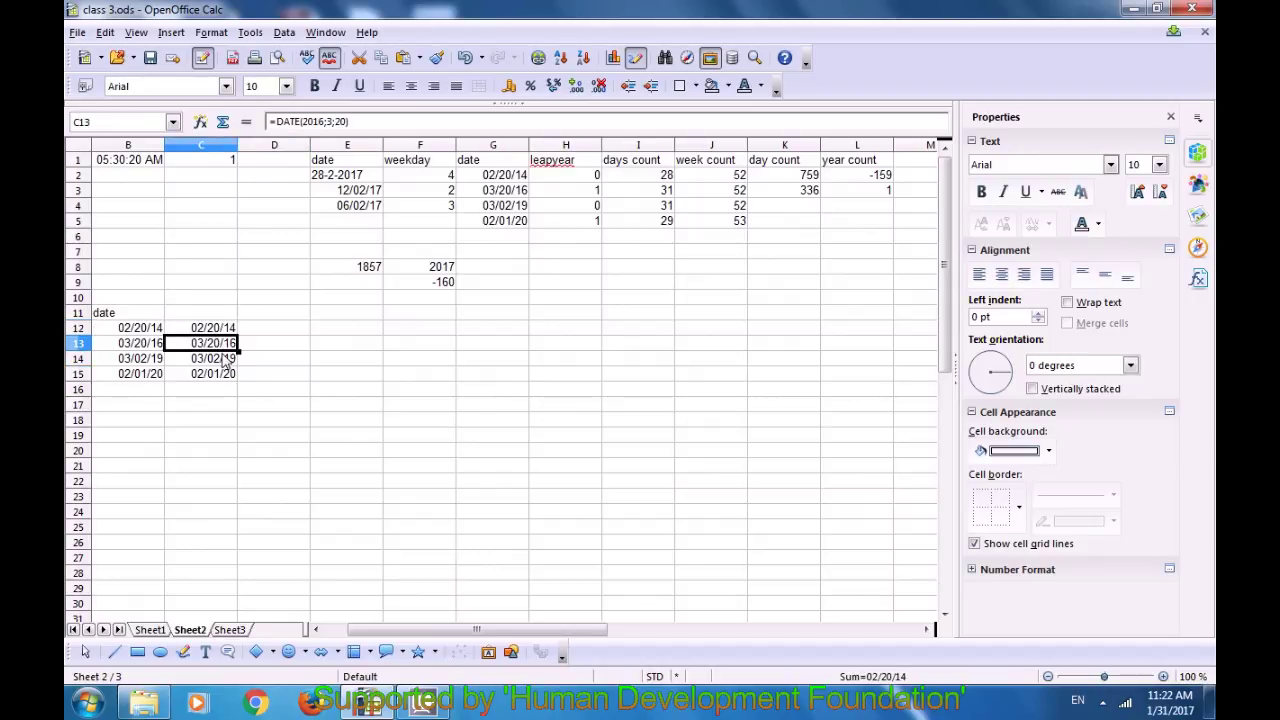
click(497, 175)
click(497, 190)
drag(497, 205, 500, 226)
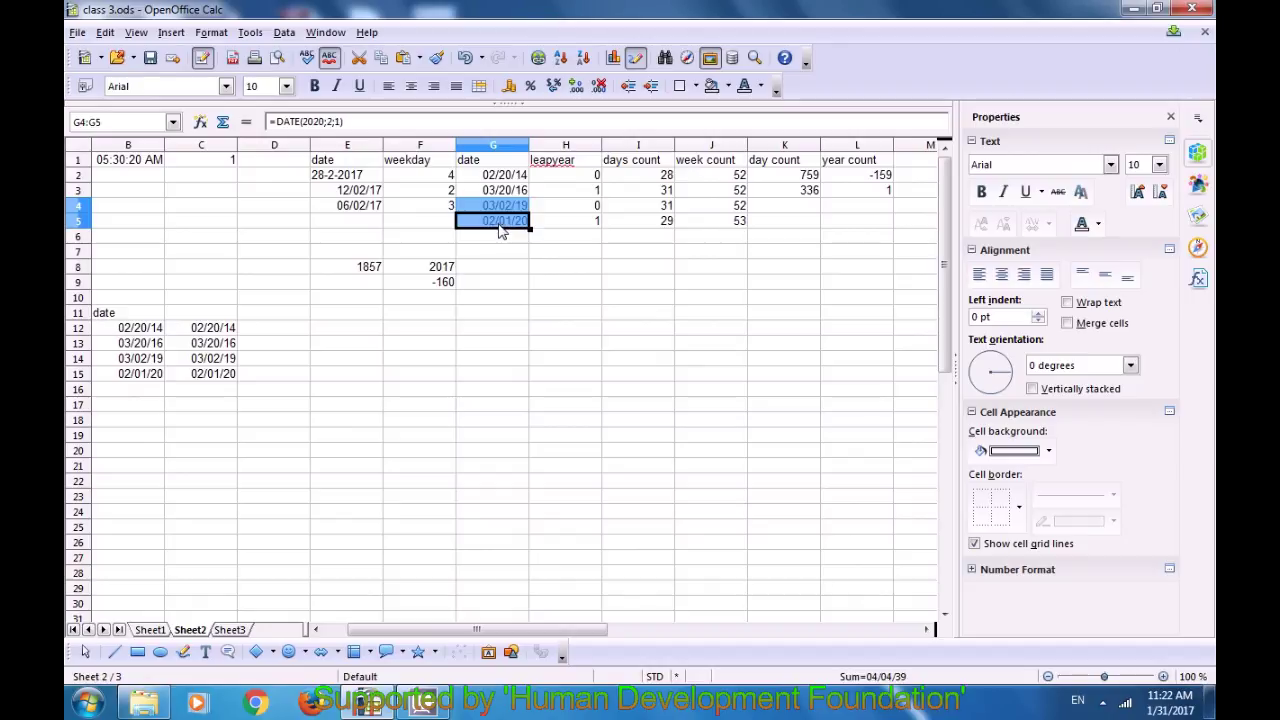
click(487, 163)
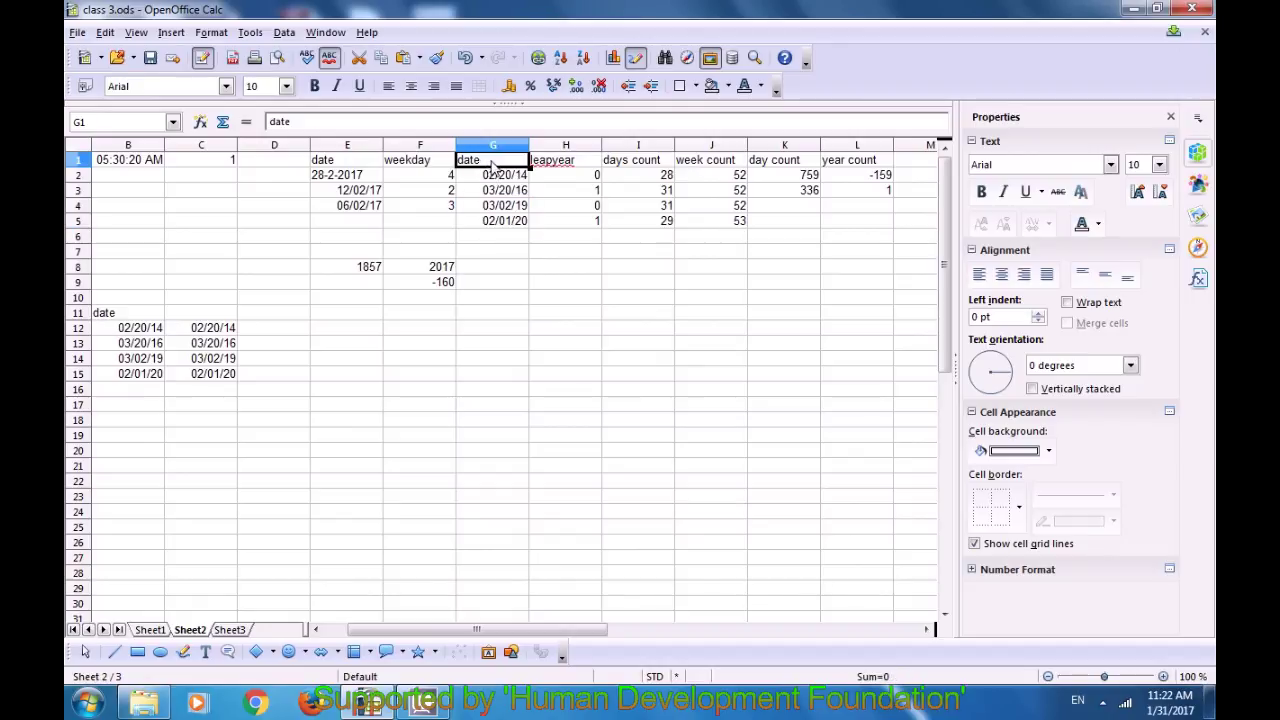
click(210, 314)
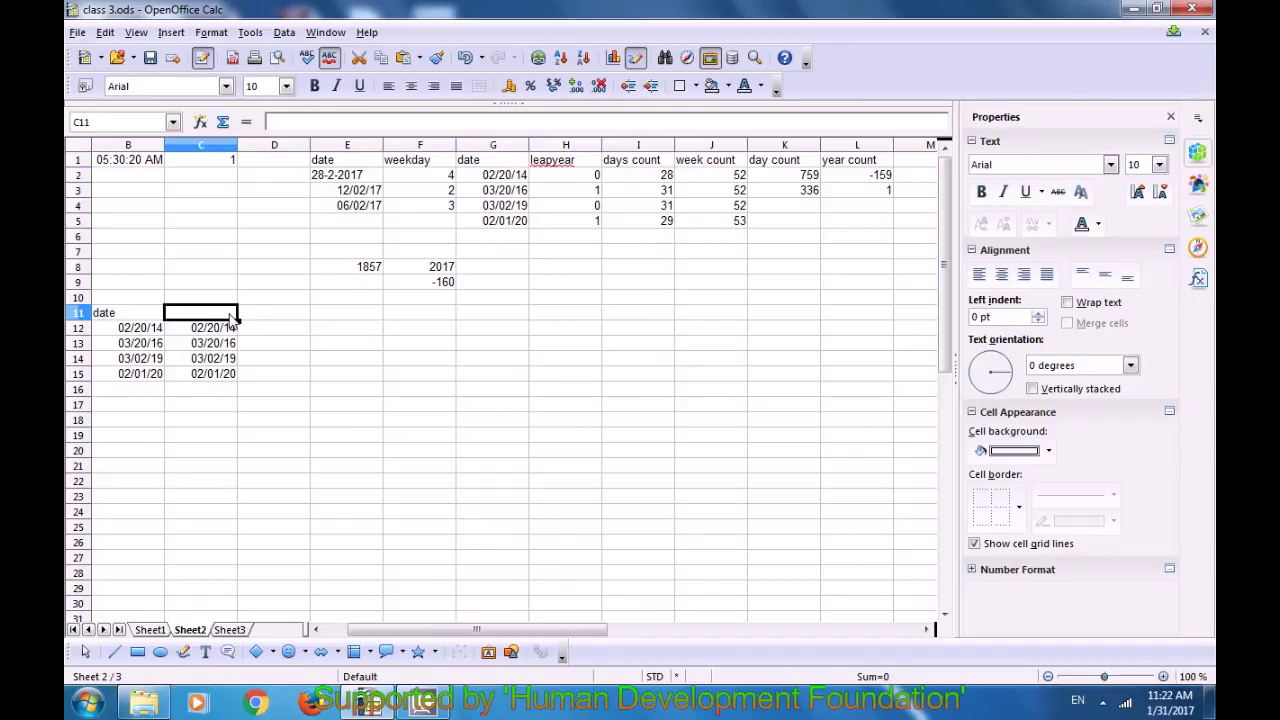
Step: Paste the dates as formulas only into D12:D15
click(275, 318)
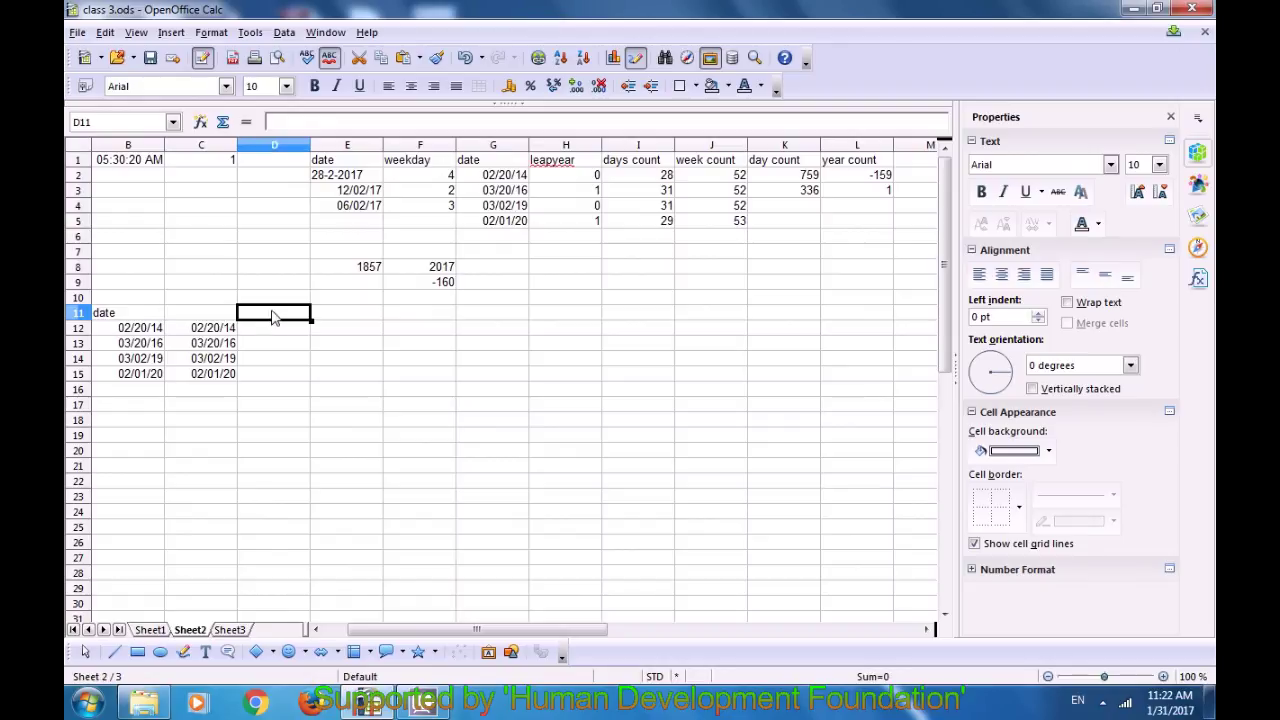
click(105, 32)
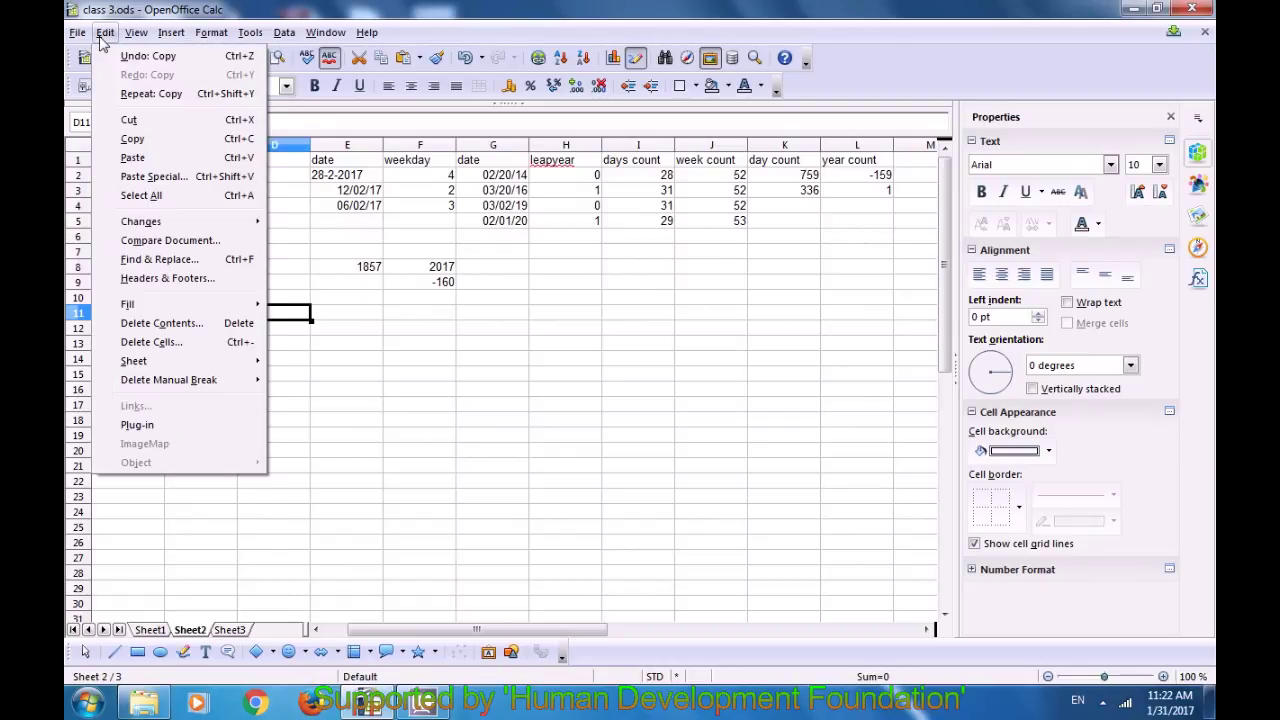
click(157, 176)
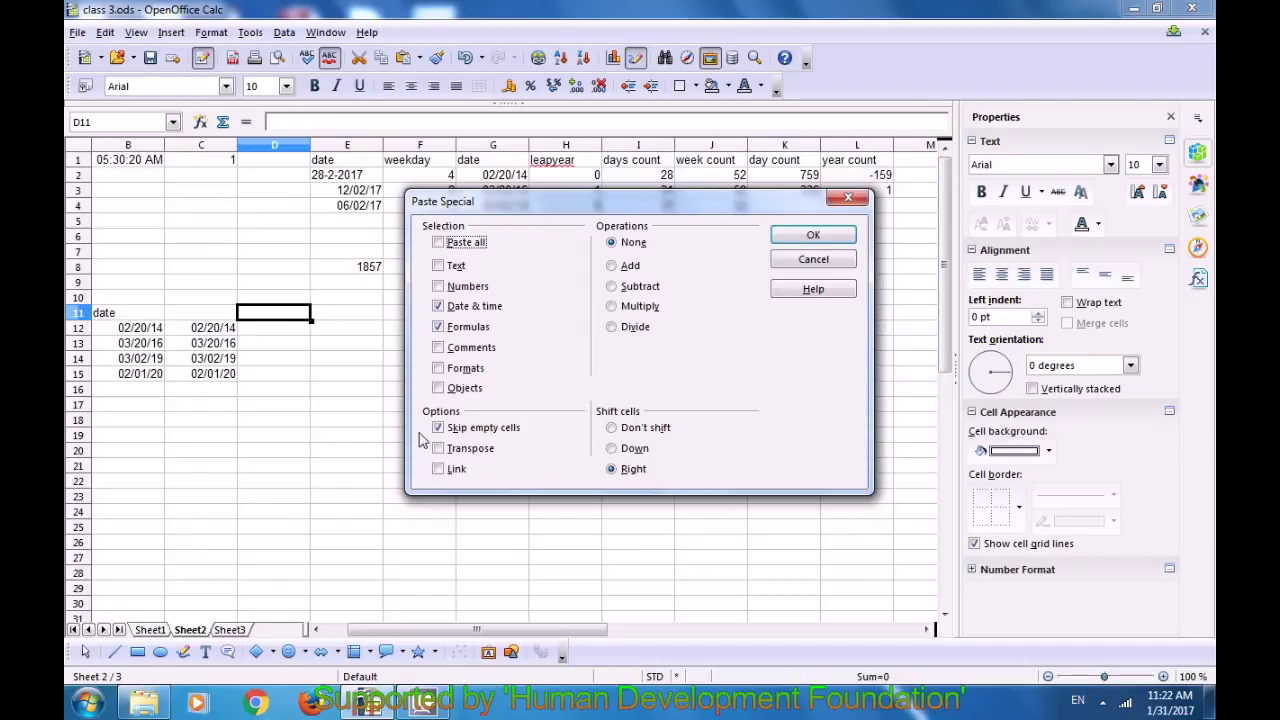
click(438, 306)
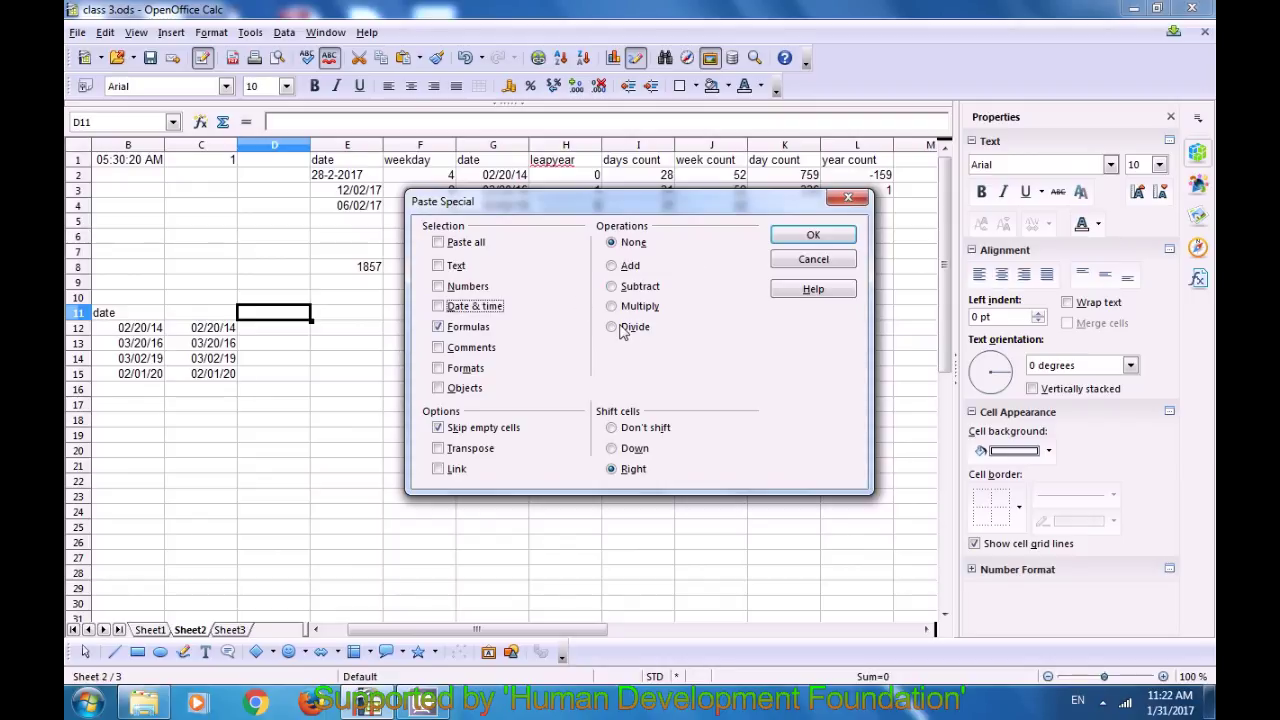
click(796, 240)
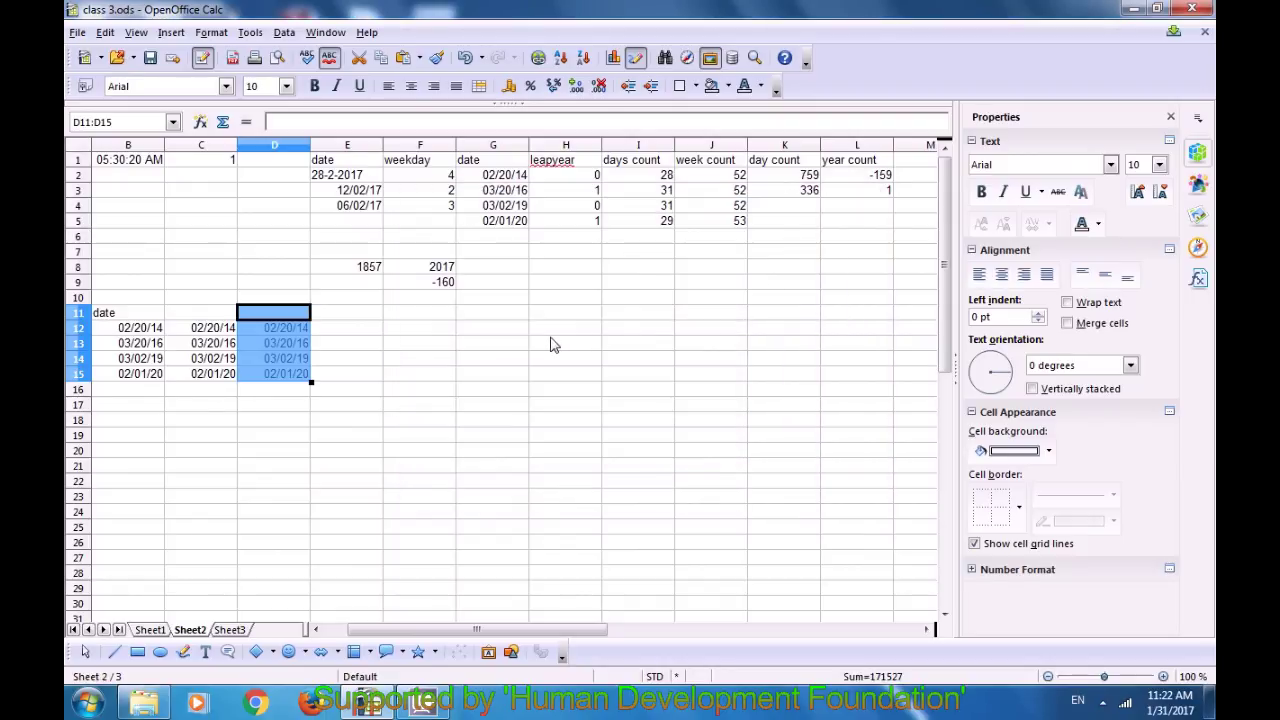
click(368, 347)
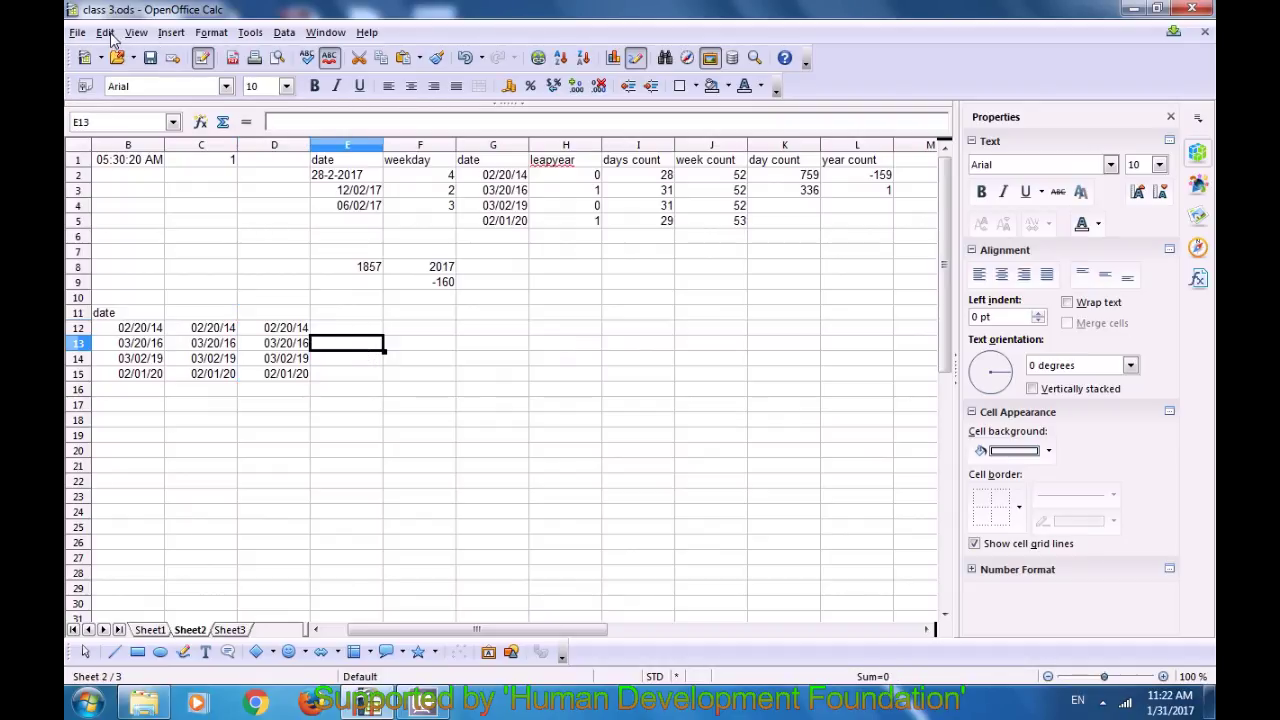
click(350, 314)
click(105, 32)
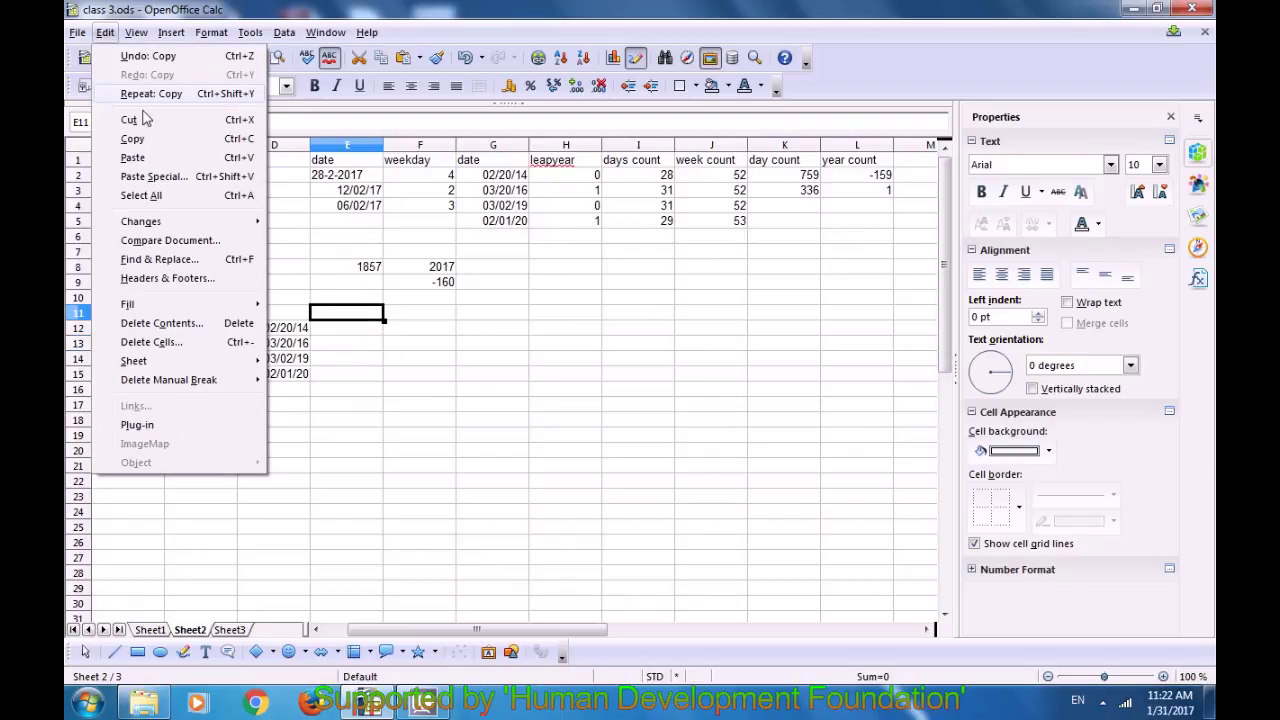
click(154, 176)
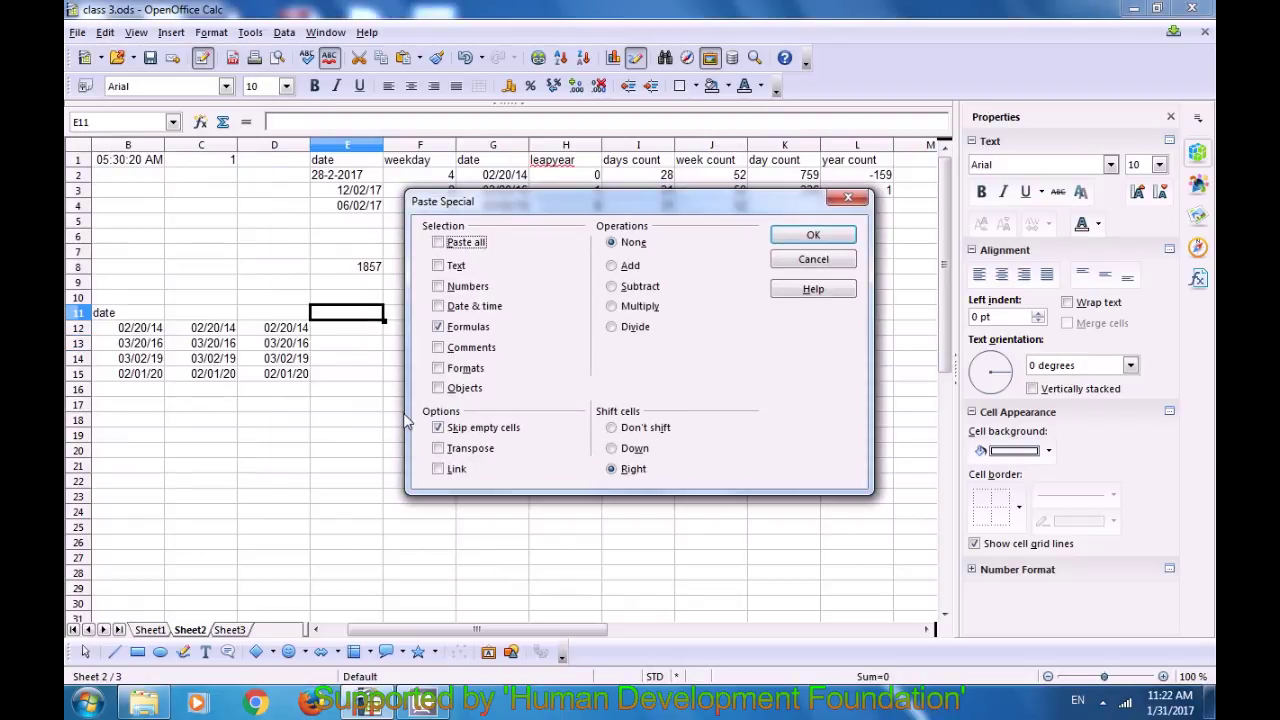
click(437, 327)
click(437, 287)
click(810, 236)
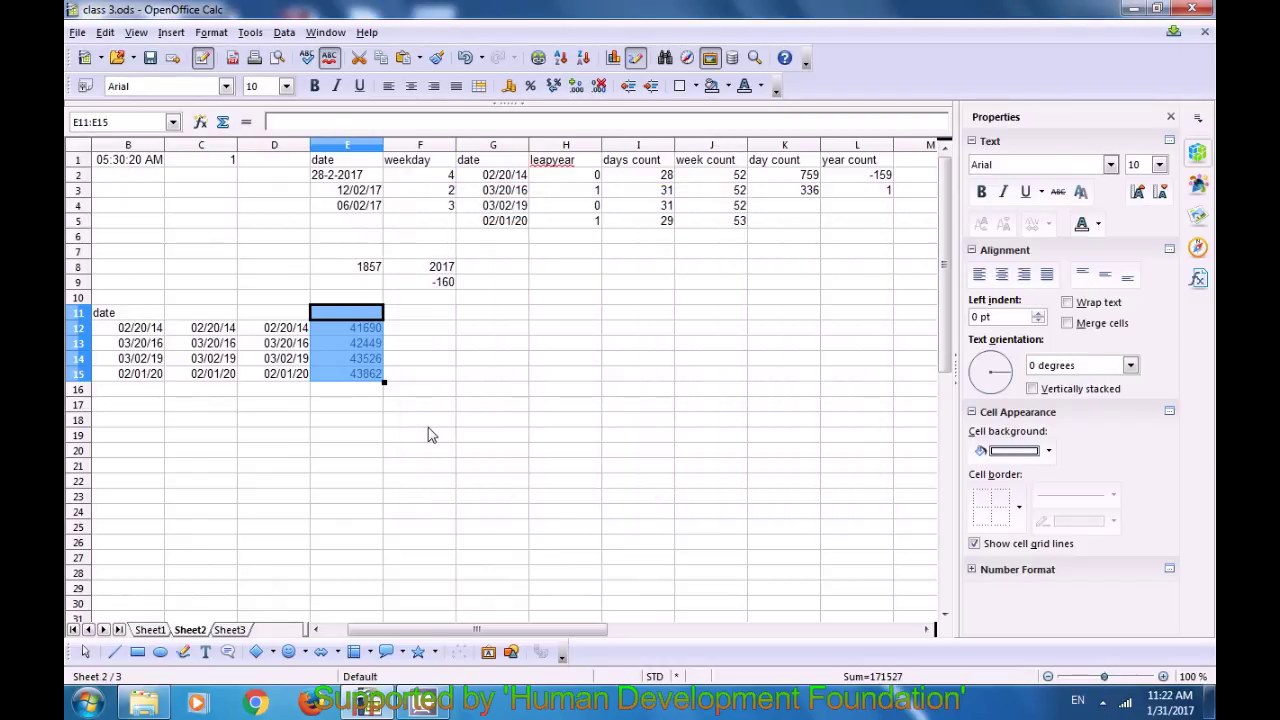
click(430, 435)
click(368, 328)
click(358, 345)
click(358, 372)
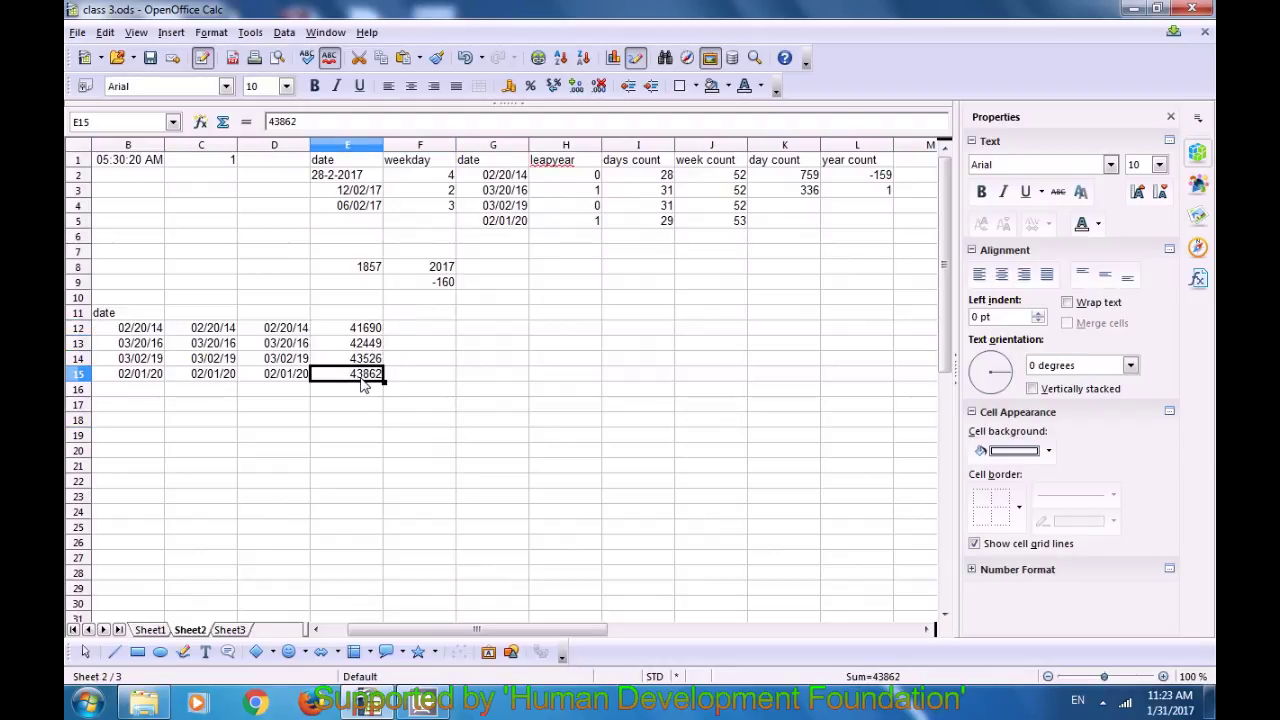
click(422, 331)
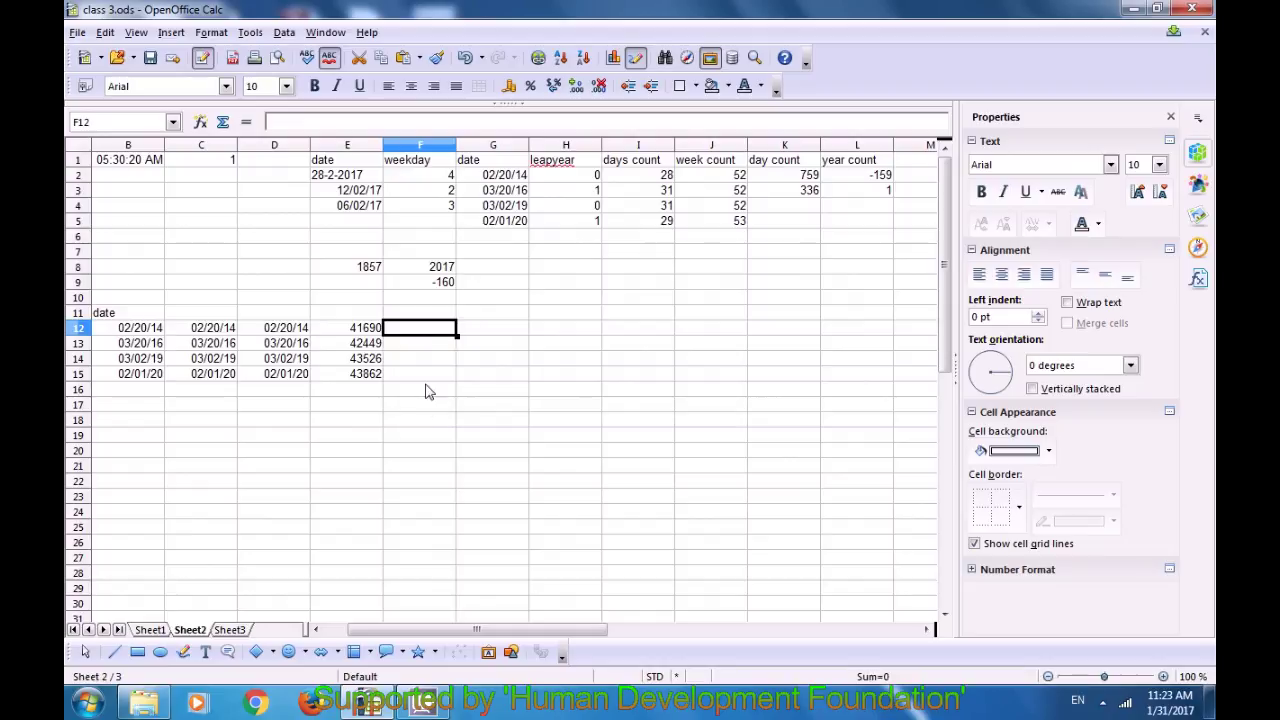
key(Up)
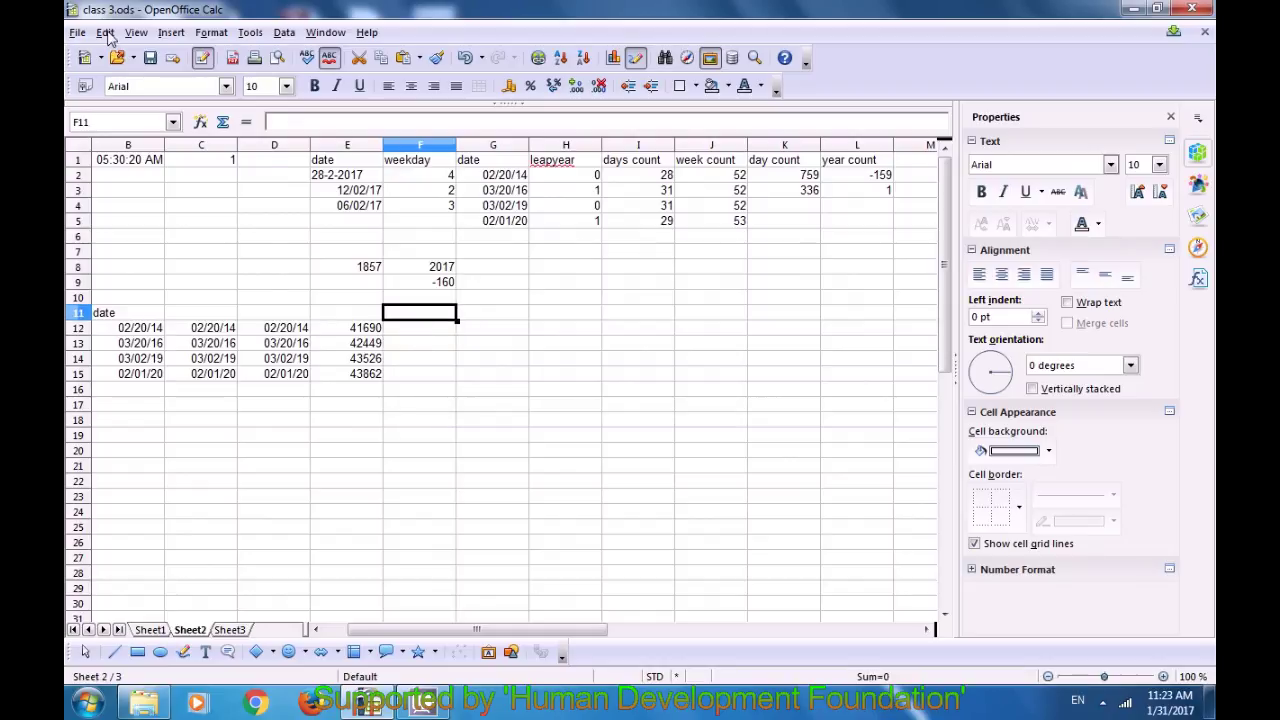
click(105, 32)
click(152, 176)
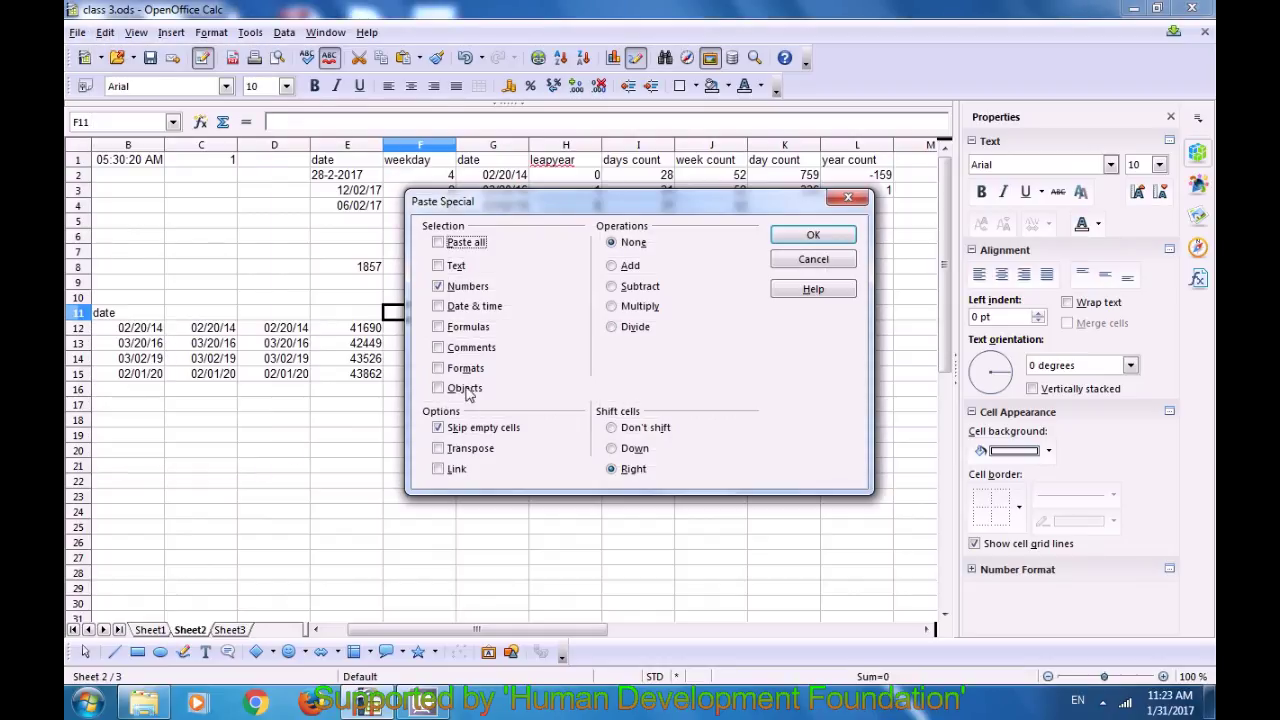
click(439, 285)
click(439, 267)
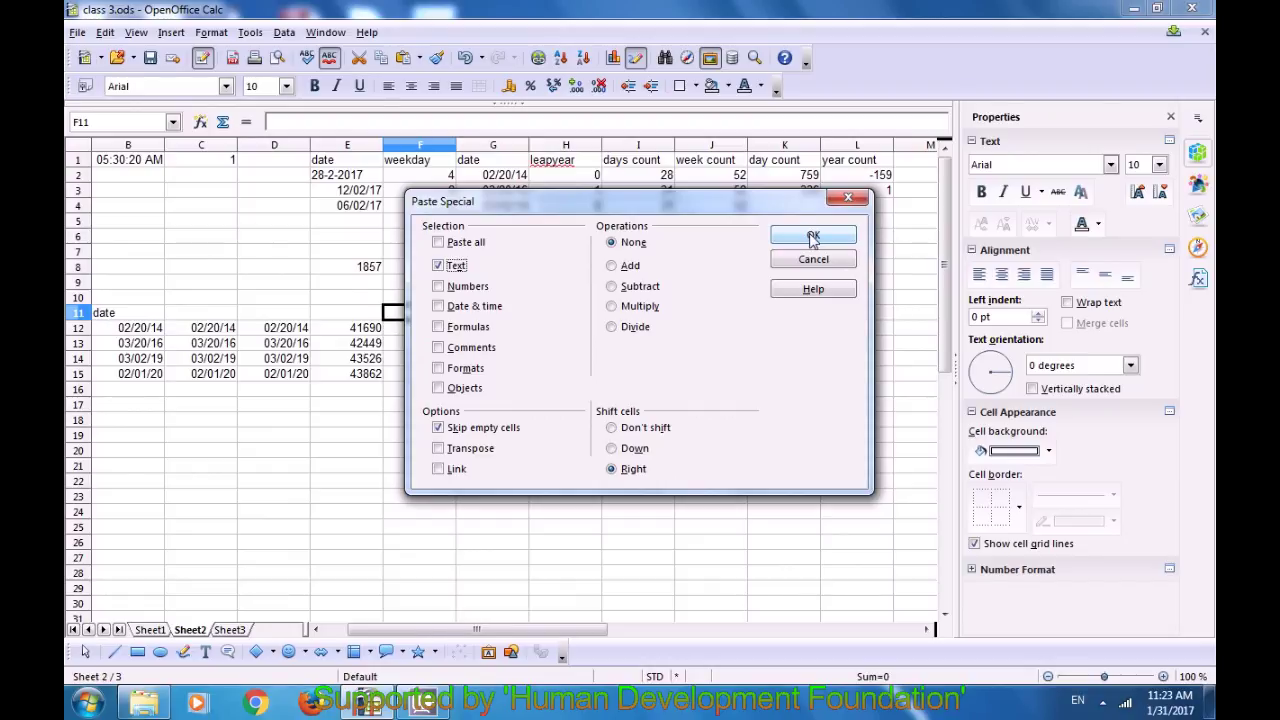
click(813, 237)
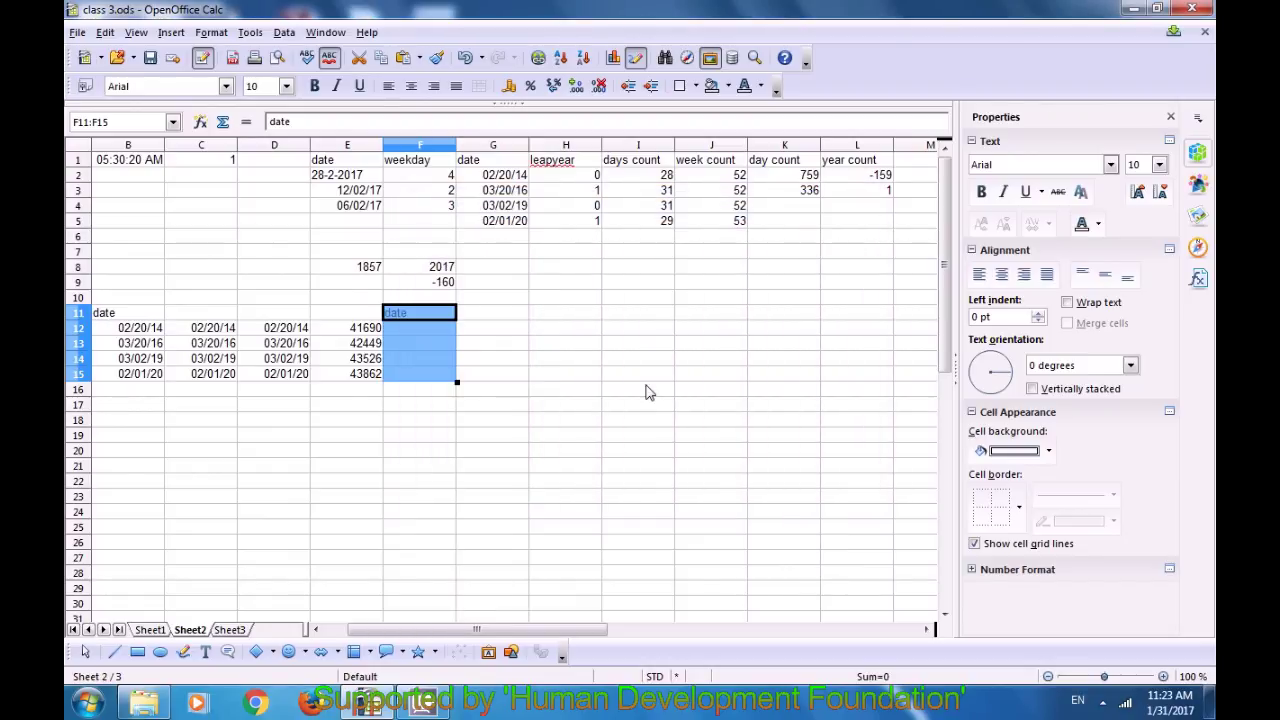
click(450, 405)
drag(380, 316, 403, 320)
click(412, 320)
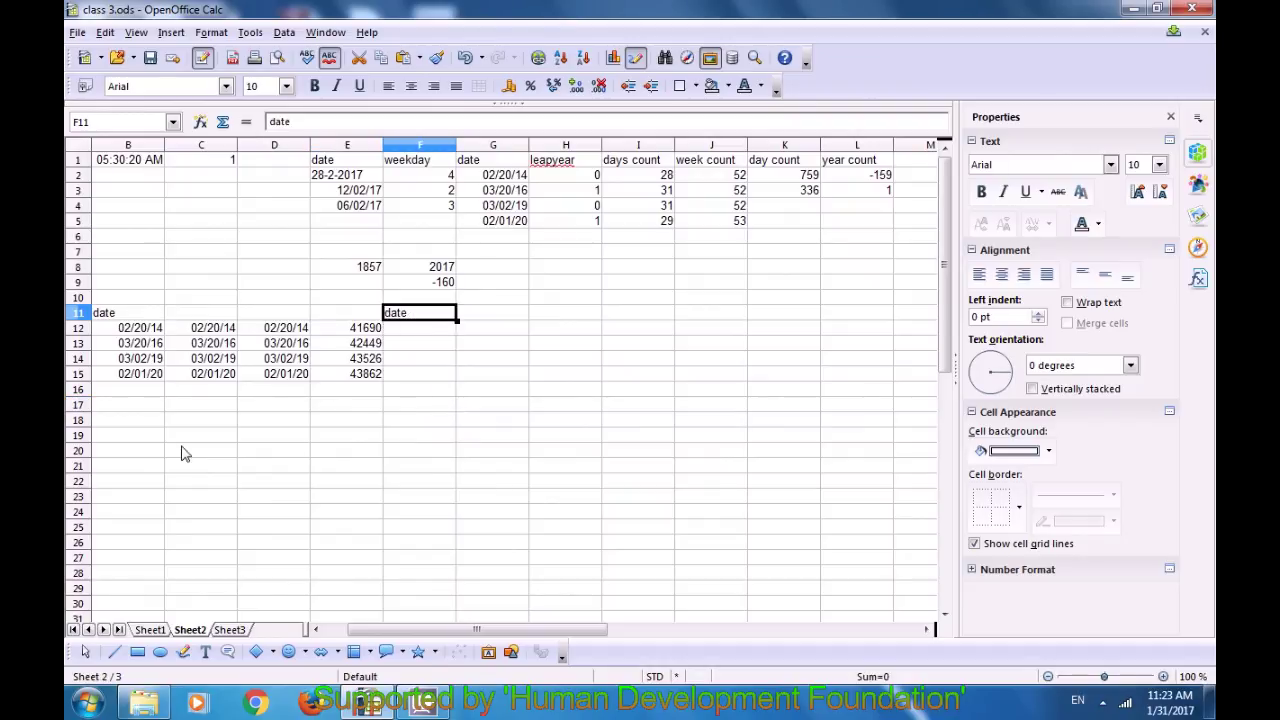
click(121, 417)
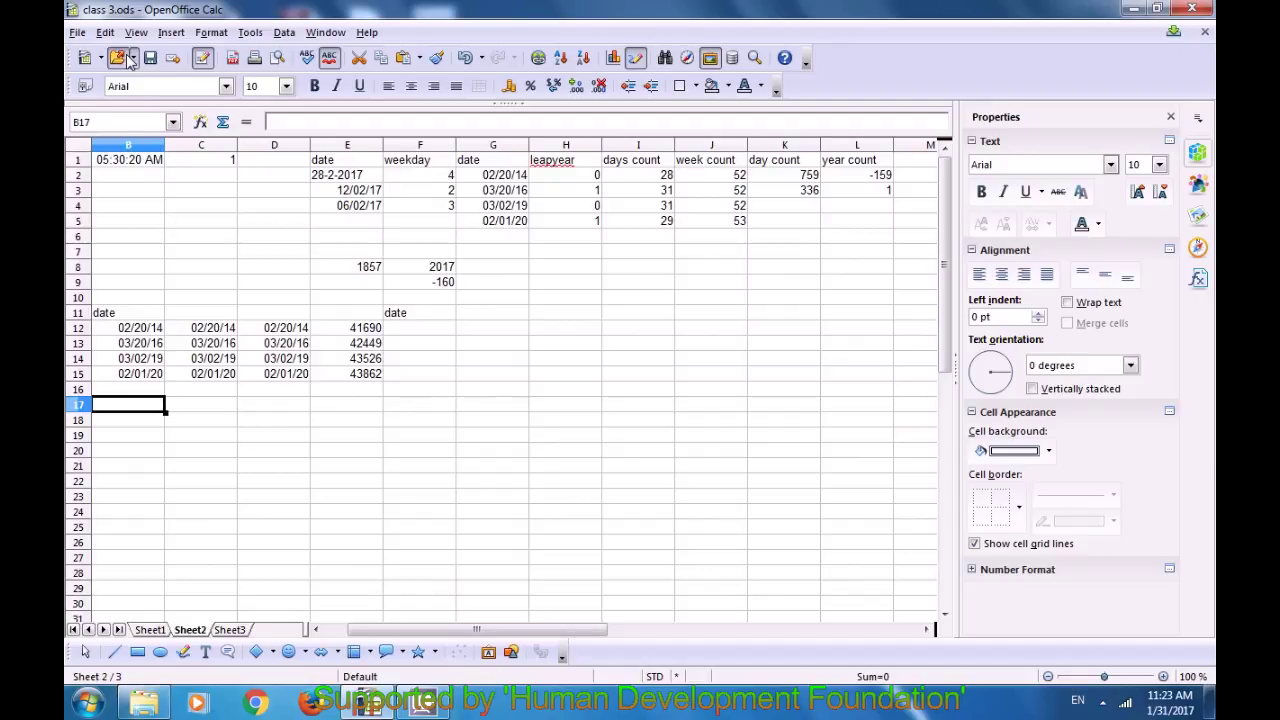
Step: Paste Special the dates into B18:B21 with Formulas ticked and Text unticked
click(105, 32)
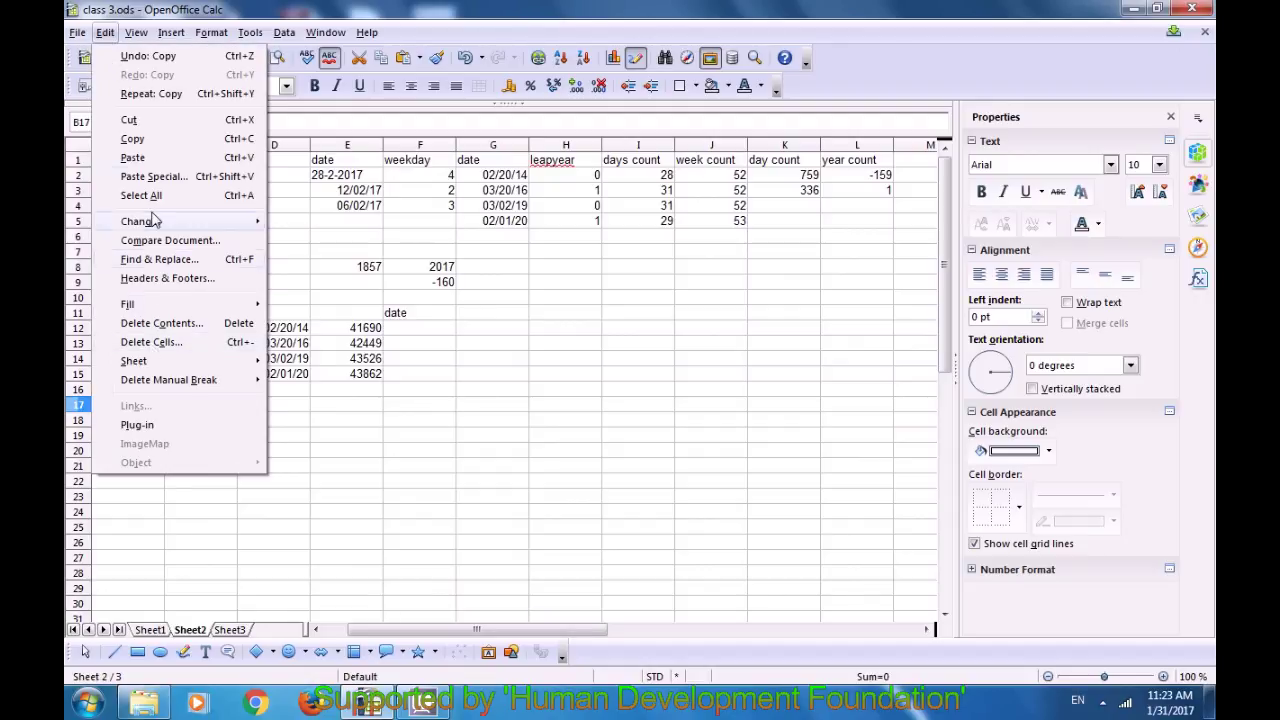
click(153, 176)
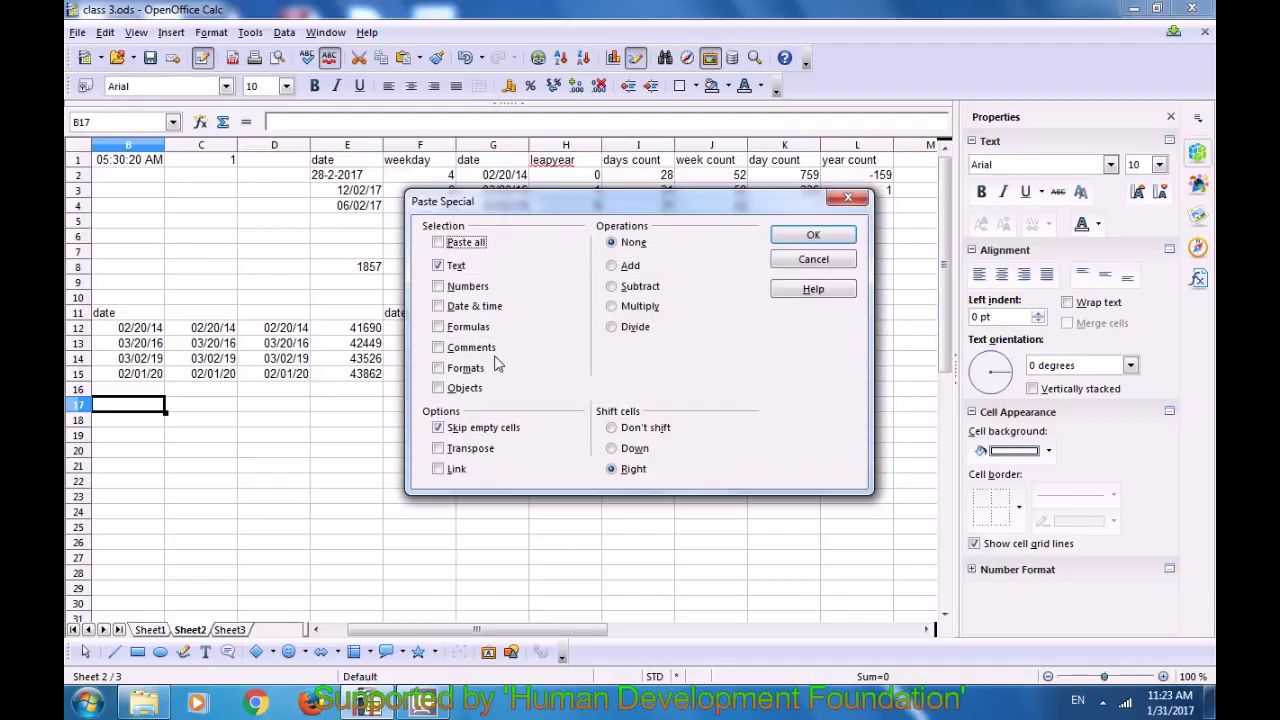
click(438, 327)
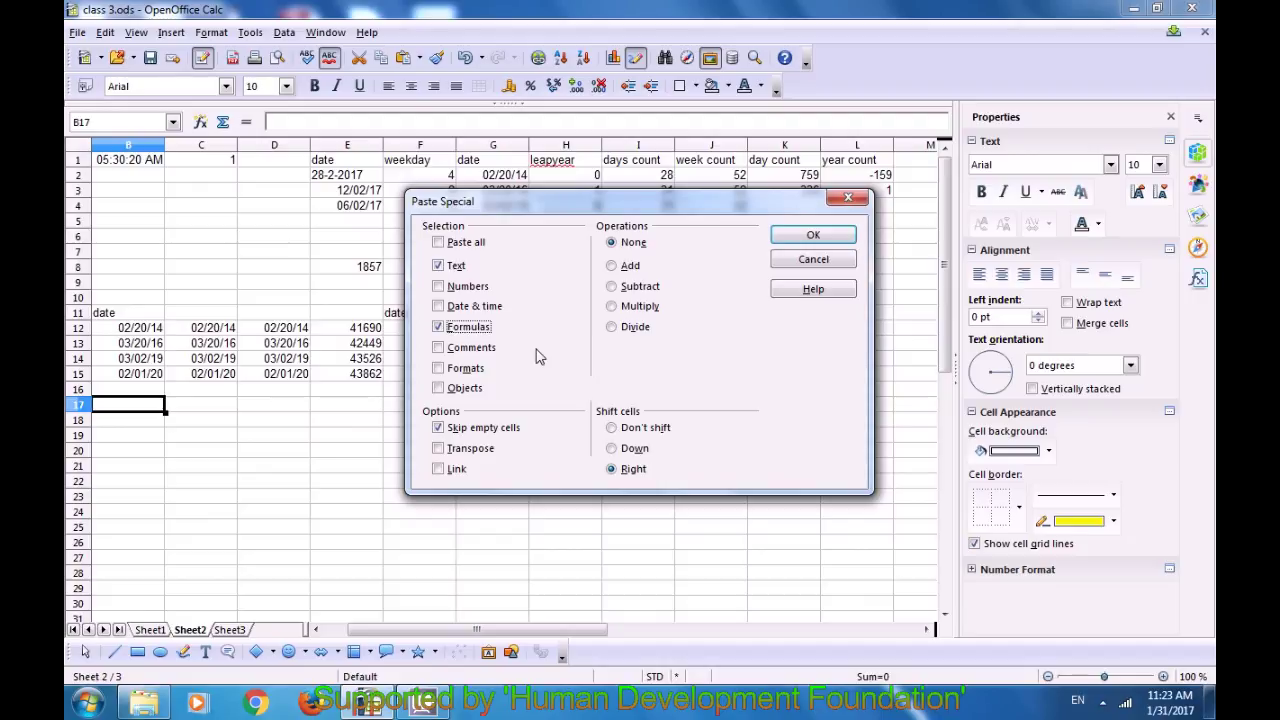
click(440, 266)
click(813, 240)
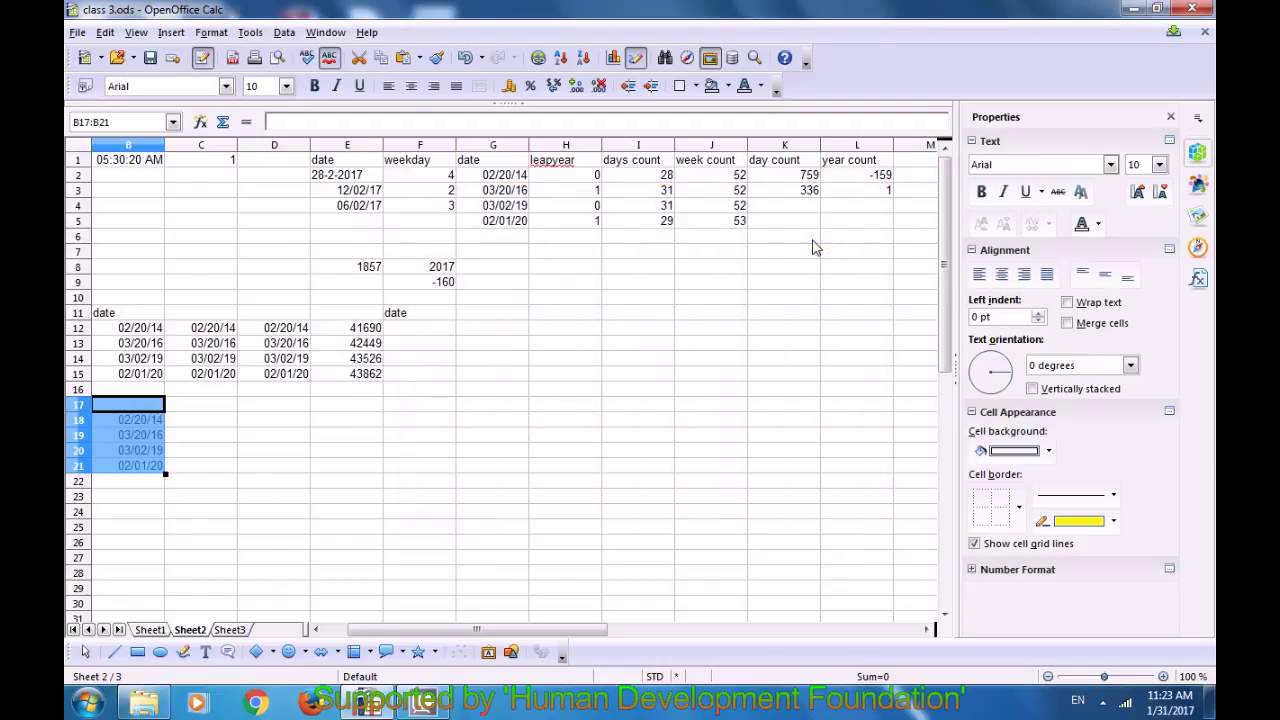
click(278, 482)
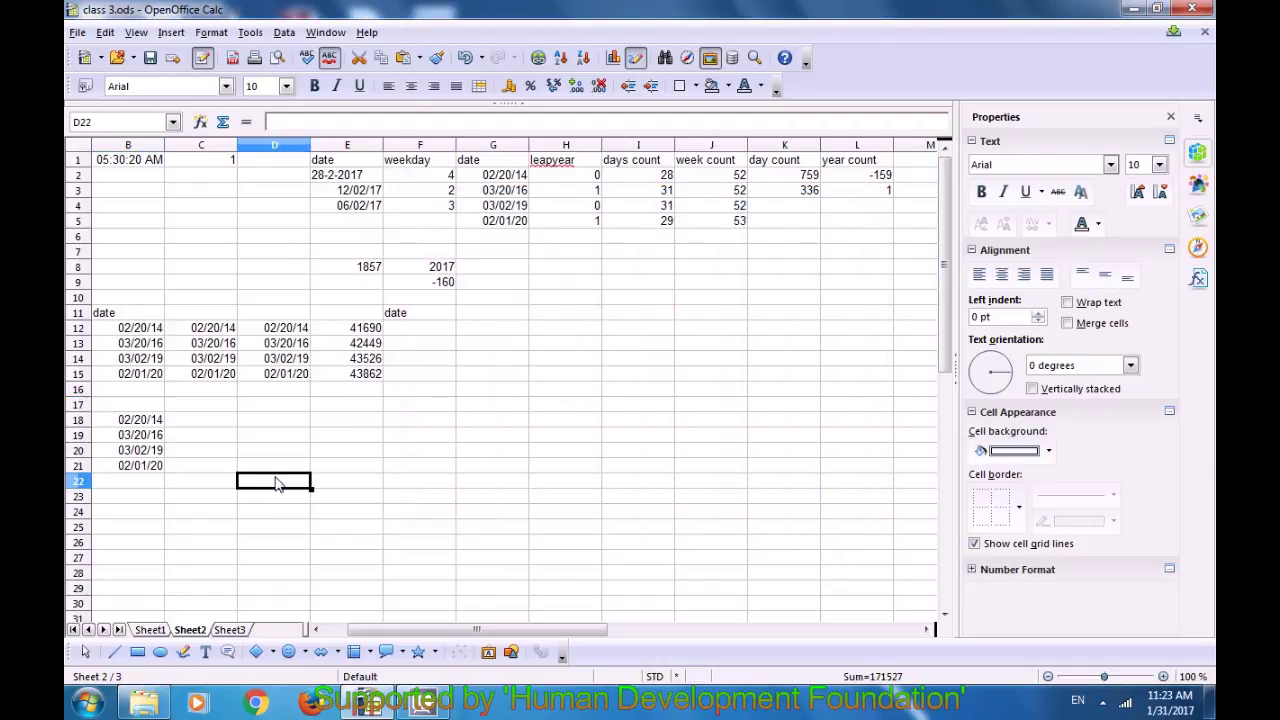
Step: Check the DATE formulas behind the pasted dates in B18 through B21
click(143, 420)
click(143, 435)
click(143, 450)
click(143, 466)
click(146, 450)
click(150, 424)
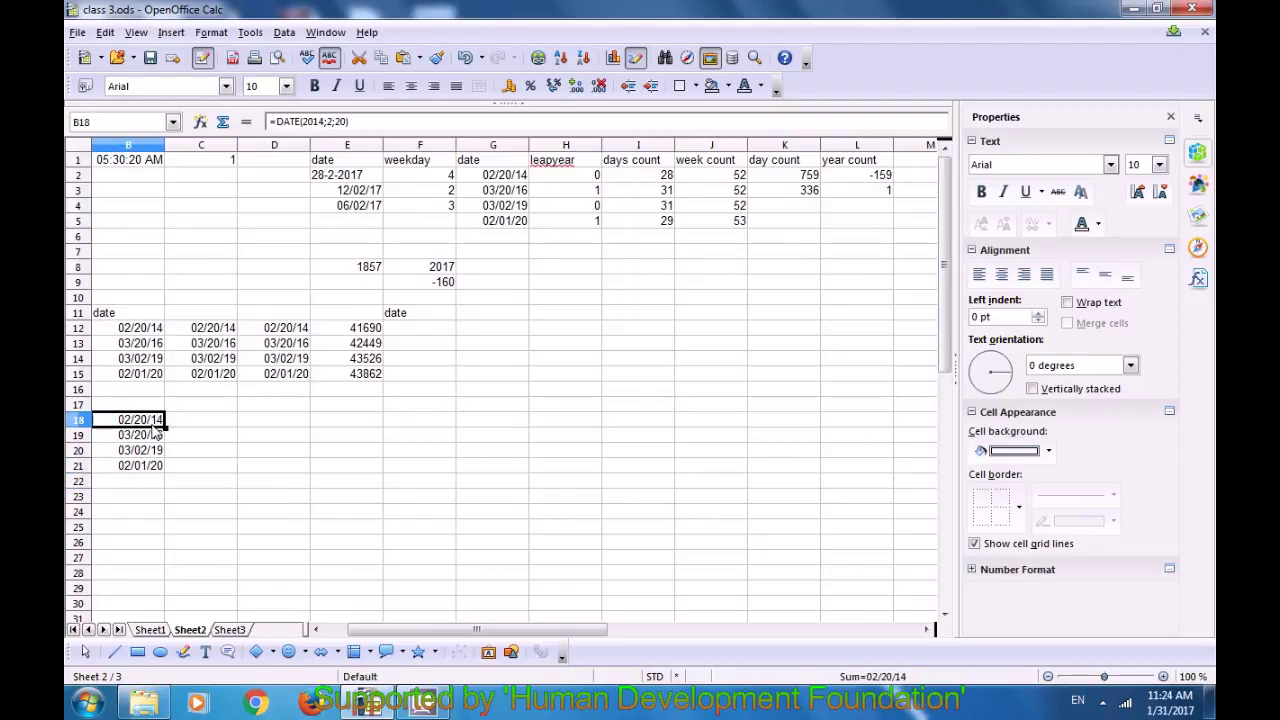
click(479, 452)
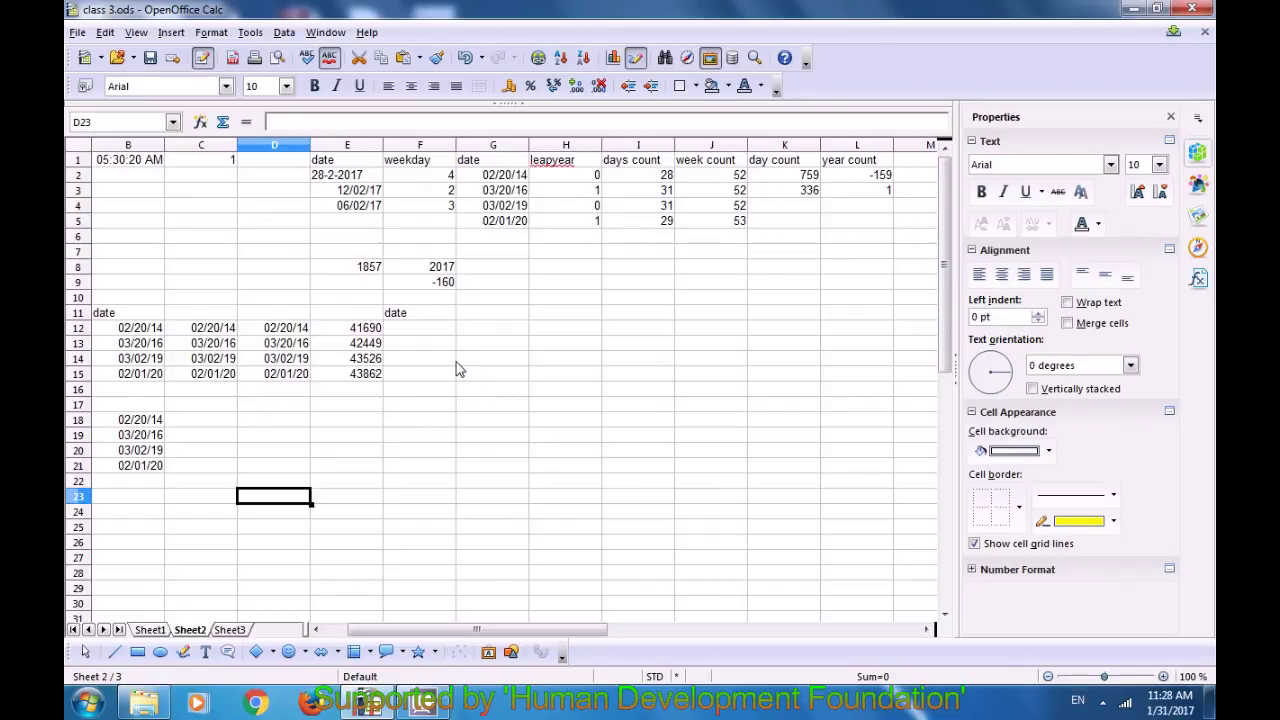
Step: Compare the workbook against the class 1 file
click(104, 33)
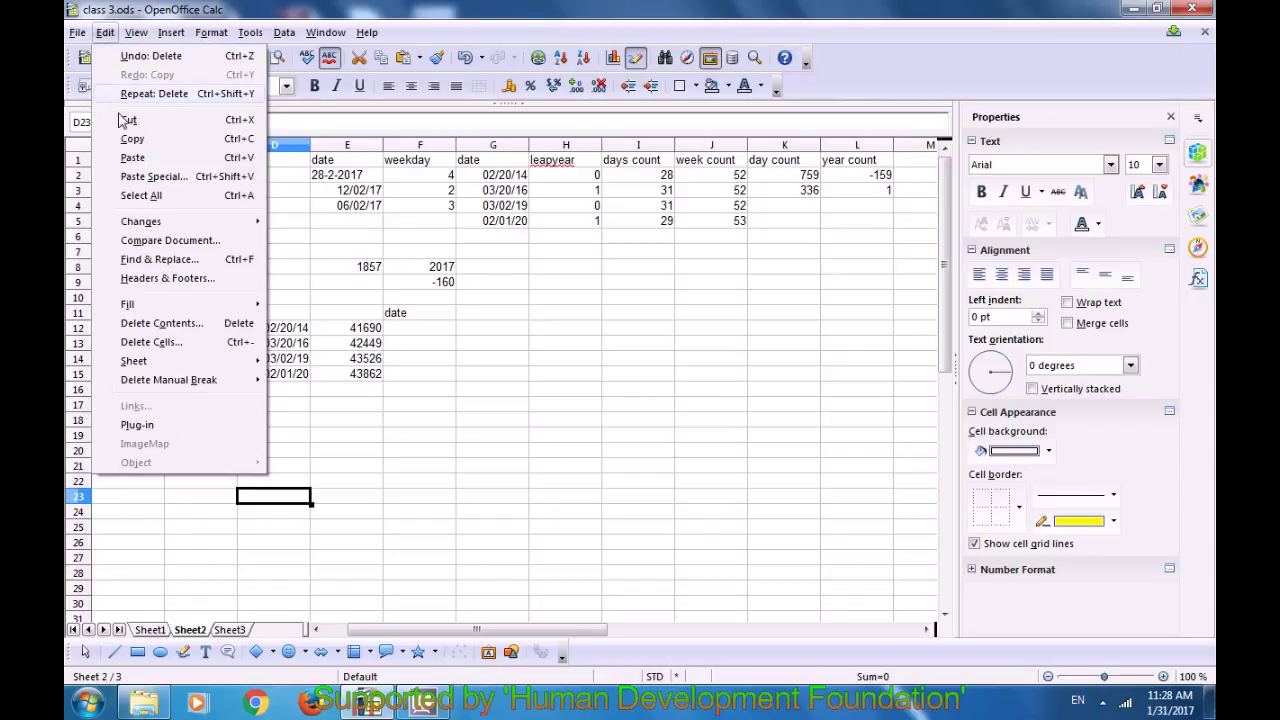
click(145, 241)
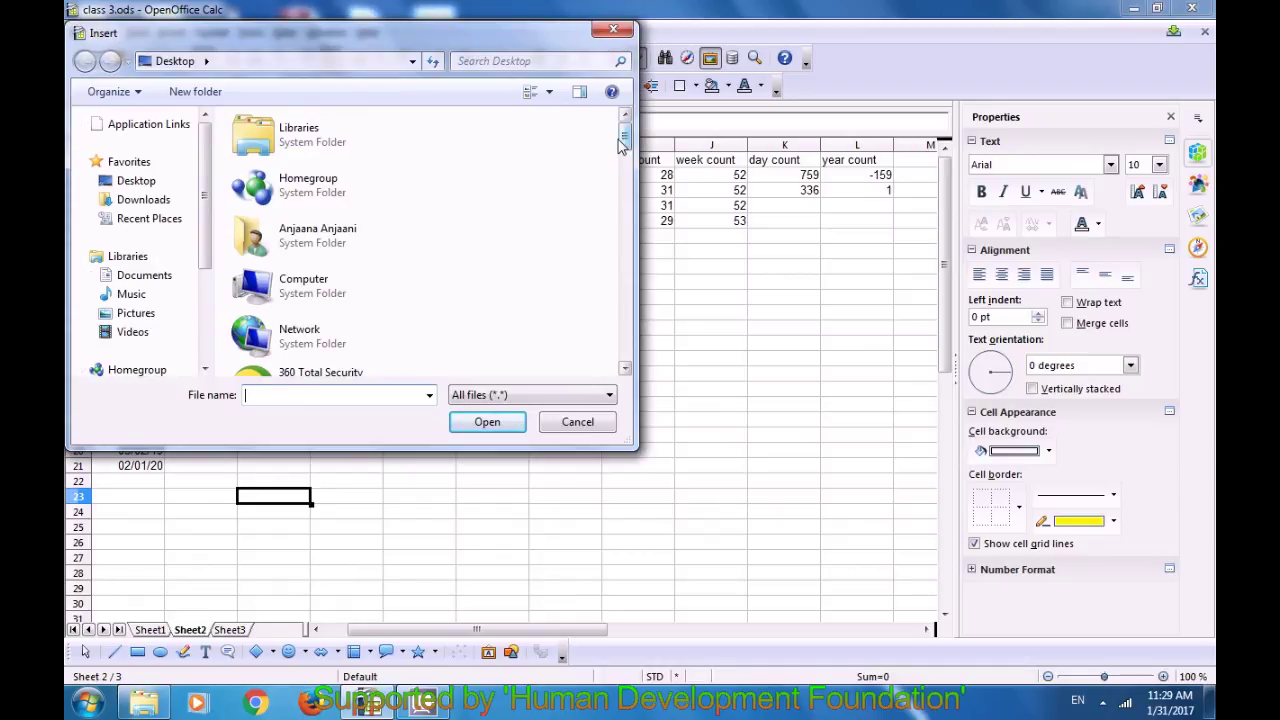
drag(624, 145, 619, 262)
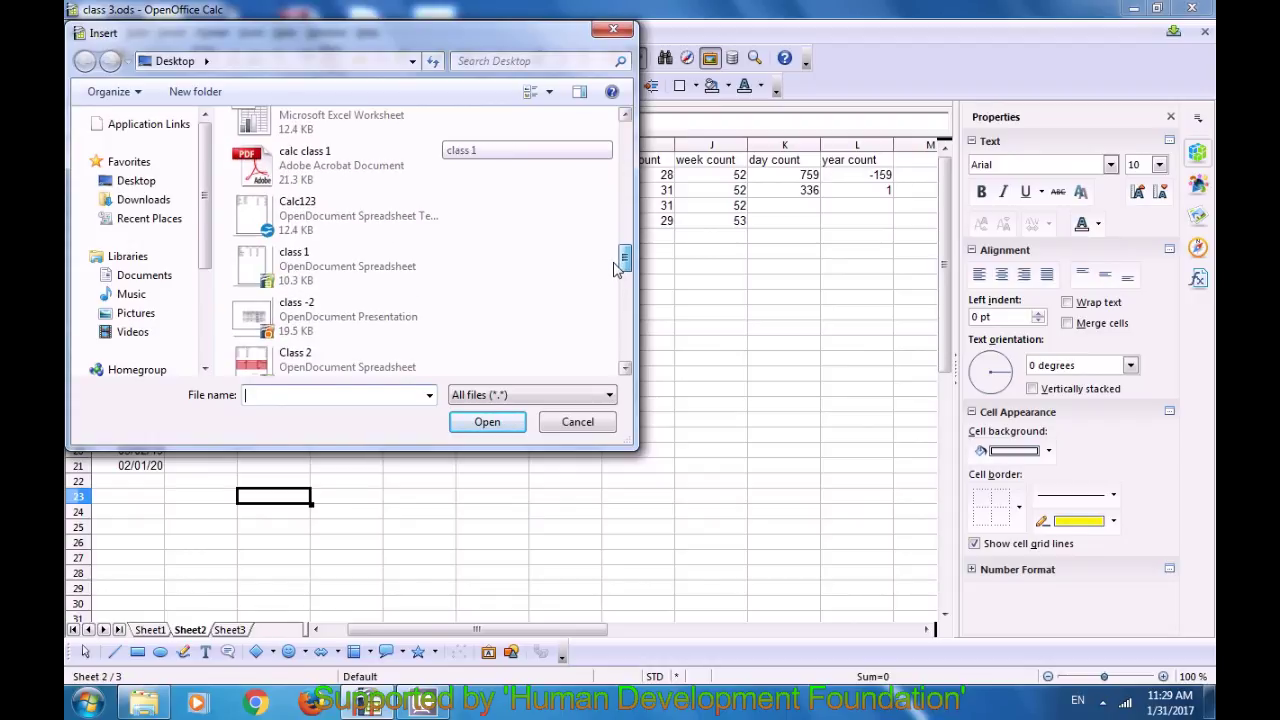
click(343, 279)
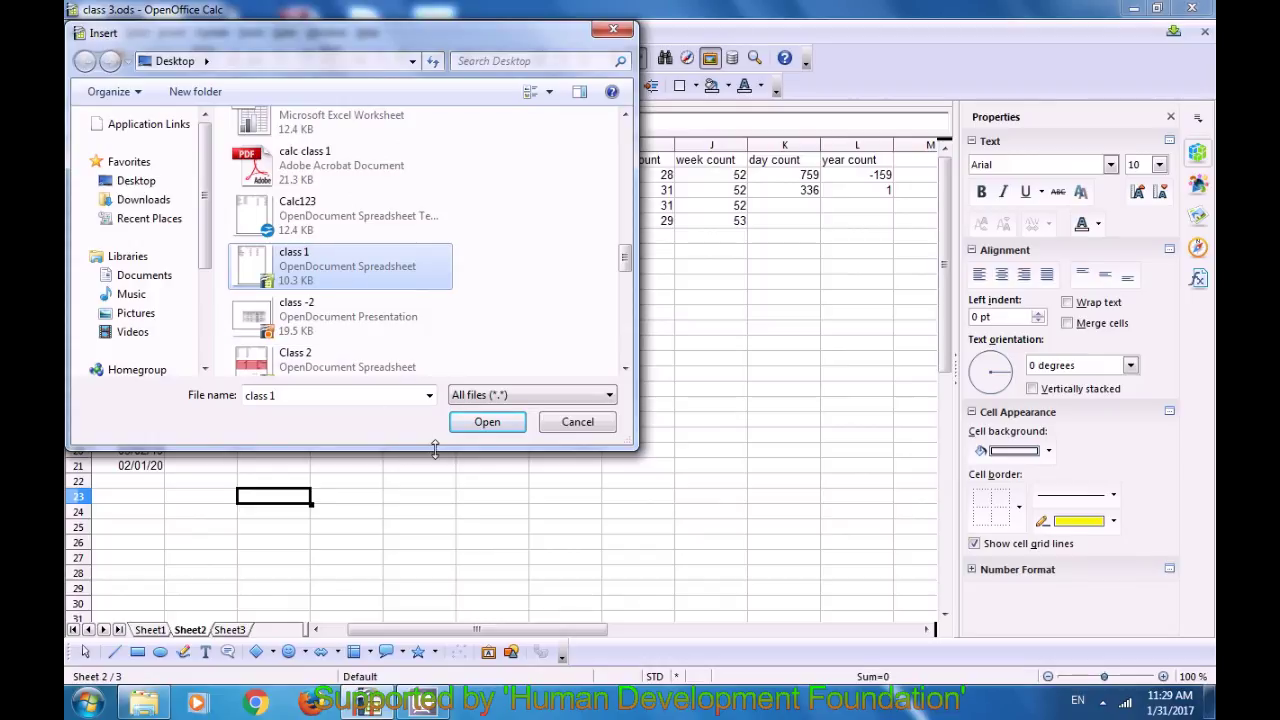
click(478, 425)
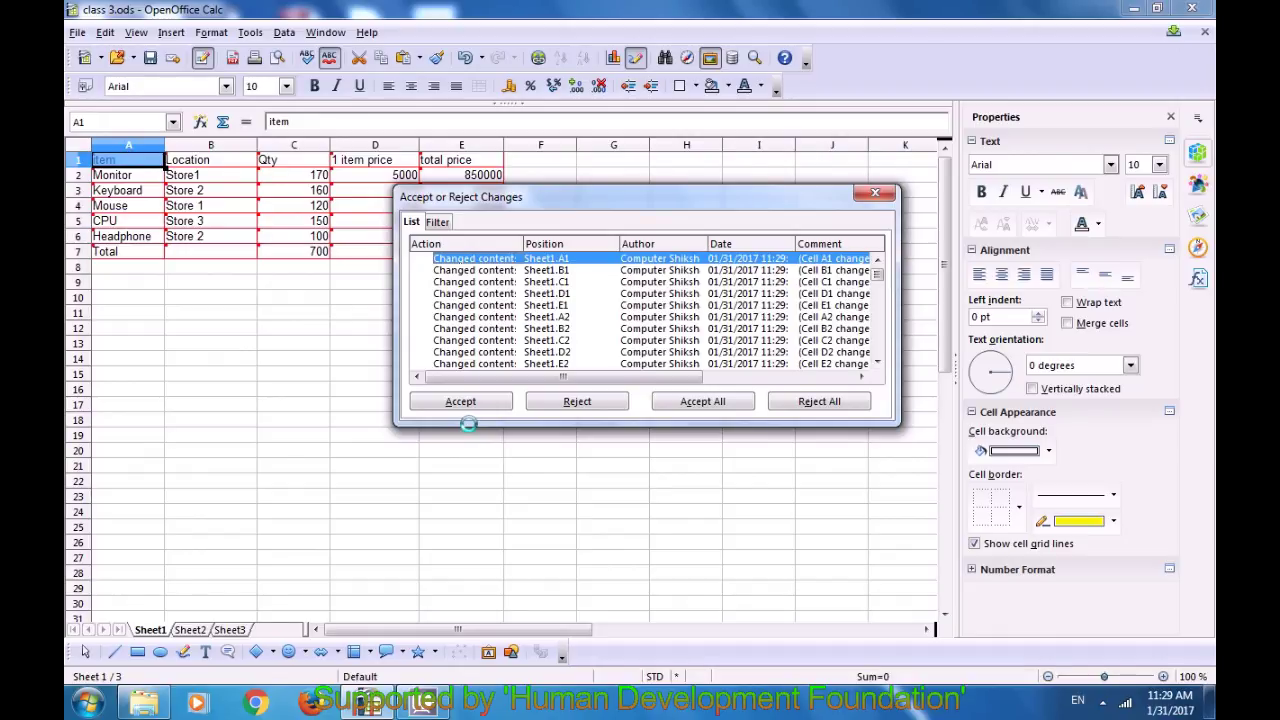
Step: Review the recorded Sheet1 changes for B1 through D2
click(467, 270)
click(466, 283)
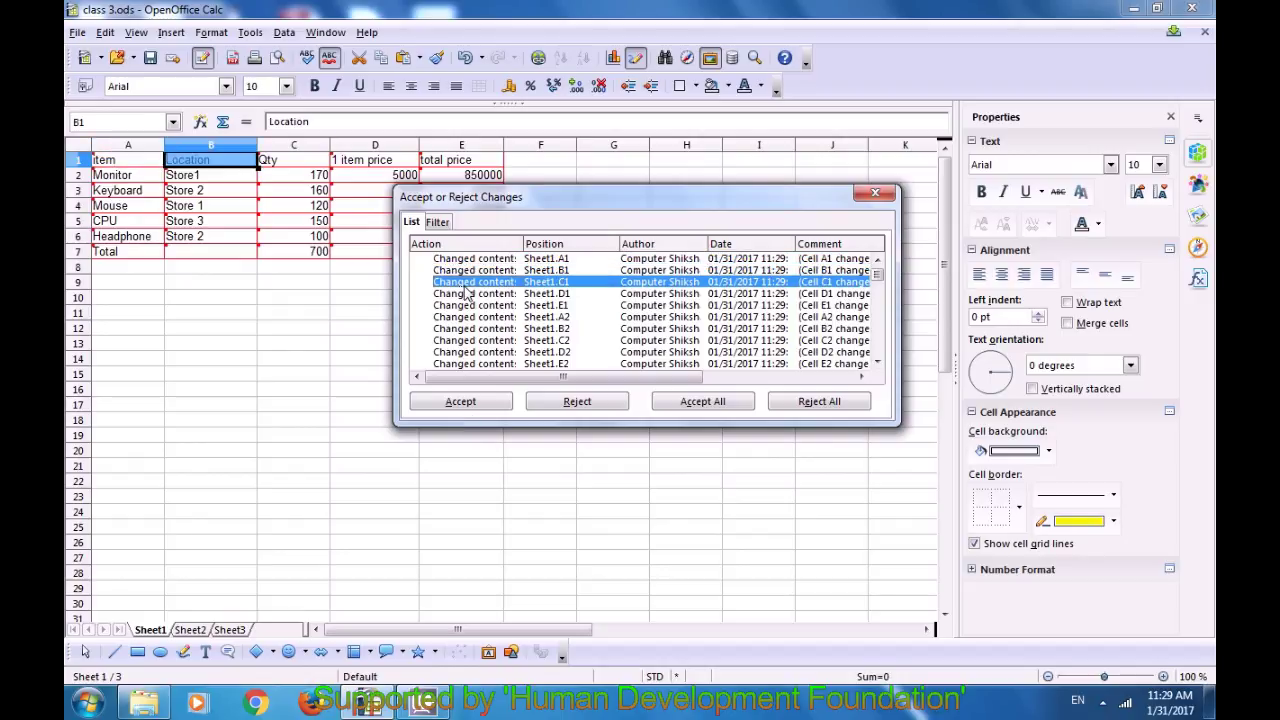
click(470, 294)
click(478, 307)
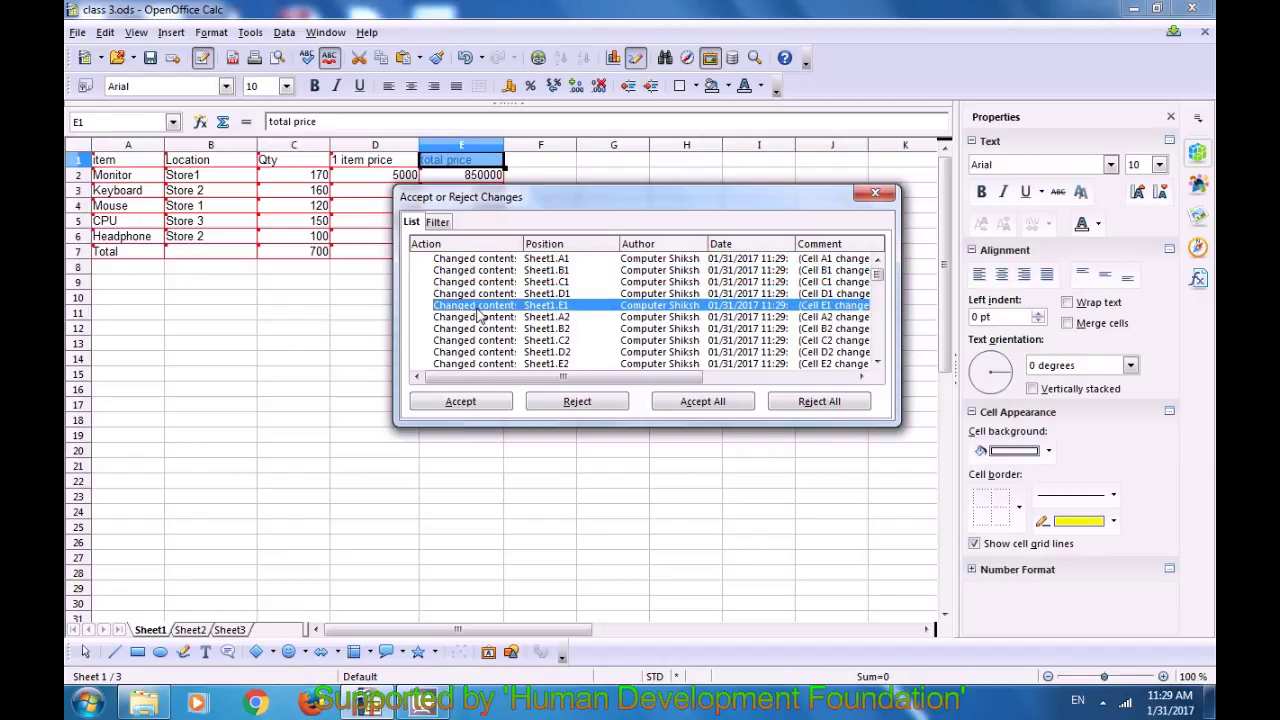
click(480, 318)
click(480, 330)
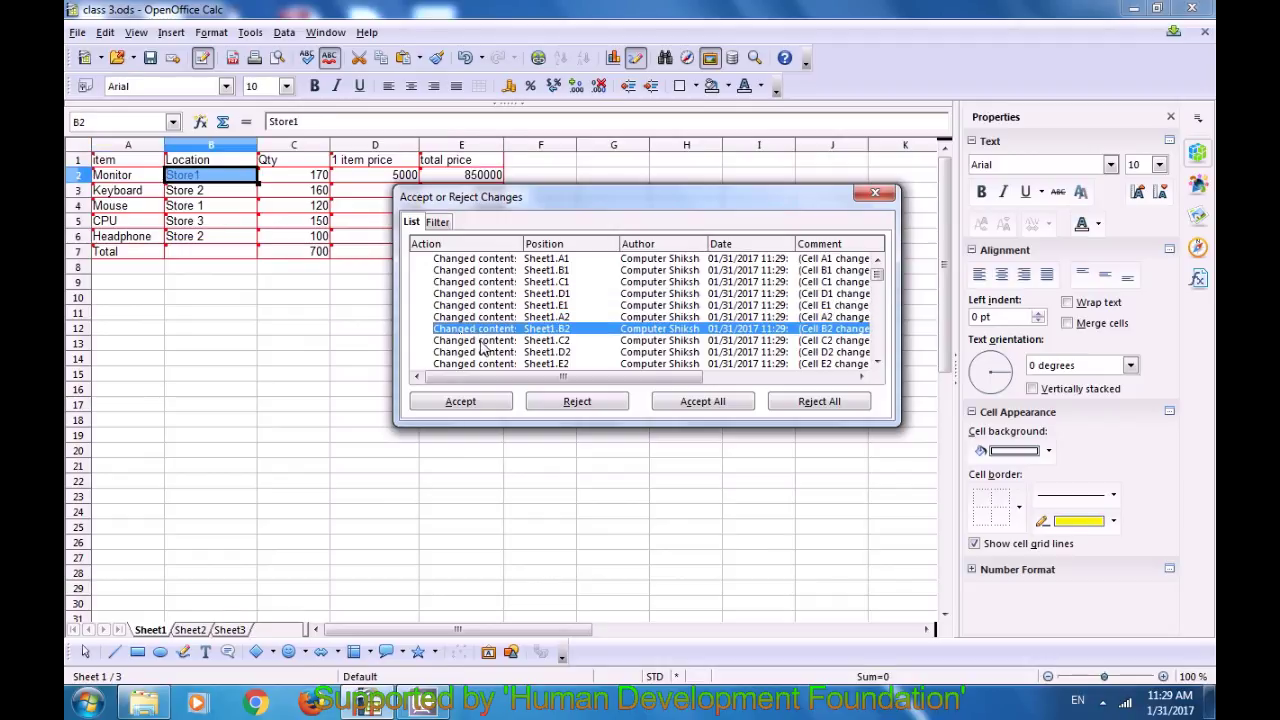
click(482, 341)
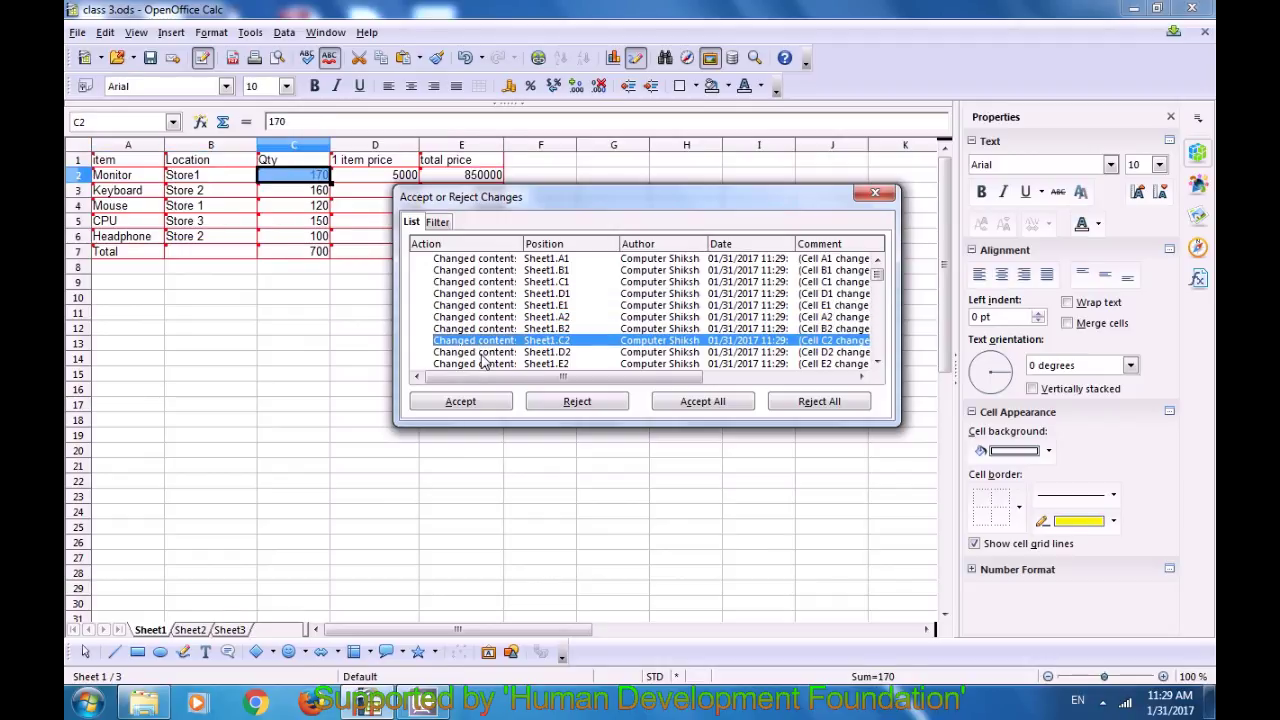
click(480, 353)
scroll(490, 330, down, 4)
scroll(497, 325, down, 3)
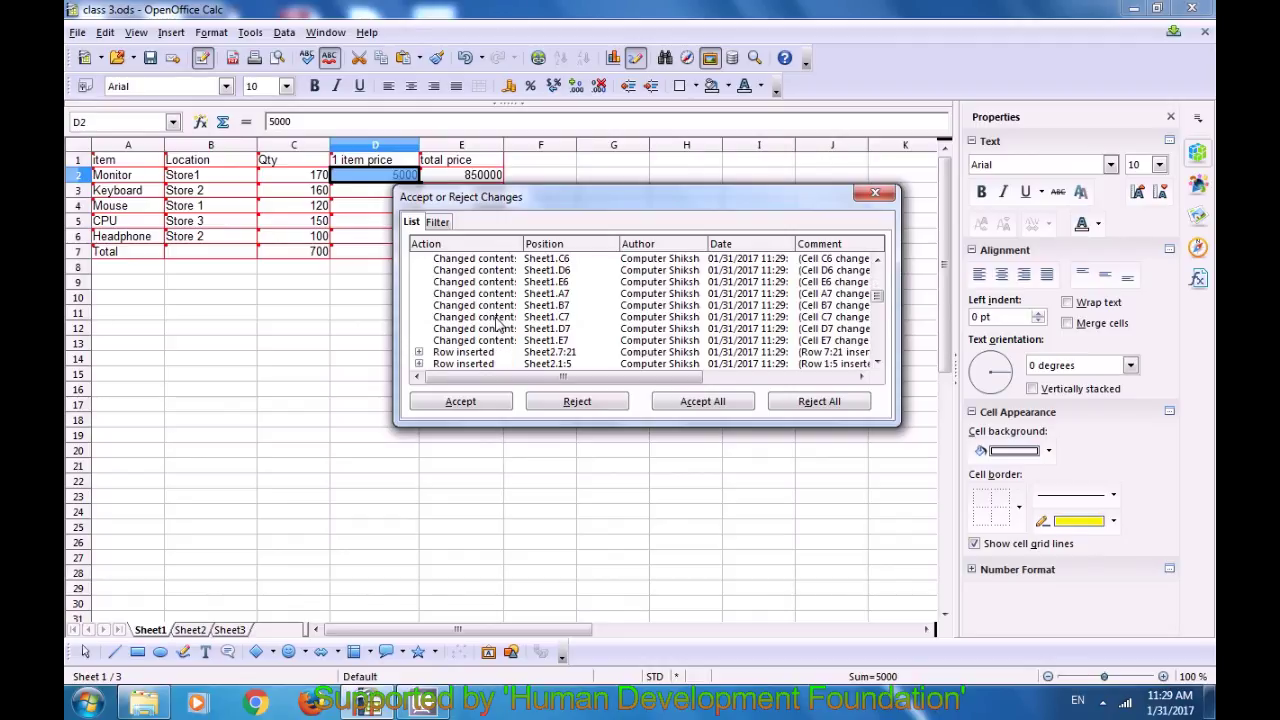
Step: Review the later changes, including Sheet2's E2, B15, B18, B19 and B21 entries
click(497, 328)
scroll(497, 325, down, 5)
click(497, 328)
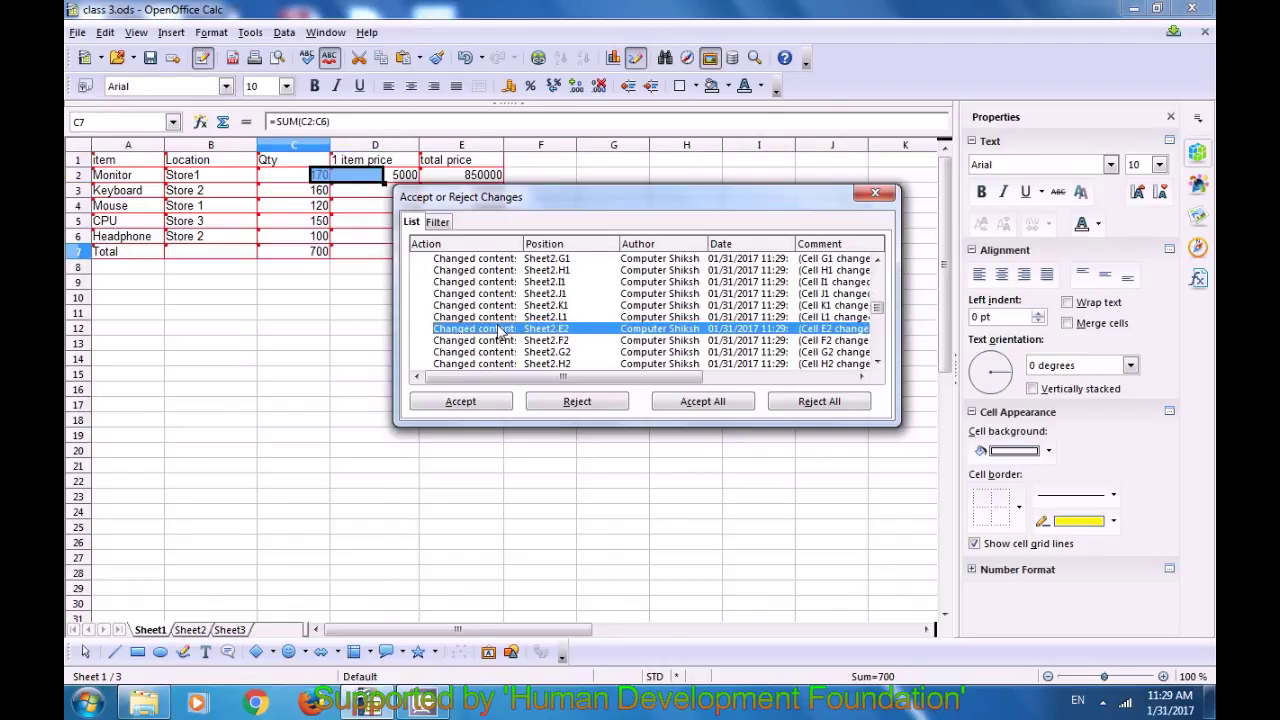
scroll(497, 325, down, 4)
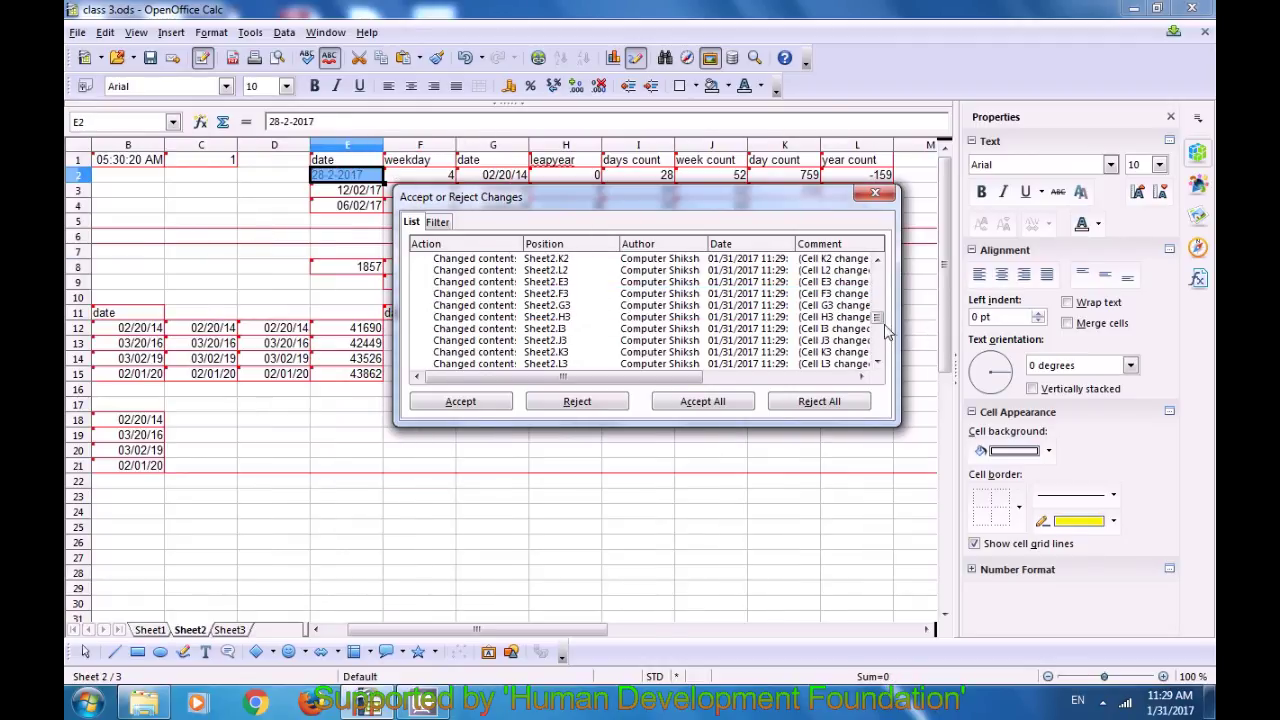
drag(877, 320, 878, 346)
click(657, 341)
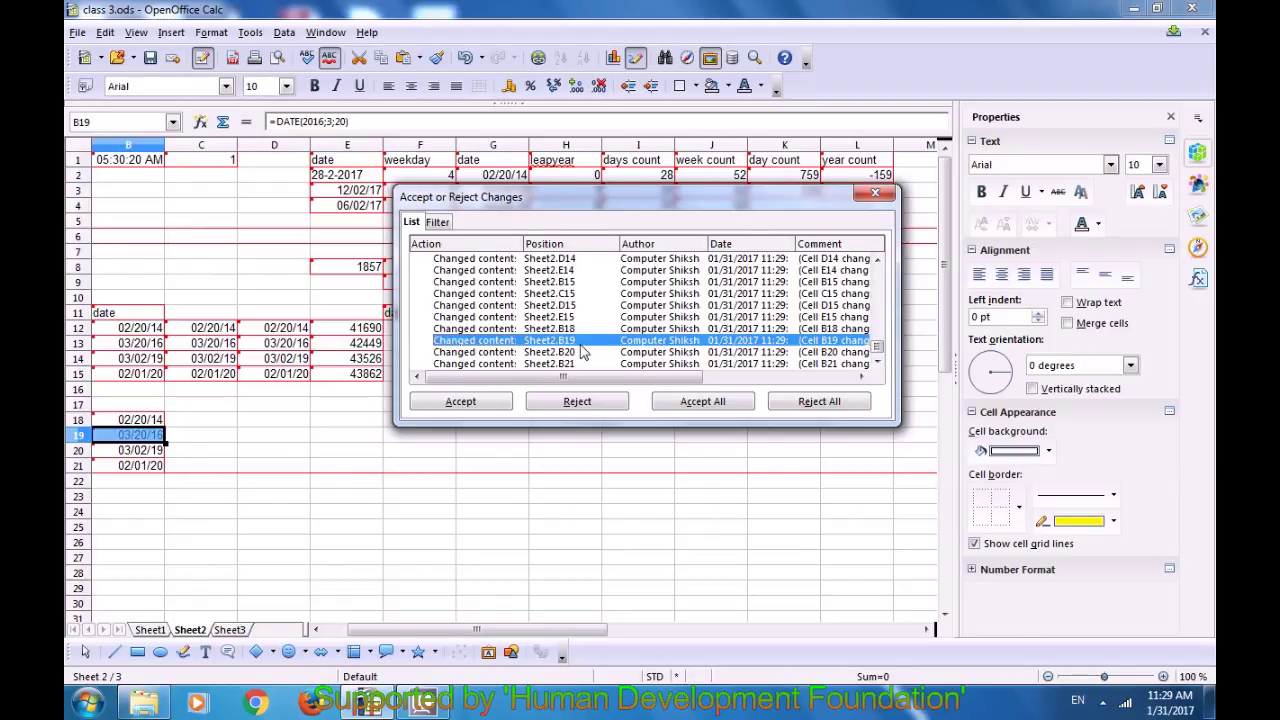
click(470, 283)
click(467, 340)
click(590, 365)
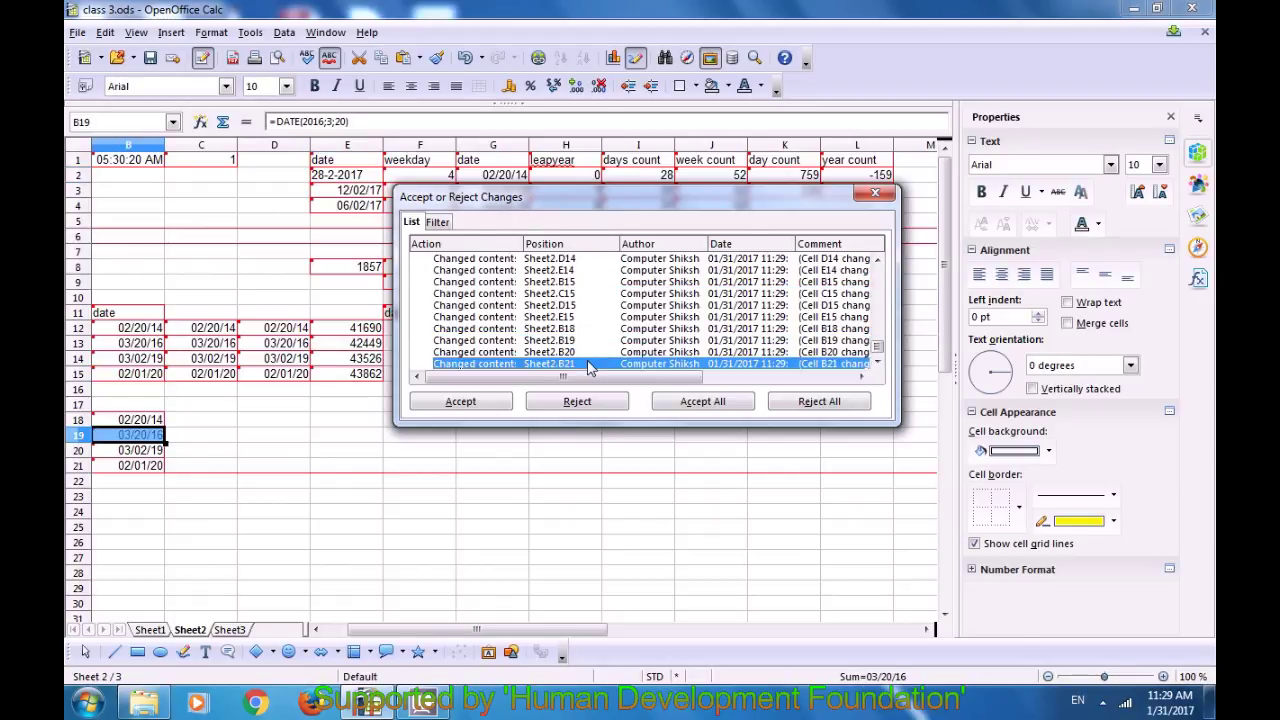
click(544, 328)
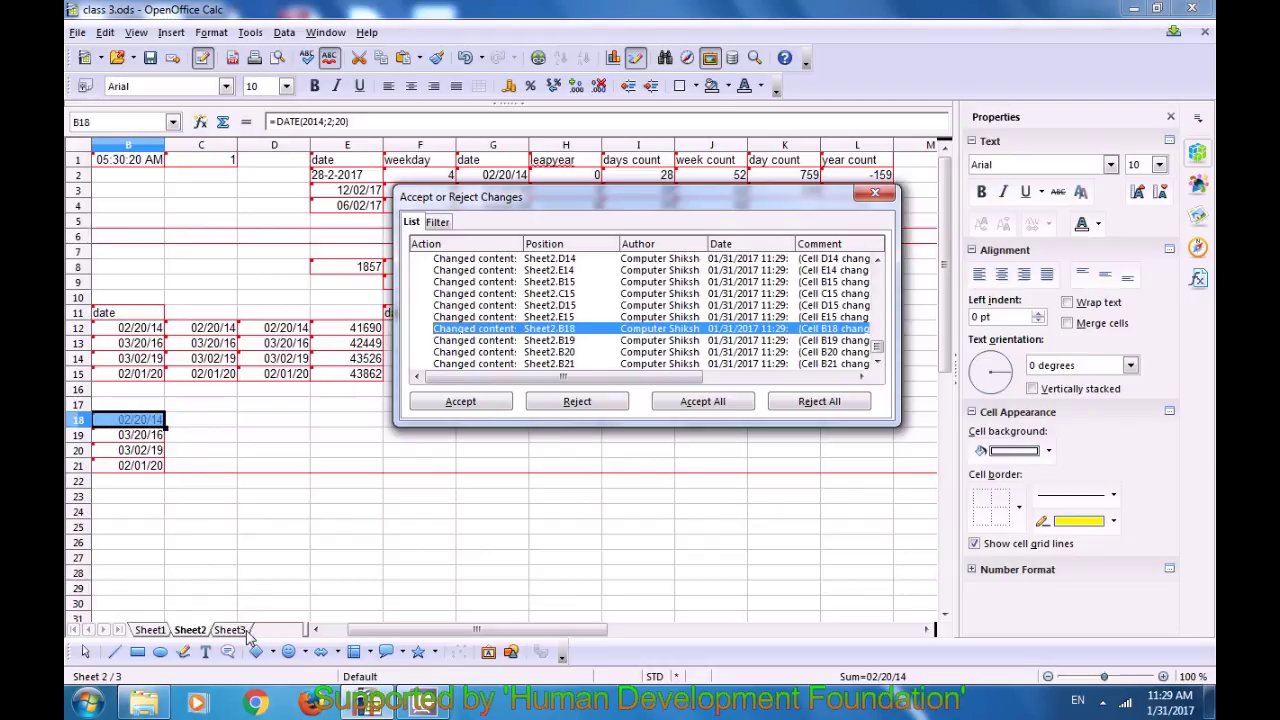
Step: Enter test text 'hmhh' in E23 and 'fgg' in F24
click(333, 507)
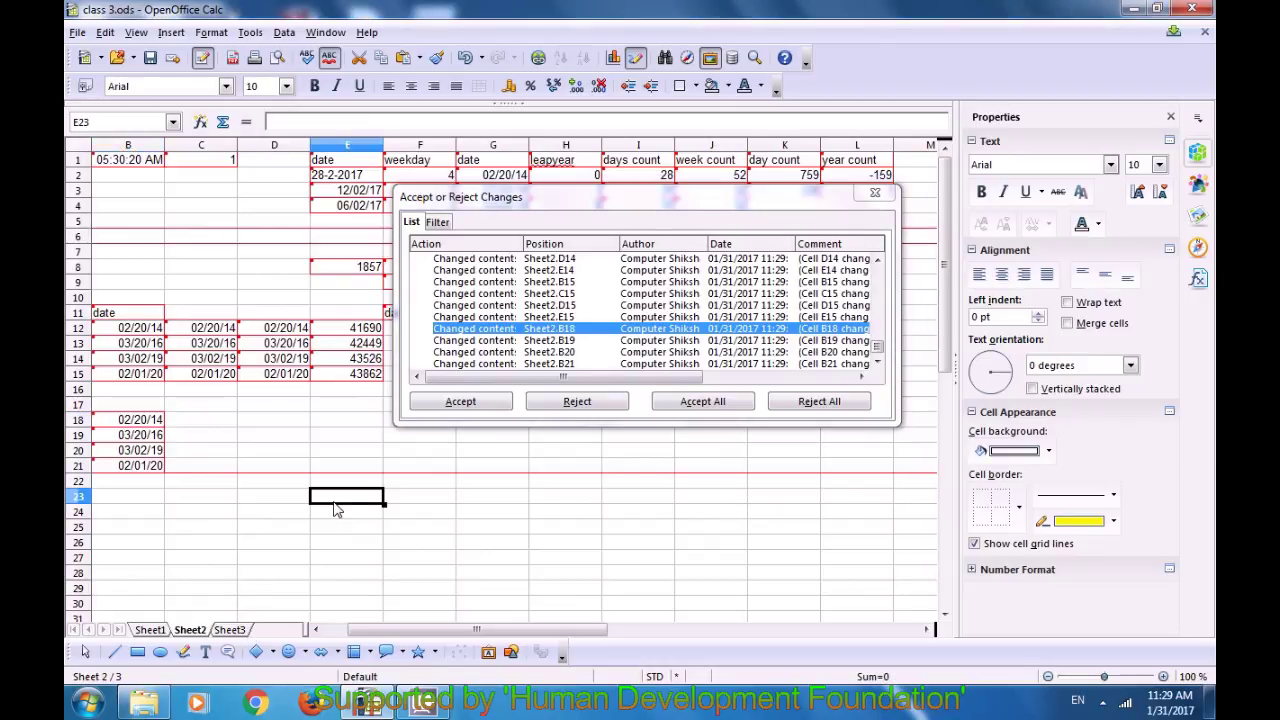
text(hmhh)
key(Return)
key(Return)
key(Return)
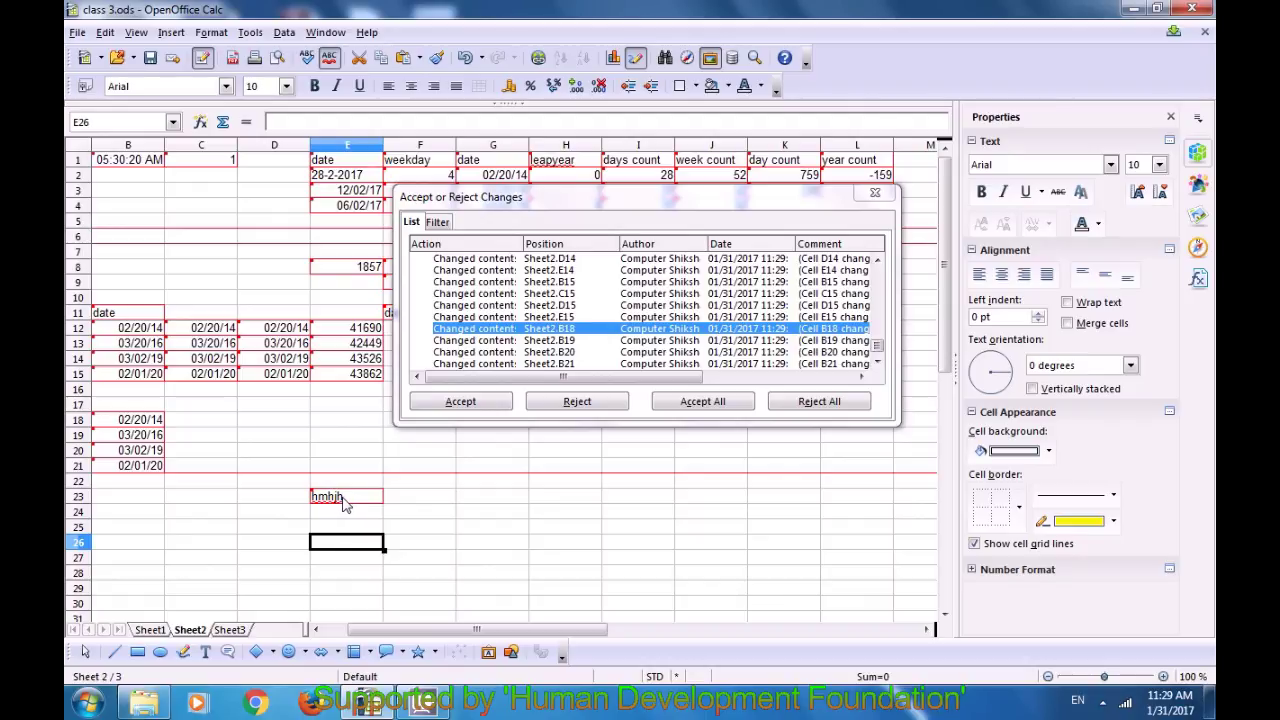
click(420, 512)
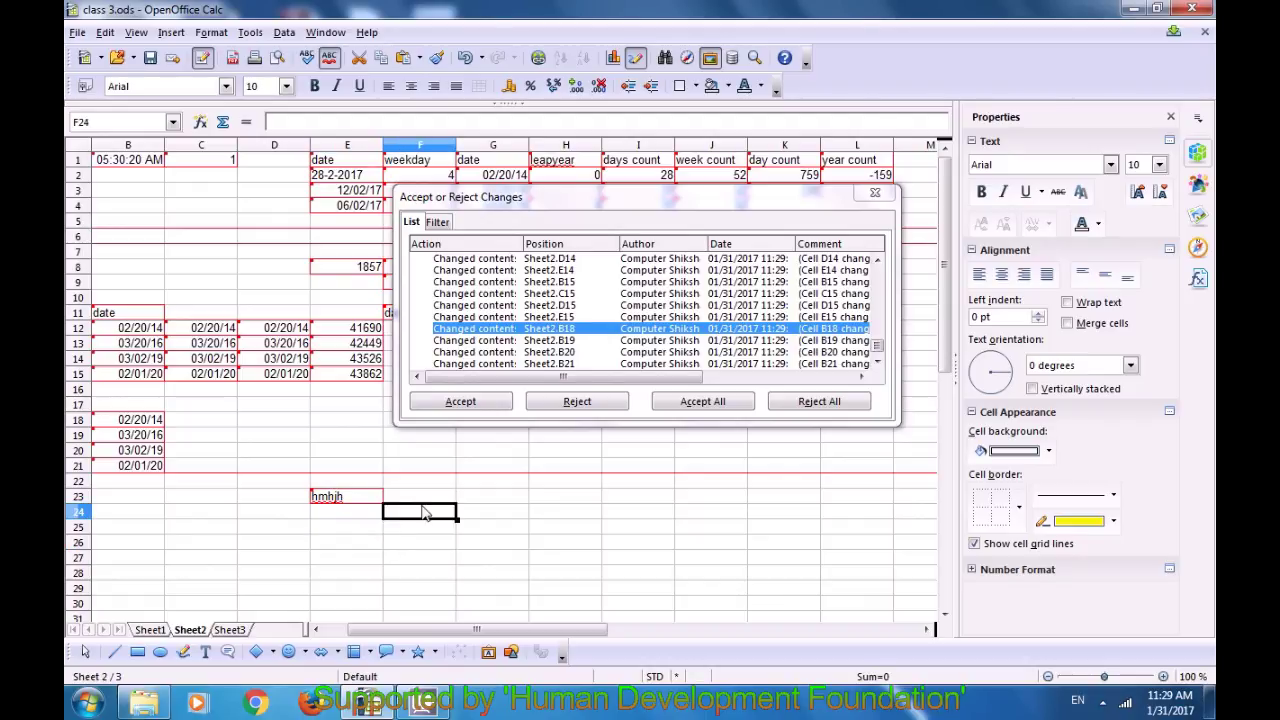
text(fgg)
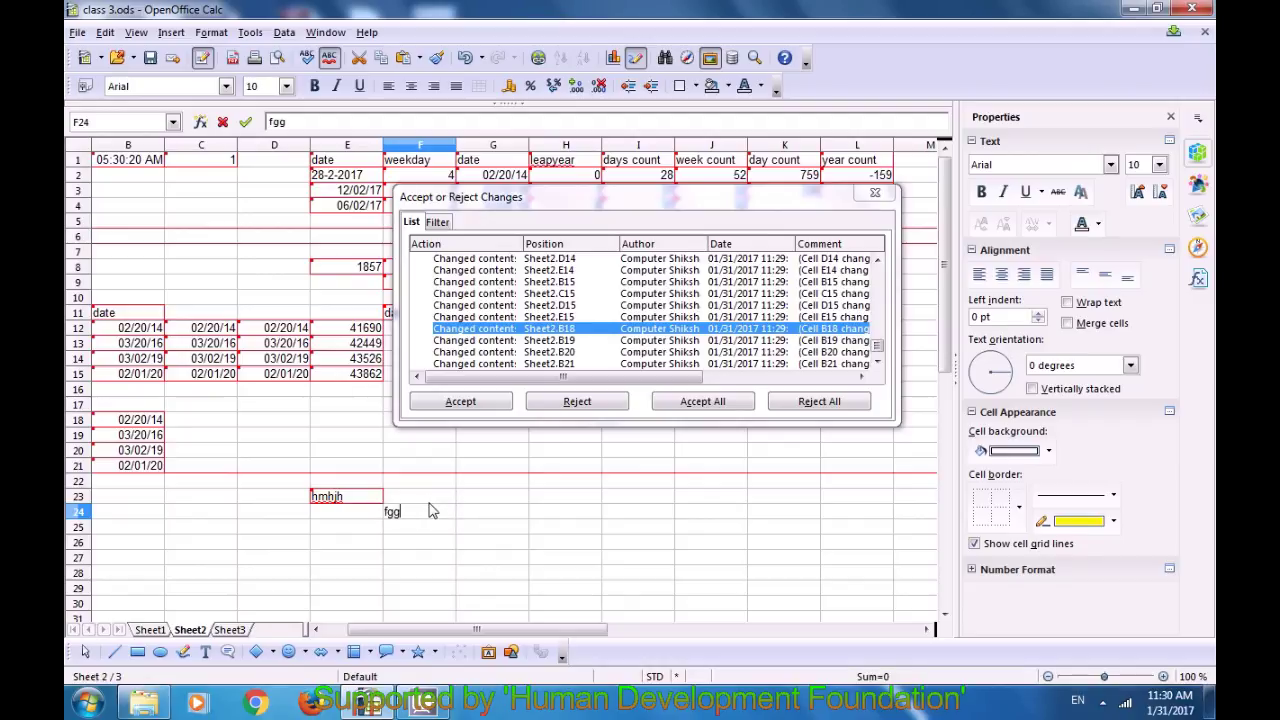
key(Return)
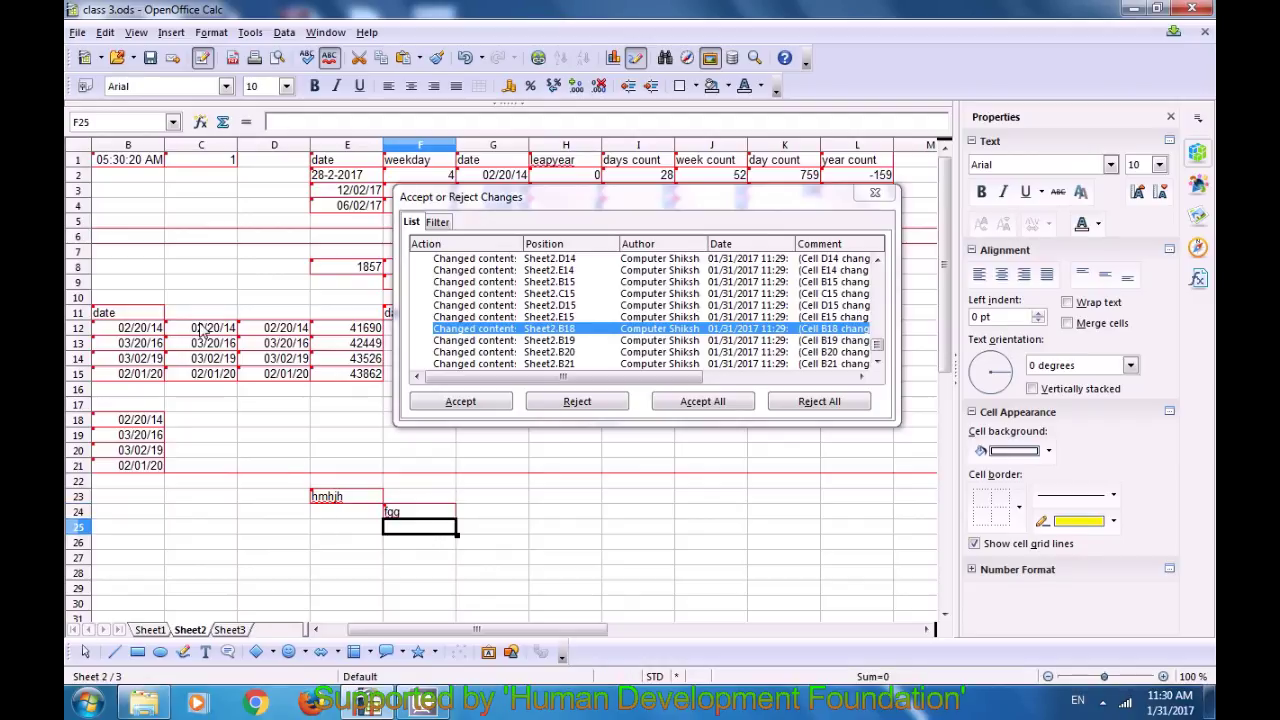
Step: Clear the date heading from B11
click(115, 318)
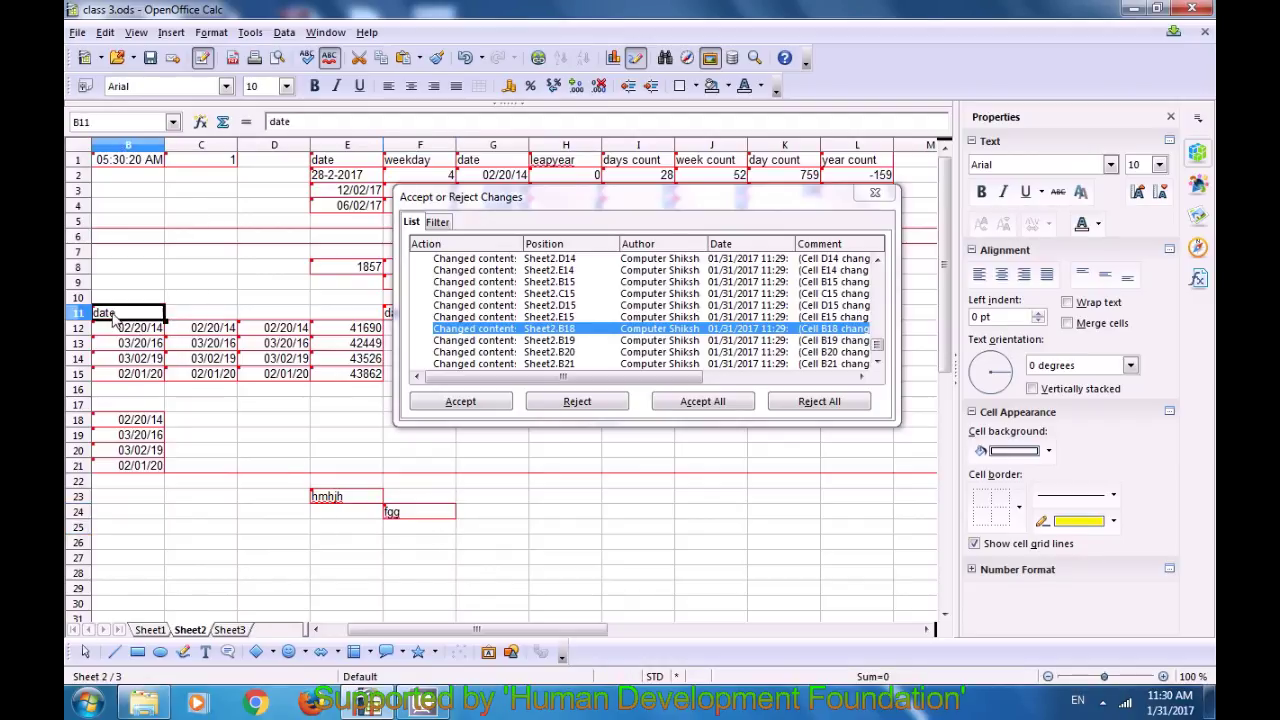
key(Delete)
click(150, 286)
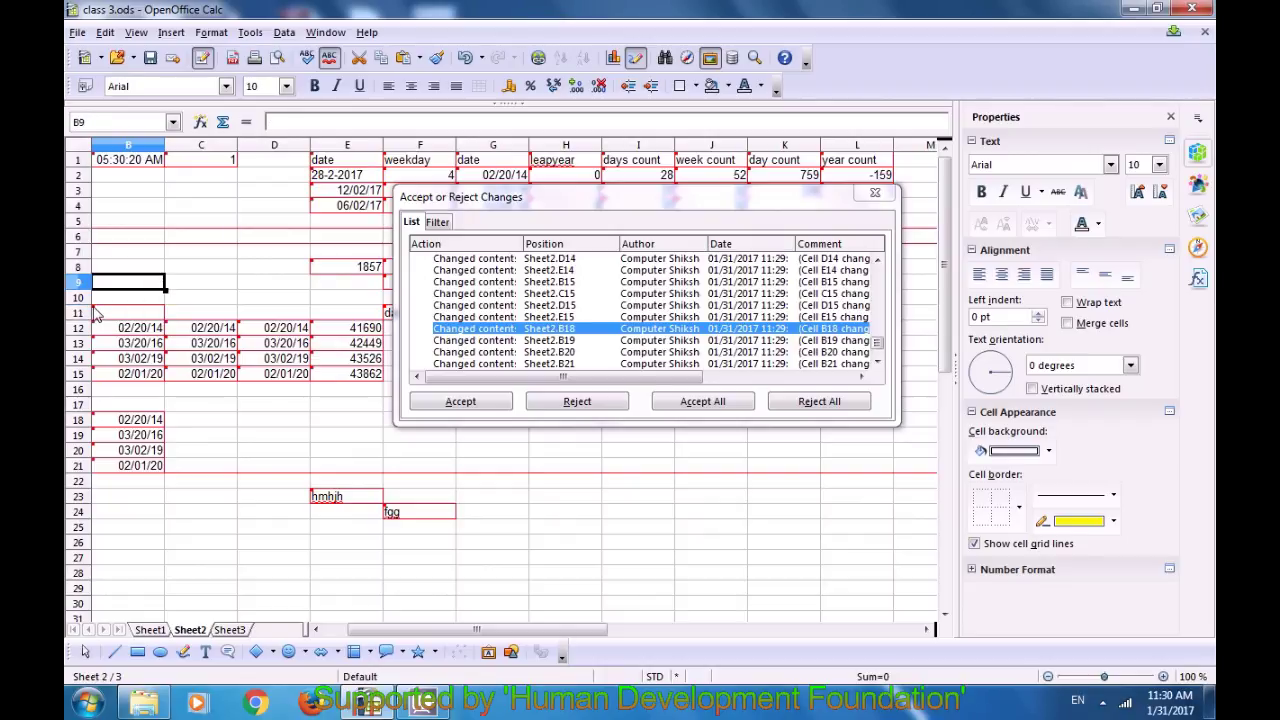
click(231, 289)
Step: Close the Accept or Reject Changes dialog, view Sheet1, then return to Sheet2
click(874, 193)
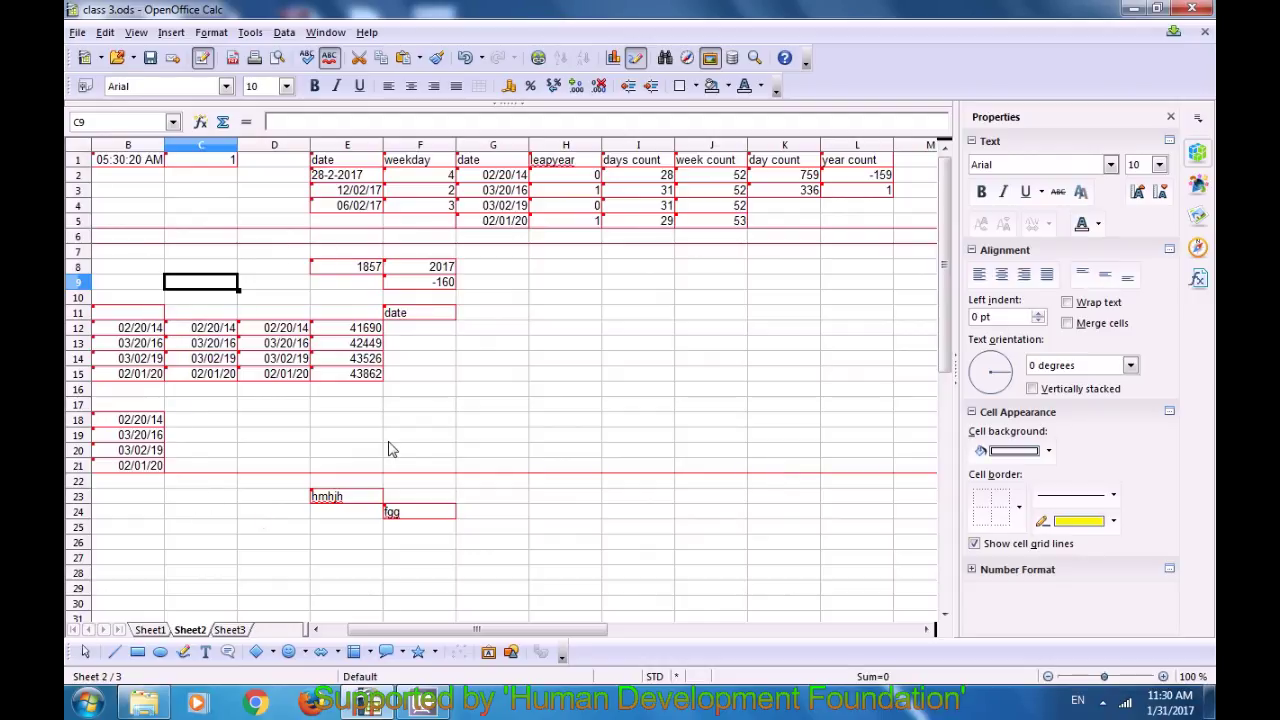
click(405, 405)
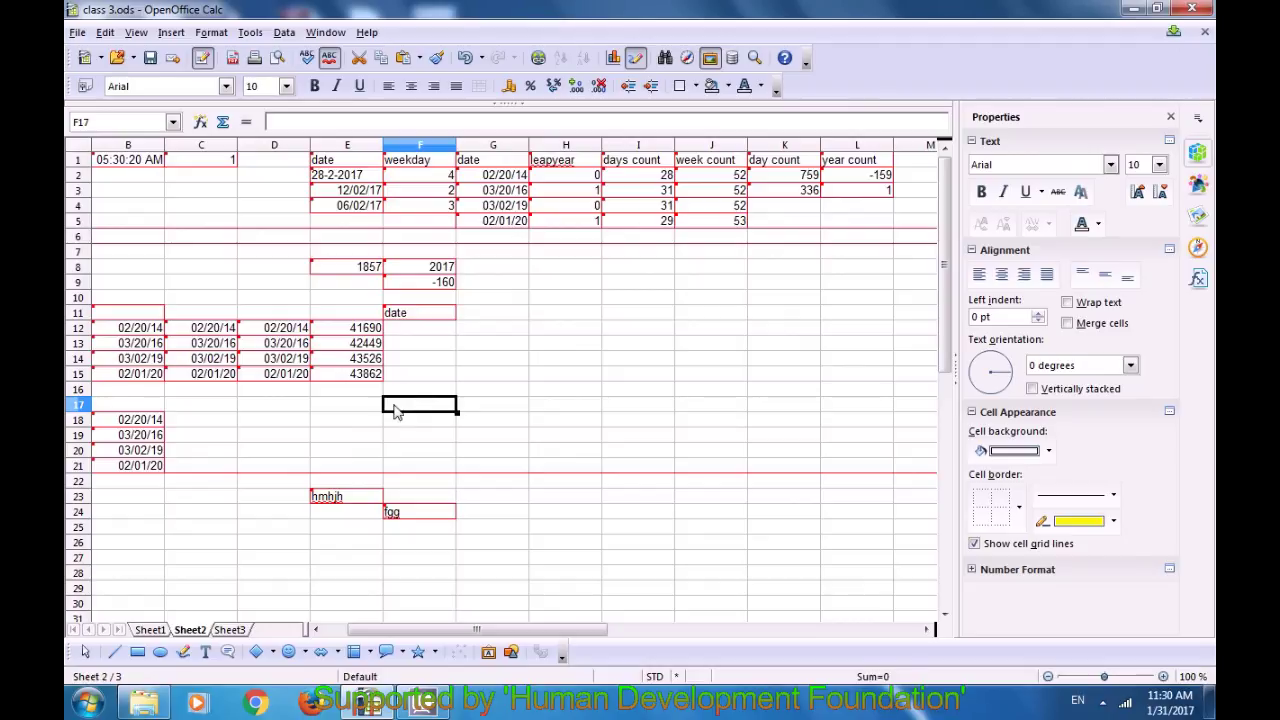
click(150, 630)
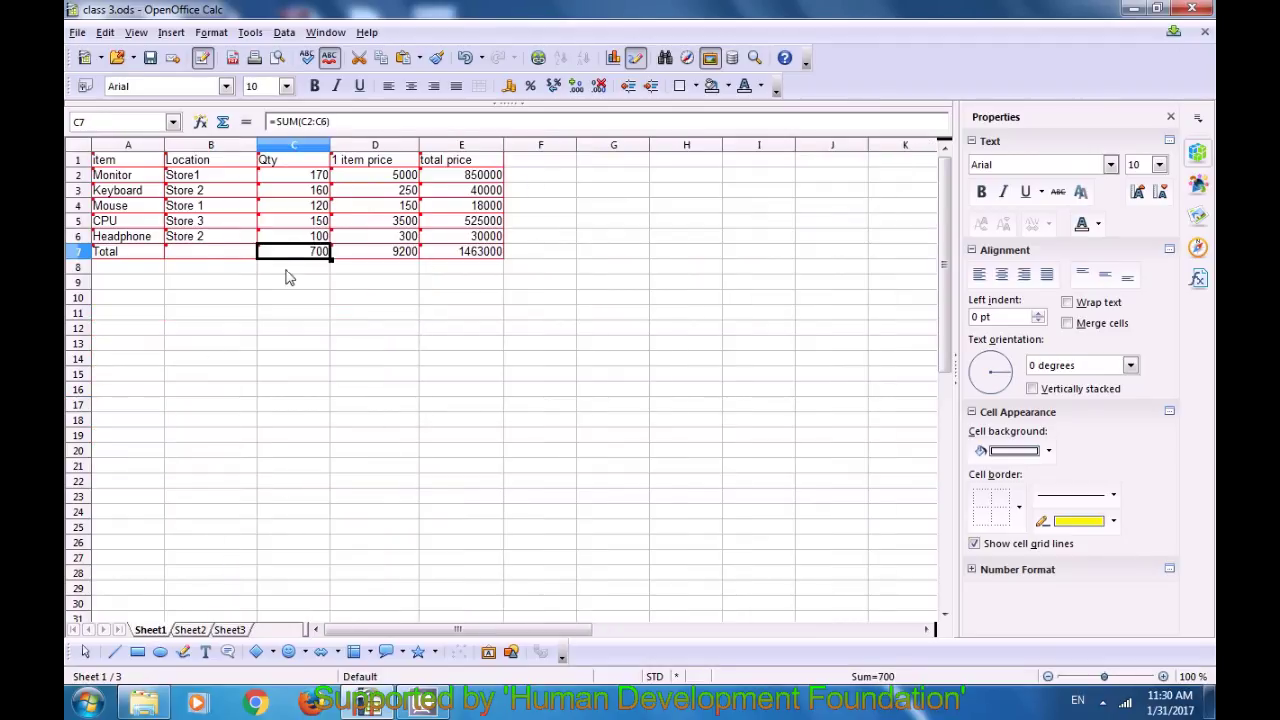
click(190, 630)
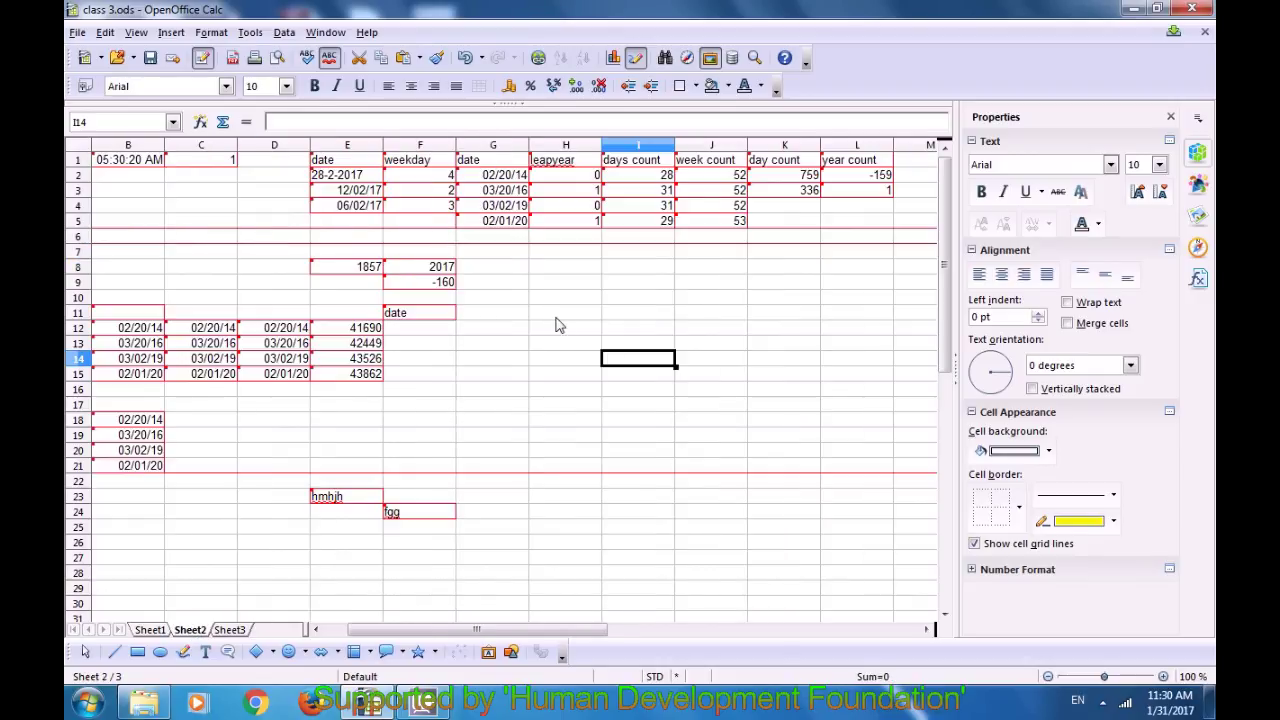
Step: Turn off Edit > Changes > Record, confirming the exit from recording mode
click(105, 32)
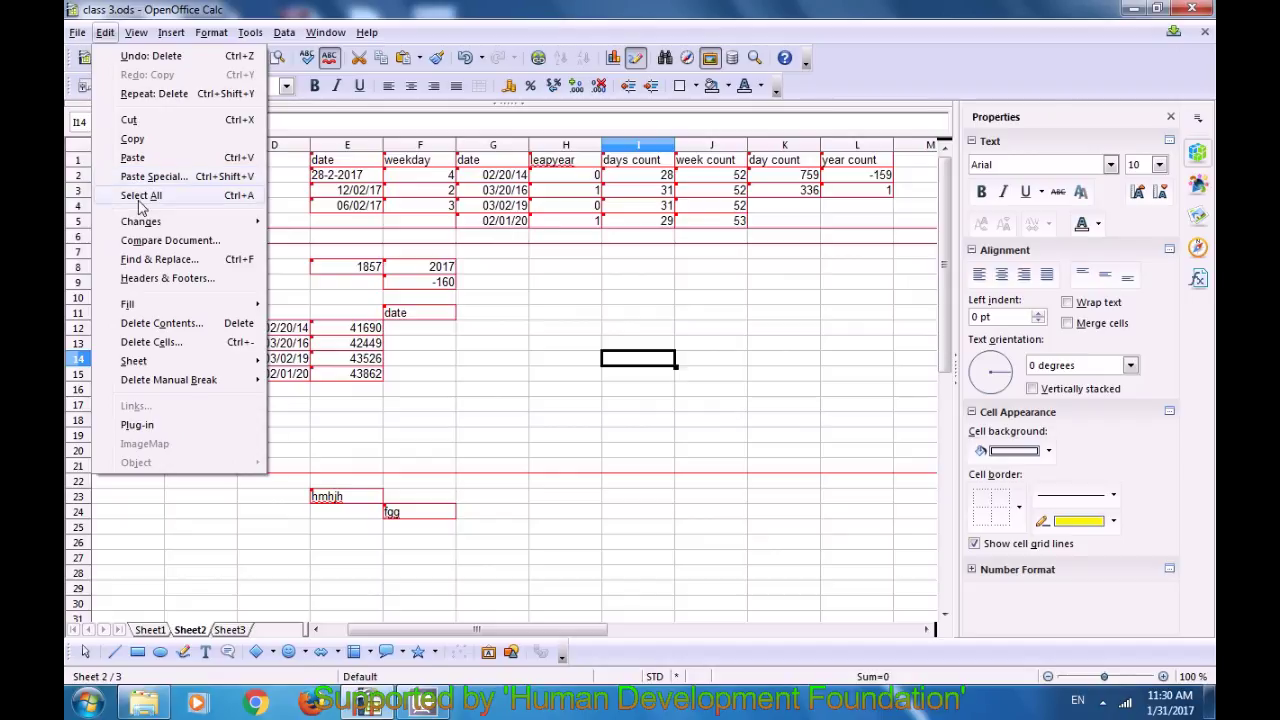
mouse_move(147, 228)
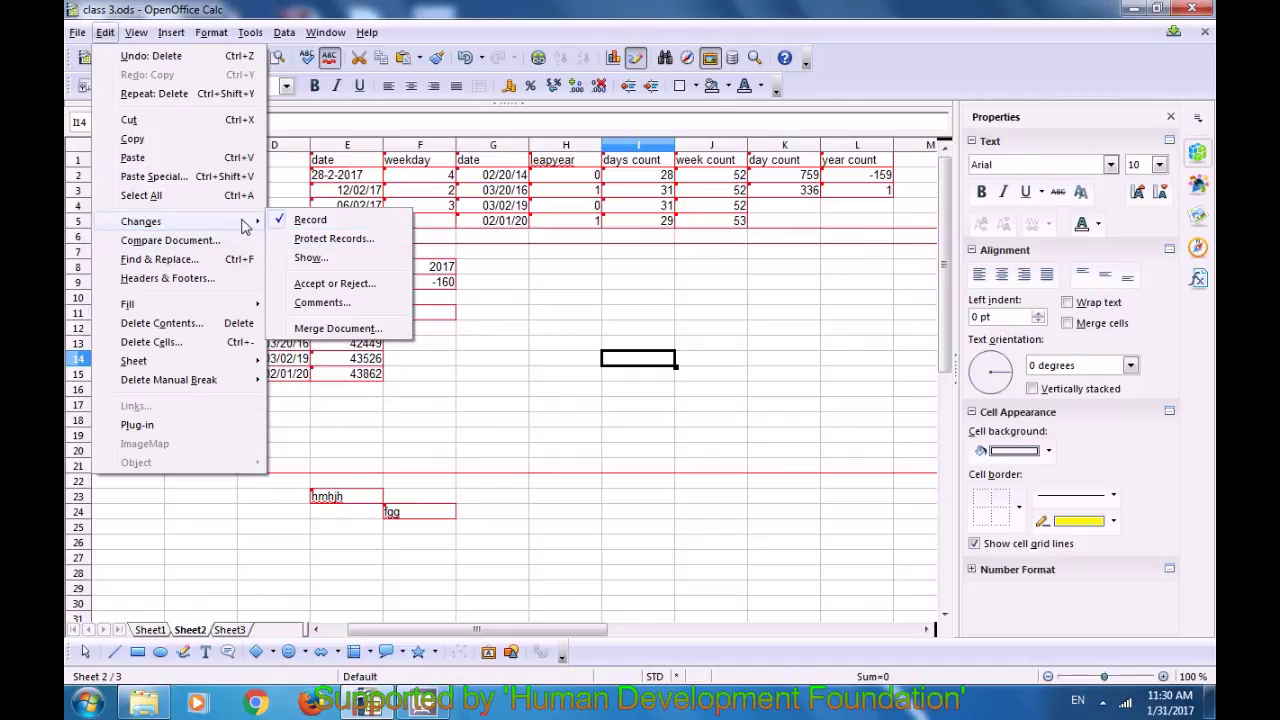
click(310, 220)
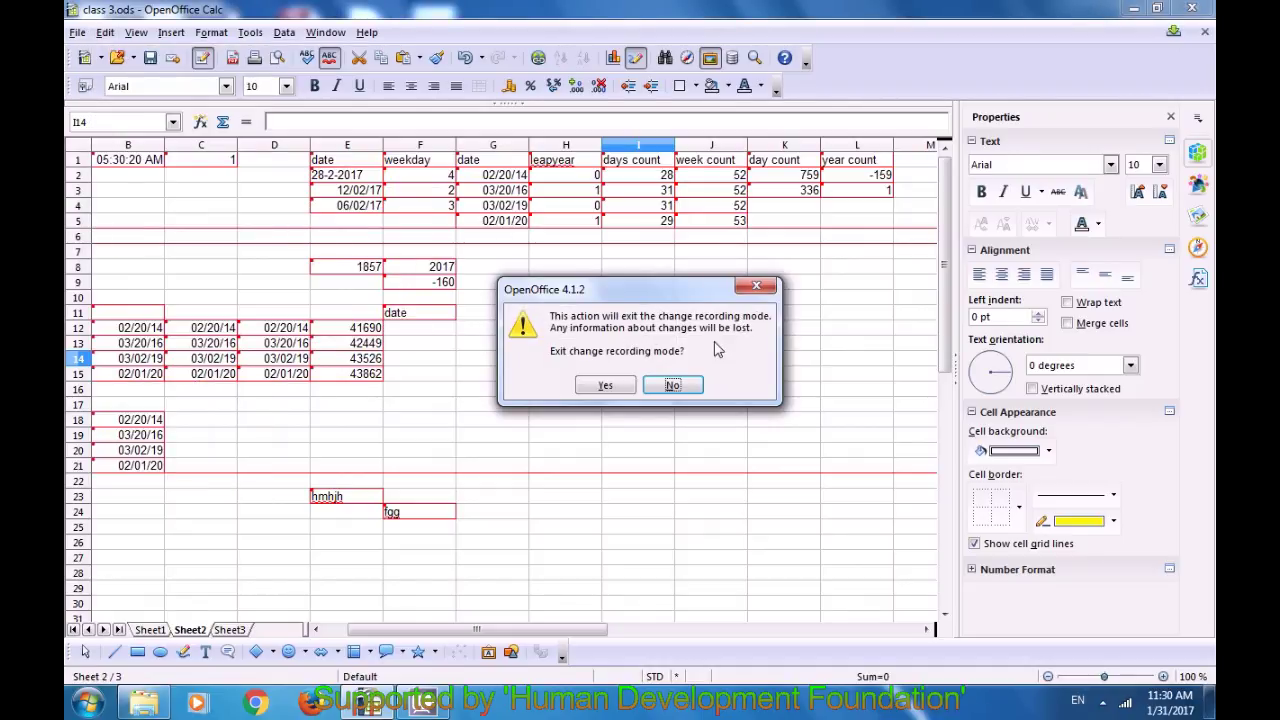
click(606, 388)
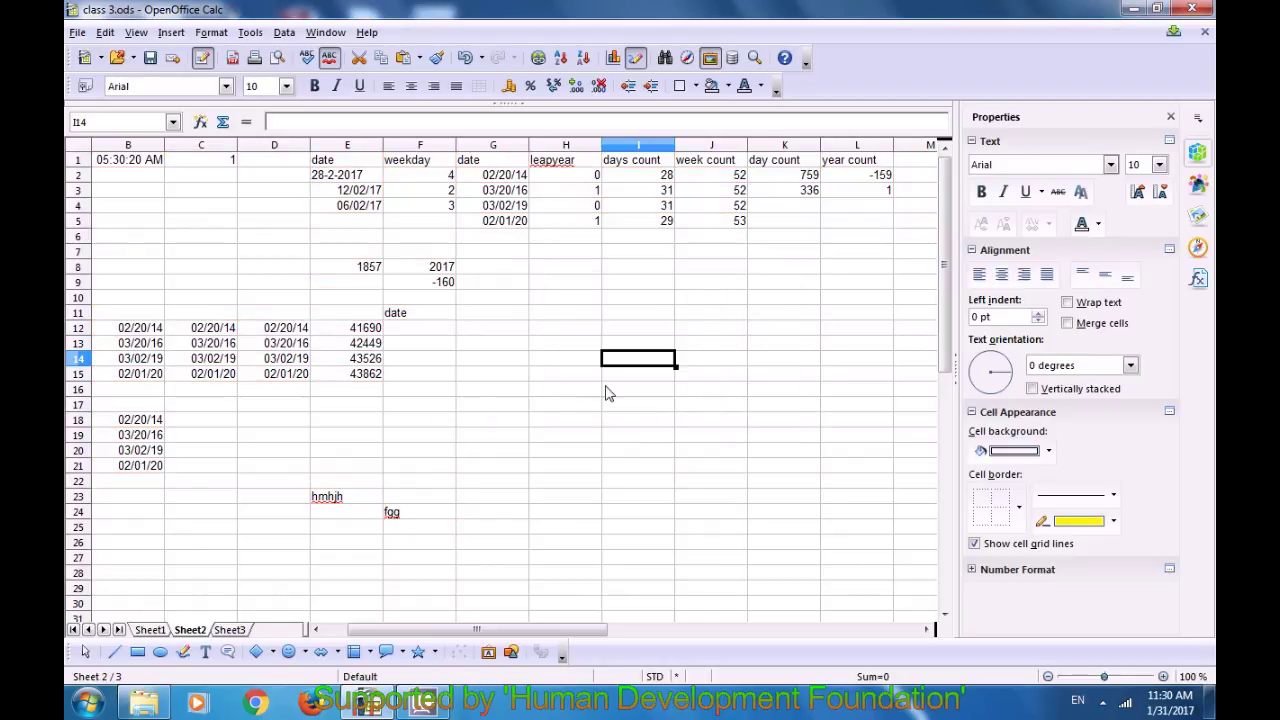
Step: Select G14 on Sheet2, then switch to Sheet1
click(515, 362)
scroll(392, 190, down, 3)
scroll(385, 197, up, 3)
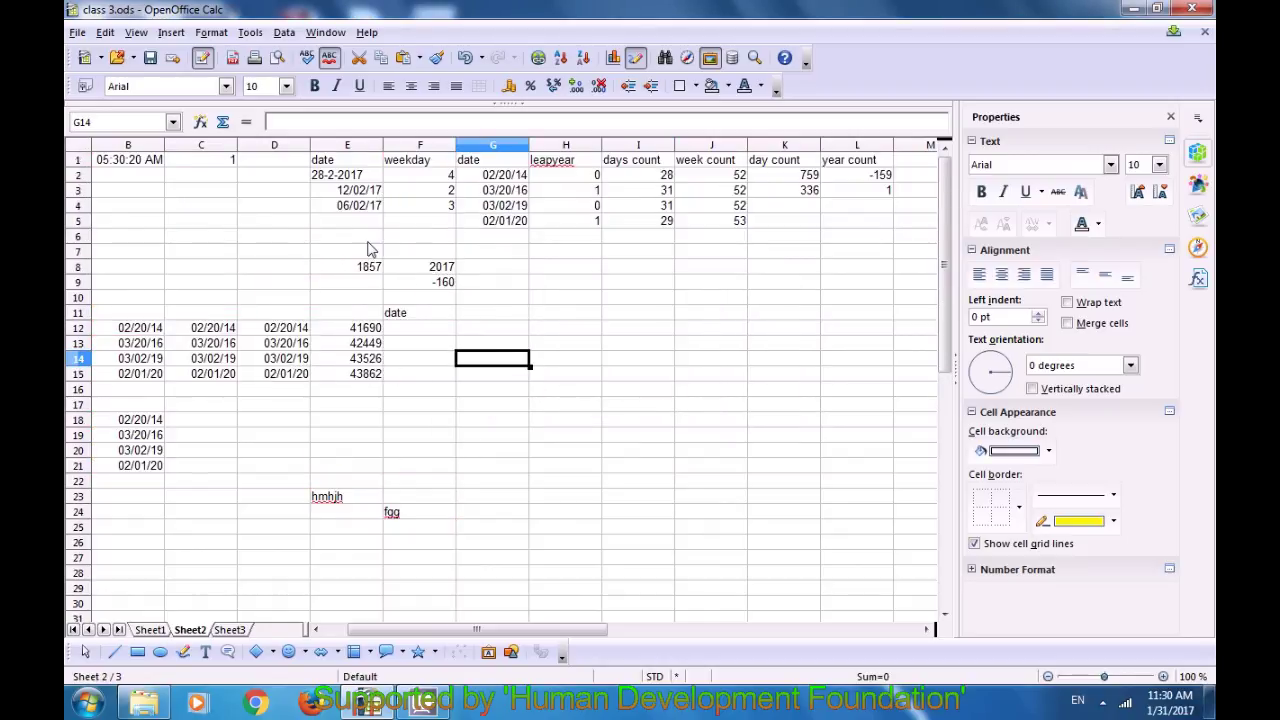
click(152, 630)
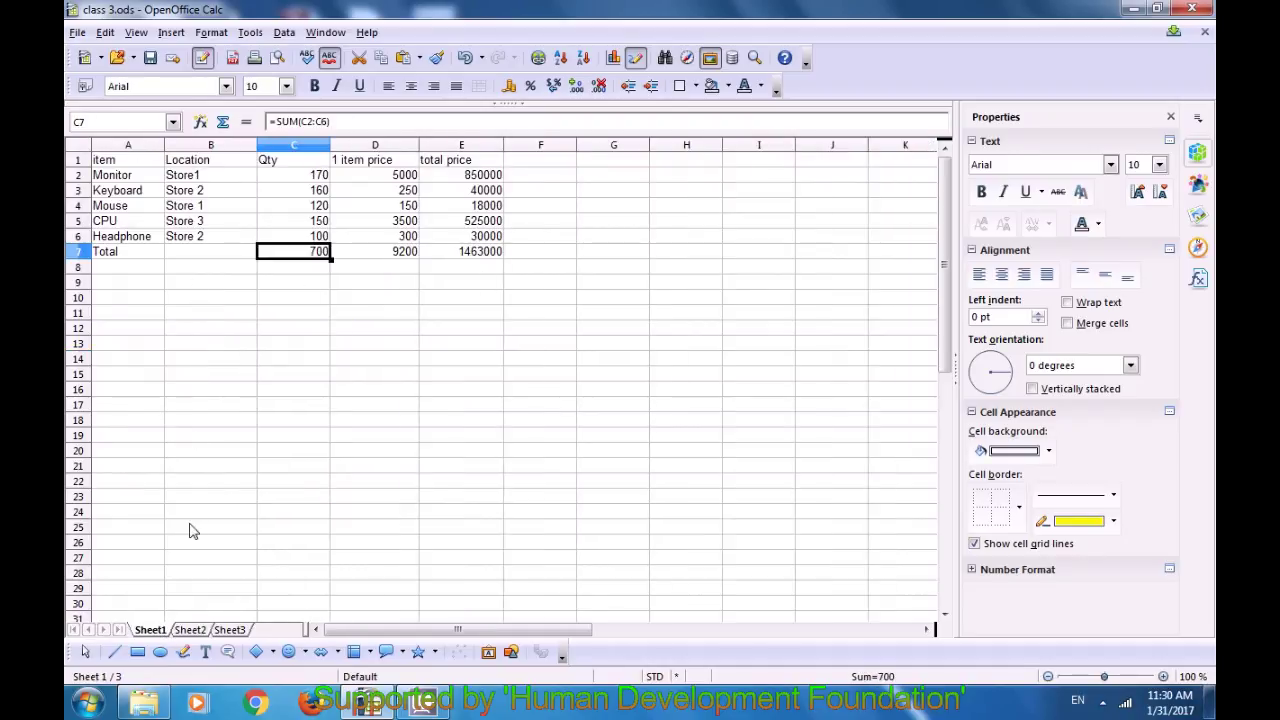
Step: Return to Sheet2 and select cell G9
click(187, 629)
click(526, 289)
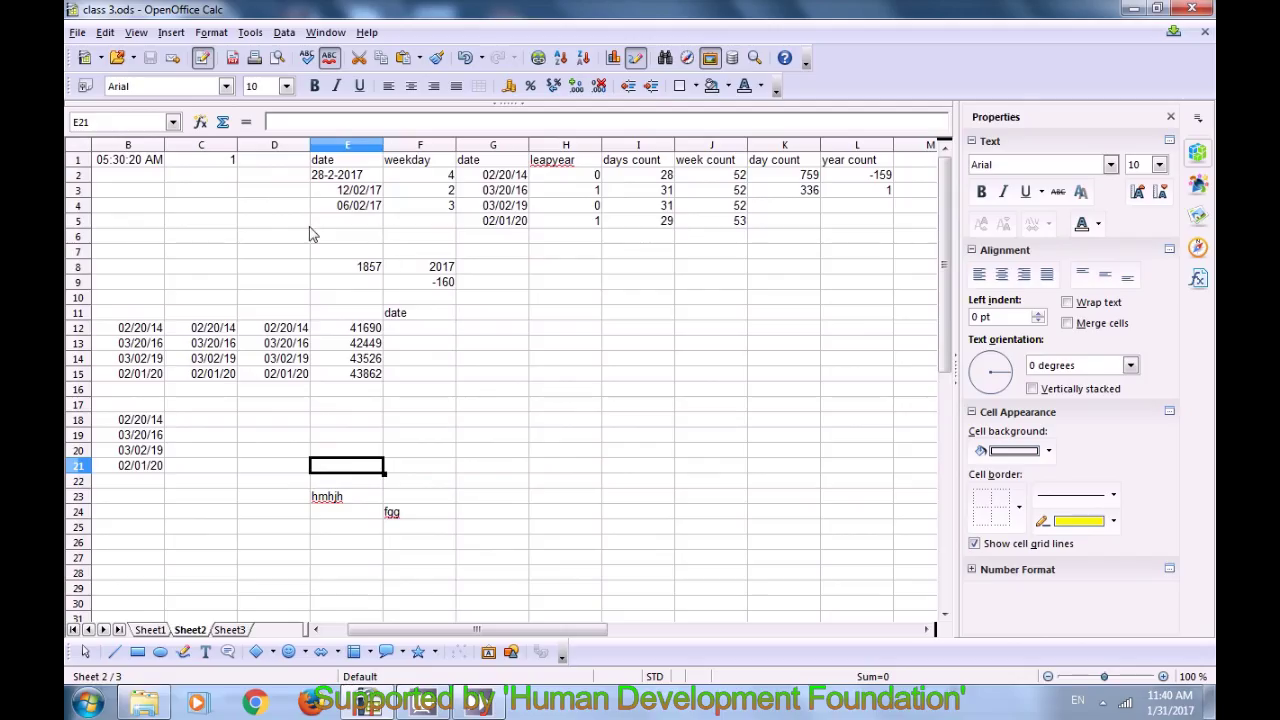
click(105, 33)
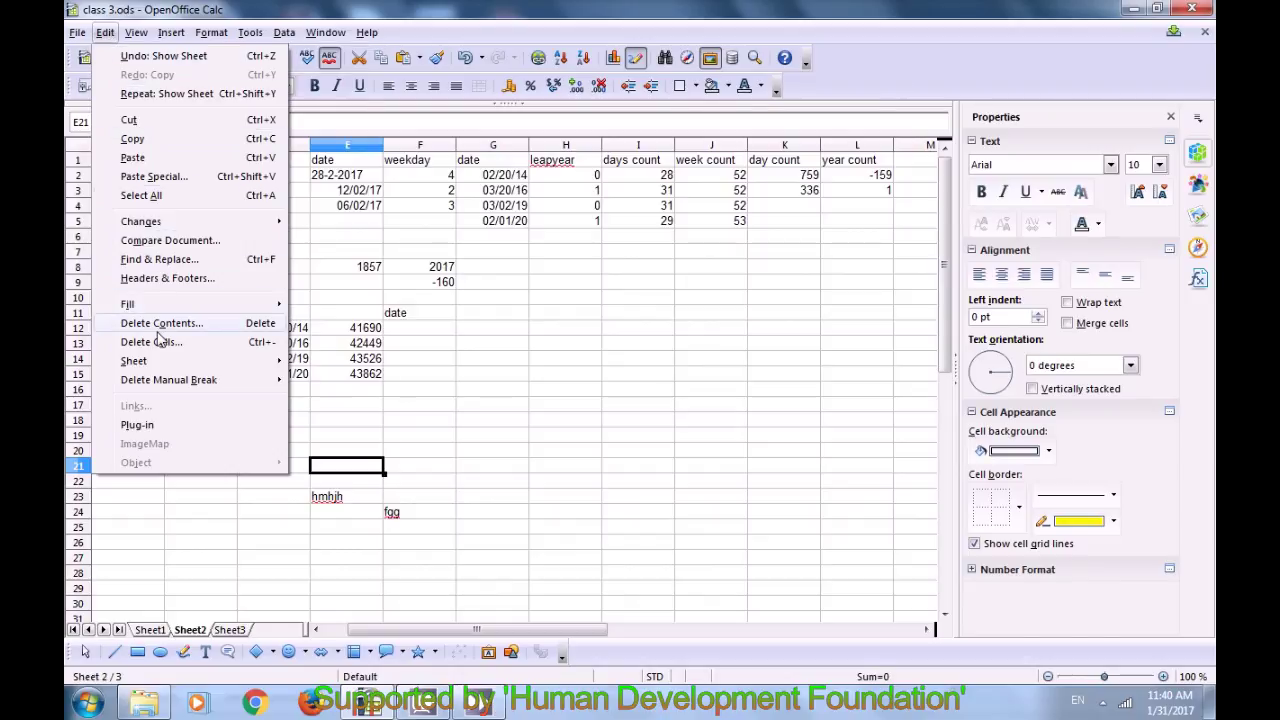
mouse_move(160, 366)
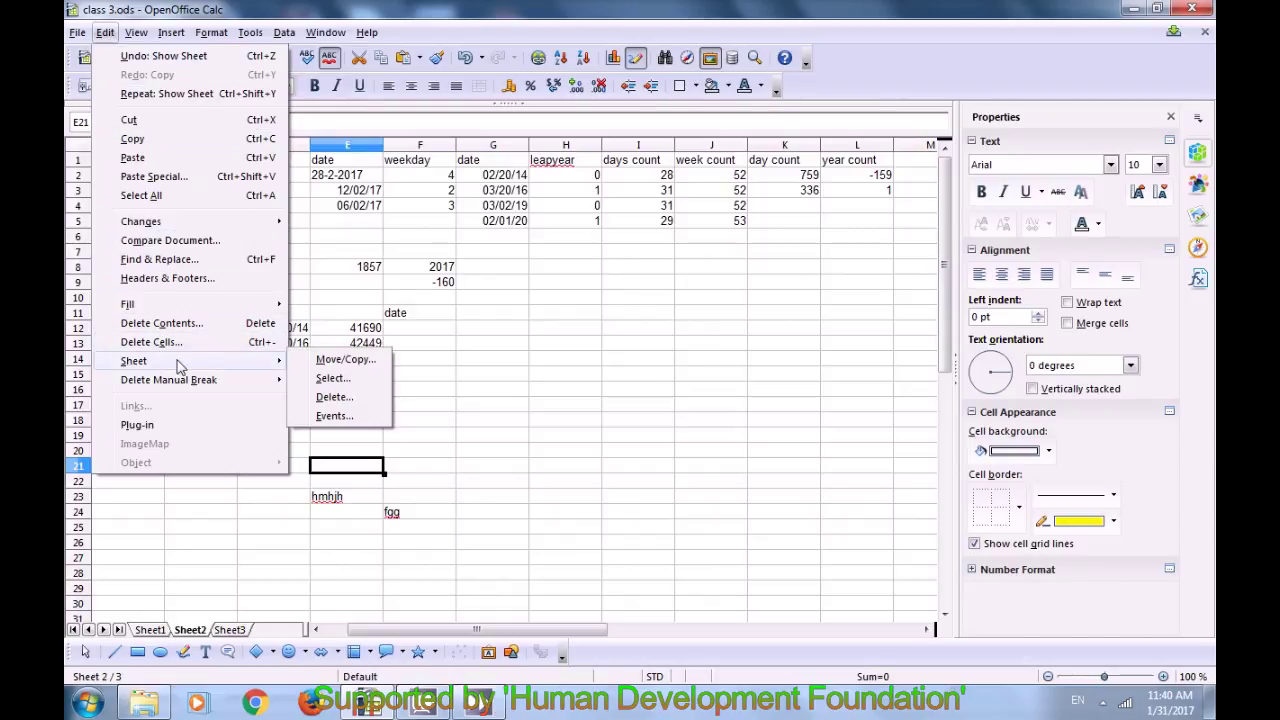
click(322, 366)
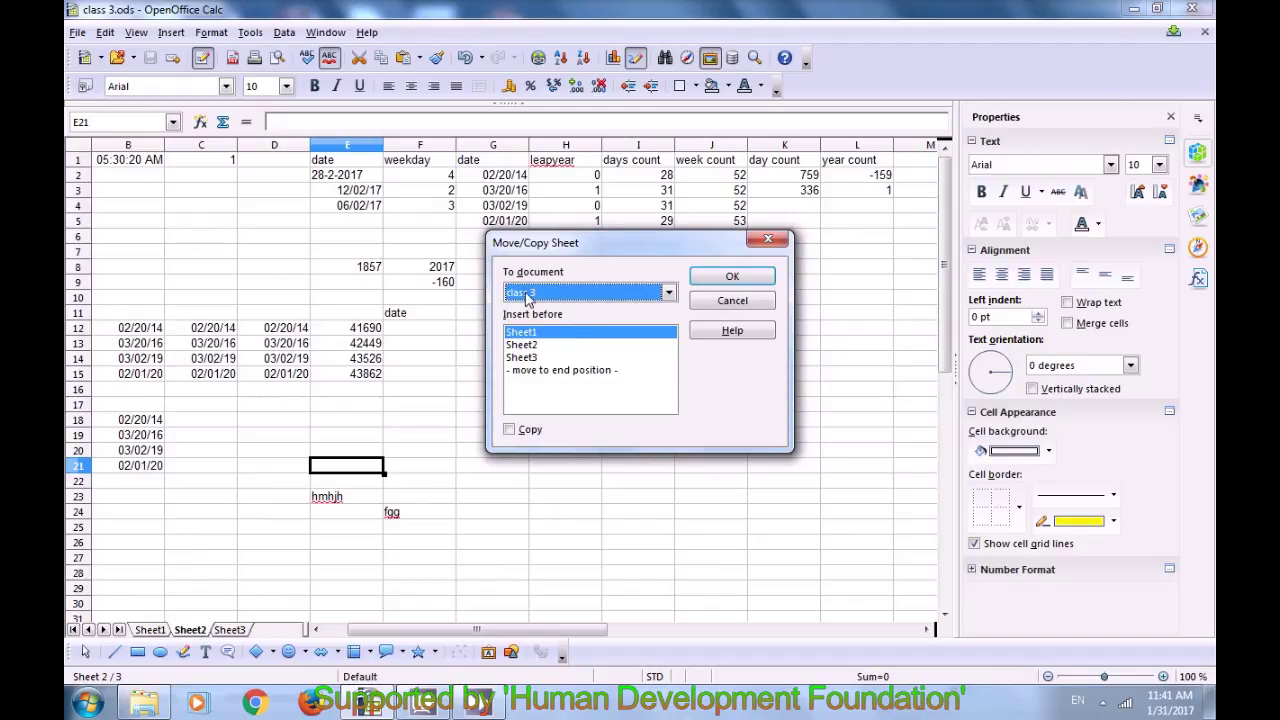
click(545, 370)
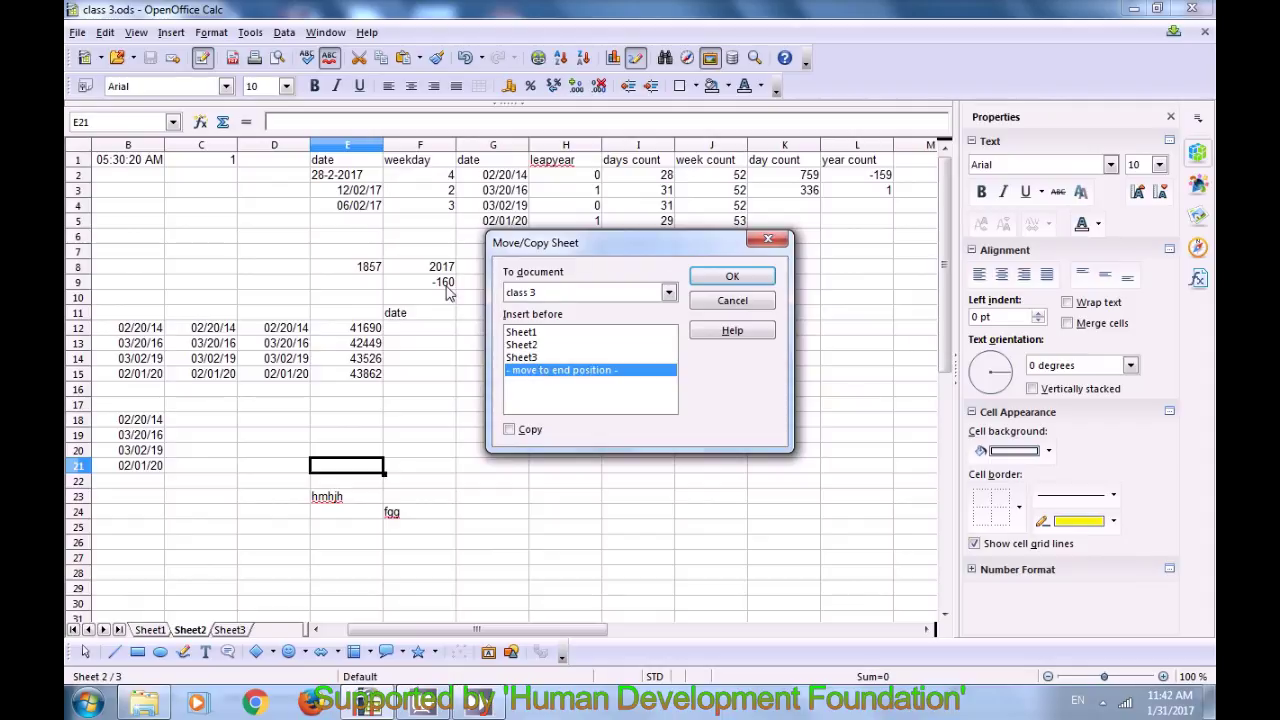
click(528, 345)
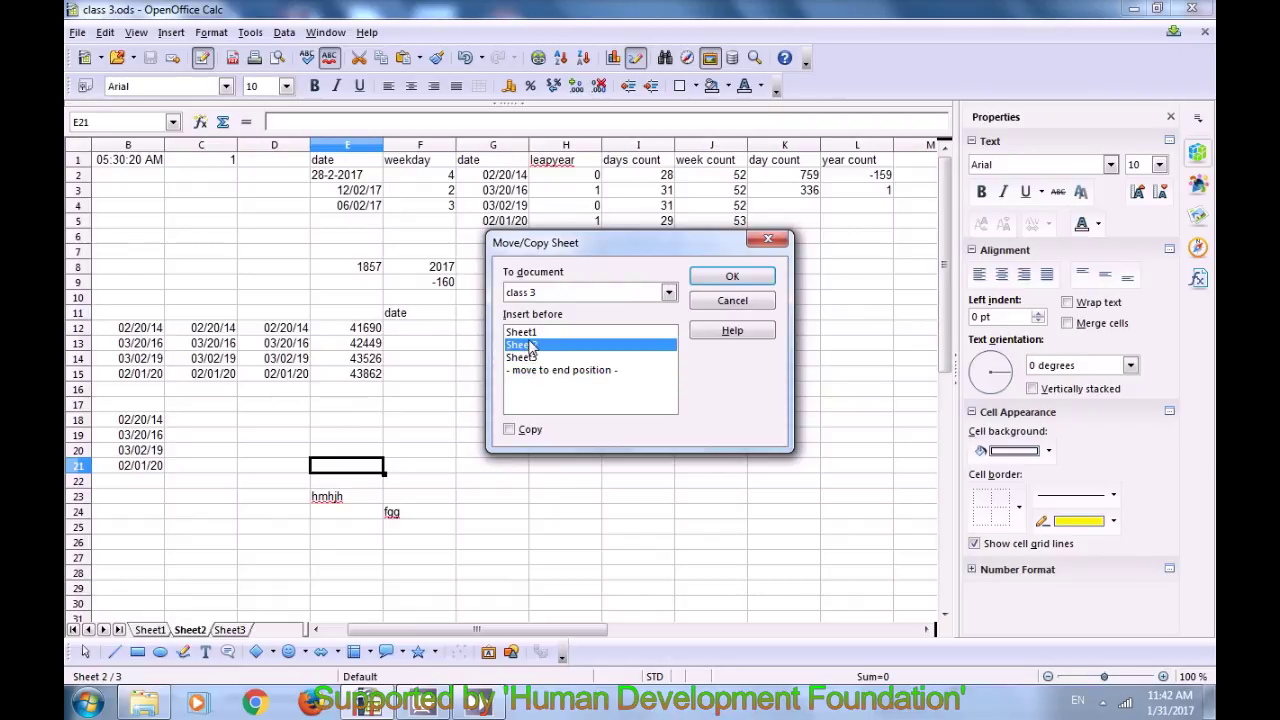
click(530, 358)
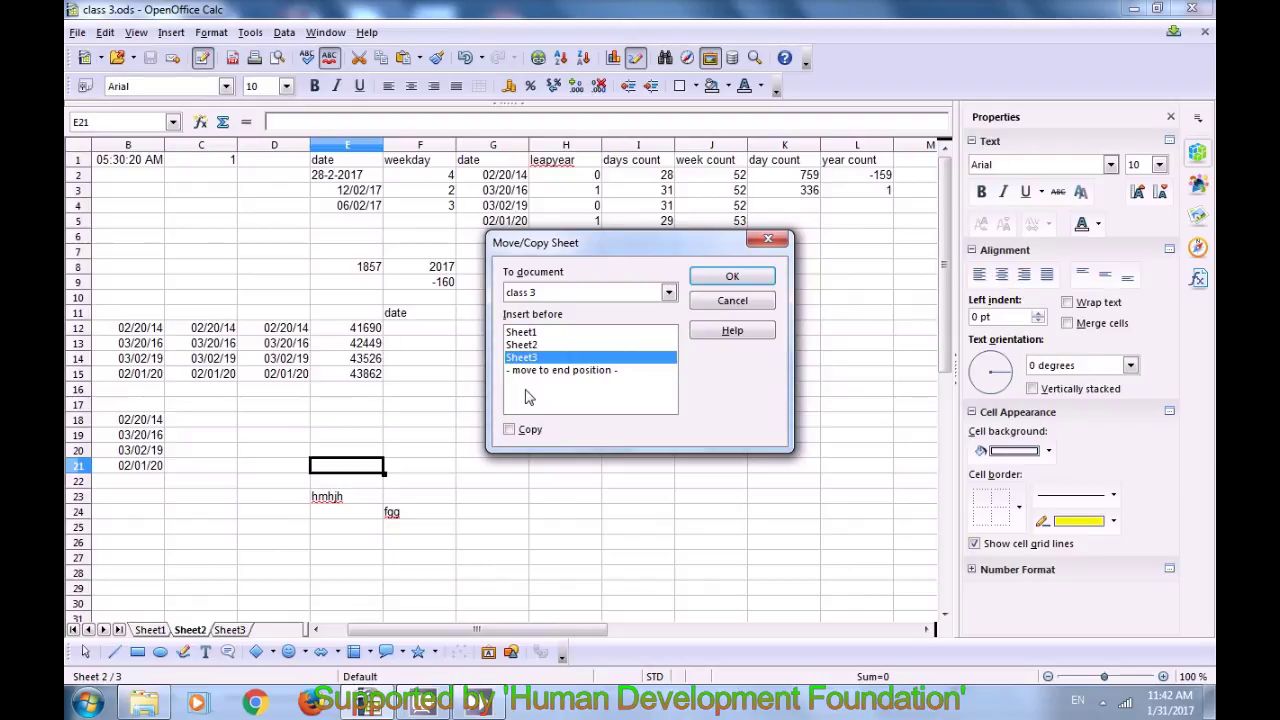
click(708, 284)
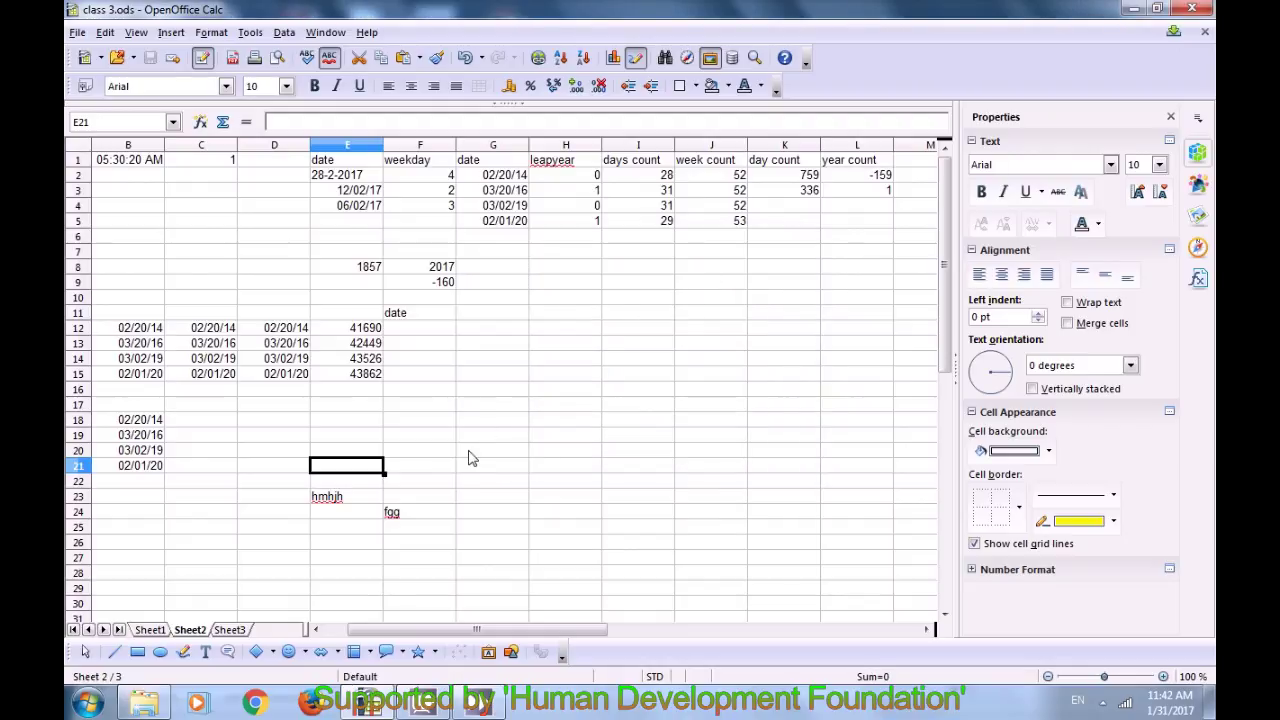
Step: Pick Sheet1 in the Select Sheets list under Edit > Sheet > Select and confirm
click(282, 512)
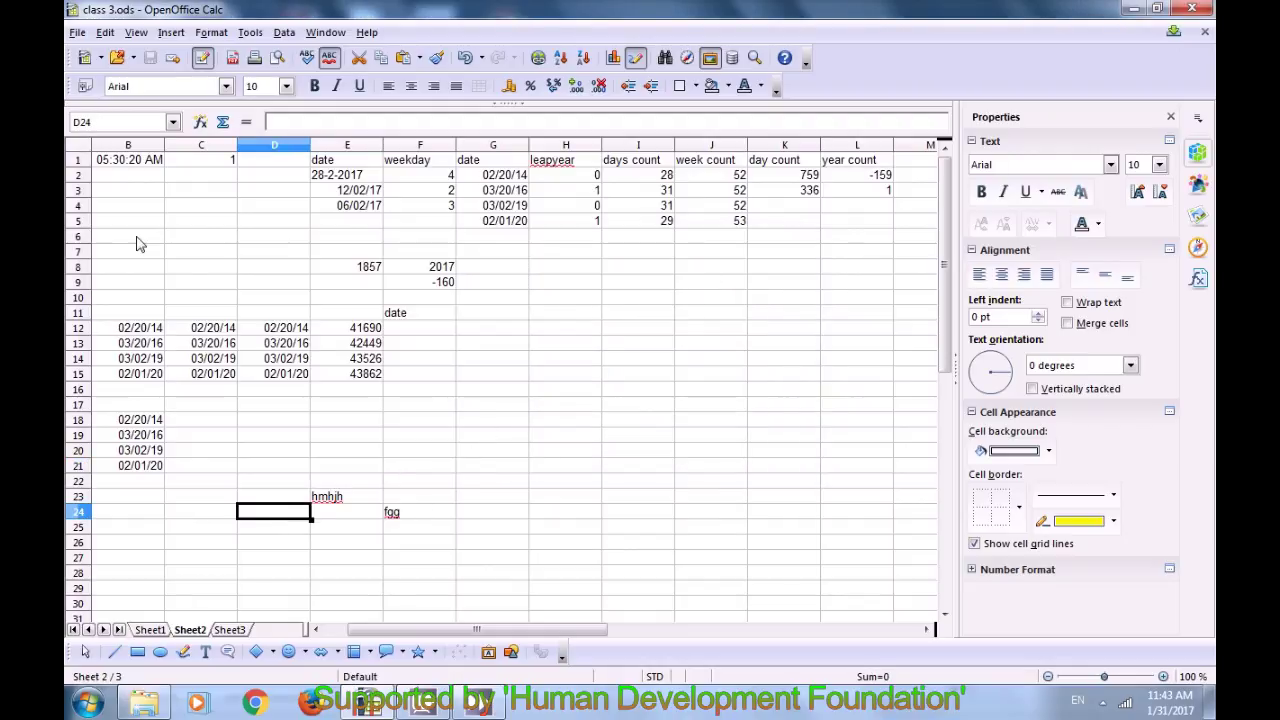
click(106, 34)
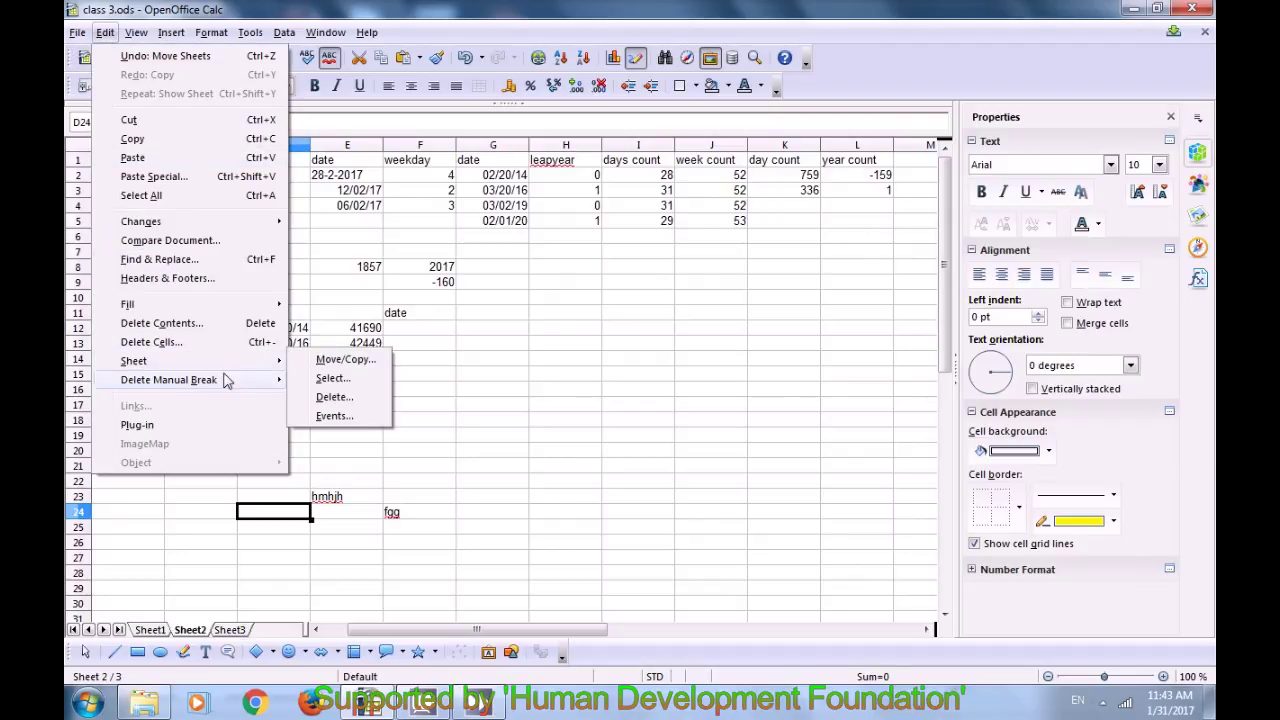
click(331, 378)
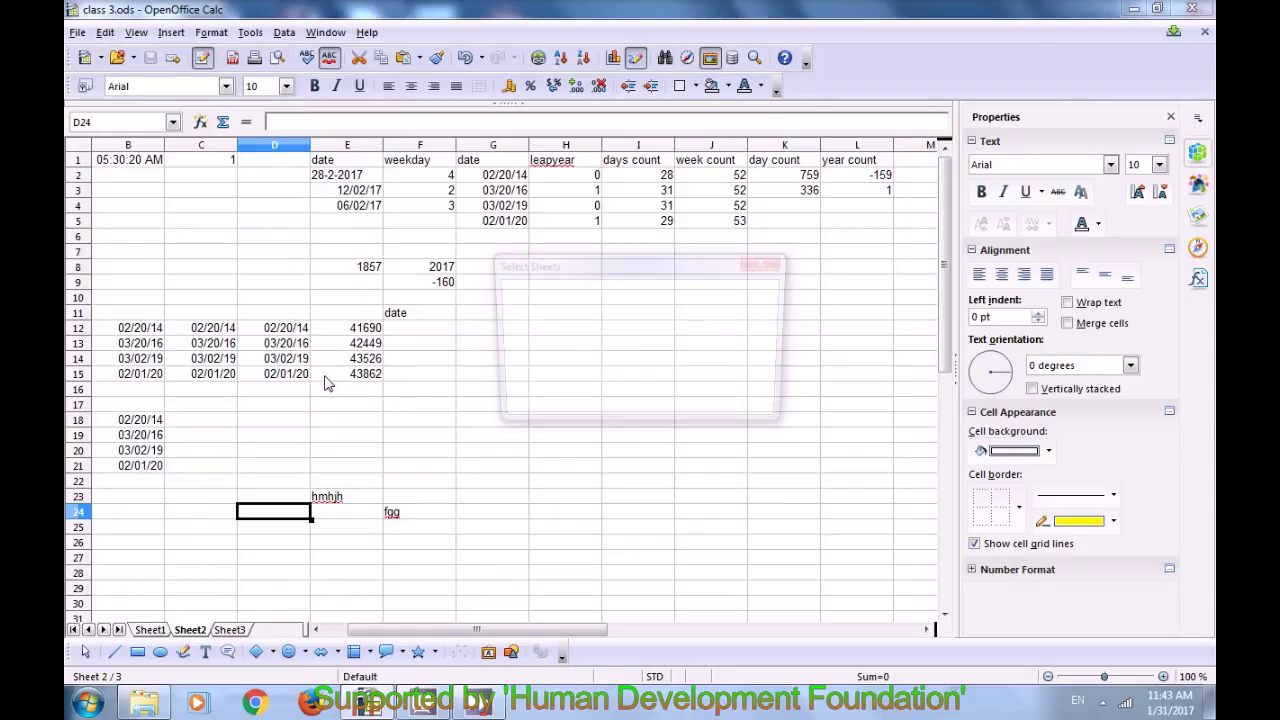
click(527, 340)
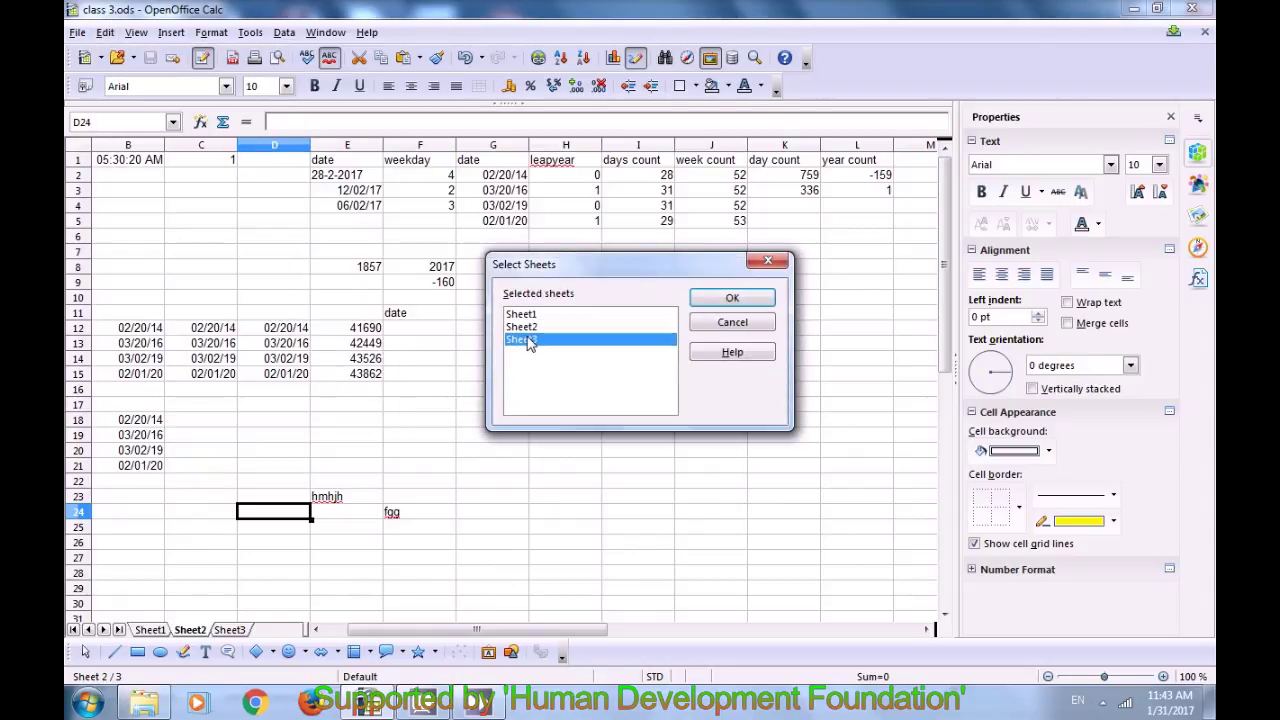
click(528, 315)
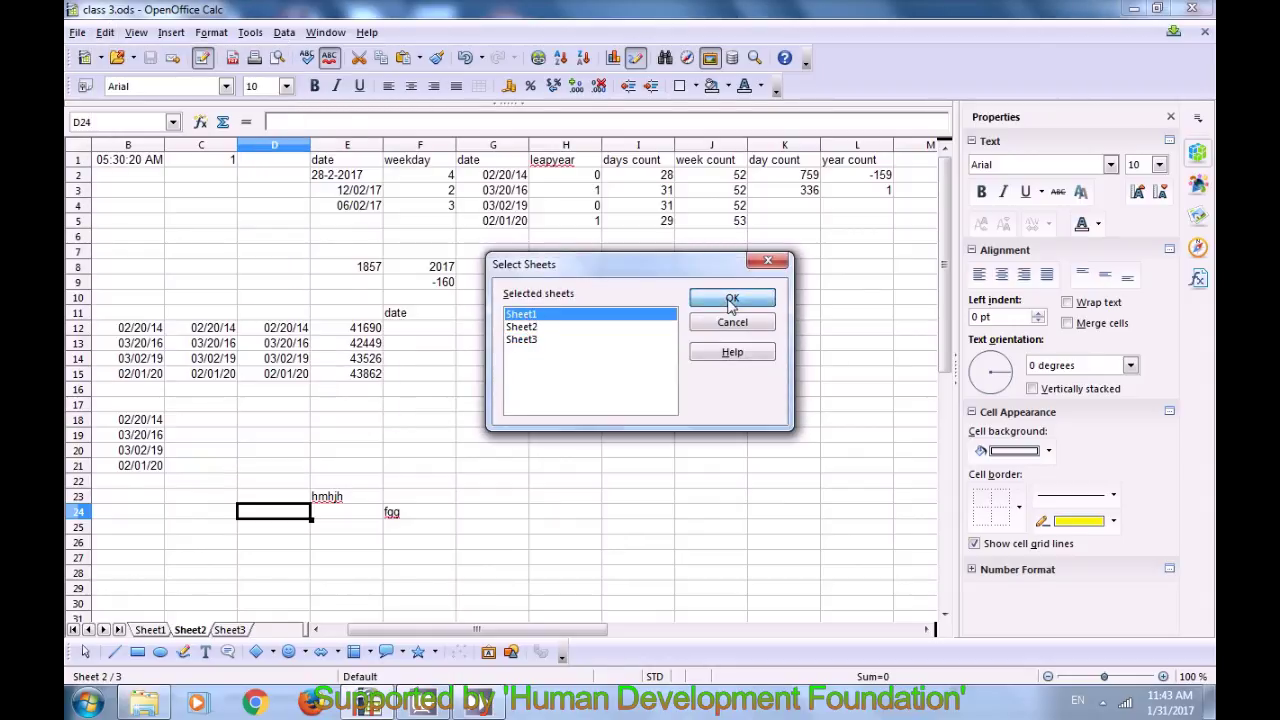
click(731, 298)
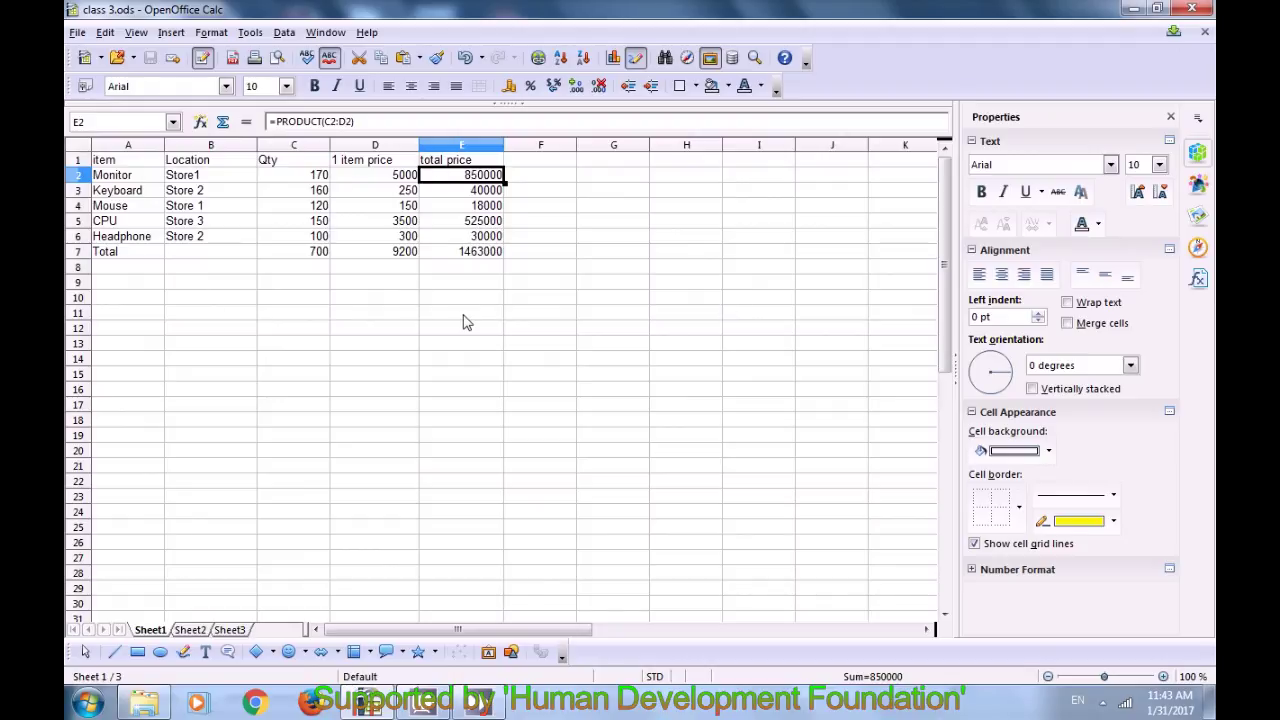
Step: Move Sheet1 within class 3 to '- move to end position -'
click(105, 33)
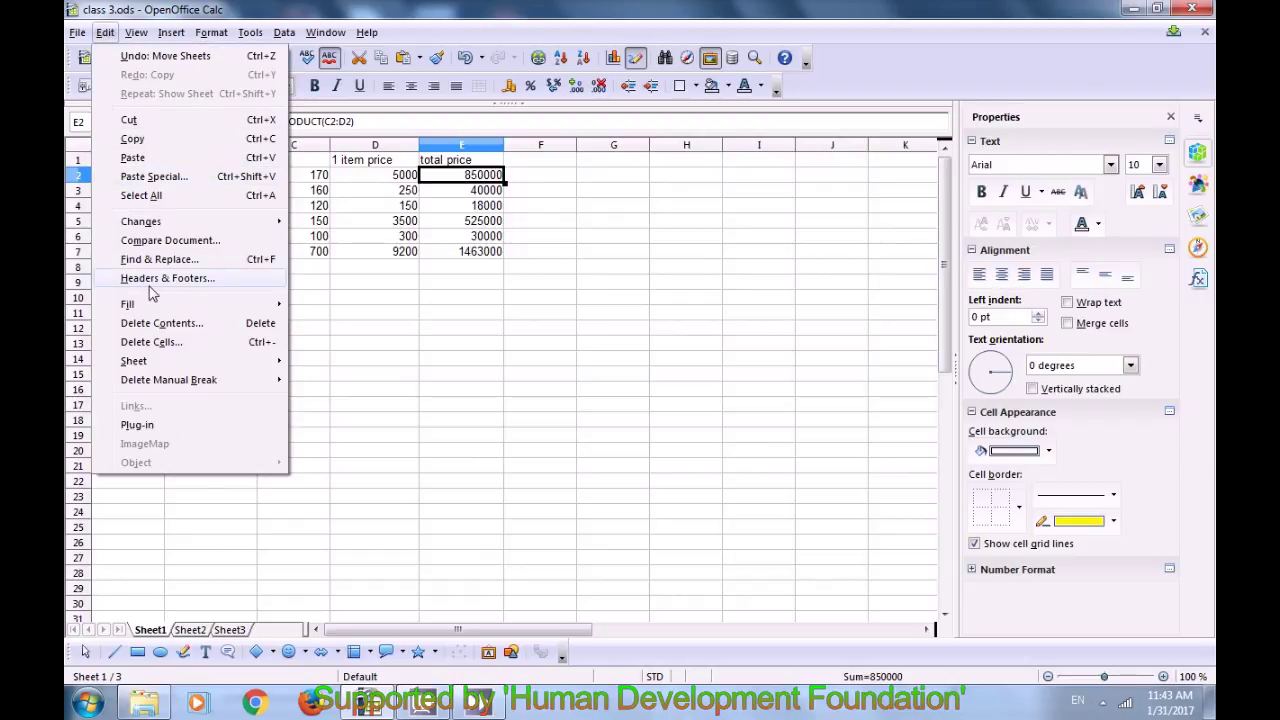
mouse_move(160, 362)
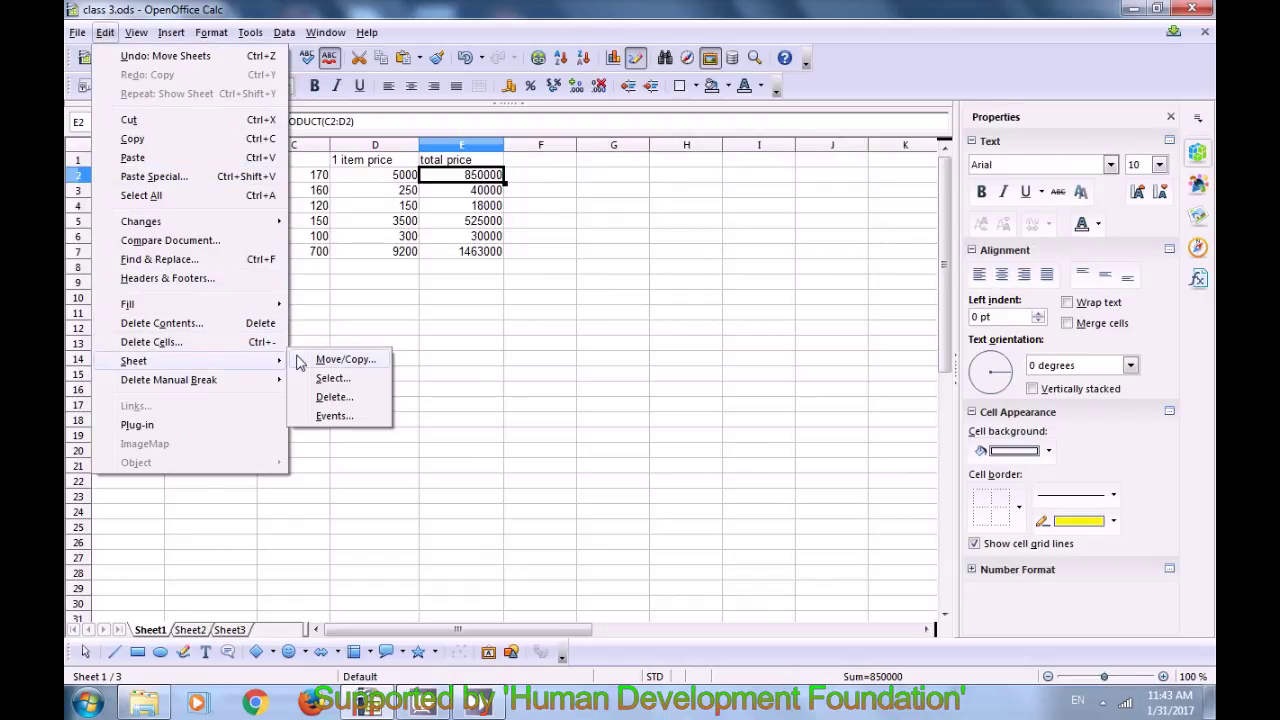
click(340, 360)
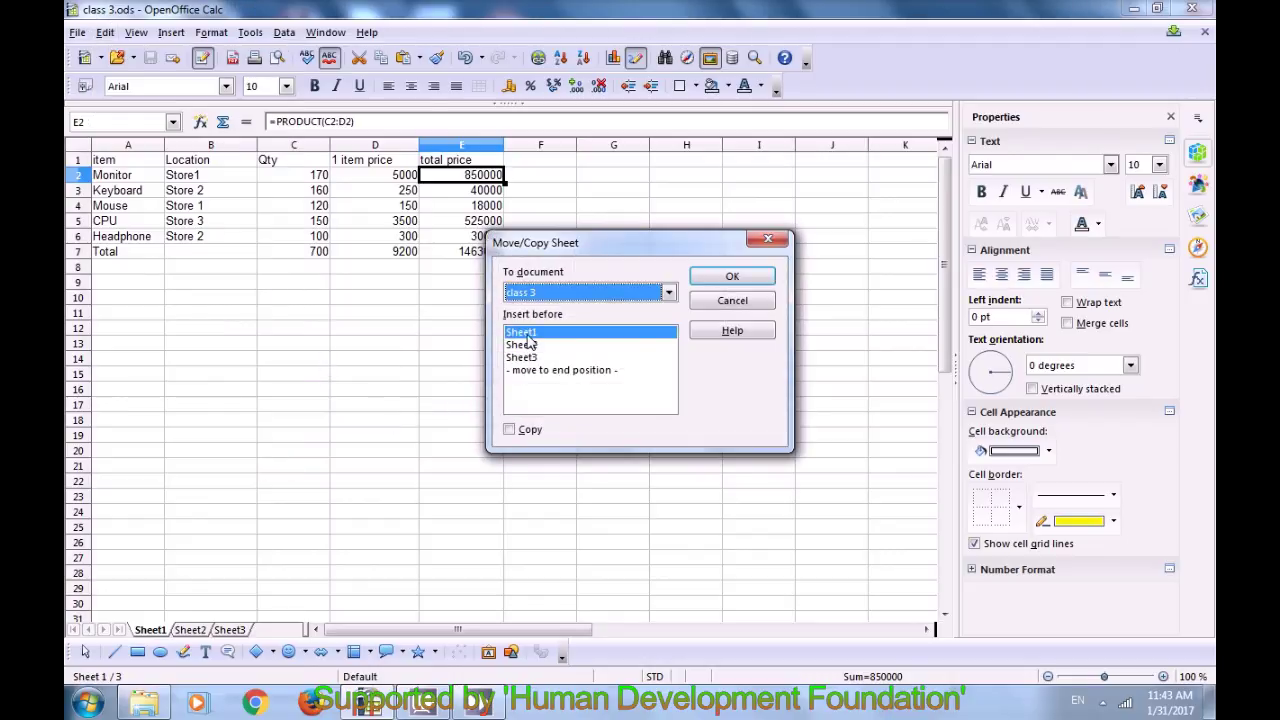
click(668, 293)
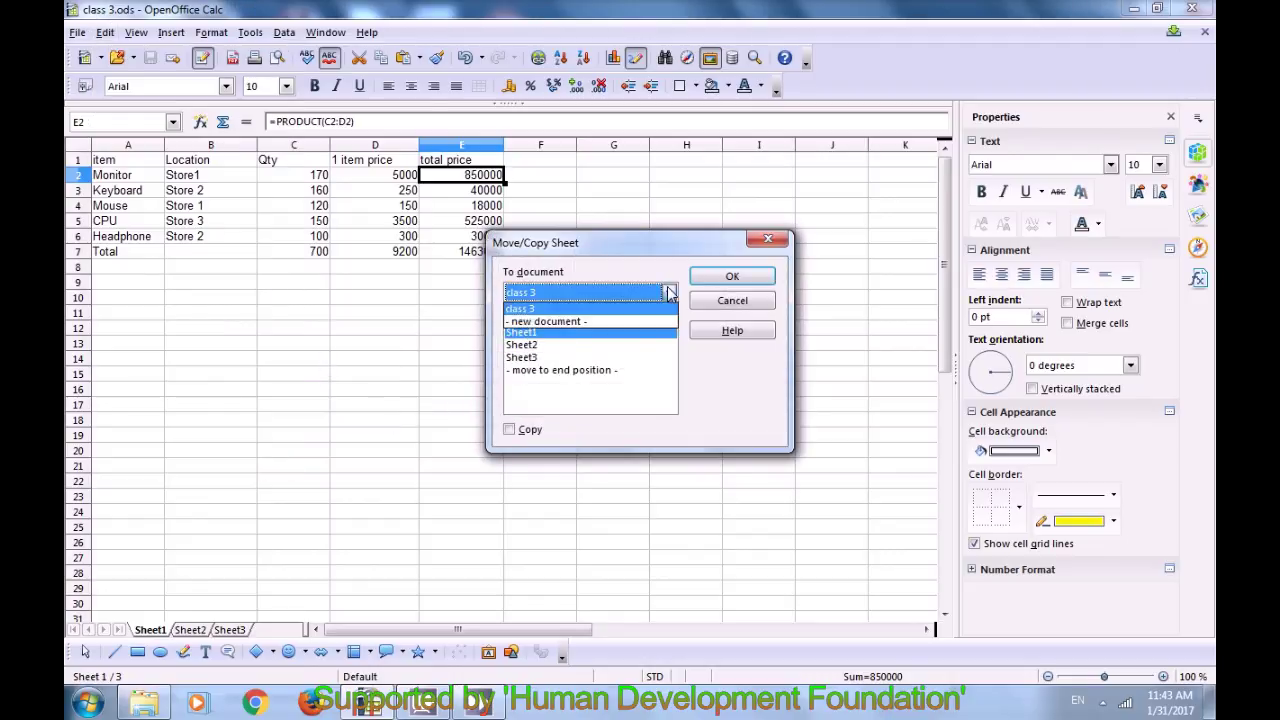
click(645, 243)
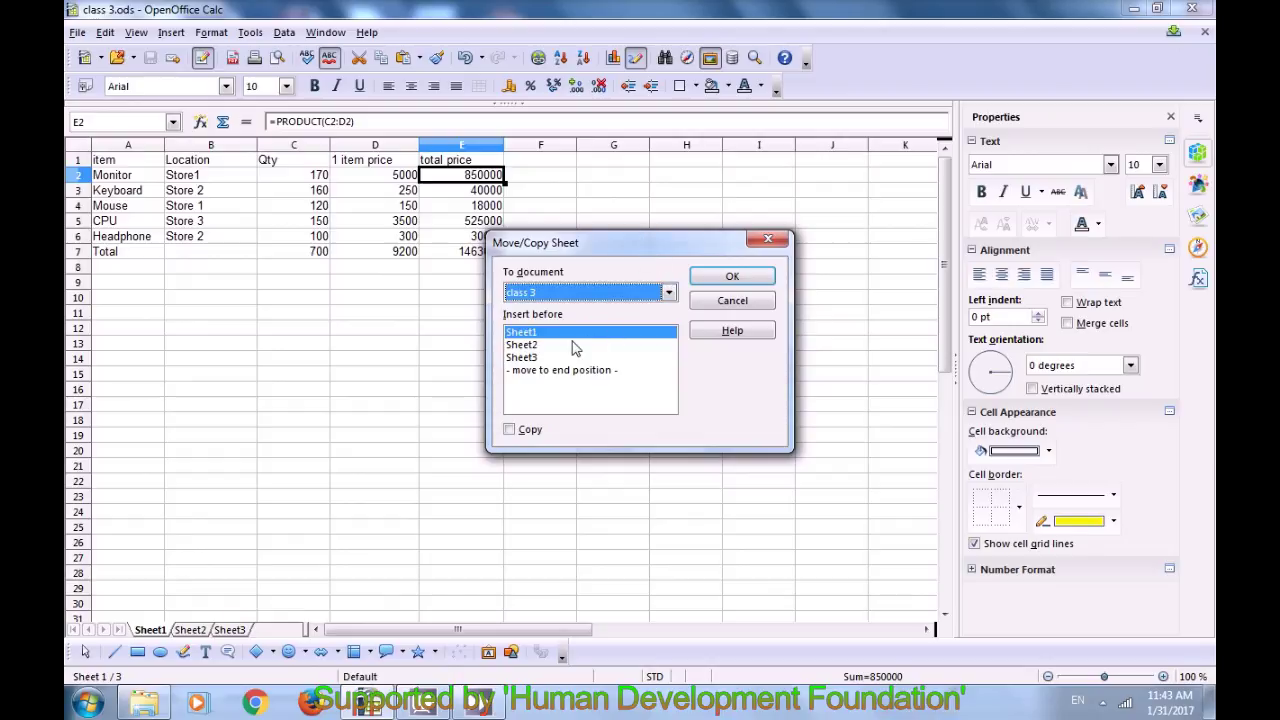
click(522, 345)
click(525, 335)
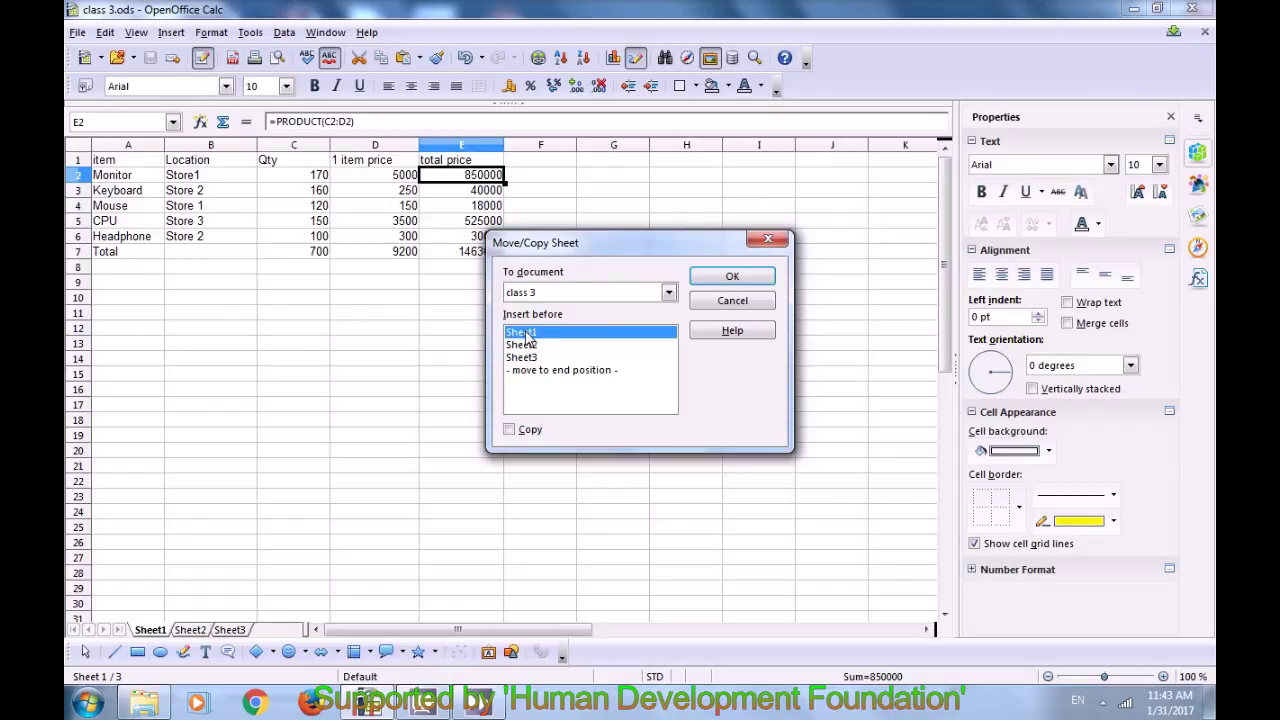
key(Down)
key(Down)
key(Up)
key(Up)
click(540, 371)
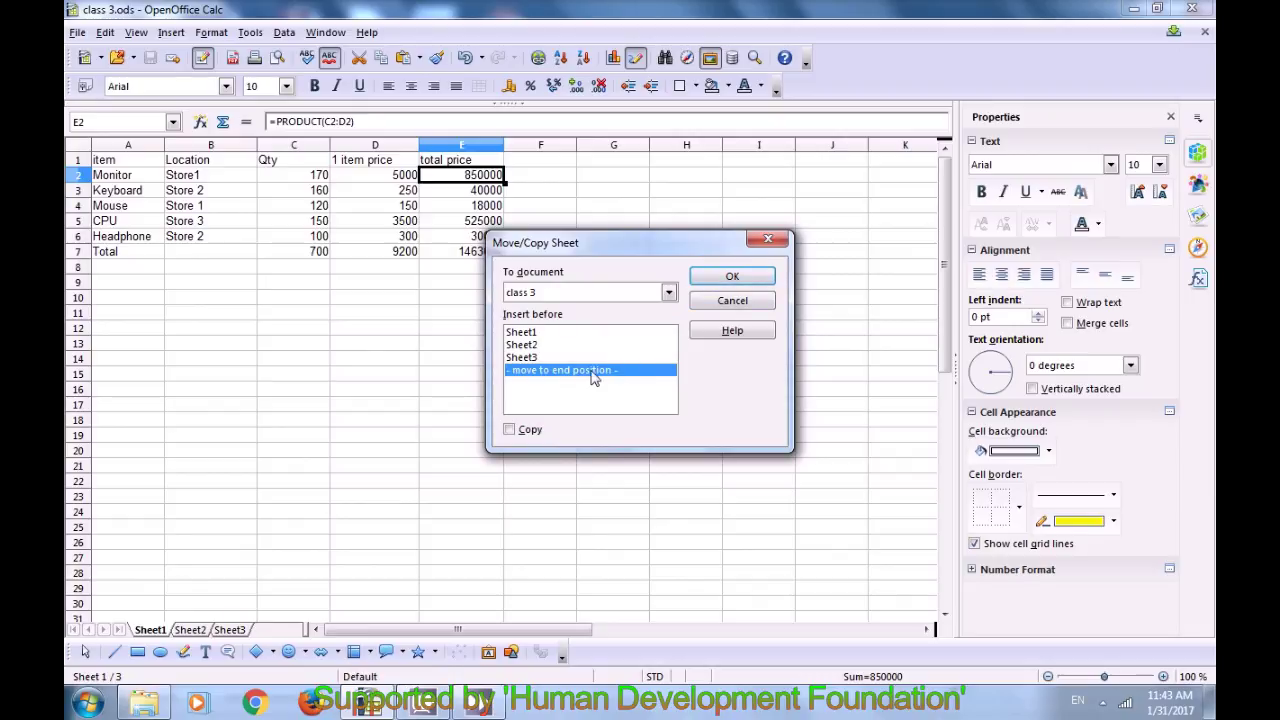
click(728, 277)
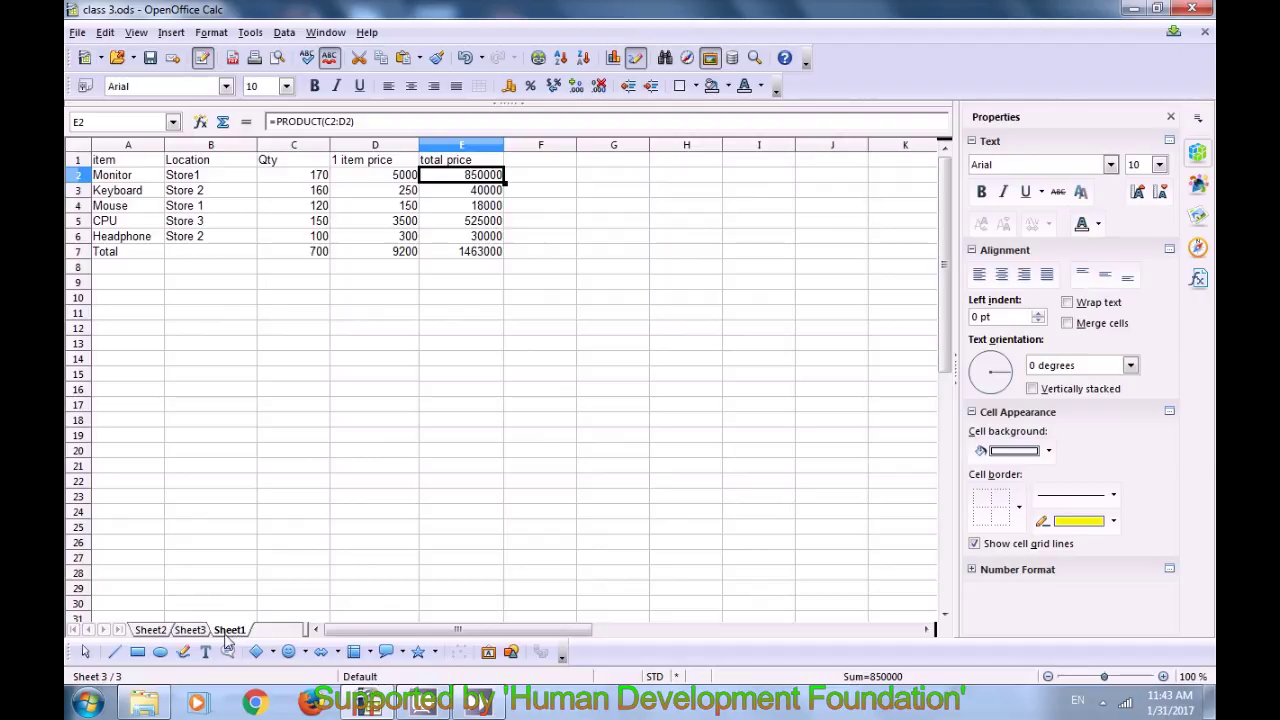
click(192, 632)
Step: Delete Sheet3 with Edit > Sheet > Delete, confirm Yes, then show Sheet2
click(151, 630)
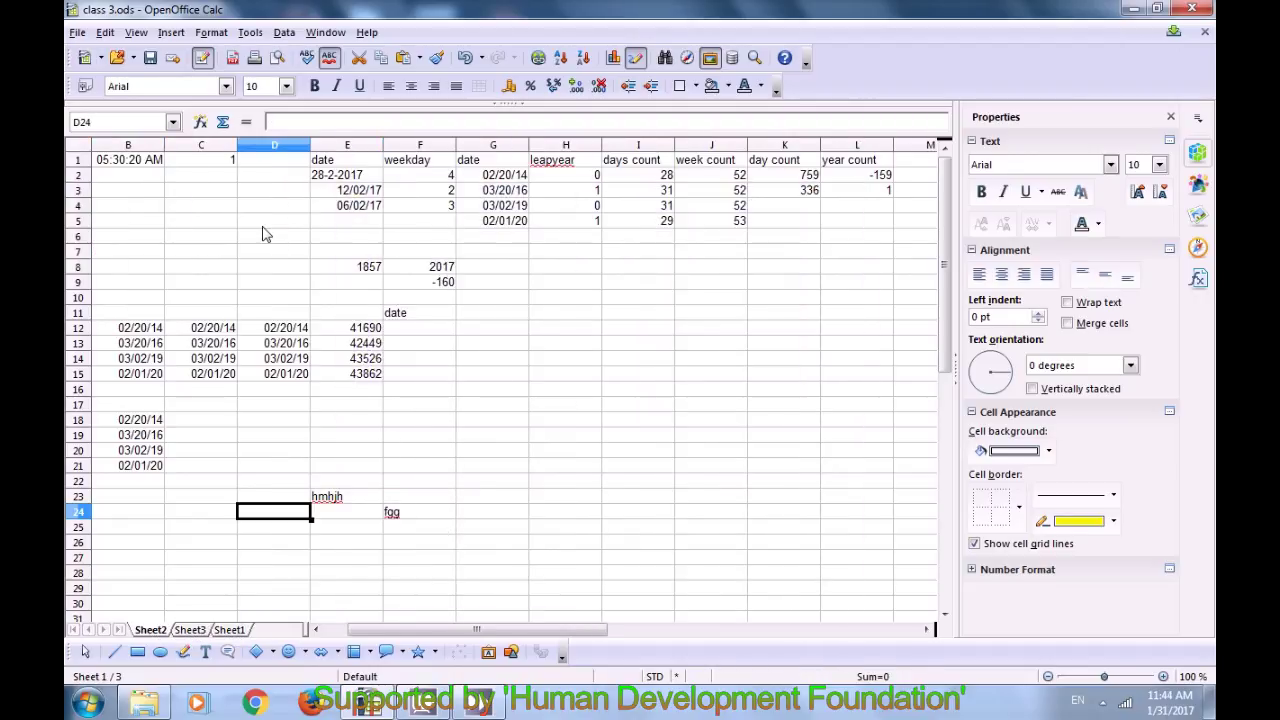
click(263, 226)
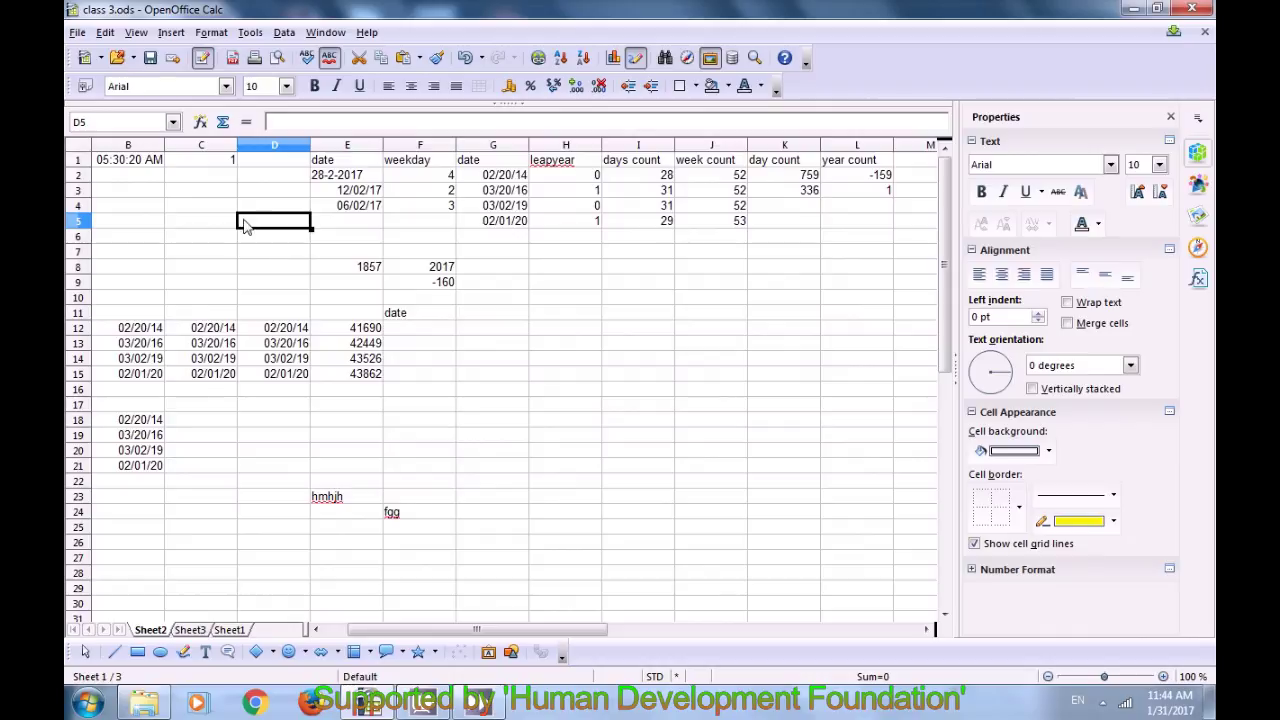
click(104, 33)
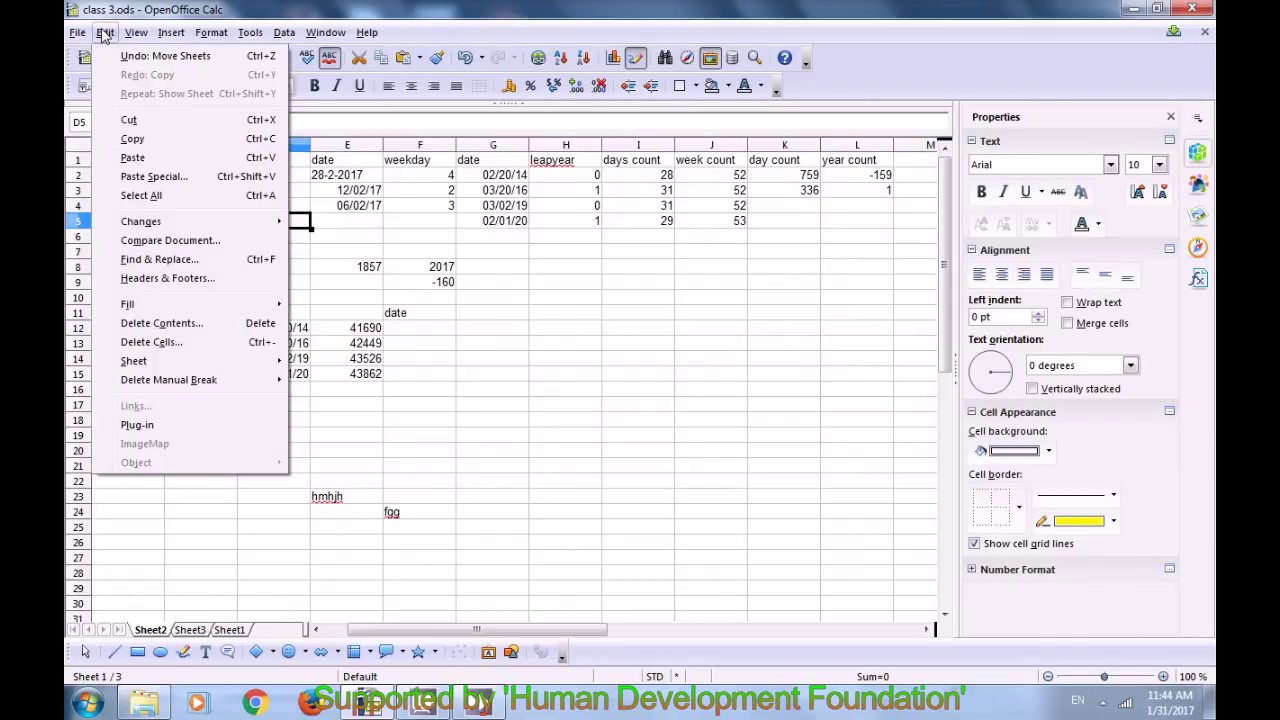
click(290, 480)
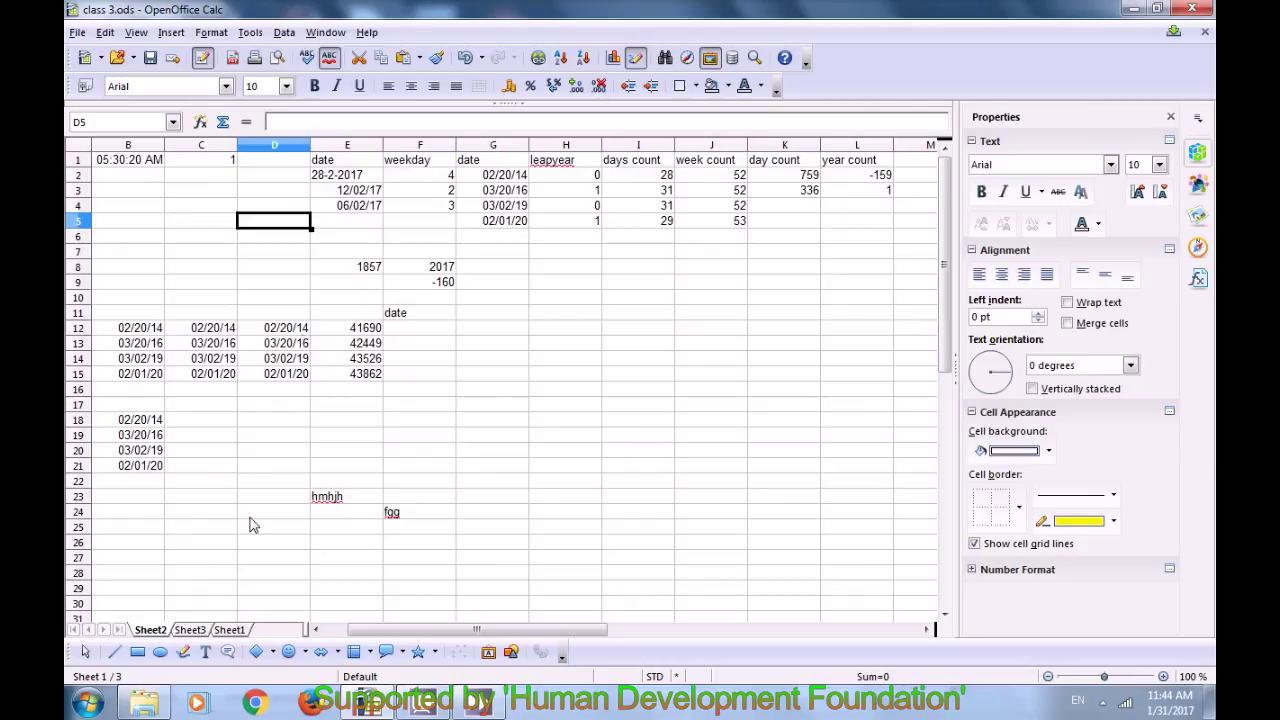
click(190, 629)
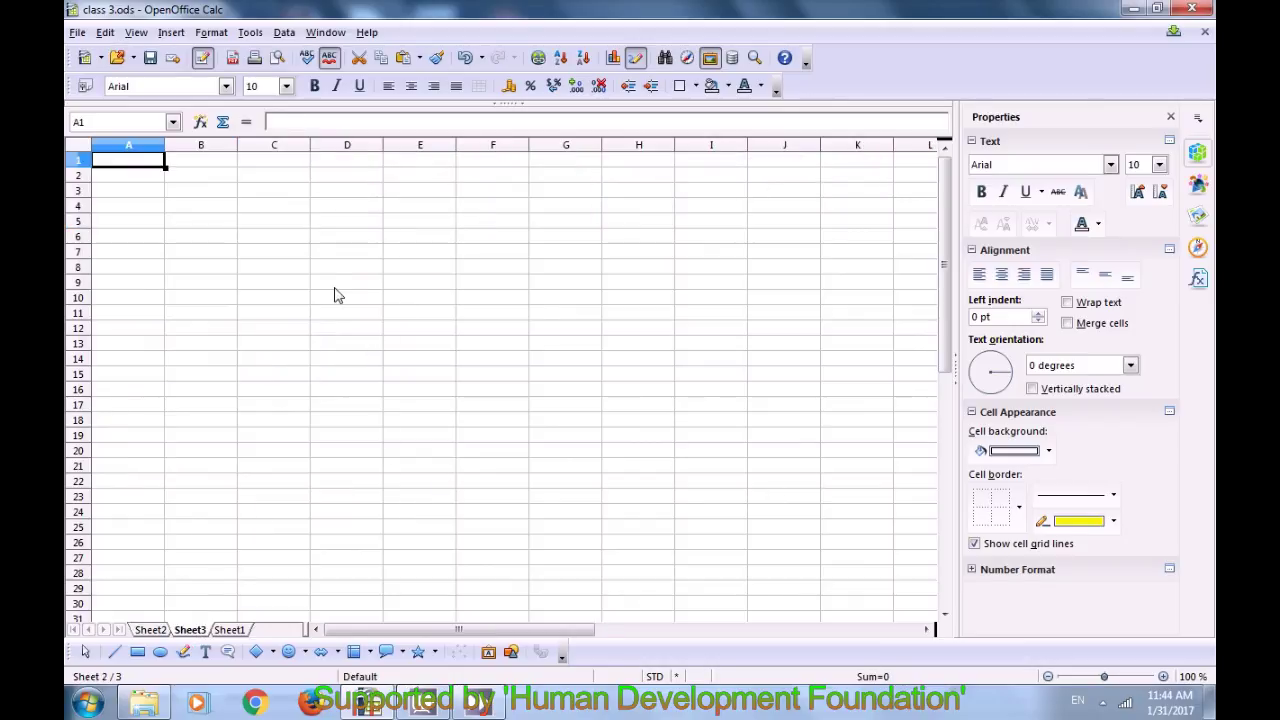
click(105, 32)
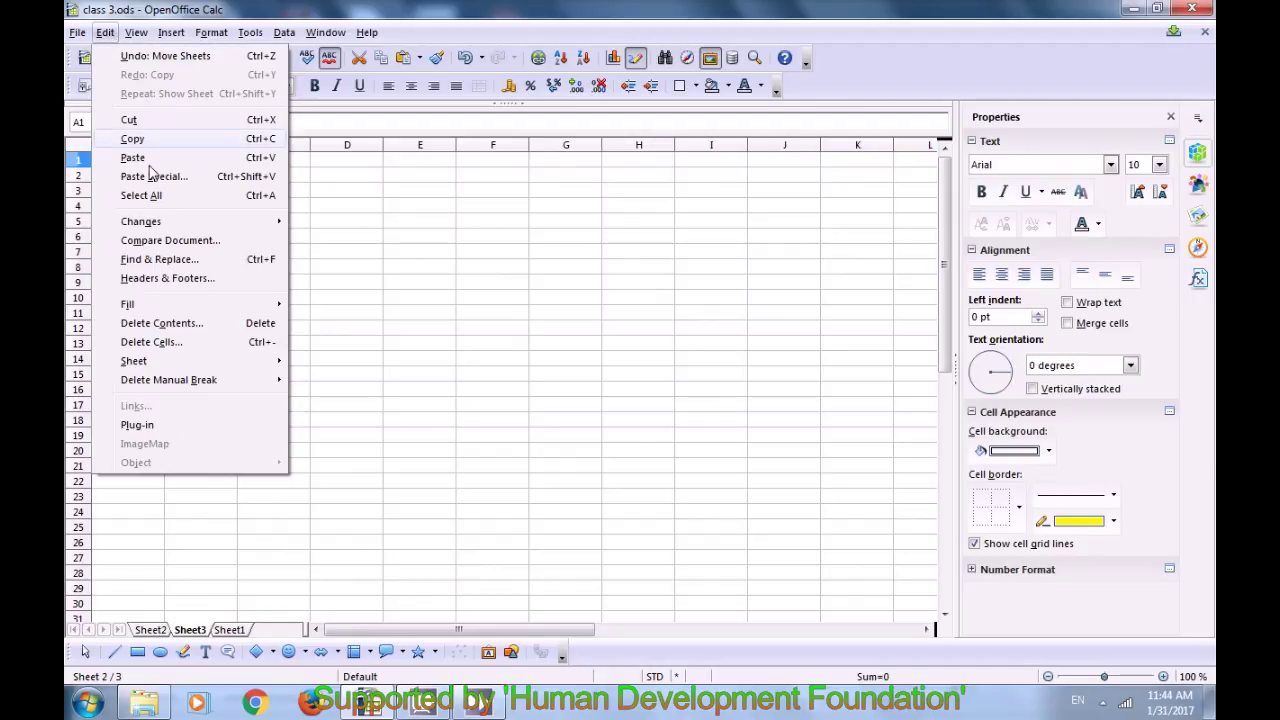
mouse_move(150, 362)
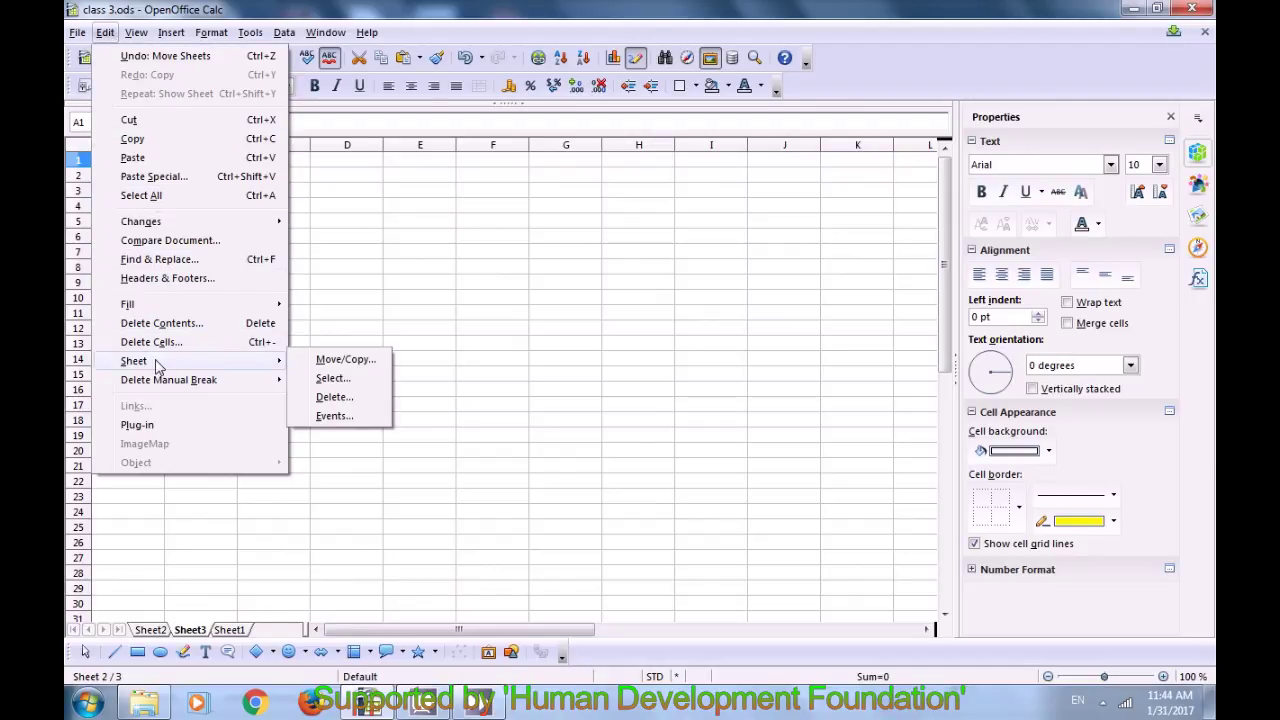
click(332, 398)
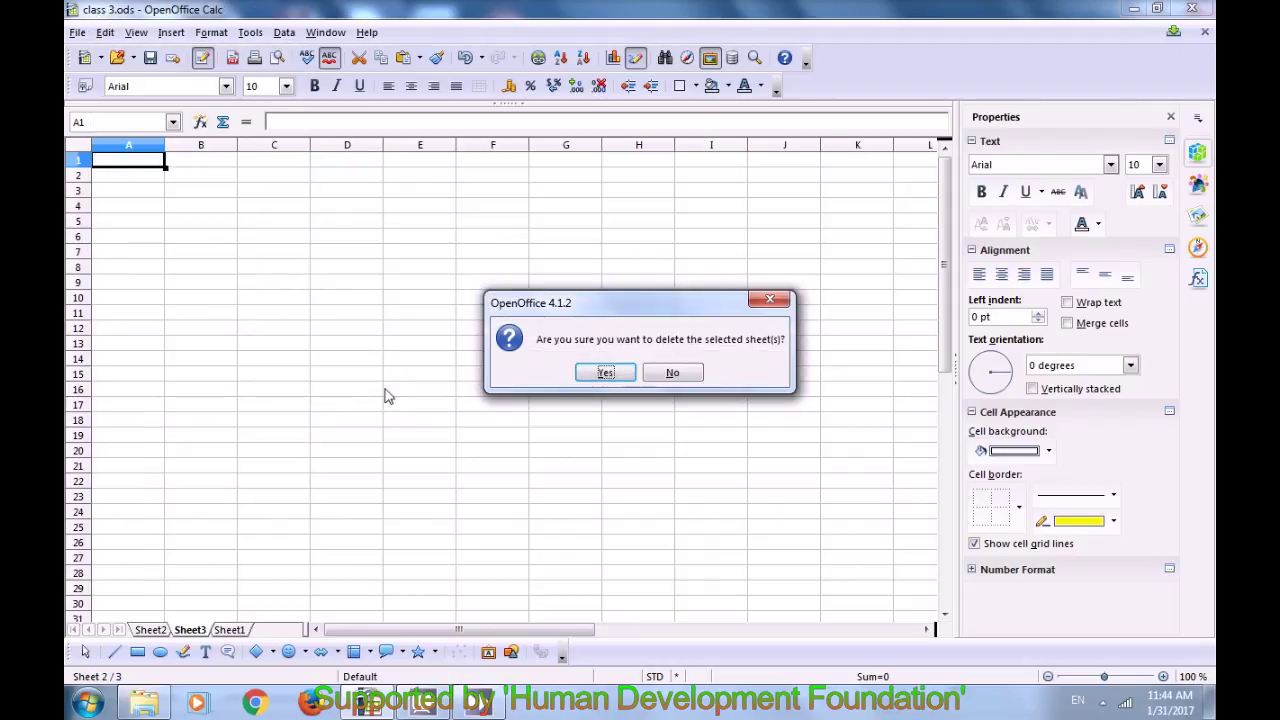
click(606, 373)
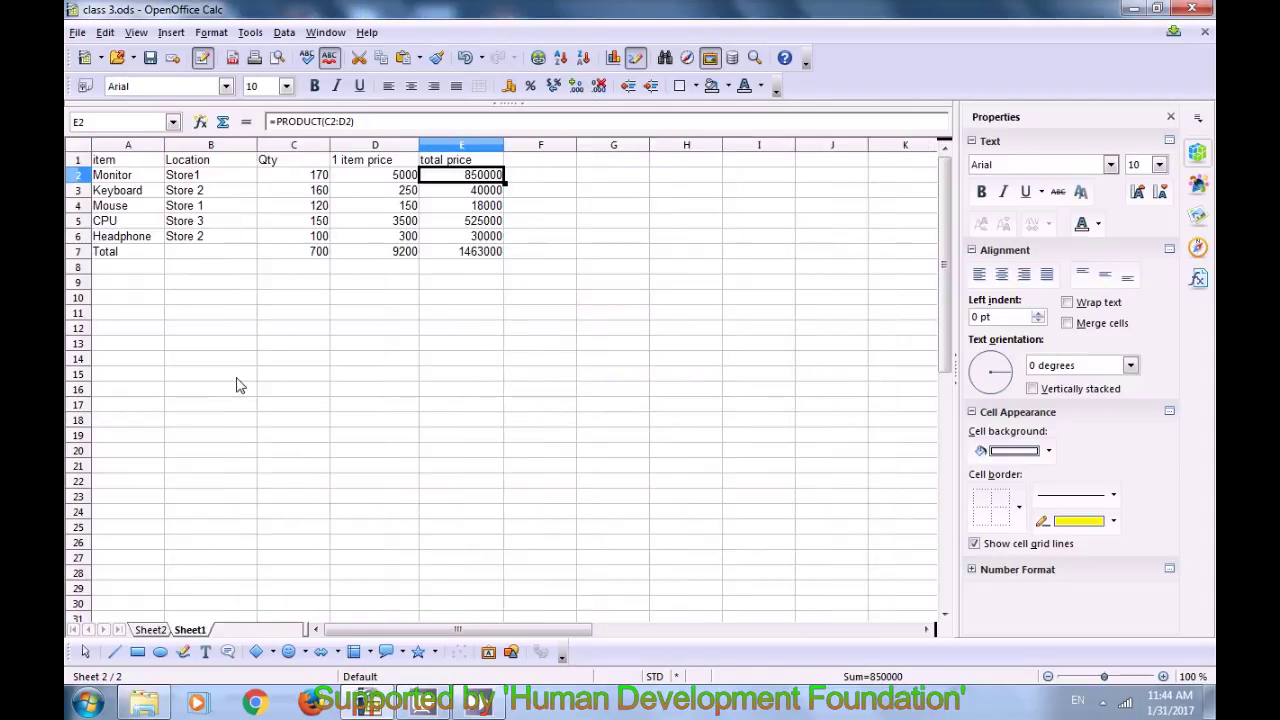
click(152, 631)
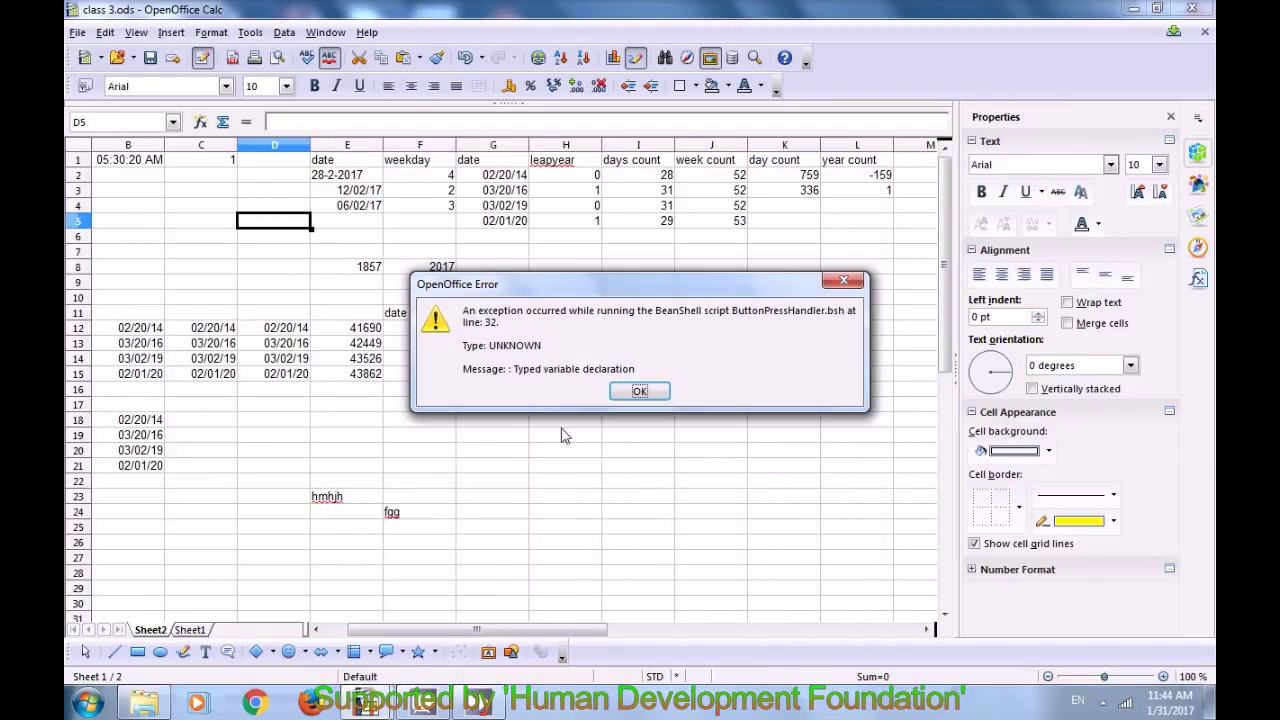
Step: Dismiss the script error and open Sheet2's event macro assignments via Edit > Sheet > Events
click(639, 391)
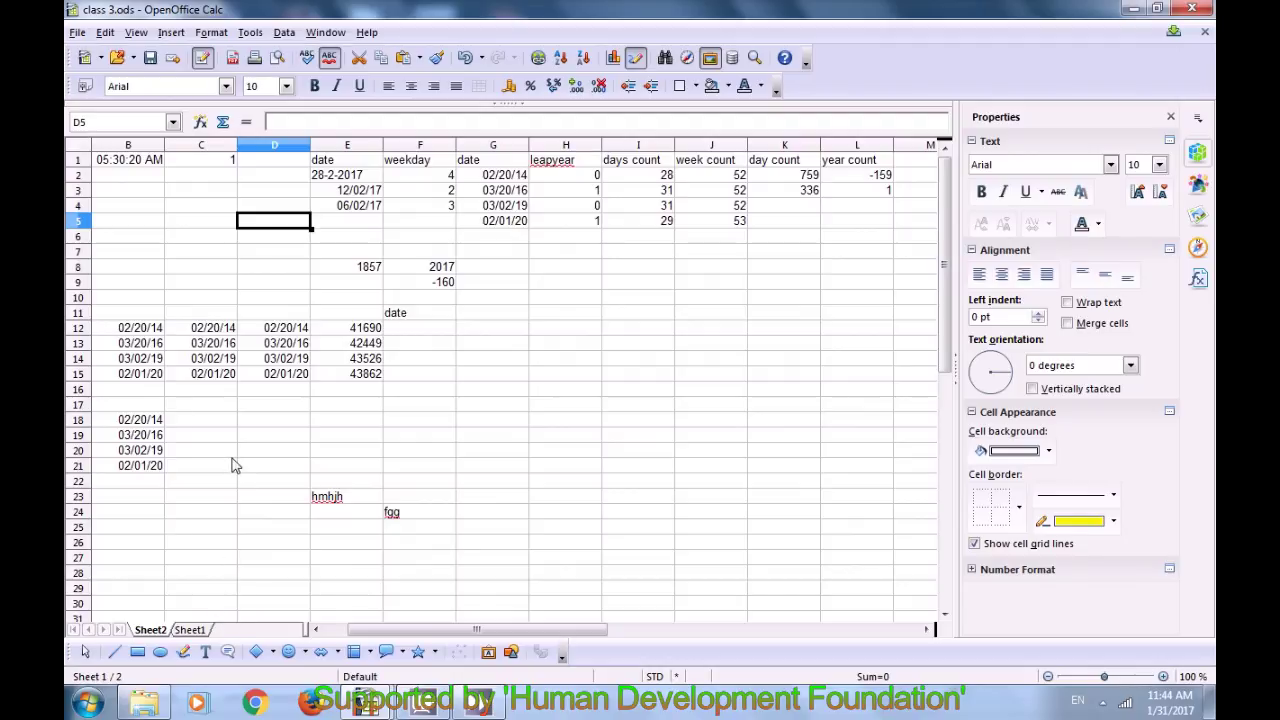
click(106, 33)
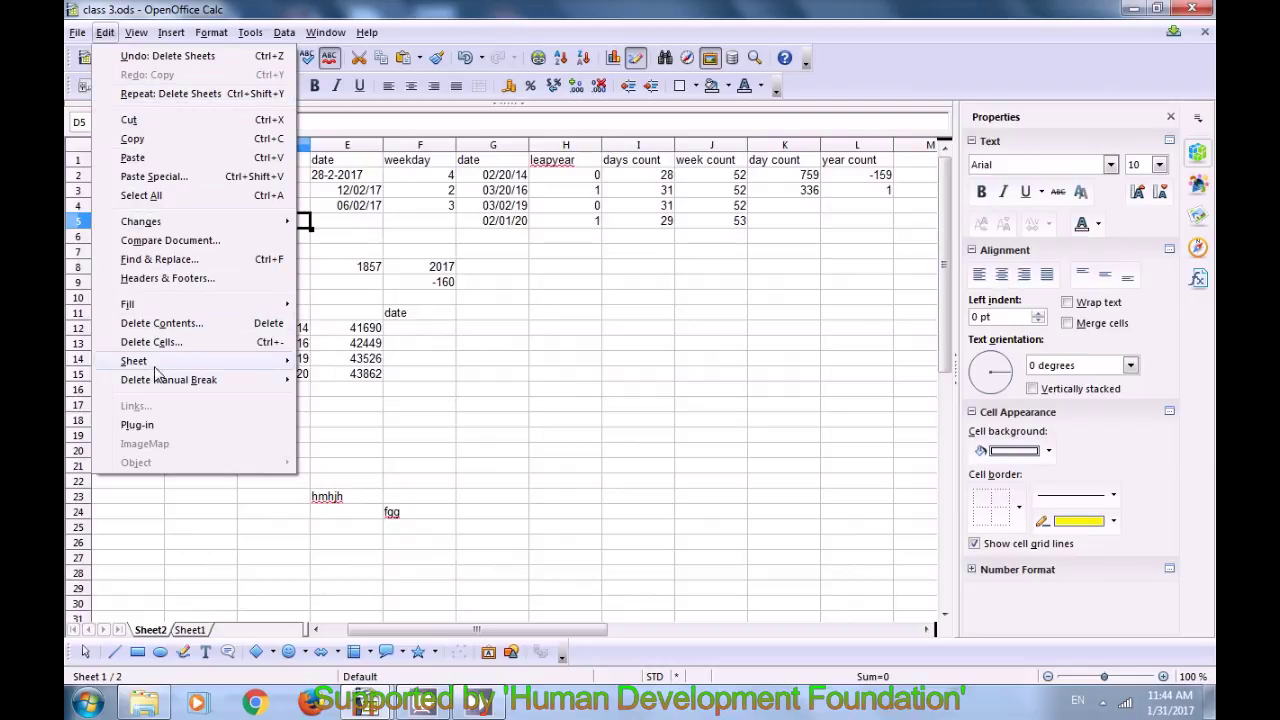
mouse_move(156, 370)
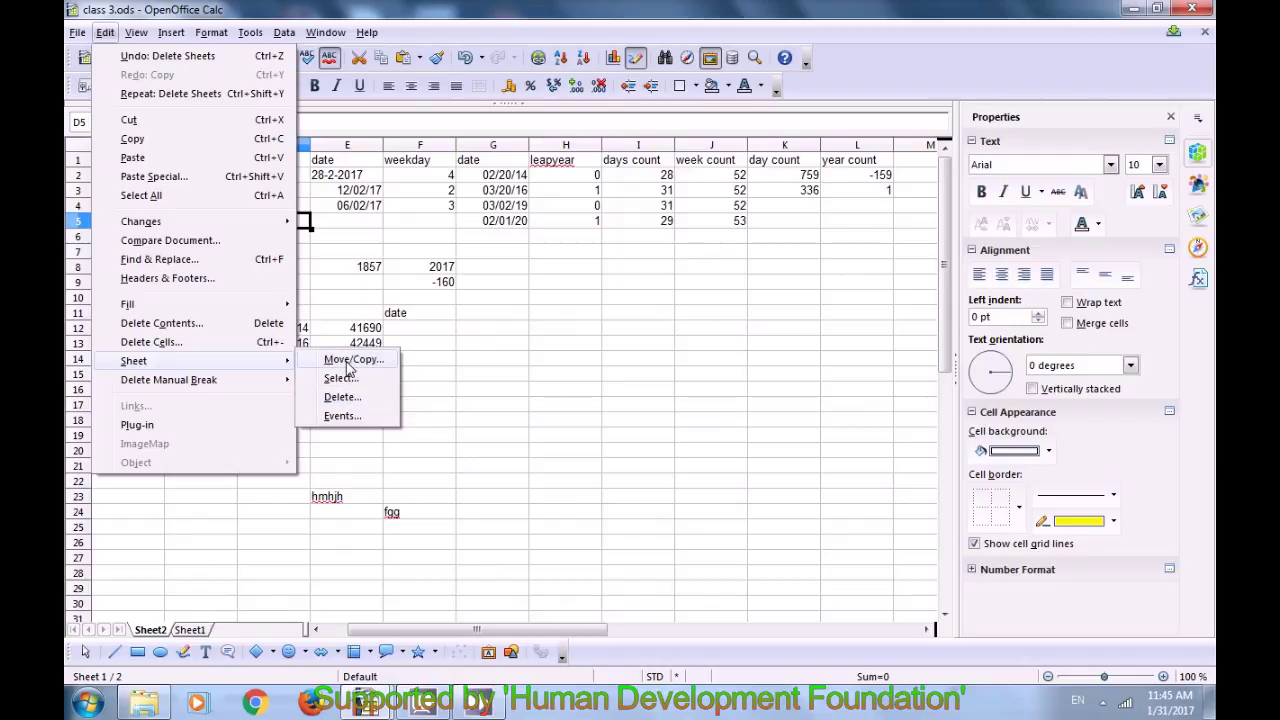
click(340, 415)
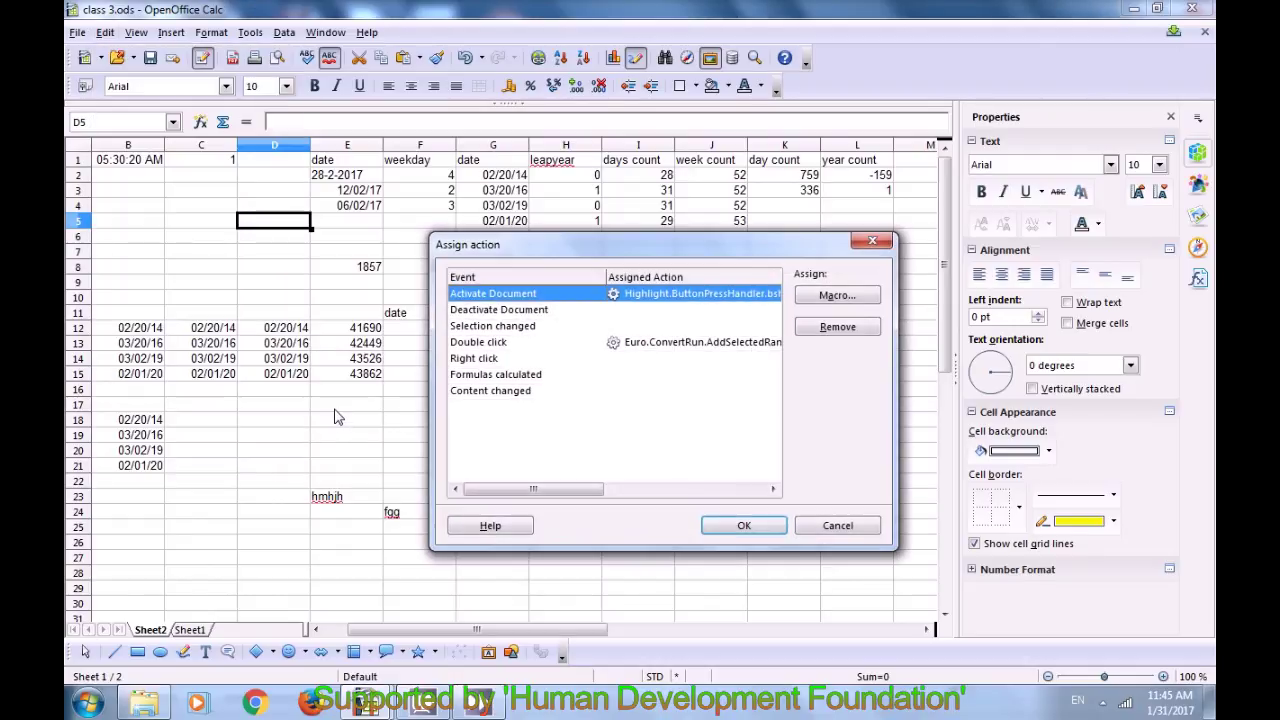
click(473, 312)
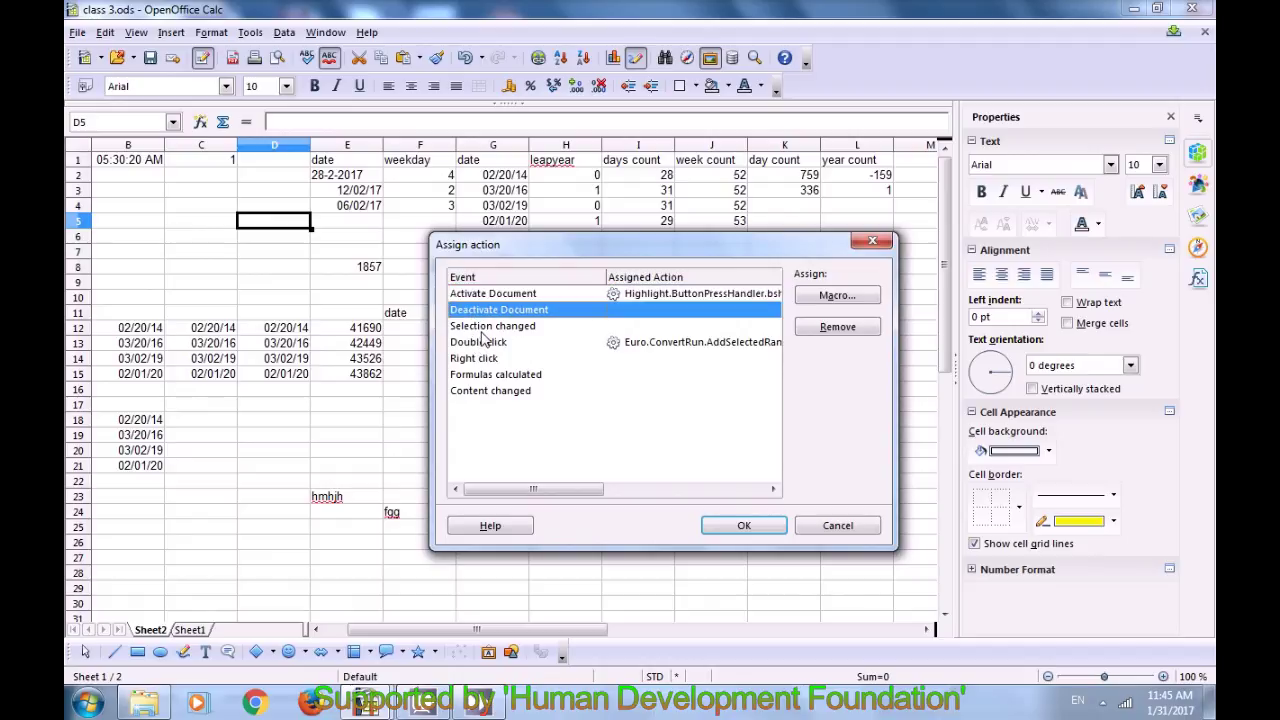
click(482, 331)
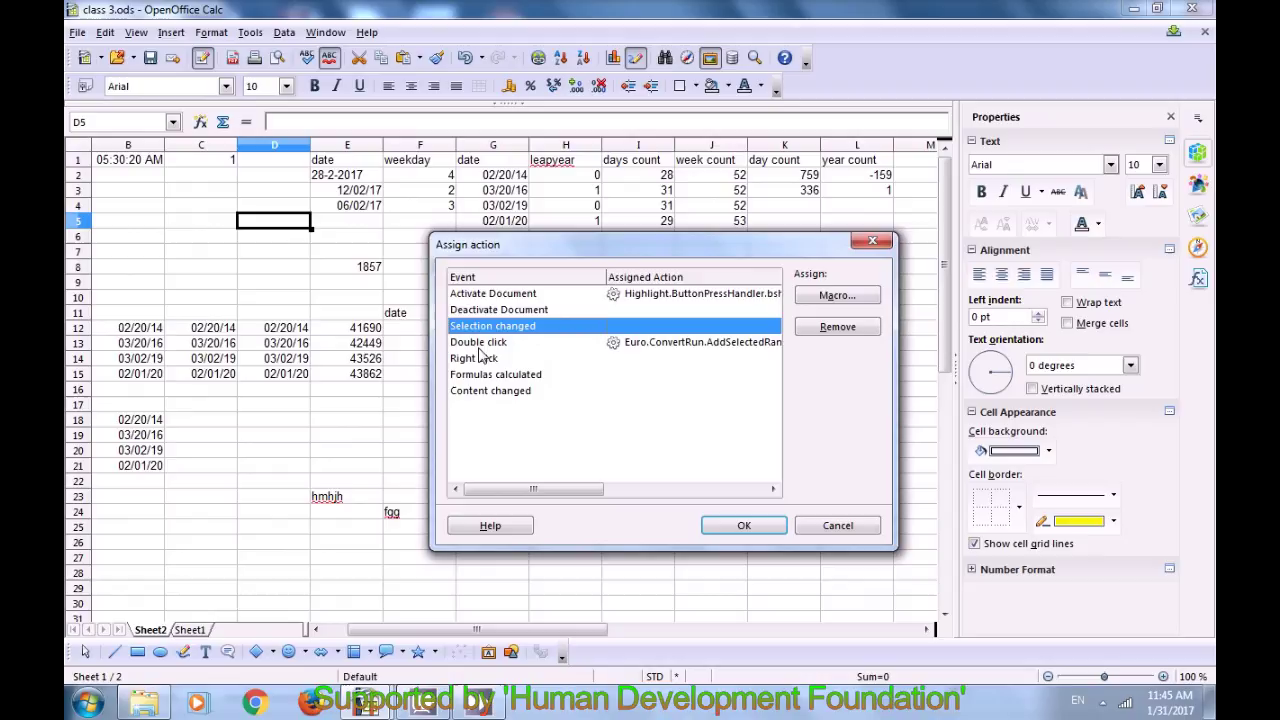
double_click(477, 345)
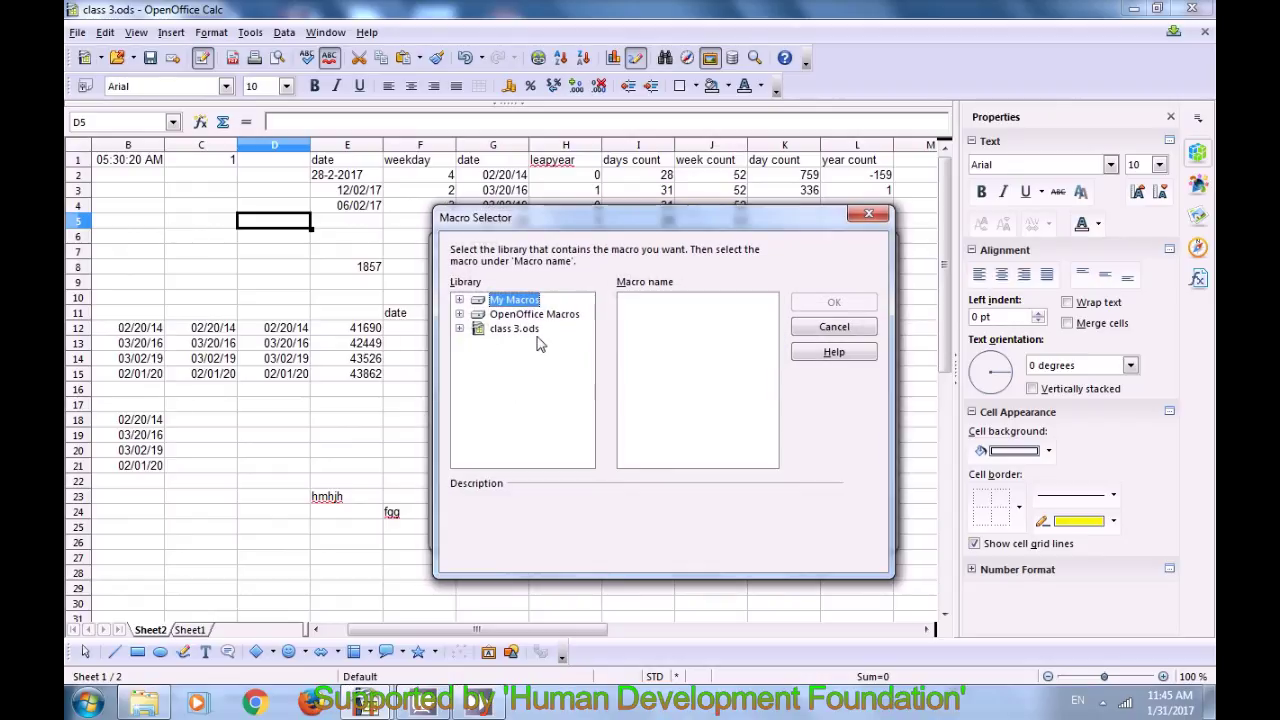
click(866, 217)
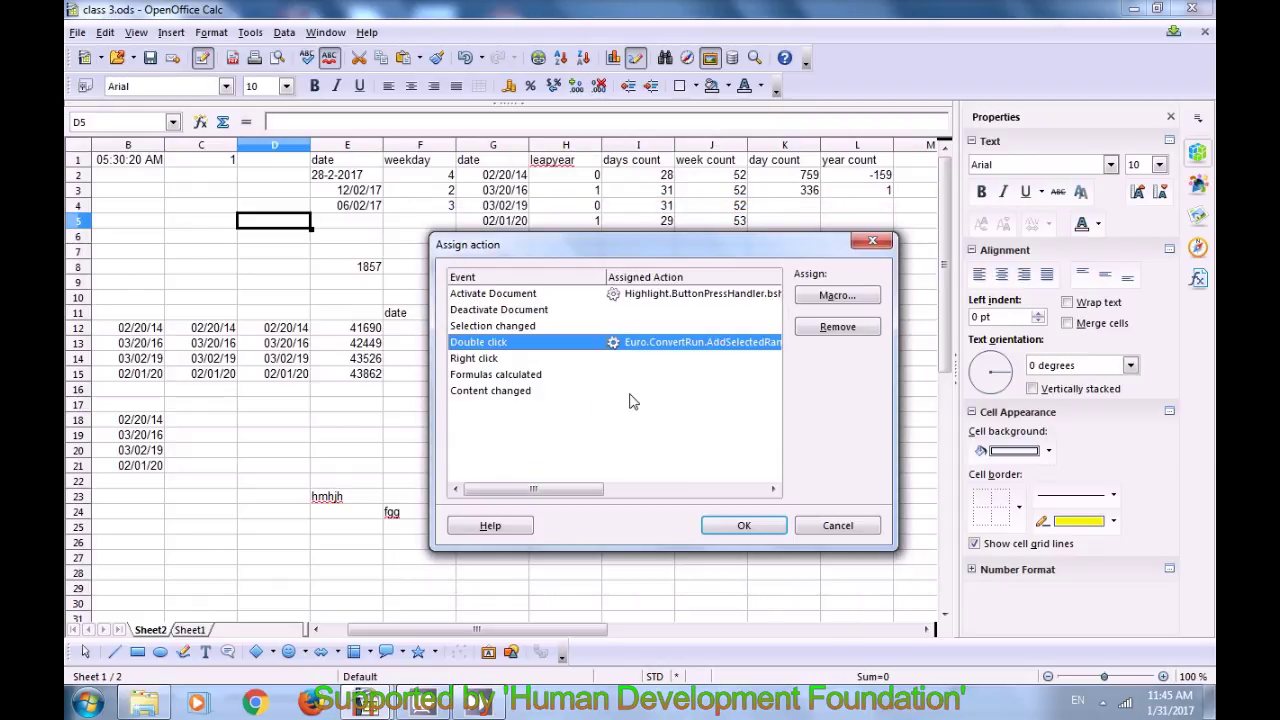
click(468, 359)
double_click(470, 390)
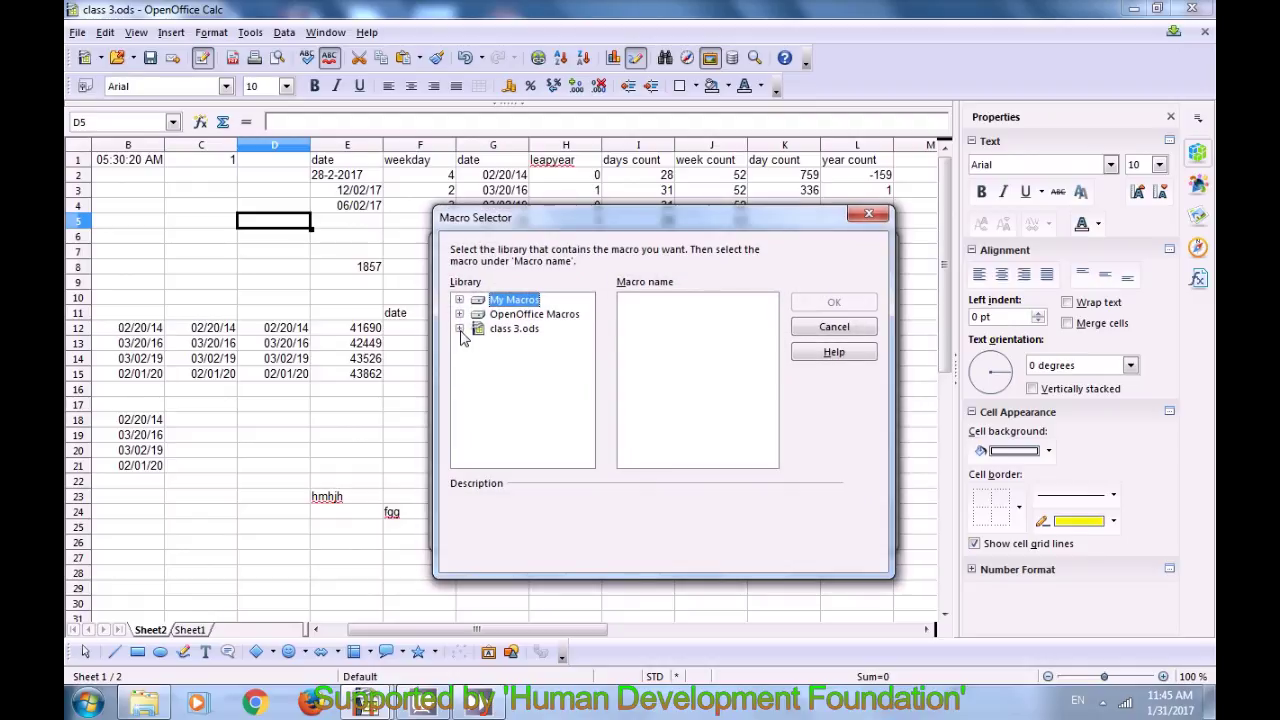
click(460, 314)
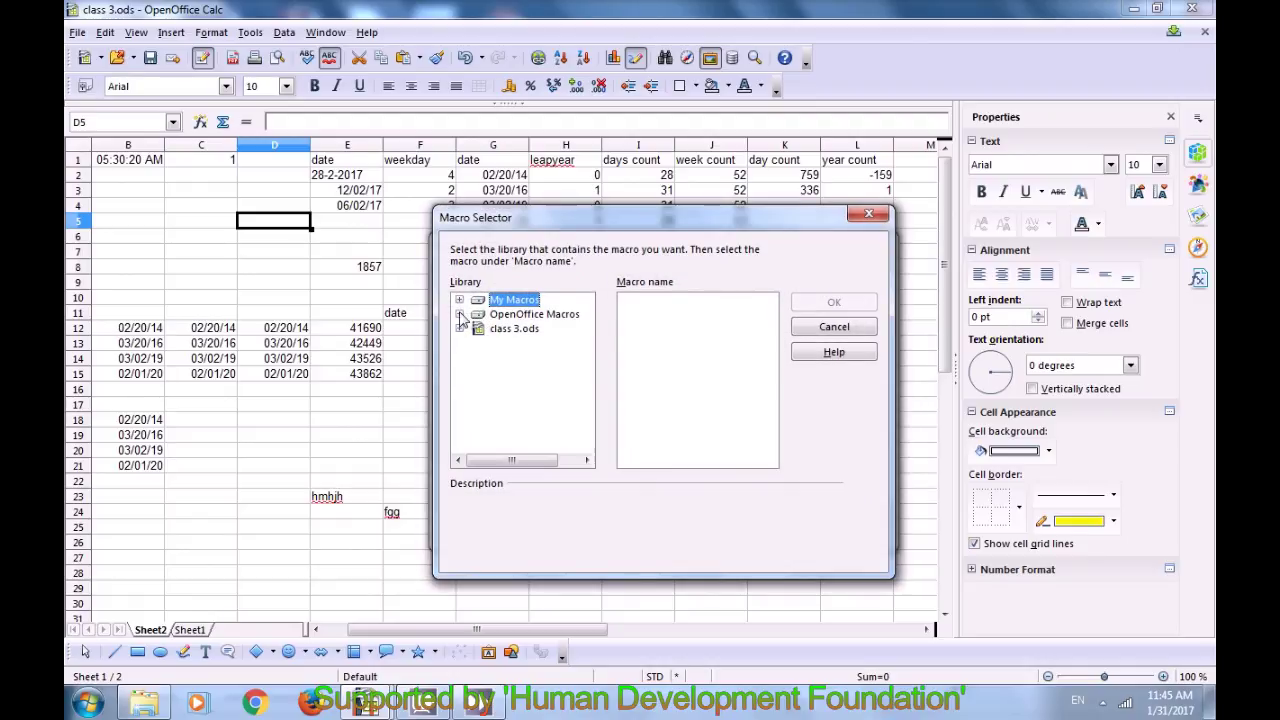
click(524, 359)
click(536, 389)
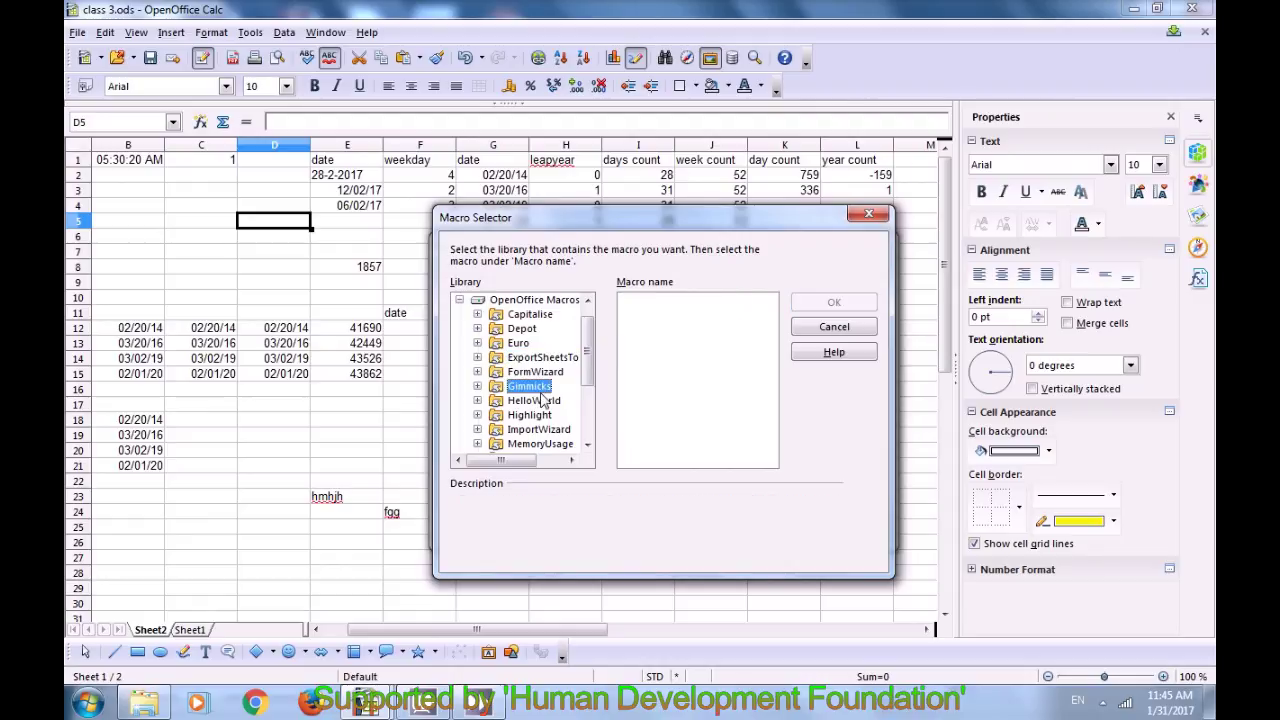
scroll(592, 375, down, 2)
click(540, 372)
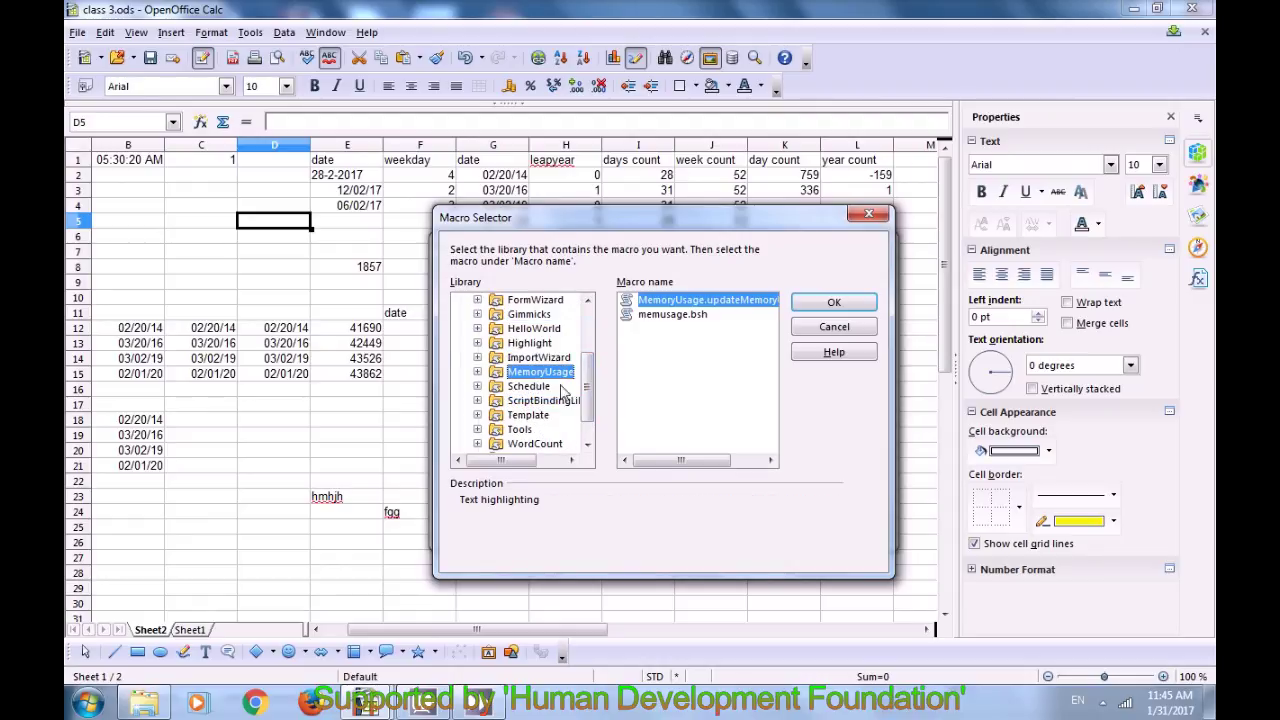
click(672, 314)
click(672, 304)
click(577, 388)
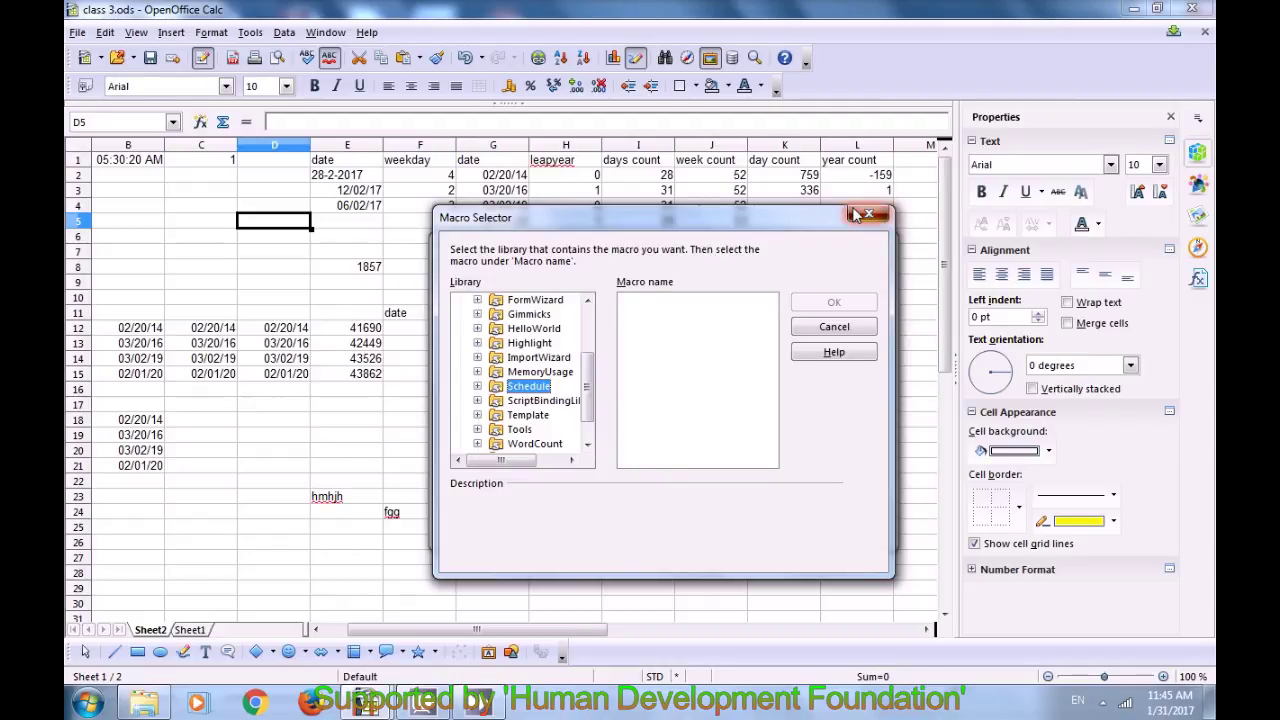
click(867, 215)
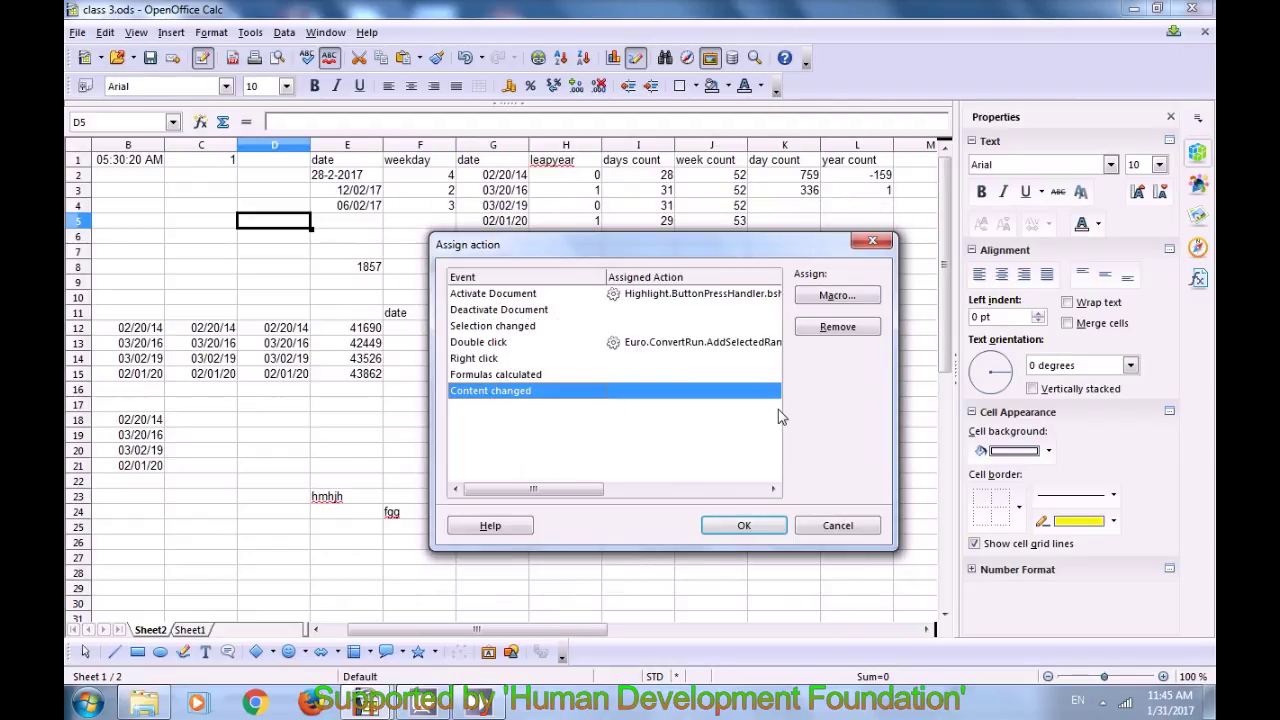
Step: Remove the macros from both the Activate Document and Double click events, then confirm
click(632, 288)
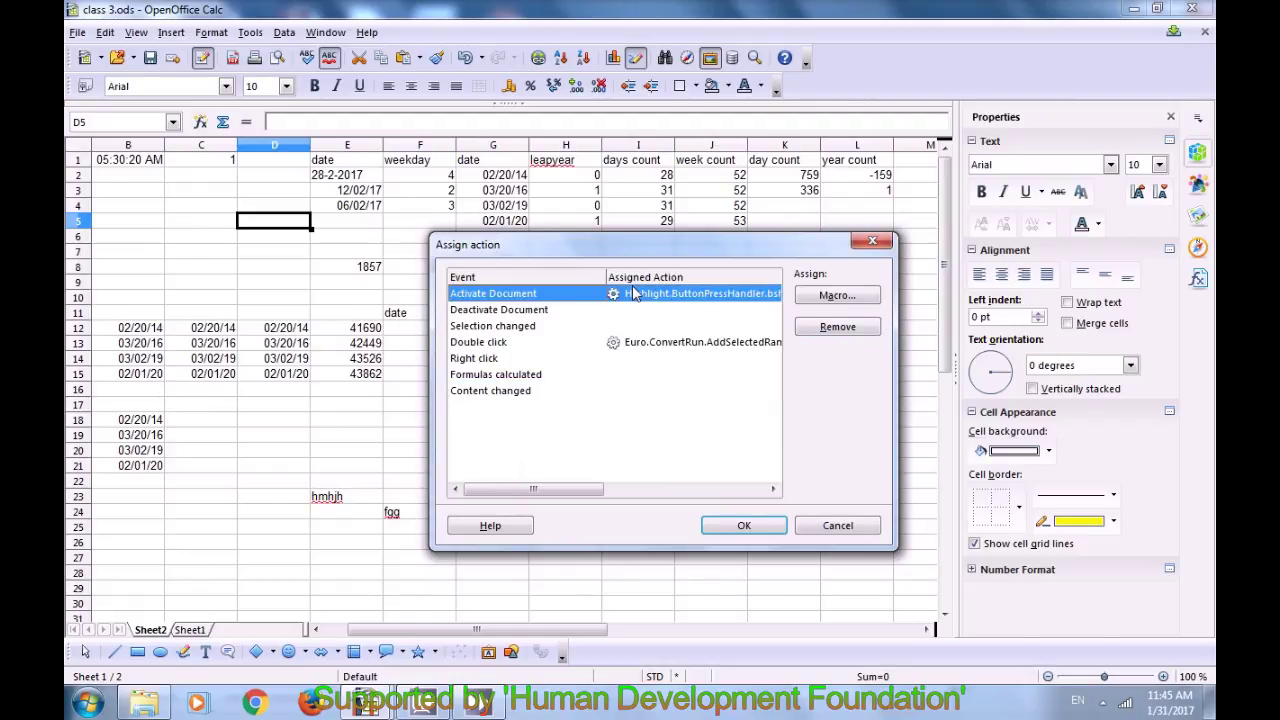
click(813, 332)
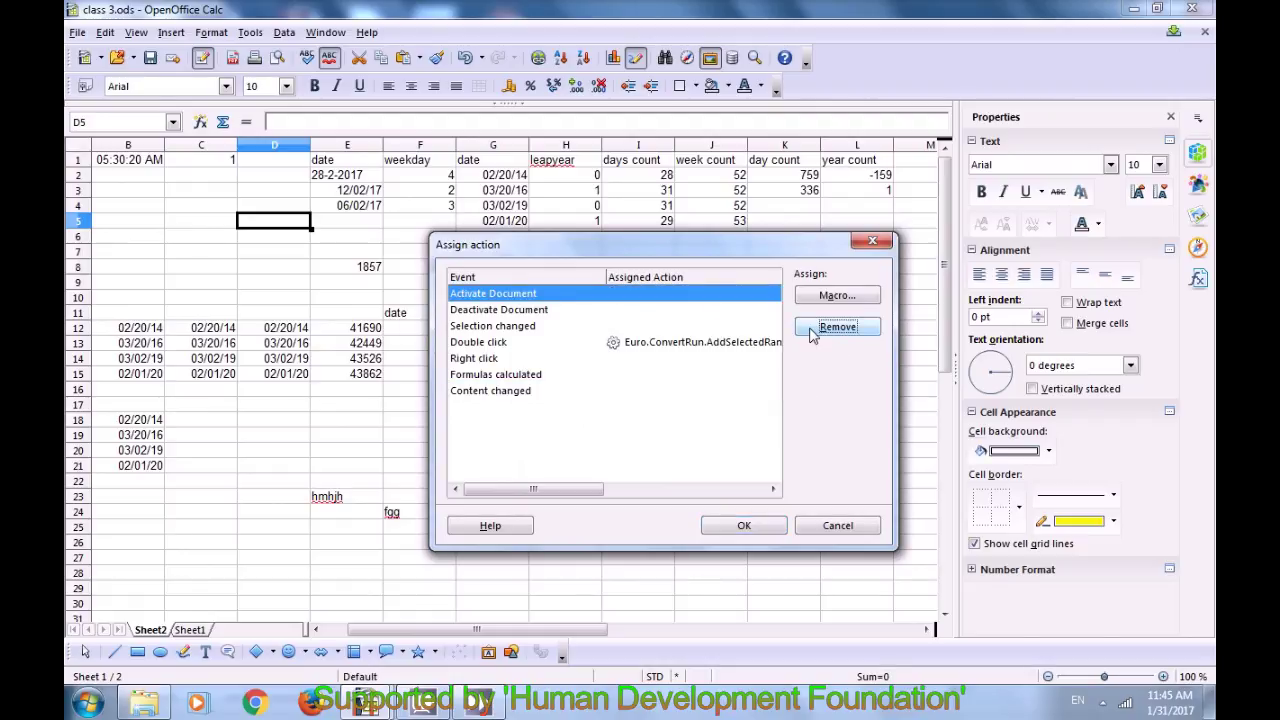
click(652, 346)
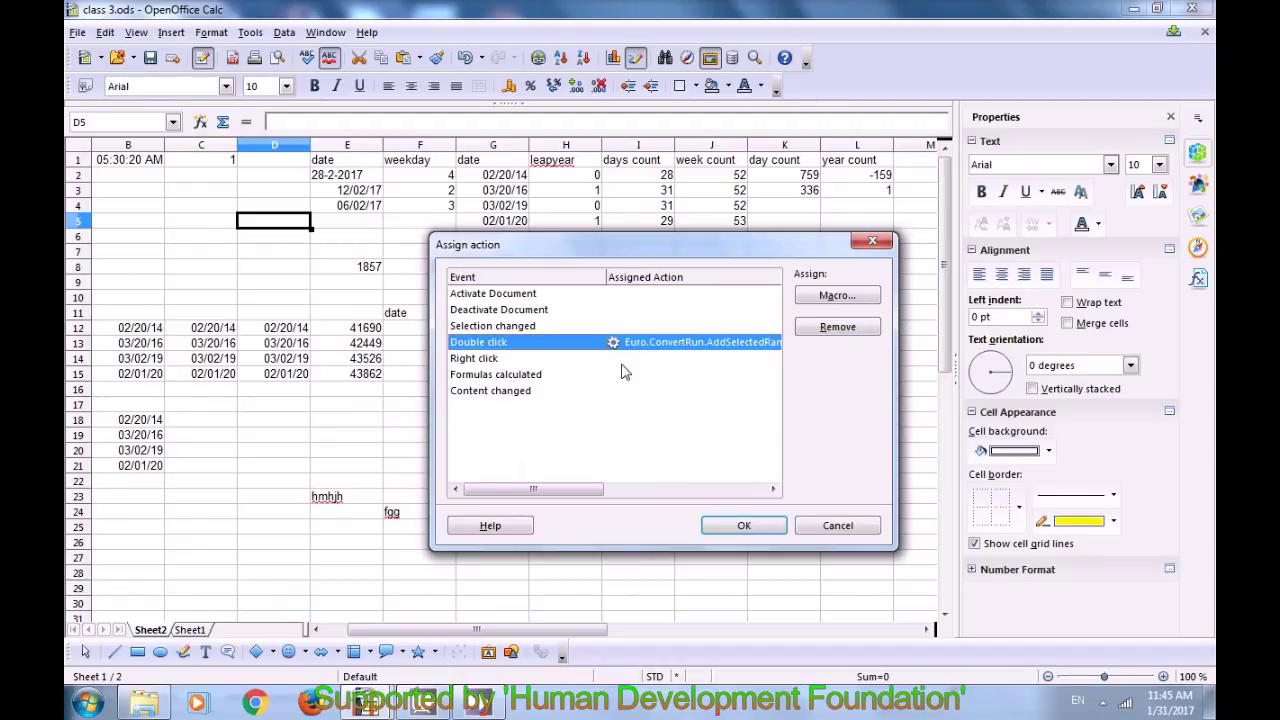
click(831, 330)
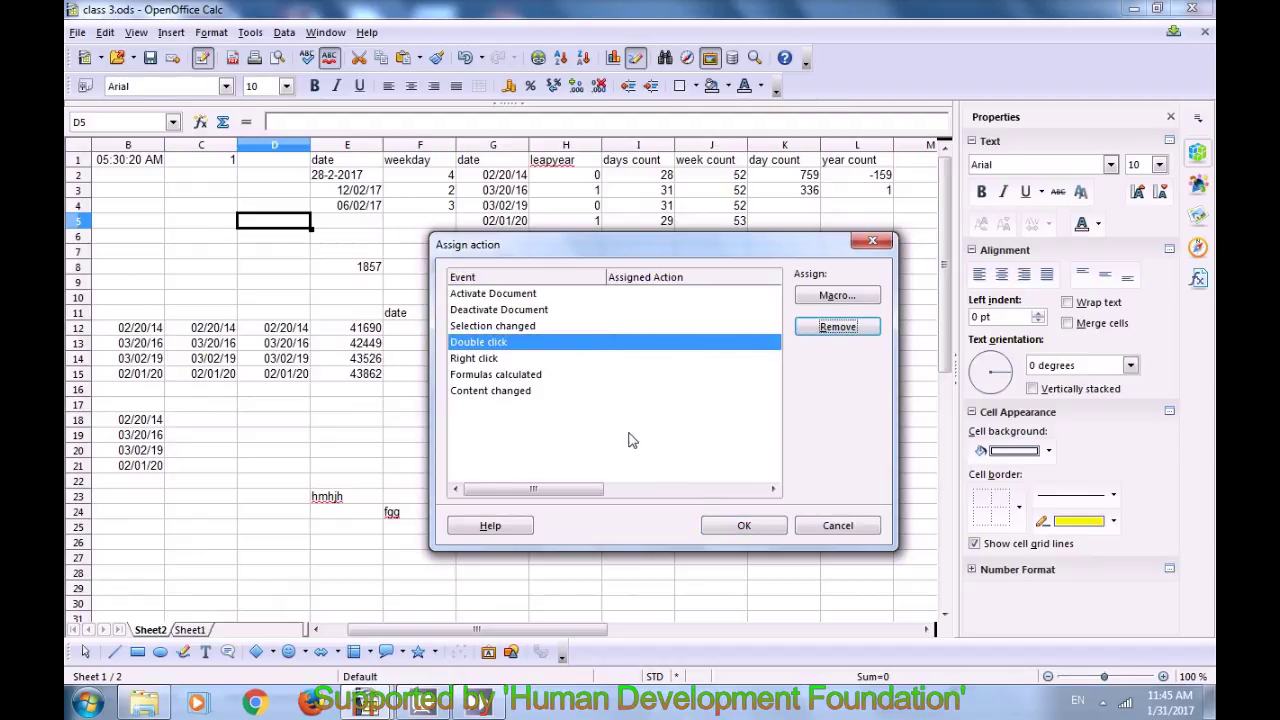
click(751, 524)
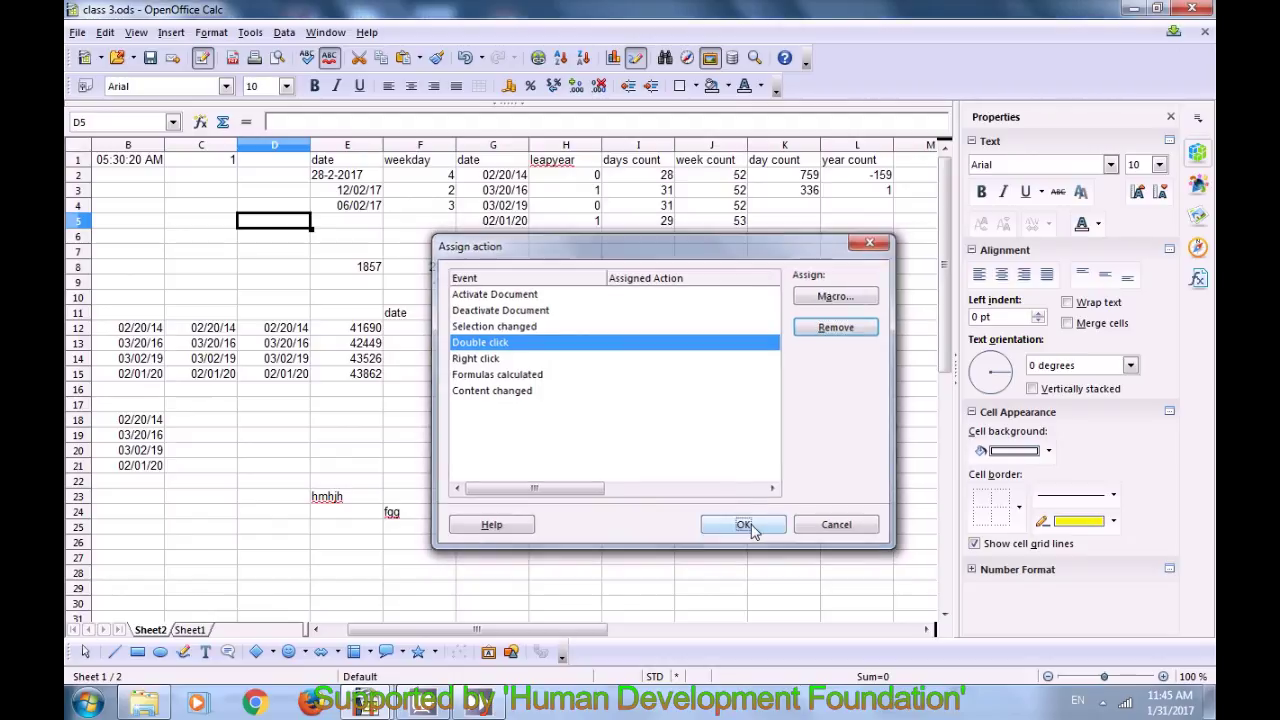
click(296, 450)
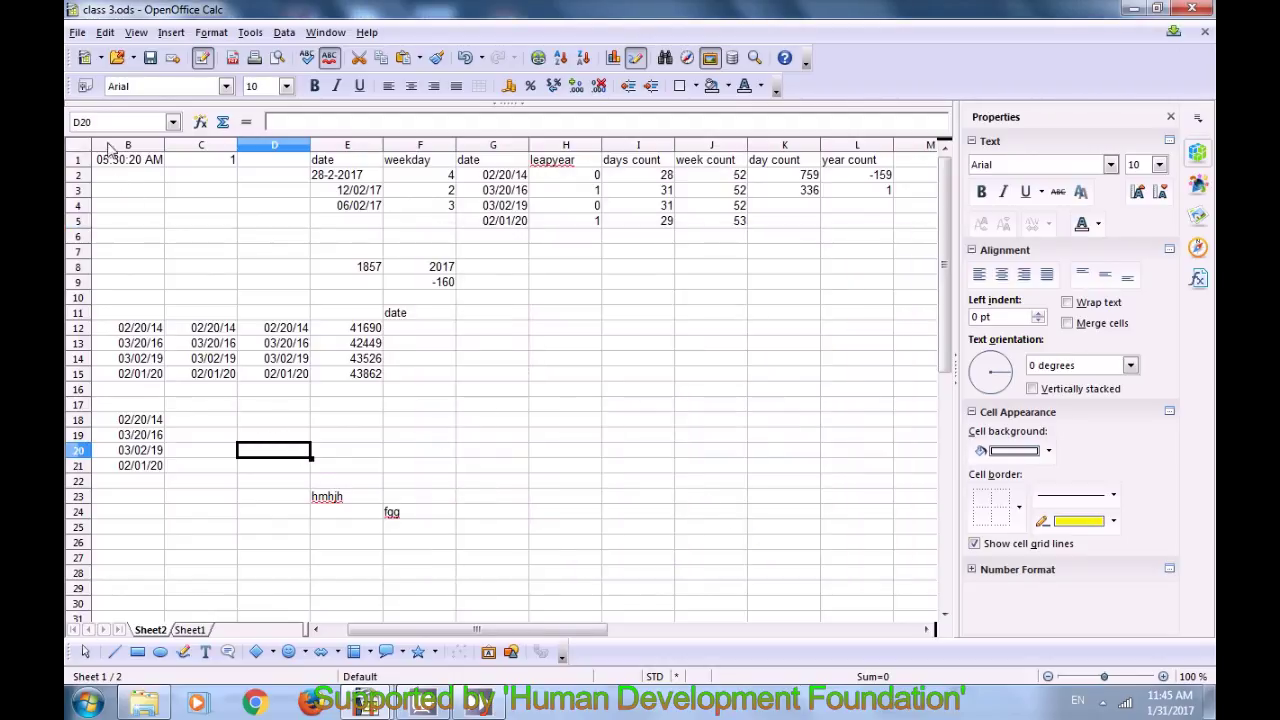
Step: Move Sheet2 via Move/Copy Sheet with '- new document -' as the destination, Copy unchecked
click(106, 34)
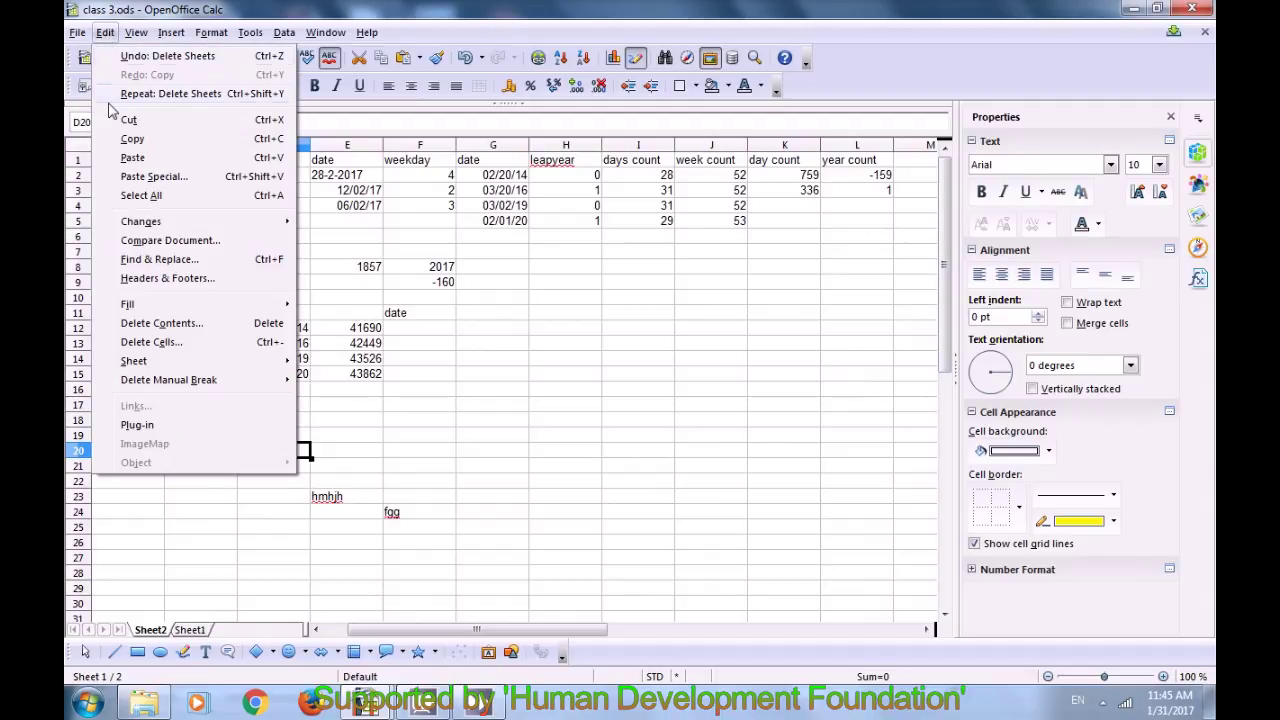
mouse_move(160, 366)
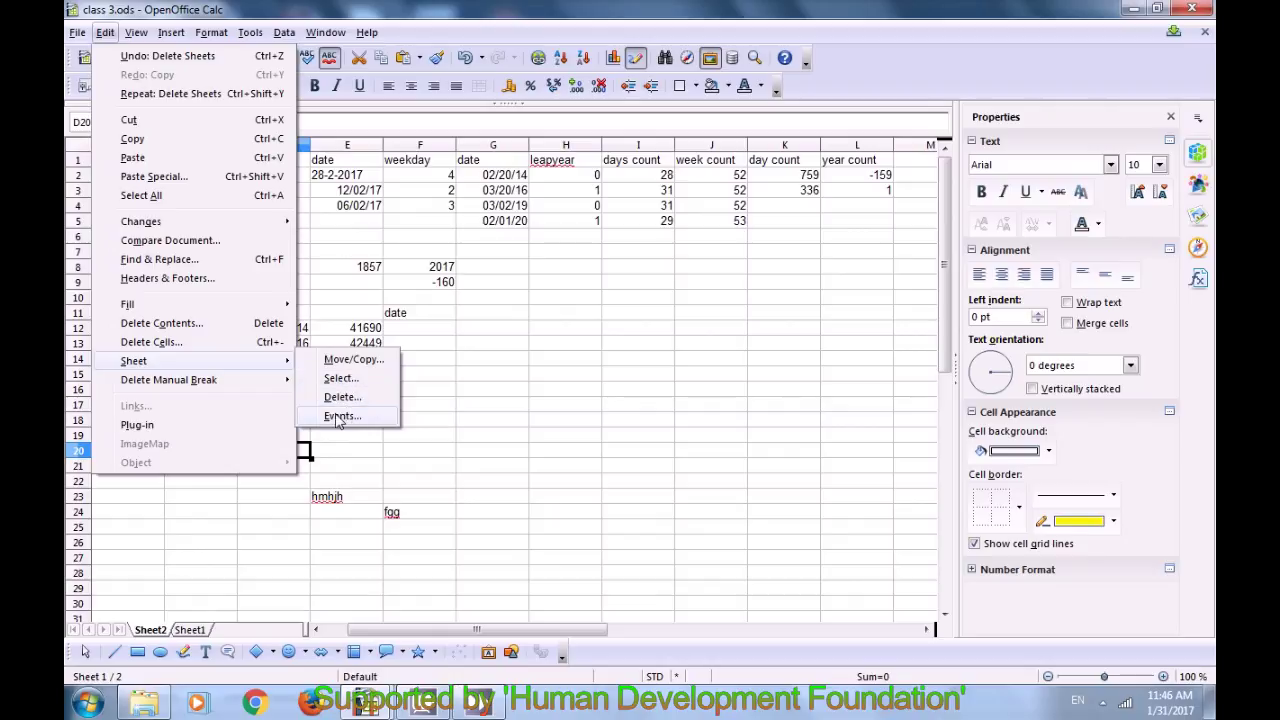
click(333, 362)
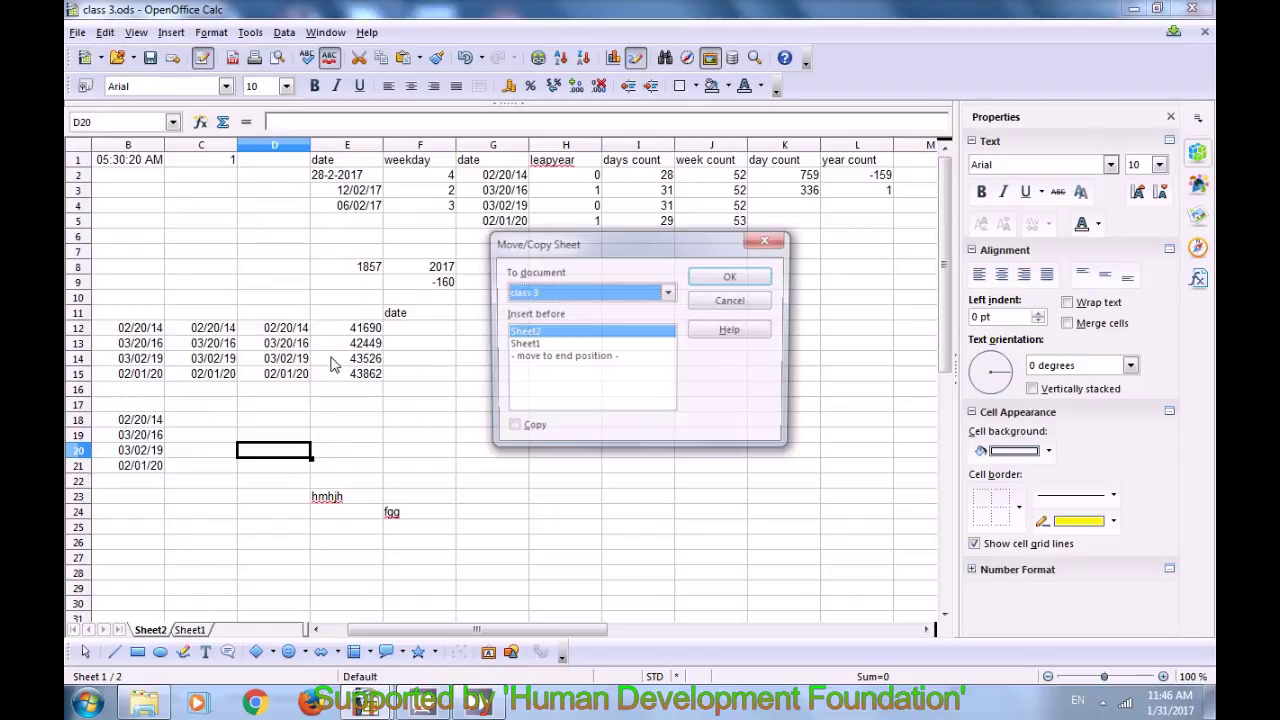
click(669, 292)
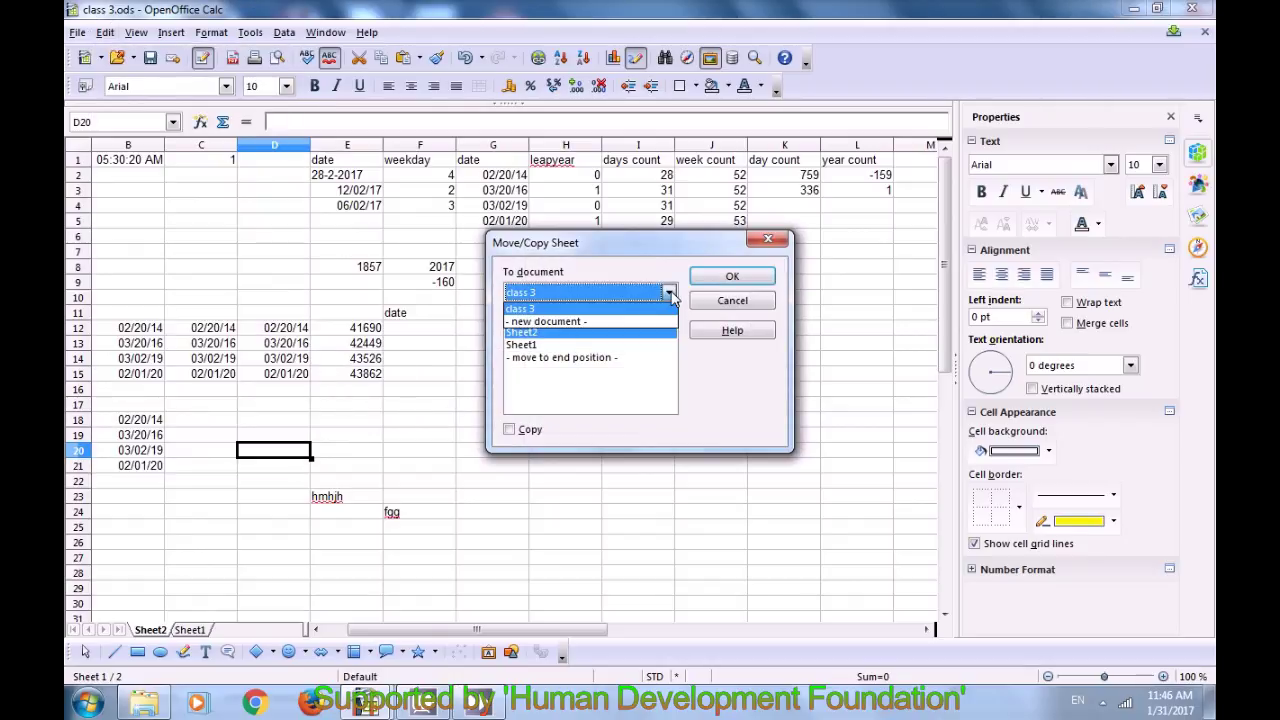
click(605, 320)
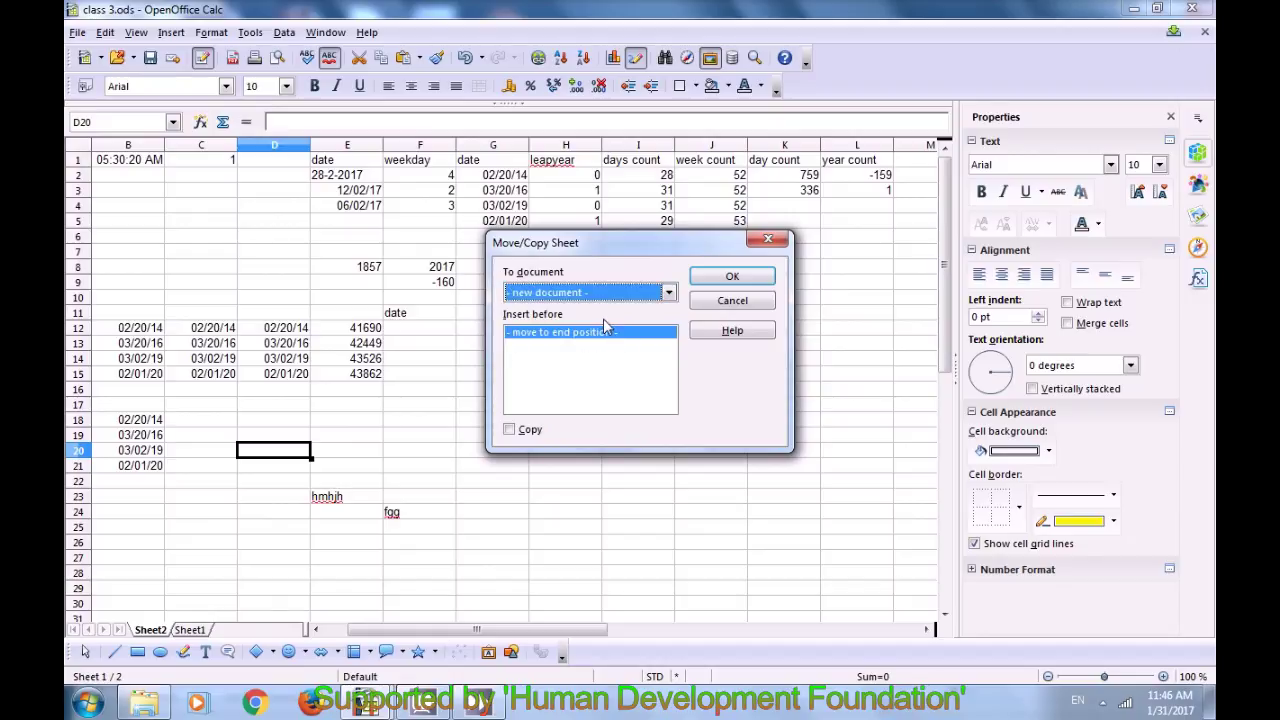
click(590, 298)
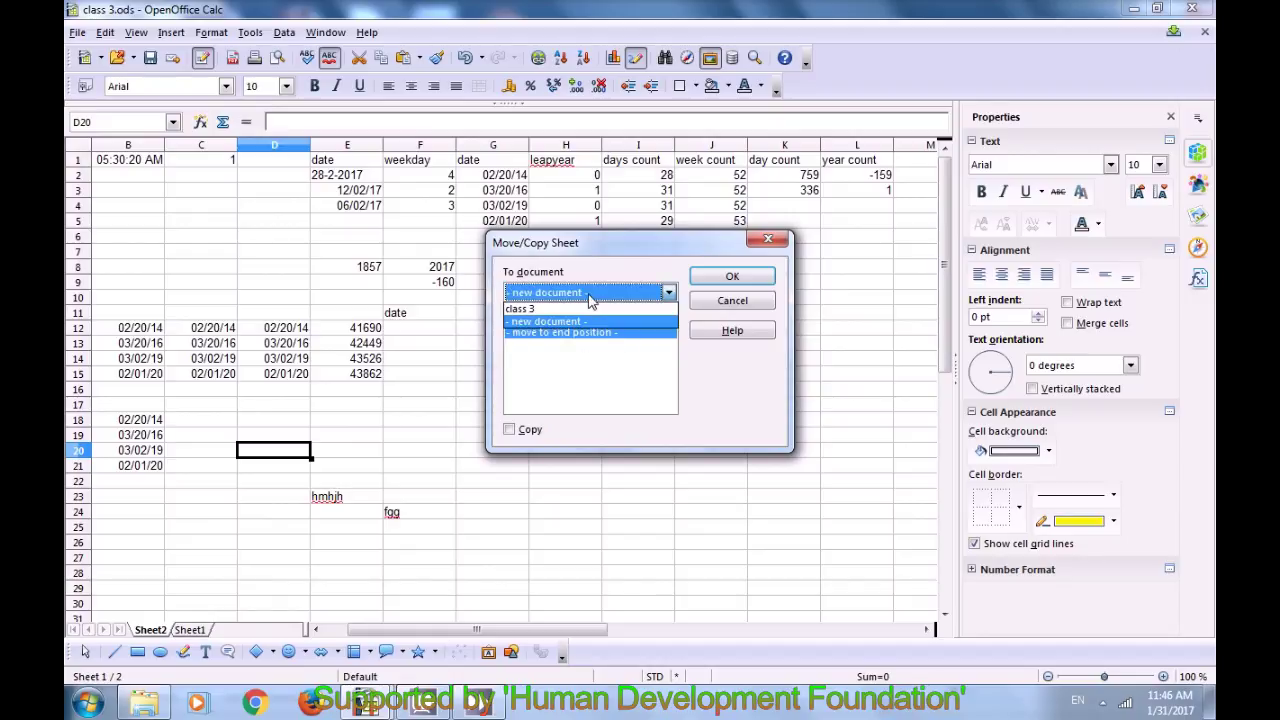
click(585, 321)
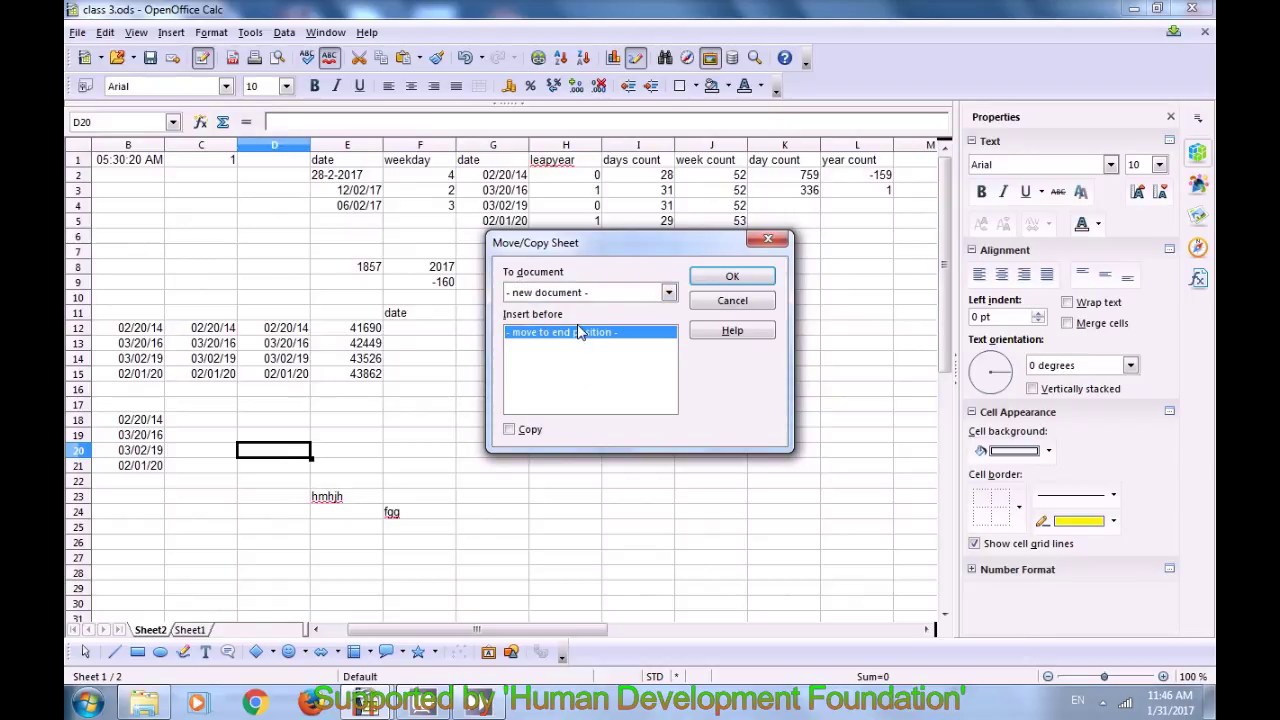
click(728, 280)
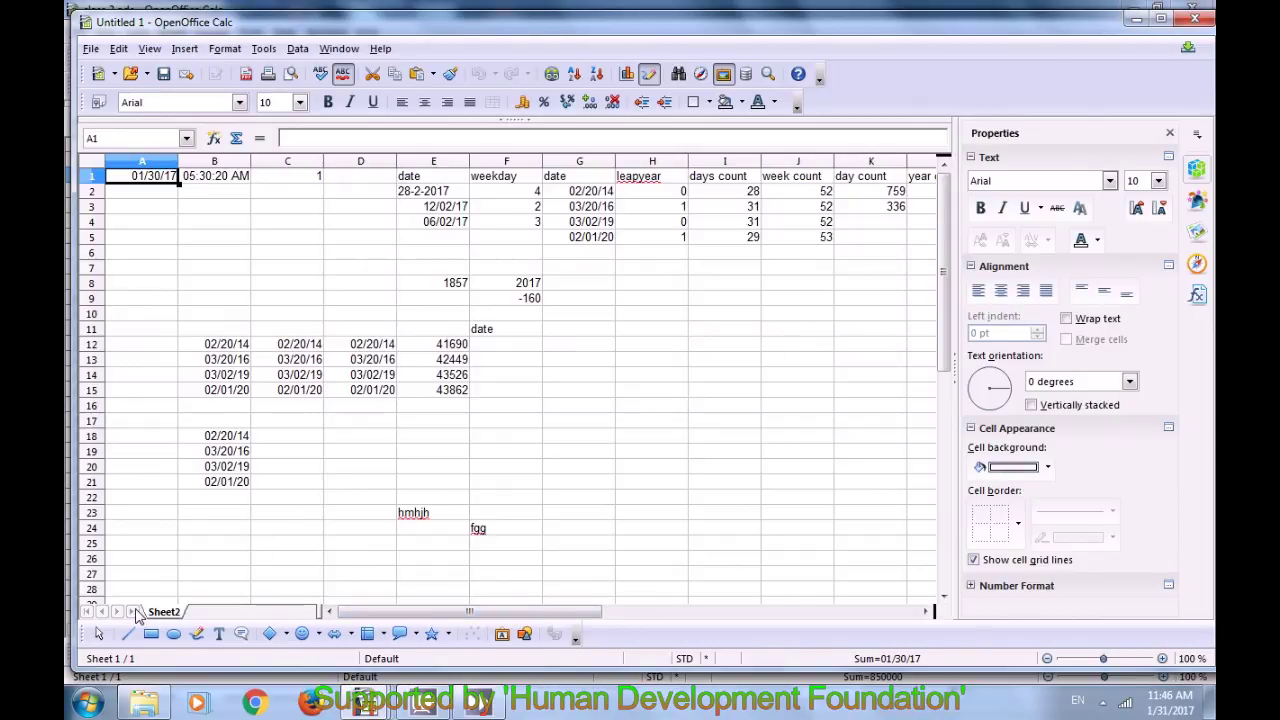
Step: Close the Untitled 1 document holding Sheet2, discarding its changes
drag(427, 607, 471, 614)
click(728, 435)
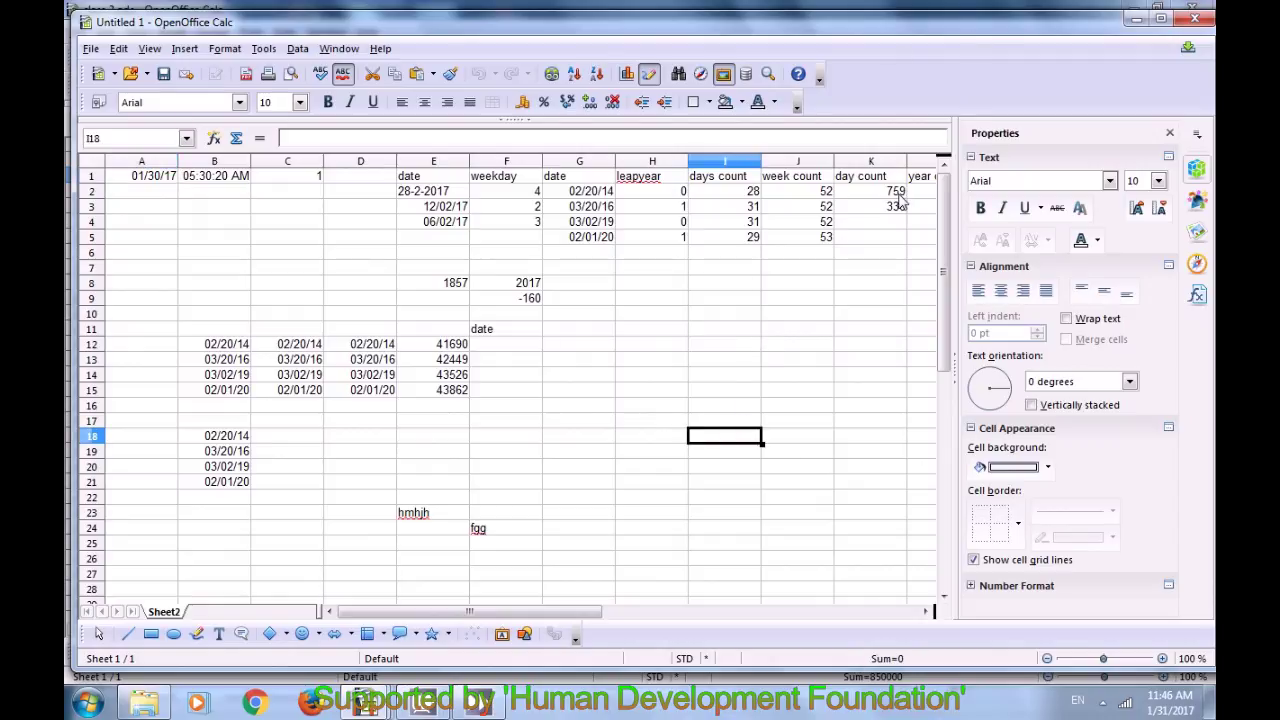
click(1194, 18)
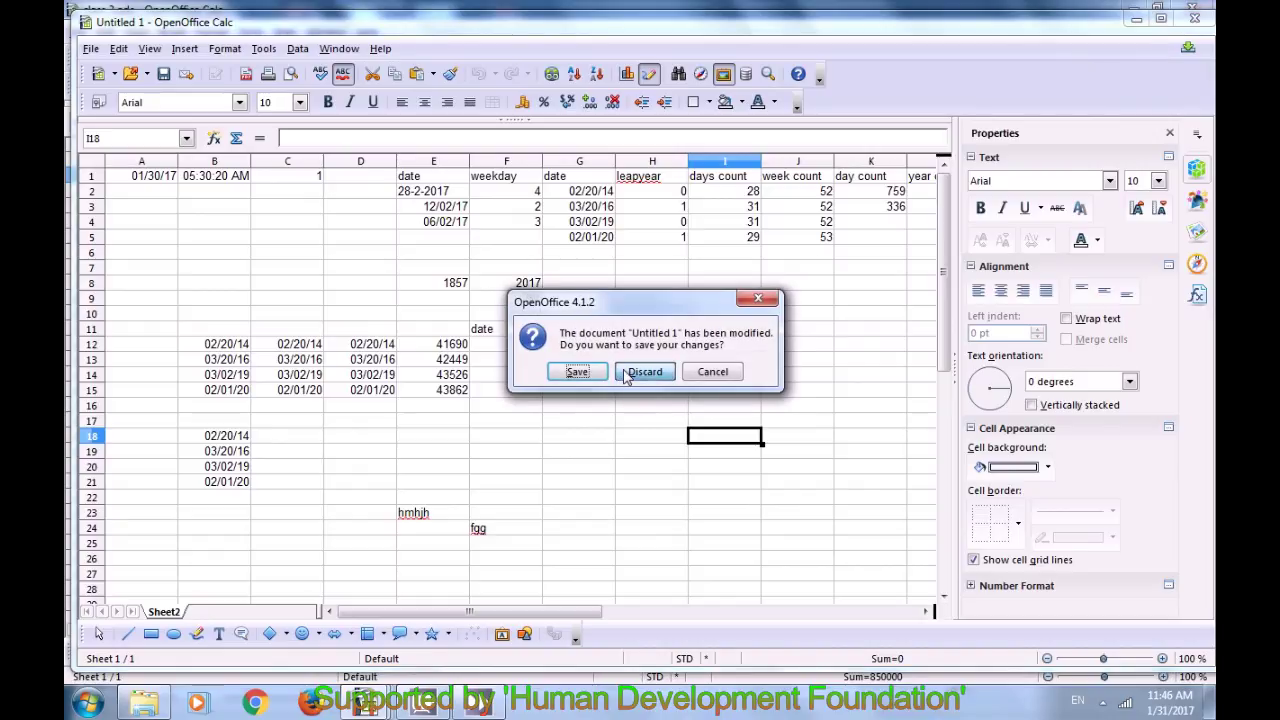
click(640, 372)
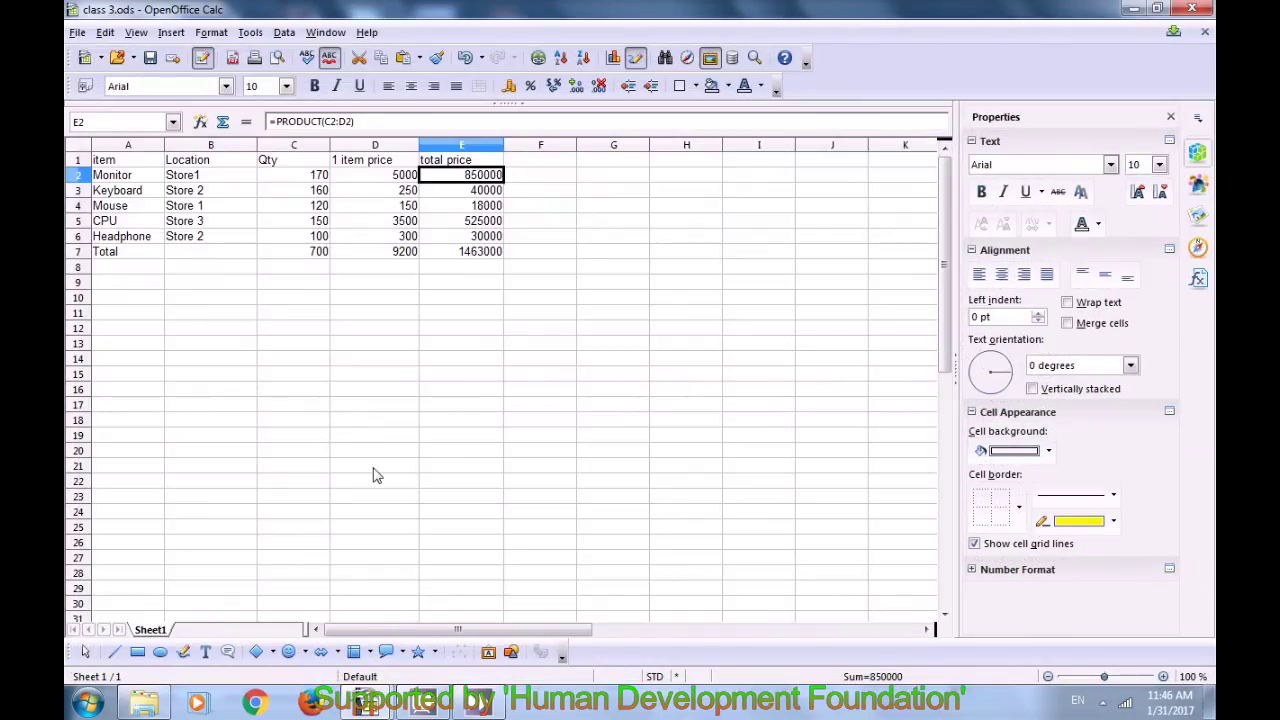
click(182, 636)
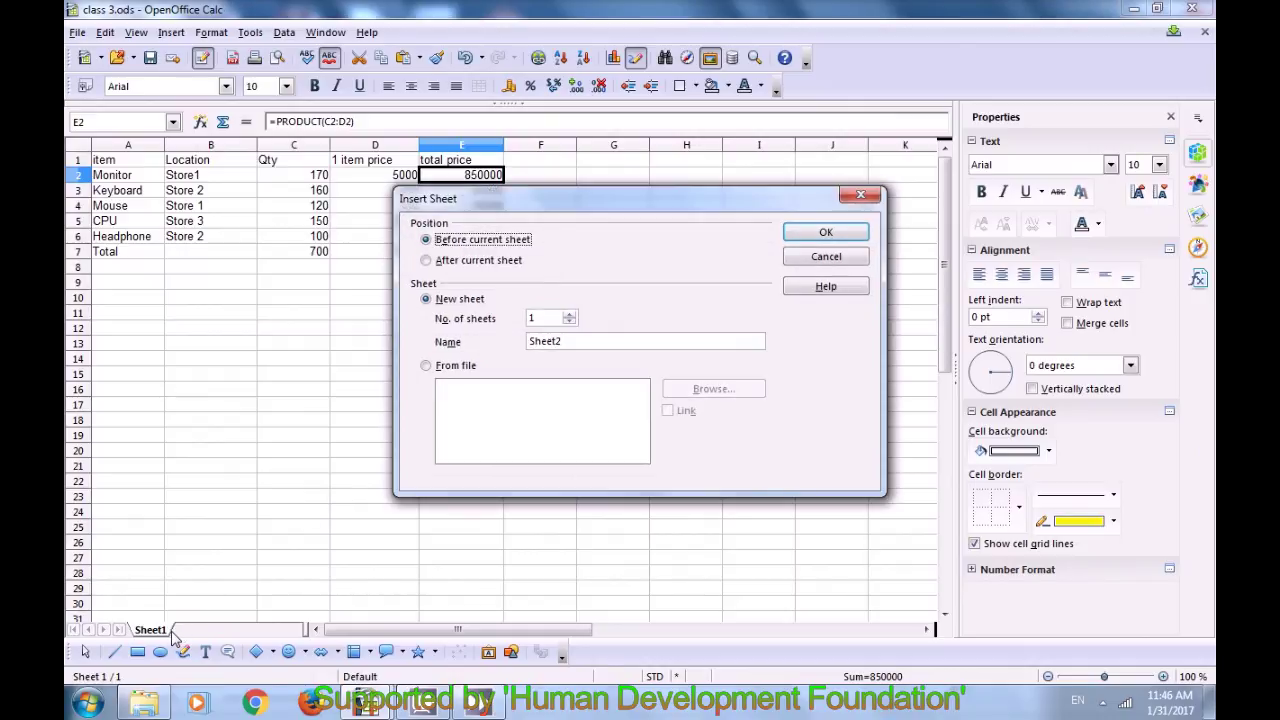
Step: Dismiss the Insert Sheet dialog and switch between the Sheet2 and blank Sheet3 tabs
click(860, 194)
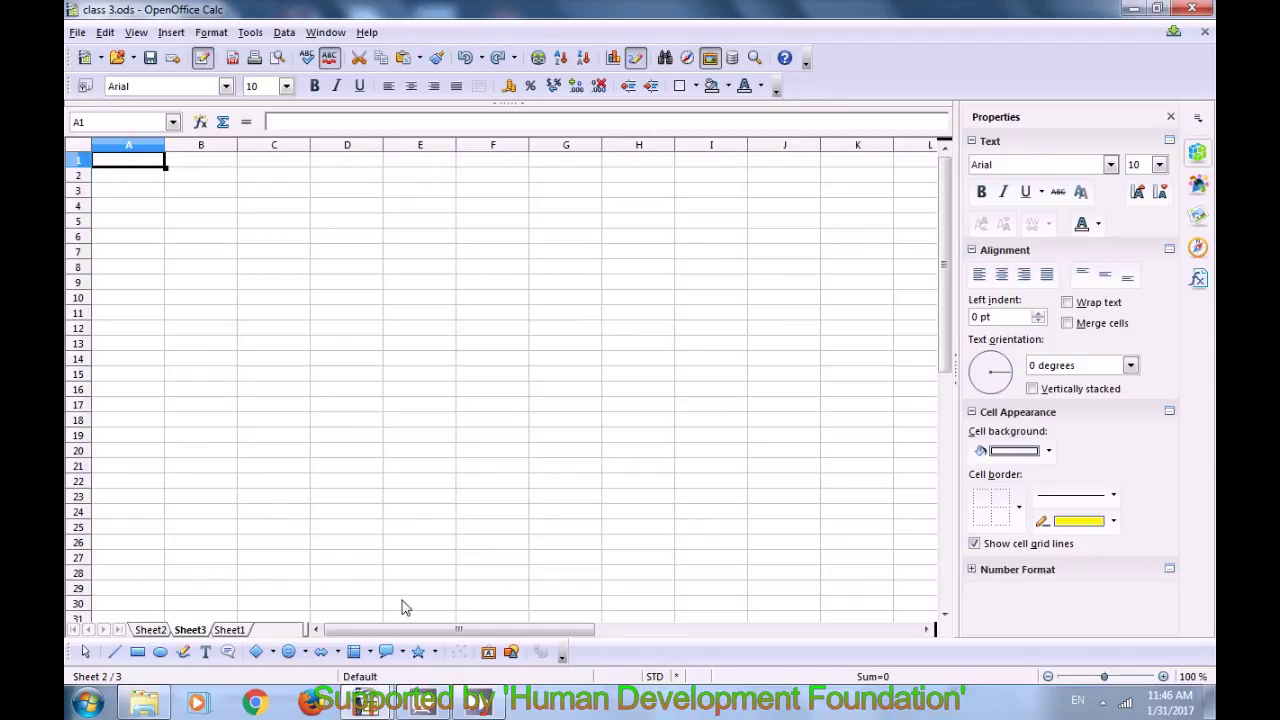
click(152, 629)
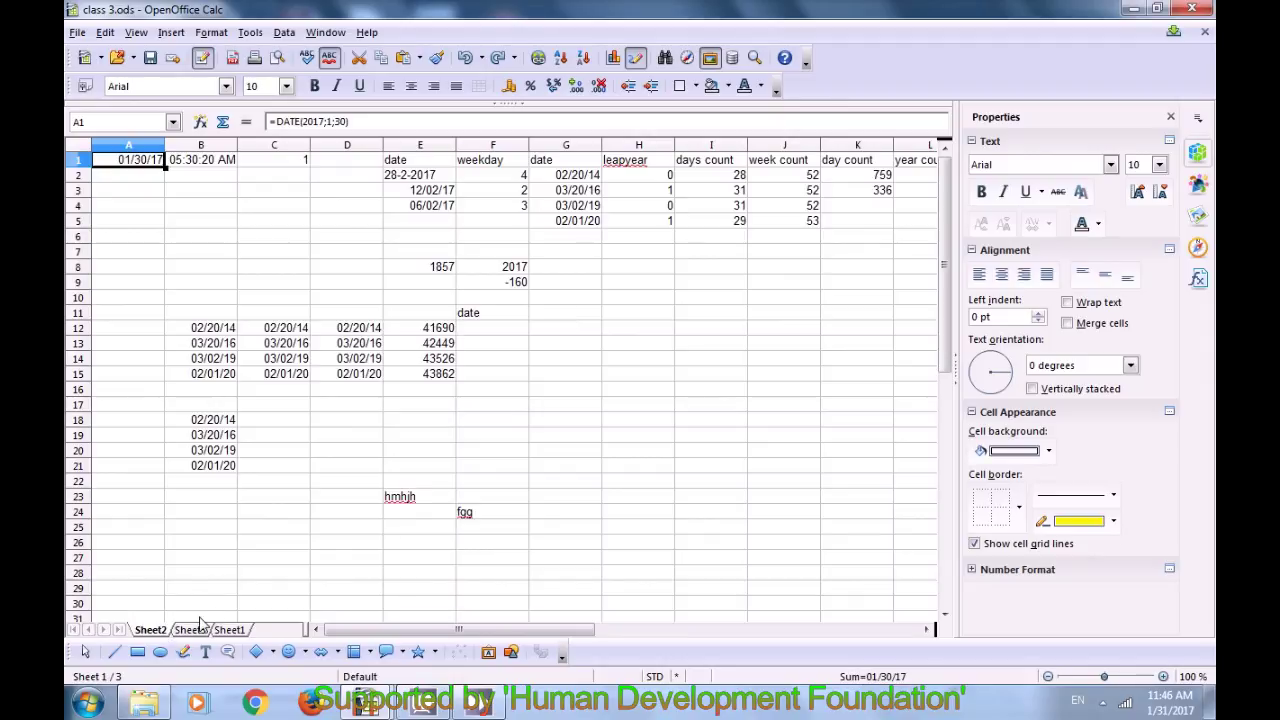
click(203, 616)
click(200, 630)
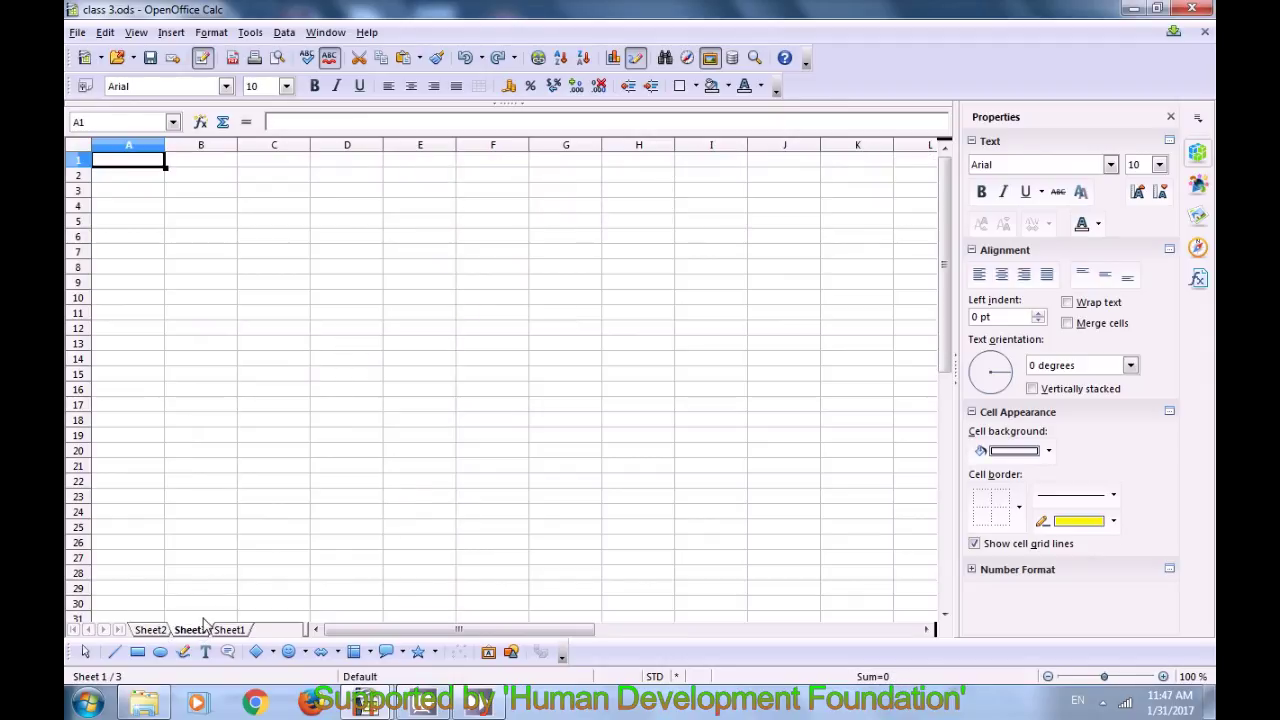
click(268, 516)
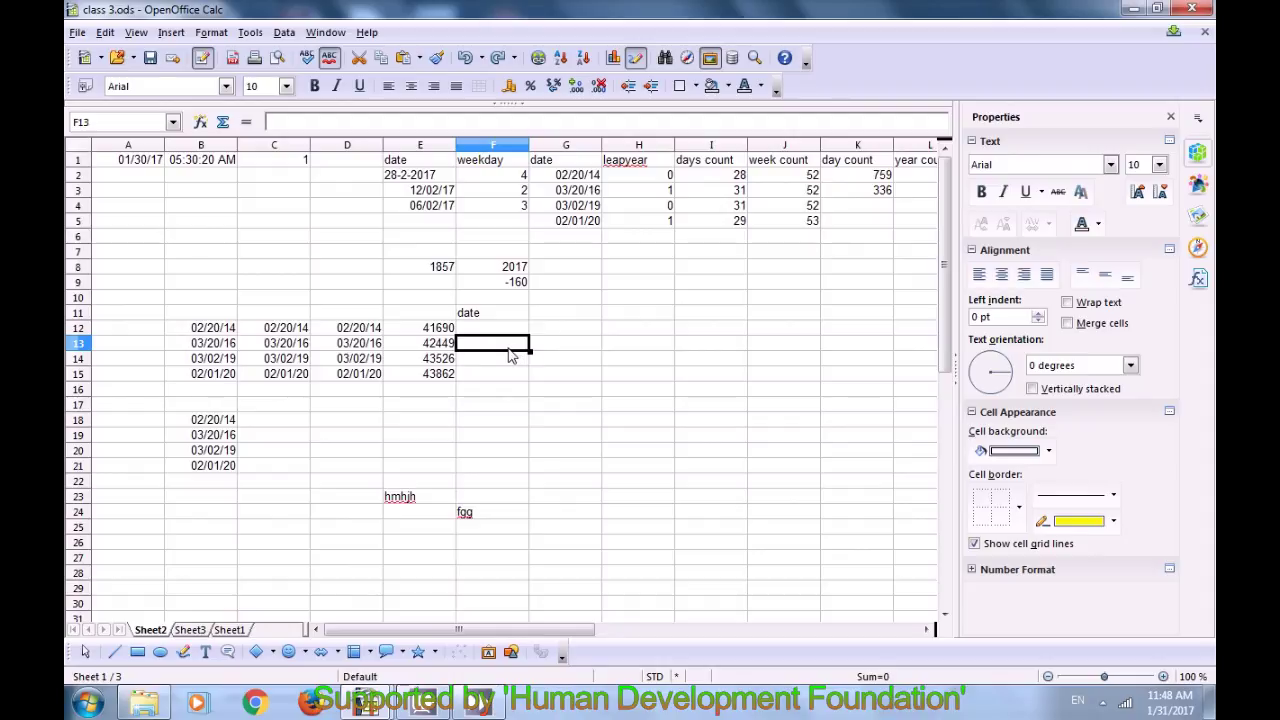
Step: Select cell G11 on Sheet2 as the position for the row break
click(563, 316)
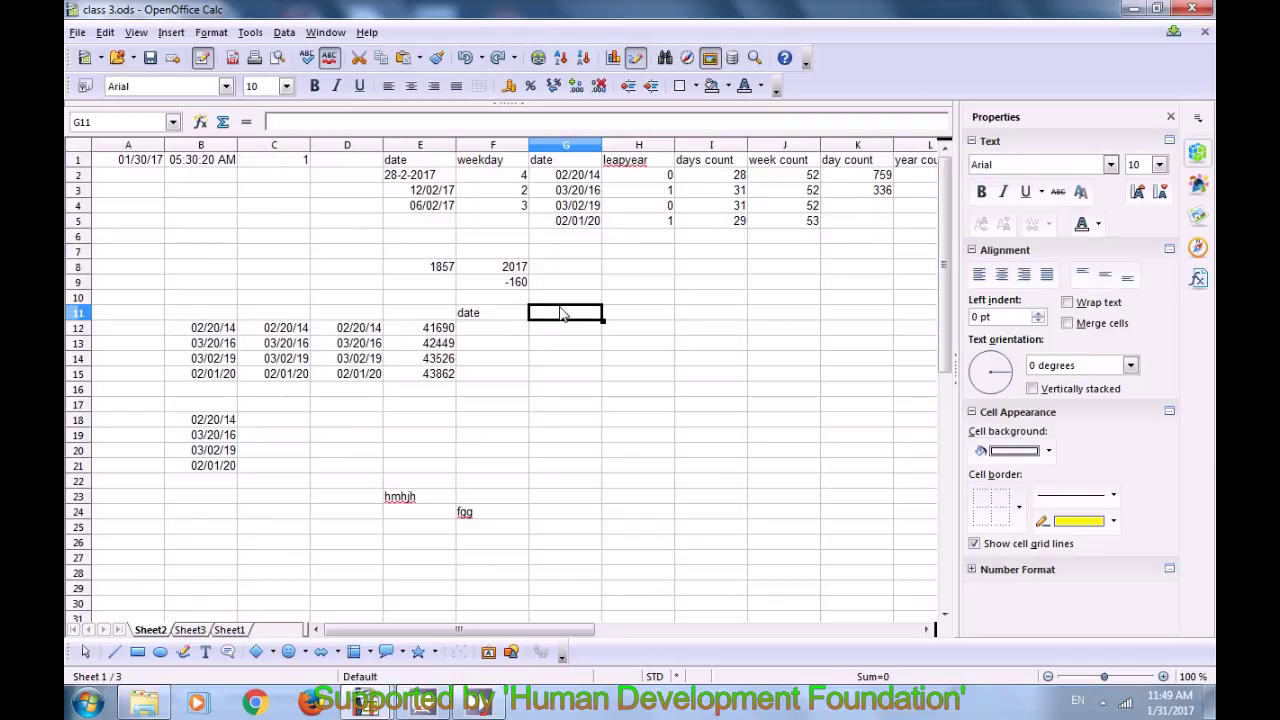
click(171, 33)
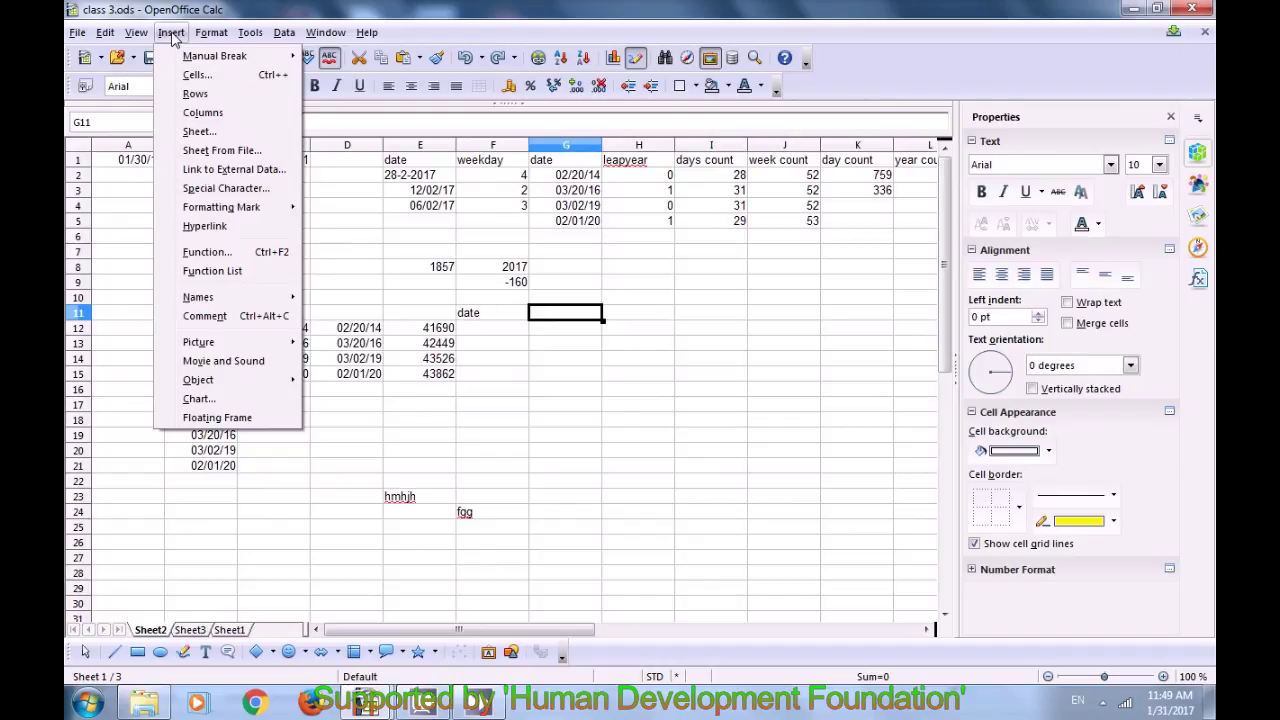
Step: Insert a manual row break above row 11 via Insert > Manual Break > Row Break
mouse_move(193, 60)
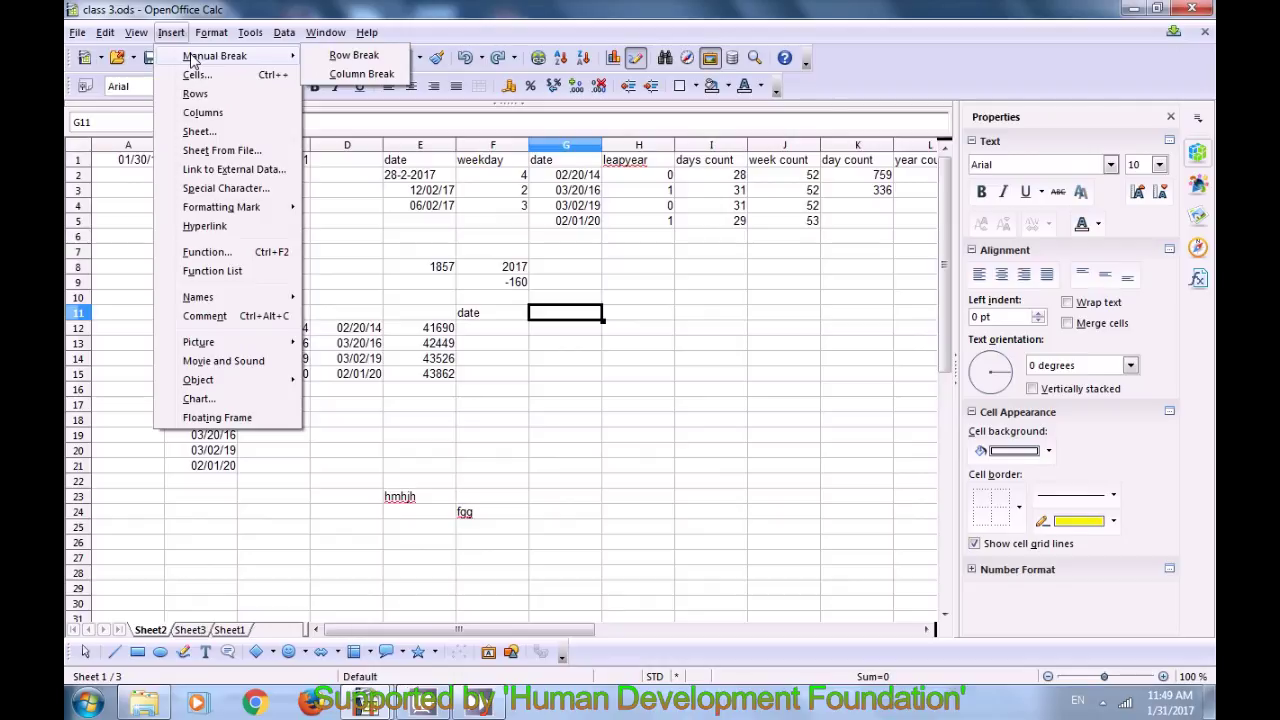
click(353, 56)
click(556, 332)
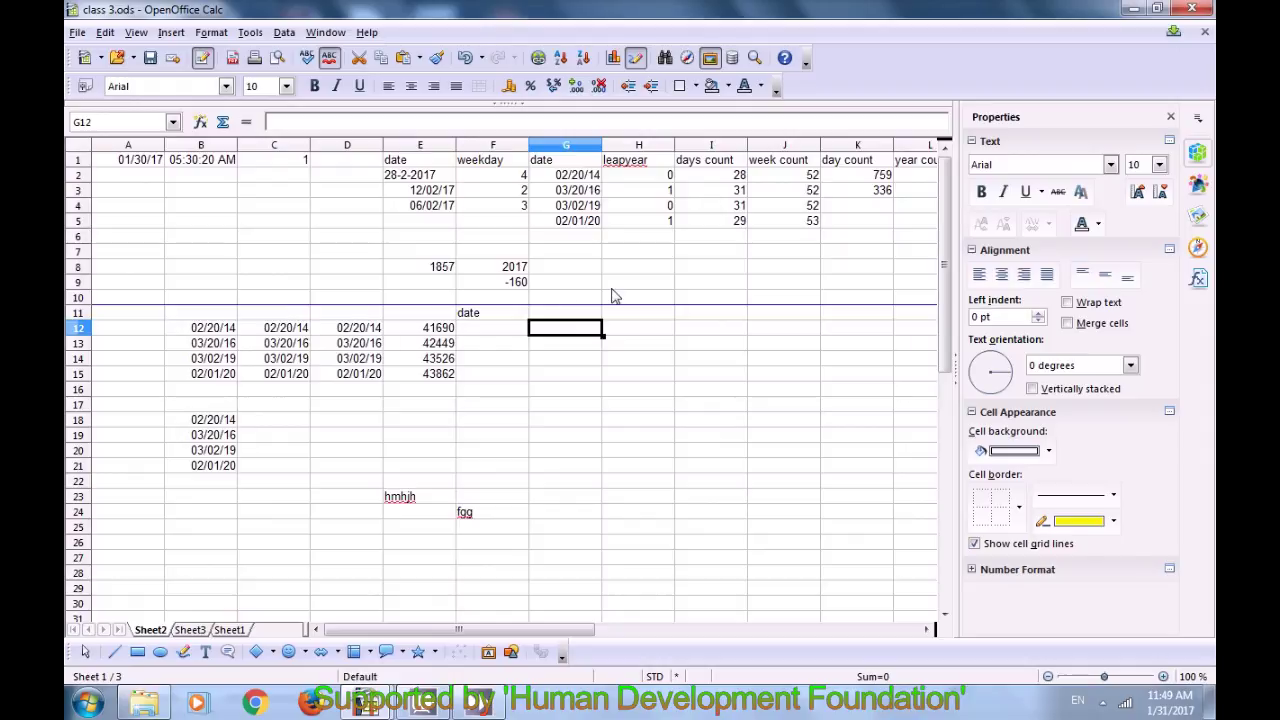
Step: Check in Page Preview that the first printed page stops at row 10, then close it
click(77, 33)
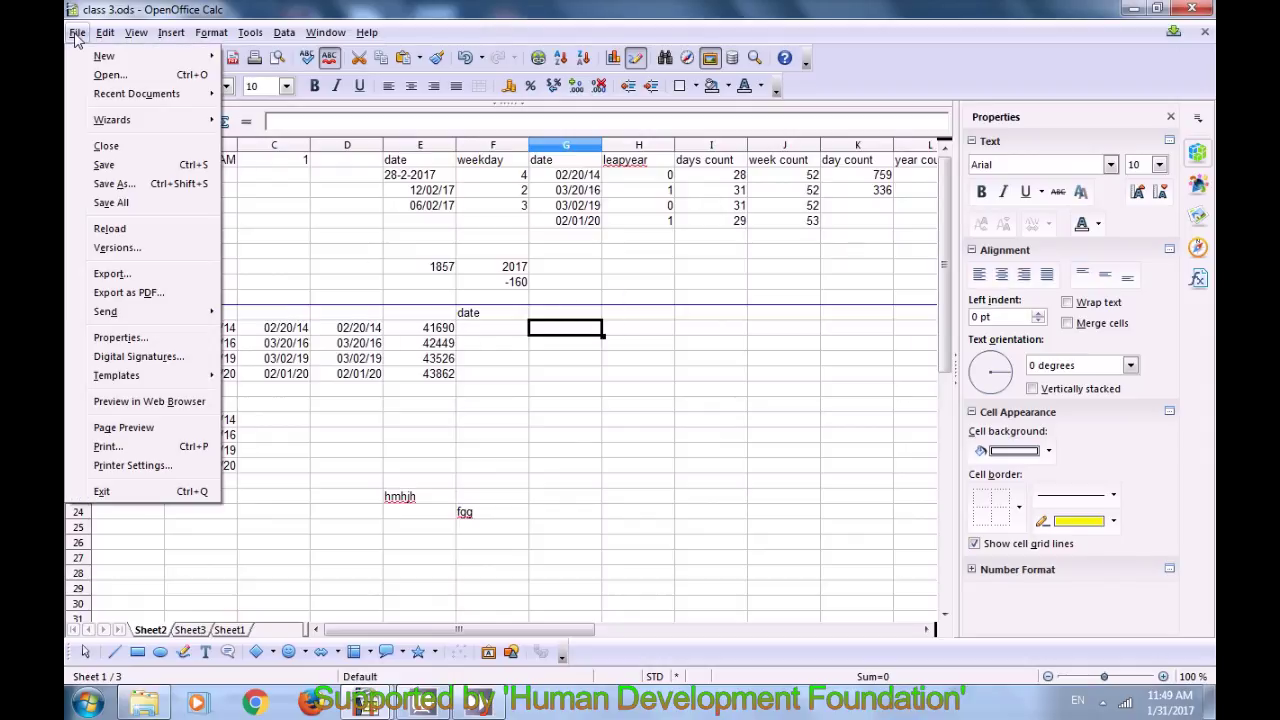
click(142, 429)
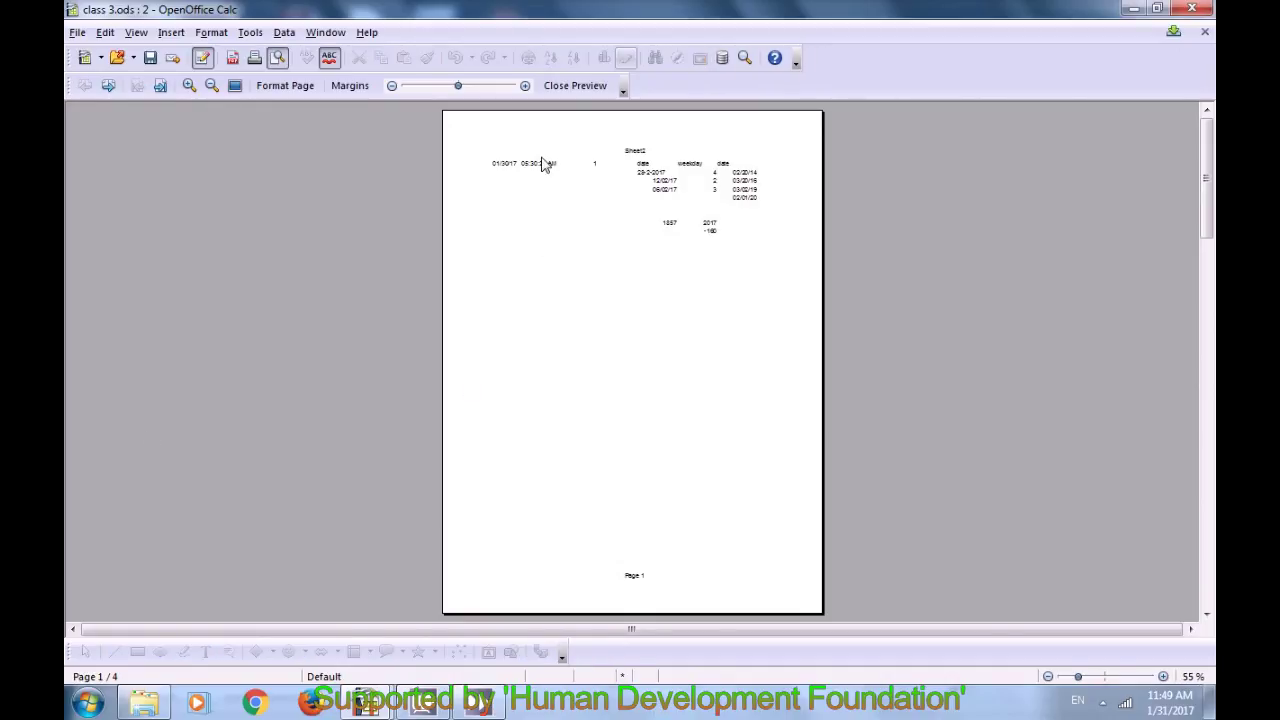
click(560, 86)
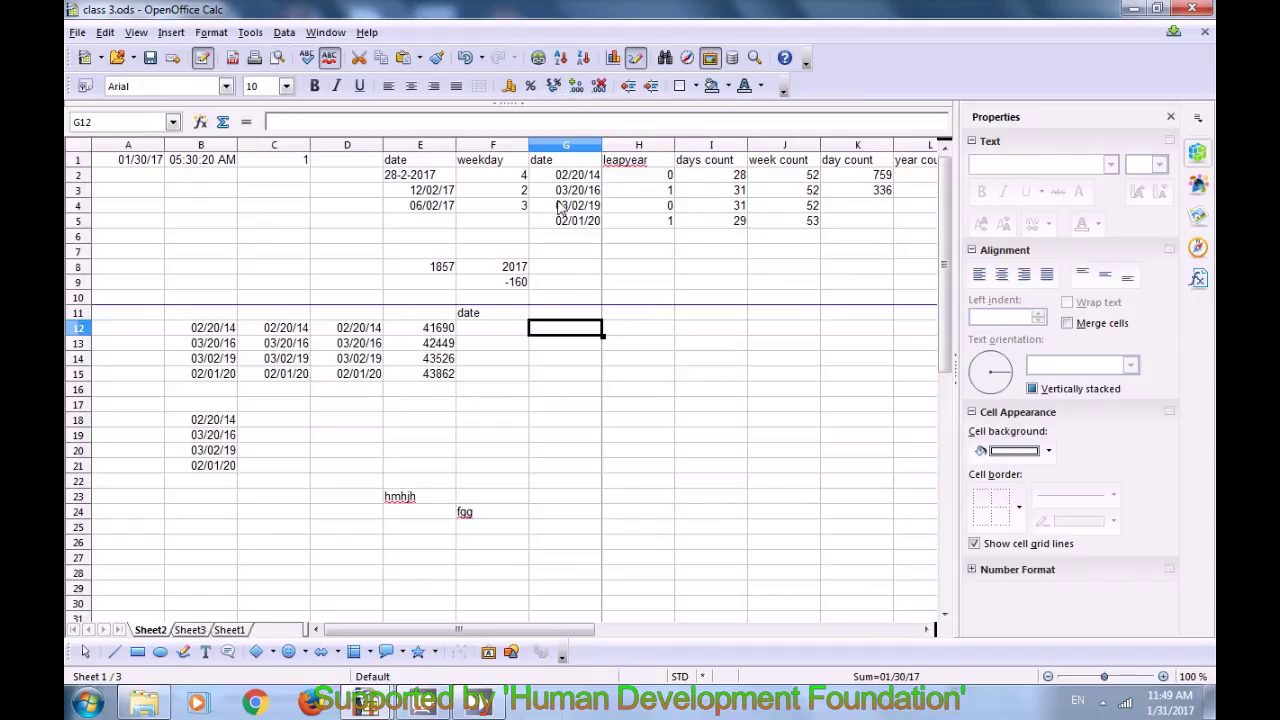
Step: Select cells around row 11 and browse the Edit menu without deleting the break
click(566, 303)
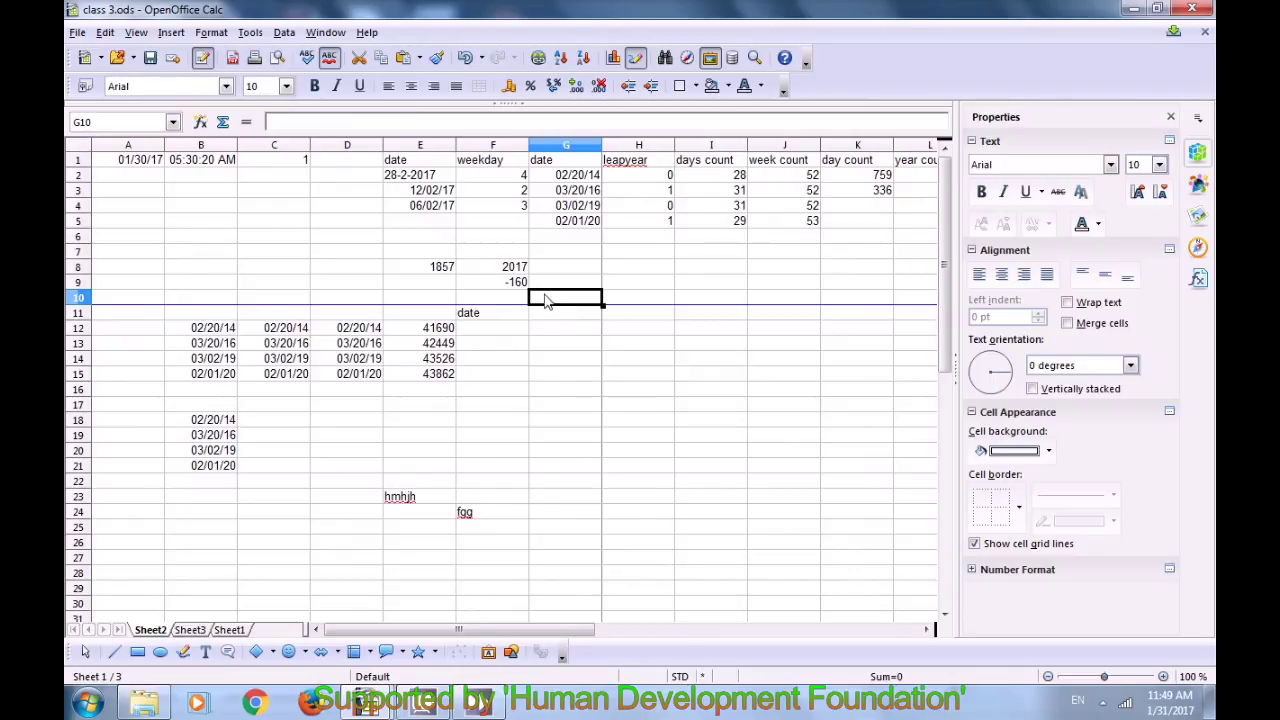
click(105, 33)
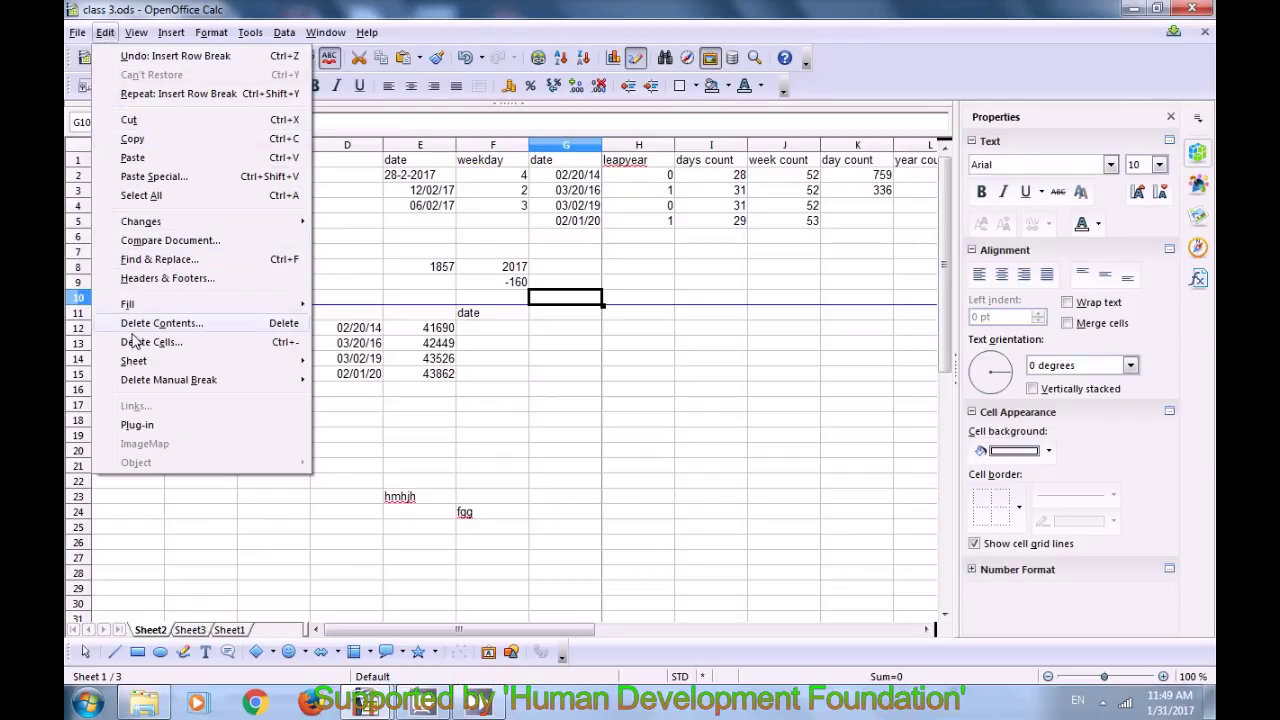
mouse_move(142, 390)
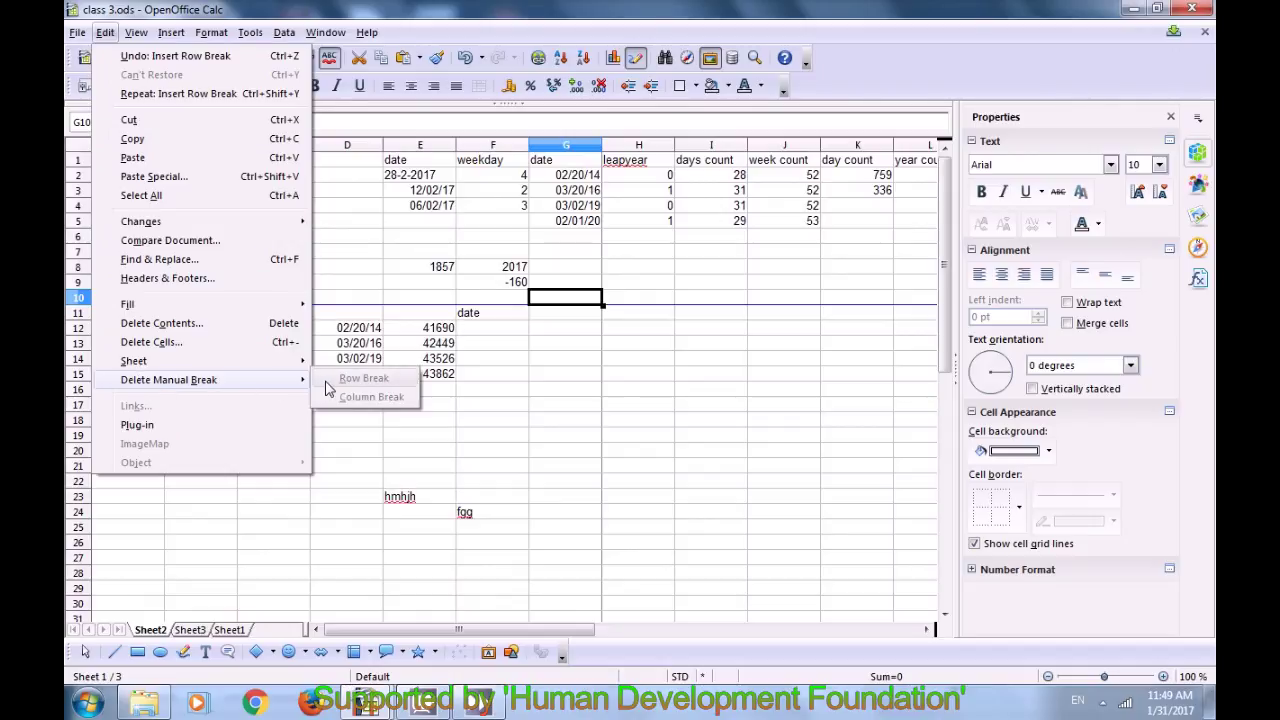
click(657, 317)
click(560, 315)
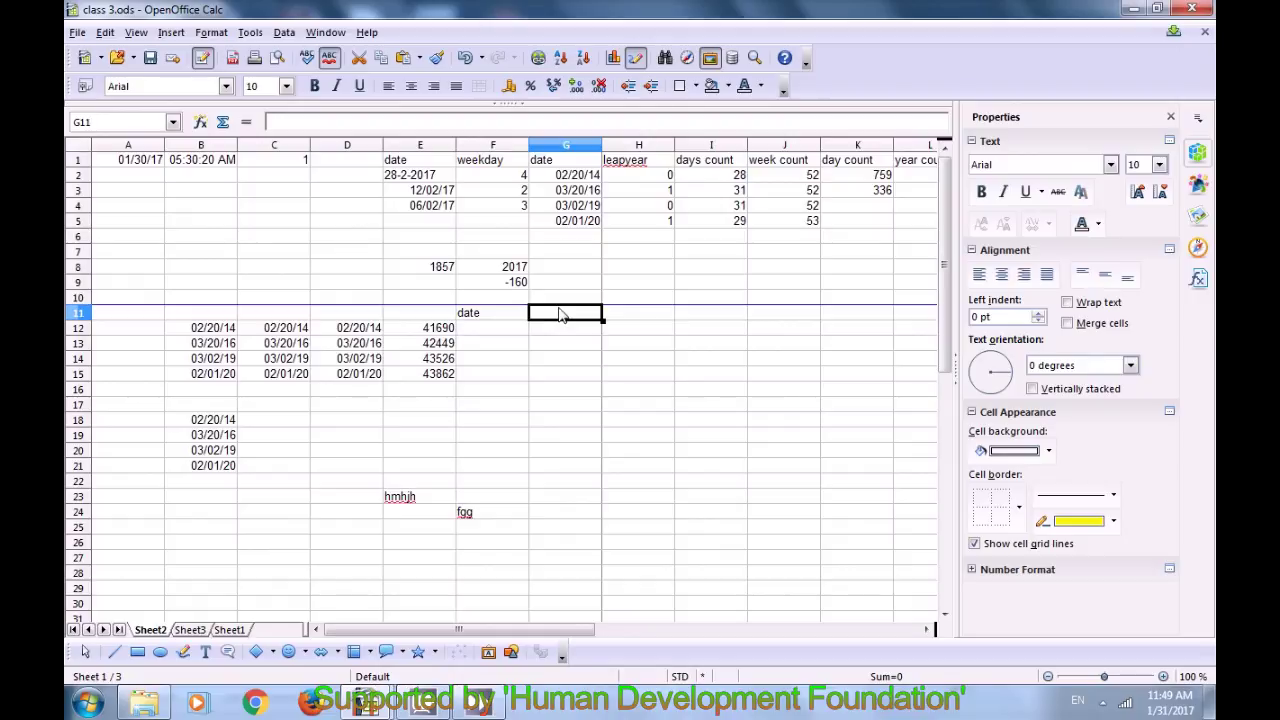
drag(560, 315, 668, 302)
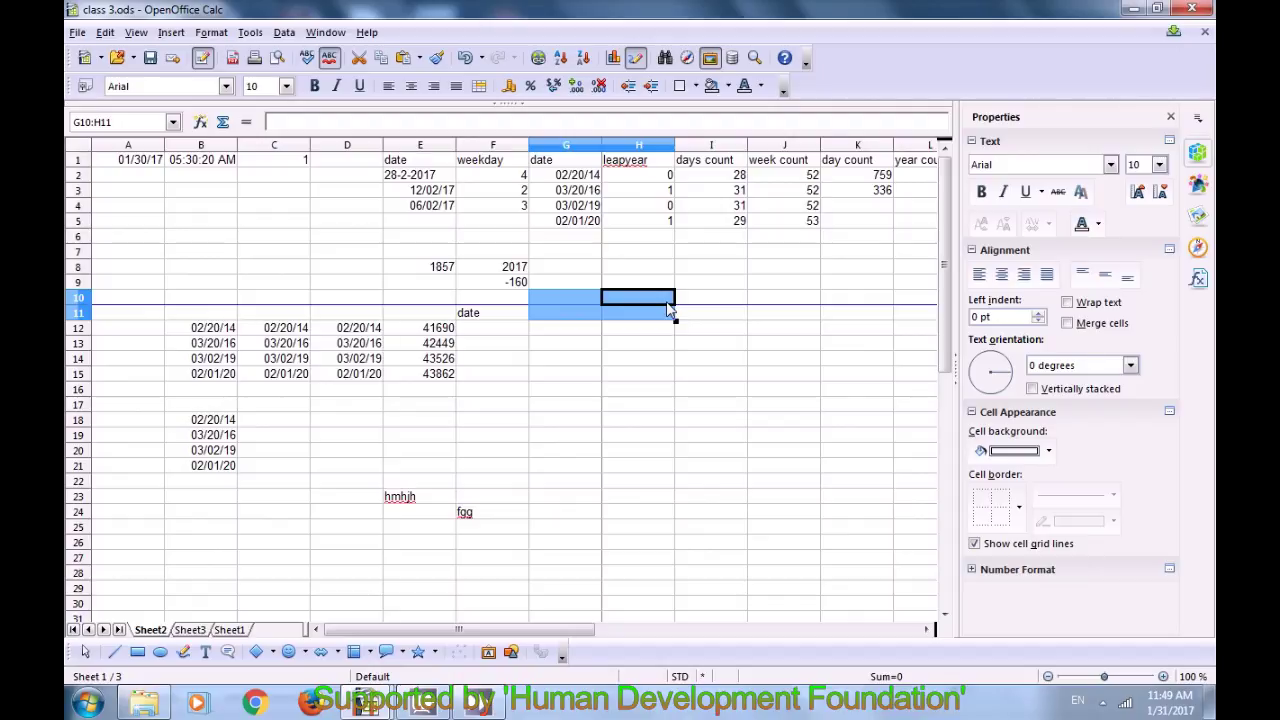
click(105, 33)
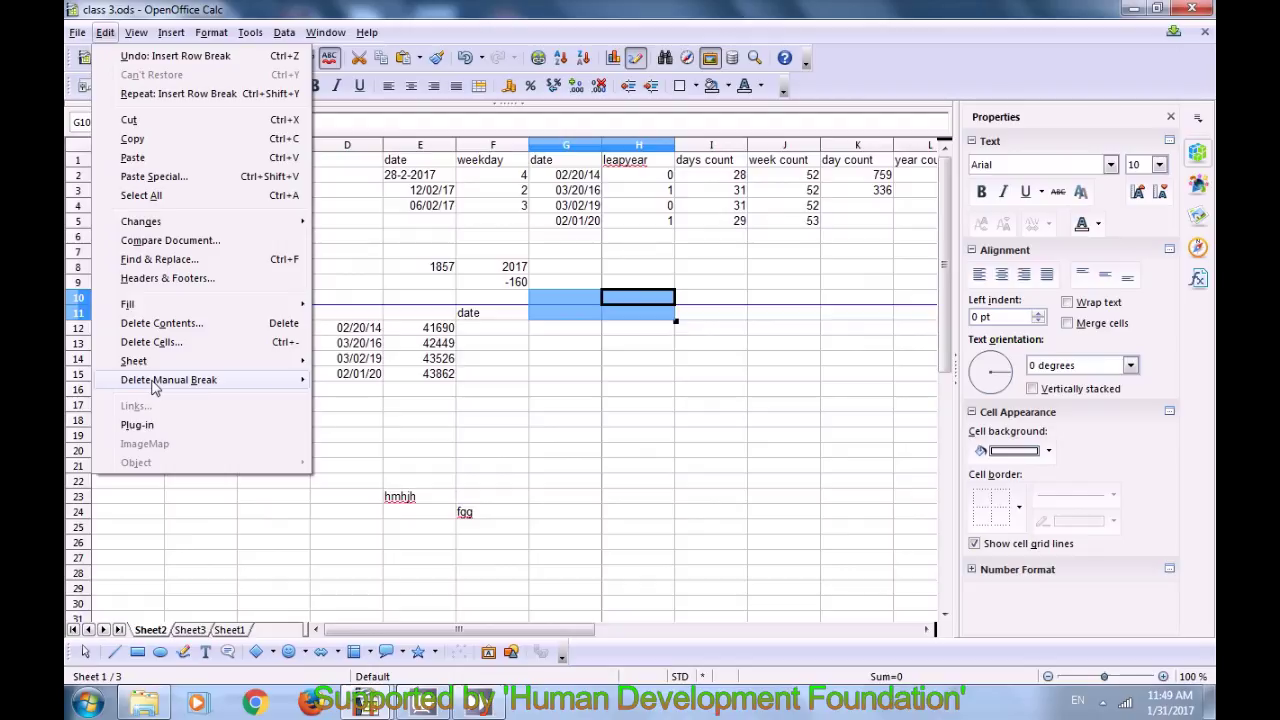
mouse_move(155, 380)
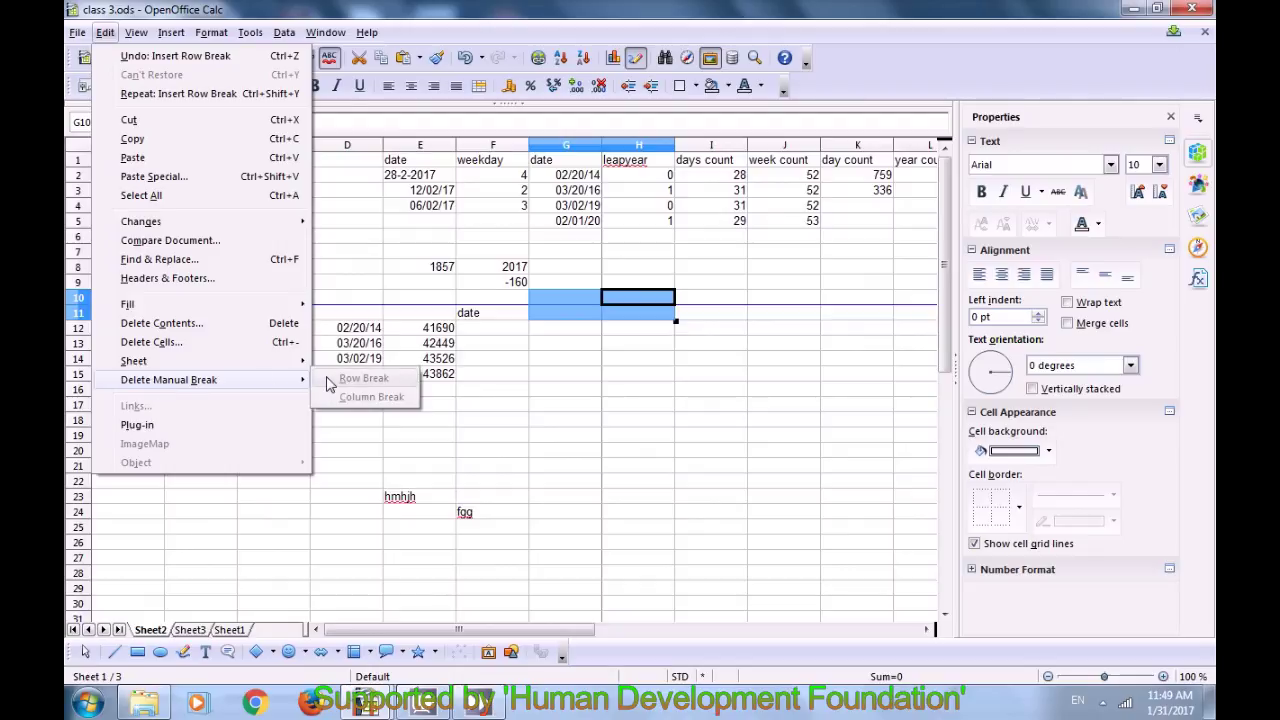
click(642, 316)
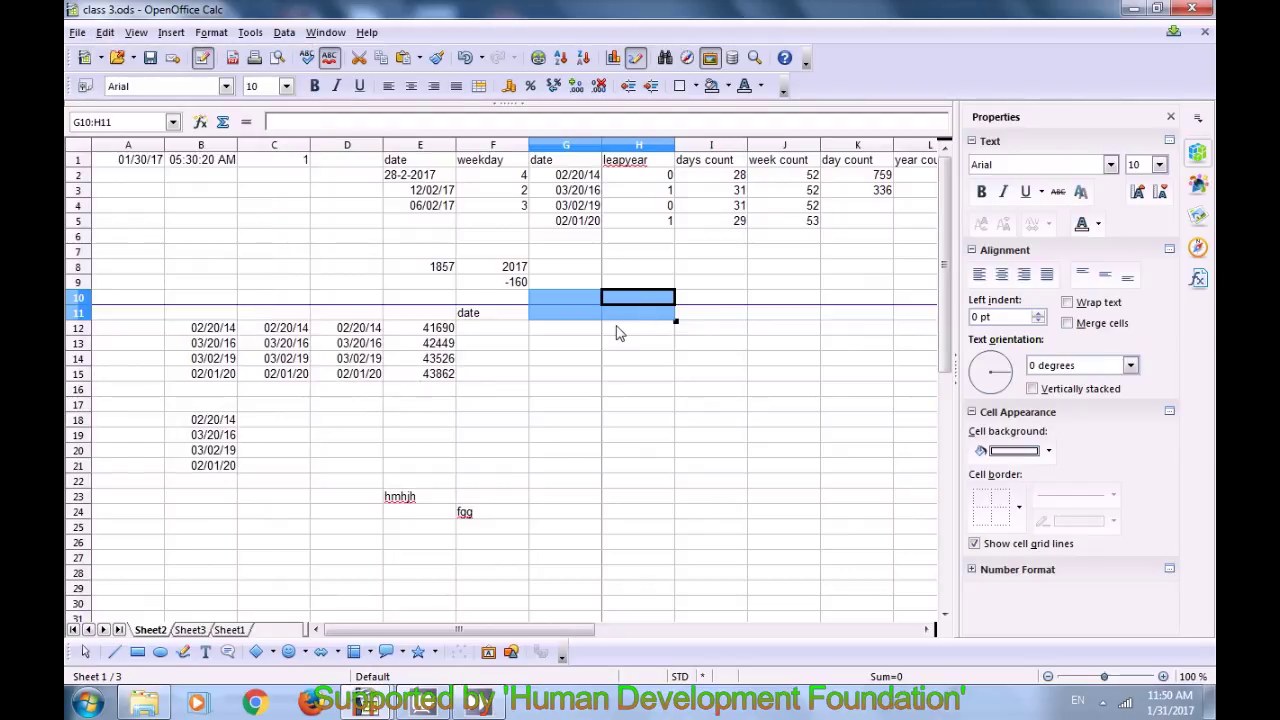
click(618, 333)
Step: Select cell A11 and delete the row break via Edit > Delete Manual Break > Row Break
click(598, 300)
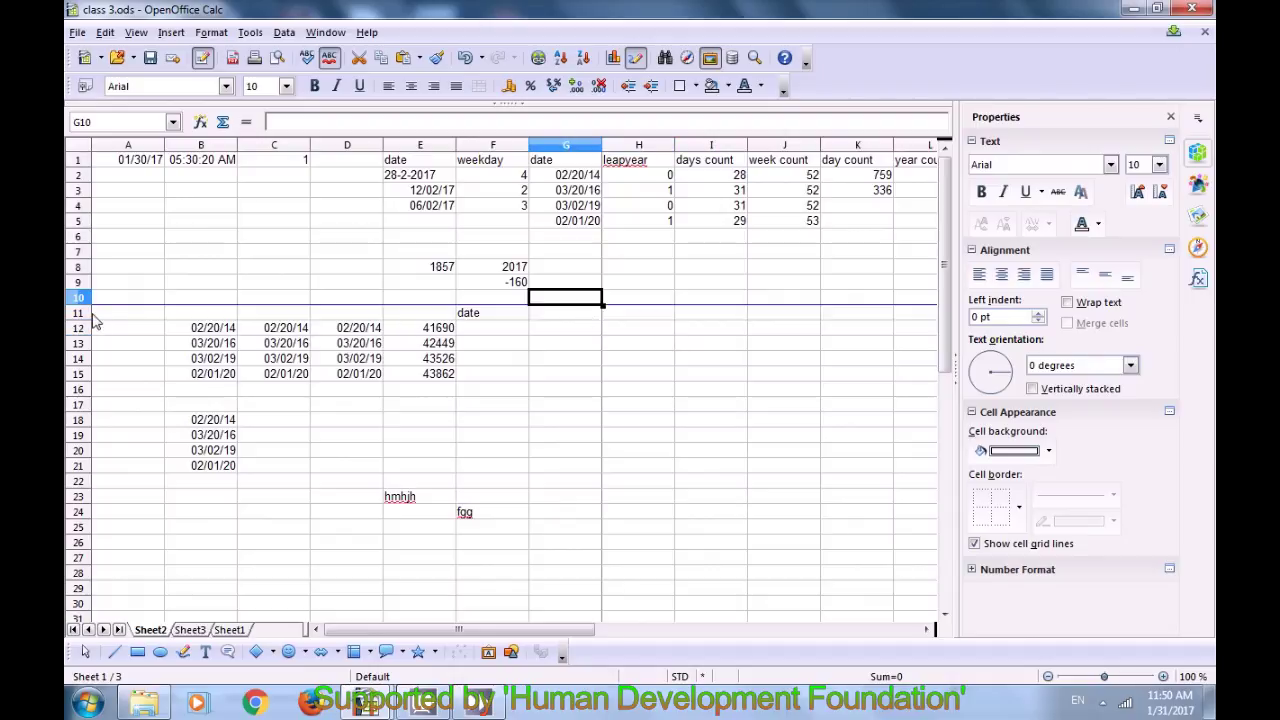
click(114, 300)
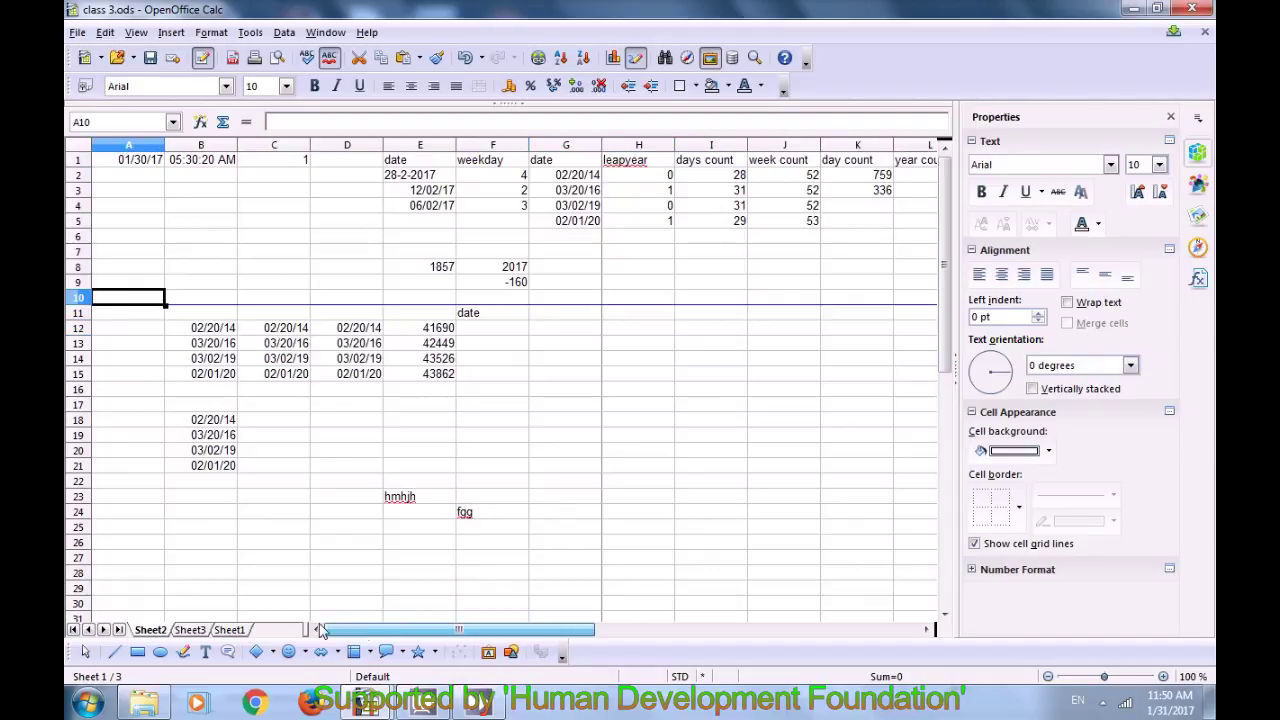
click(102, 314)
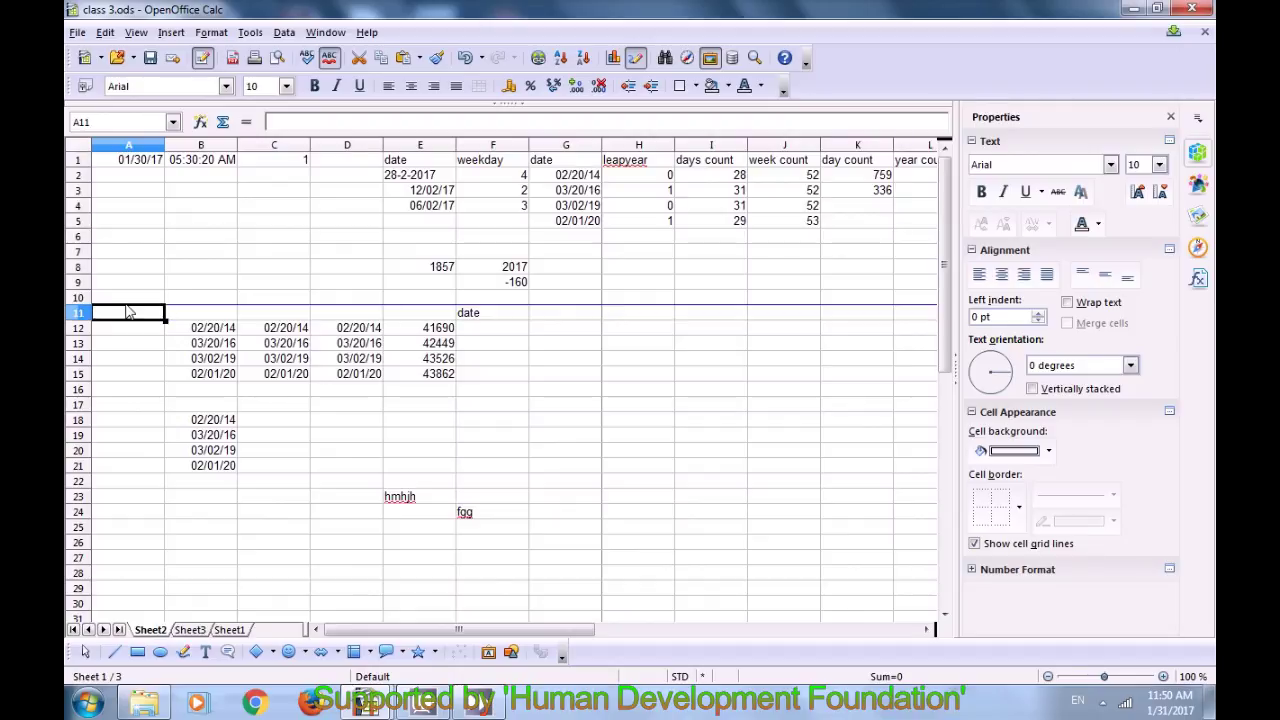
double_click(118, 314)
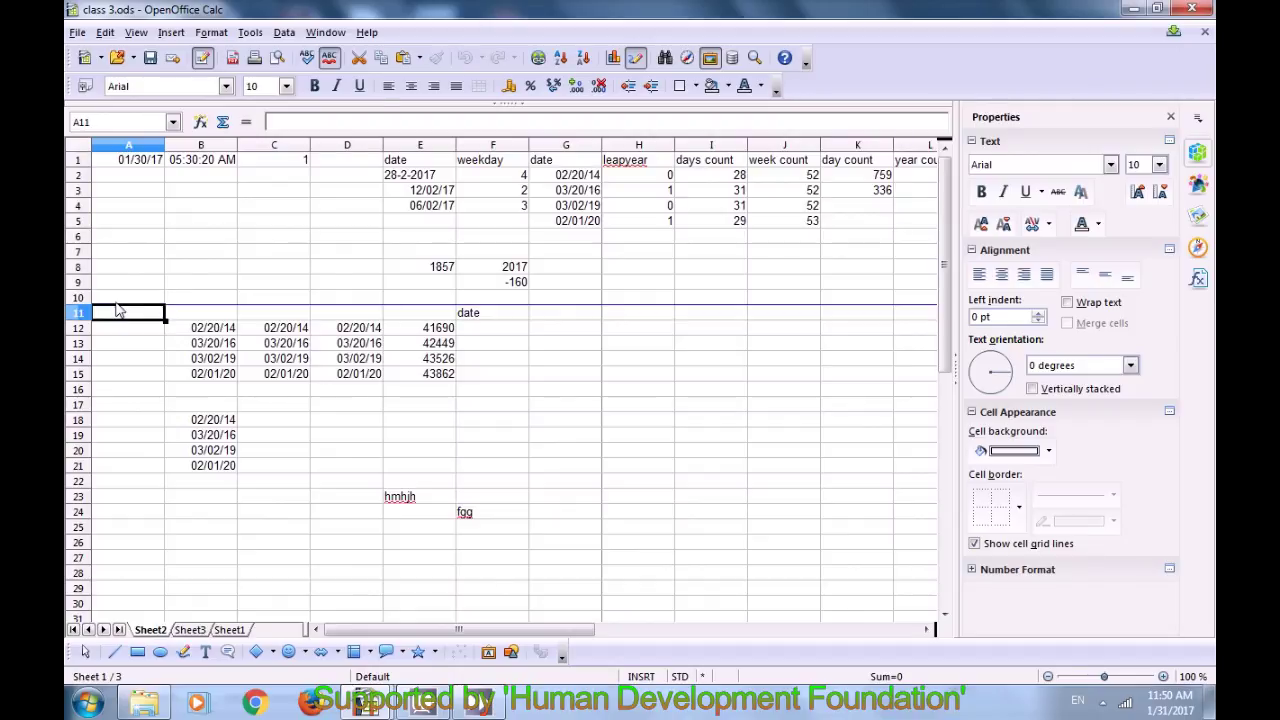
click(105, 32)
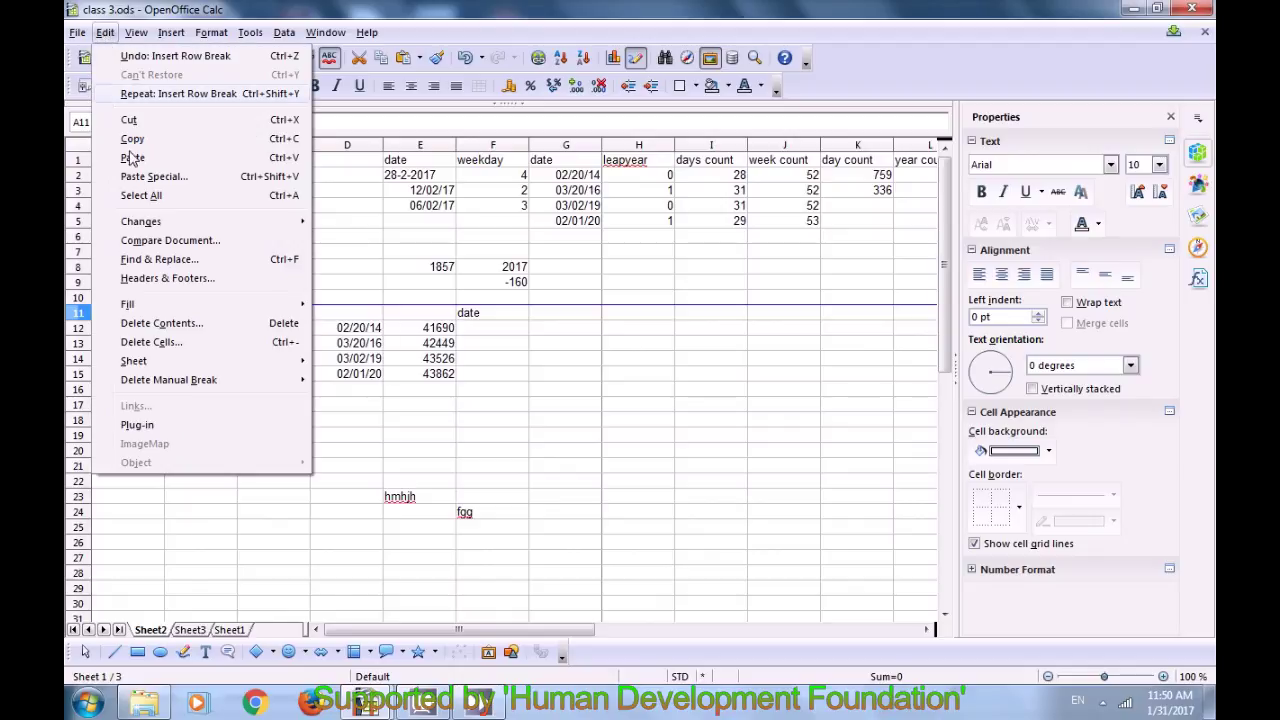
mouse_move(146, 383)
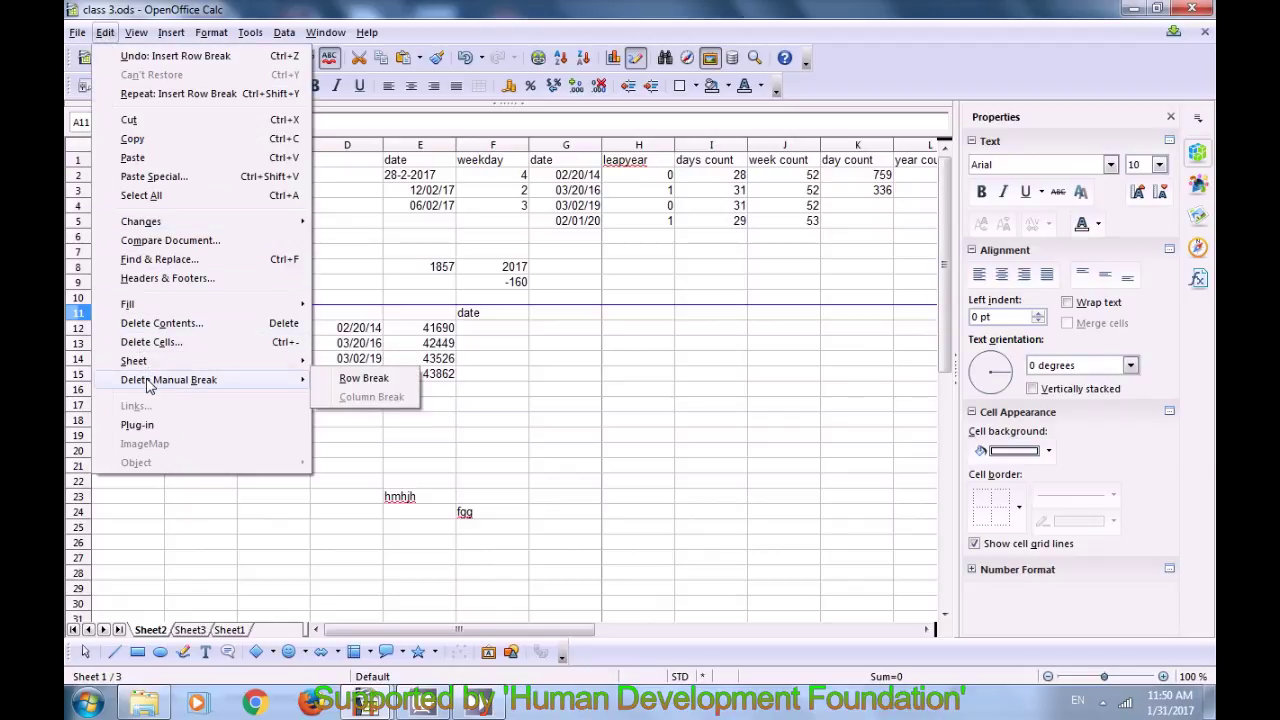
click(363, 379)
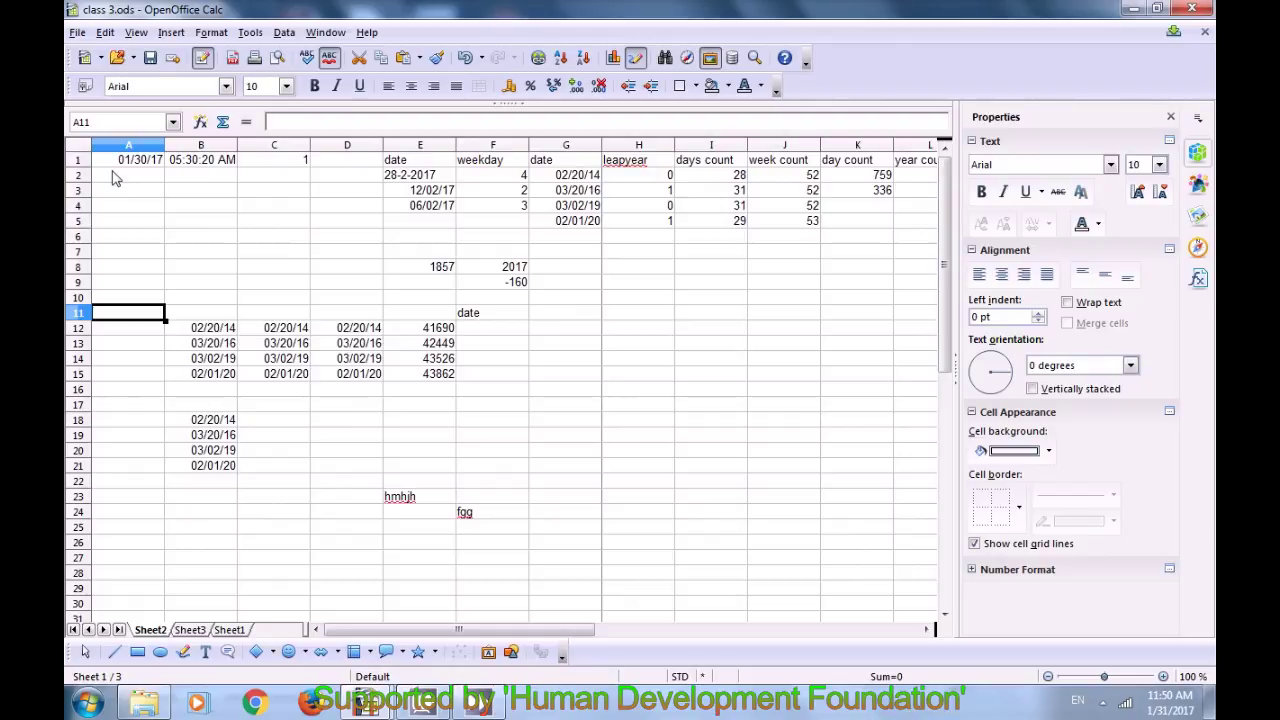
Step: Select cell C1 and insert a manual column break before column C
click(275, 162)
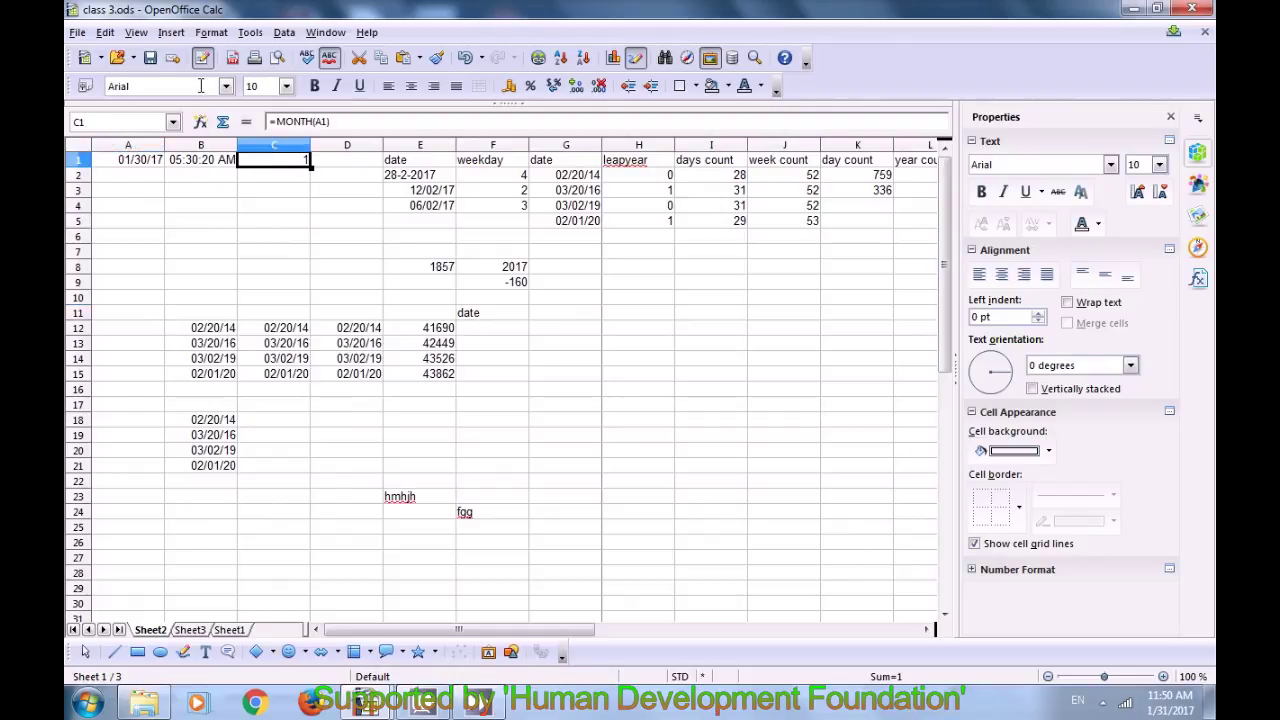
click(171, 34)
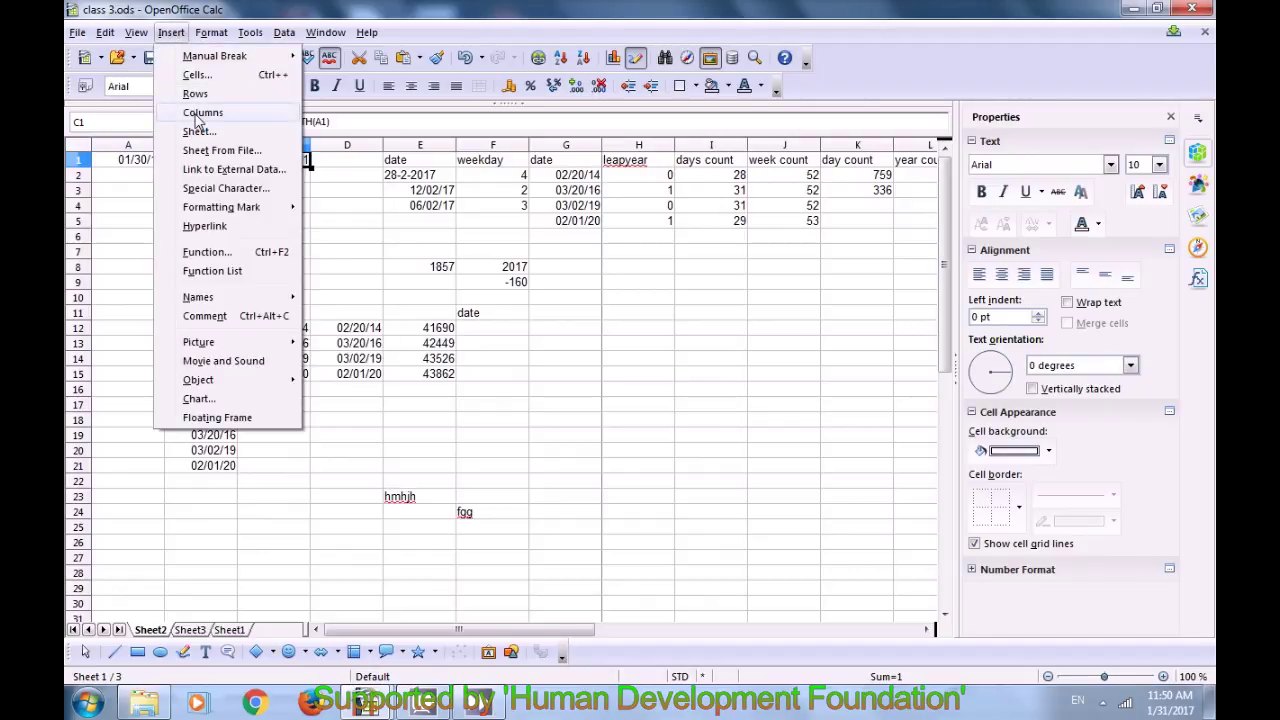
mouse_move(214, 58)
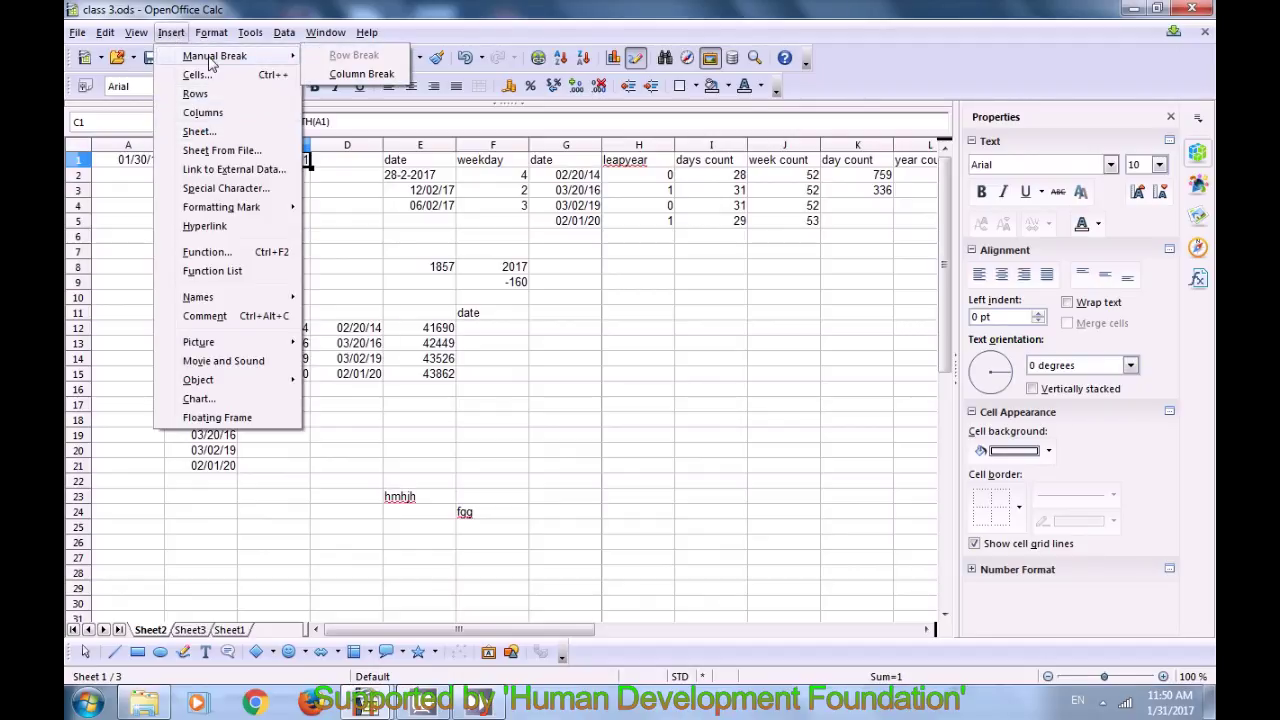
click(352, 74)
Step: Select cell B1 and browse the Edit menu for the column-break delete command without using it
click(252, 205)
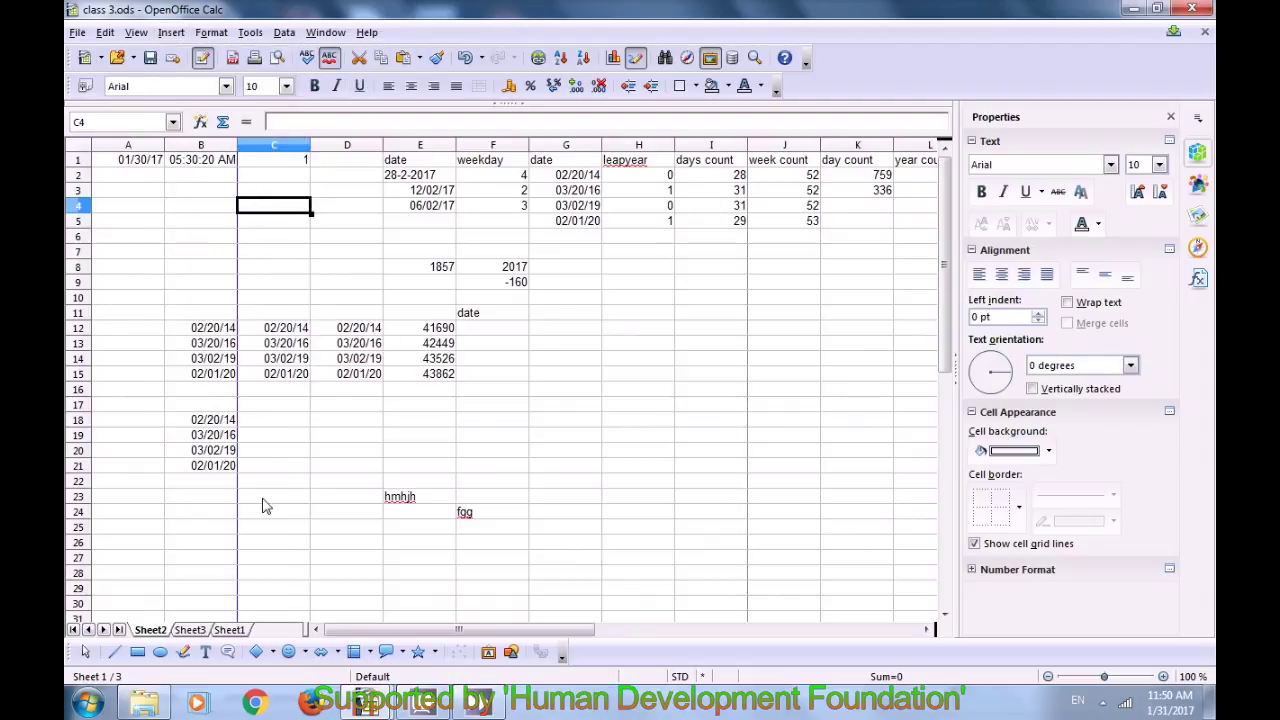
click(232, 161)
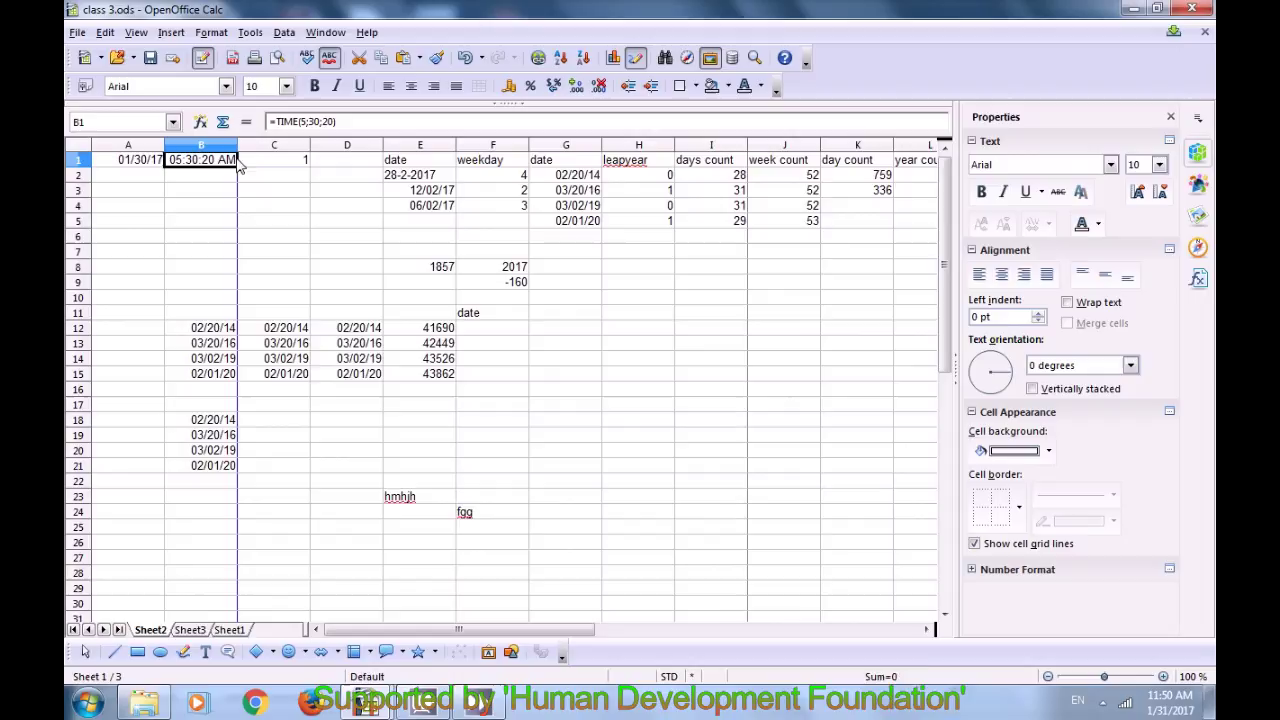
click(105, 33)
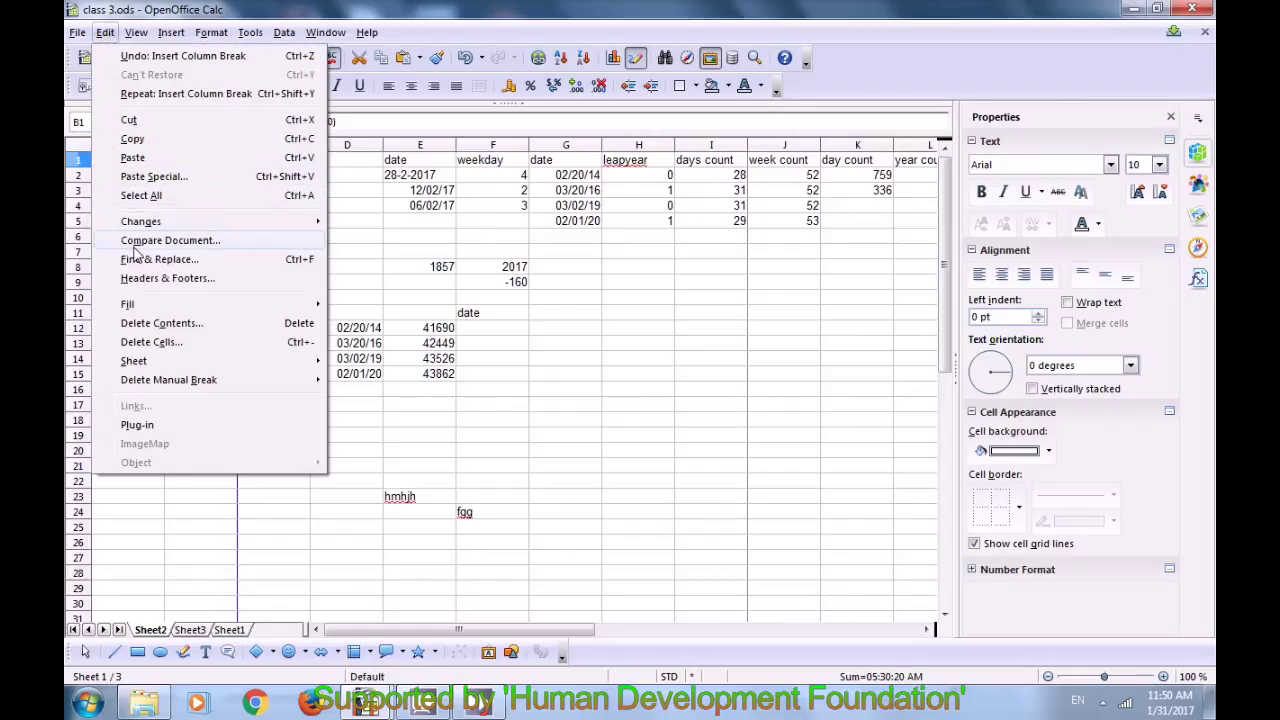
mouse_move(156, 384)
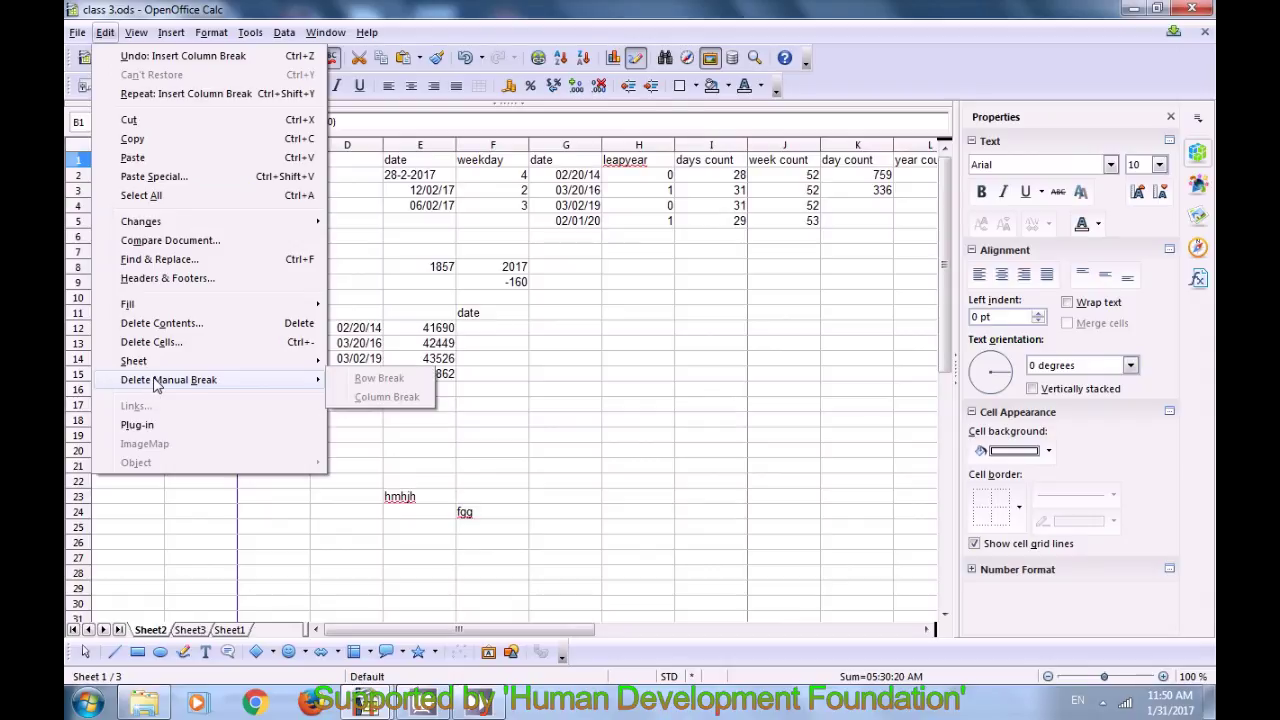
click(390, 276)
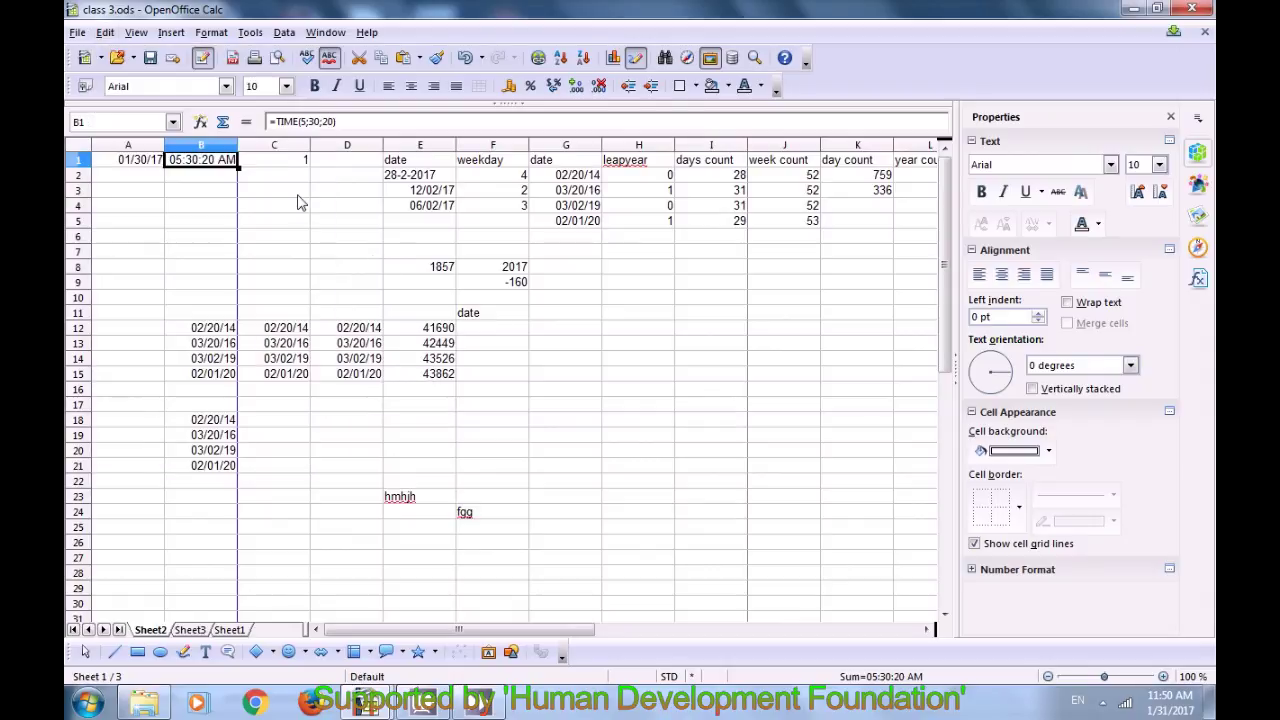
Step: Select cell C1, slightly narrow column B, and browse the Edit menu without deleting anything
click(241, 164)
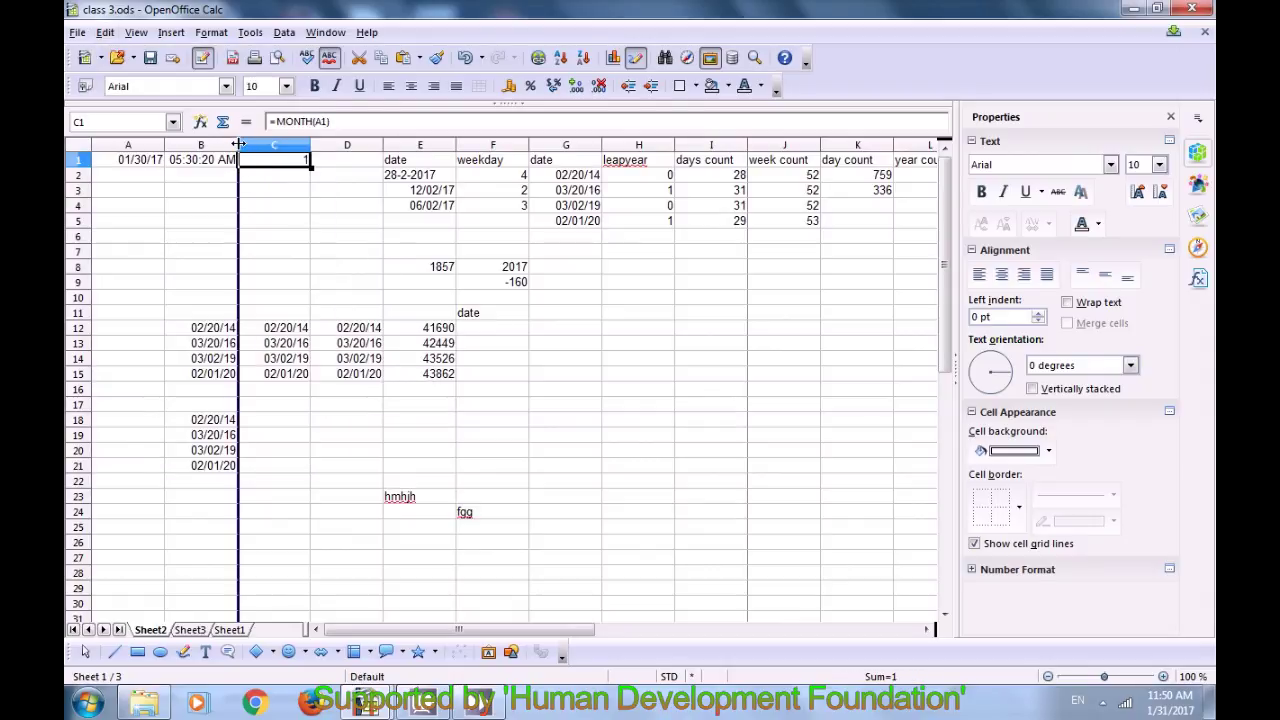
drag(237, 143, 222, 238)
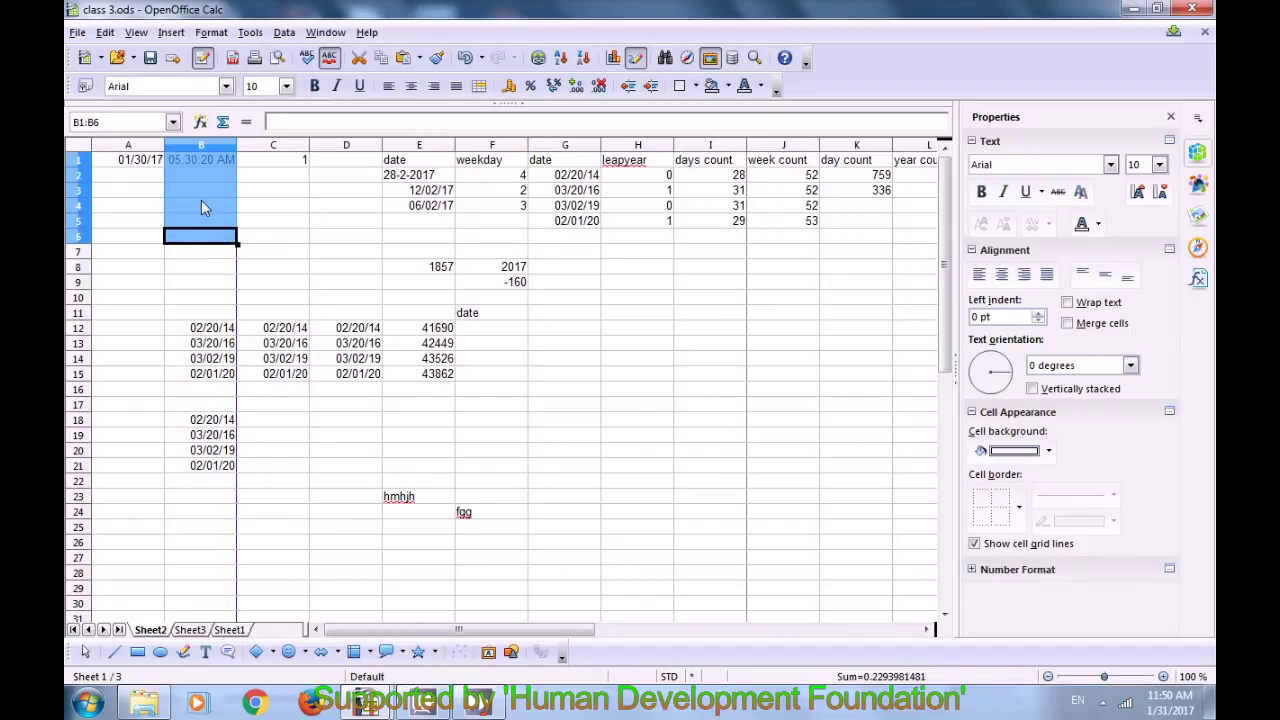
click(105, 32)
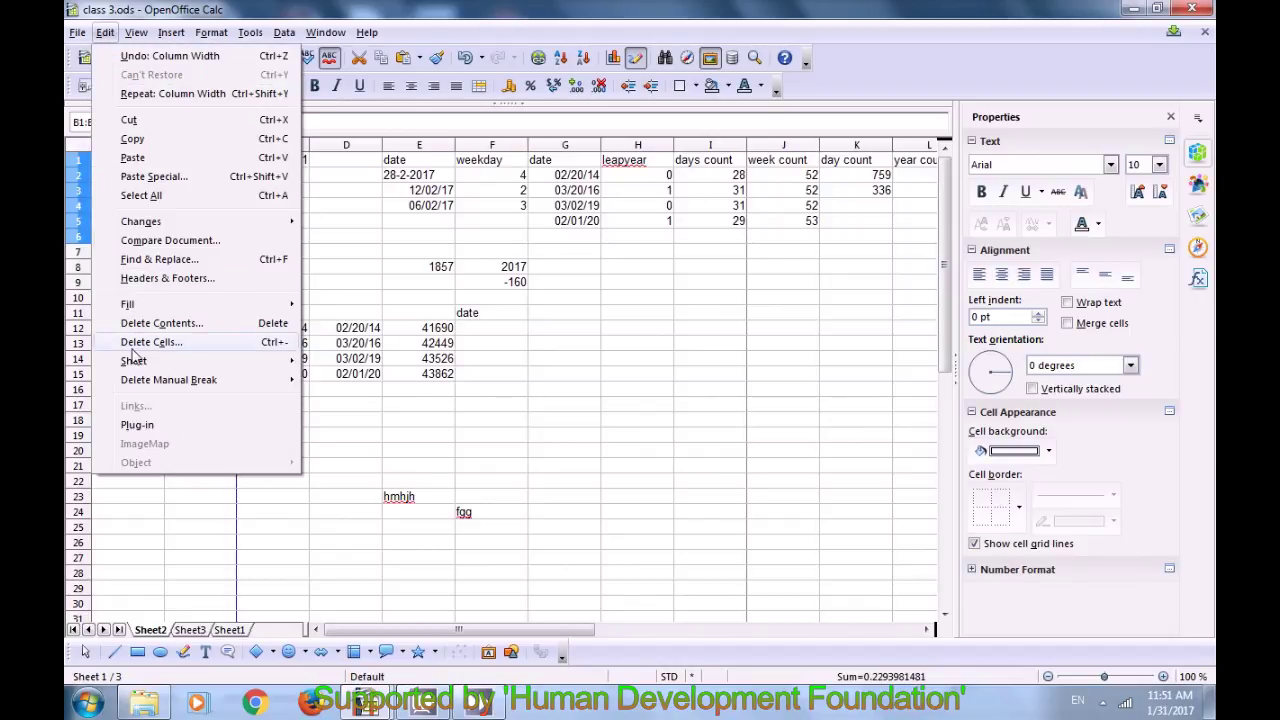
mouse_move(136, 381)
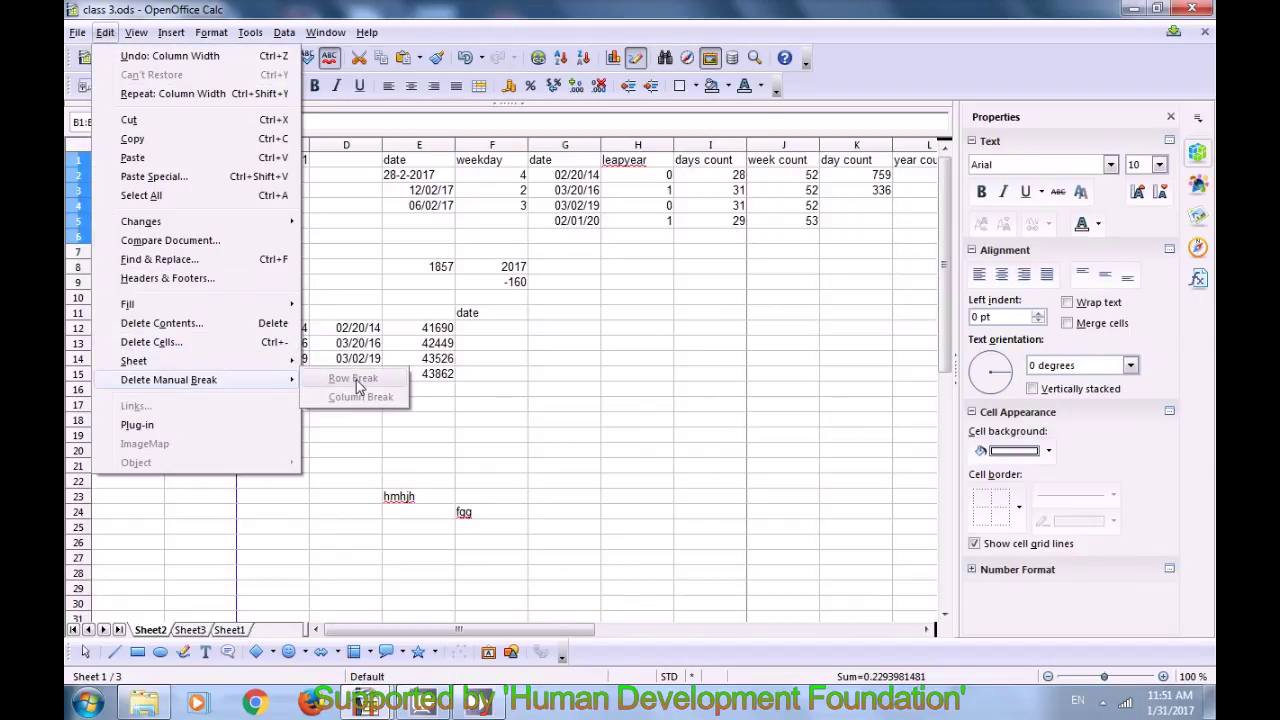
click(336, 231)
Step: From cell C1, delete the column break via Edit > Delete Manual Break > Column Break
click(242, 175)
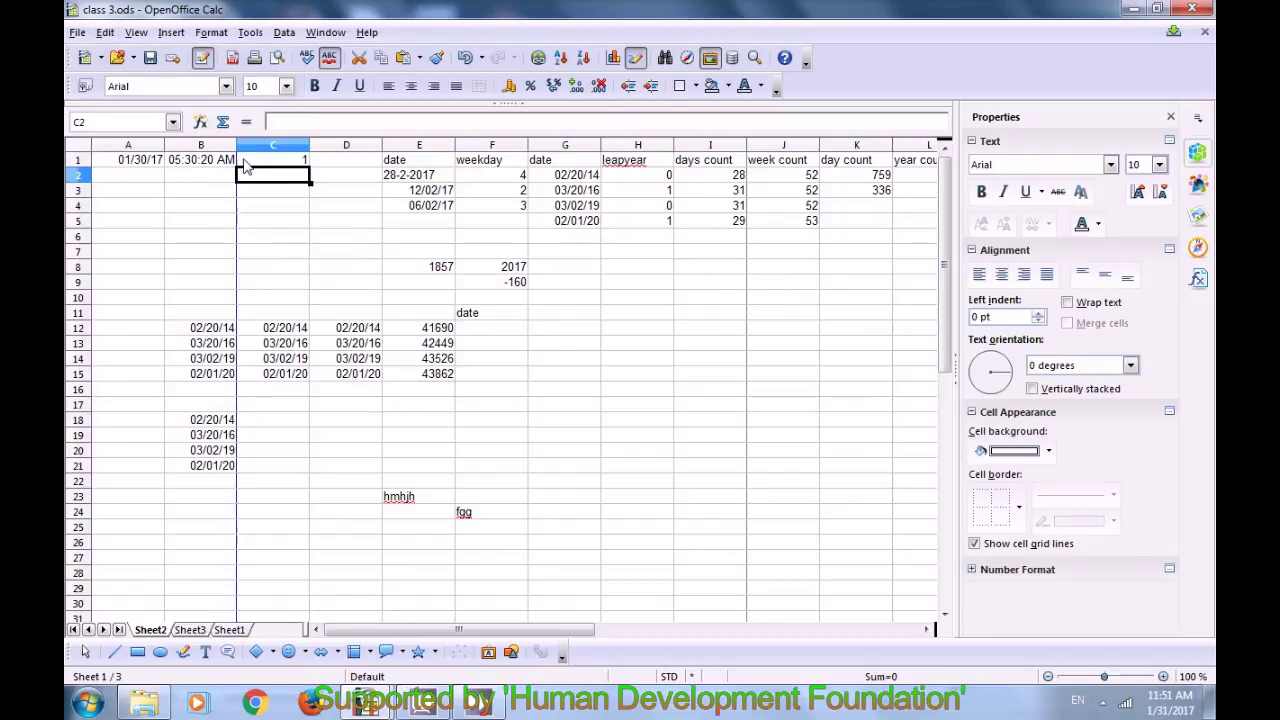
click(246, 164)
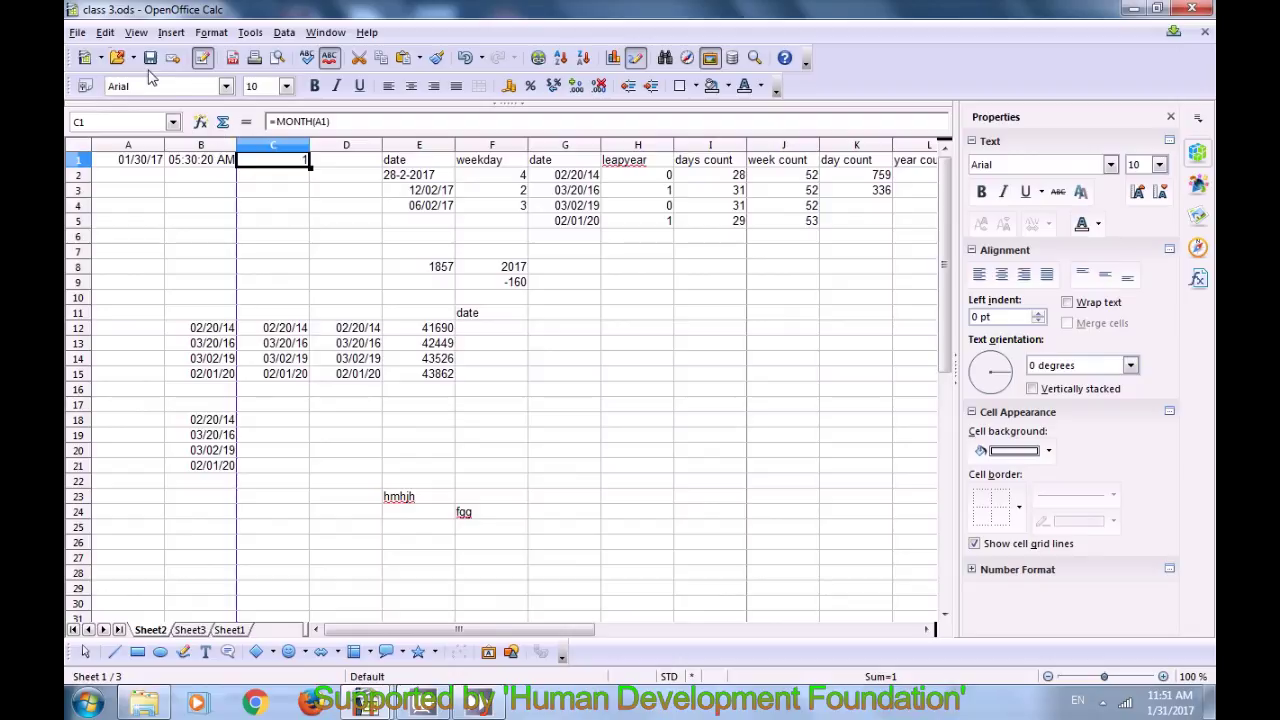
click(106, 32)
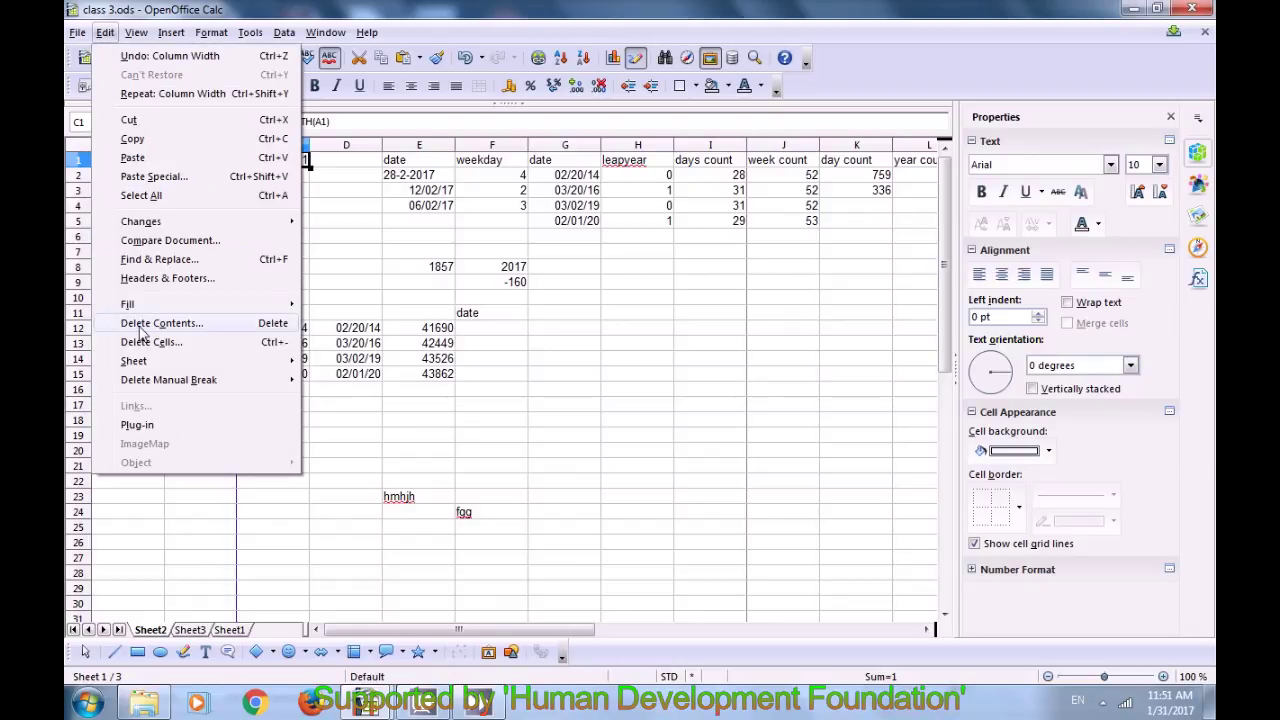
mouse_move(146, 383)
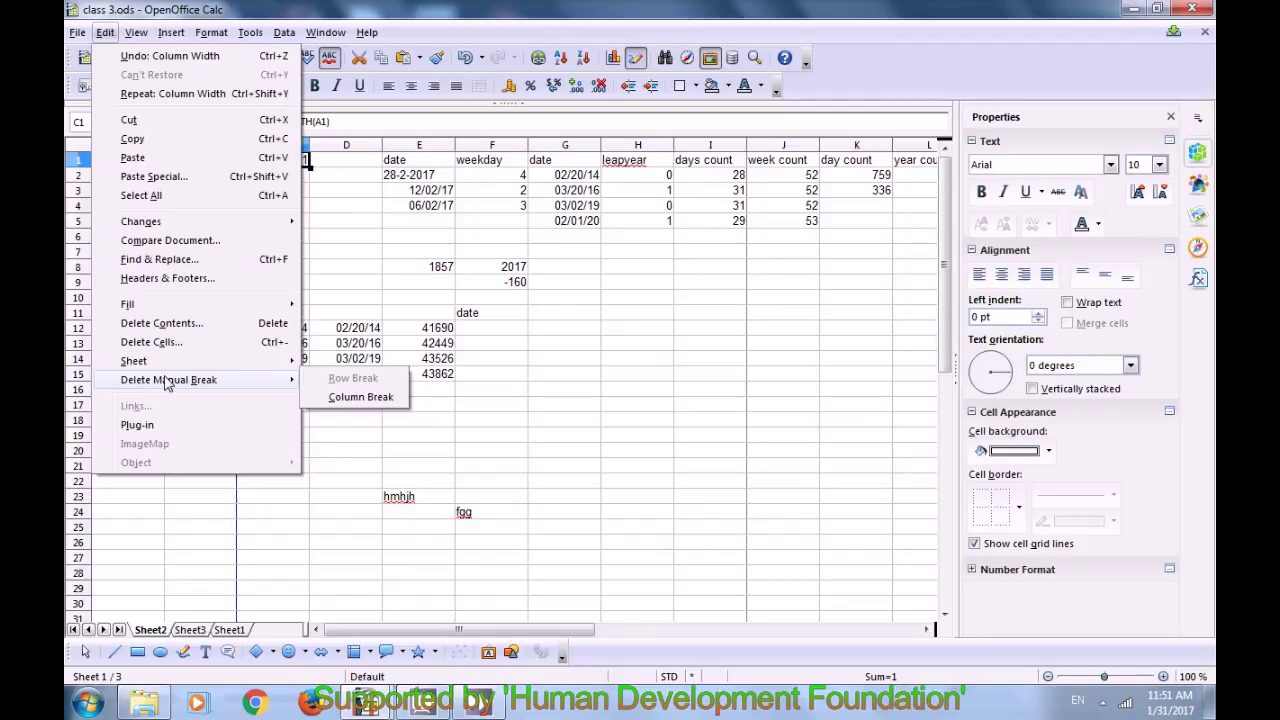
click(342, 398)
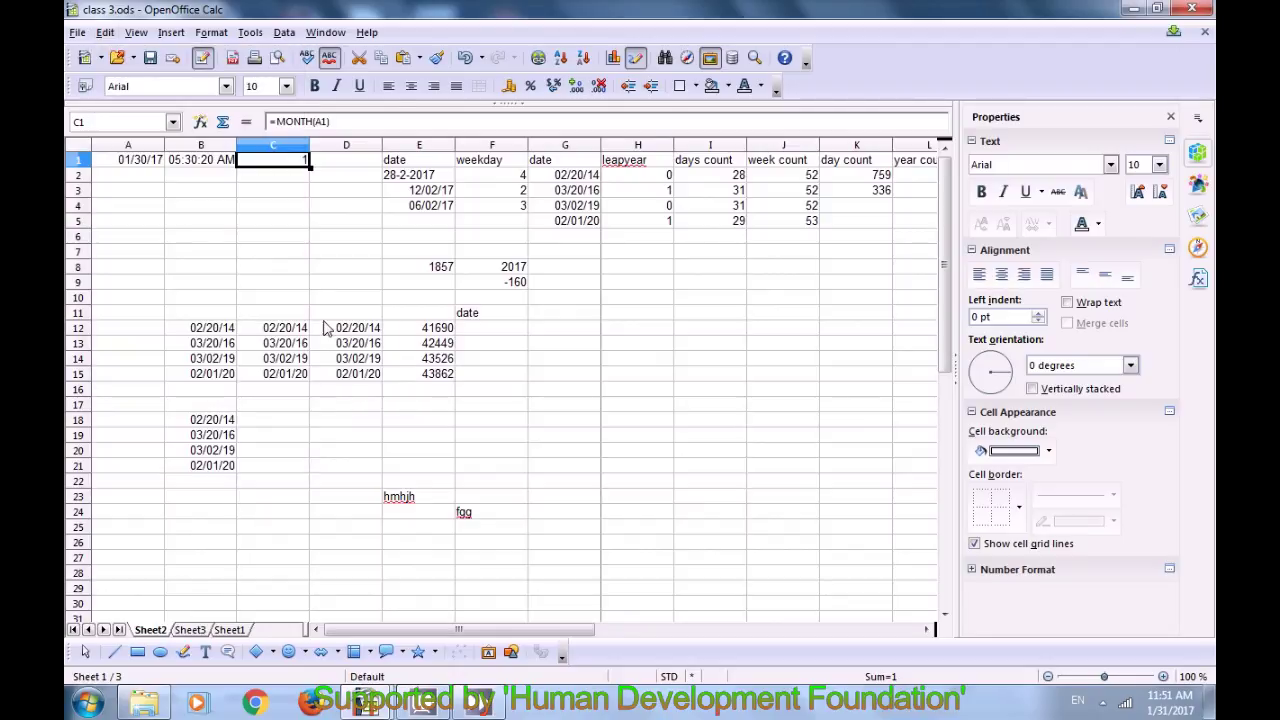
click(282, 240)
click(260, 164)
click(576, 339)
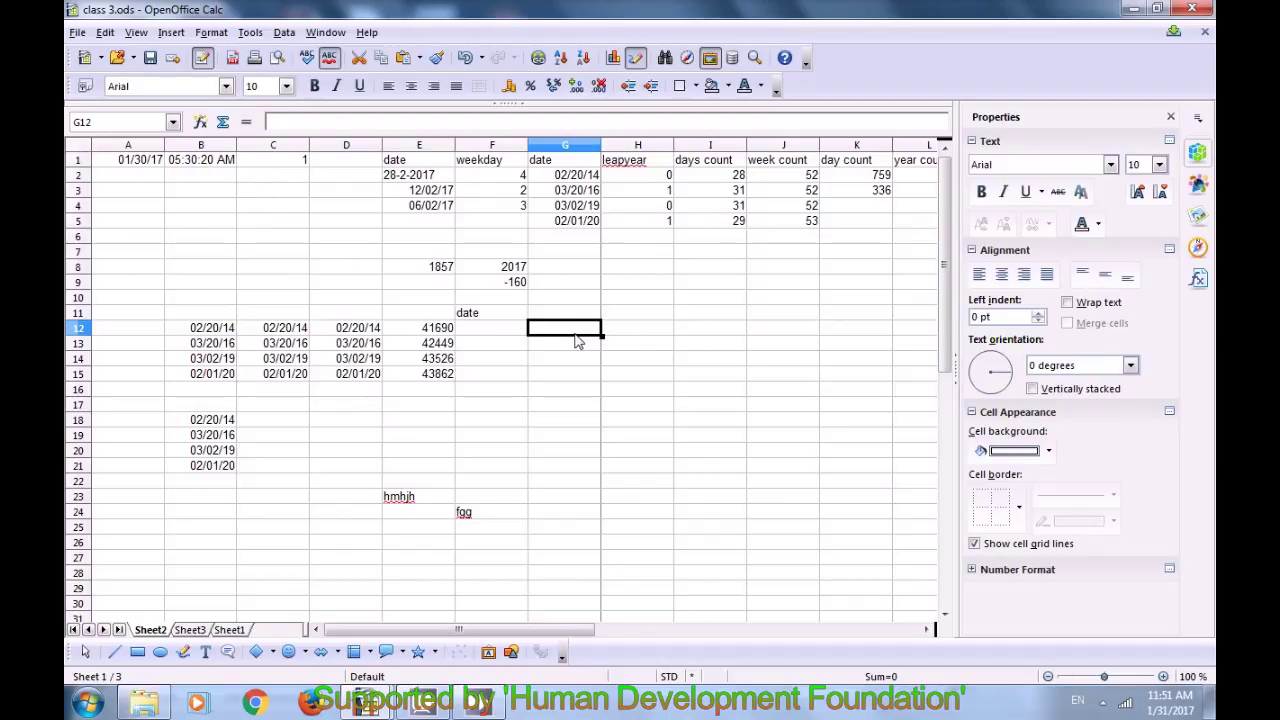